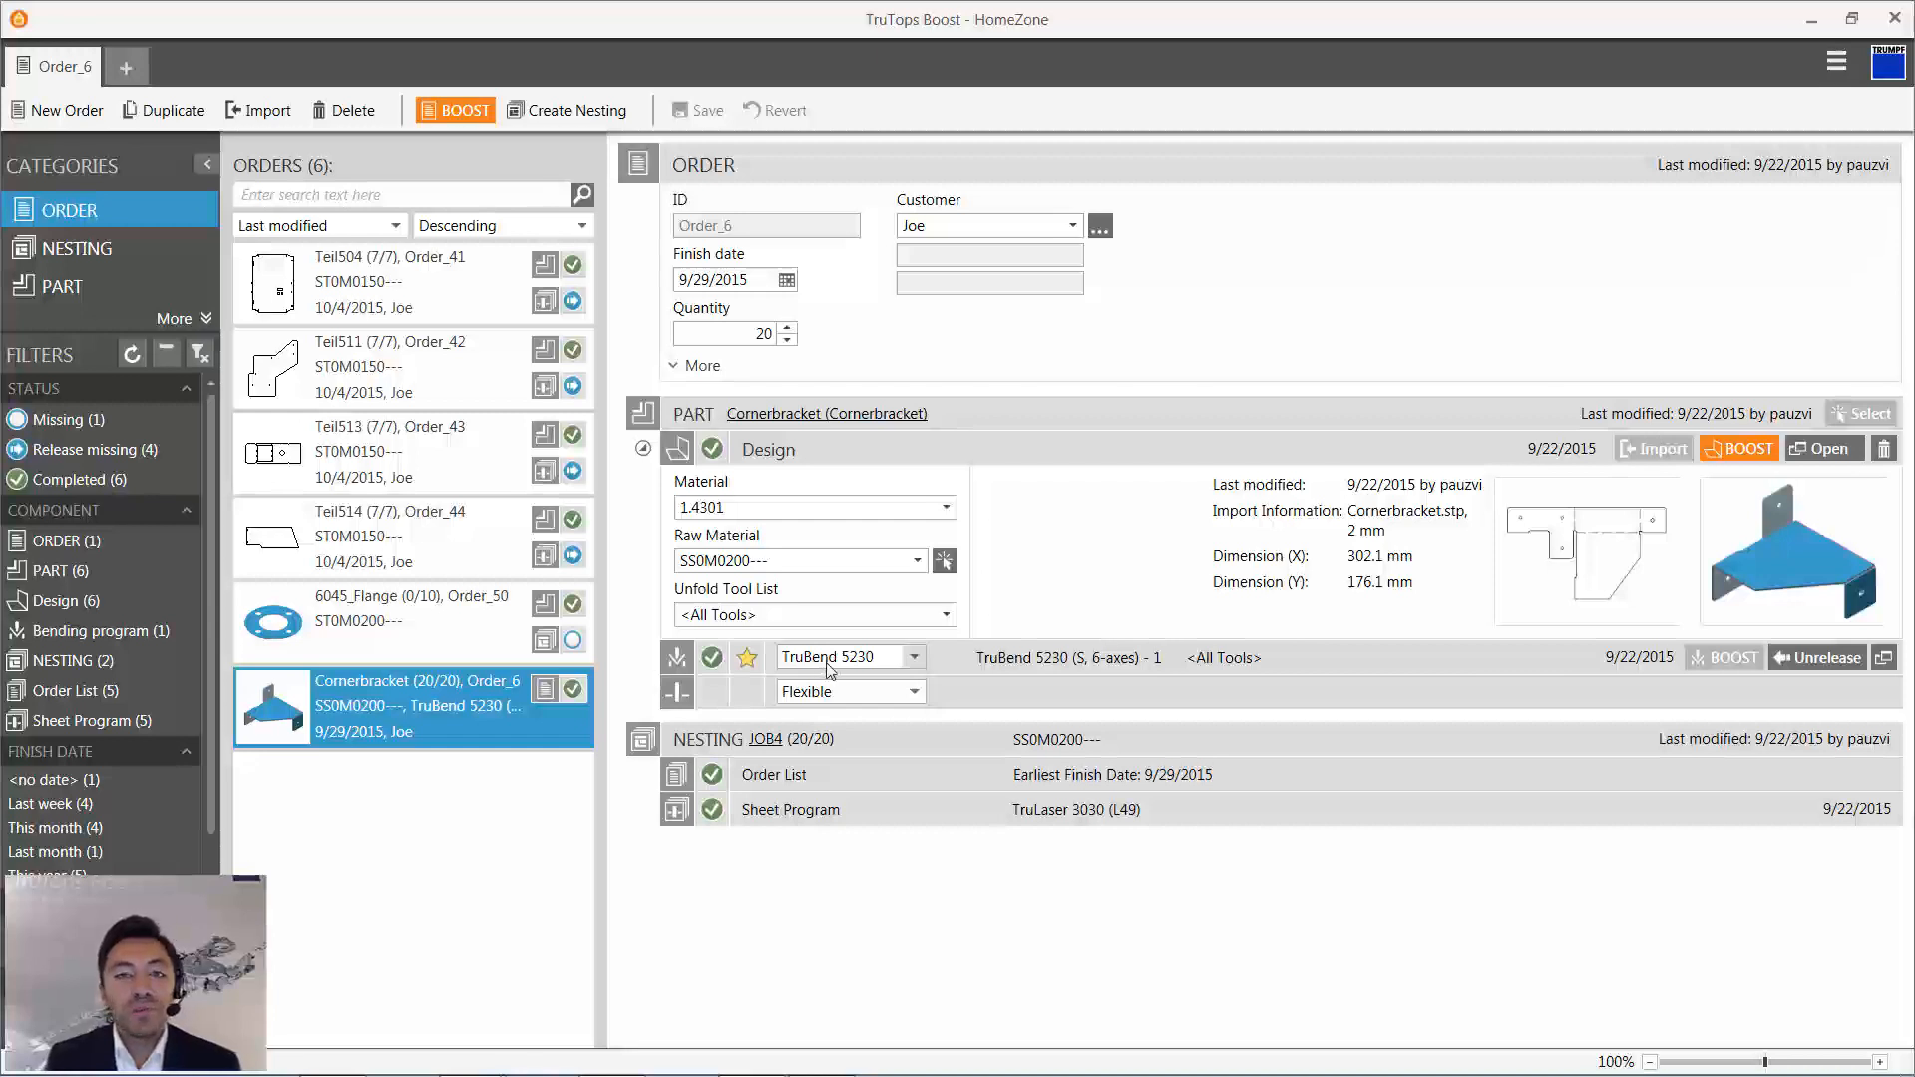
click(846, 692)
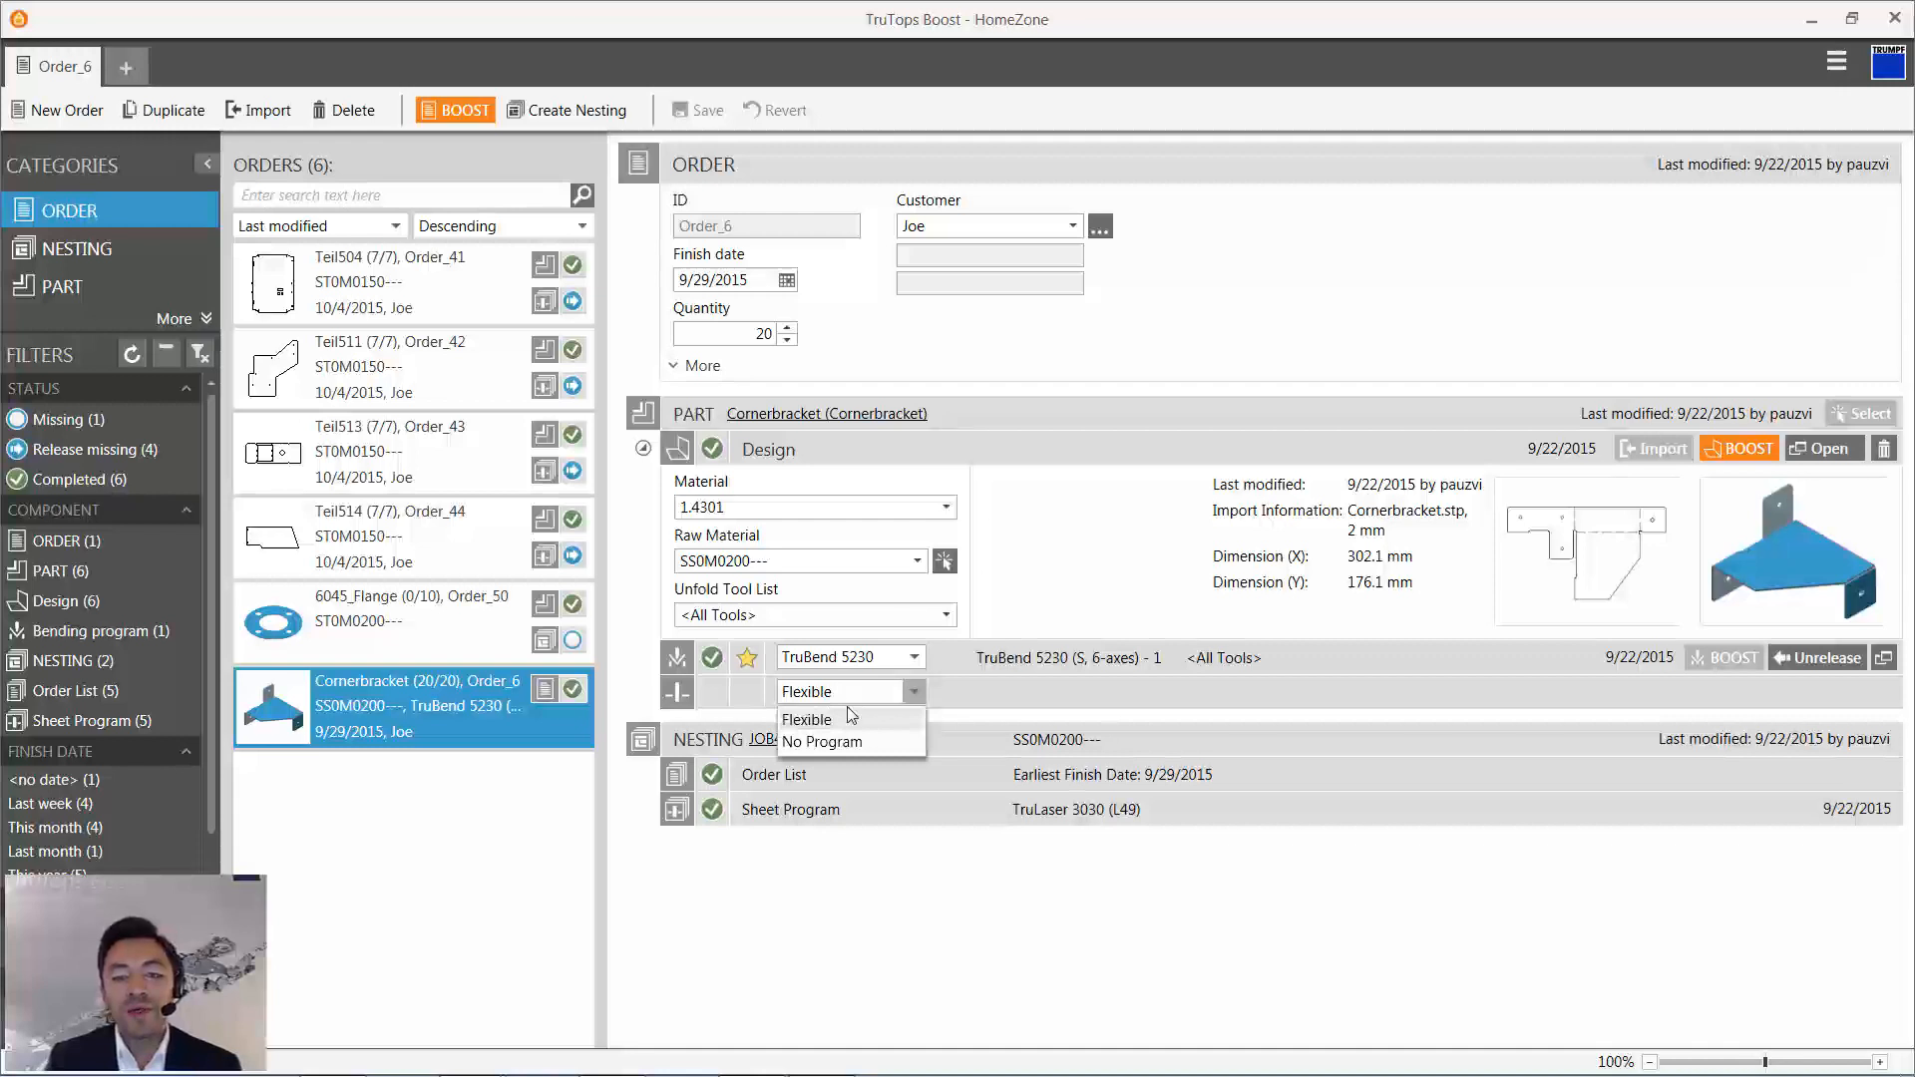
click(851, 714)
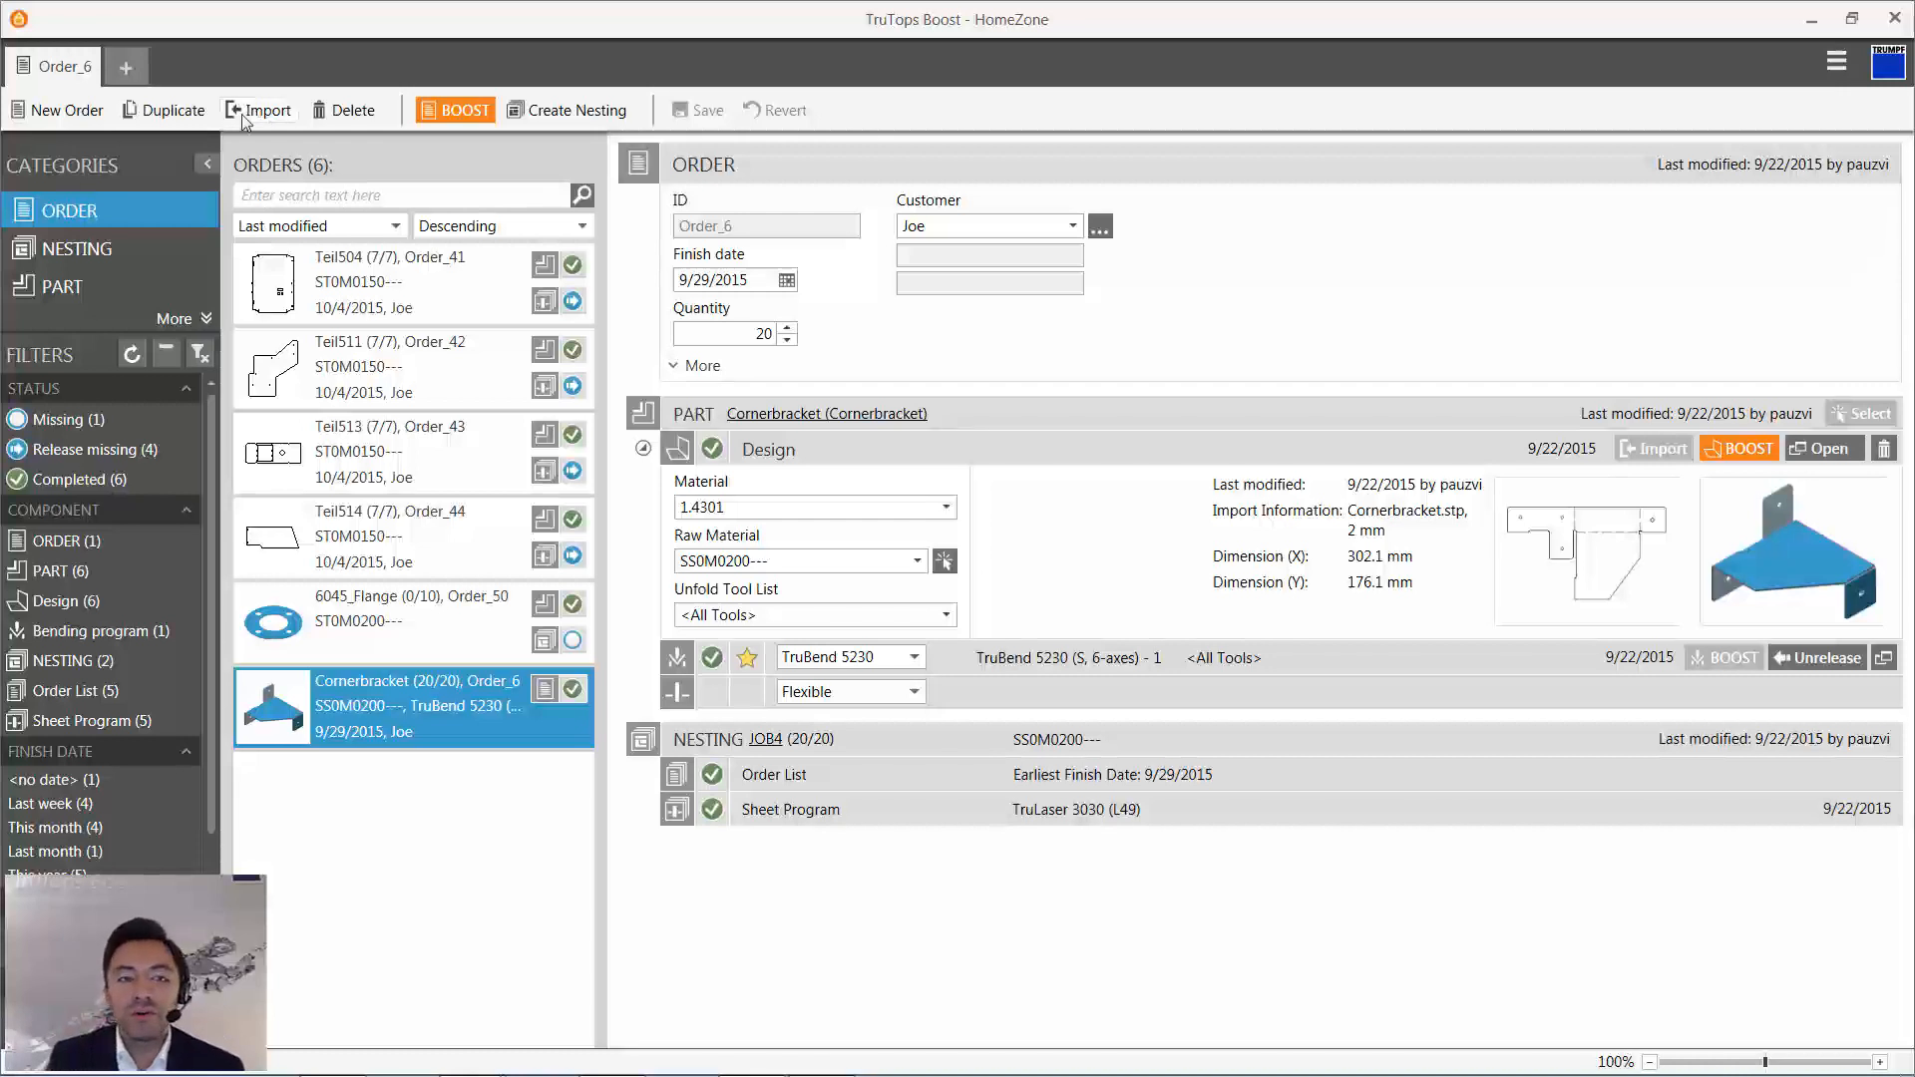
- Import all the punch DXF files in the 1_Belegung_Schachtelpool folder as new orders
click(248, 109)
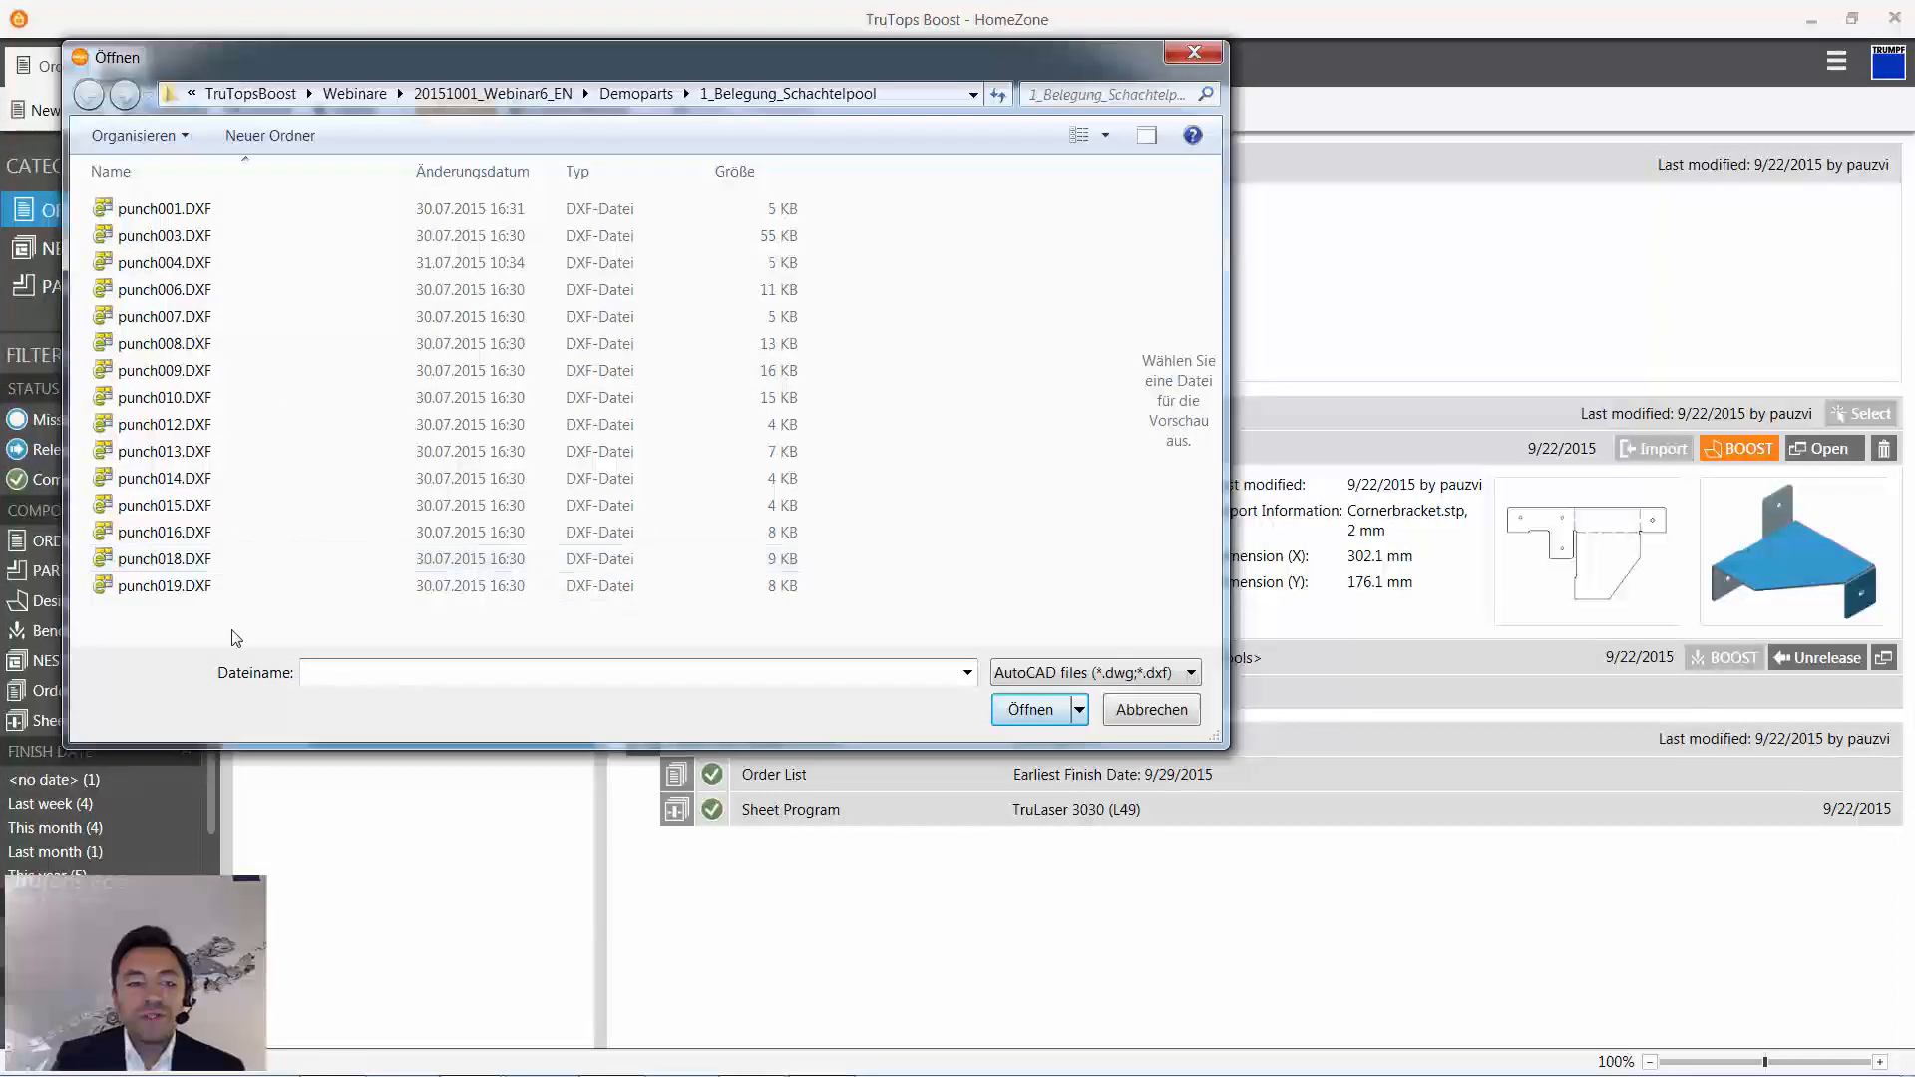
drag(231, 631, 151, 367)
click(158, 316)
click(165, 397)
click(190, 532)
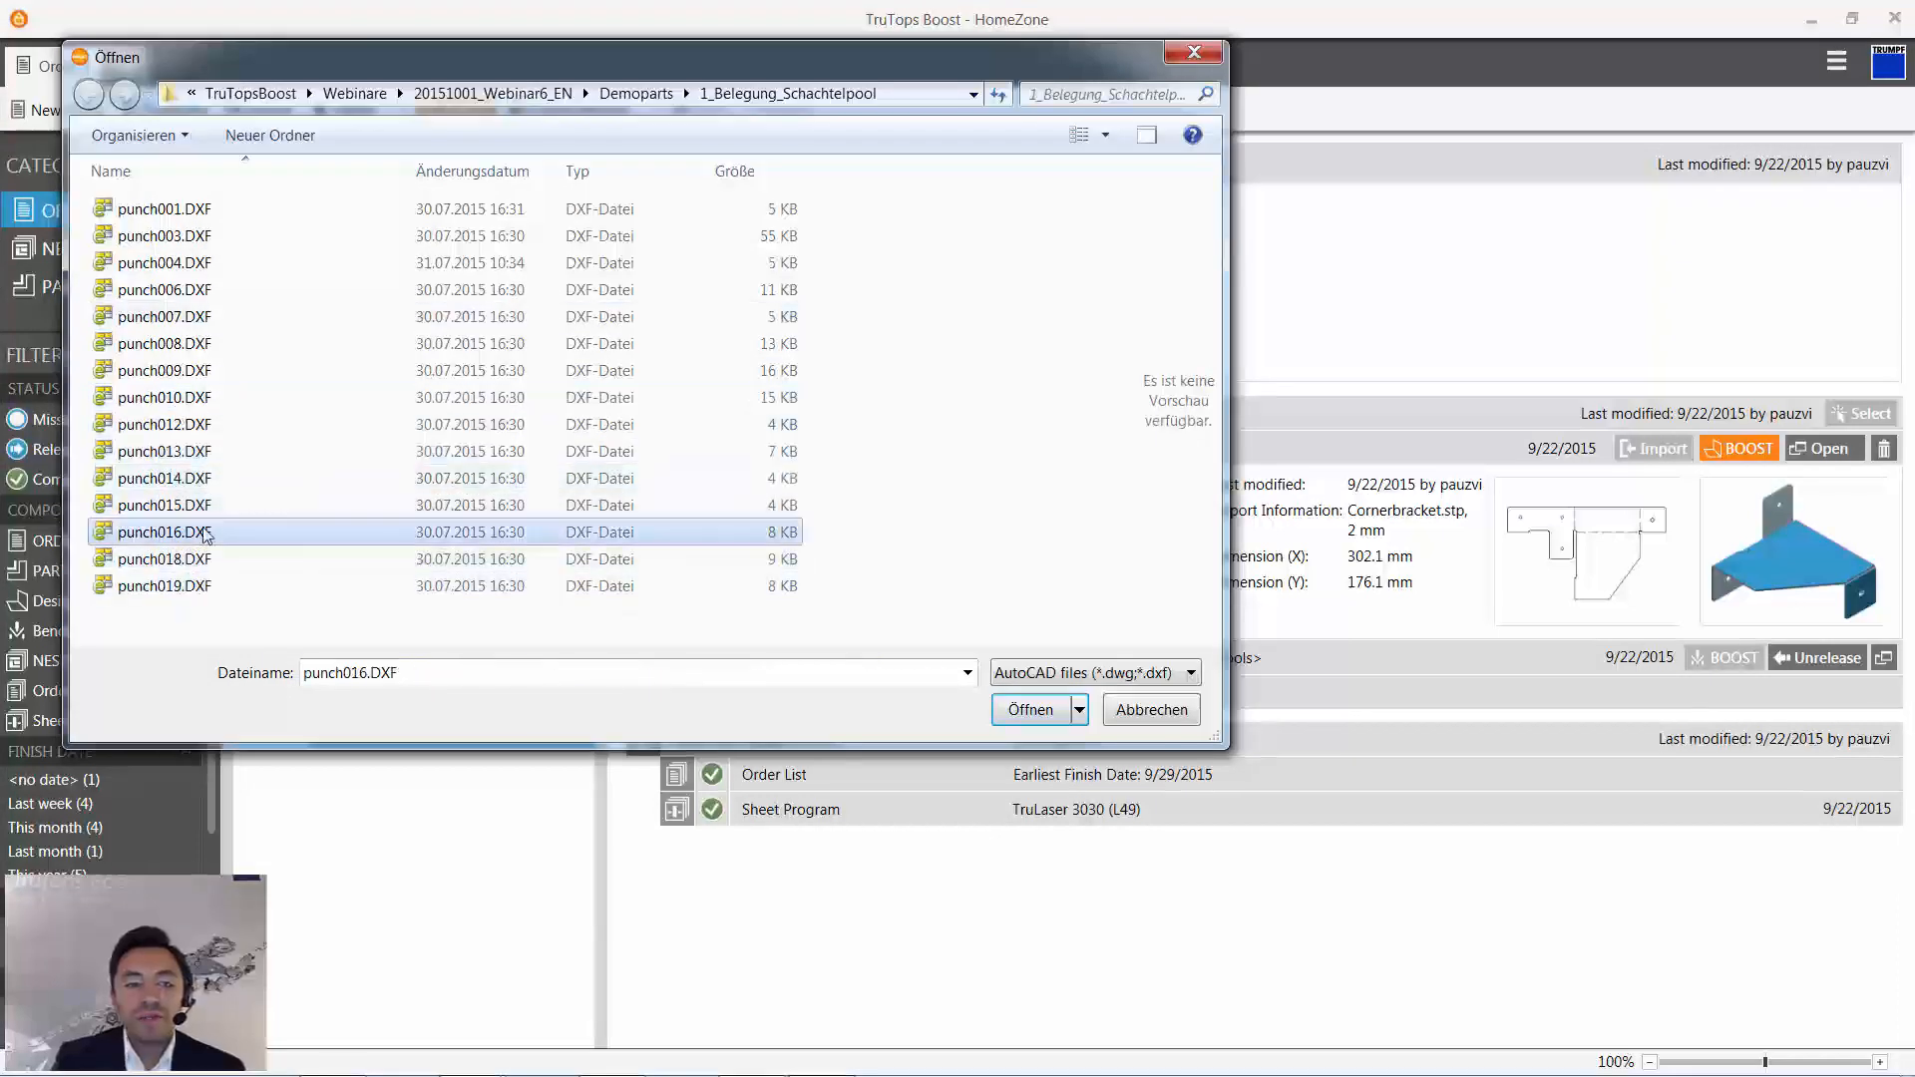
click(1087, 672)
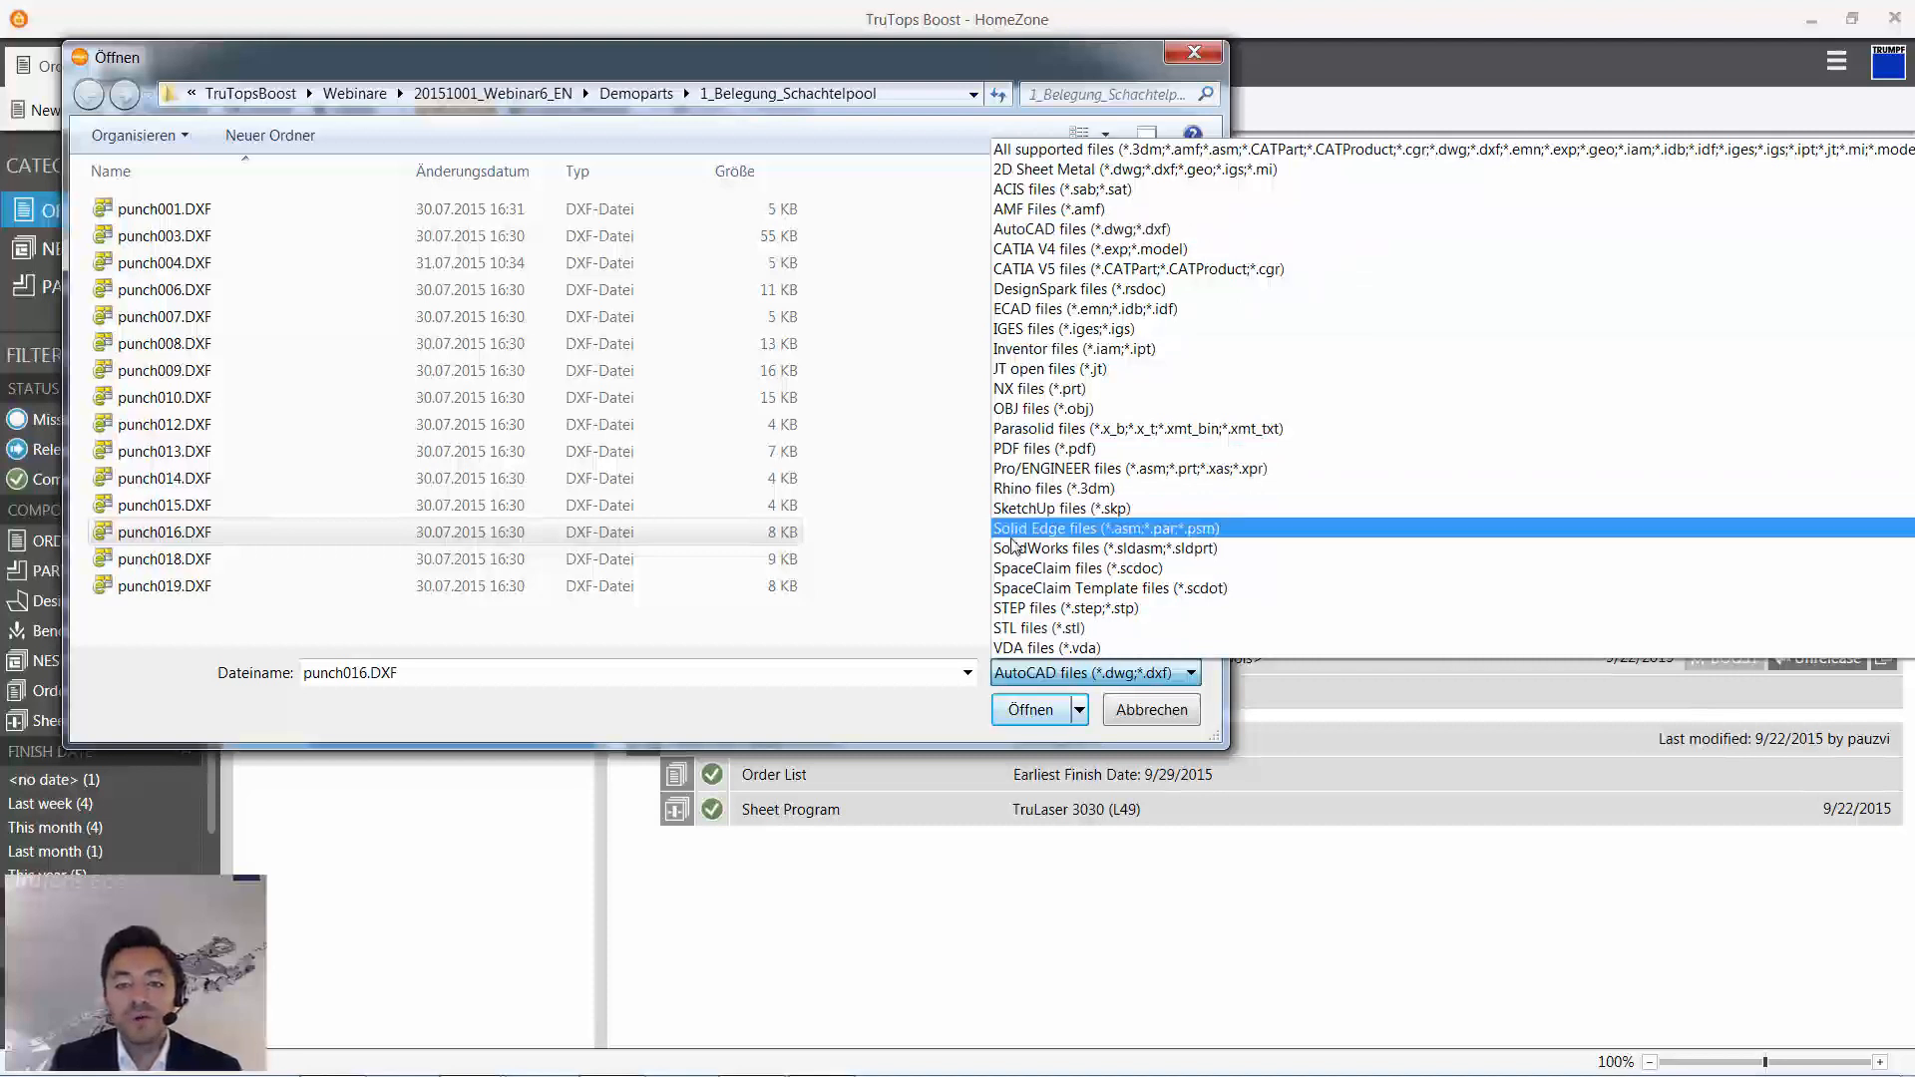
click(813, 632)
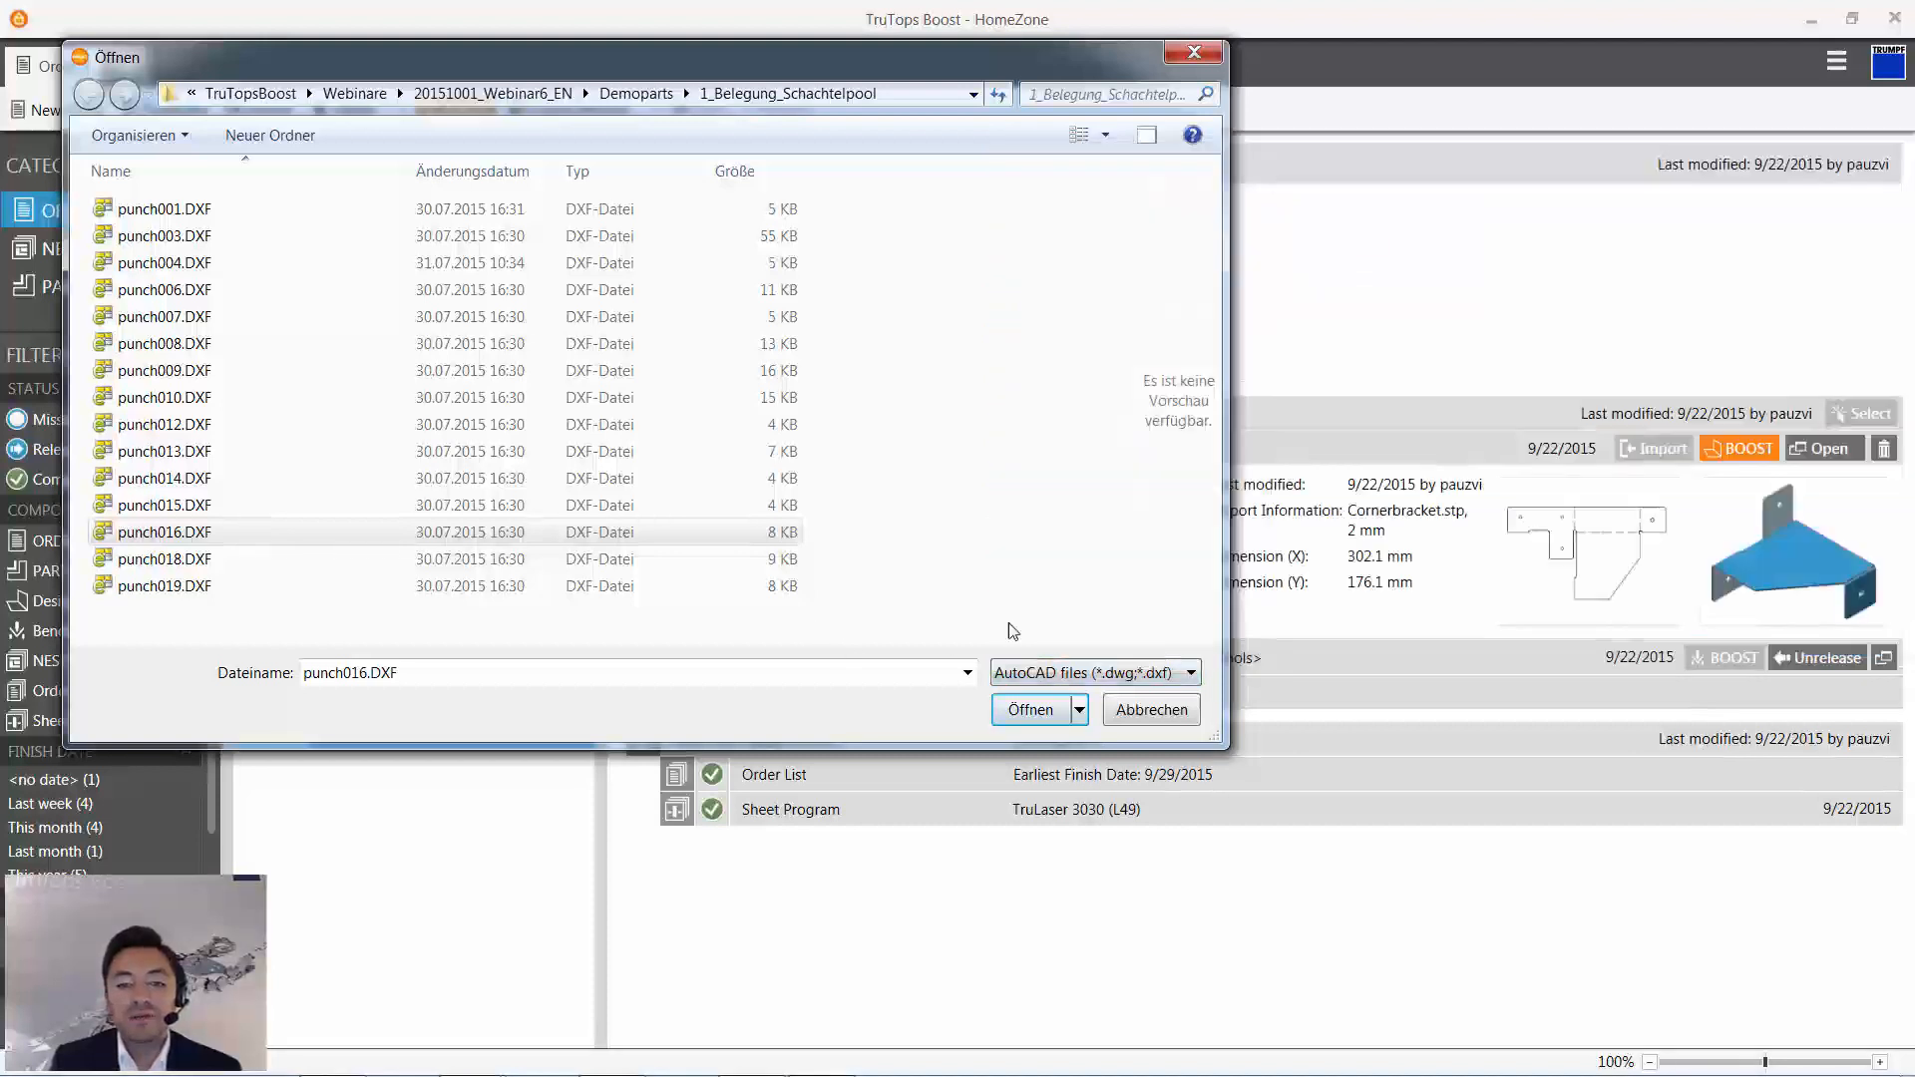
click(1062, 672)
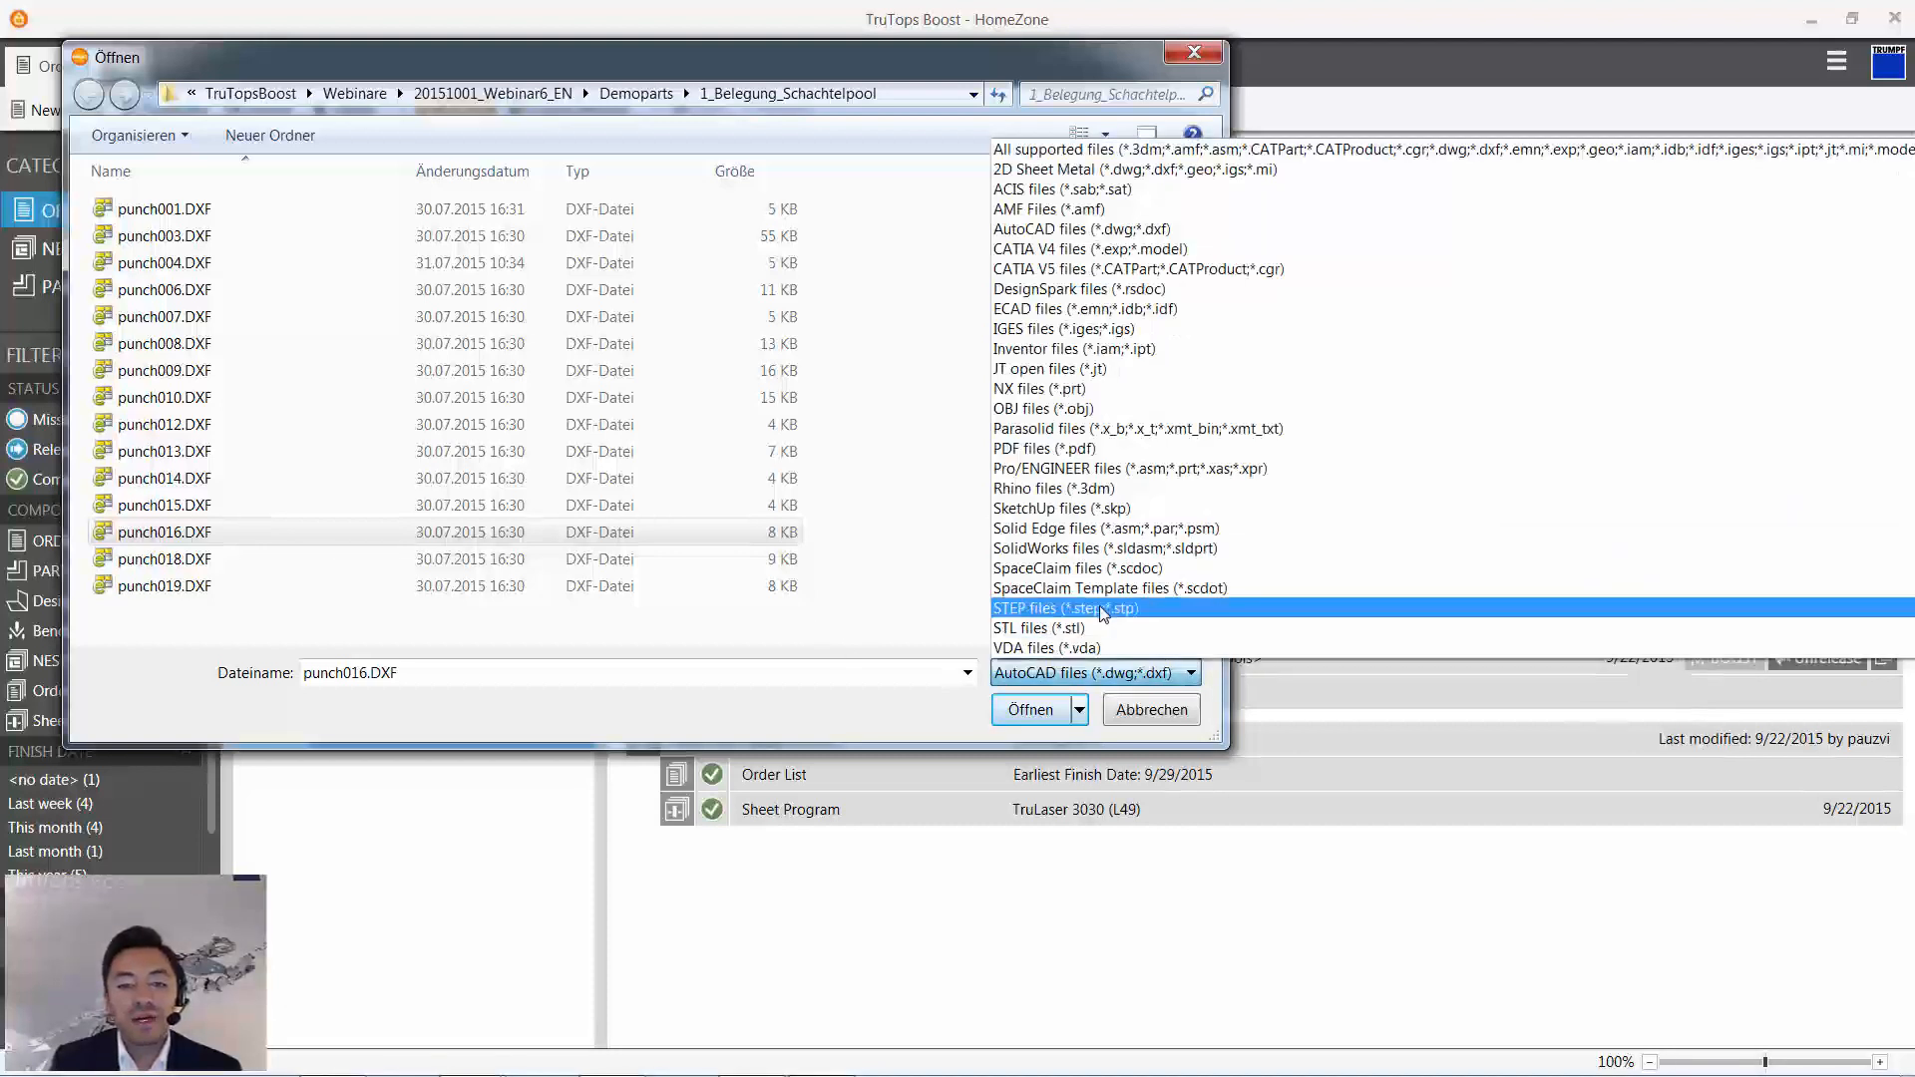
click(670, 632)
drag(290, 628, 112, 195)
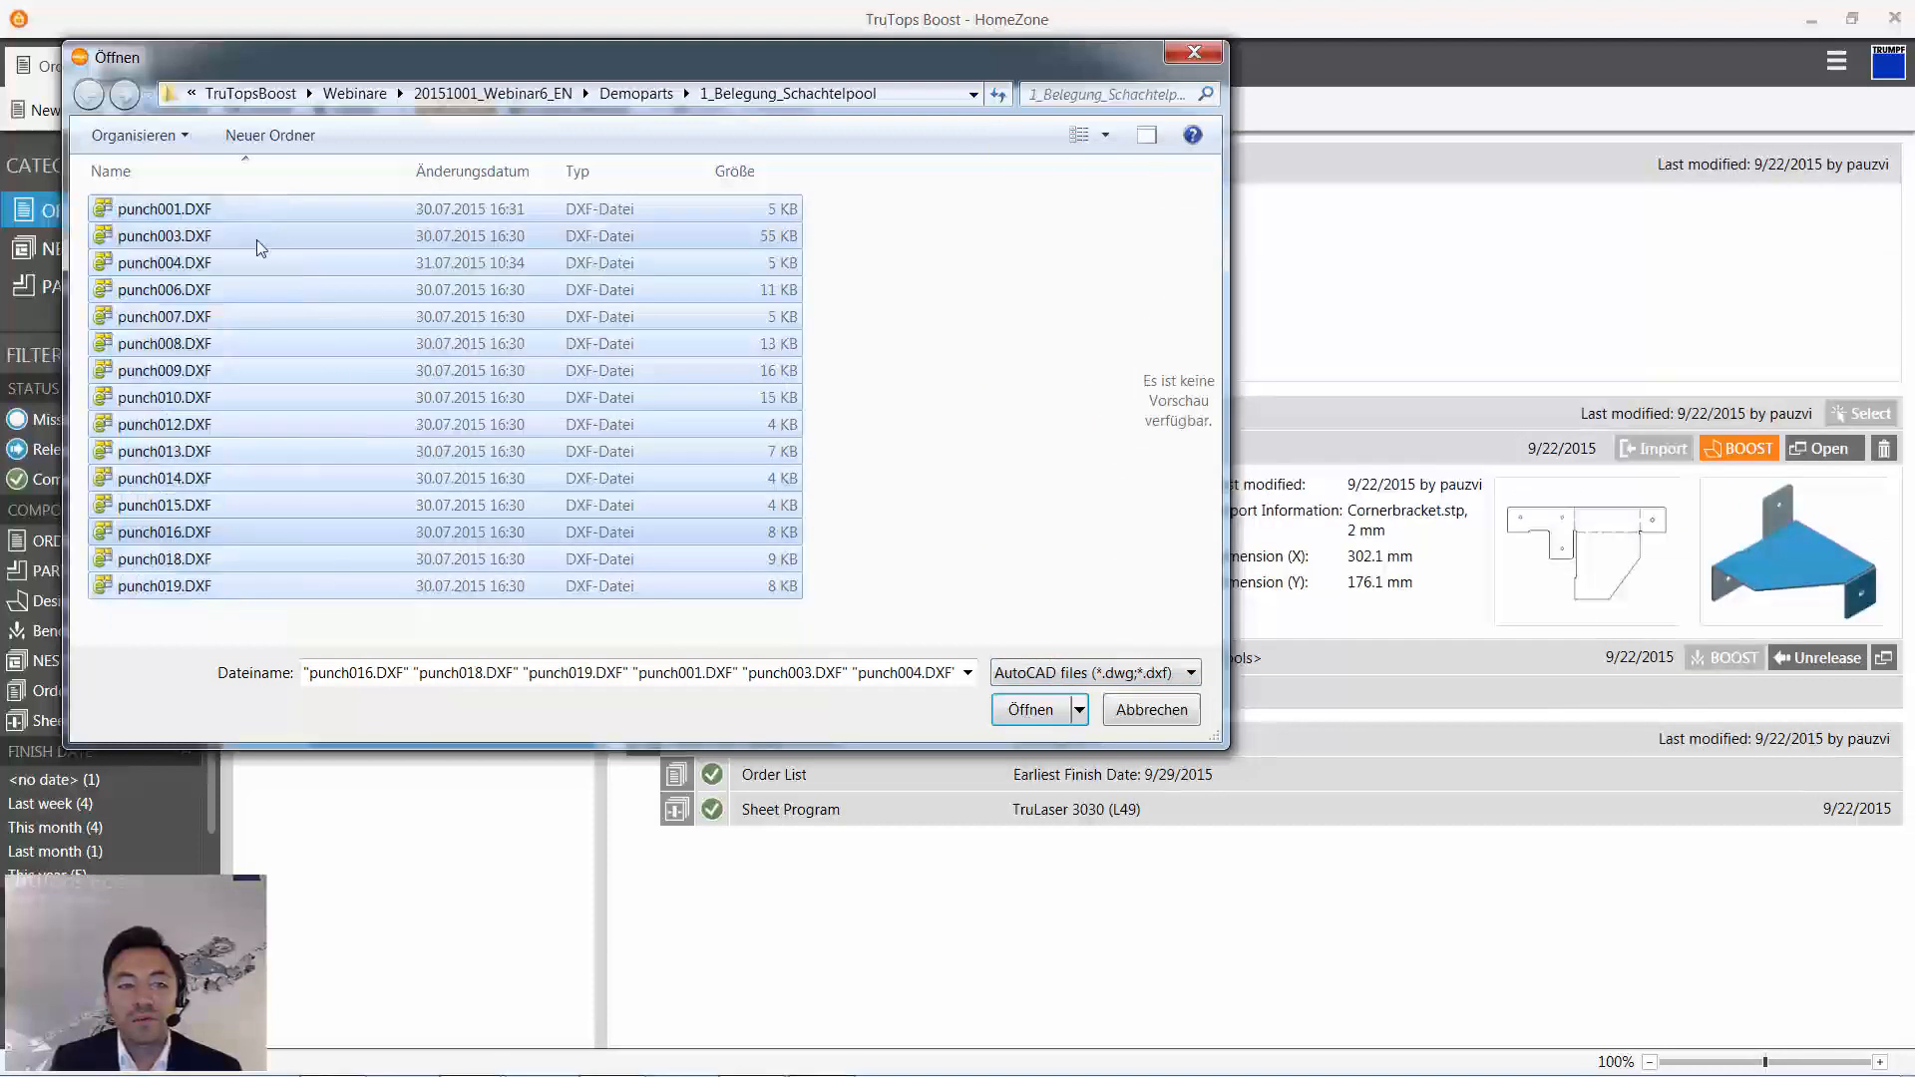
click(1022, 714)
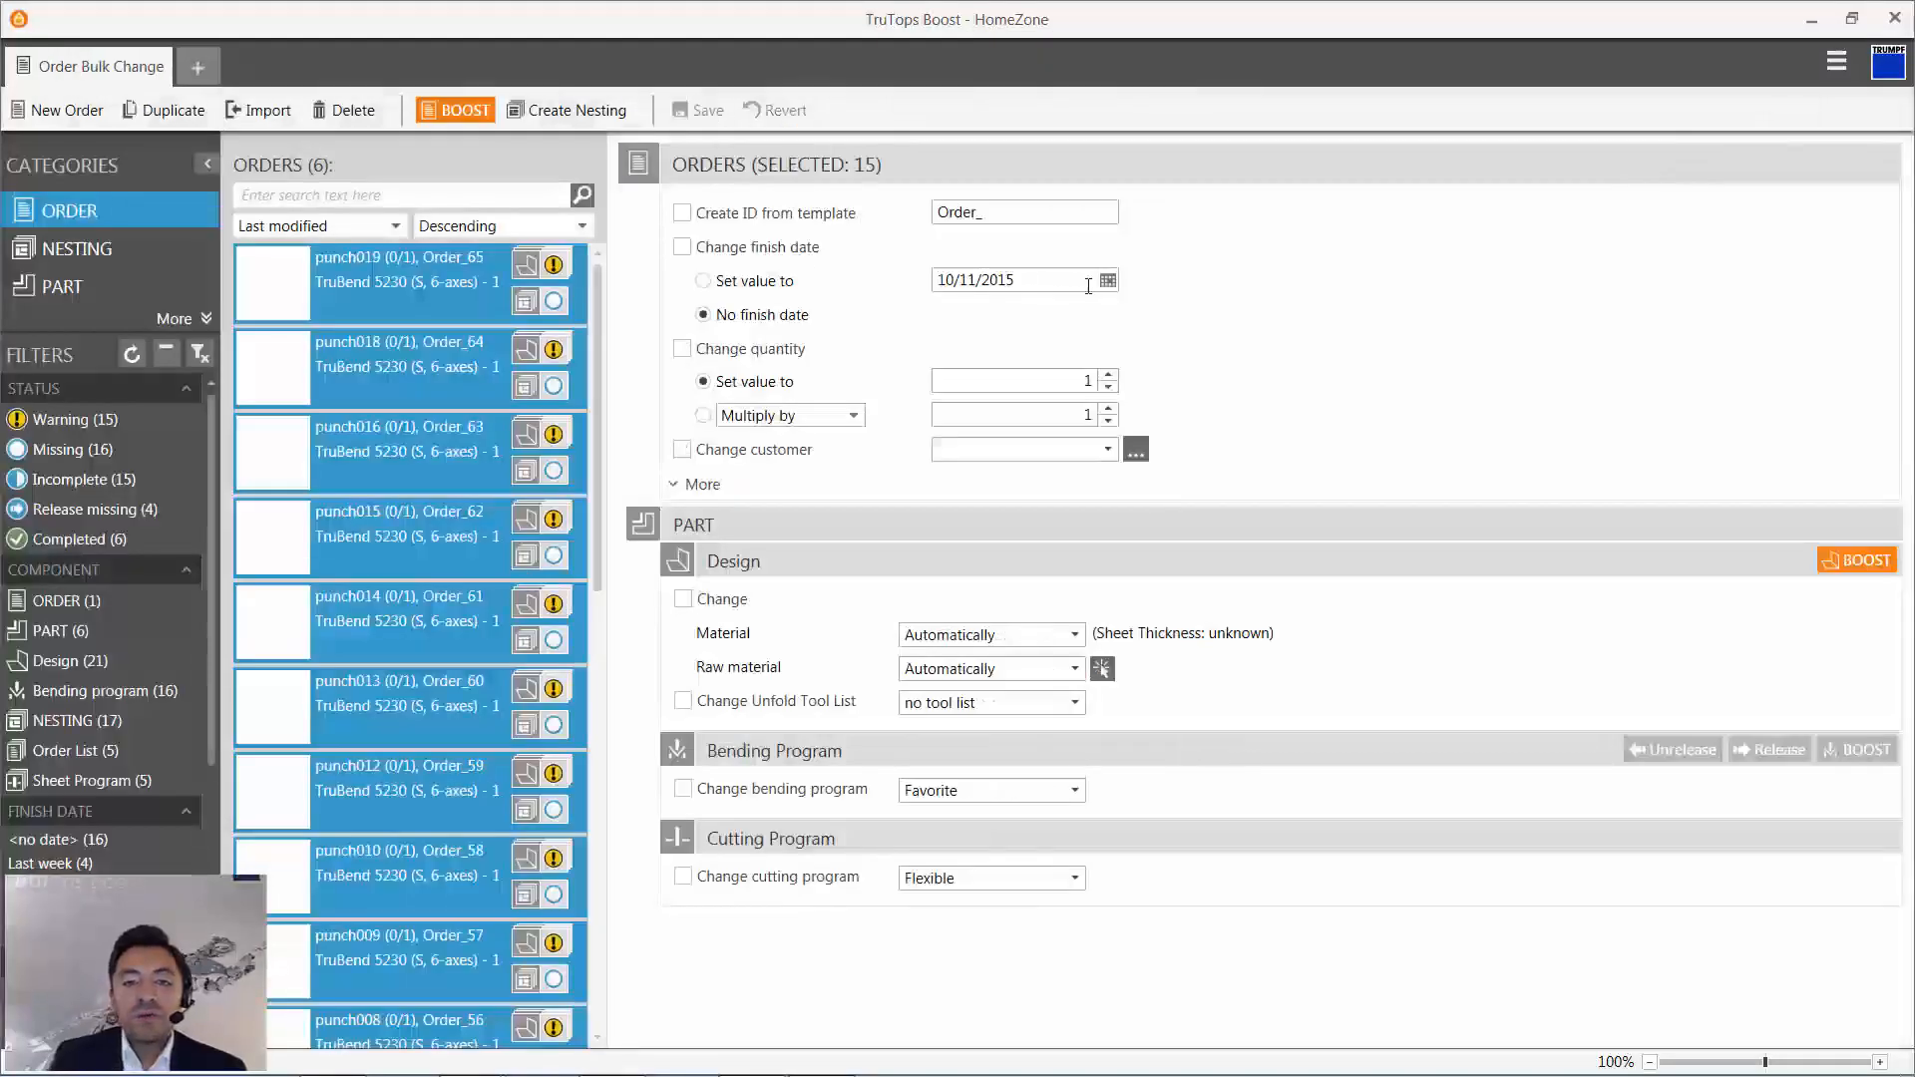
- Bulk-set the imported orders' finish date to 10/19/2015 and quantity to 8, and assign the existing customer
click(1103, 287)
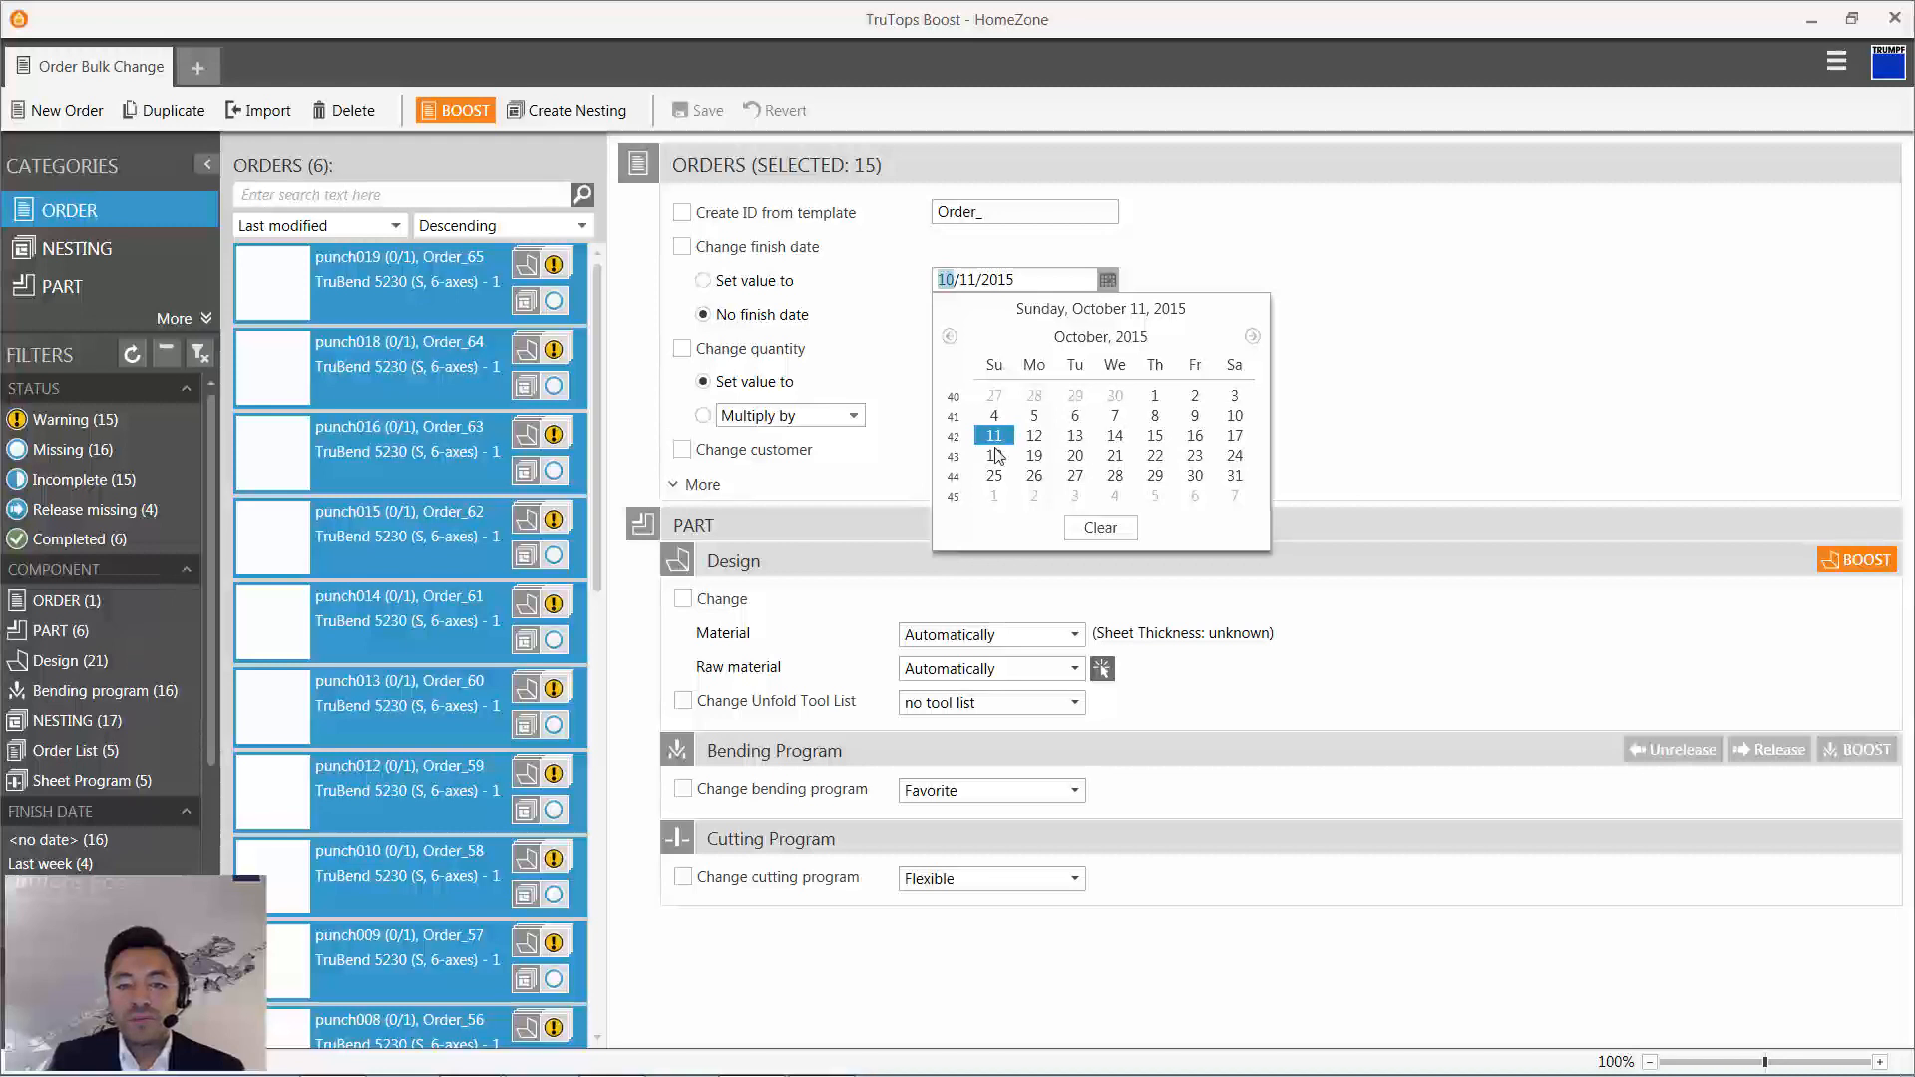
click(1035, 457)
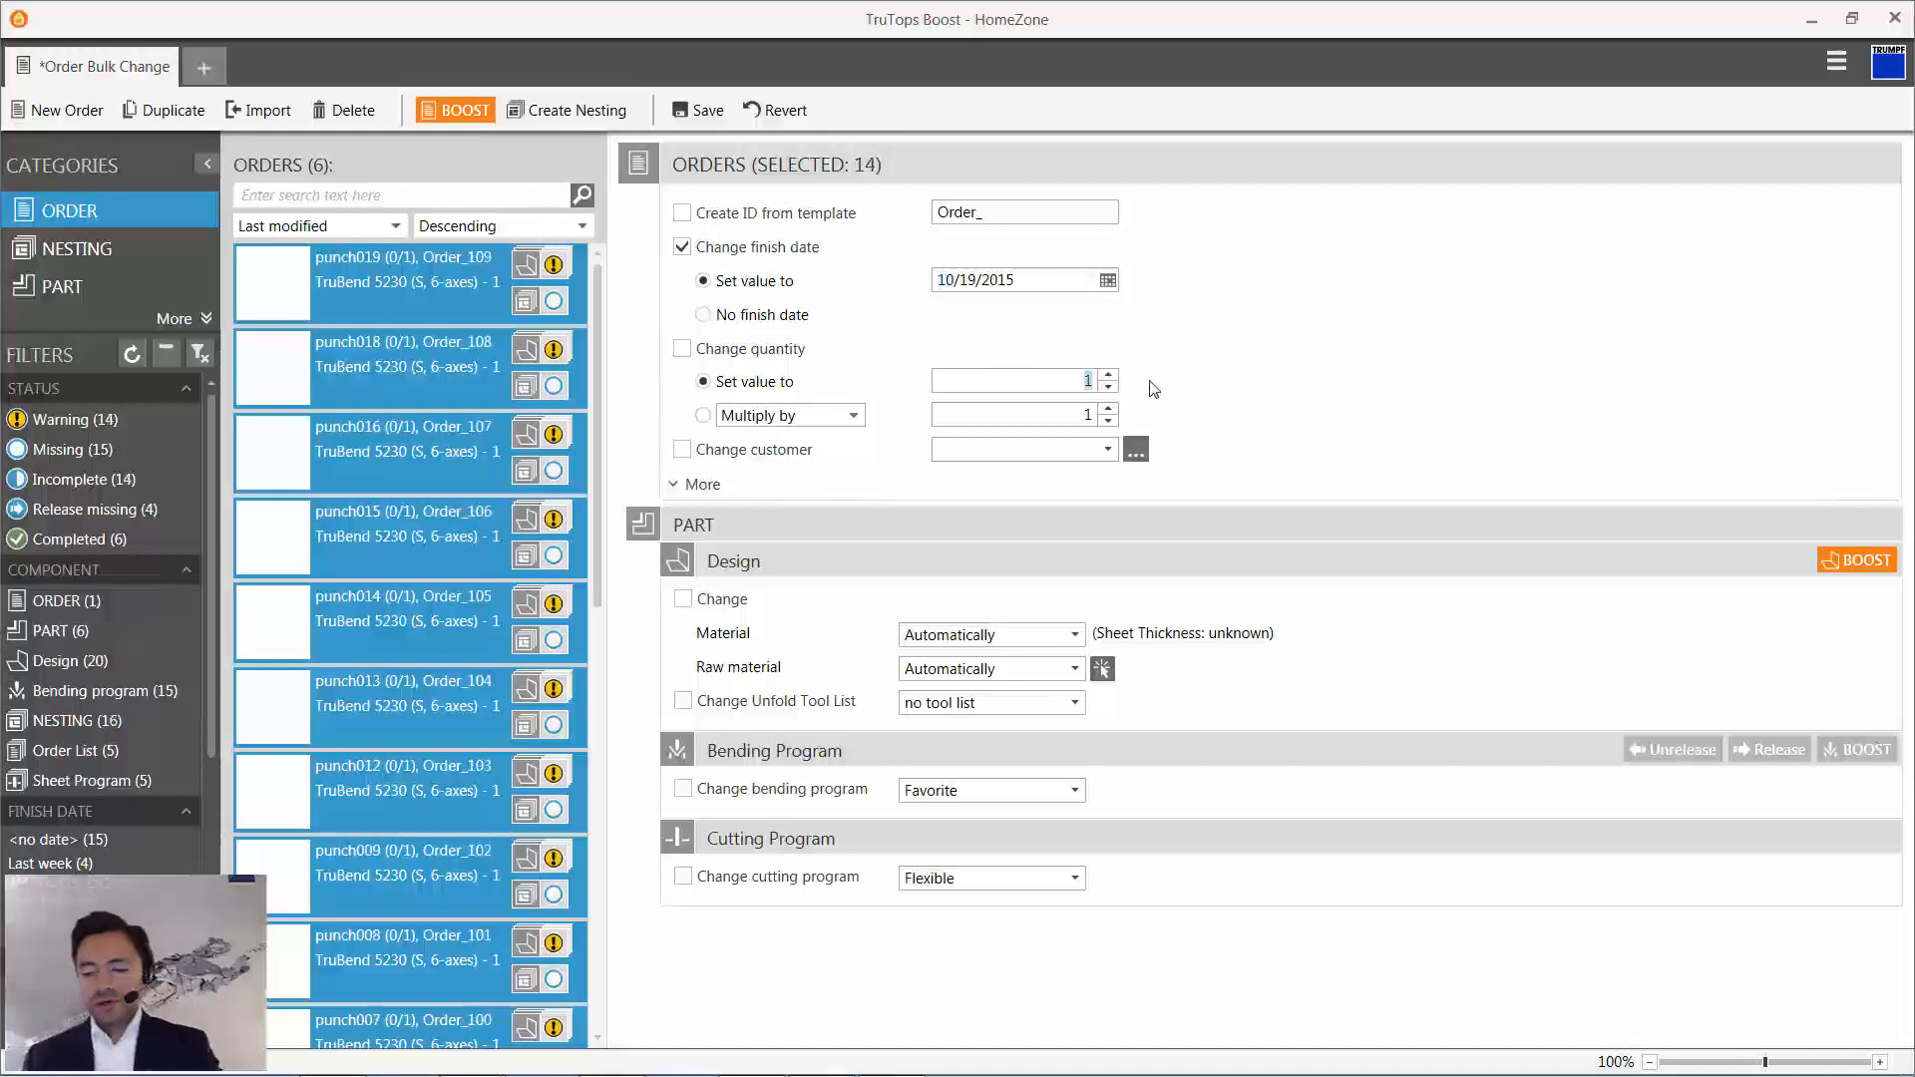
text(8)
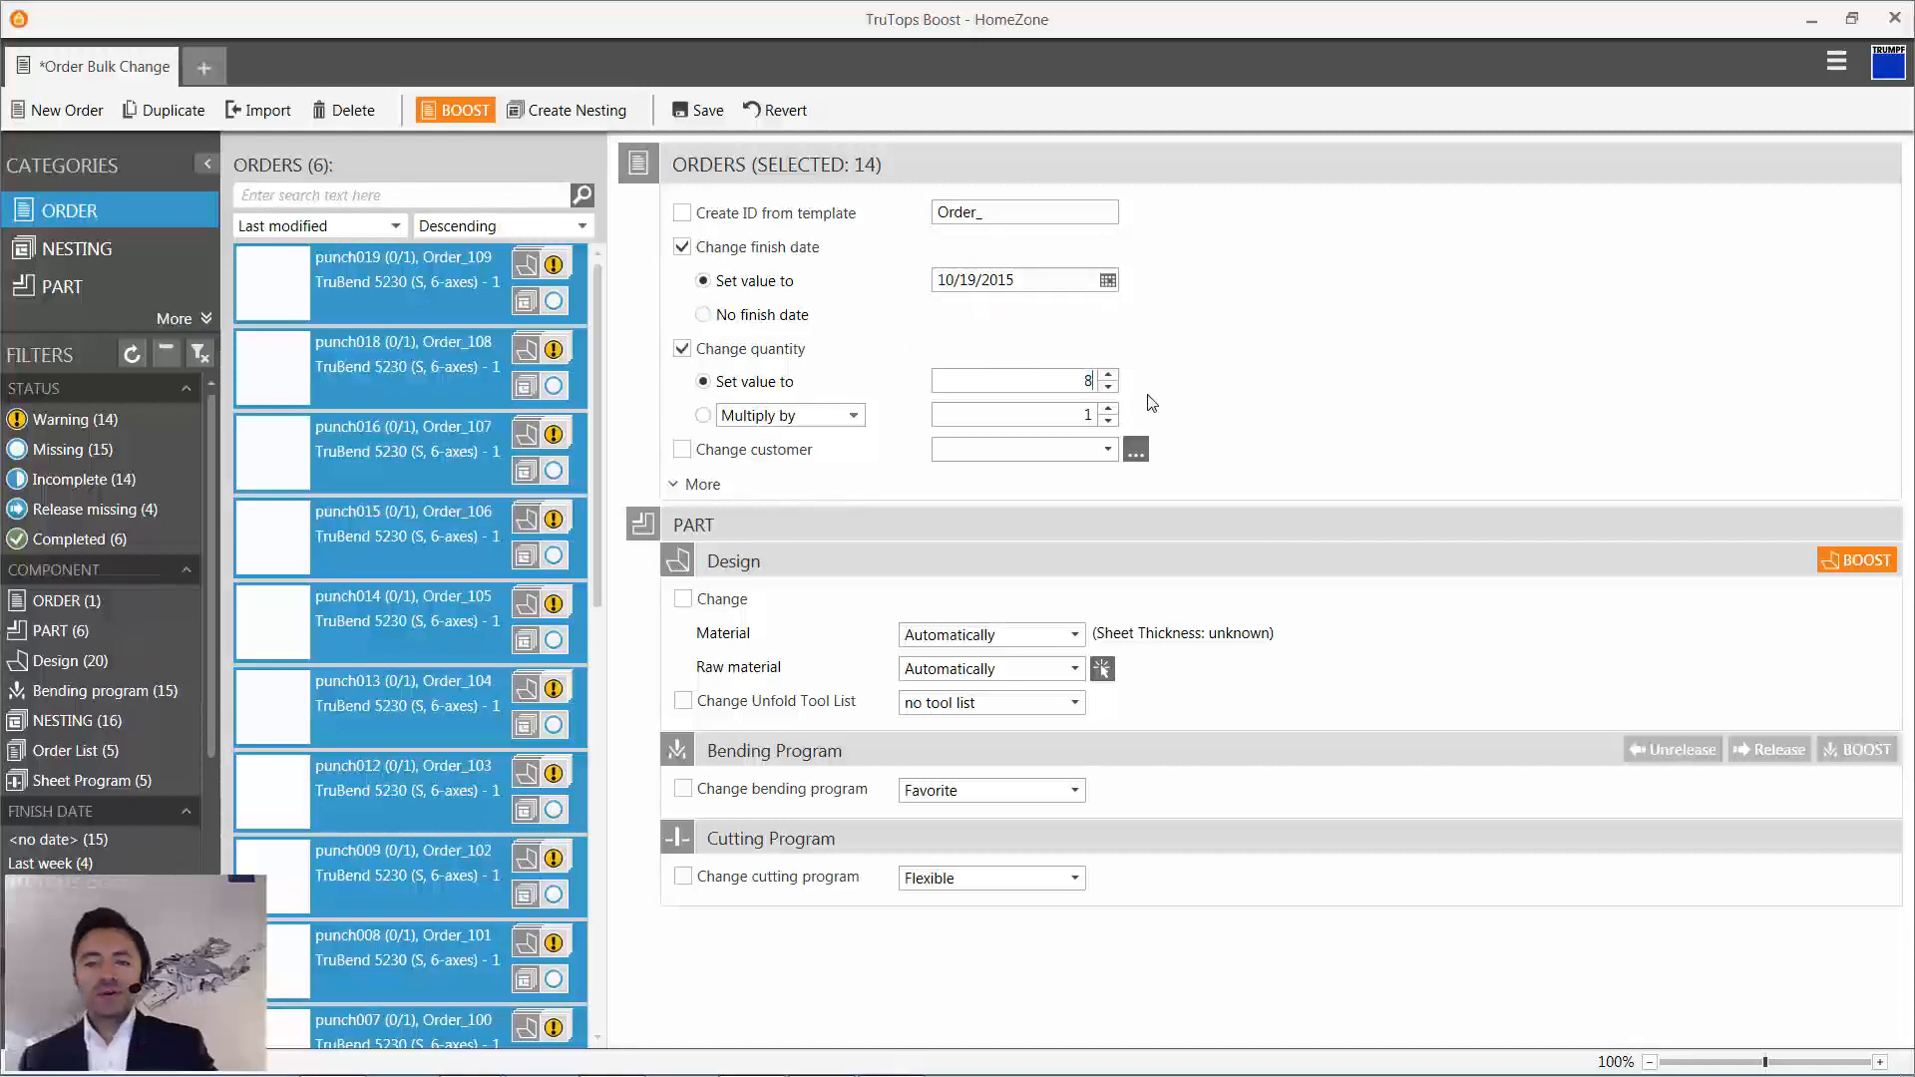
click(1109, 450)
click(995, 523)
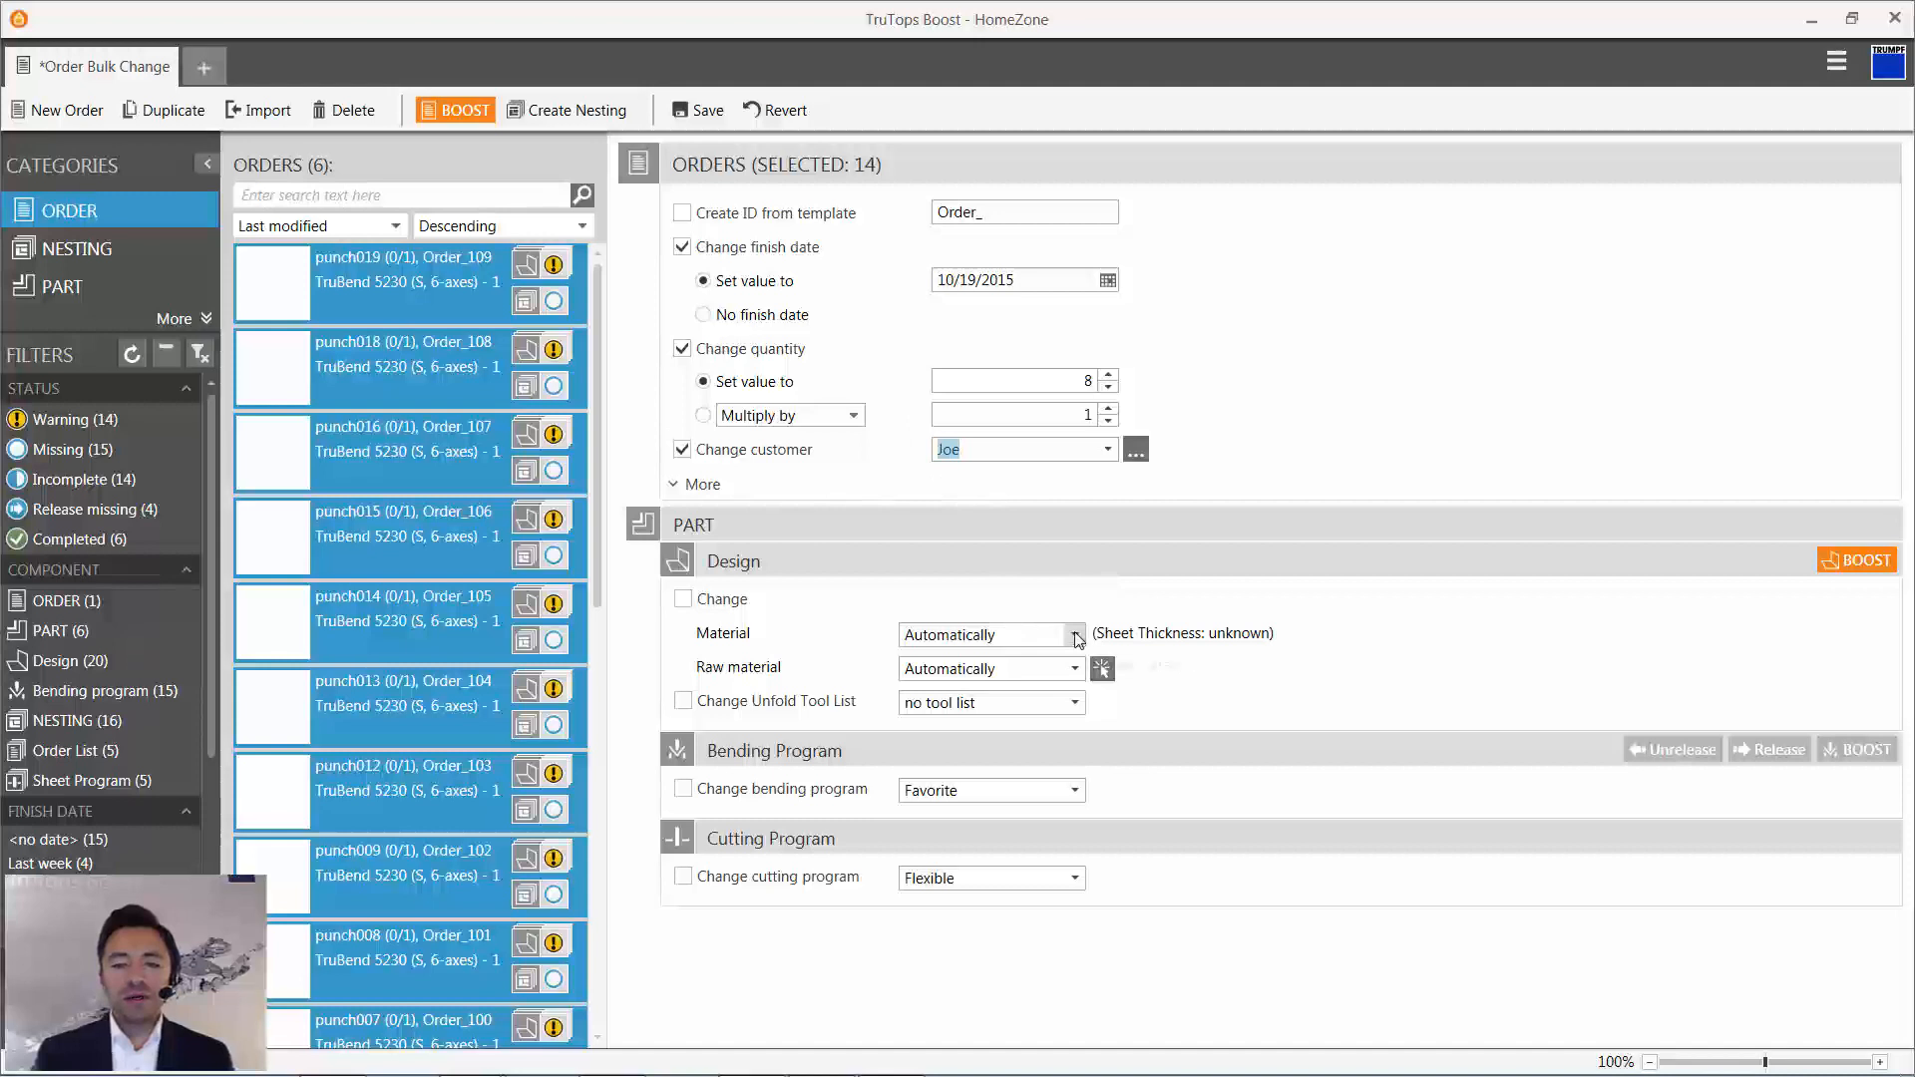
- Assign raw material ST0M0100--- (1.0038, 1 mm) to the selected orders, narrowing the choices by material and sheet thickness
click(1102, 669)
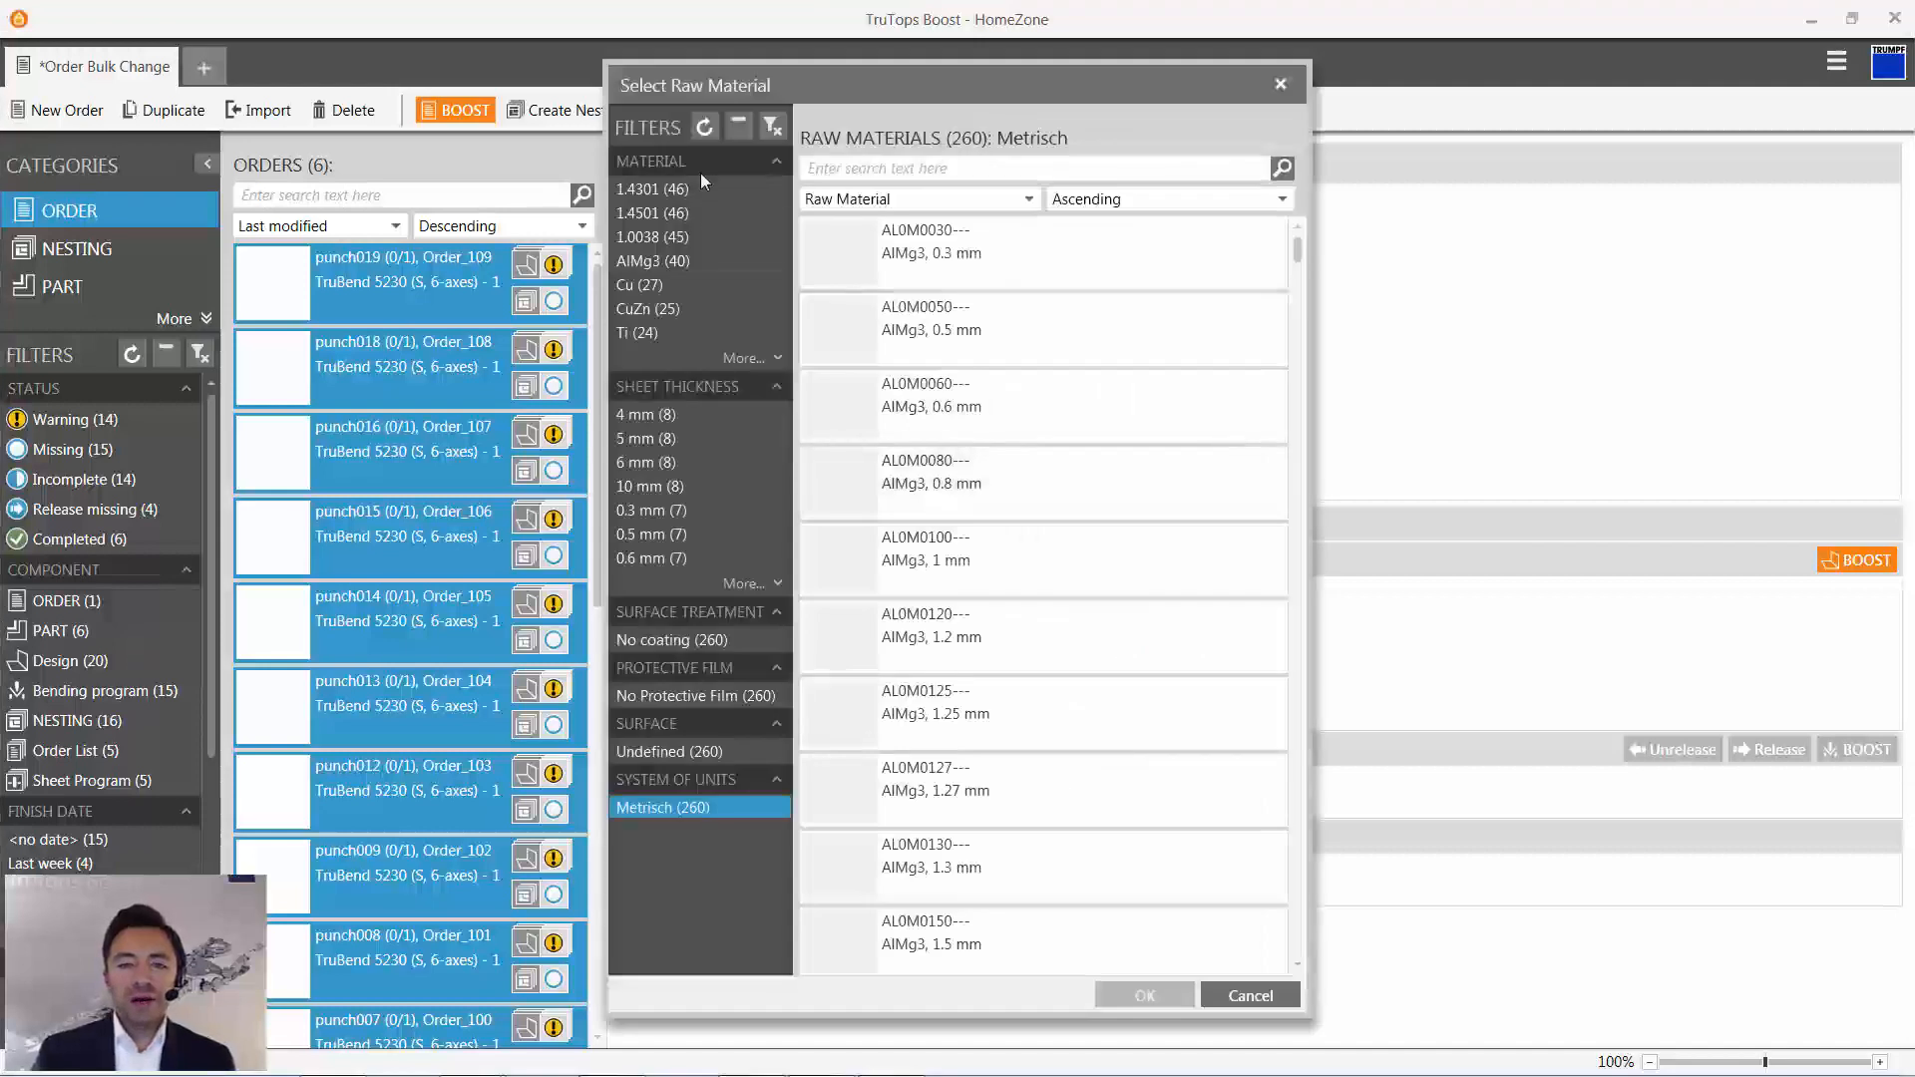
click(714, 239)
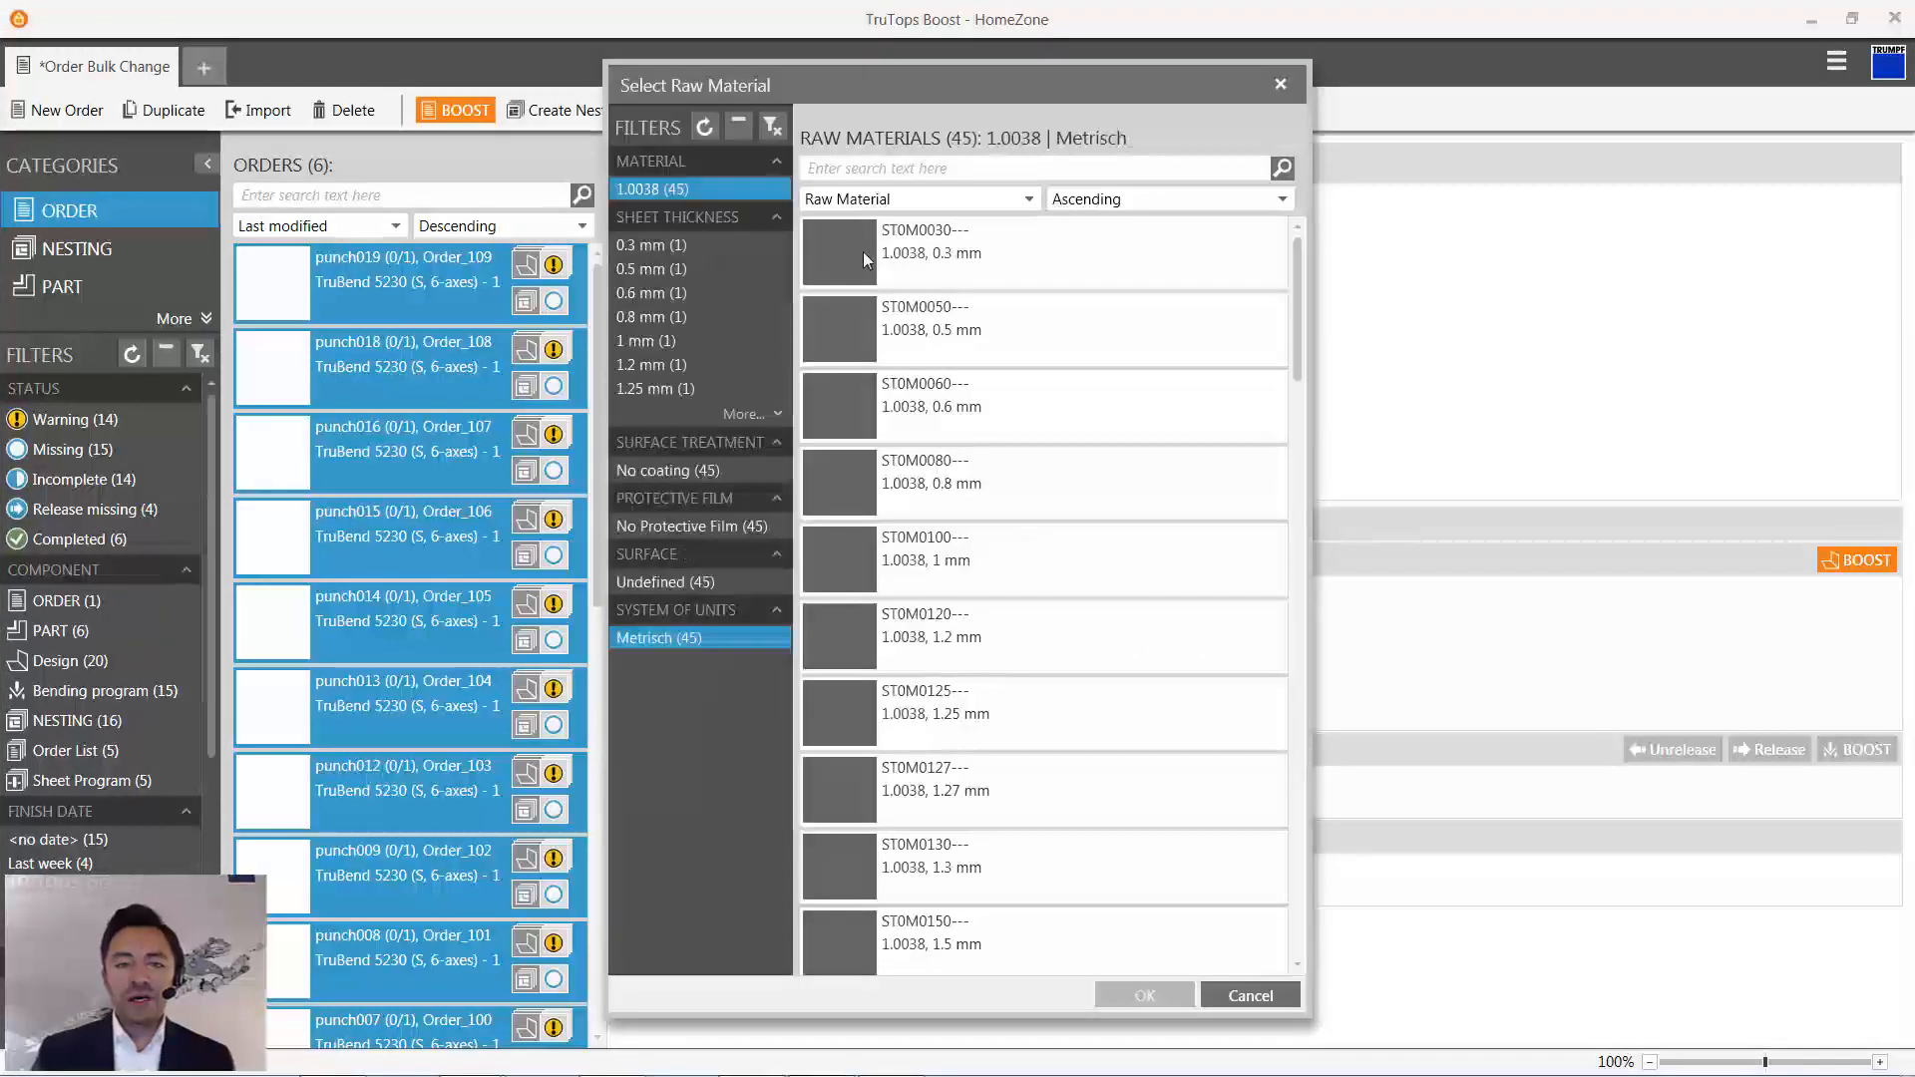
click(688, 337)
click(950, 289)
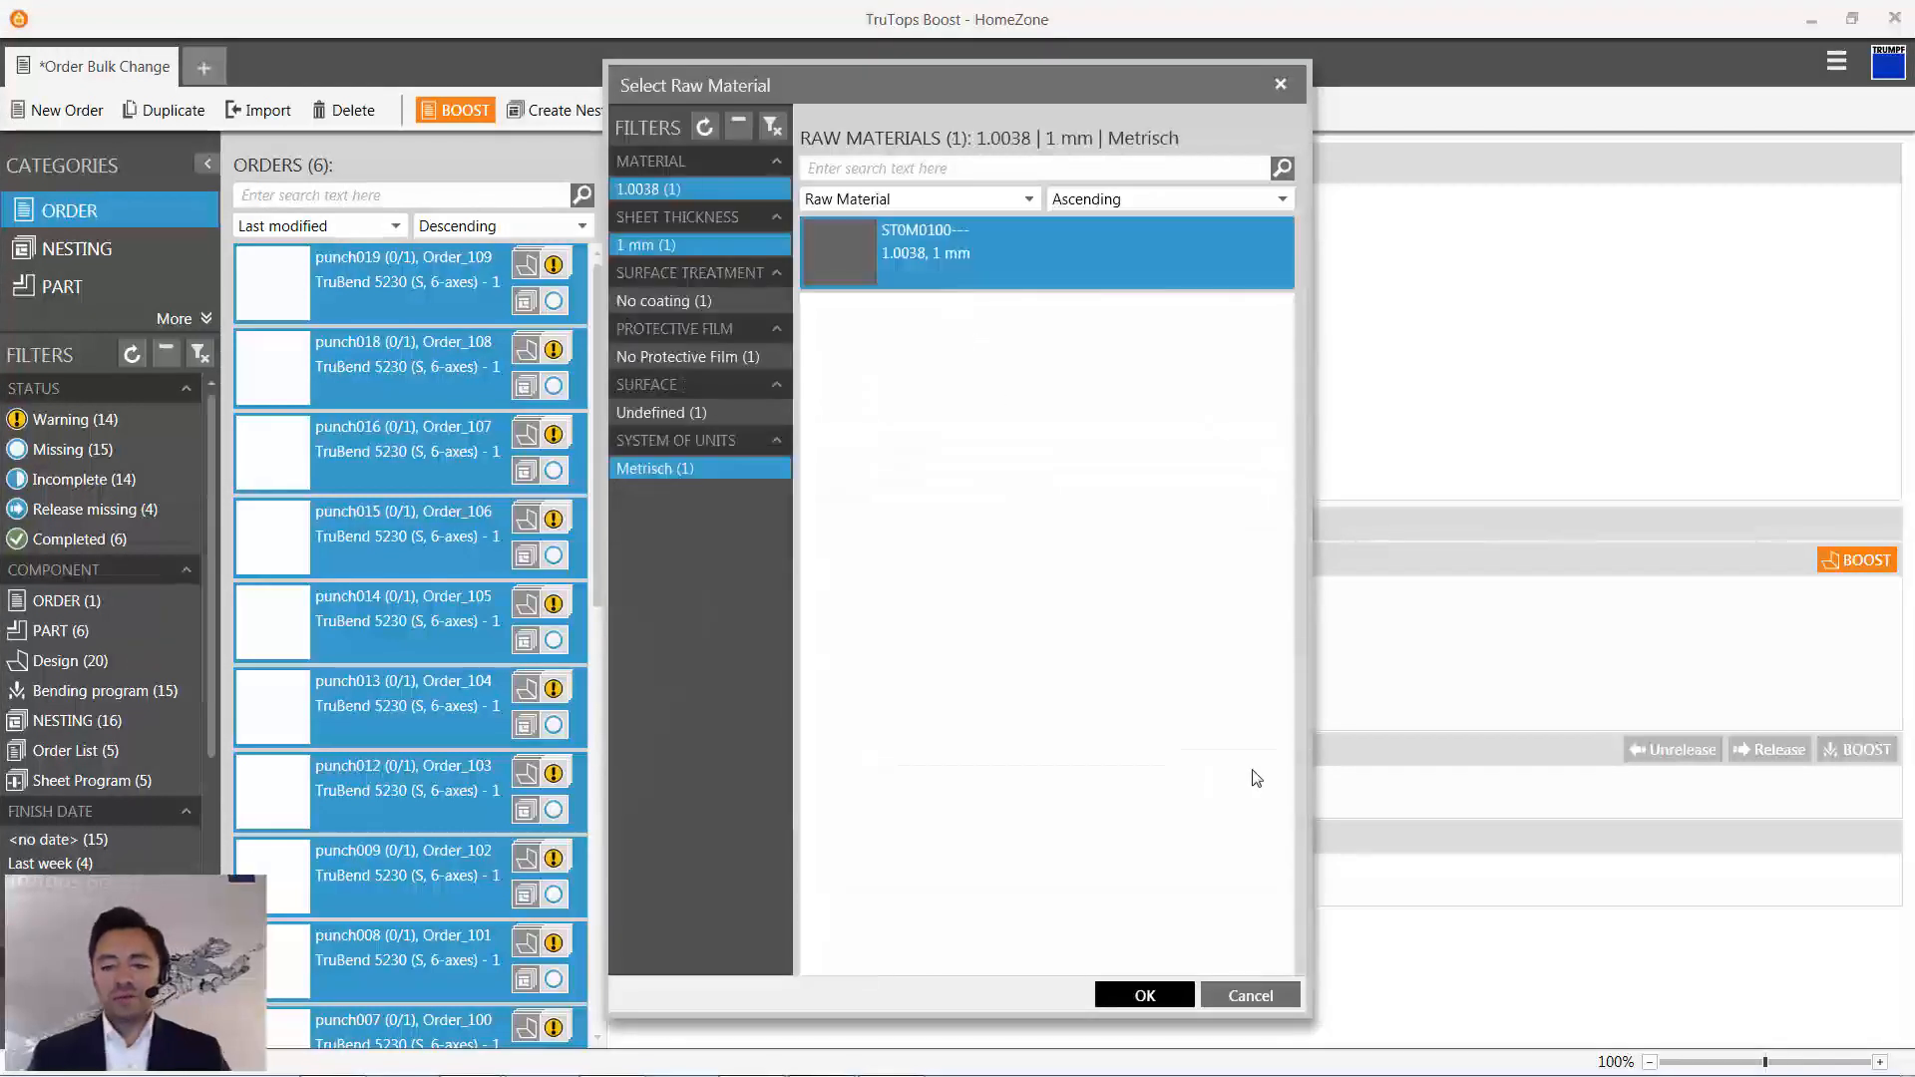
key(Return)
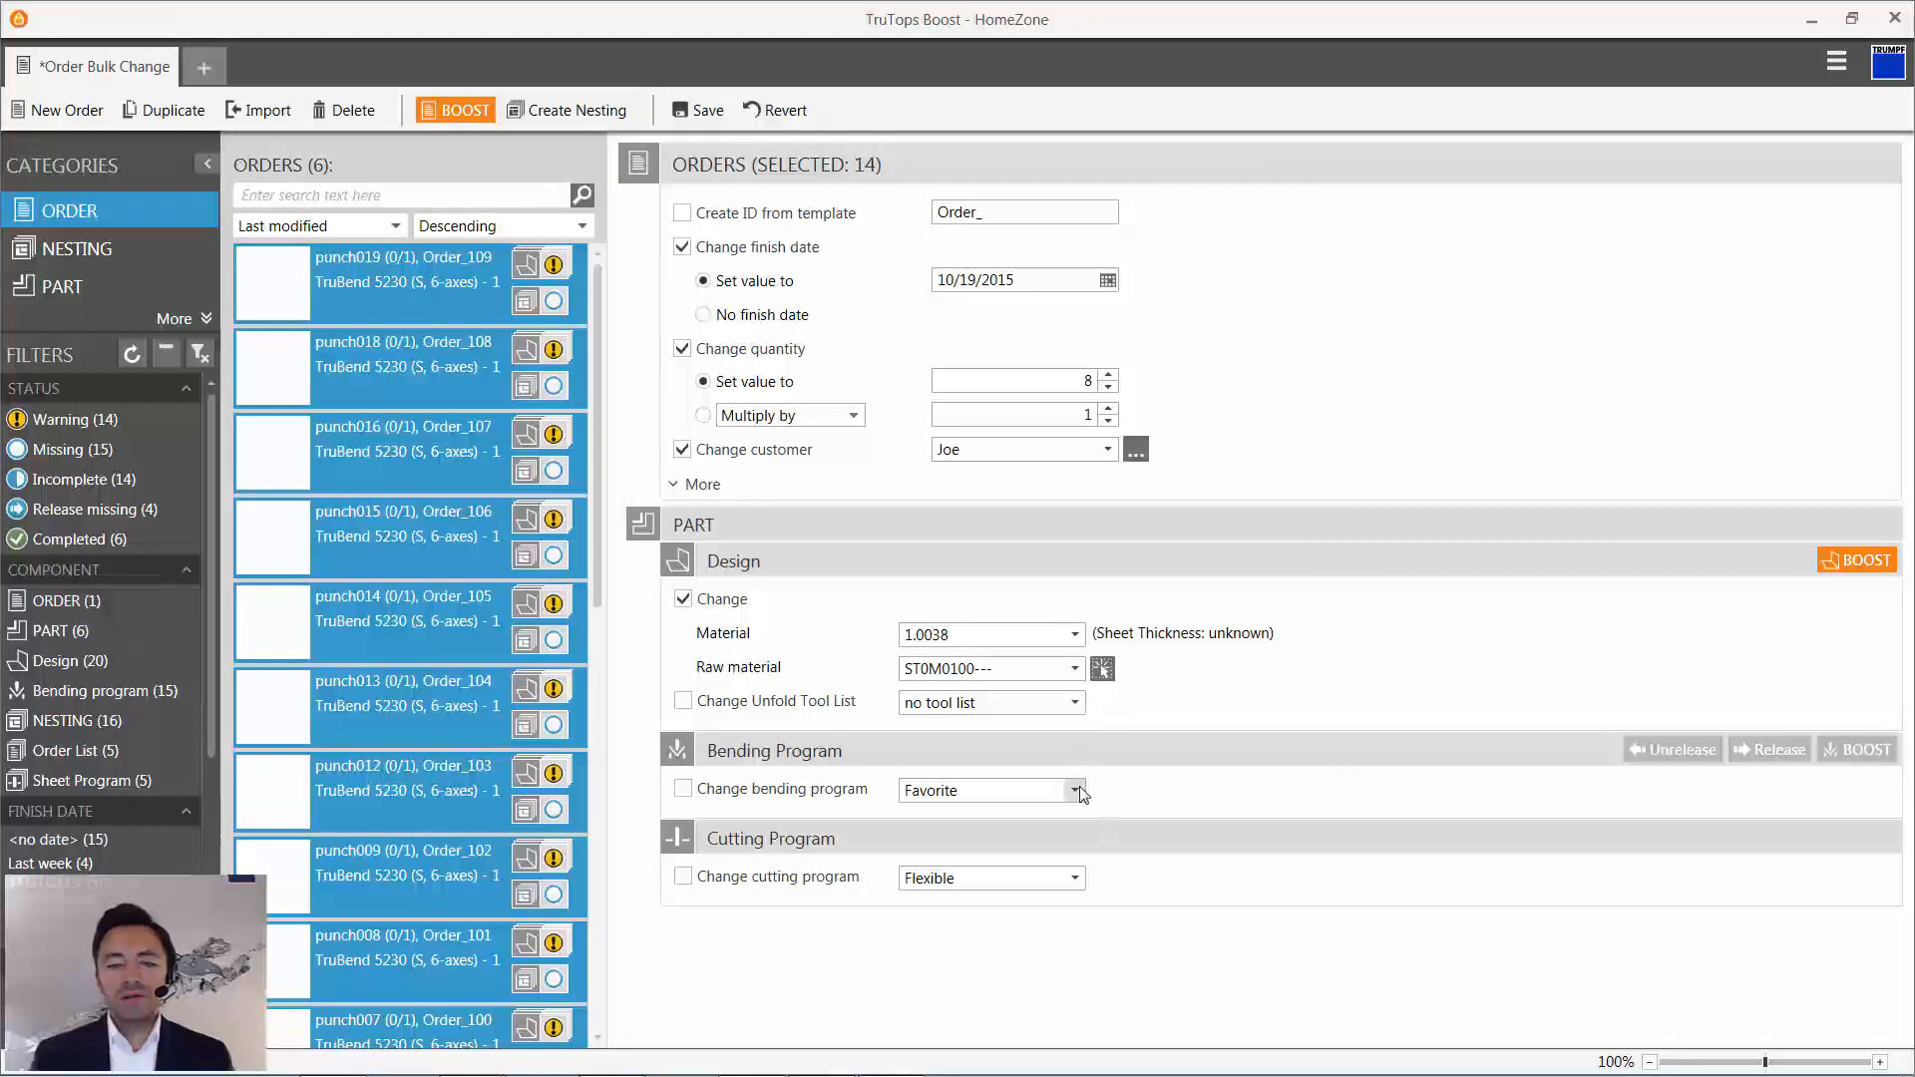
- Set the bending program to No Program for the selected orders and process them with Boost
click(1027, 790)
click(1019, 811)
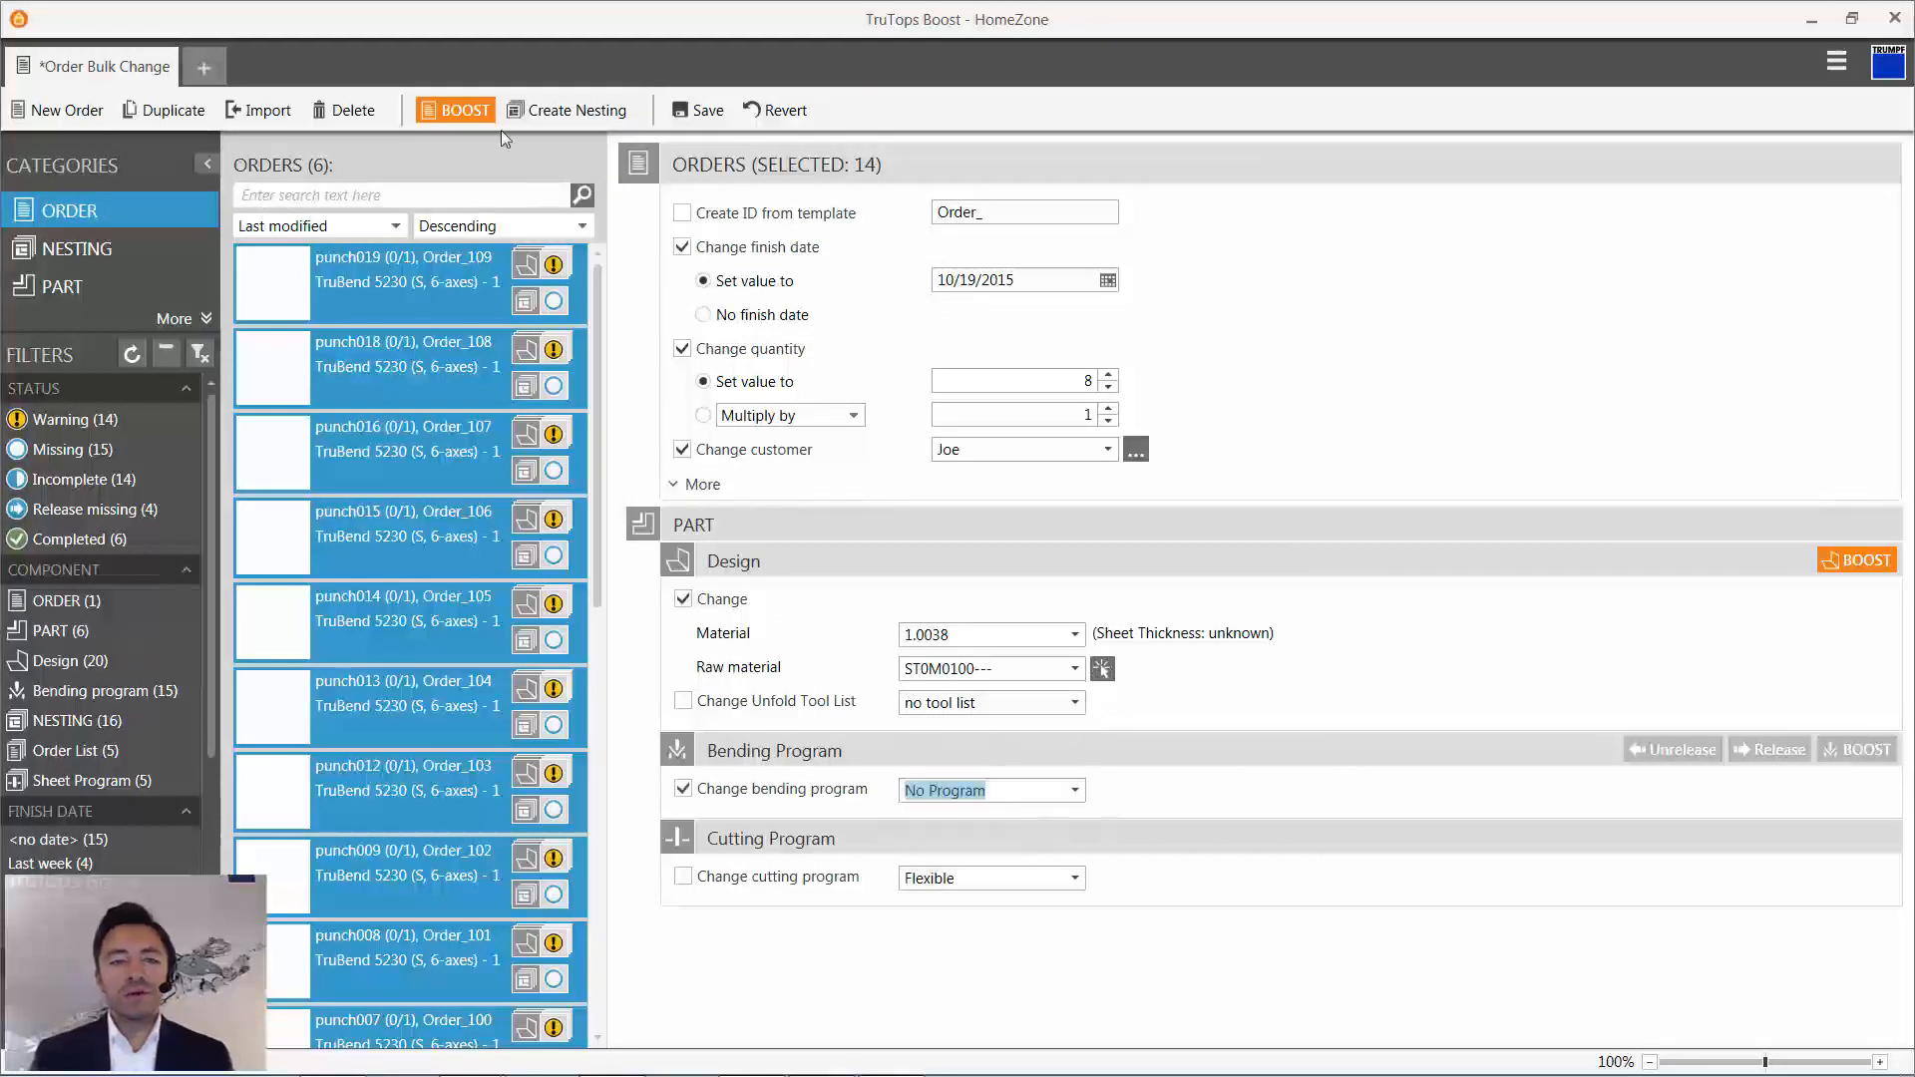
click(459, 110)
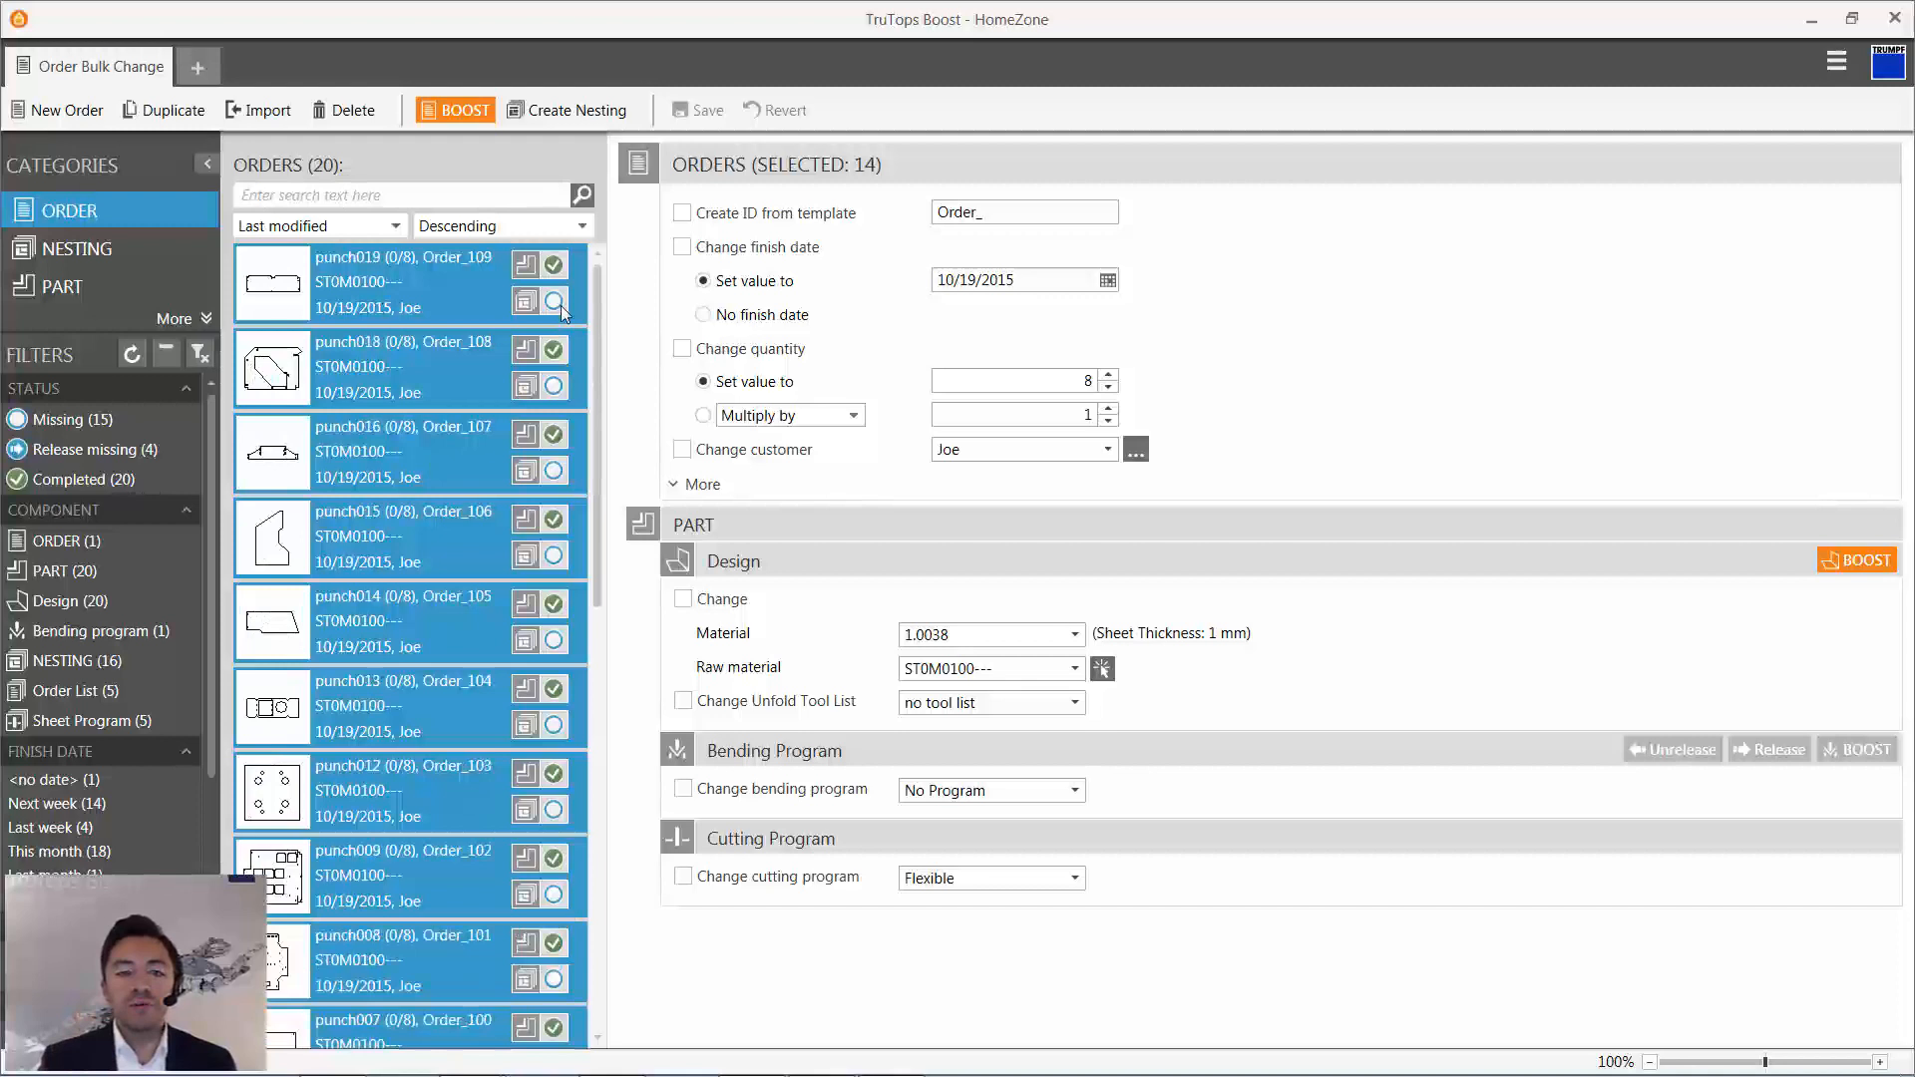
- Create a nesting from the selected punch orders and look through its order list
mouse_move(554, 303)
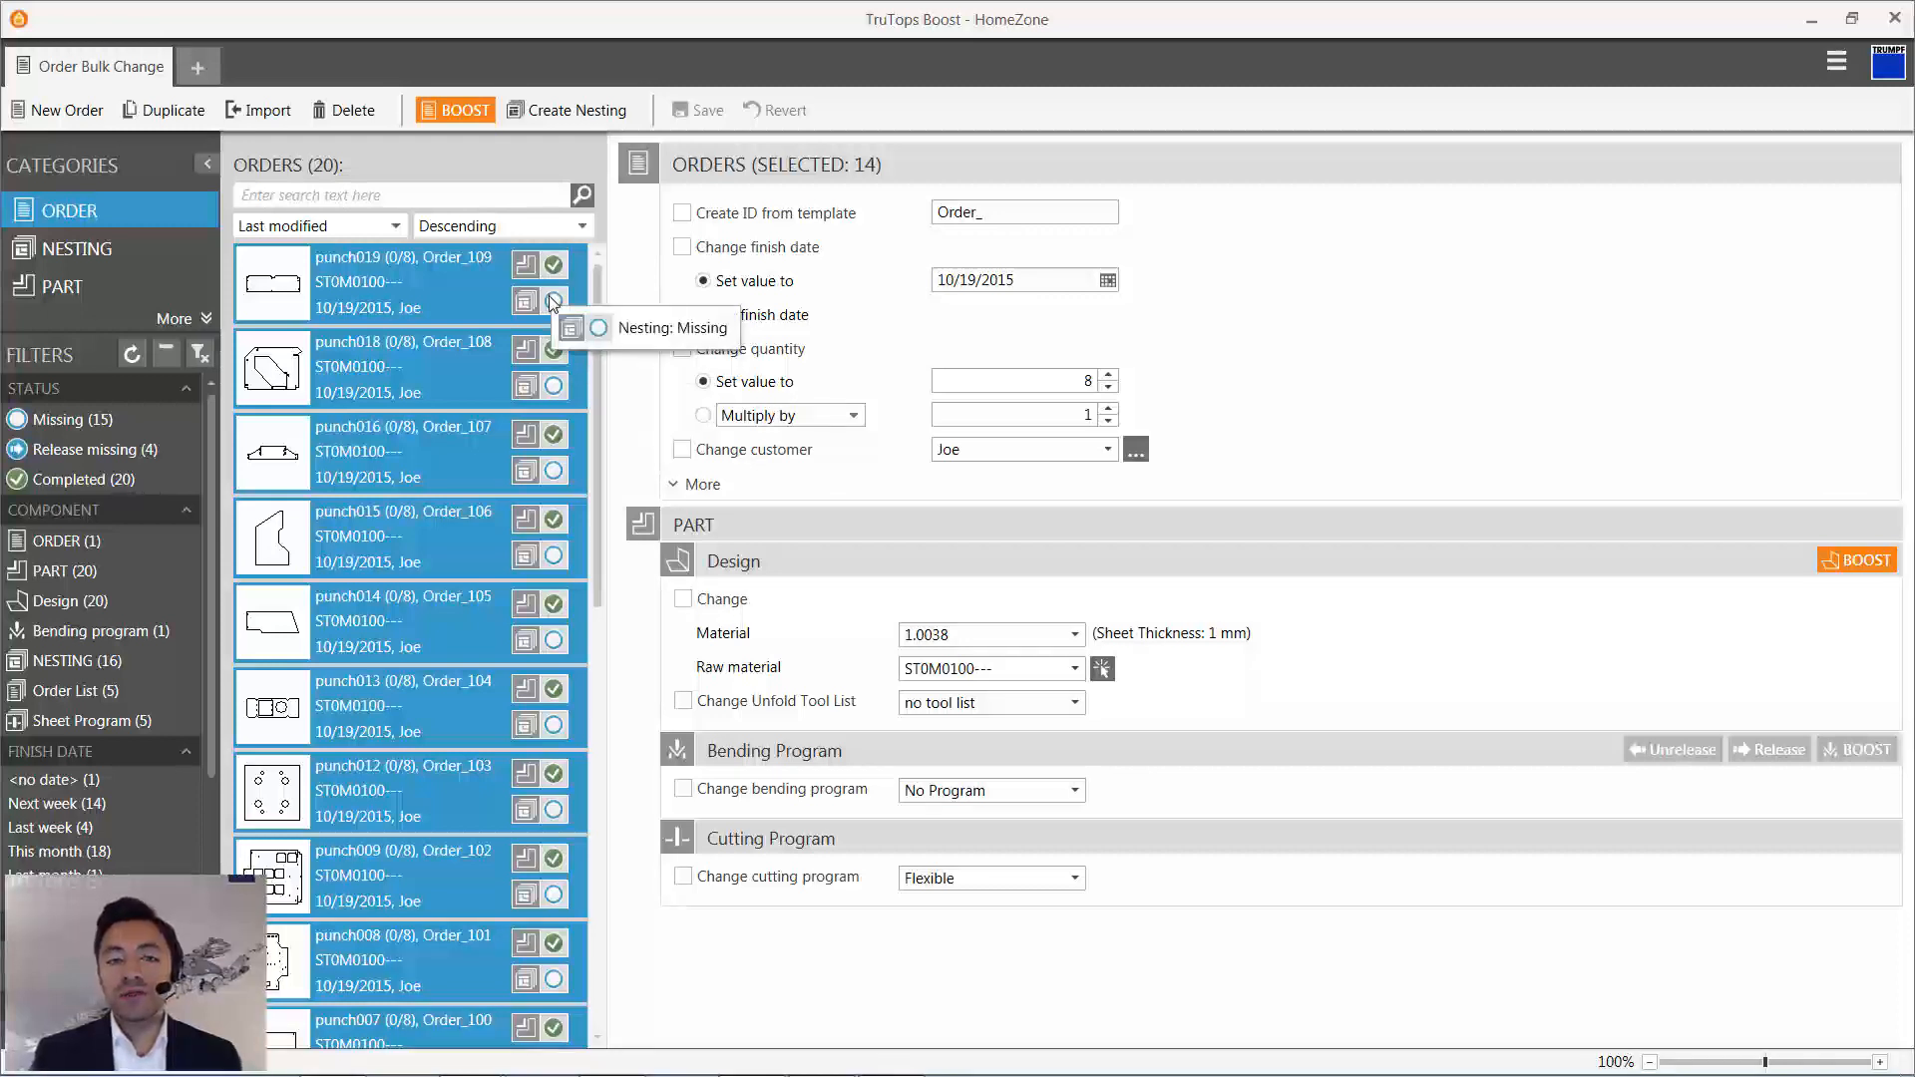
click(550, 111)
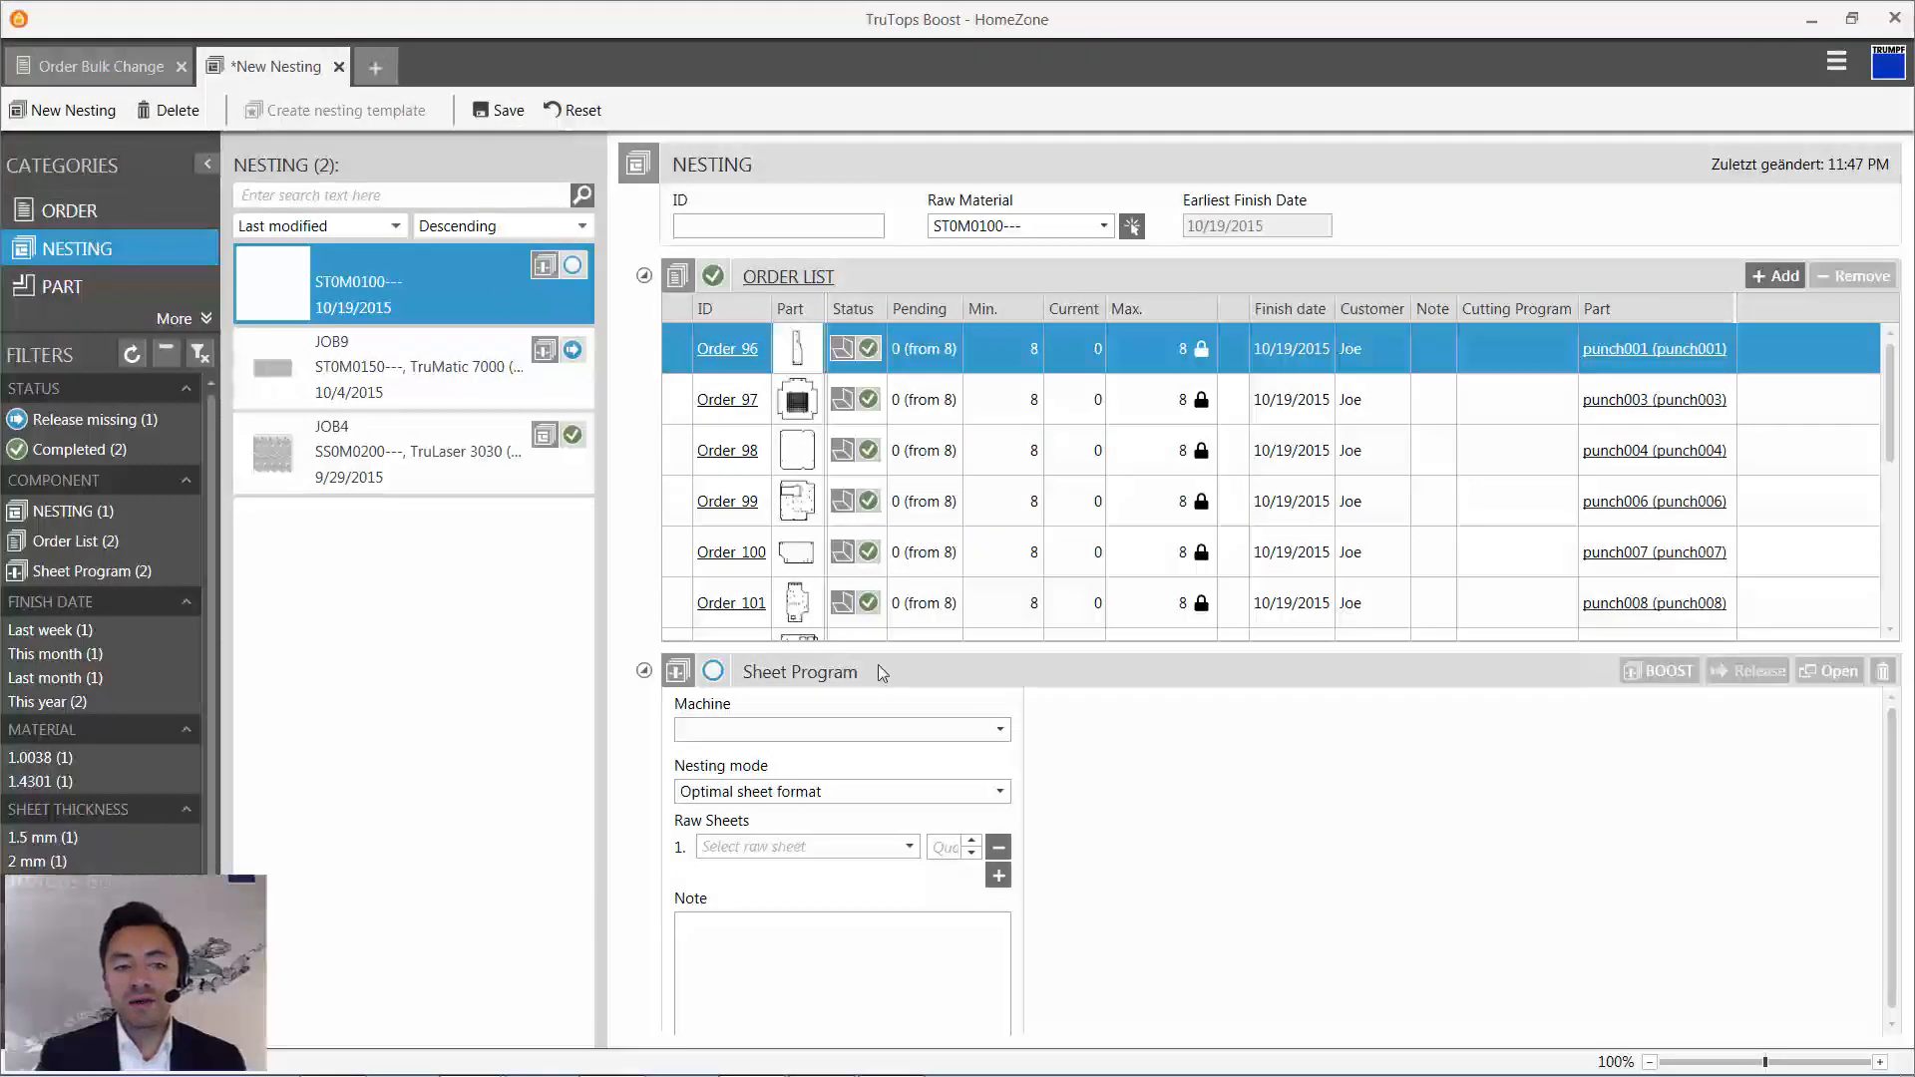
scroll(896, 502, down, 3)
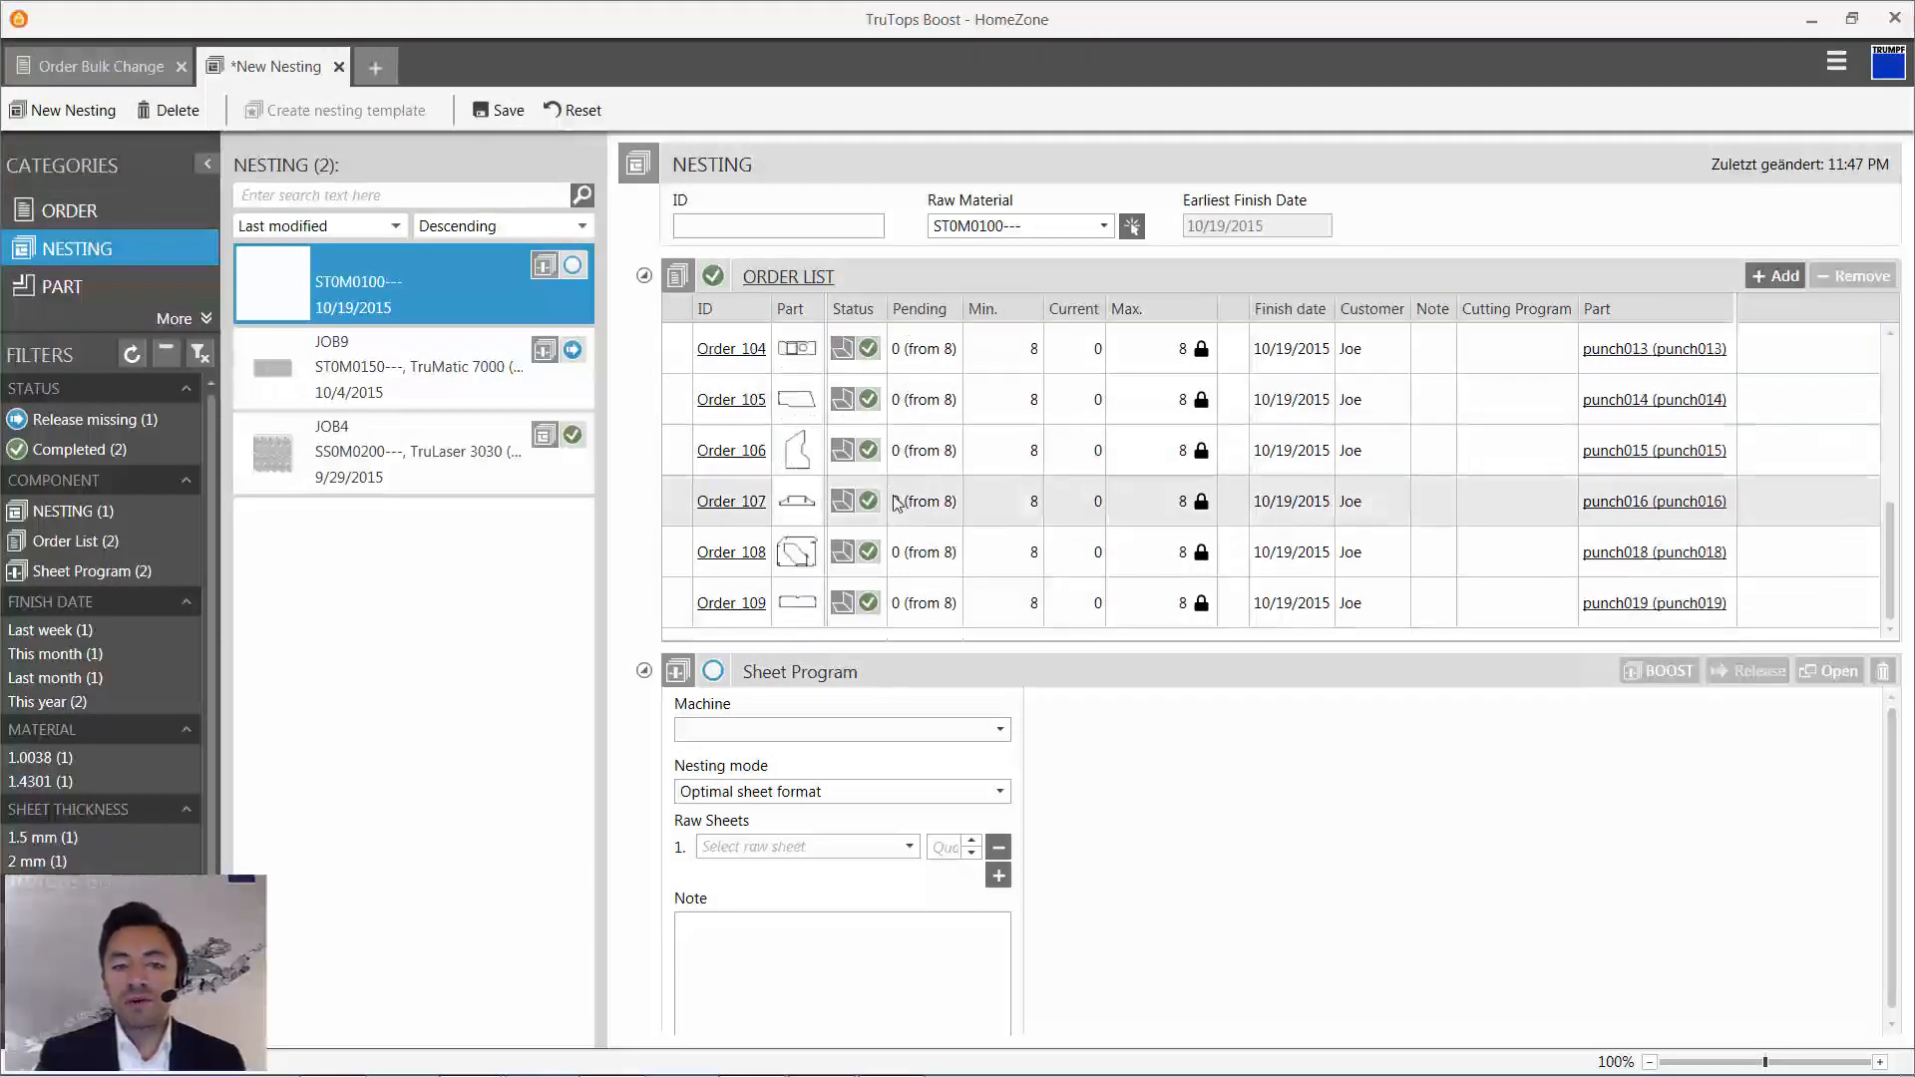
scroll(896, 502, up, 3)
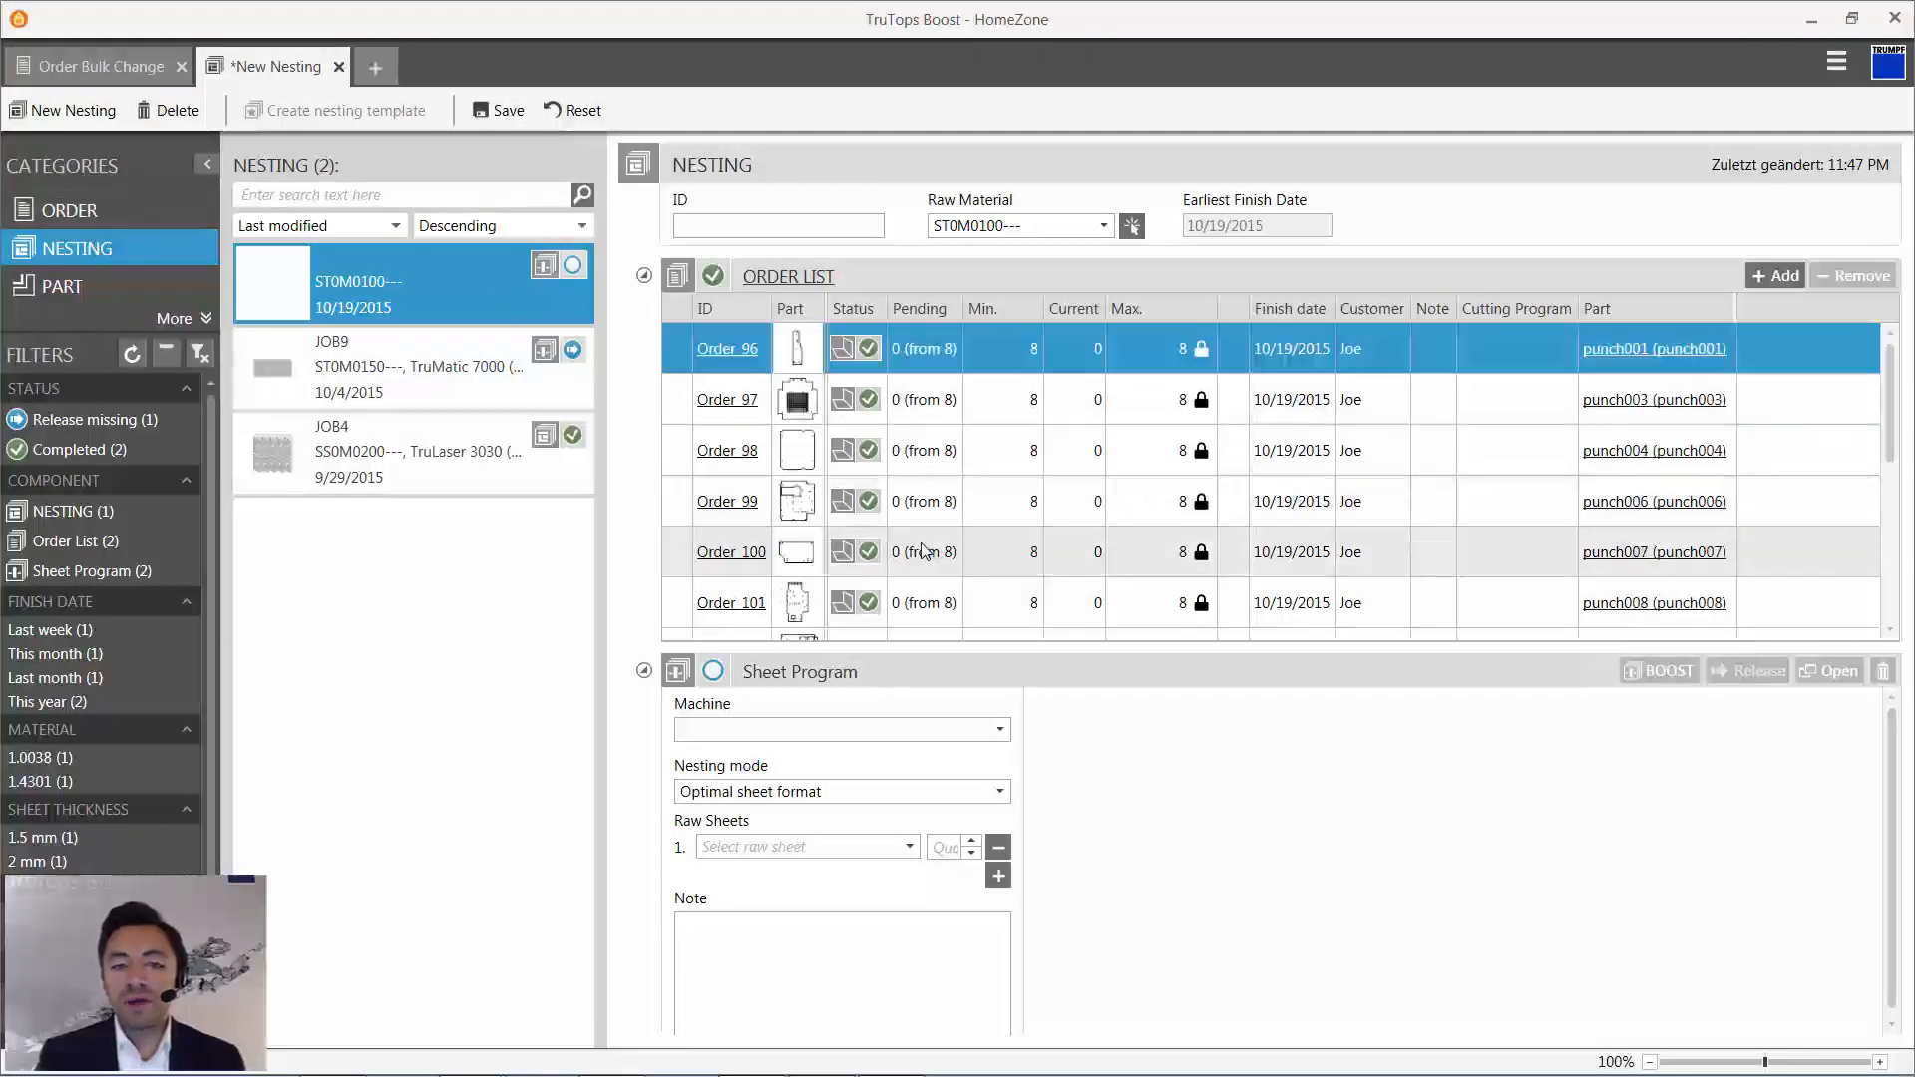
- Review the 1.0038, 1 mm orders available for adding to the nesting without adding any
click(1774, 277)
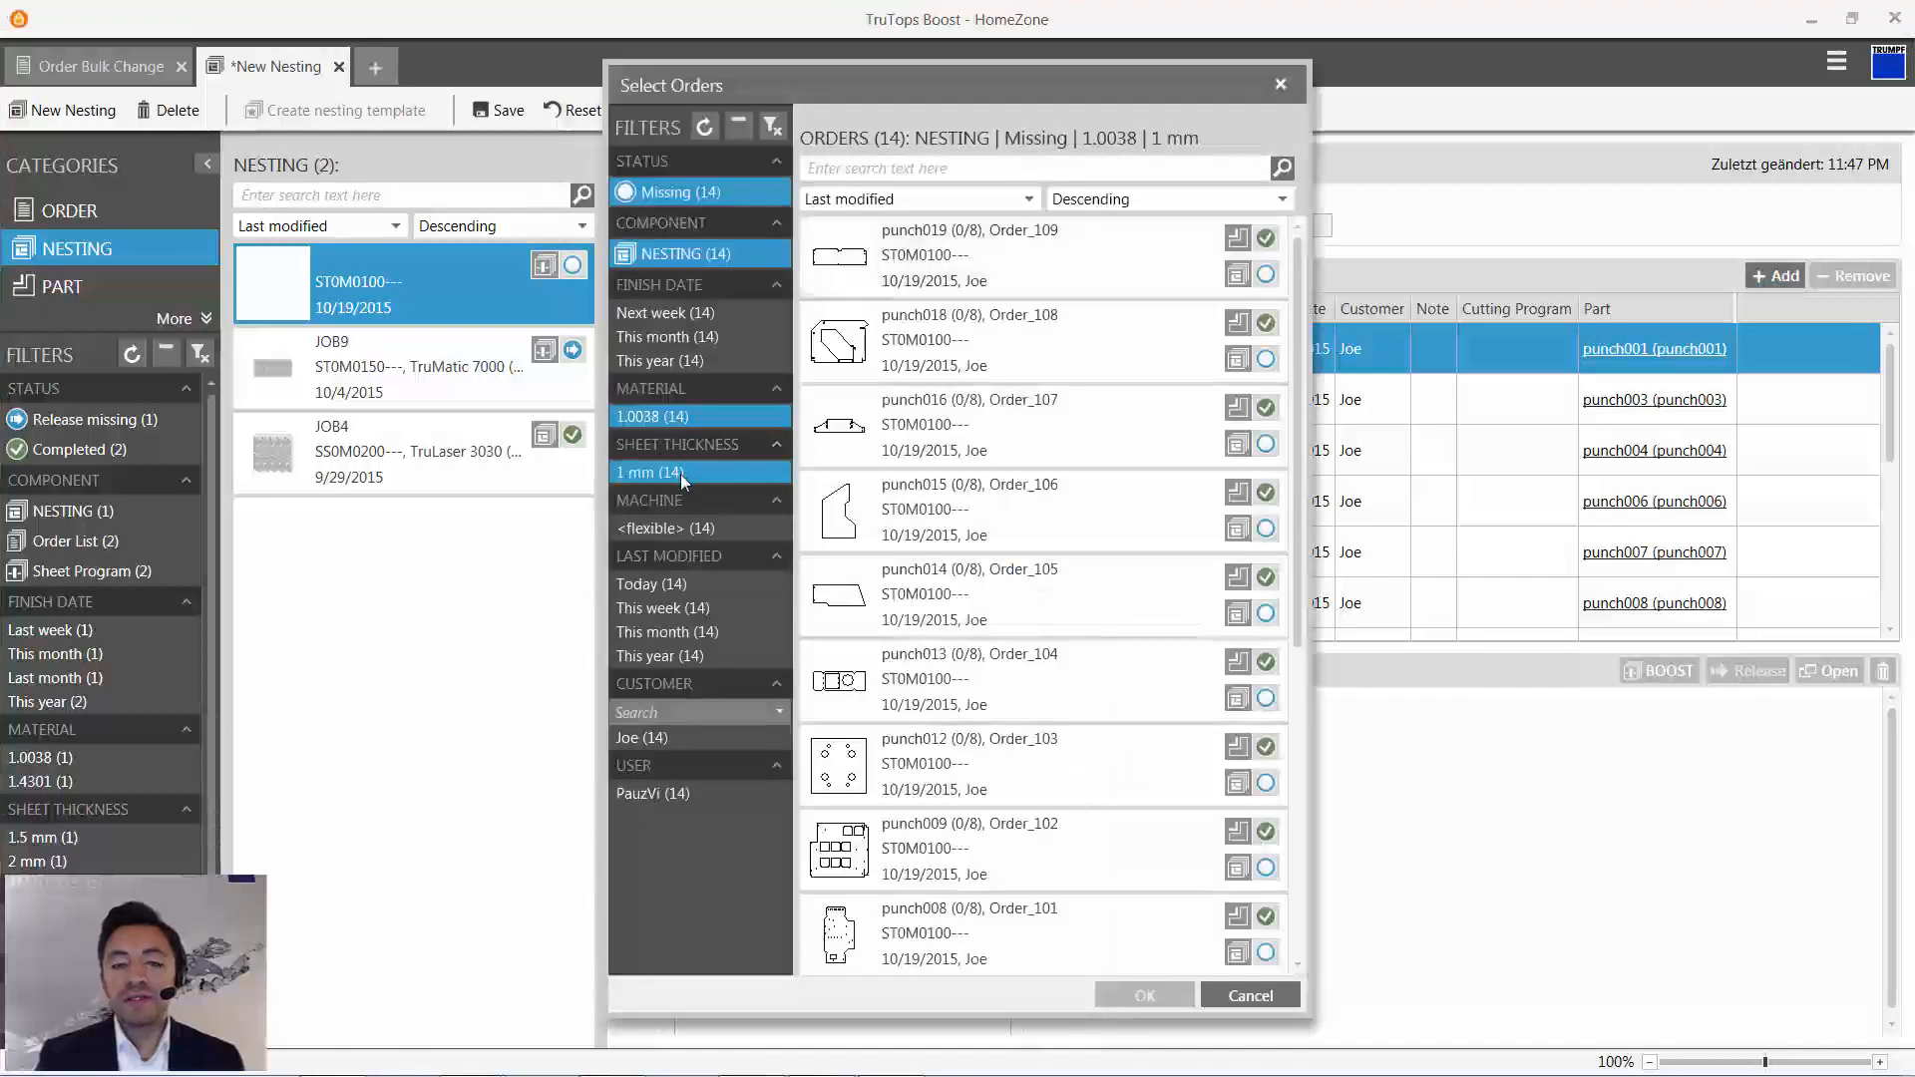
scroll(1037, 714, down, 5)
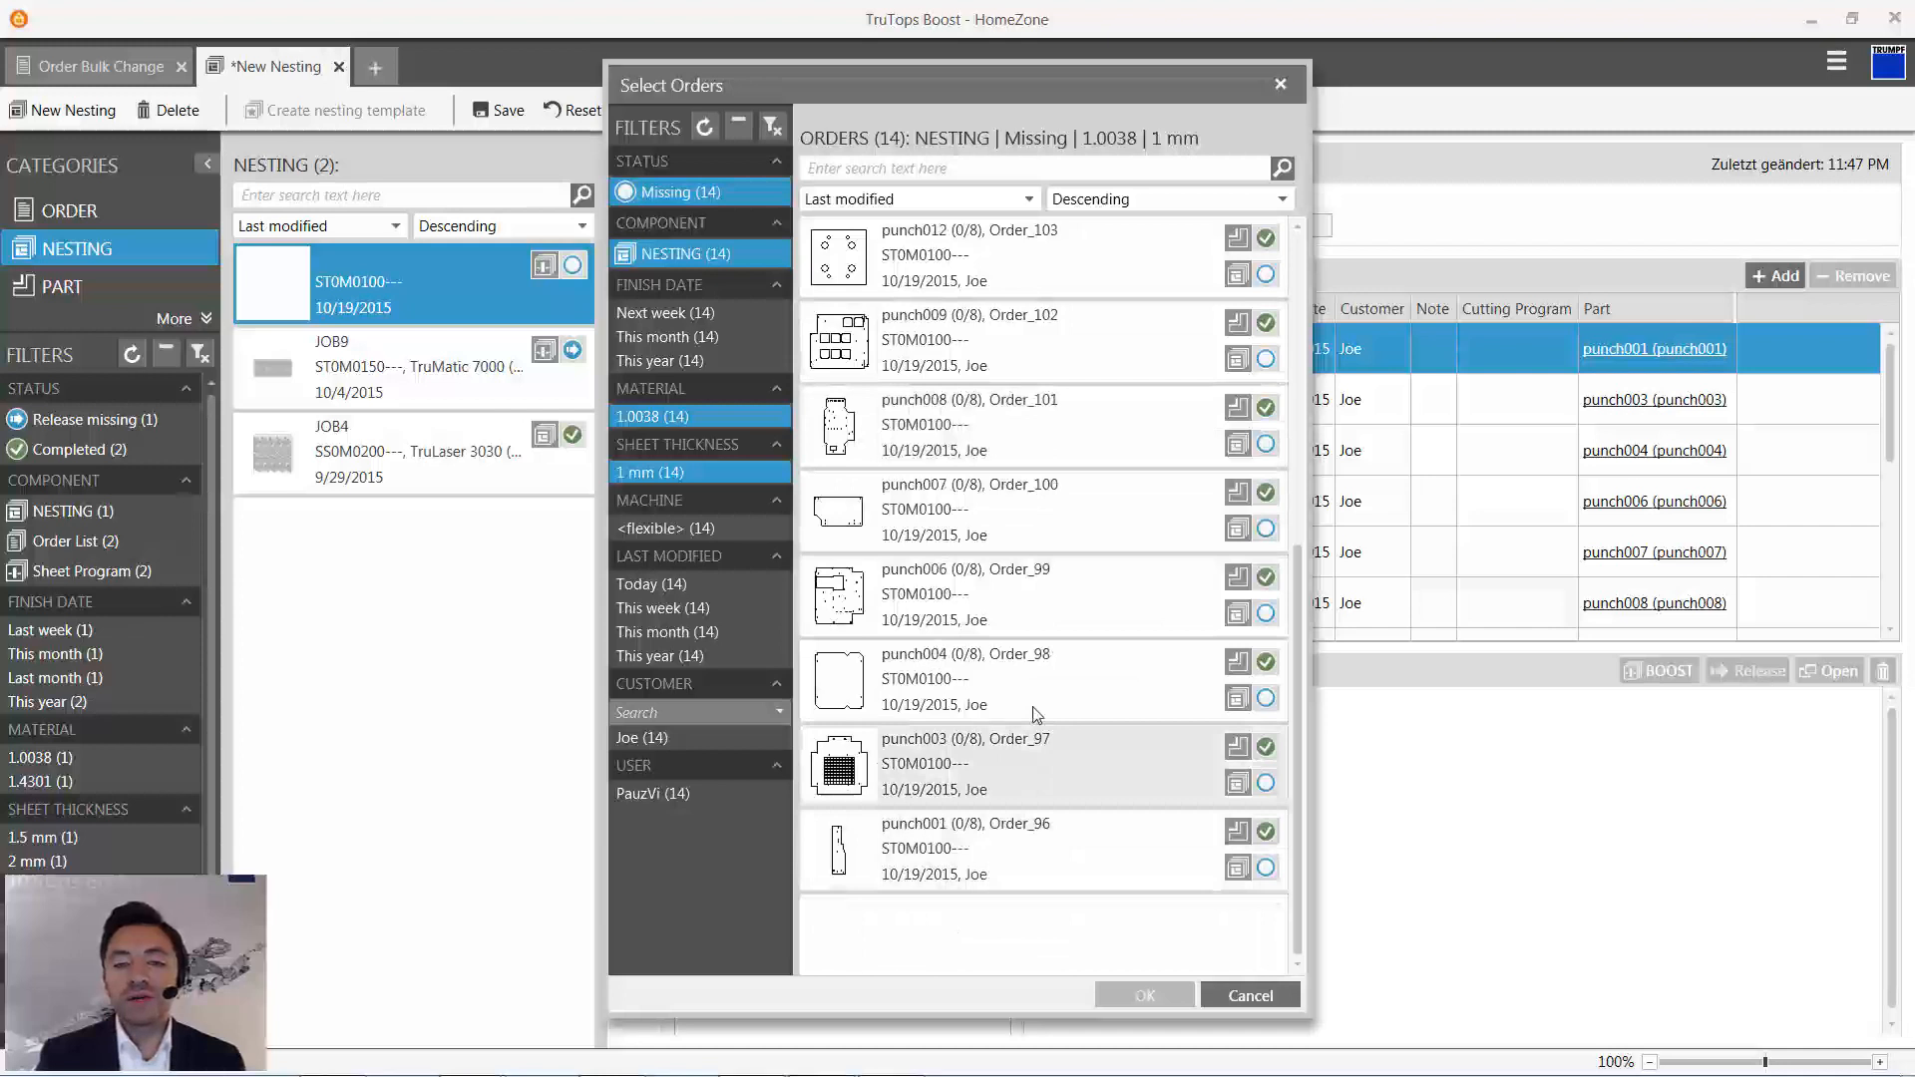
scroll(1037, 714, up, 5)
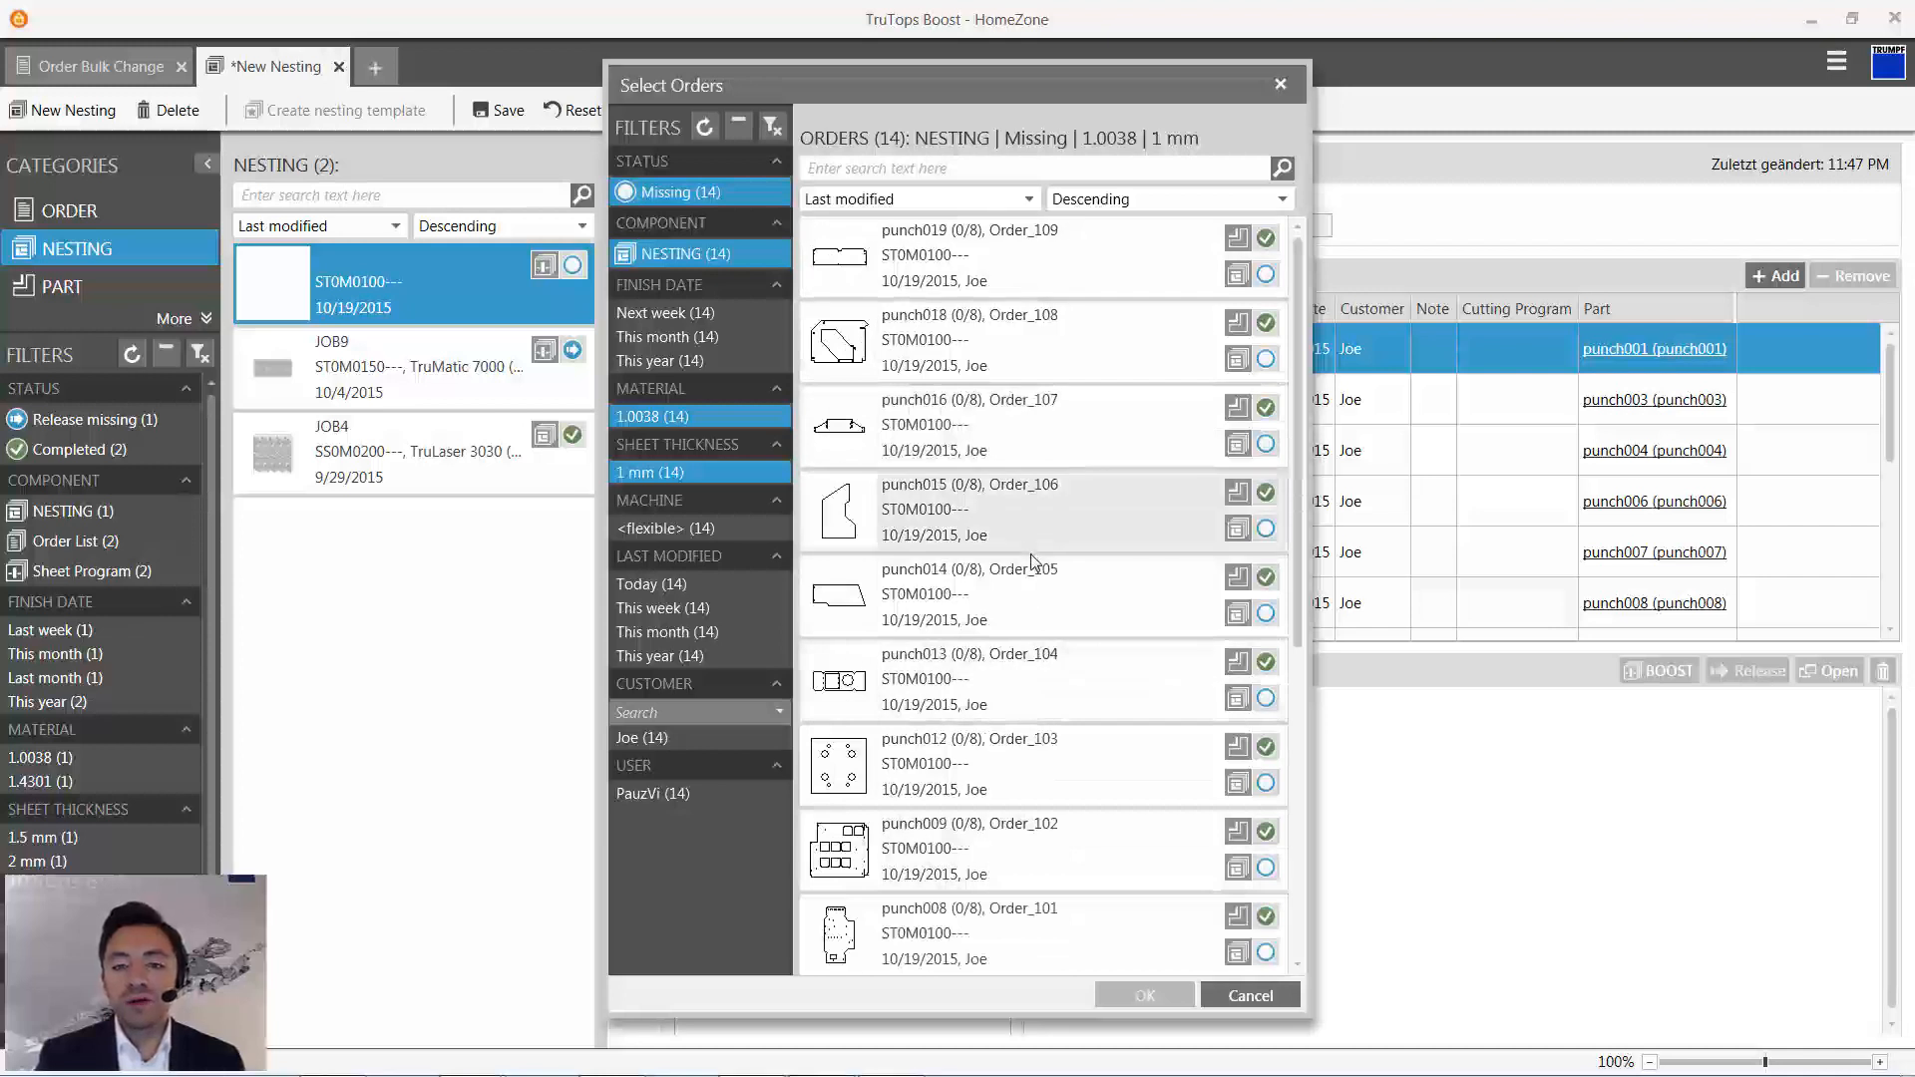
click(1247, 994)
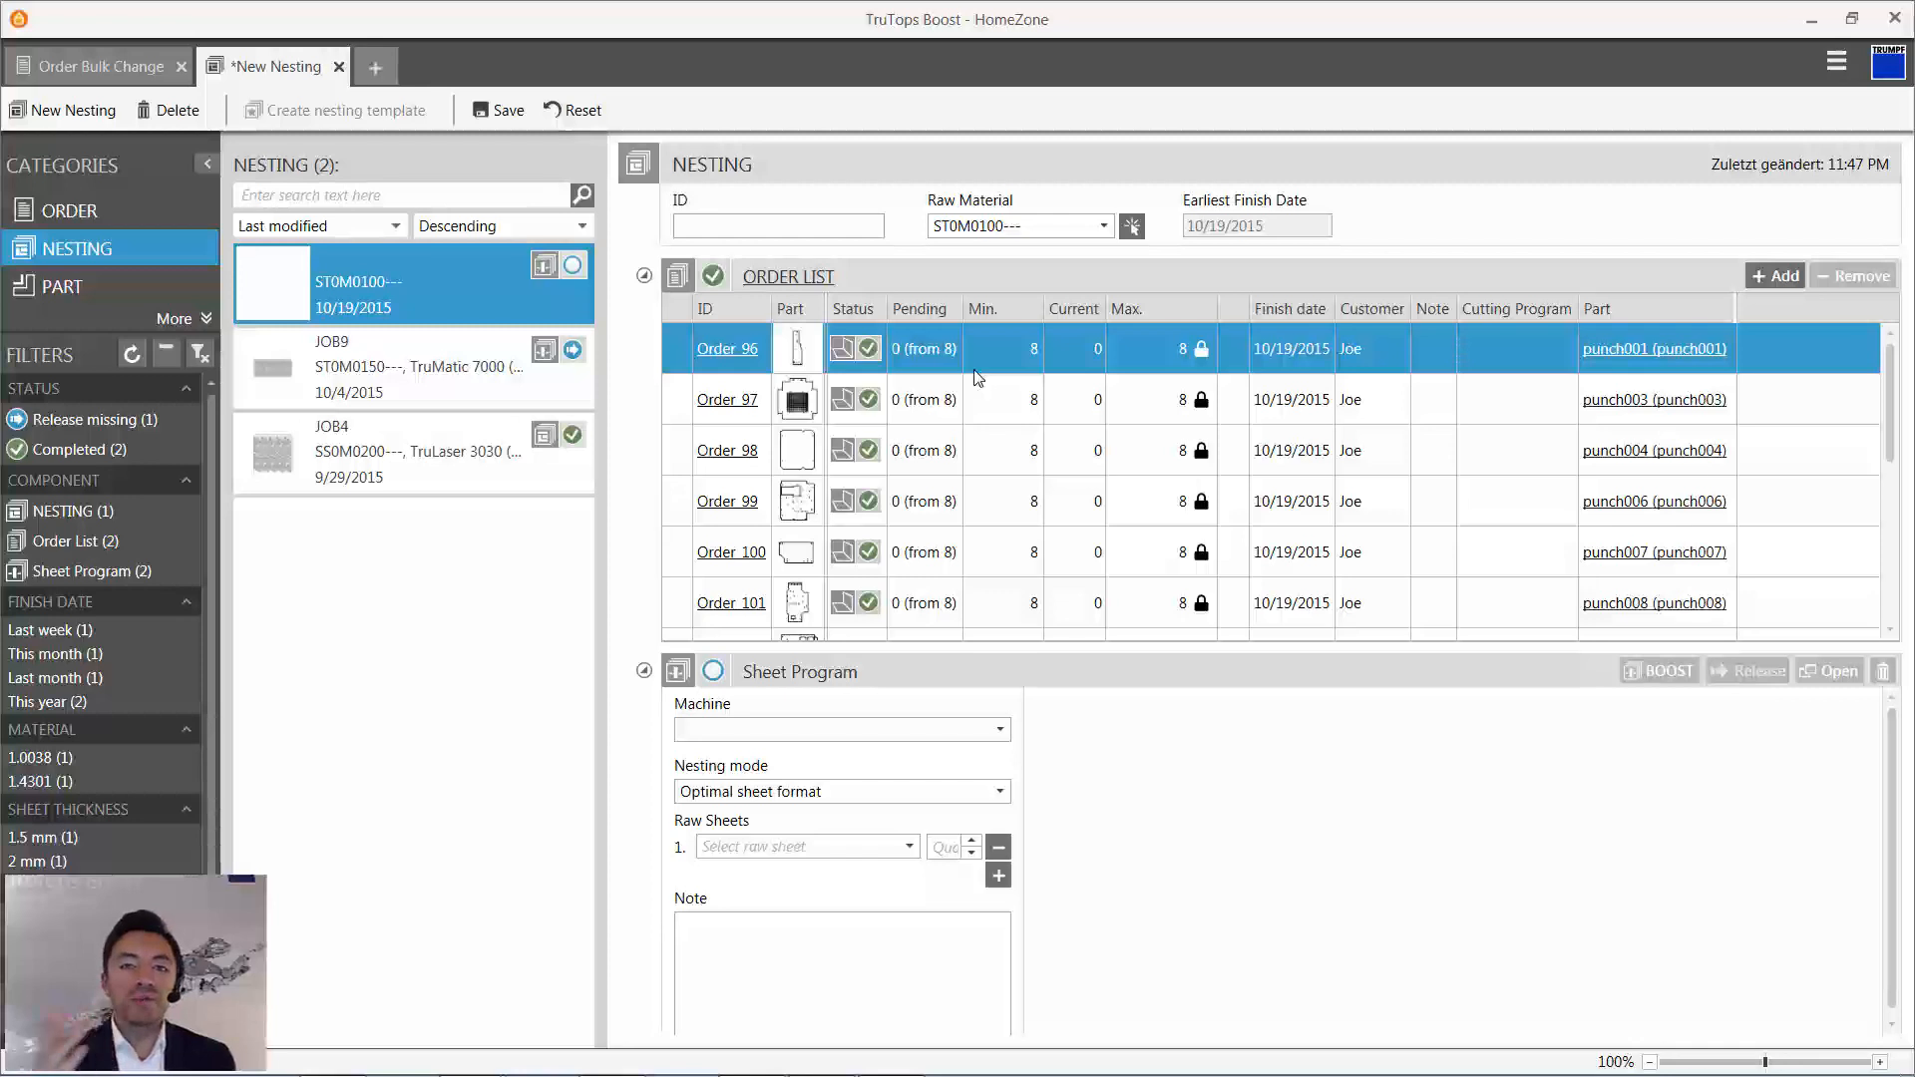
- Generate the sheet program with Boost for machine TruPunch 5000 (S12), using raw sheet ST0M0100----2500x1250
click(998, 730)
click(972, 852)
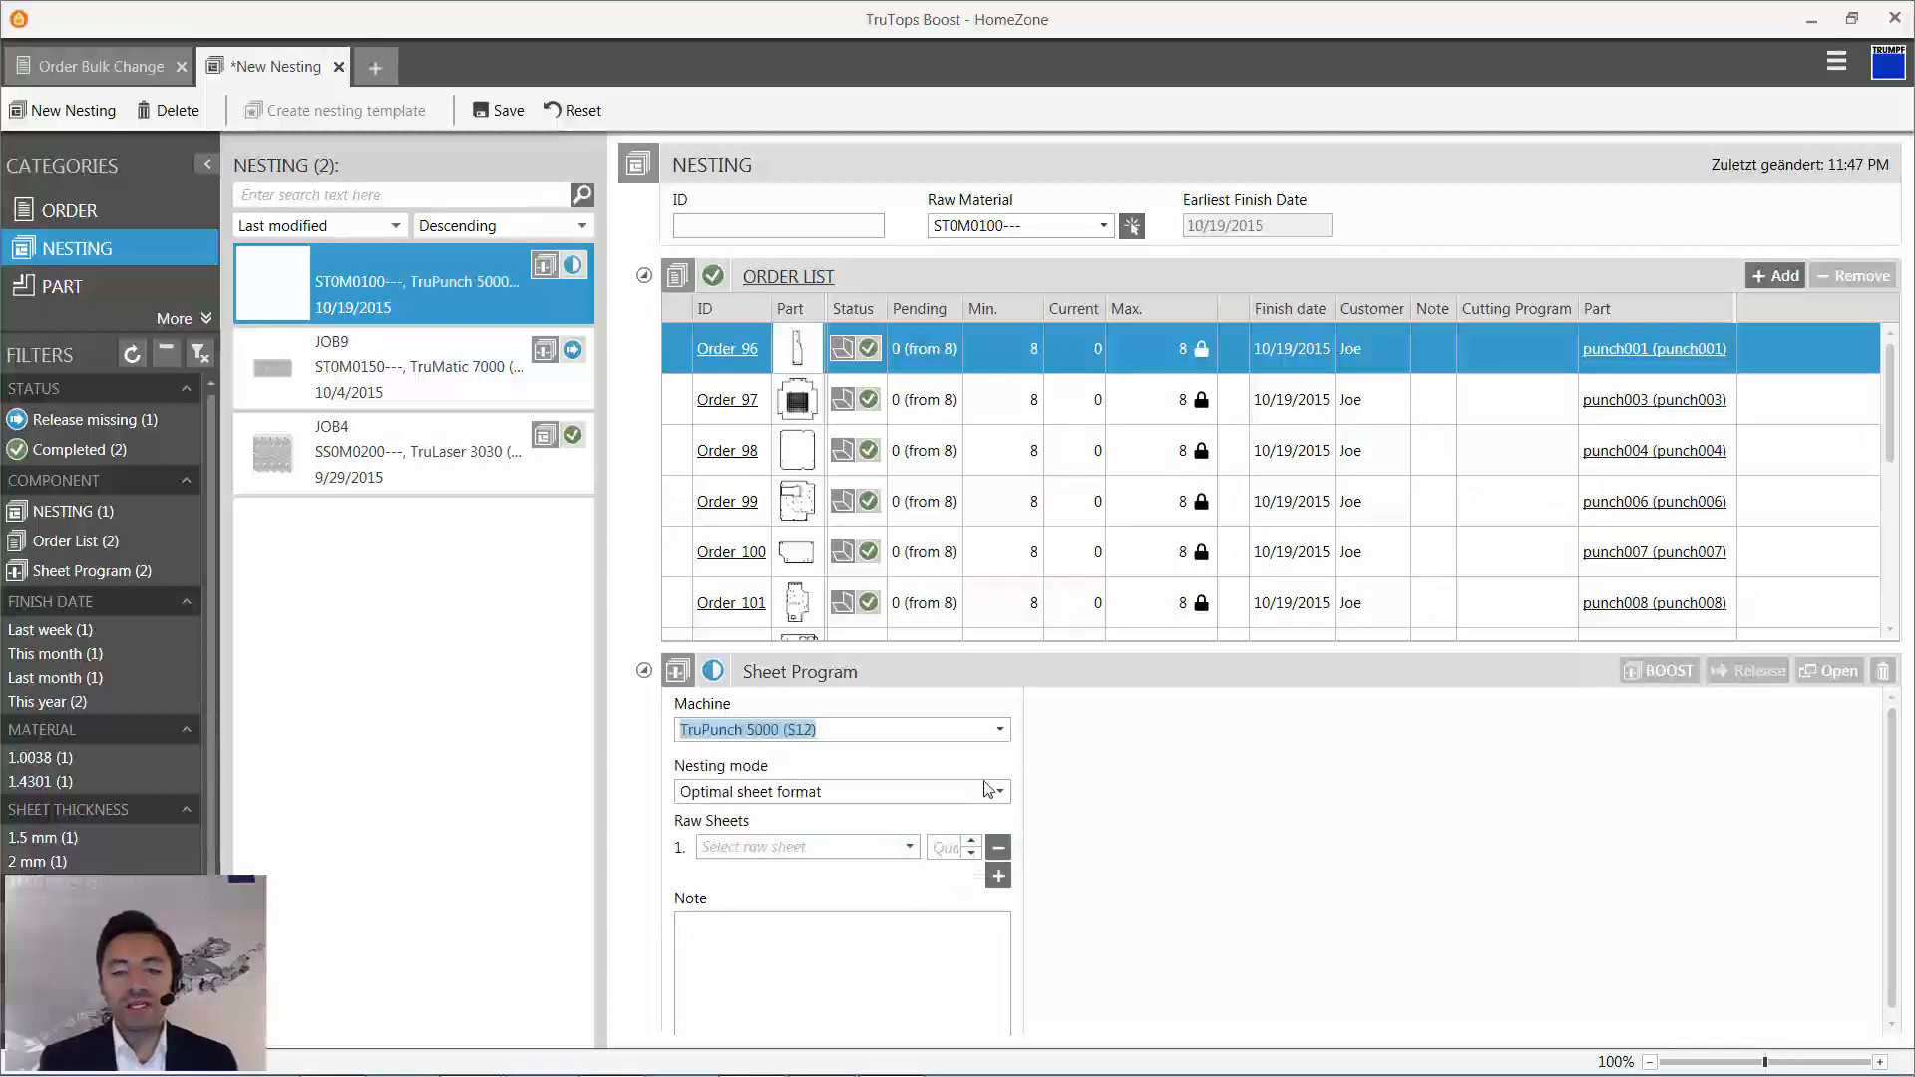
click(909, 847)
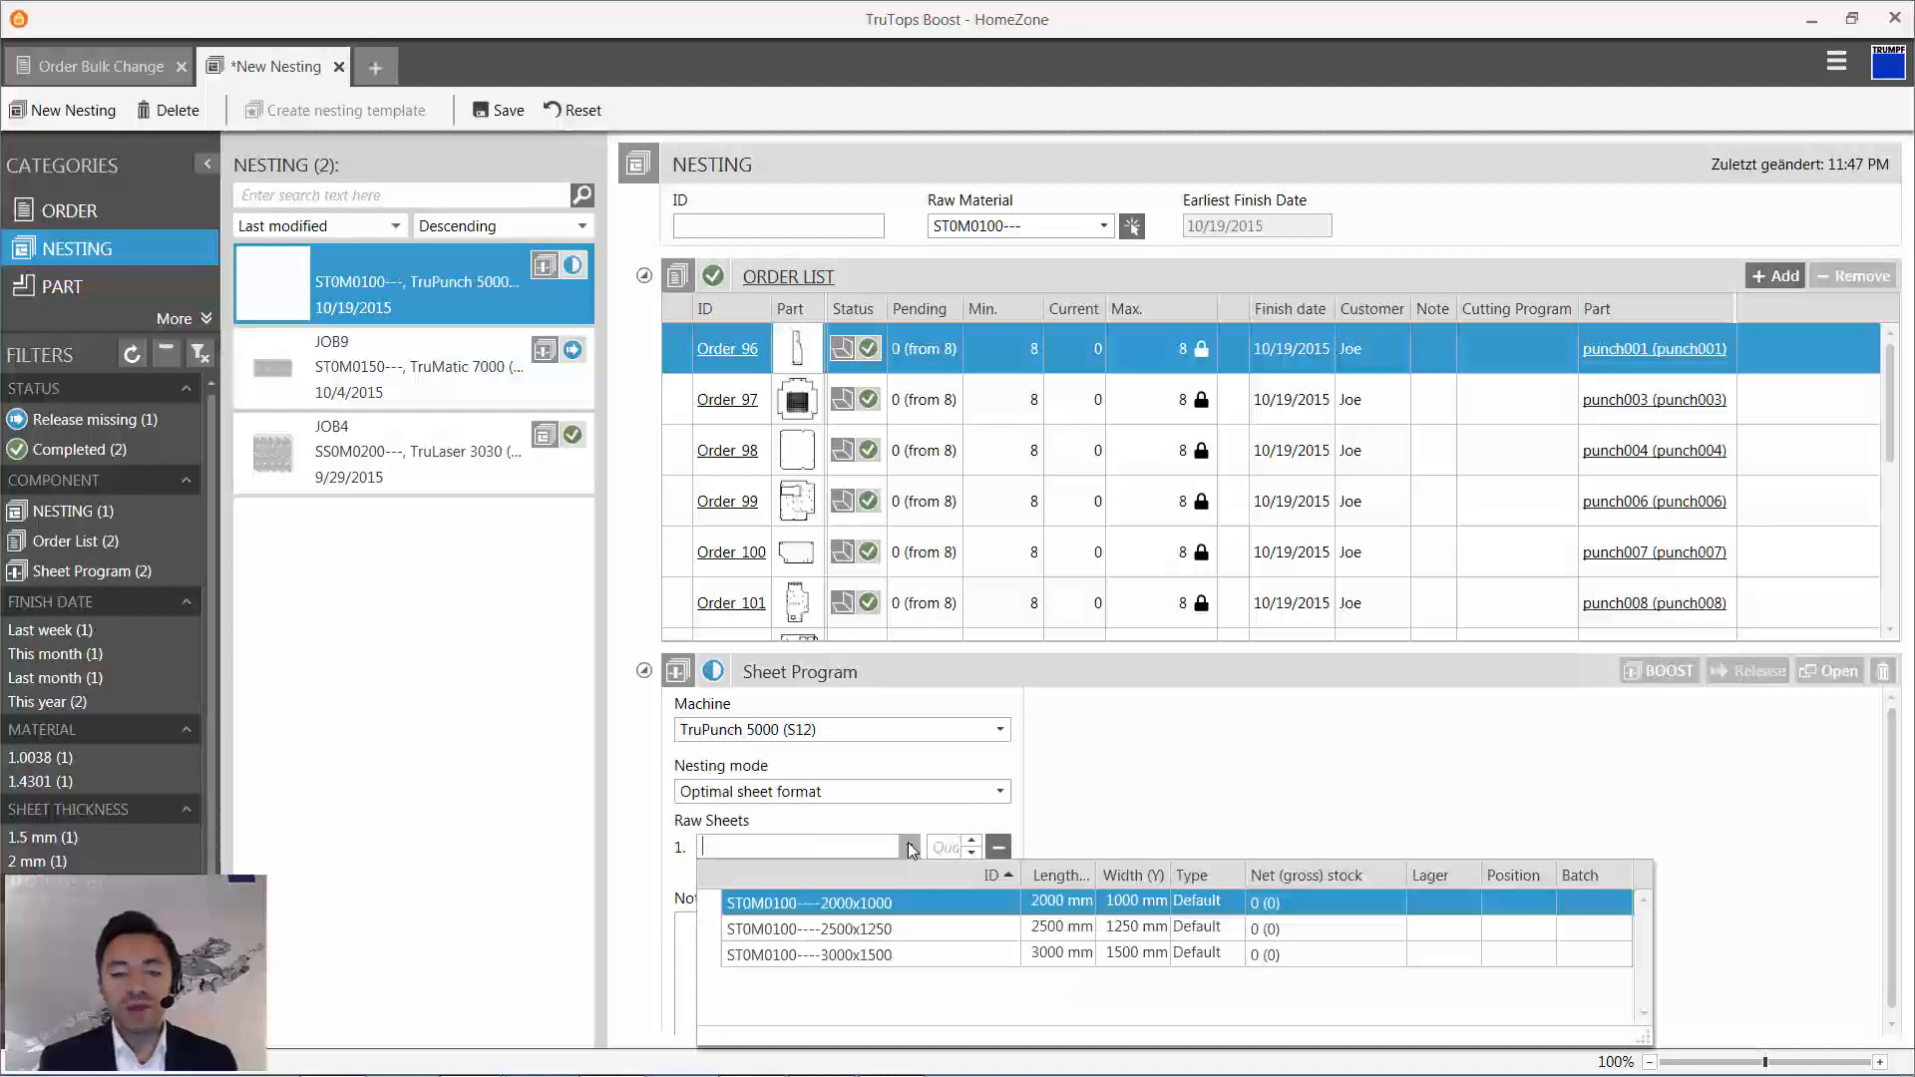
click(901, 928)
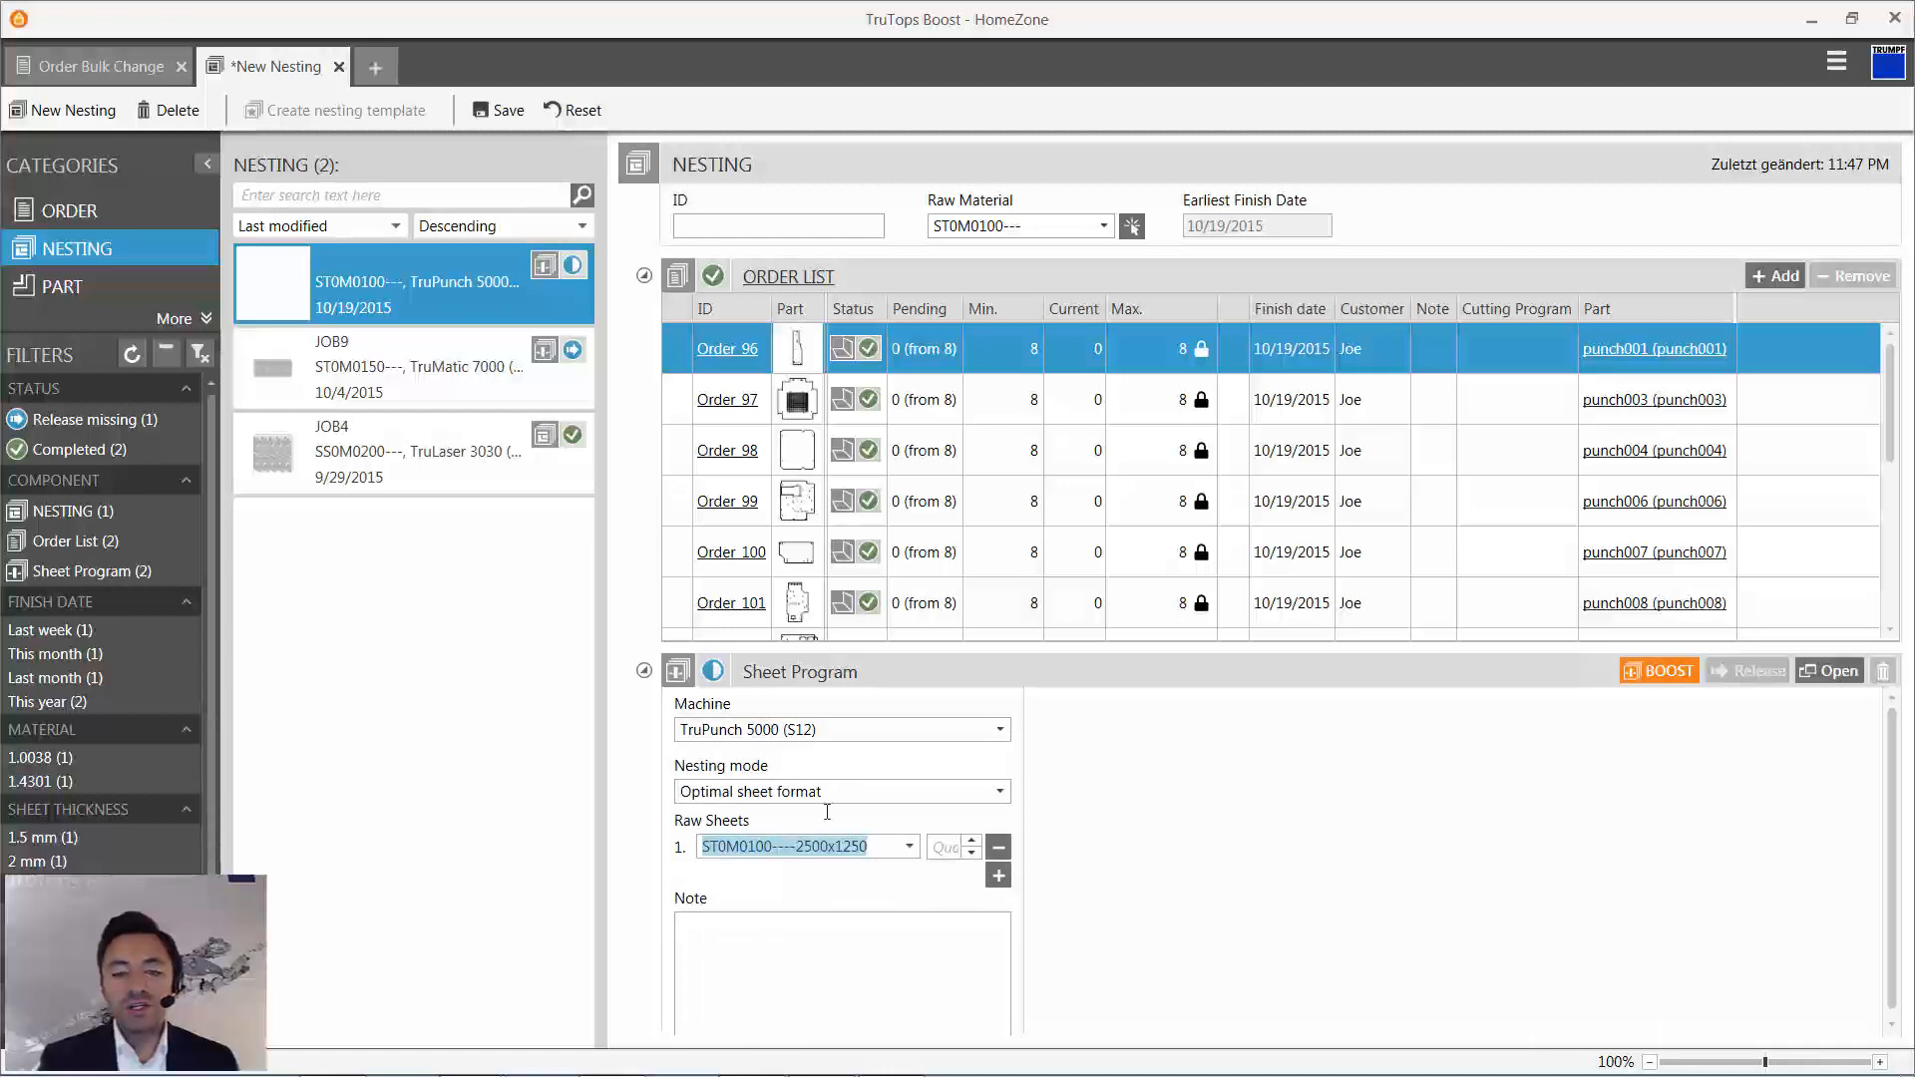
click(1683, 668)
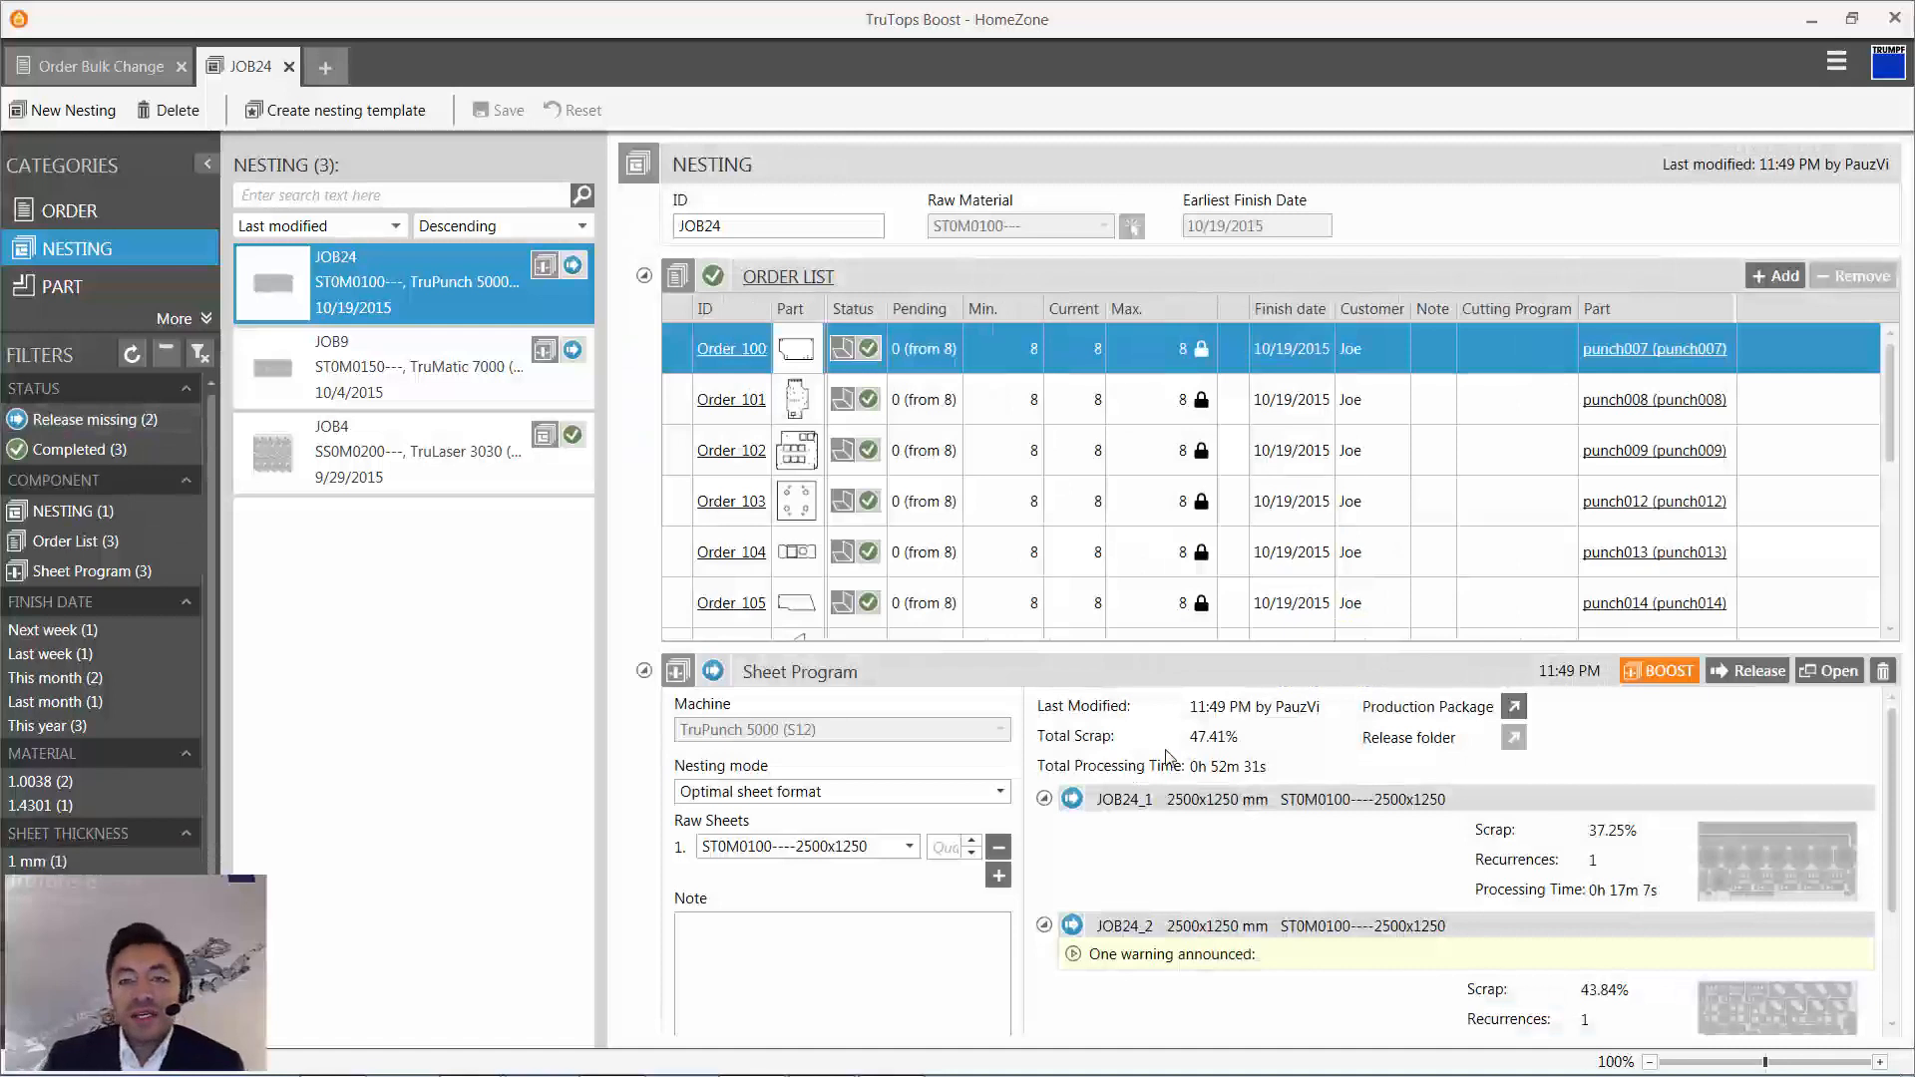
- Review the generated sheet programs of the nesting and expand the warning details for JOB24_2
scroll(1233, 778, down, 3)
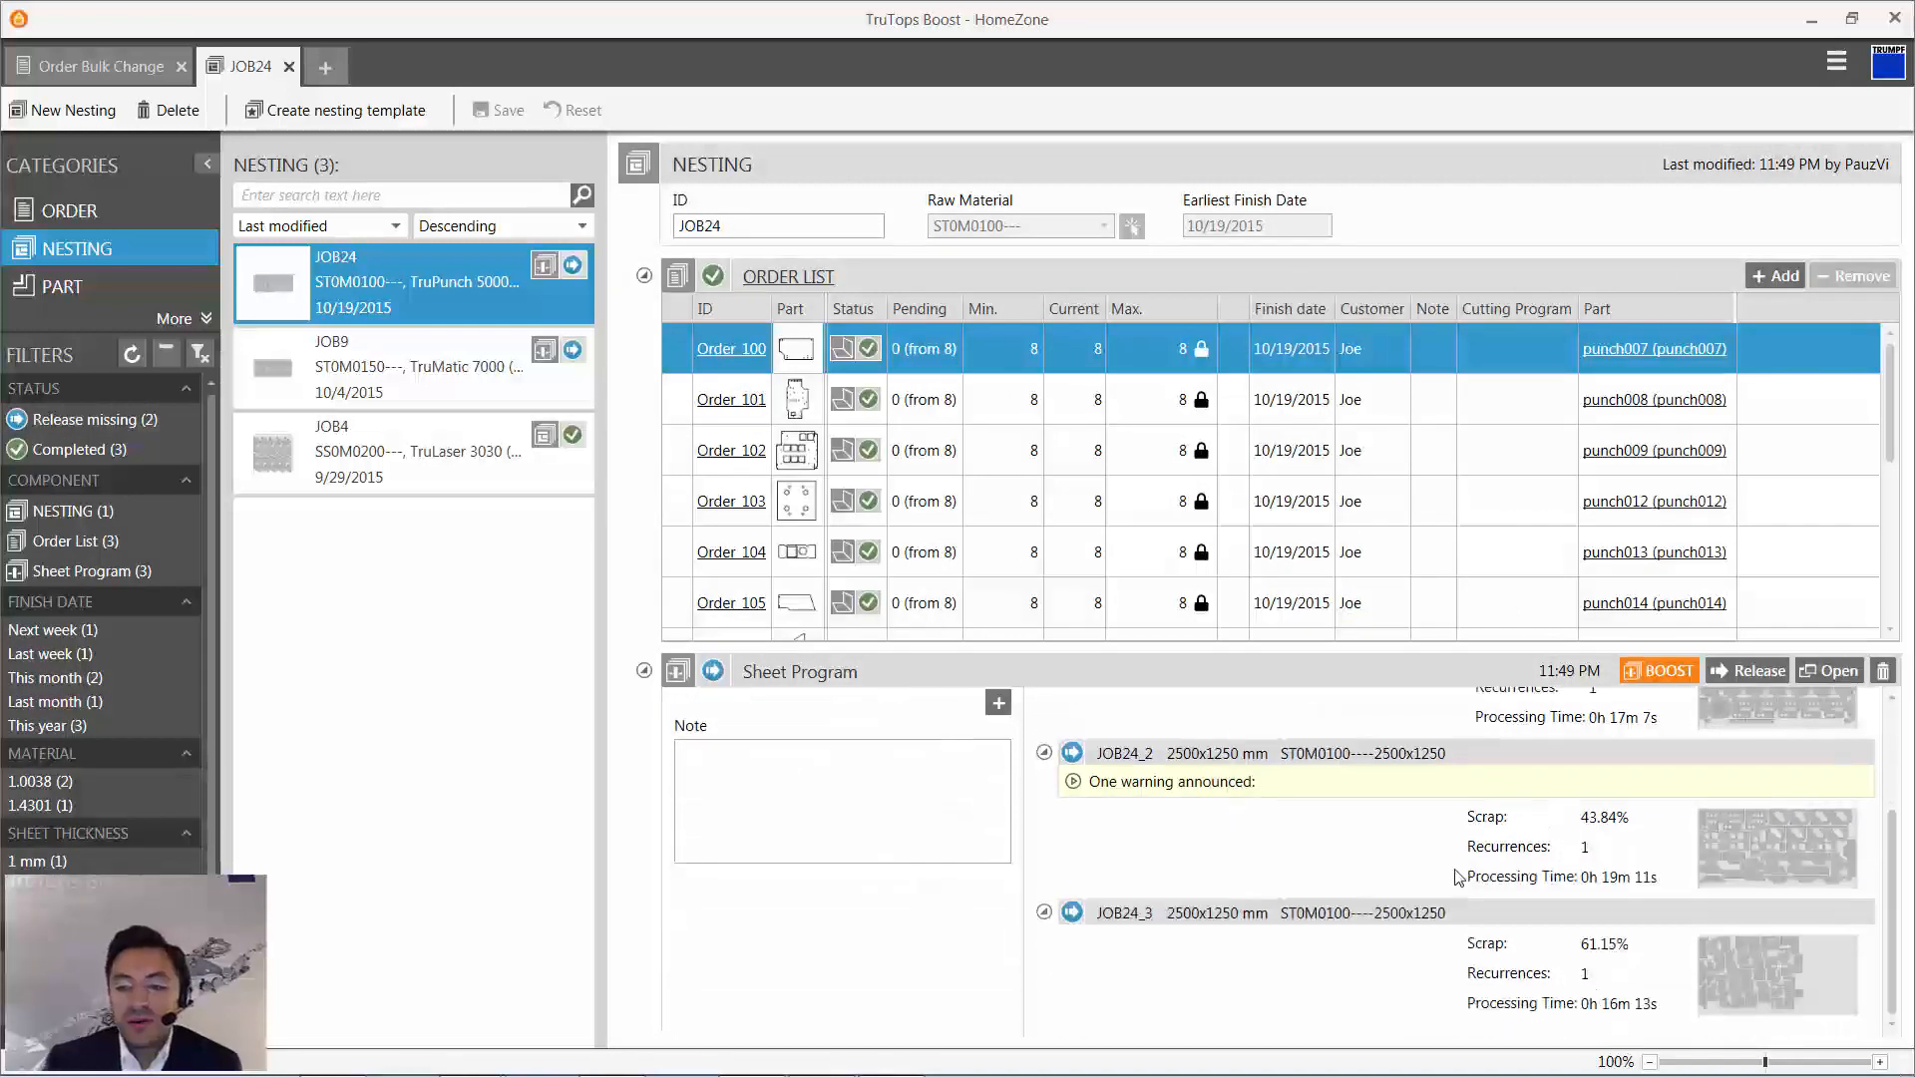
scroll(1757, 854, up, 5)
scroll(1754, 846, down, 5)
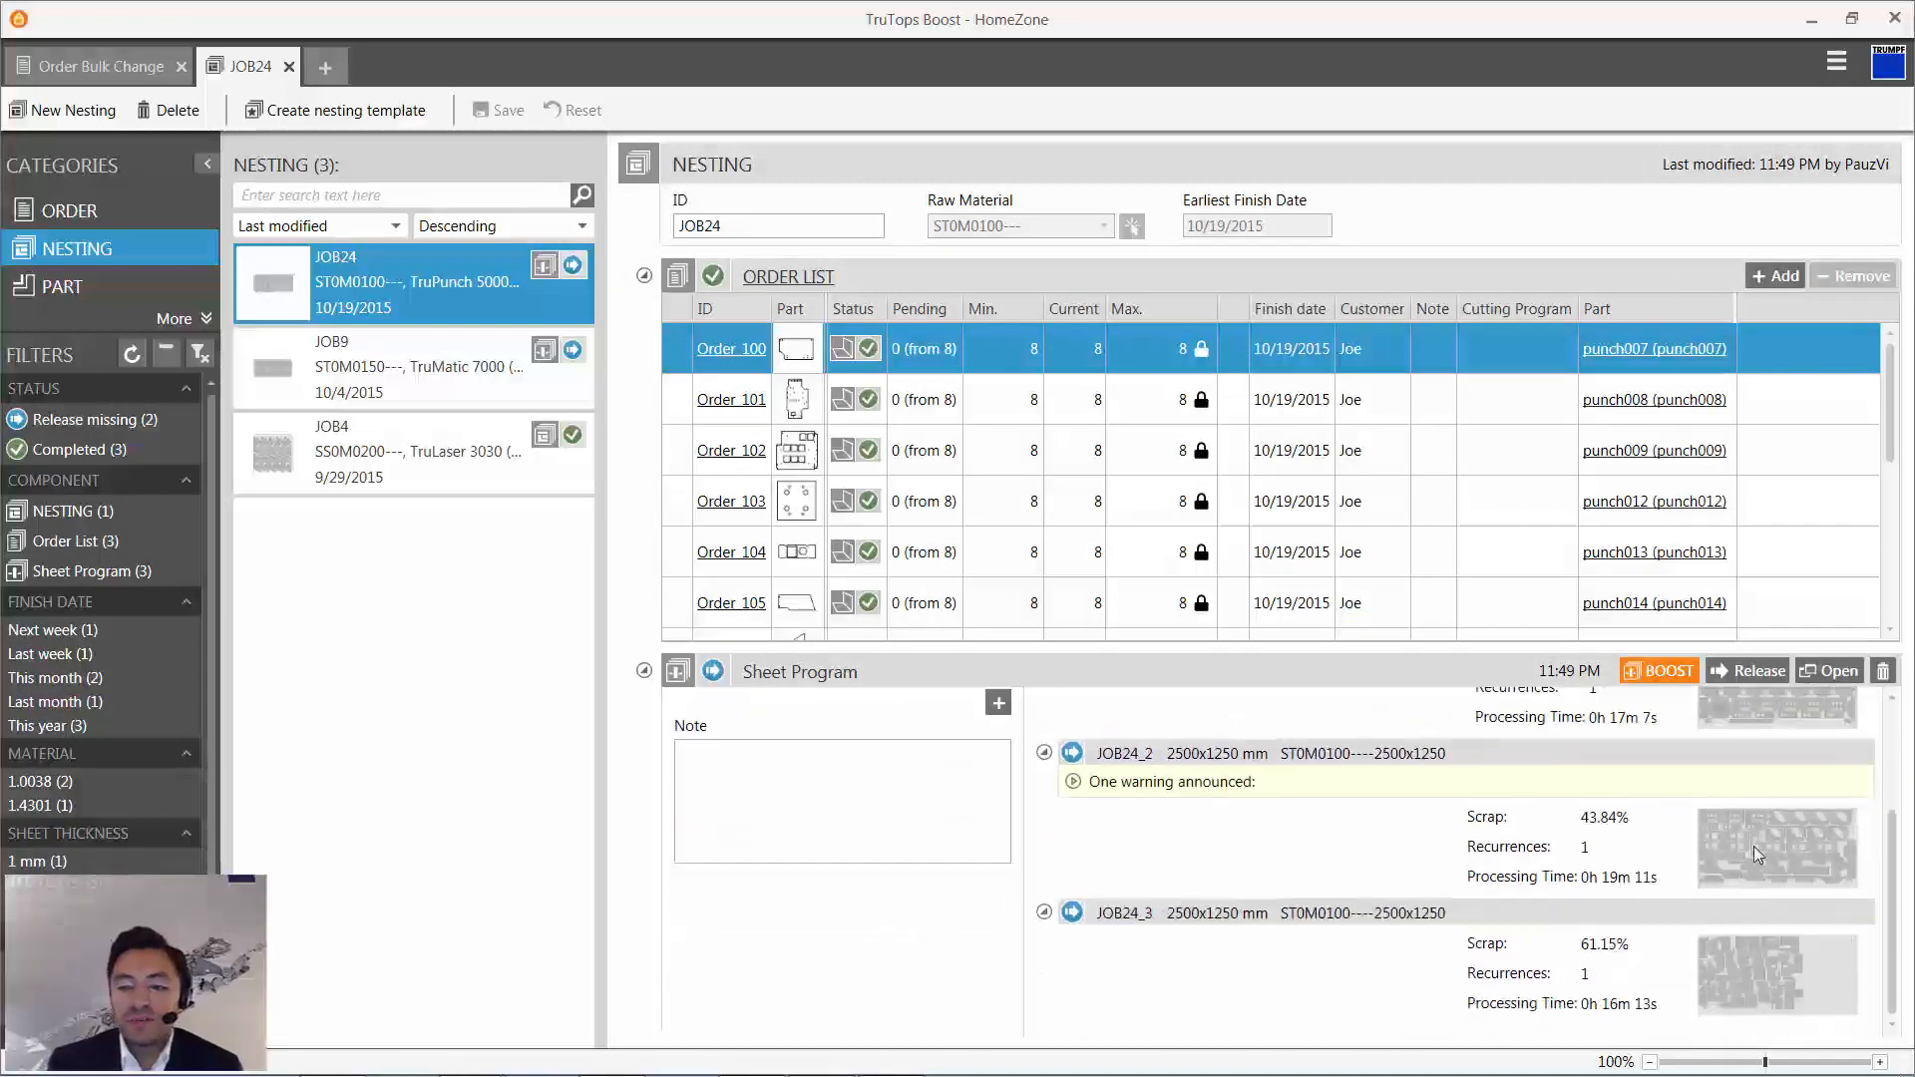
click(1073, 784)
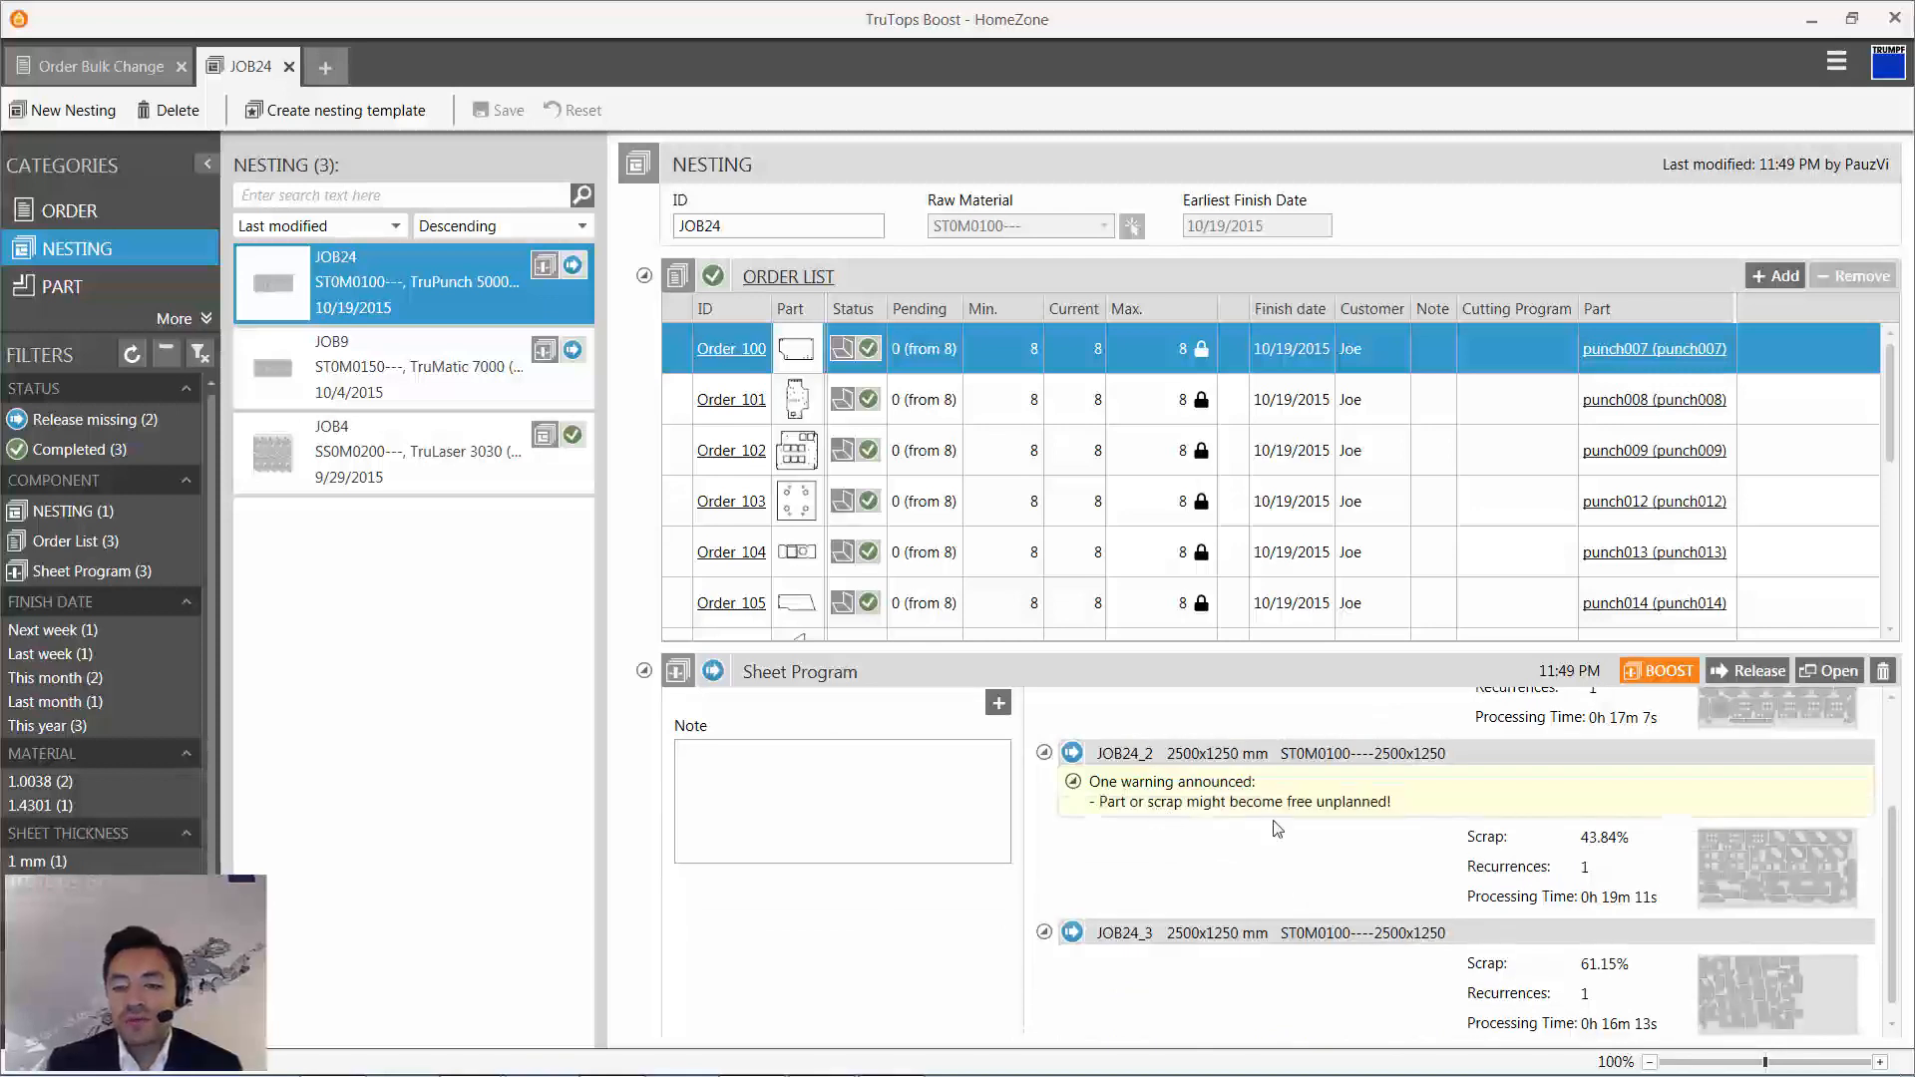
scroll(1276, 828, up, 1)
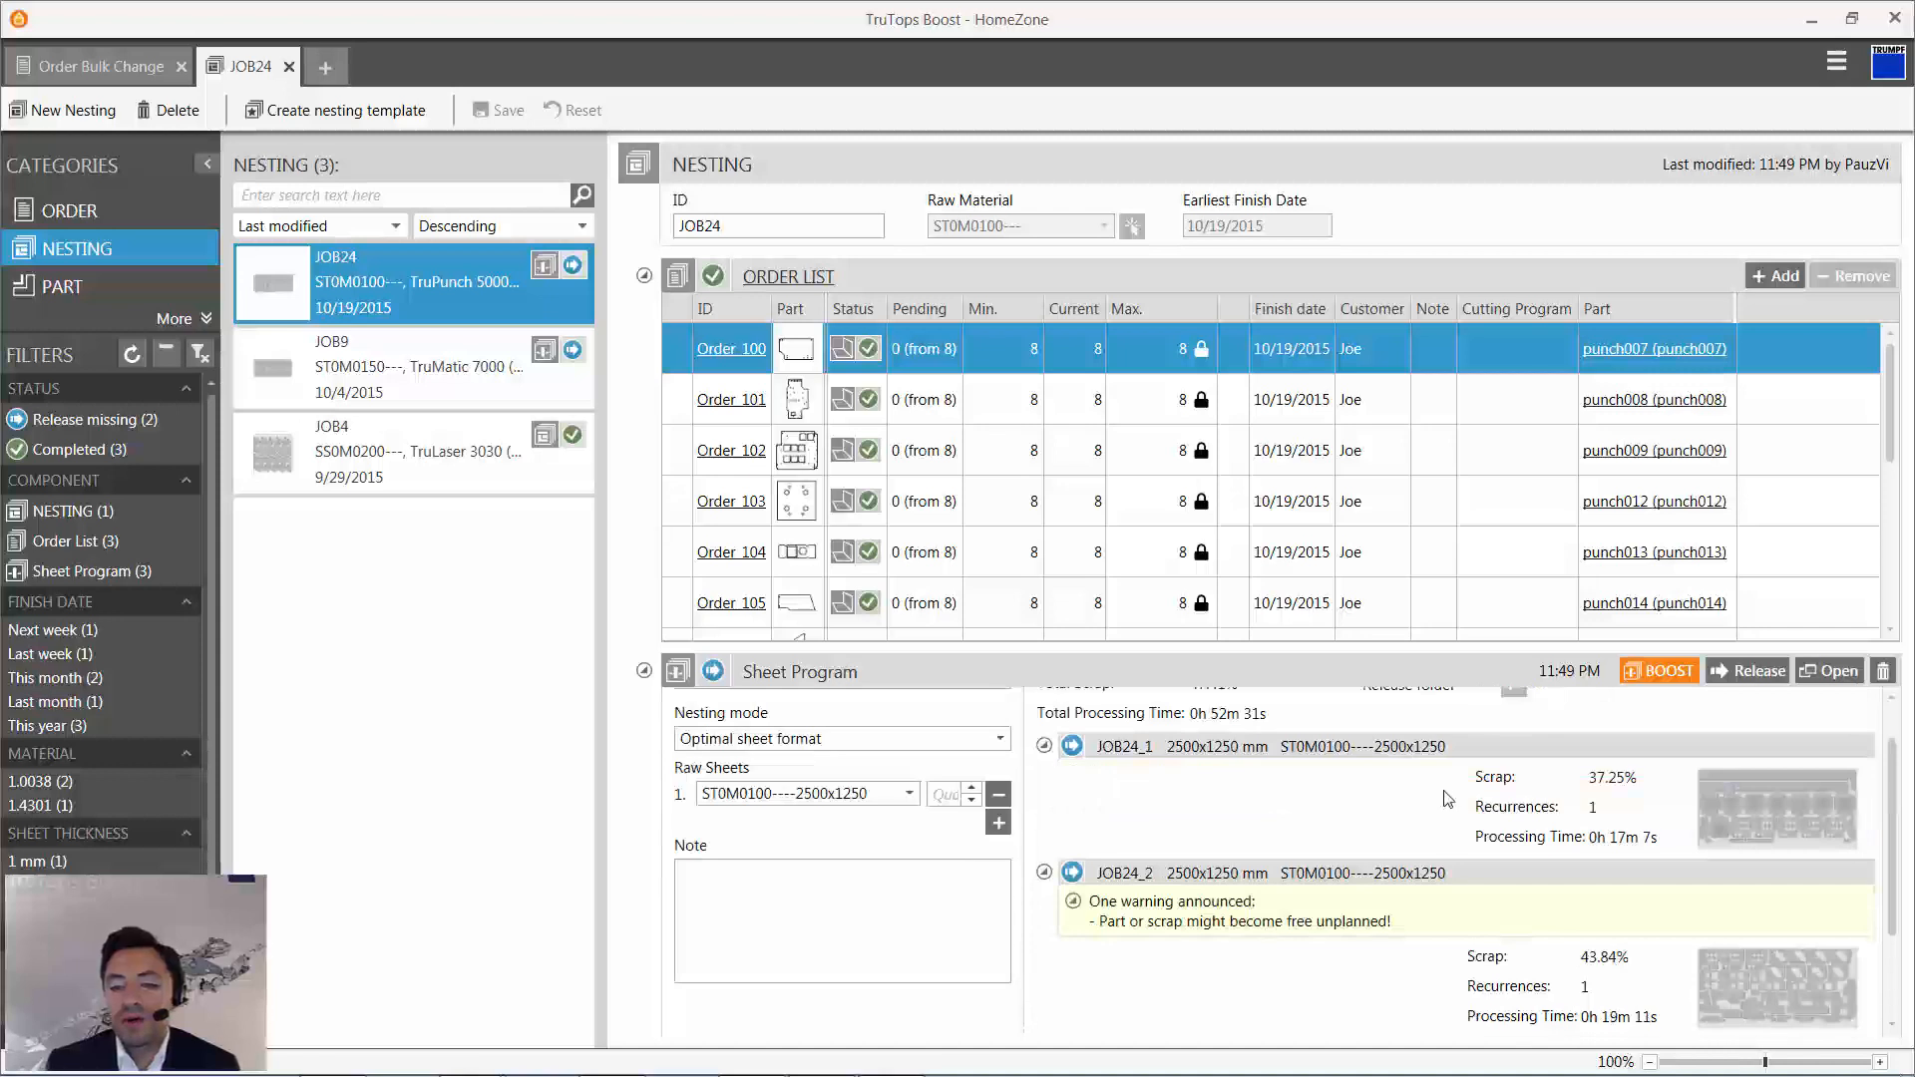
- Open the nesting's sheet program in TruTops Boost Cut and display sheet 2 with the traverse paths hidden
click(1835, 669)
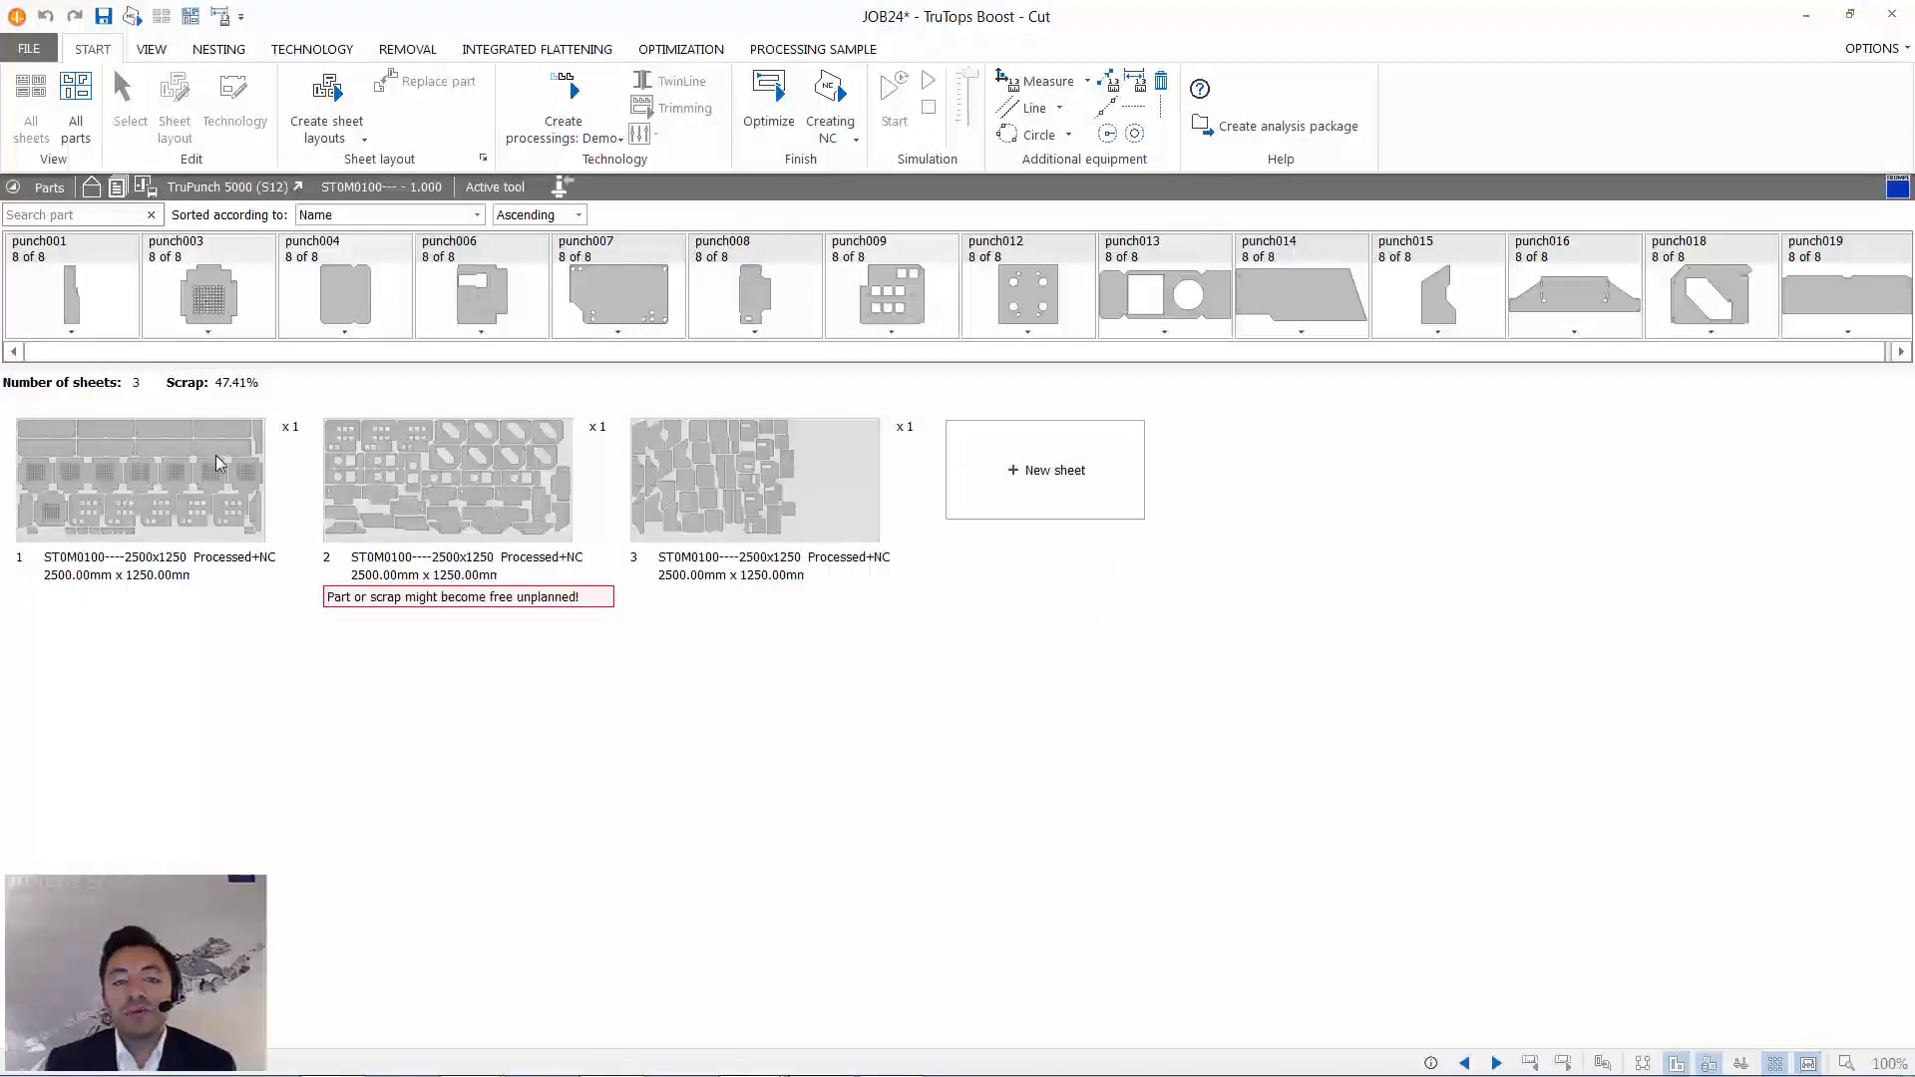
click(429, 491)
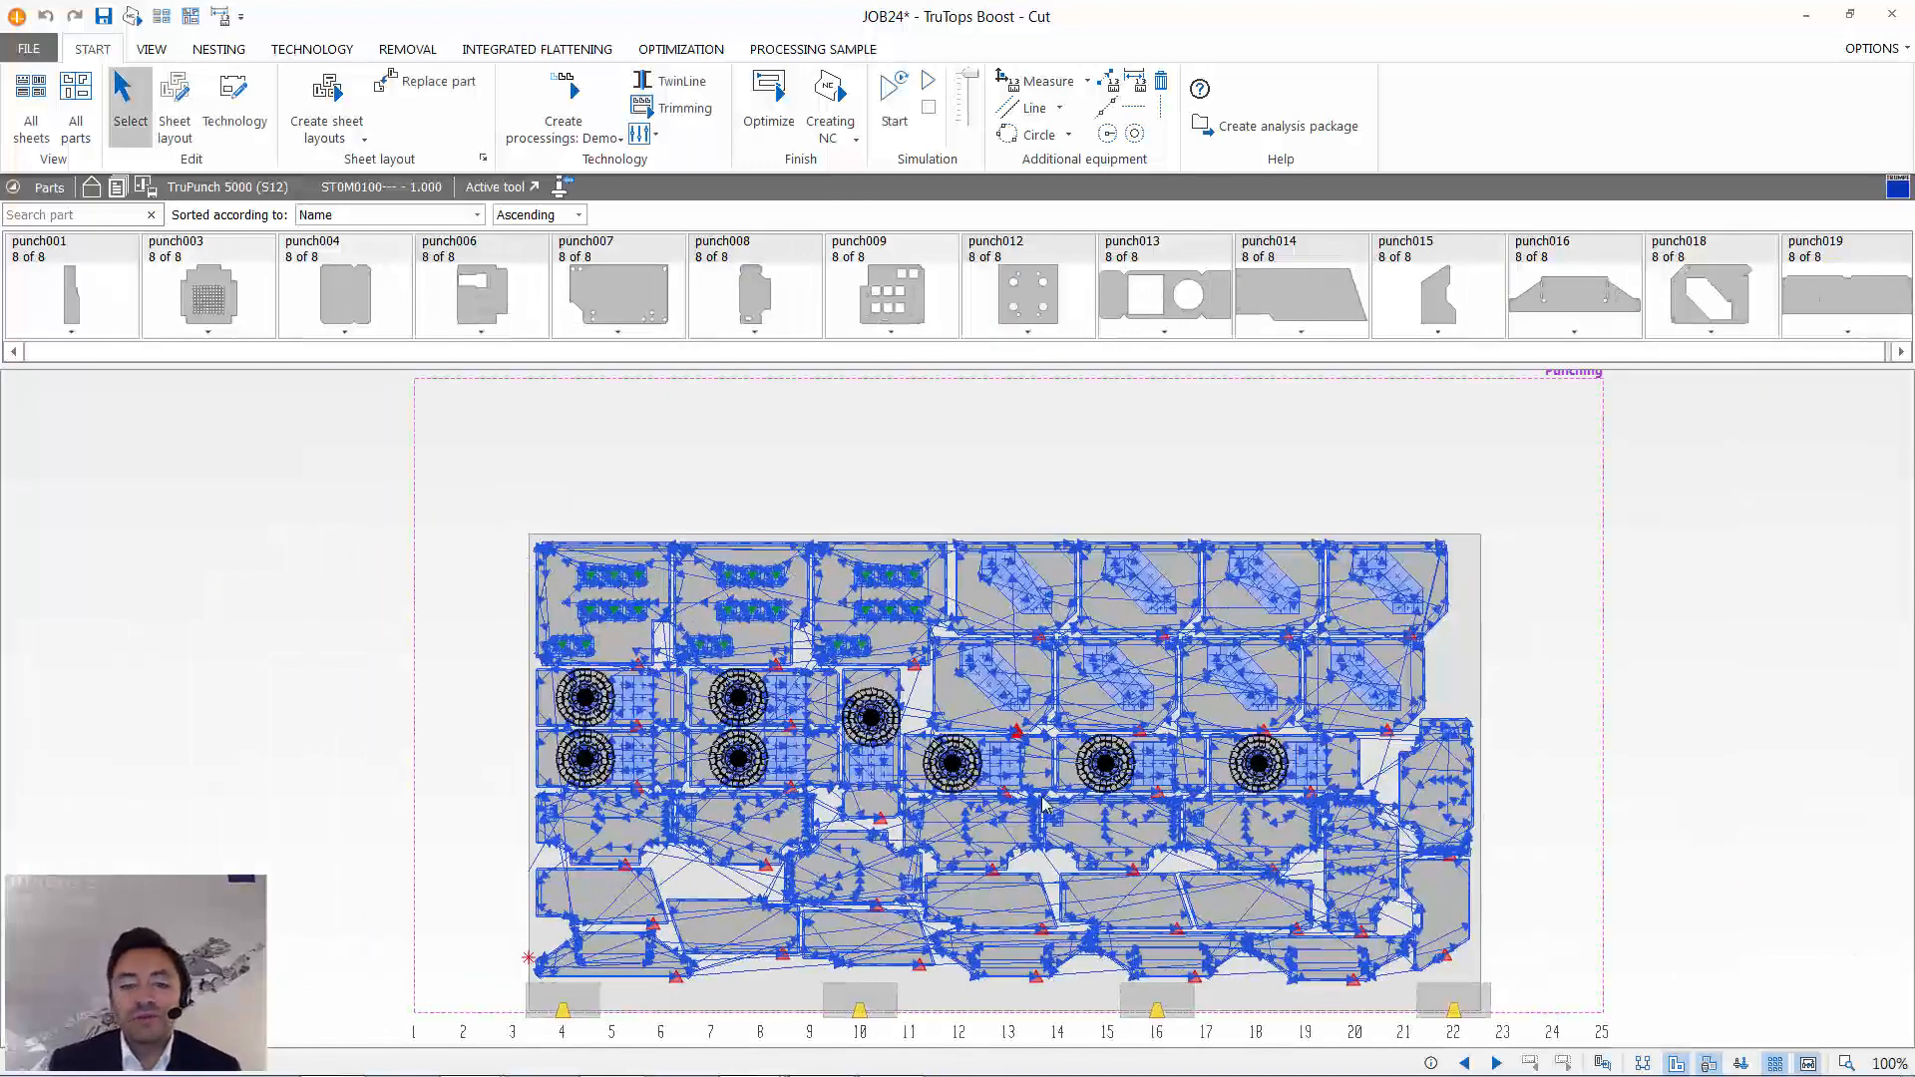
click(1808, 1063)
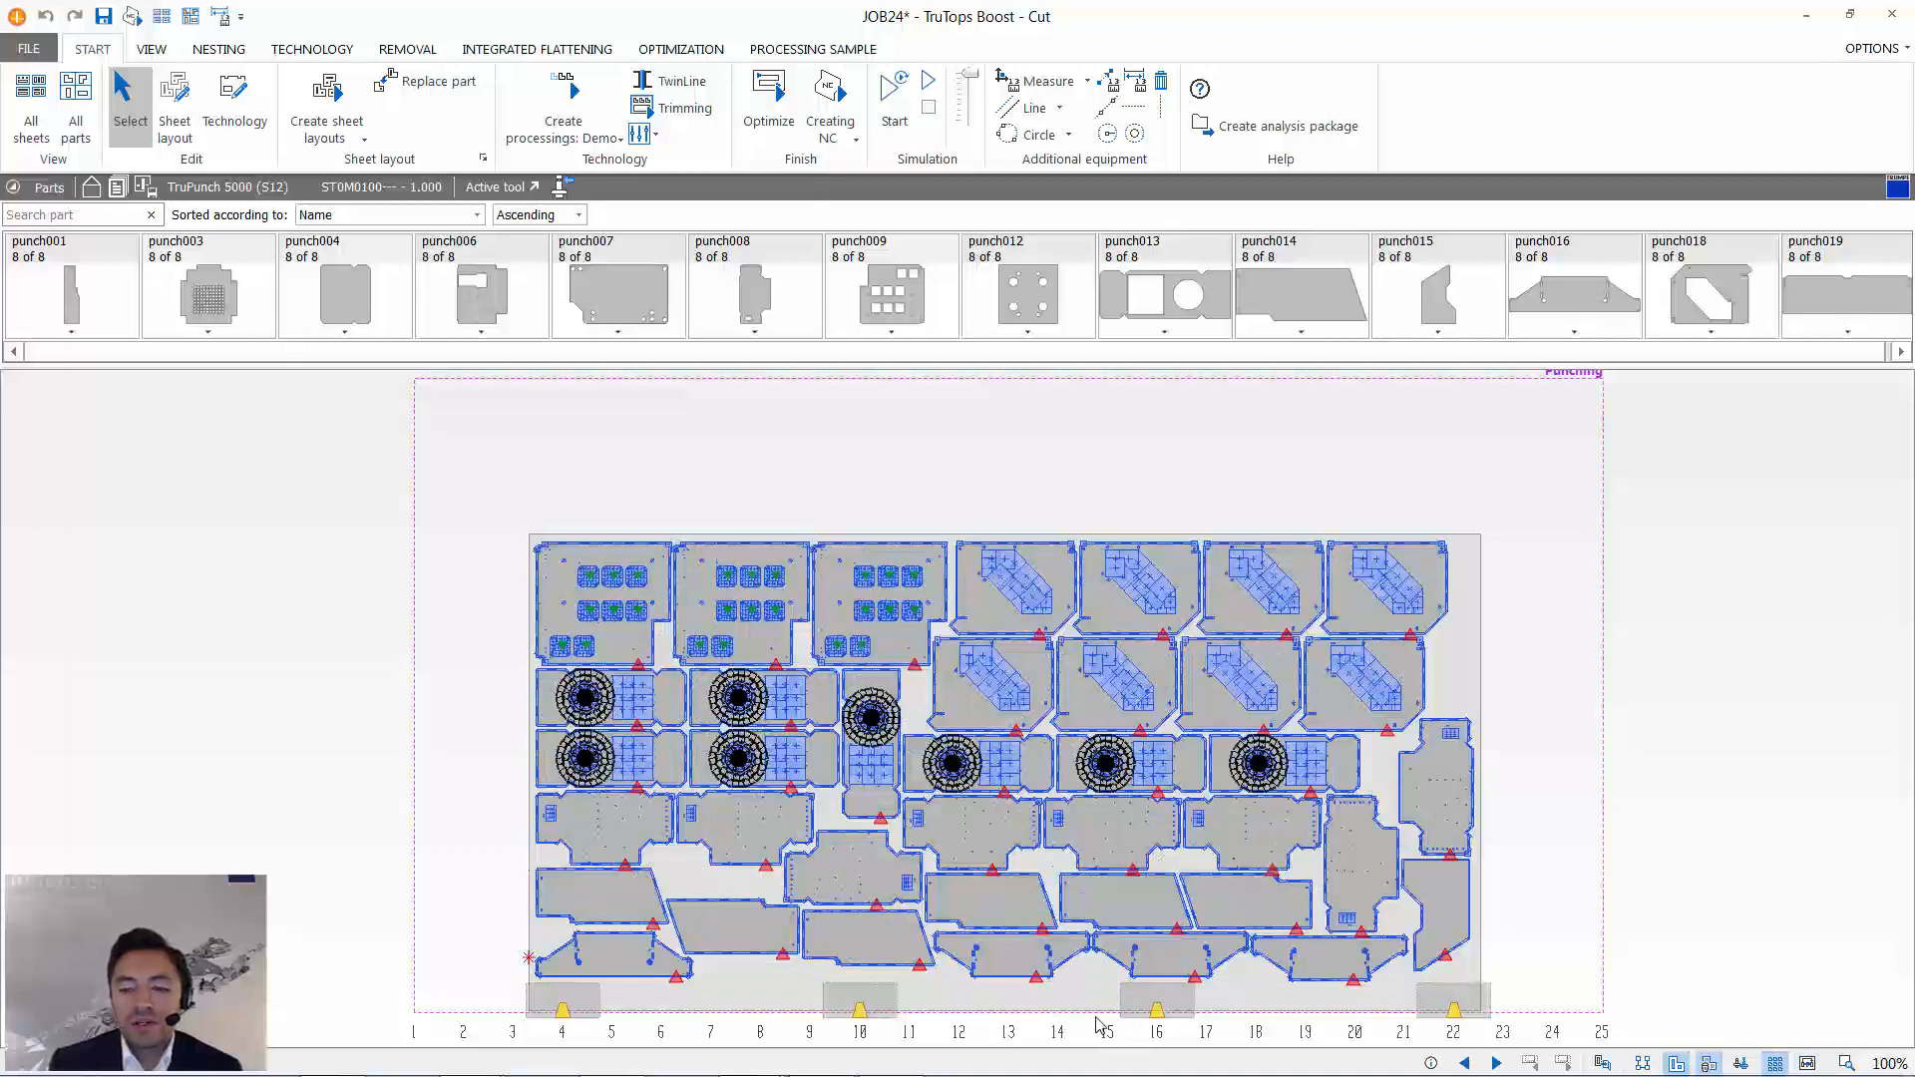
scroll(1013, 1012, up, 4)
scroll(1152, 871, down, 6)
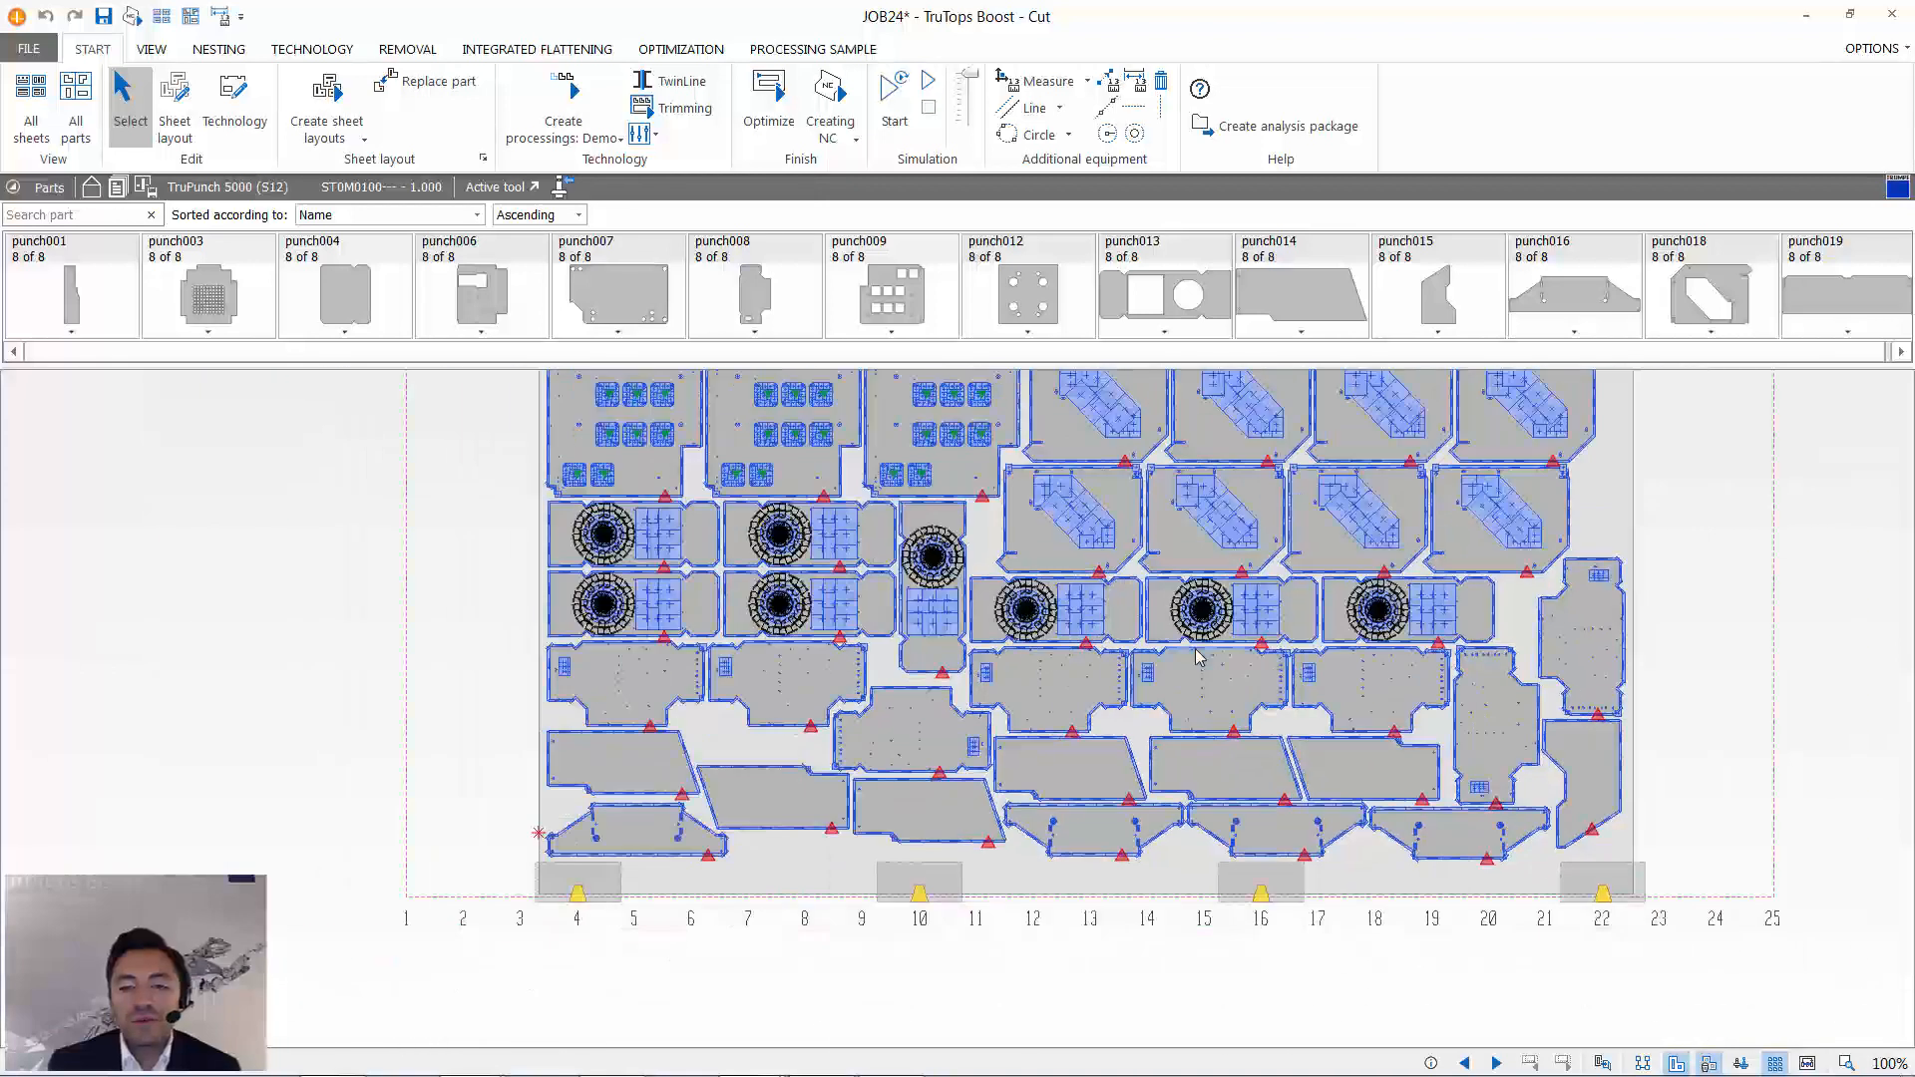
- Simulate the processing of sheet 2 and inspect the red-marked spot between the neighbouring punch016 parts
click(894, 94)
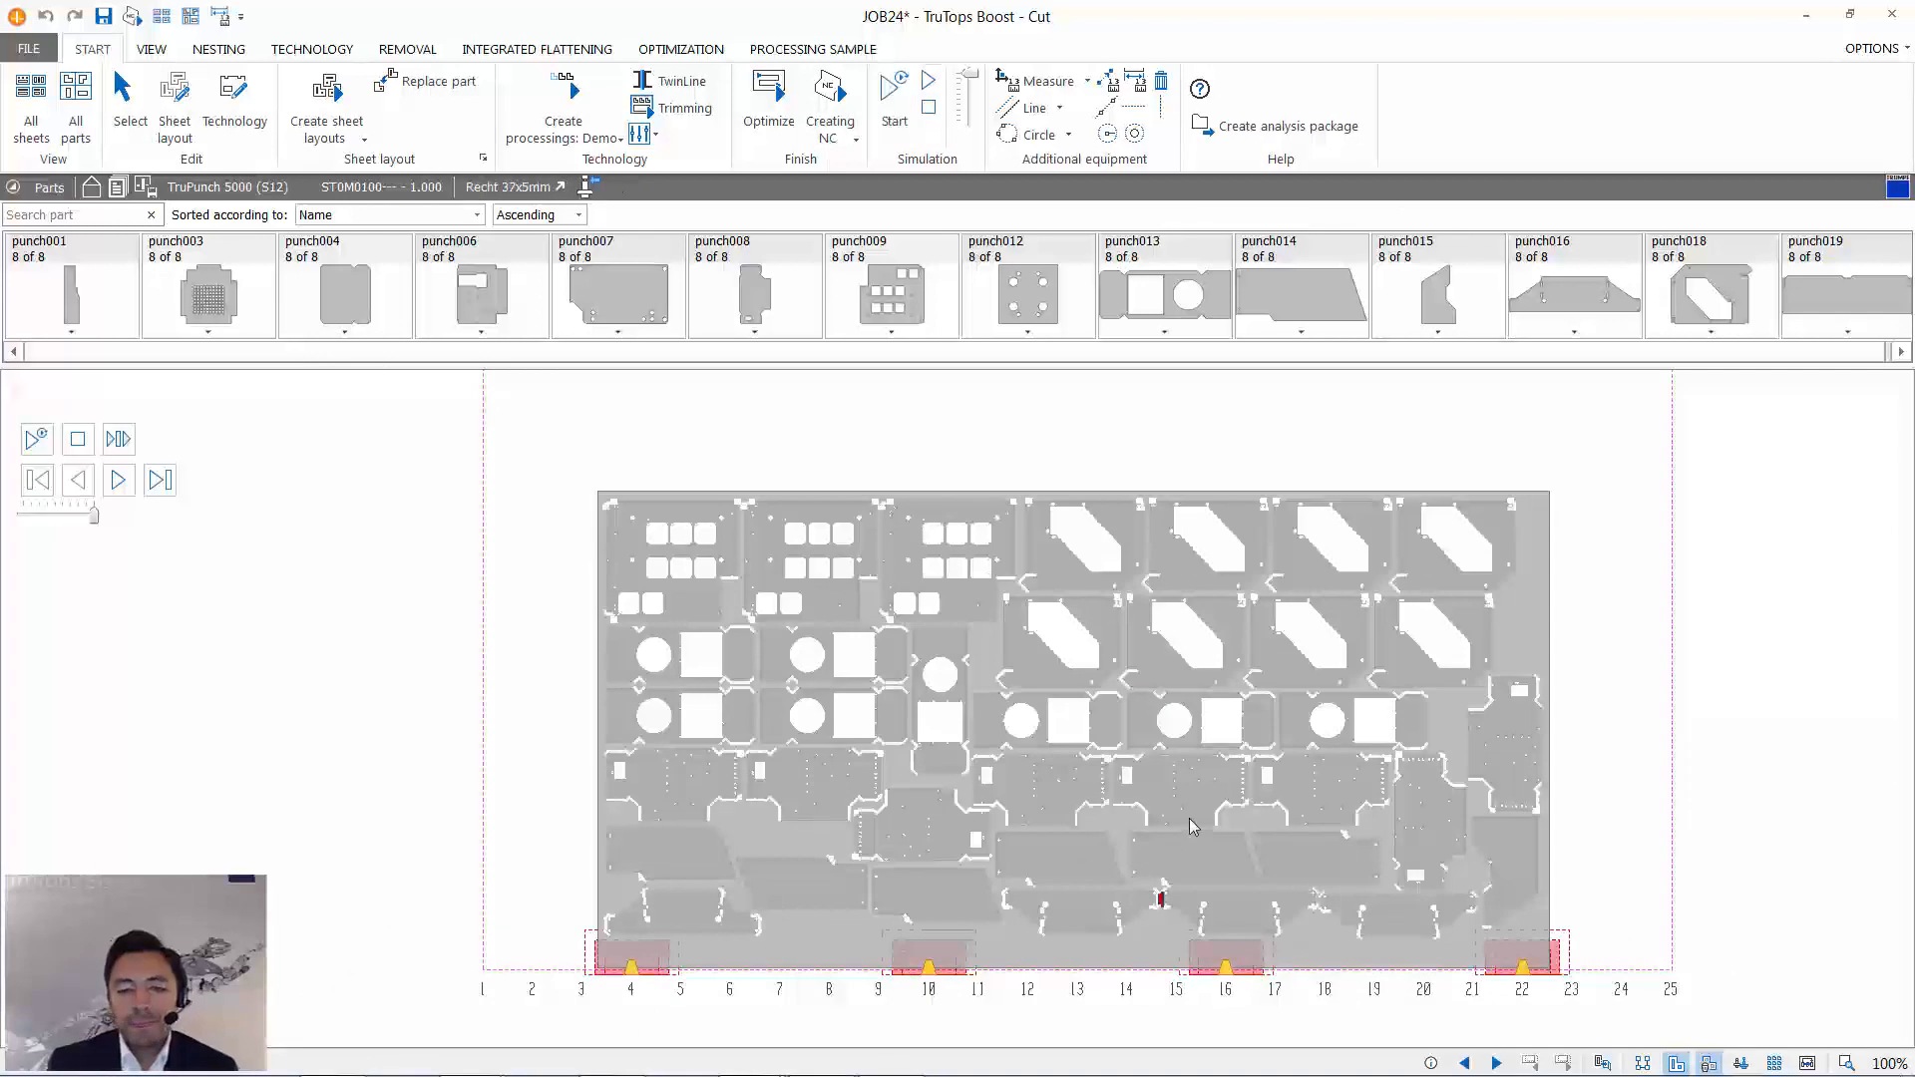
scroll(1161, 898, up, 5)
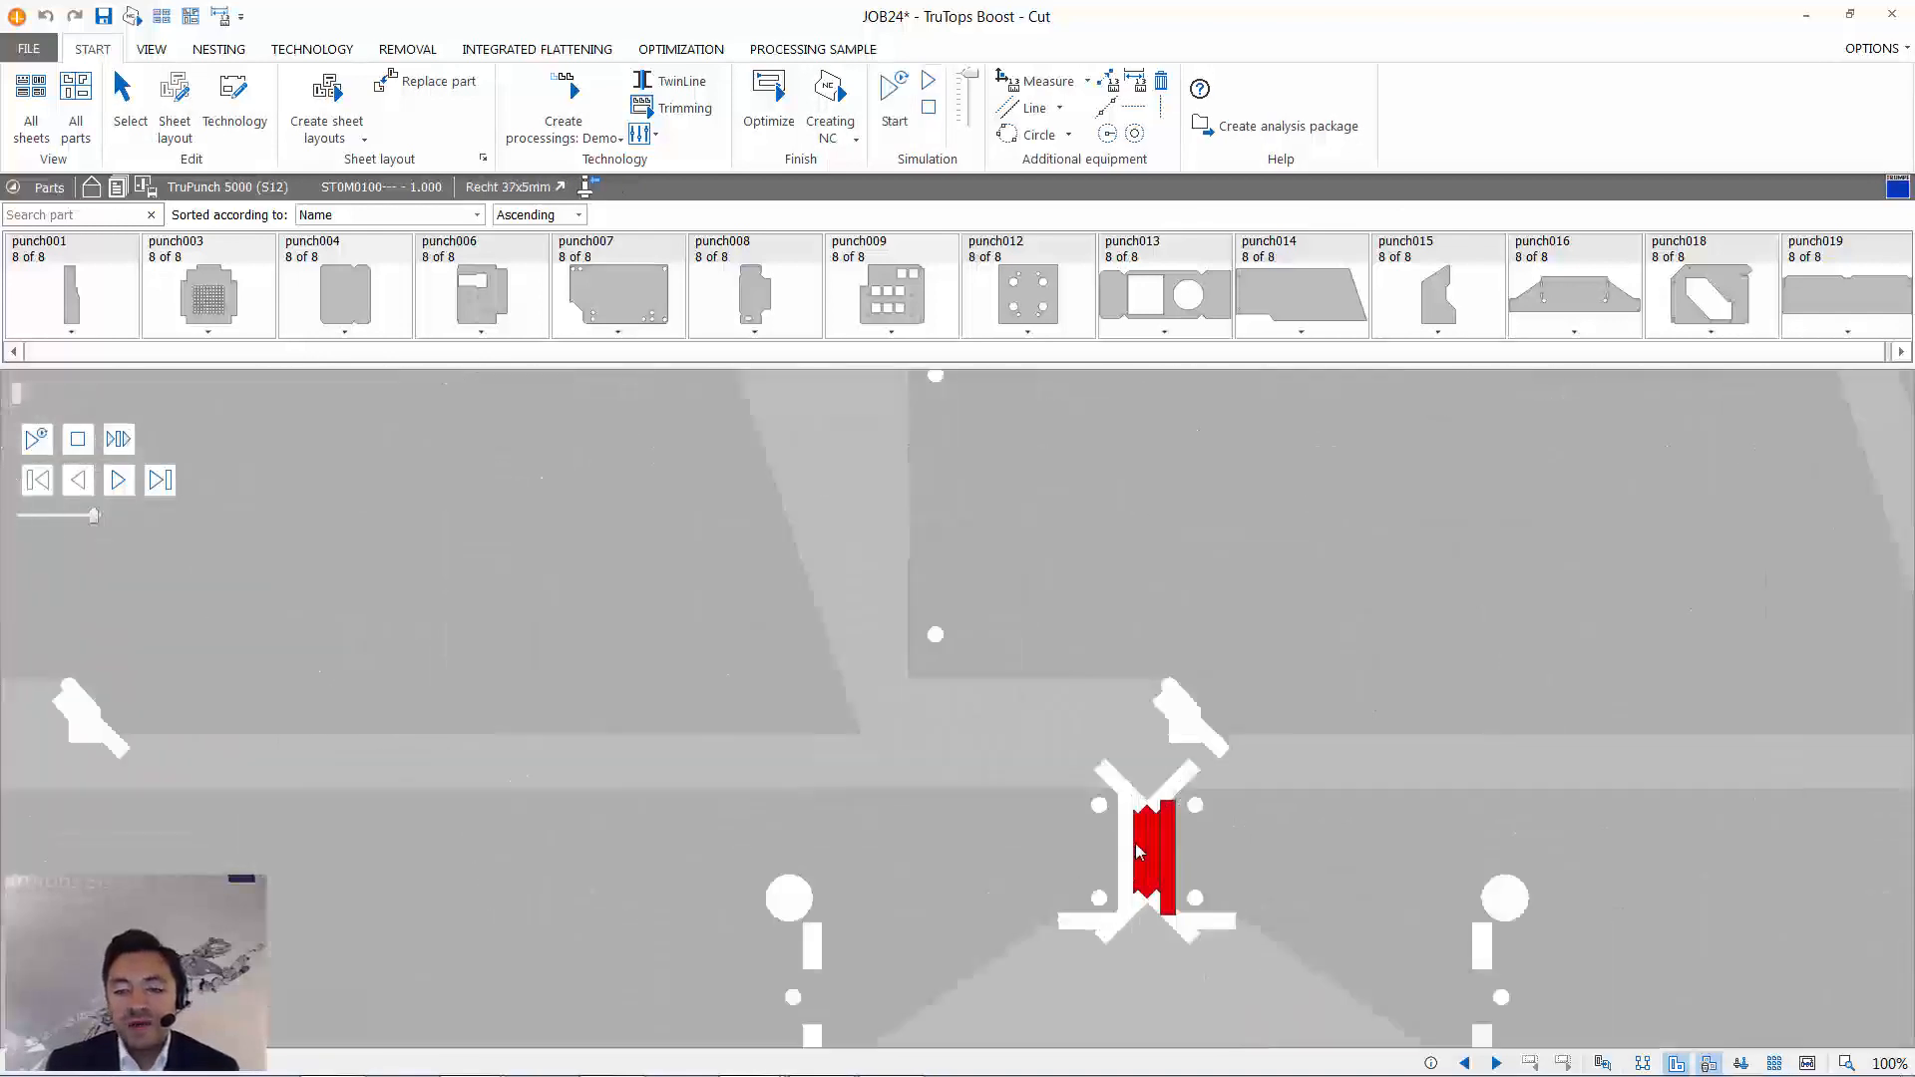
scroll(1140, 850, up, 2)
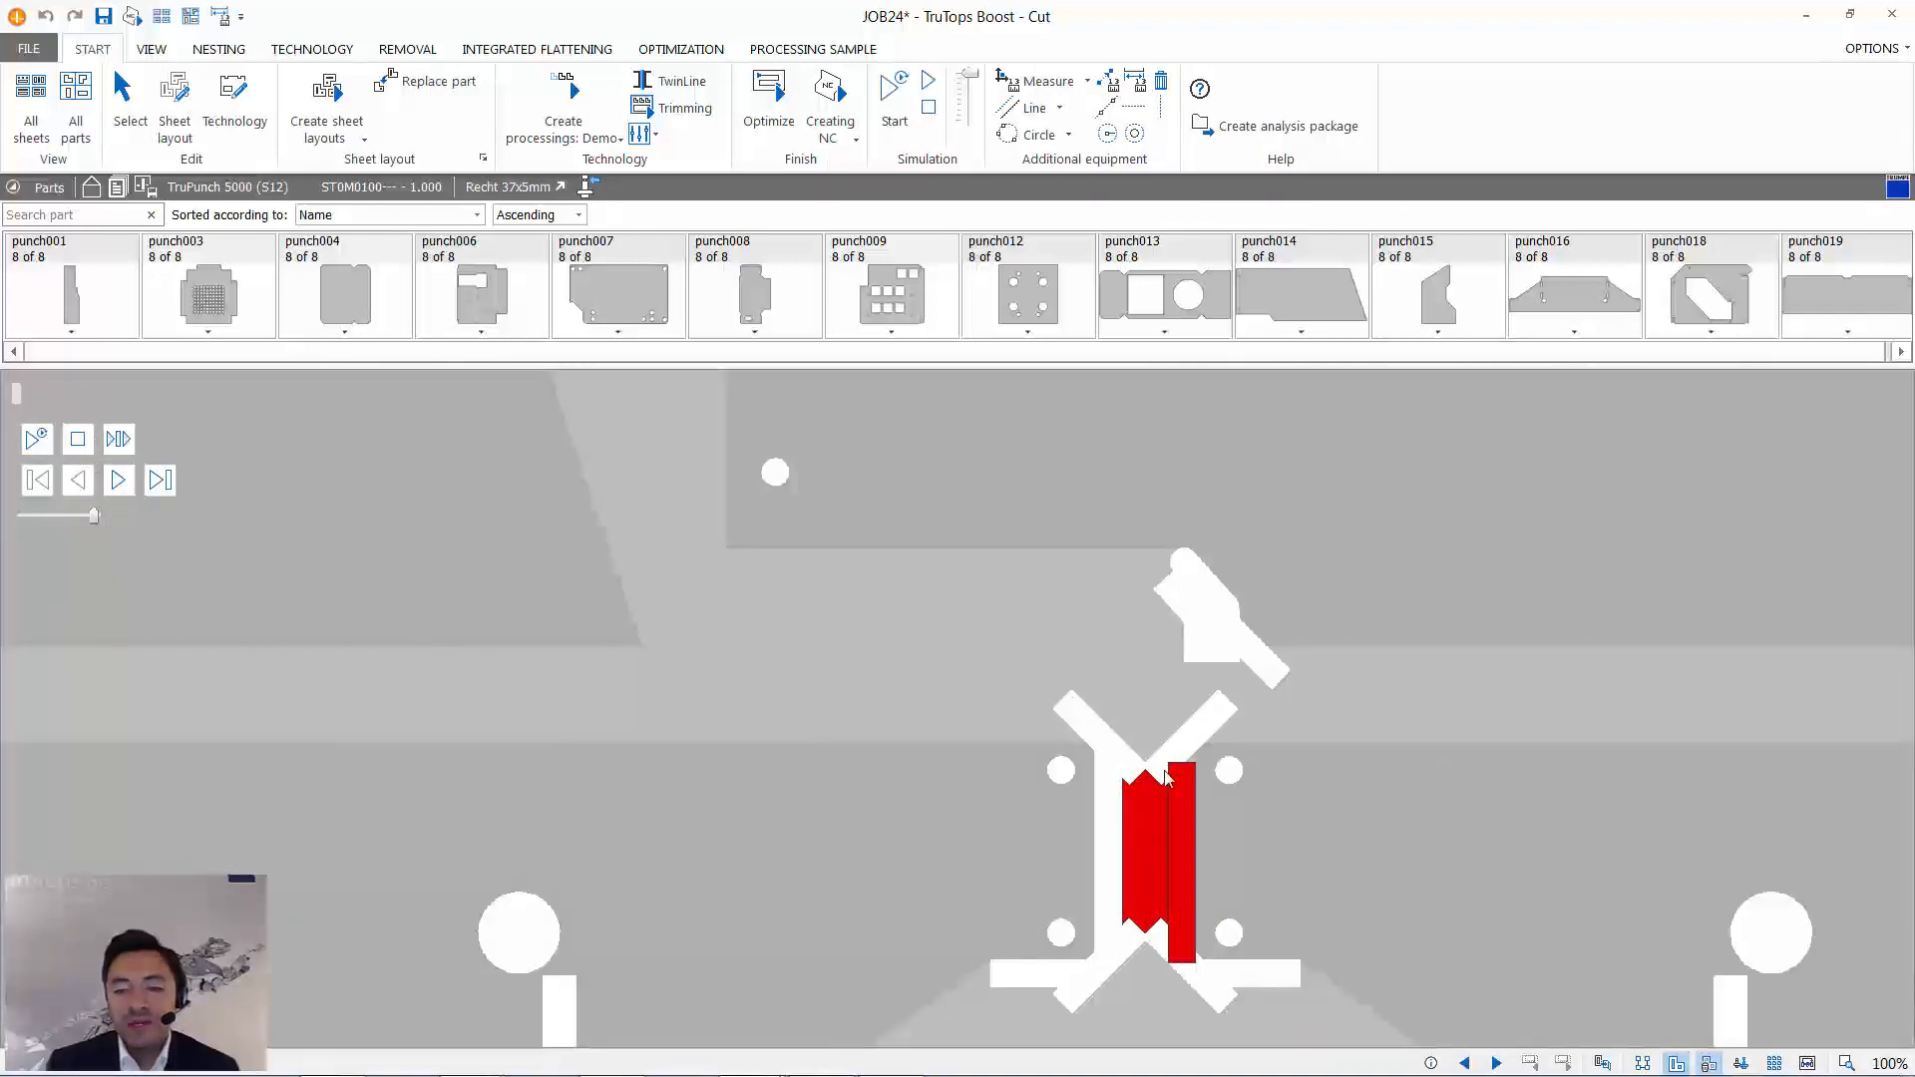
scroll(1165, 776, down, 5)
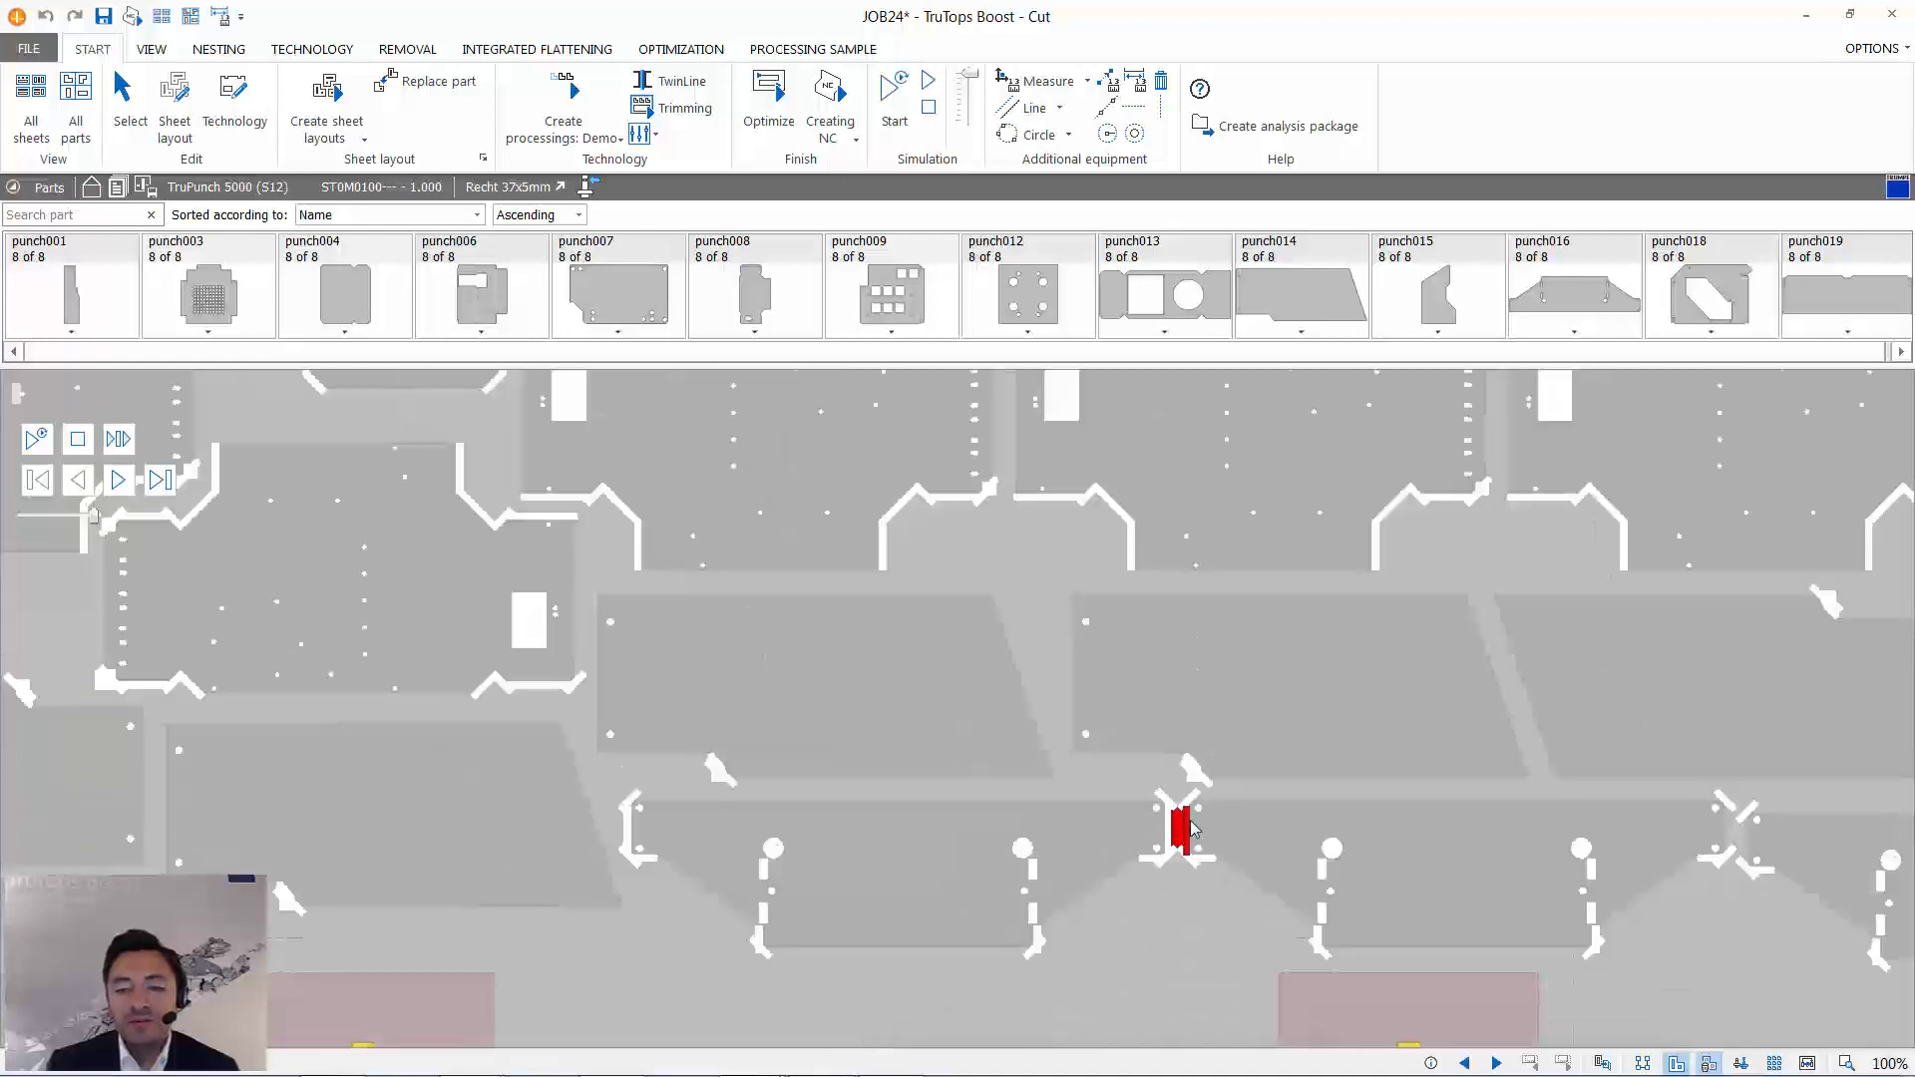
- Edit the sheet layout by moving the punch016 part between clamps 10 and 16 slightly left, away from its right-hand neighbour
click(232, 100)
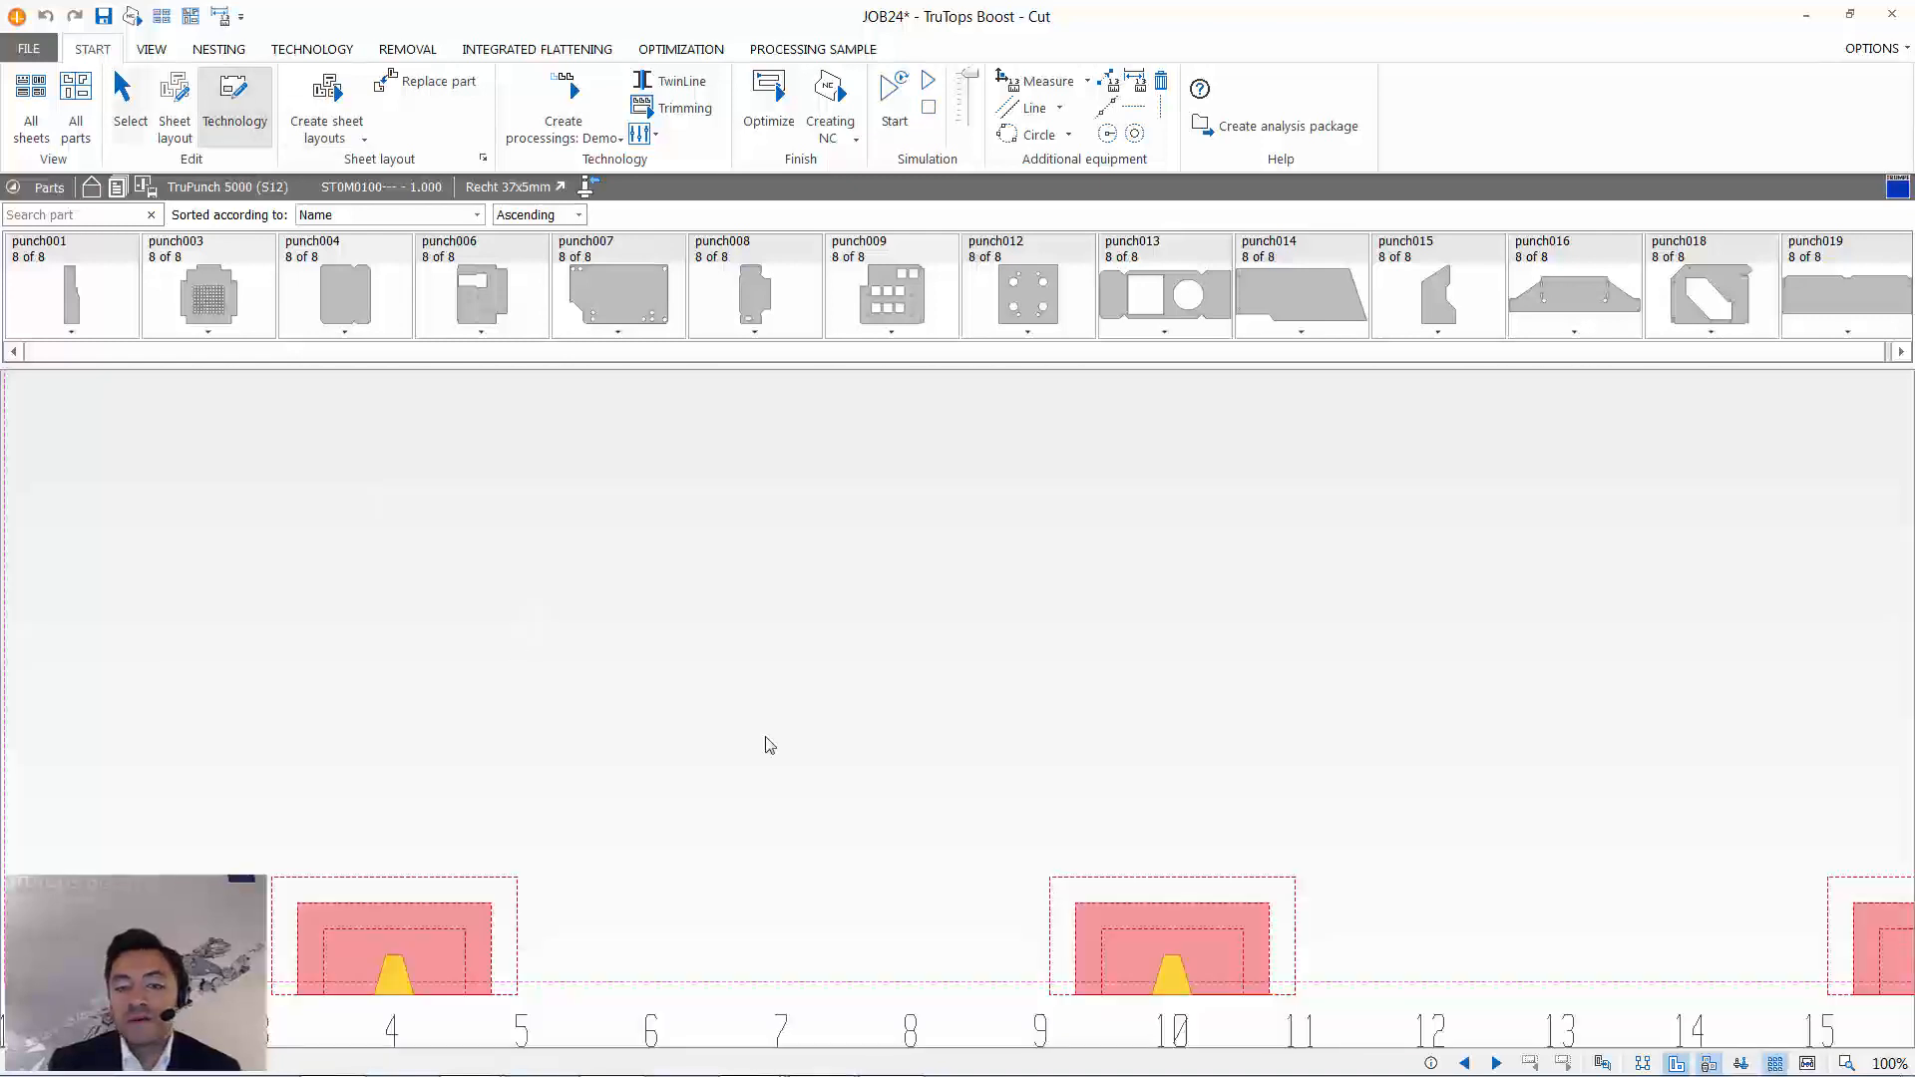
click(898, 858)
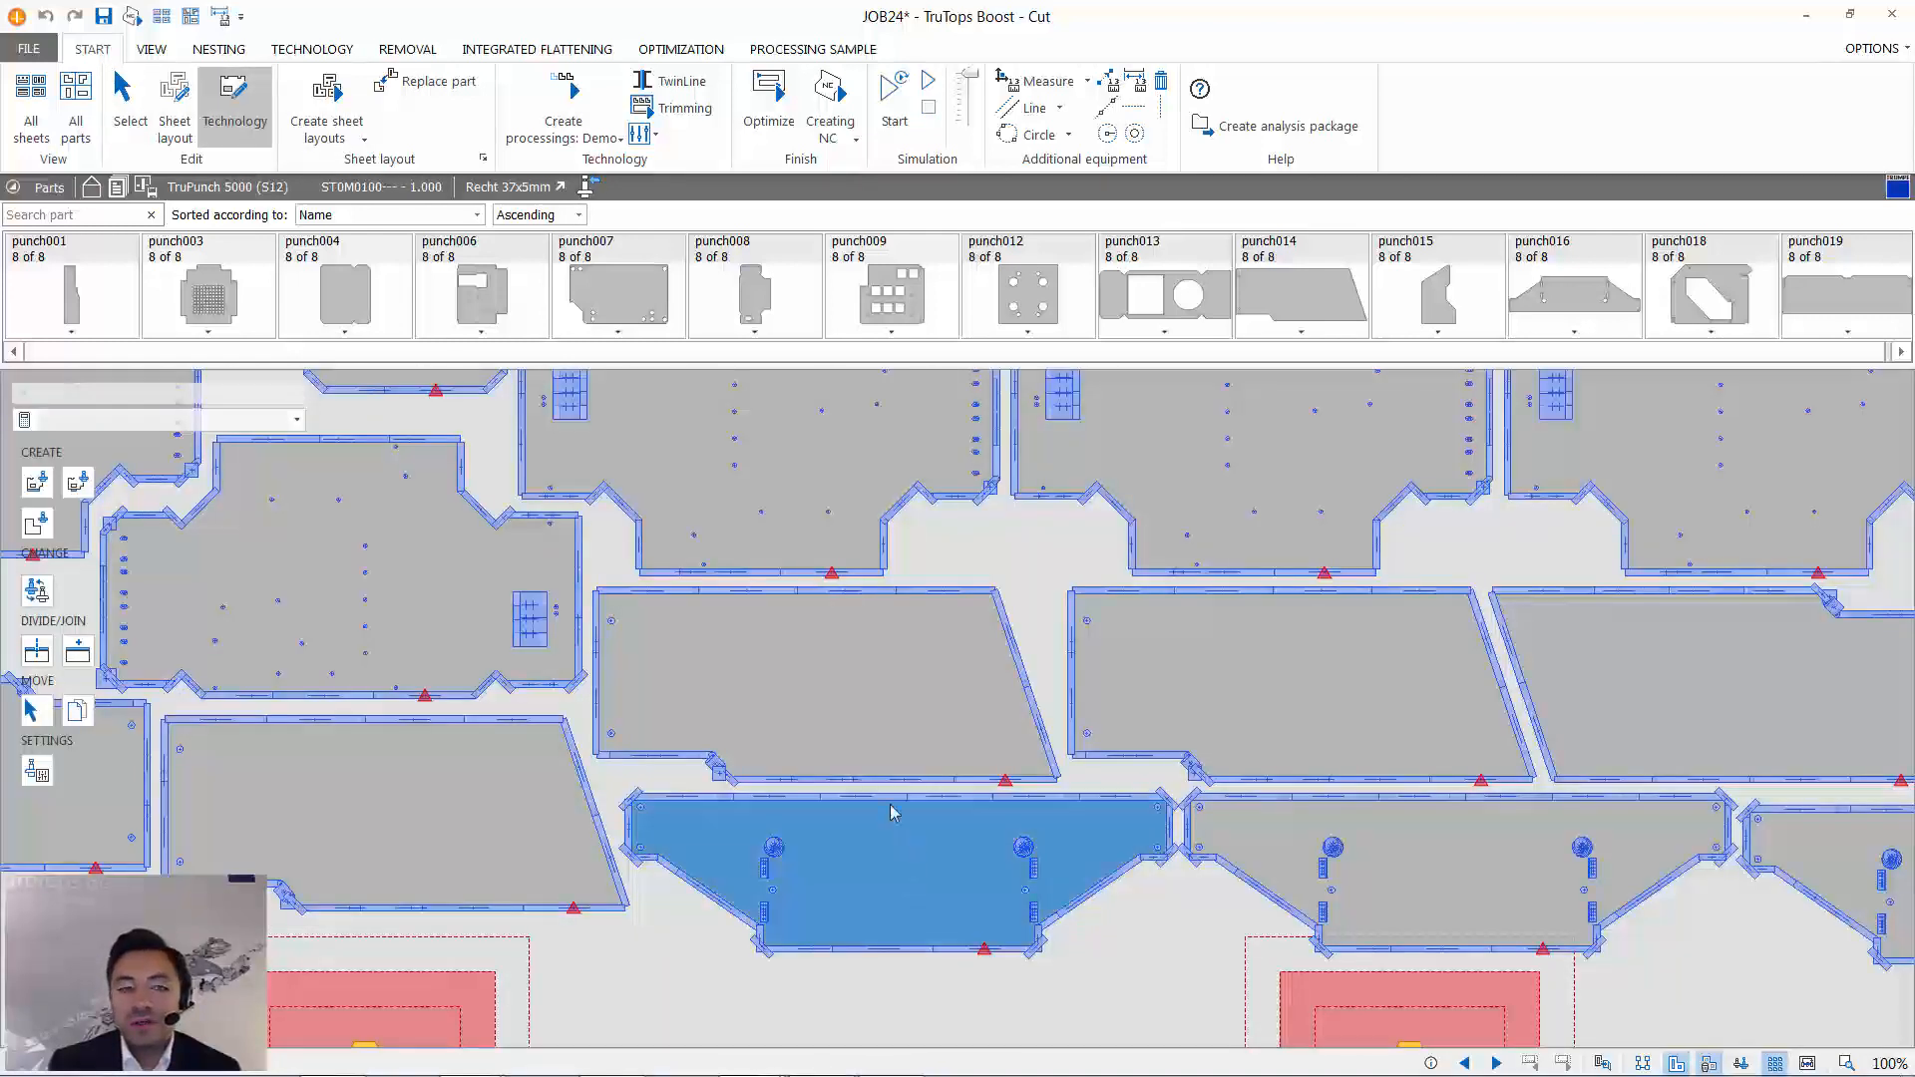
click(174, 104)
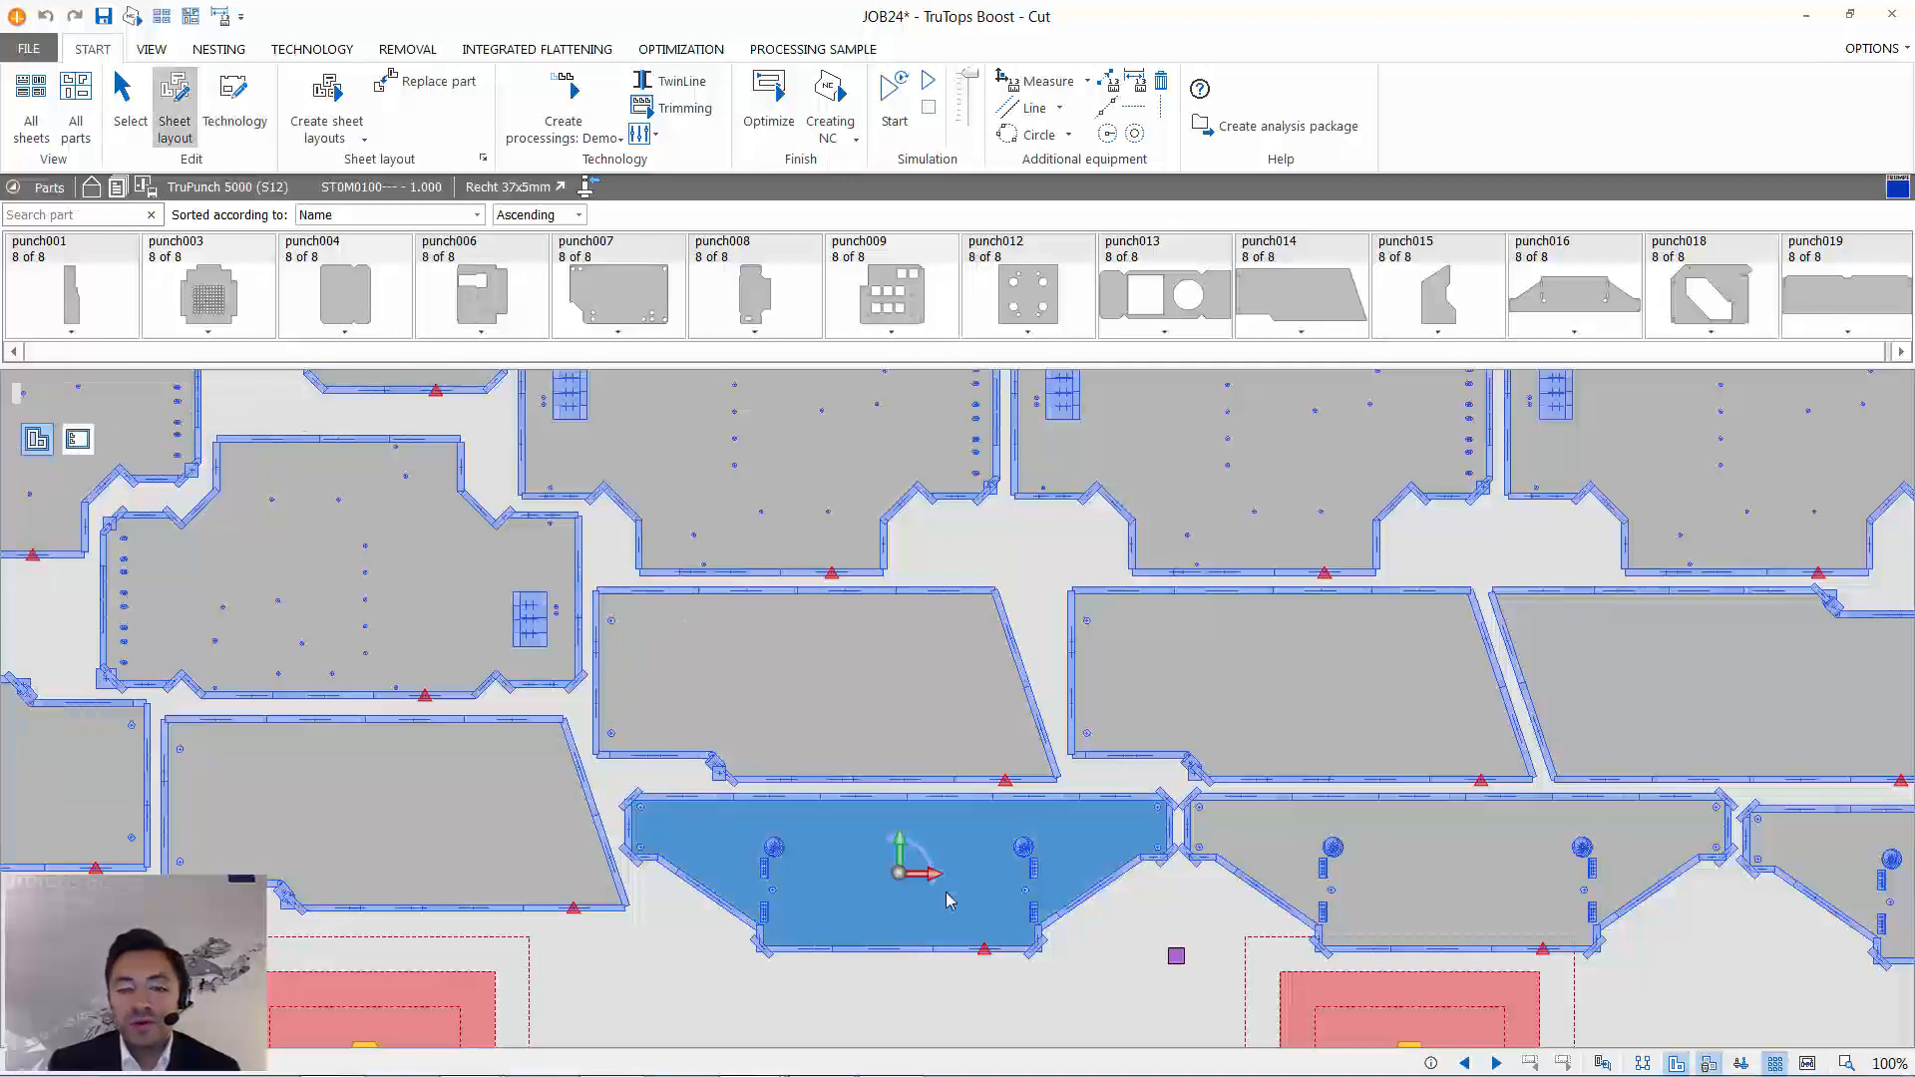
drag(946, 892, 906, 890)
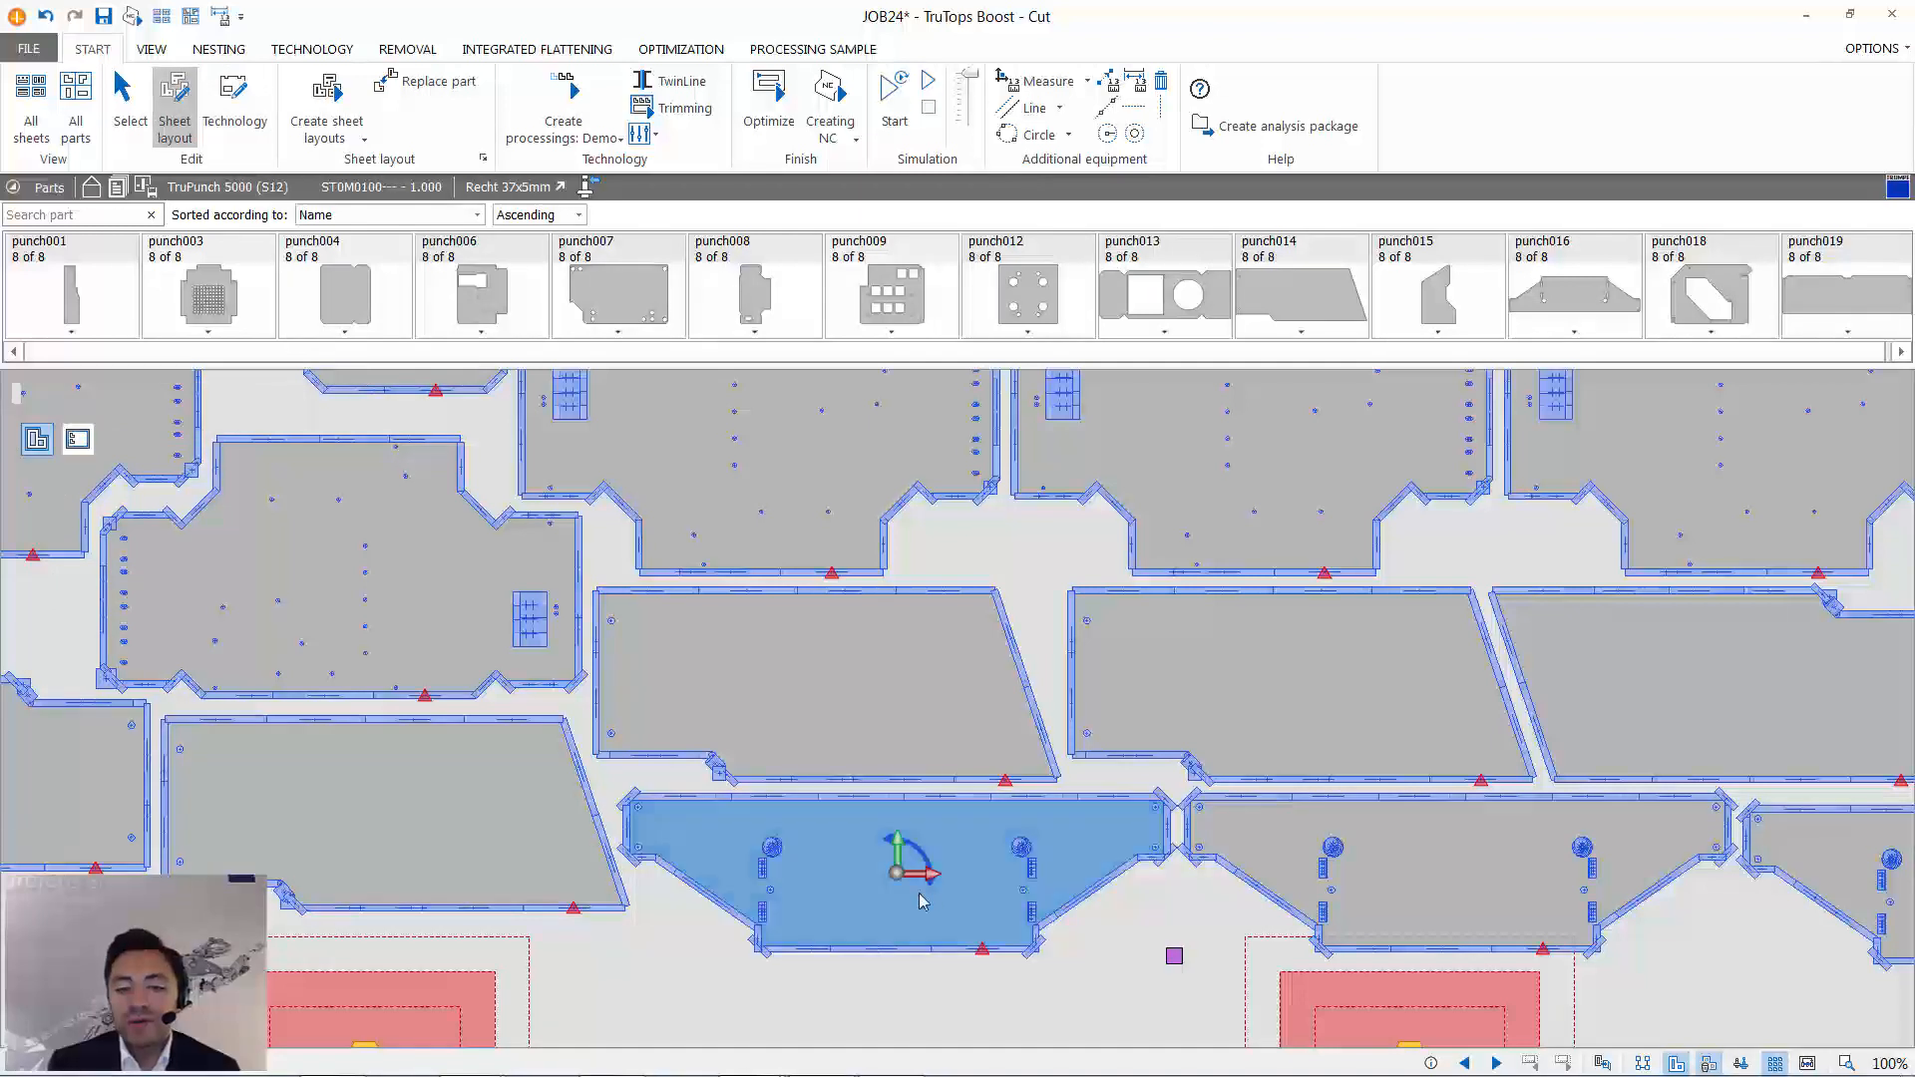
scroll(1187, 853, up, 5)
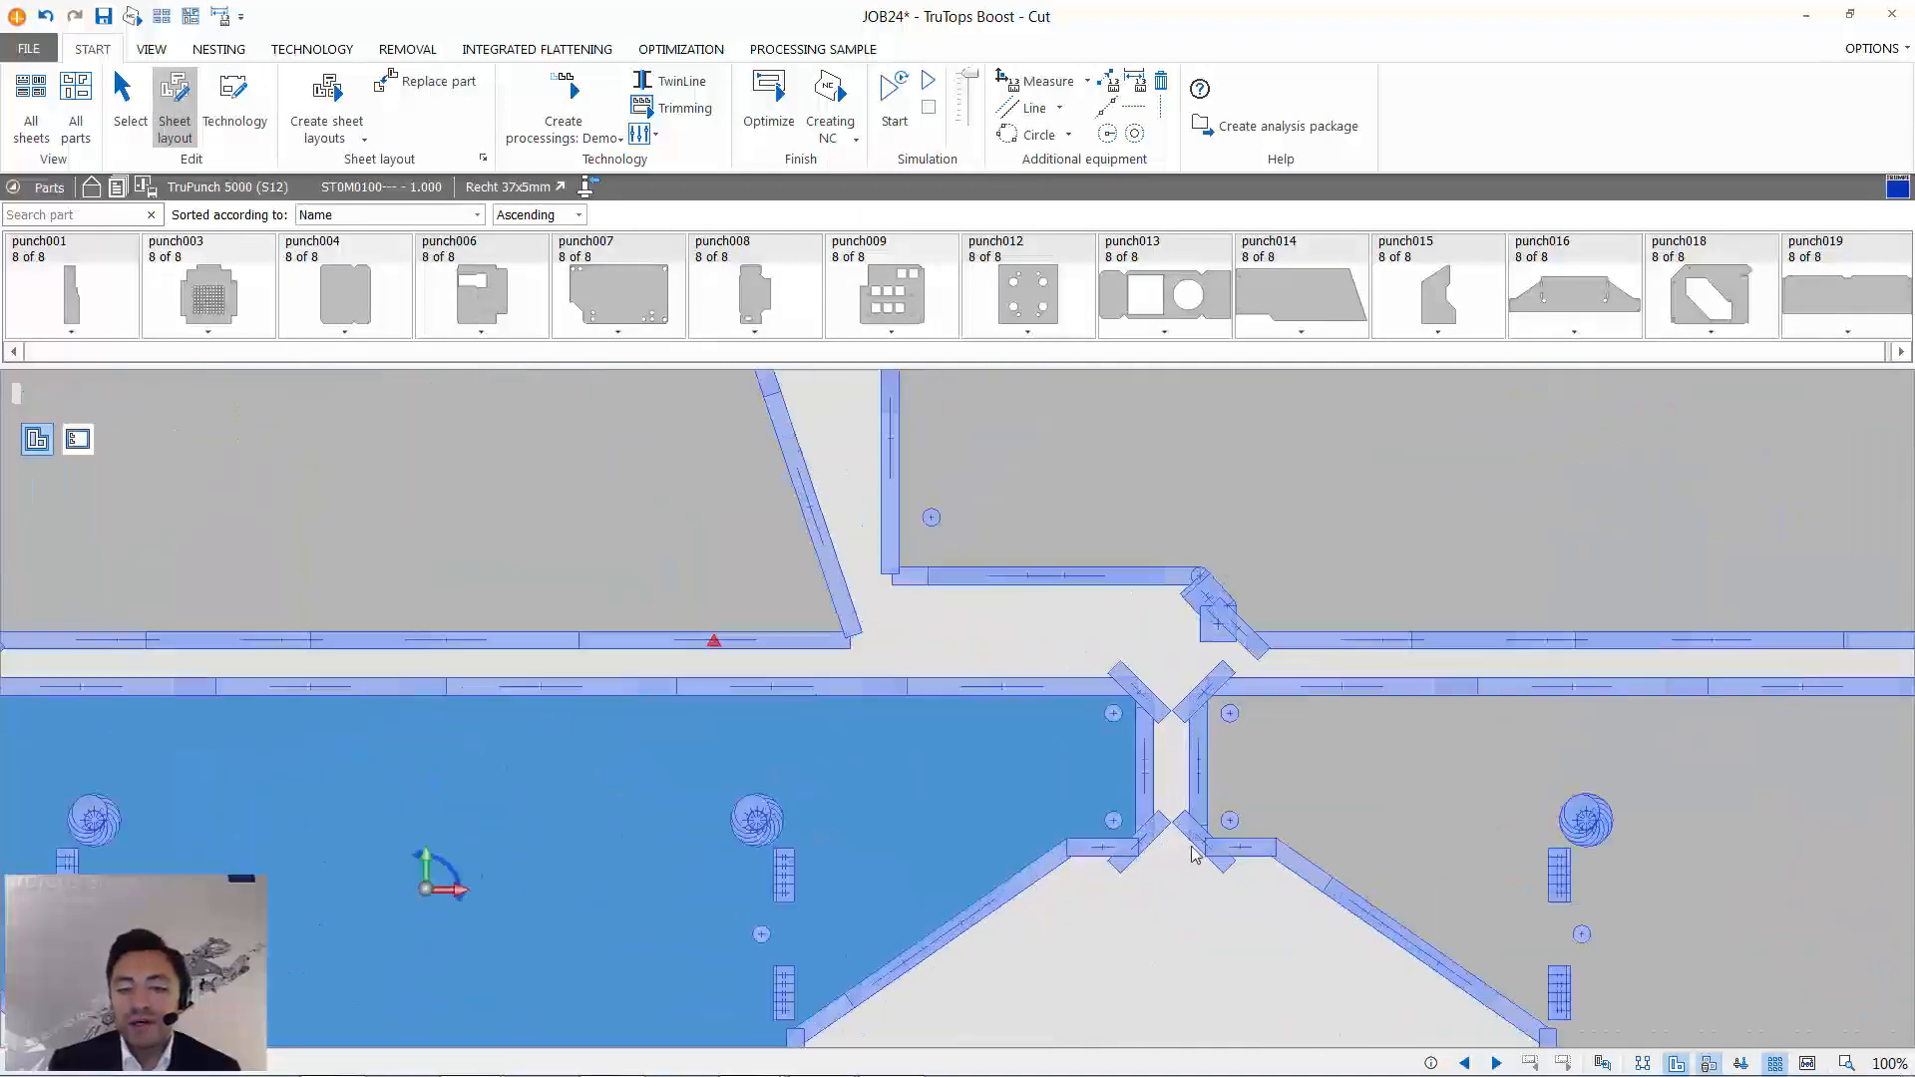
scroll(1194, 855, up, 4)
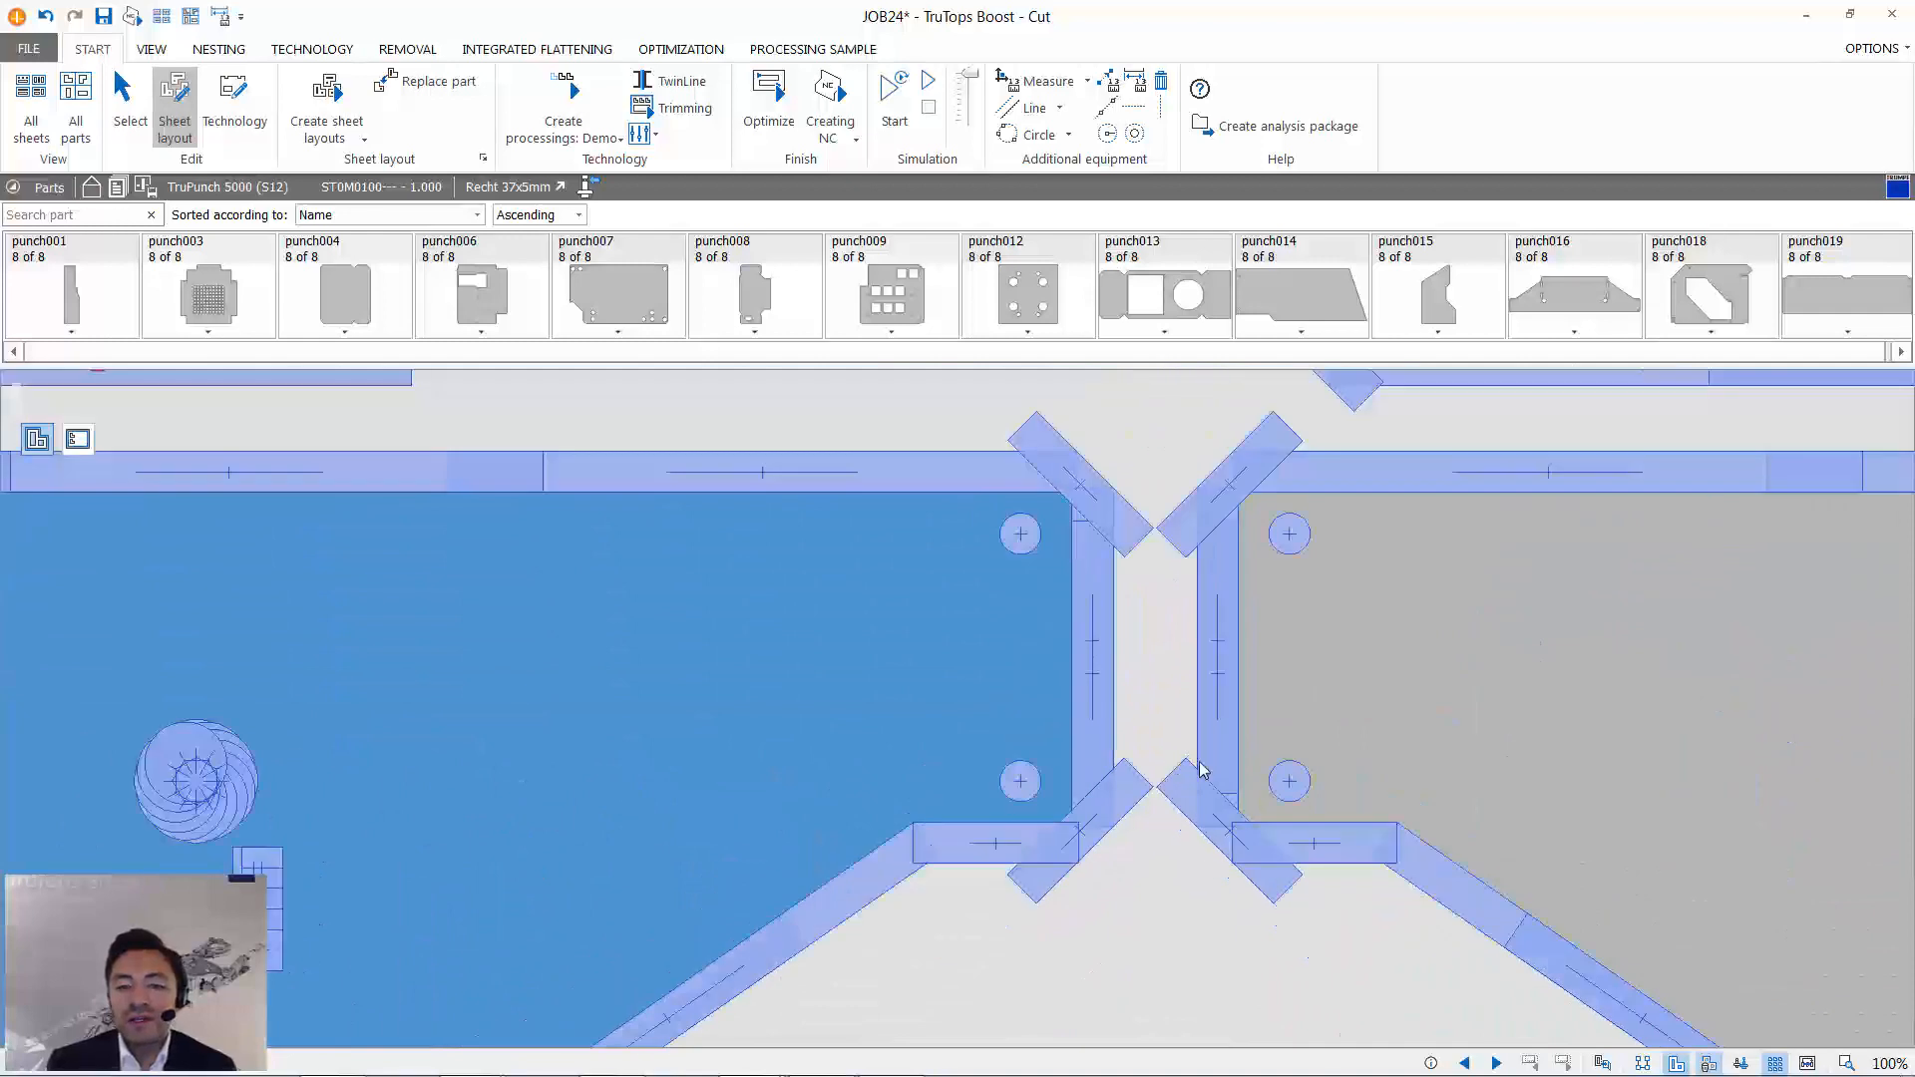
- Rerun the simulation of the whole sheet 2 with the adjusted layout and end it
scroll(1200, 769, down, 10)
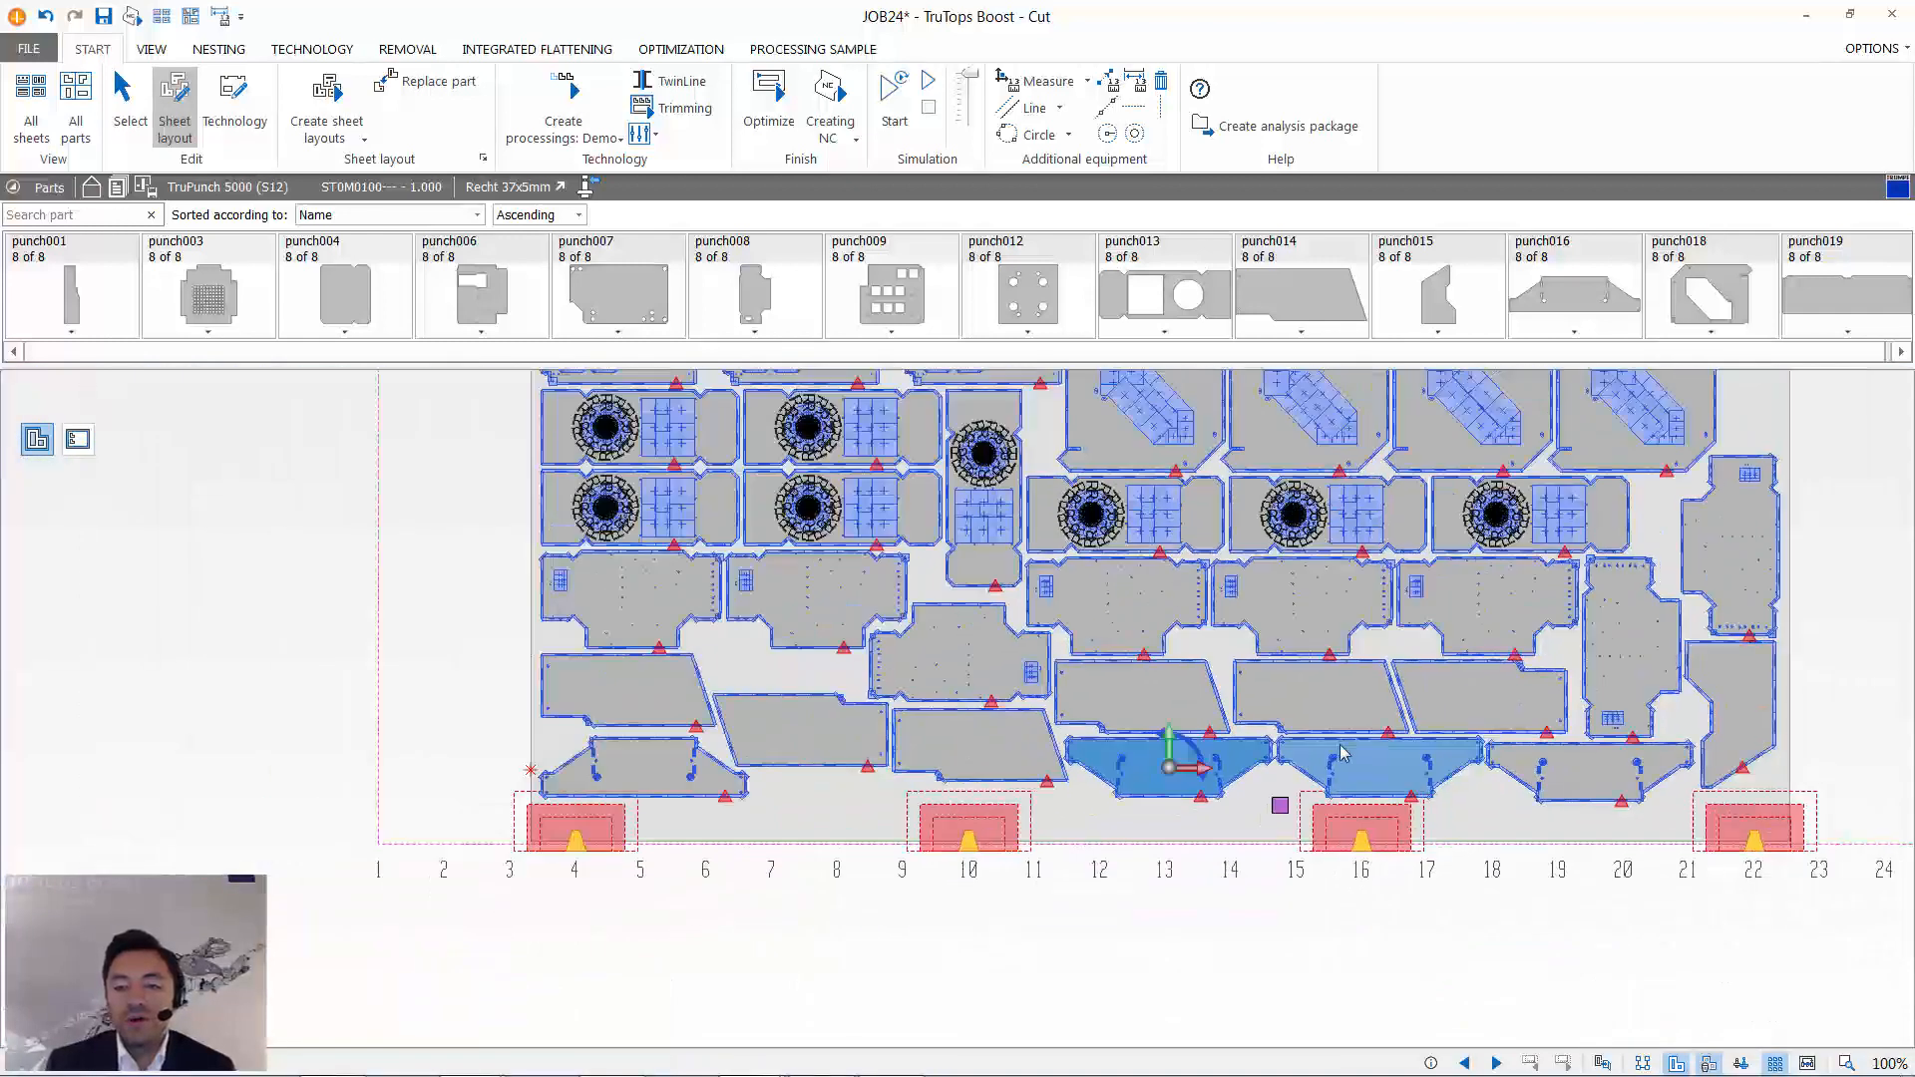
scroll(1341, 753, down, 3)
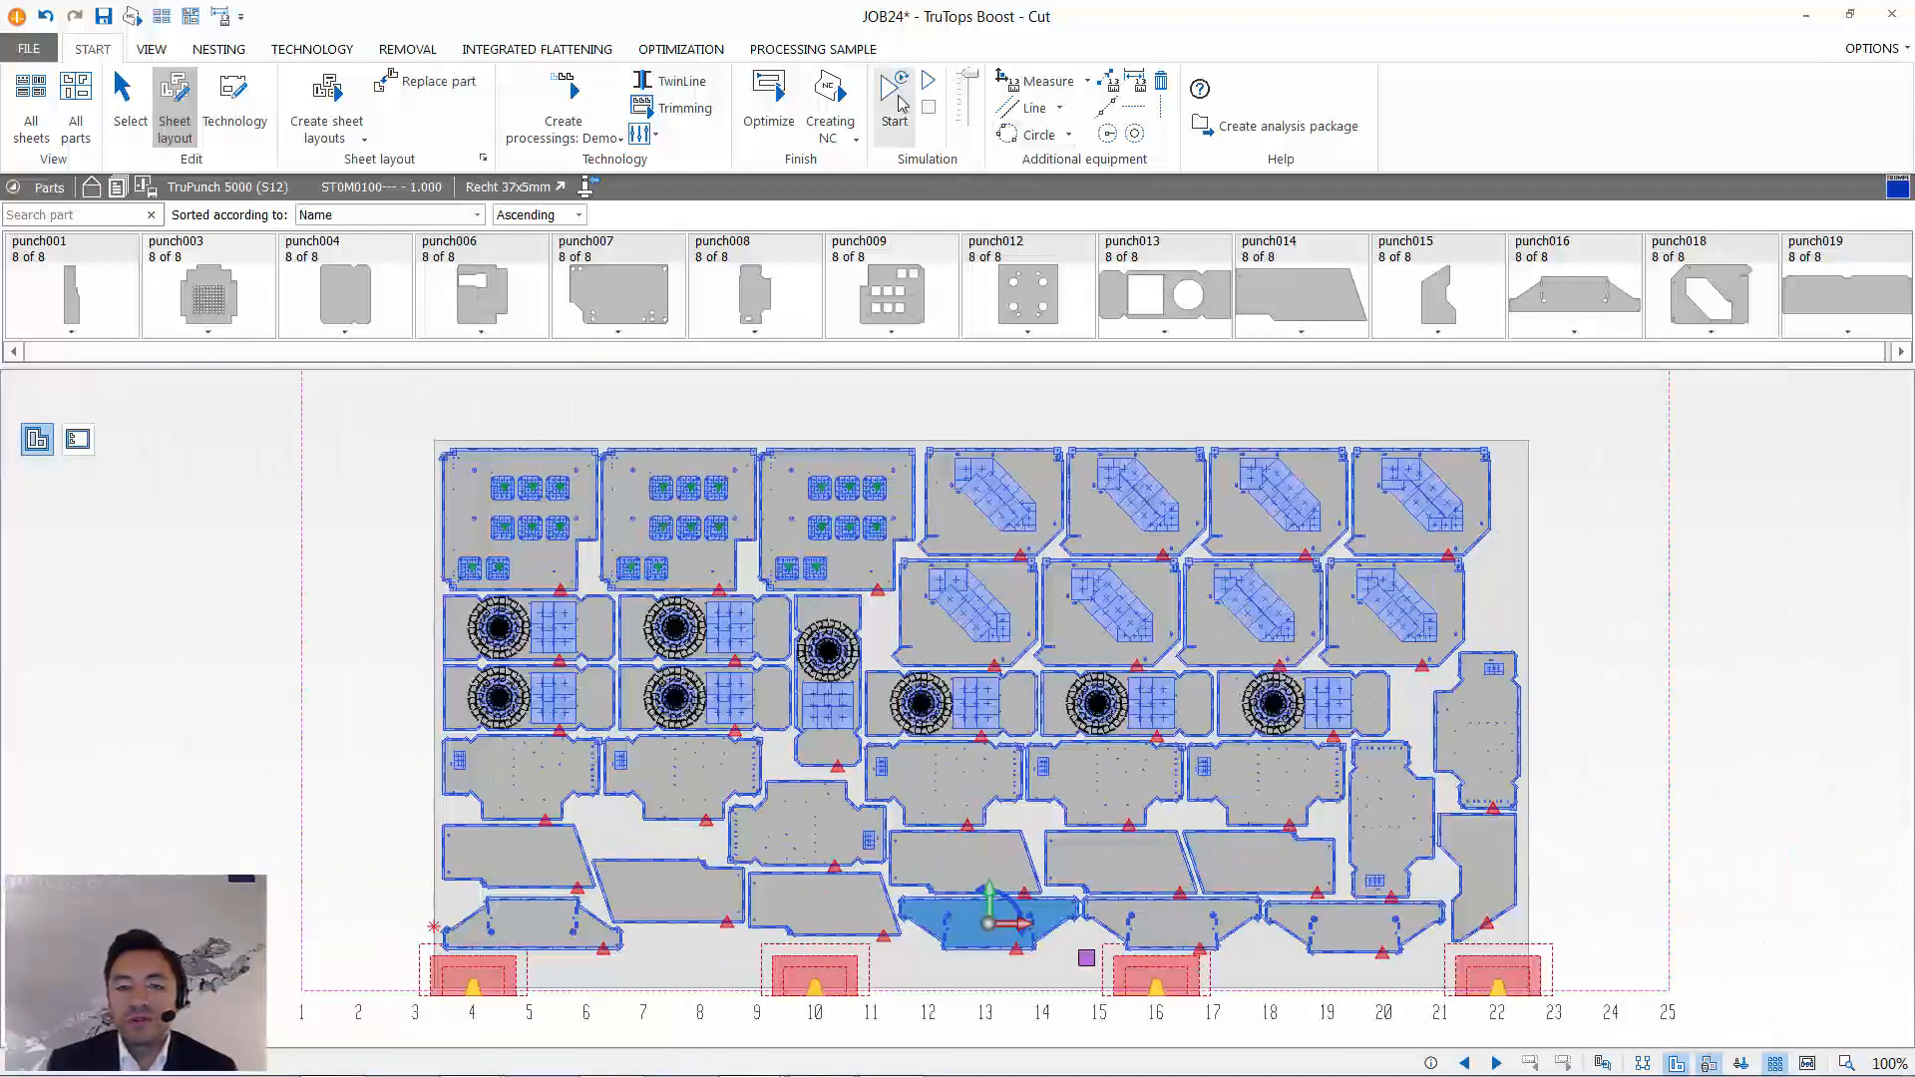
click(895, 100)
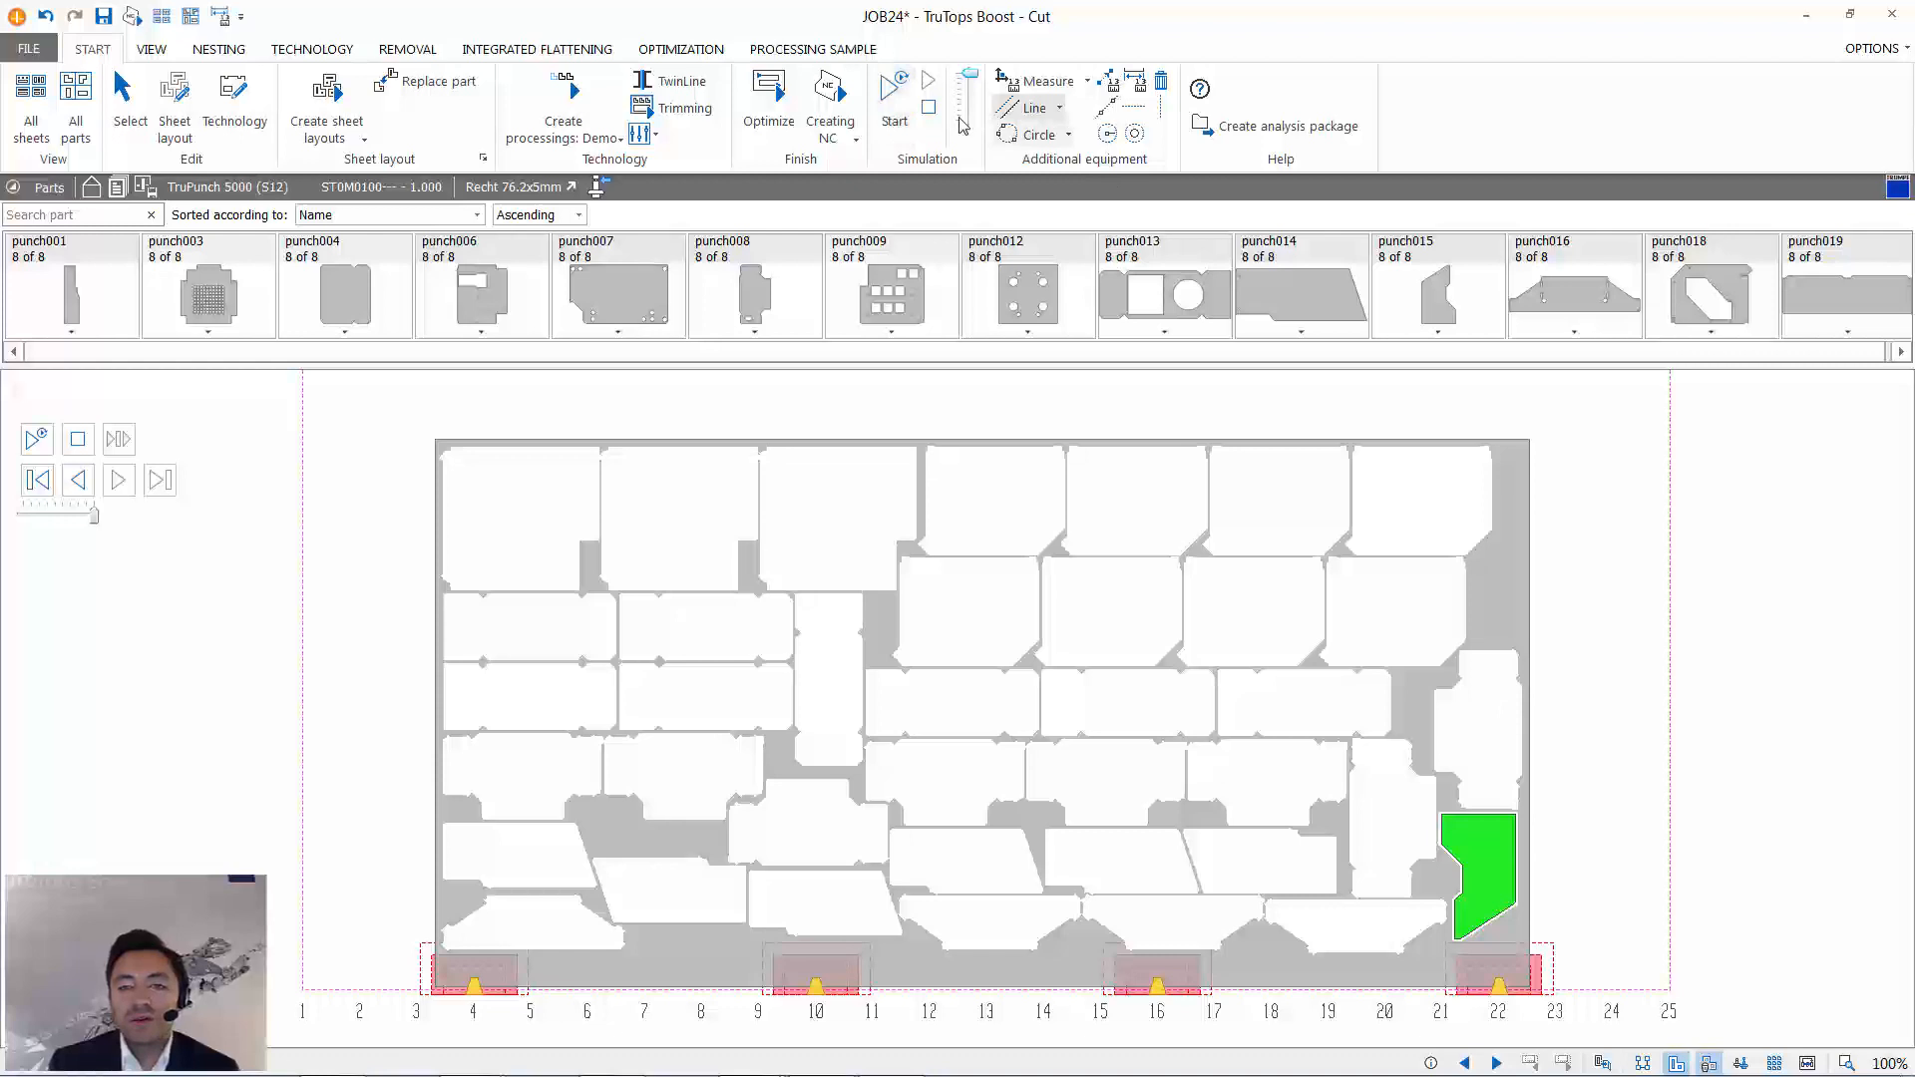
click(929, 107)
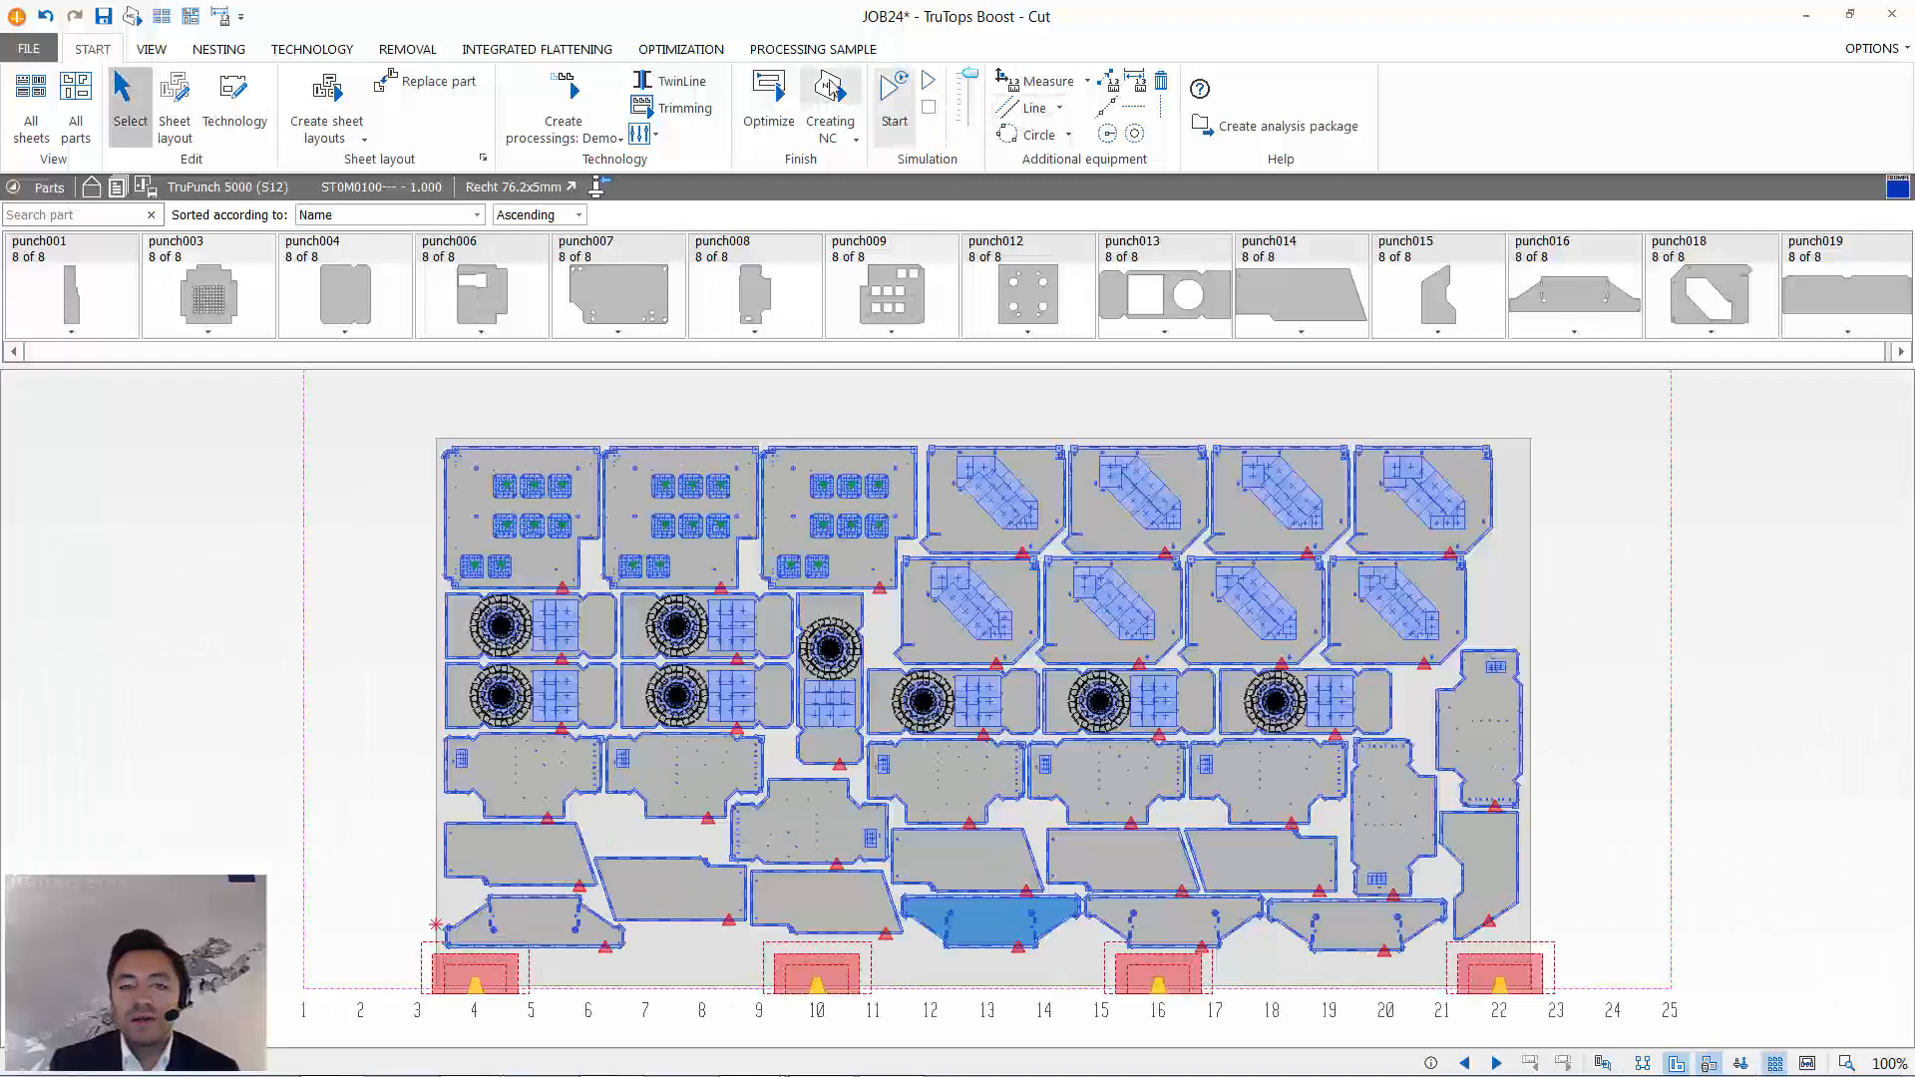
- Create the NC program for sheet 2 despite the existing optimization, and close the cutting program with its changes saved
click(832, 88)
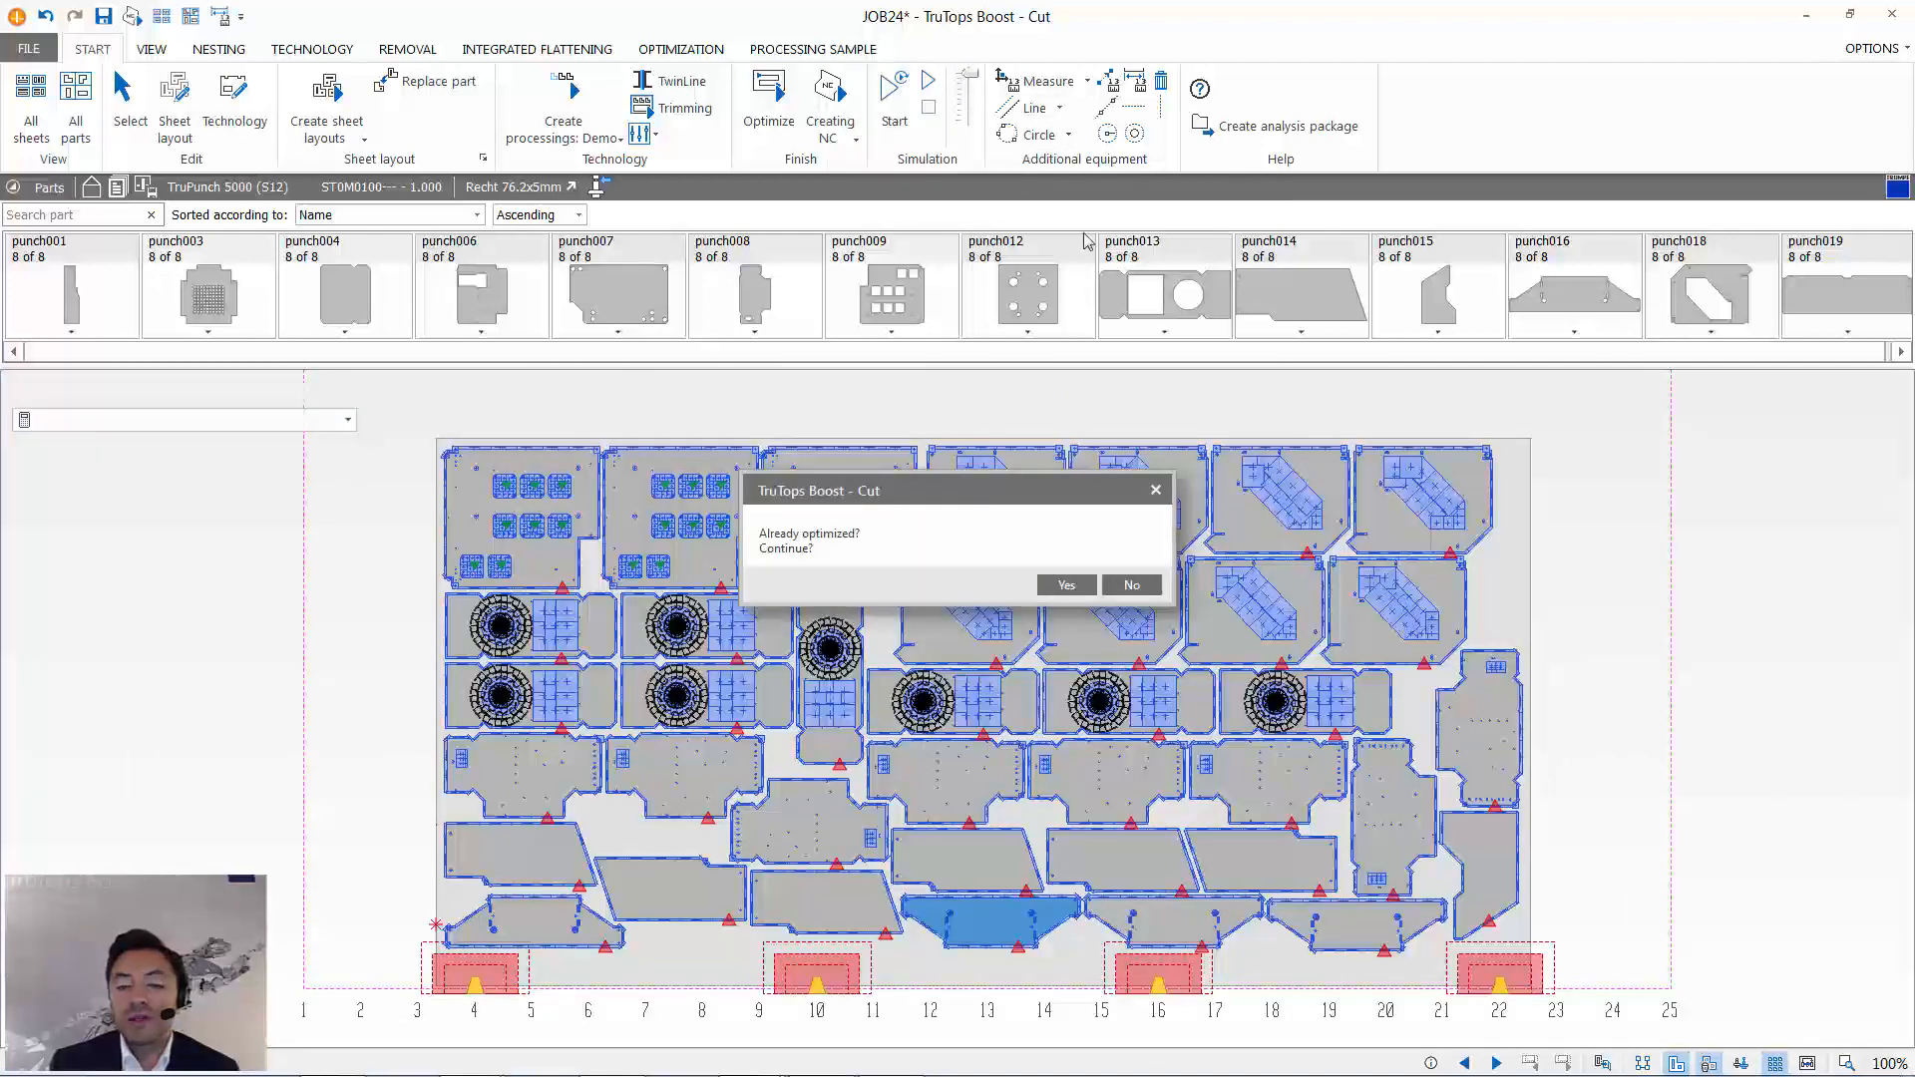
click(1083, 587)
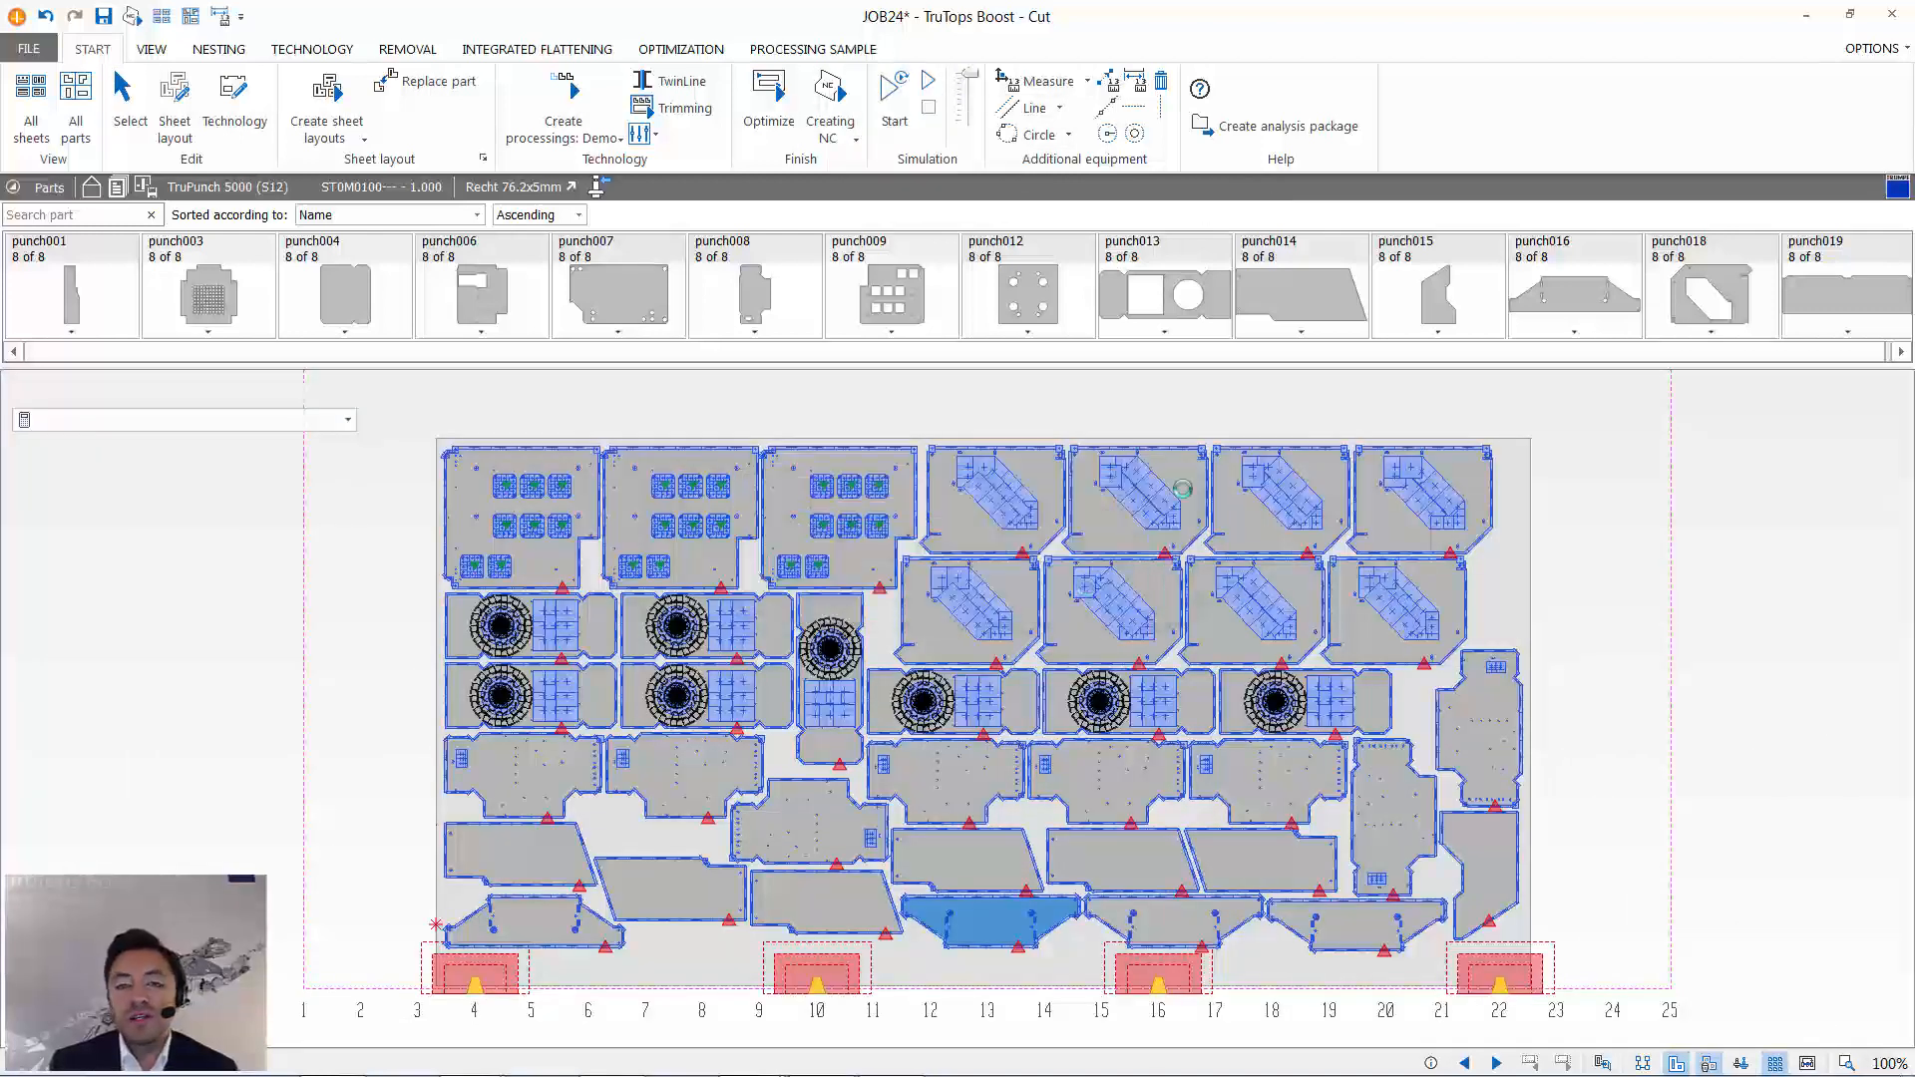
click(1894, 15)
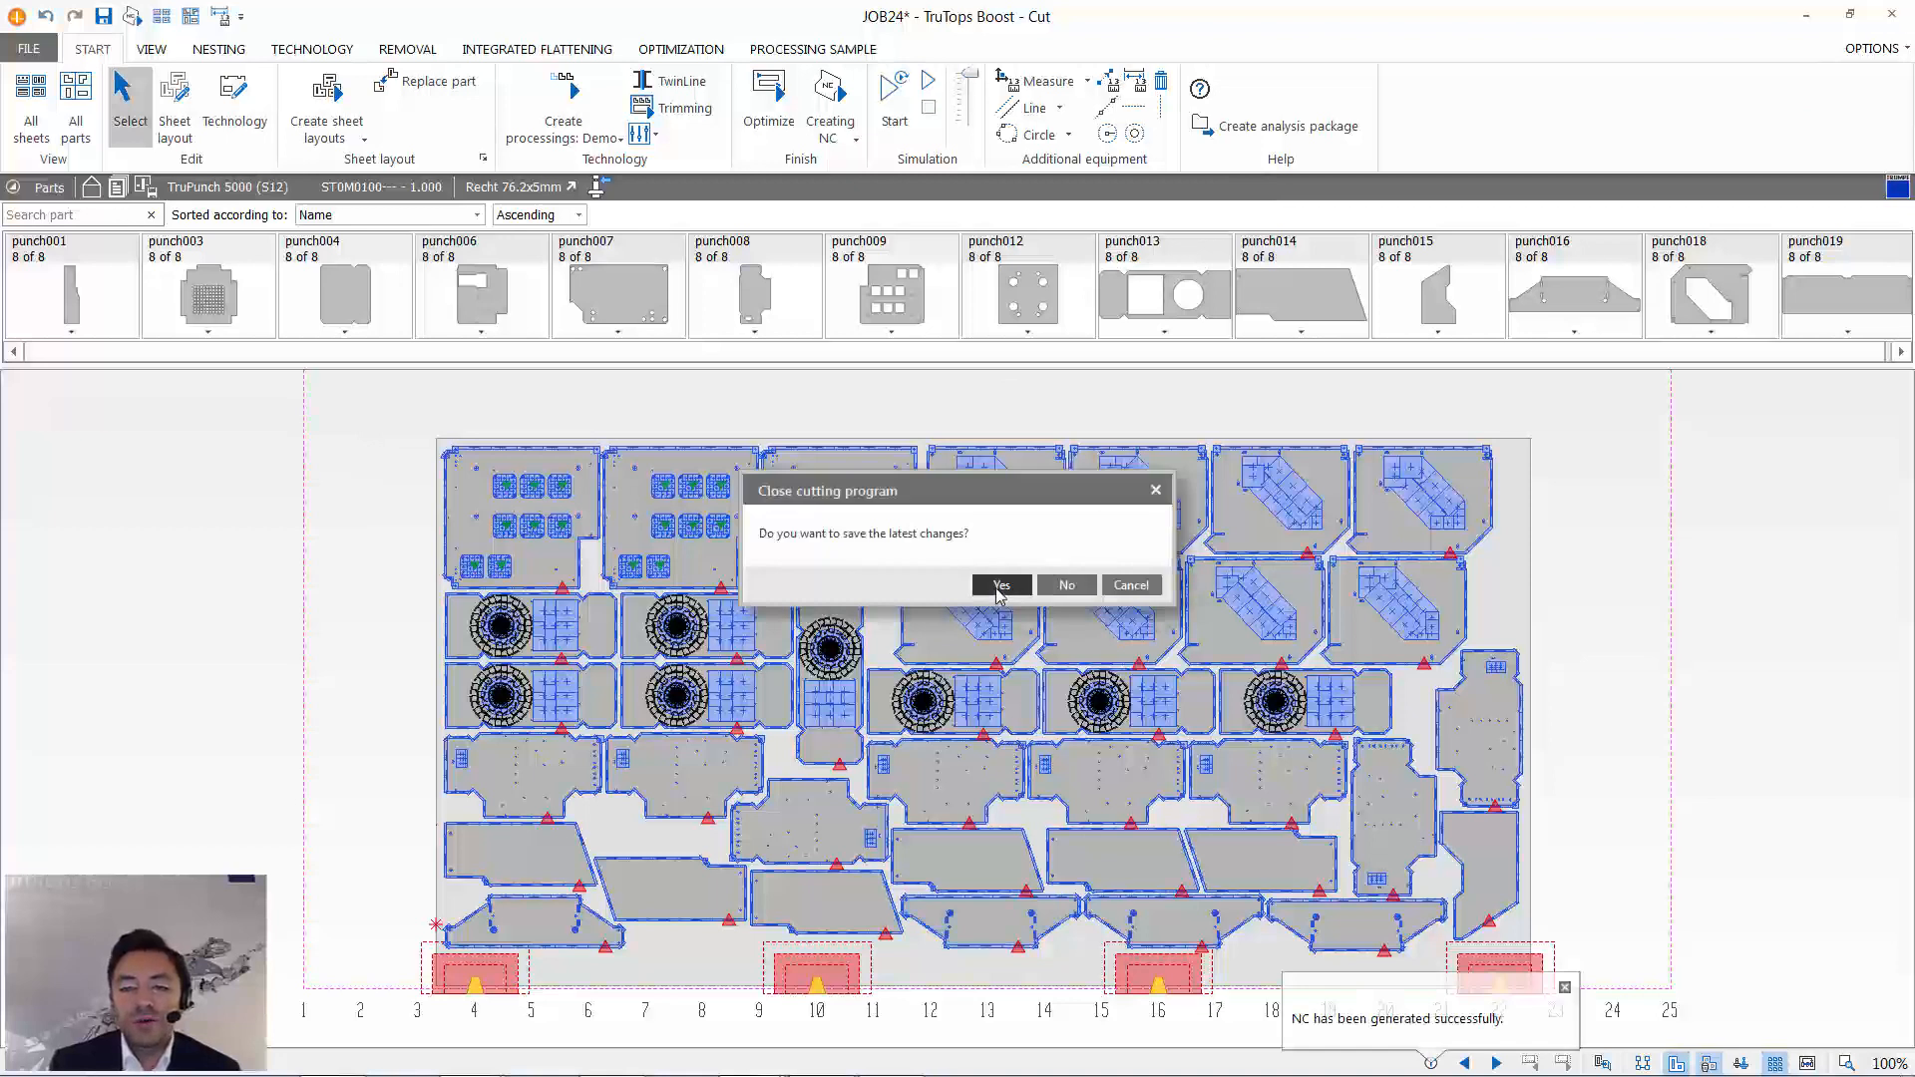
click(1002, 587)
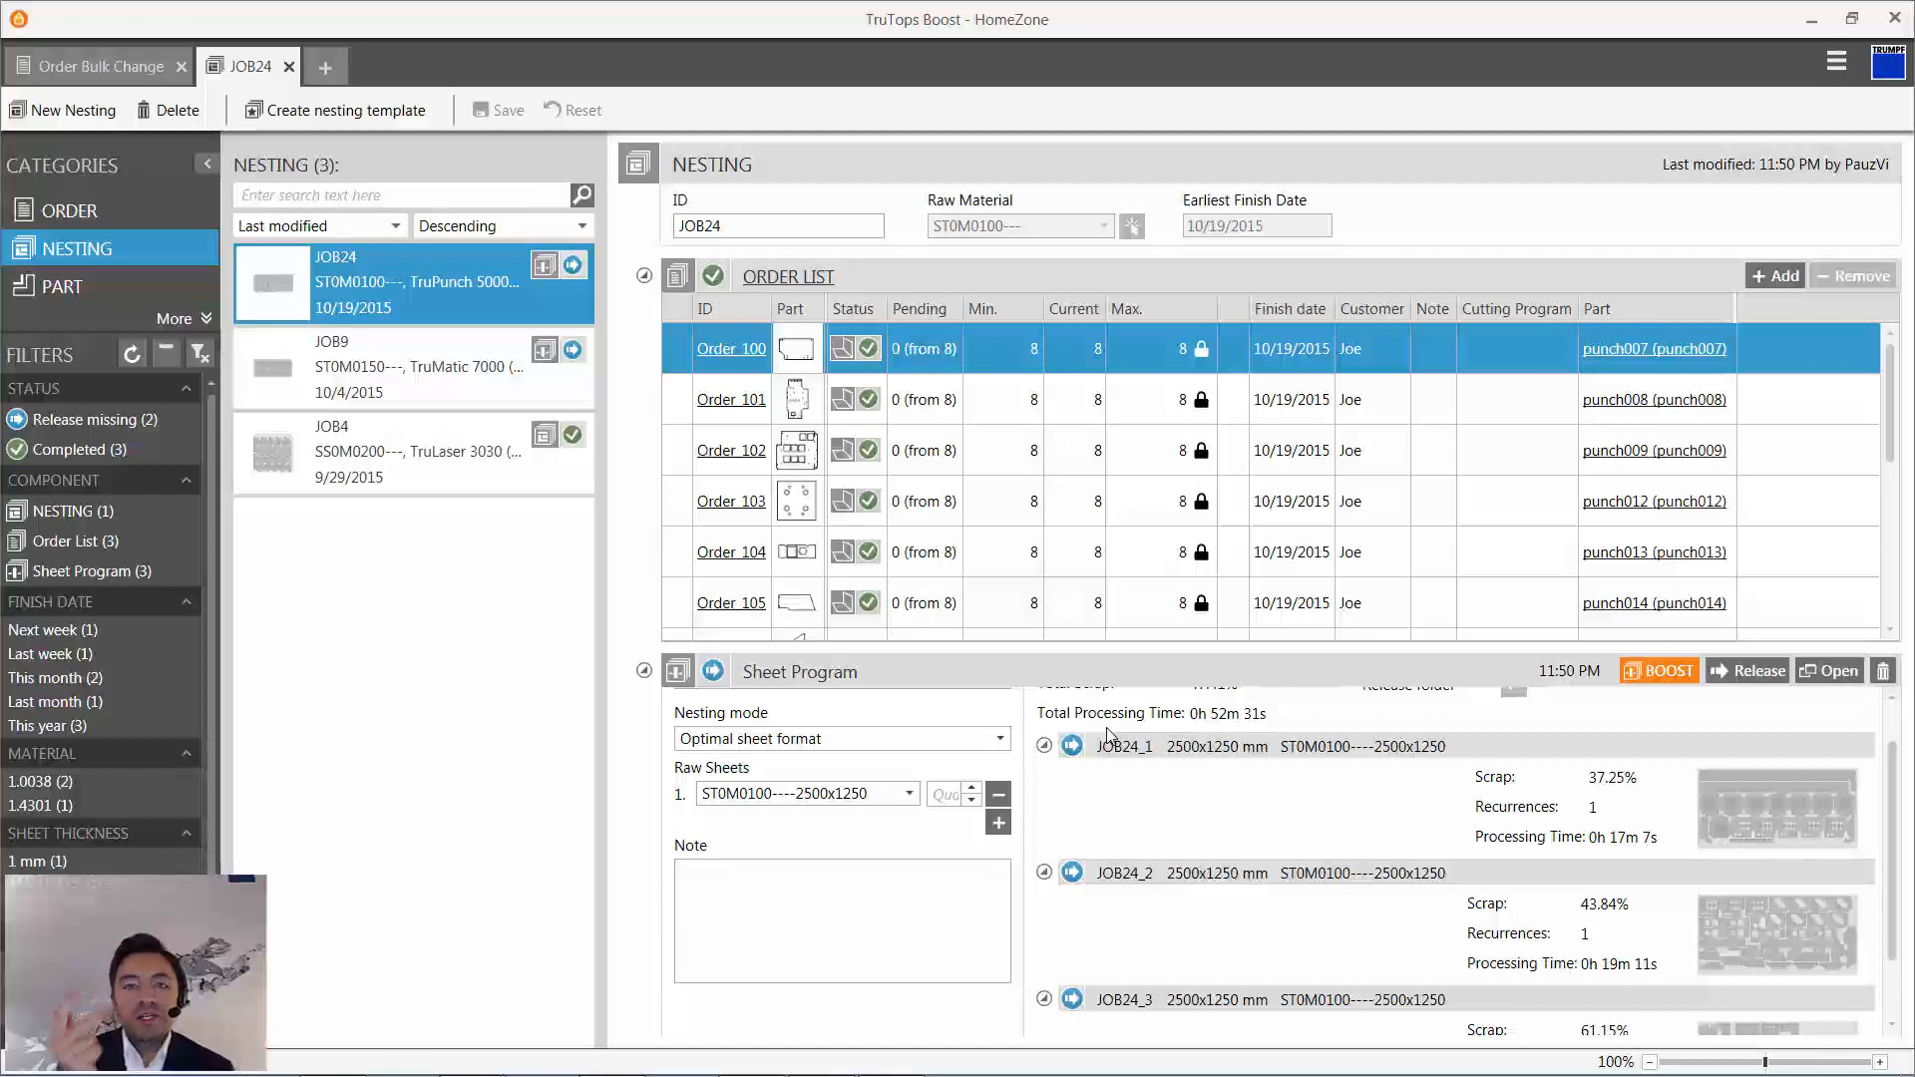
- Release the sheet program of JOB24 after checking its sheets, and withdraw the release again
scroll(1380, 921, down, 1)
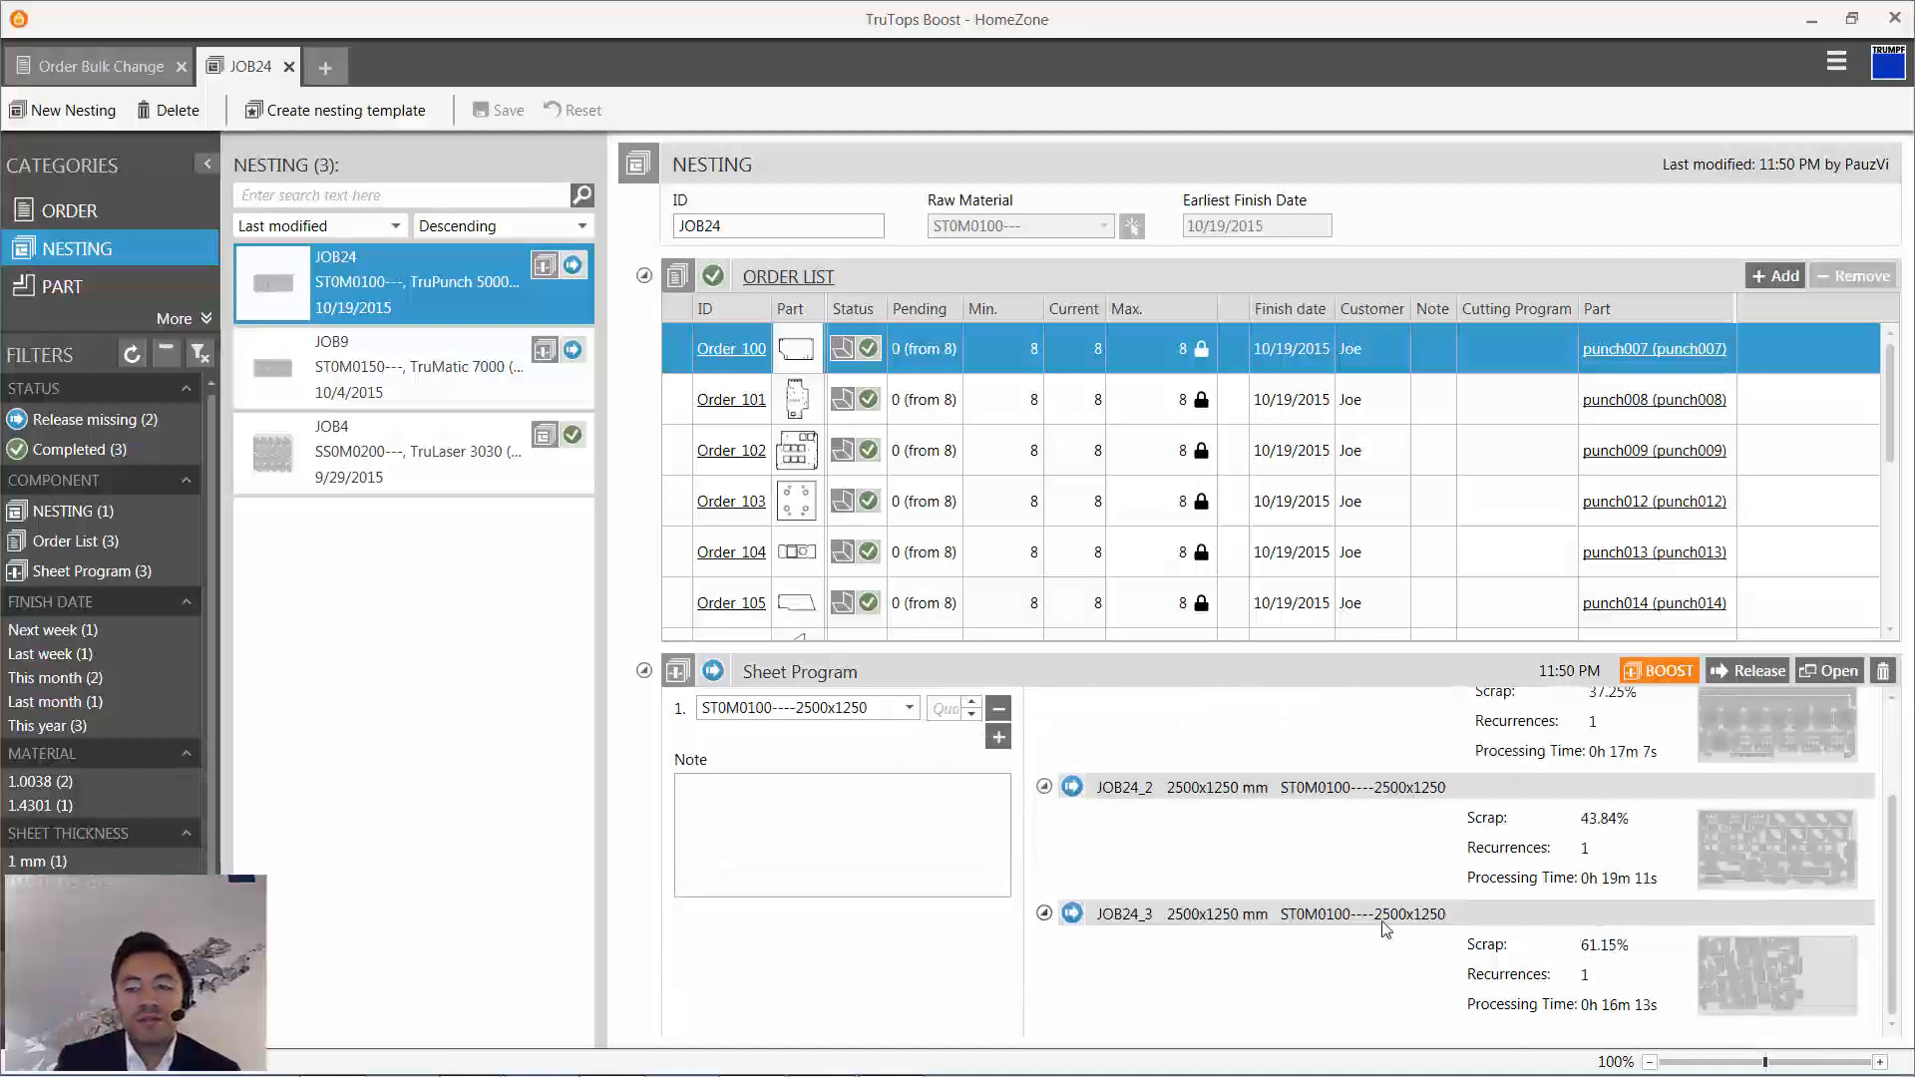
scroll(1381, 918, up, 3)
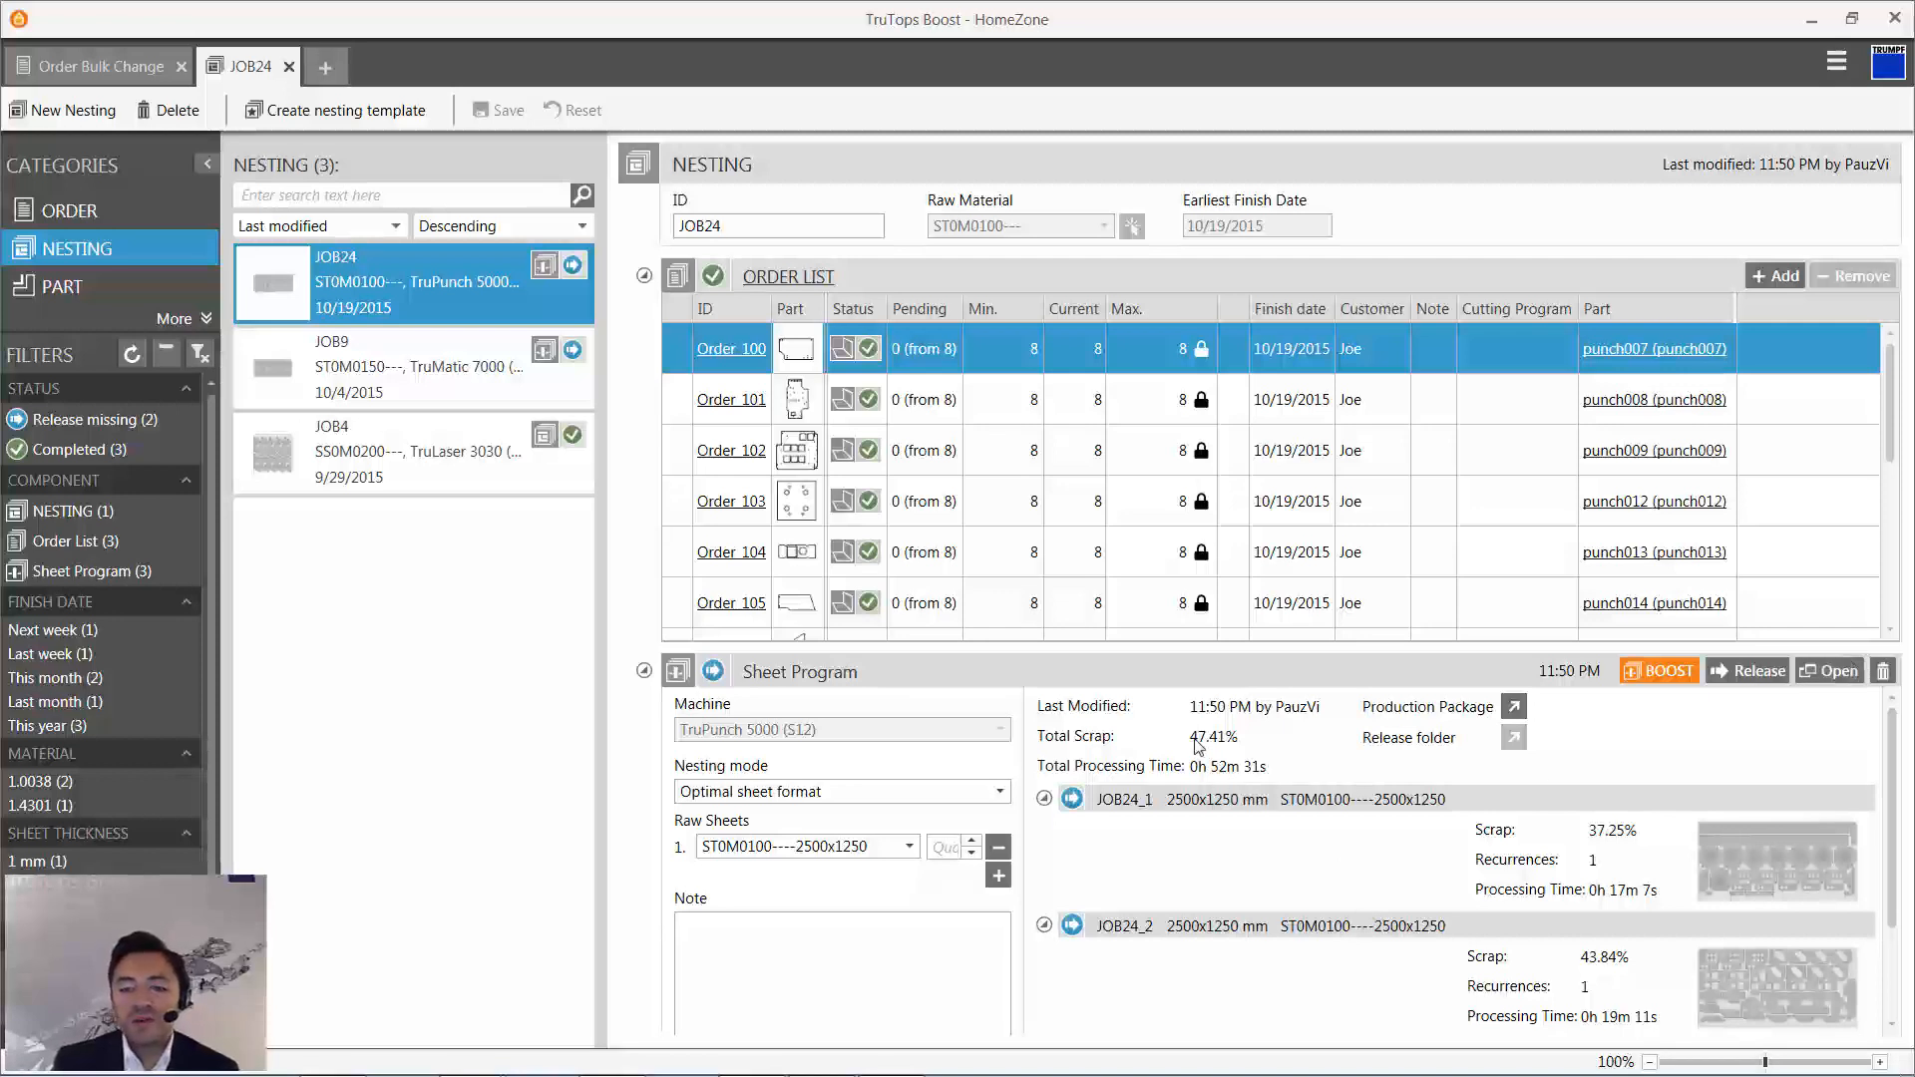
scroll(1688, 961, down, 1)
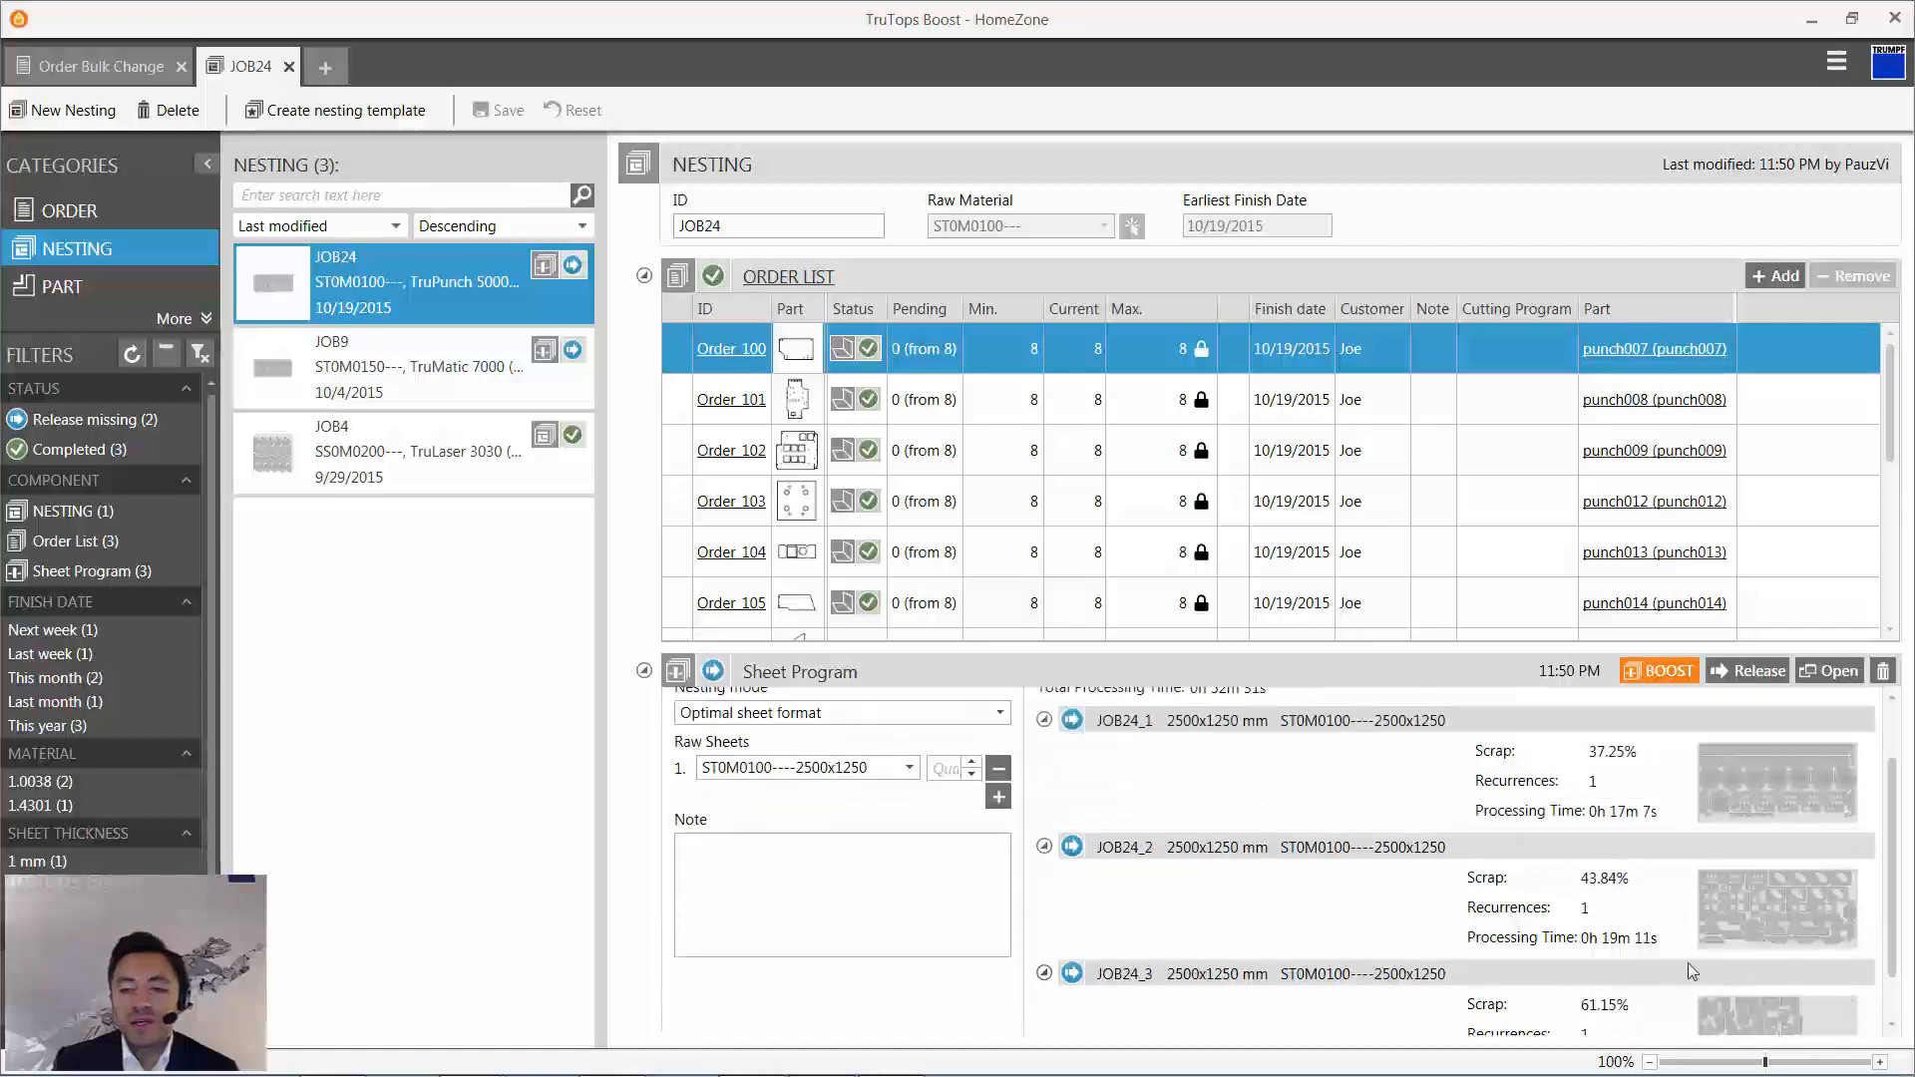
scroll(1687, 961, up, 1)
click(1749, 670)
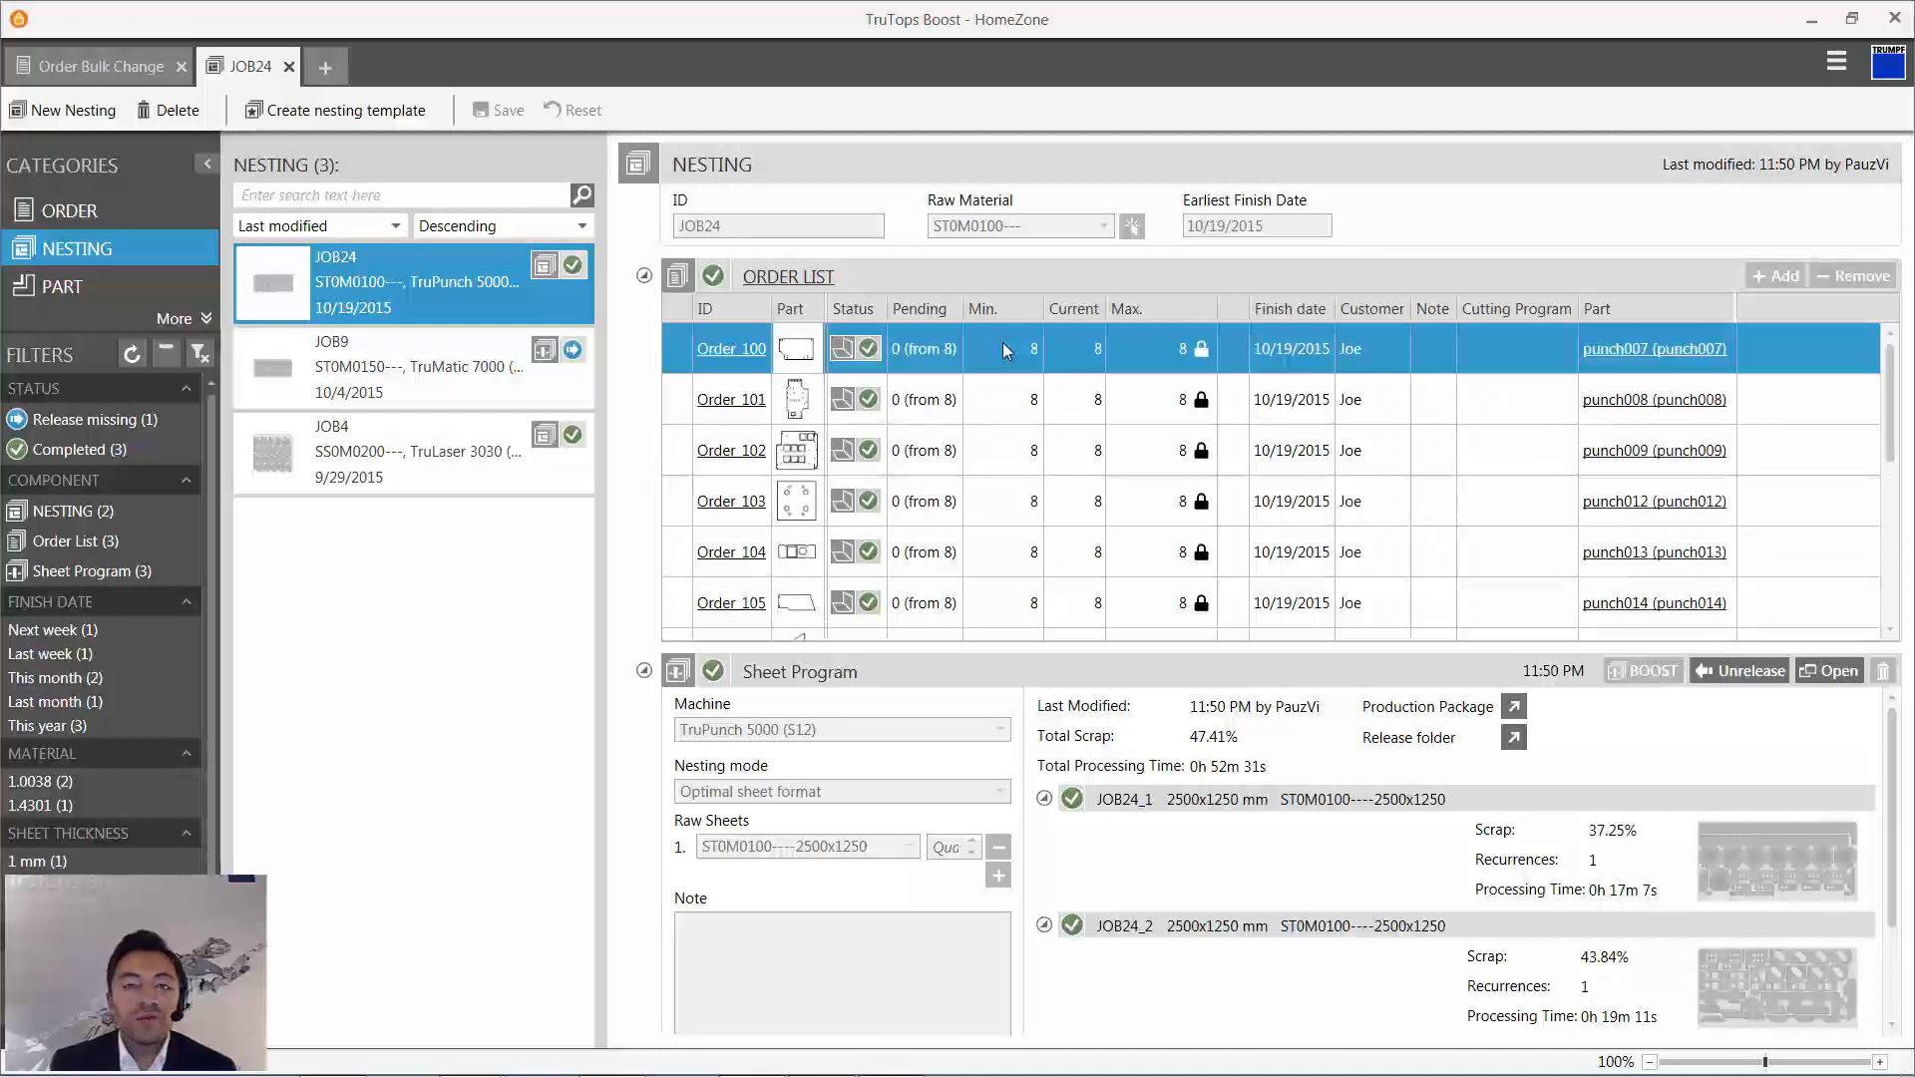
click(1742, 668)
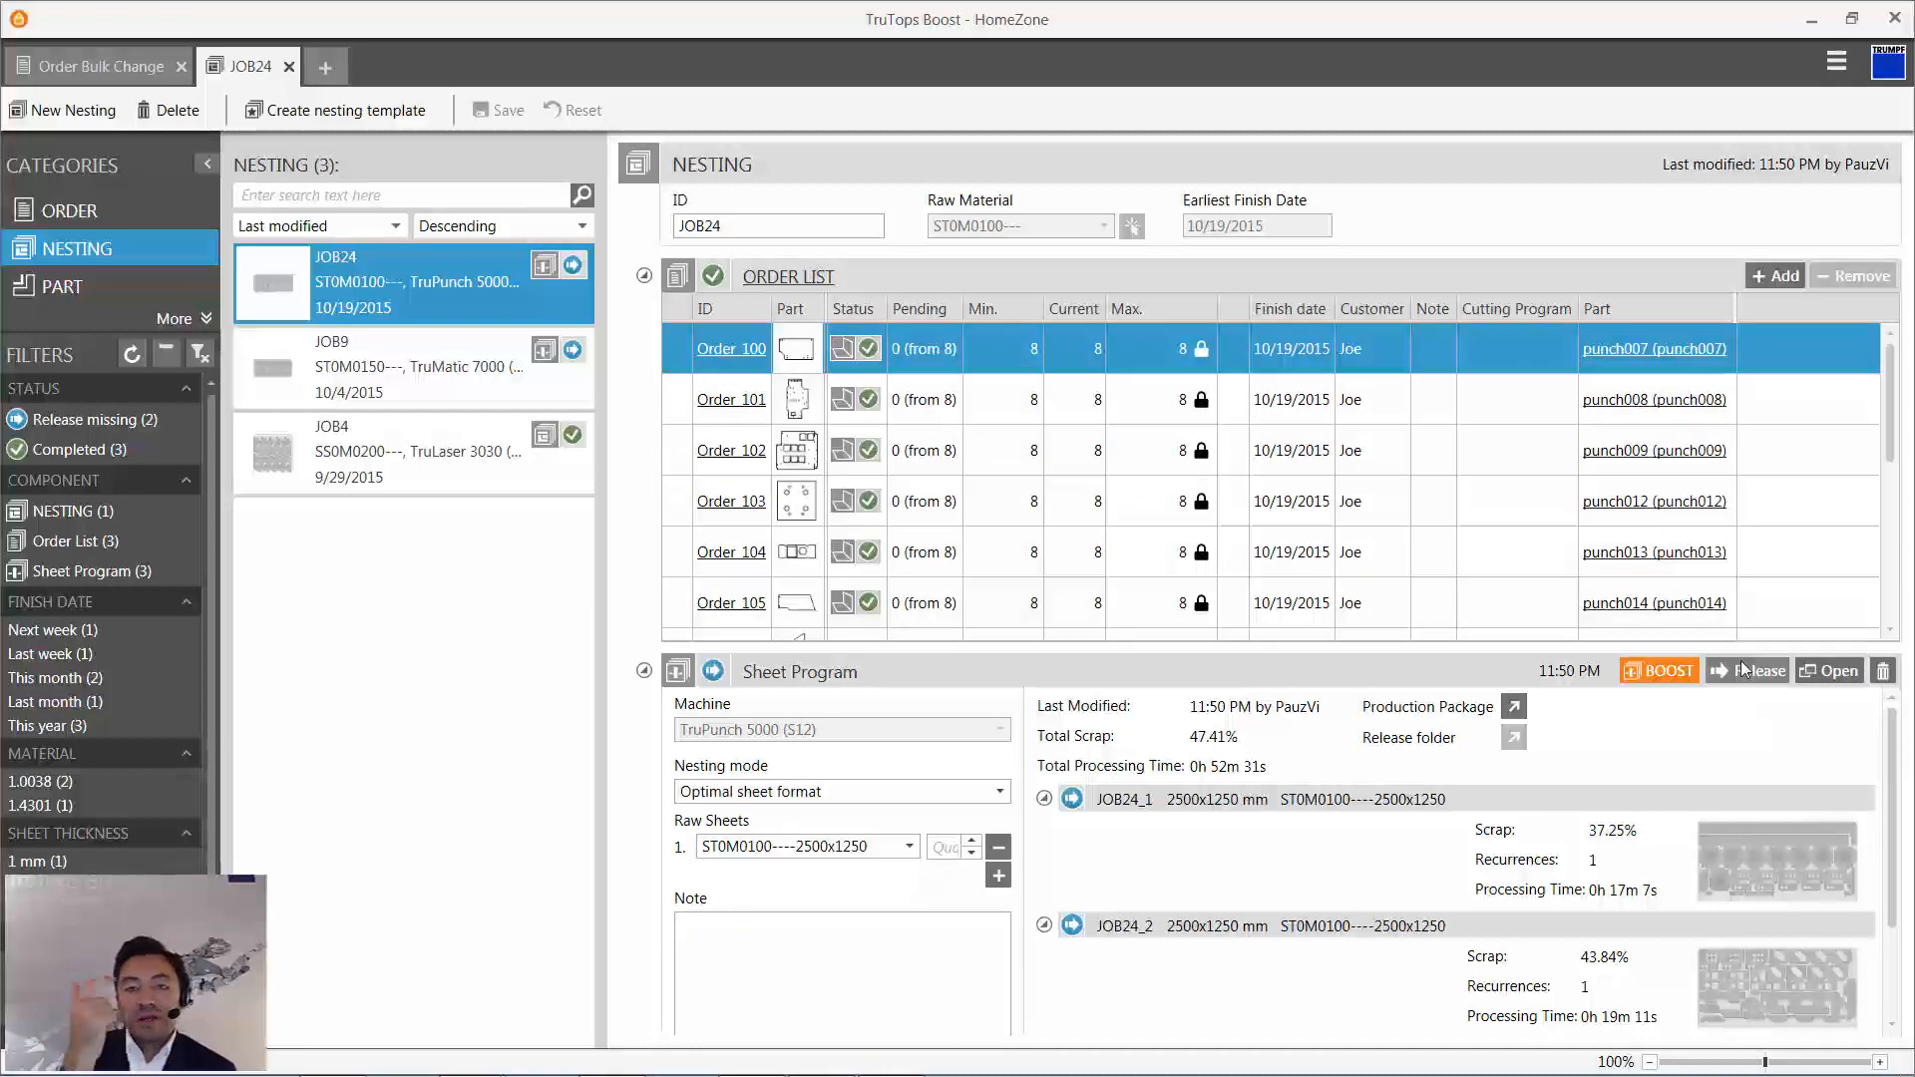
- Reopen the JOB24 sheet program in TruTops Boost Cut and show the complete layout of sheet 1
click(1825, 670)
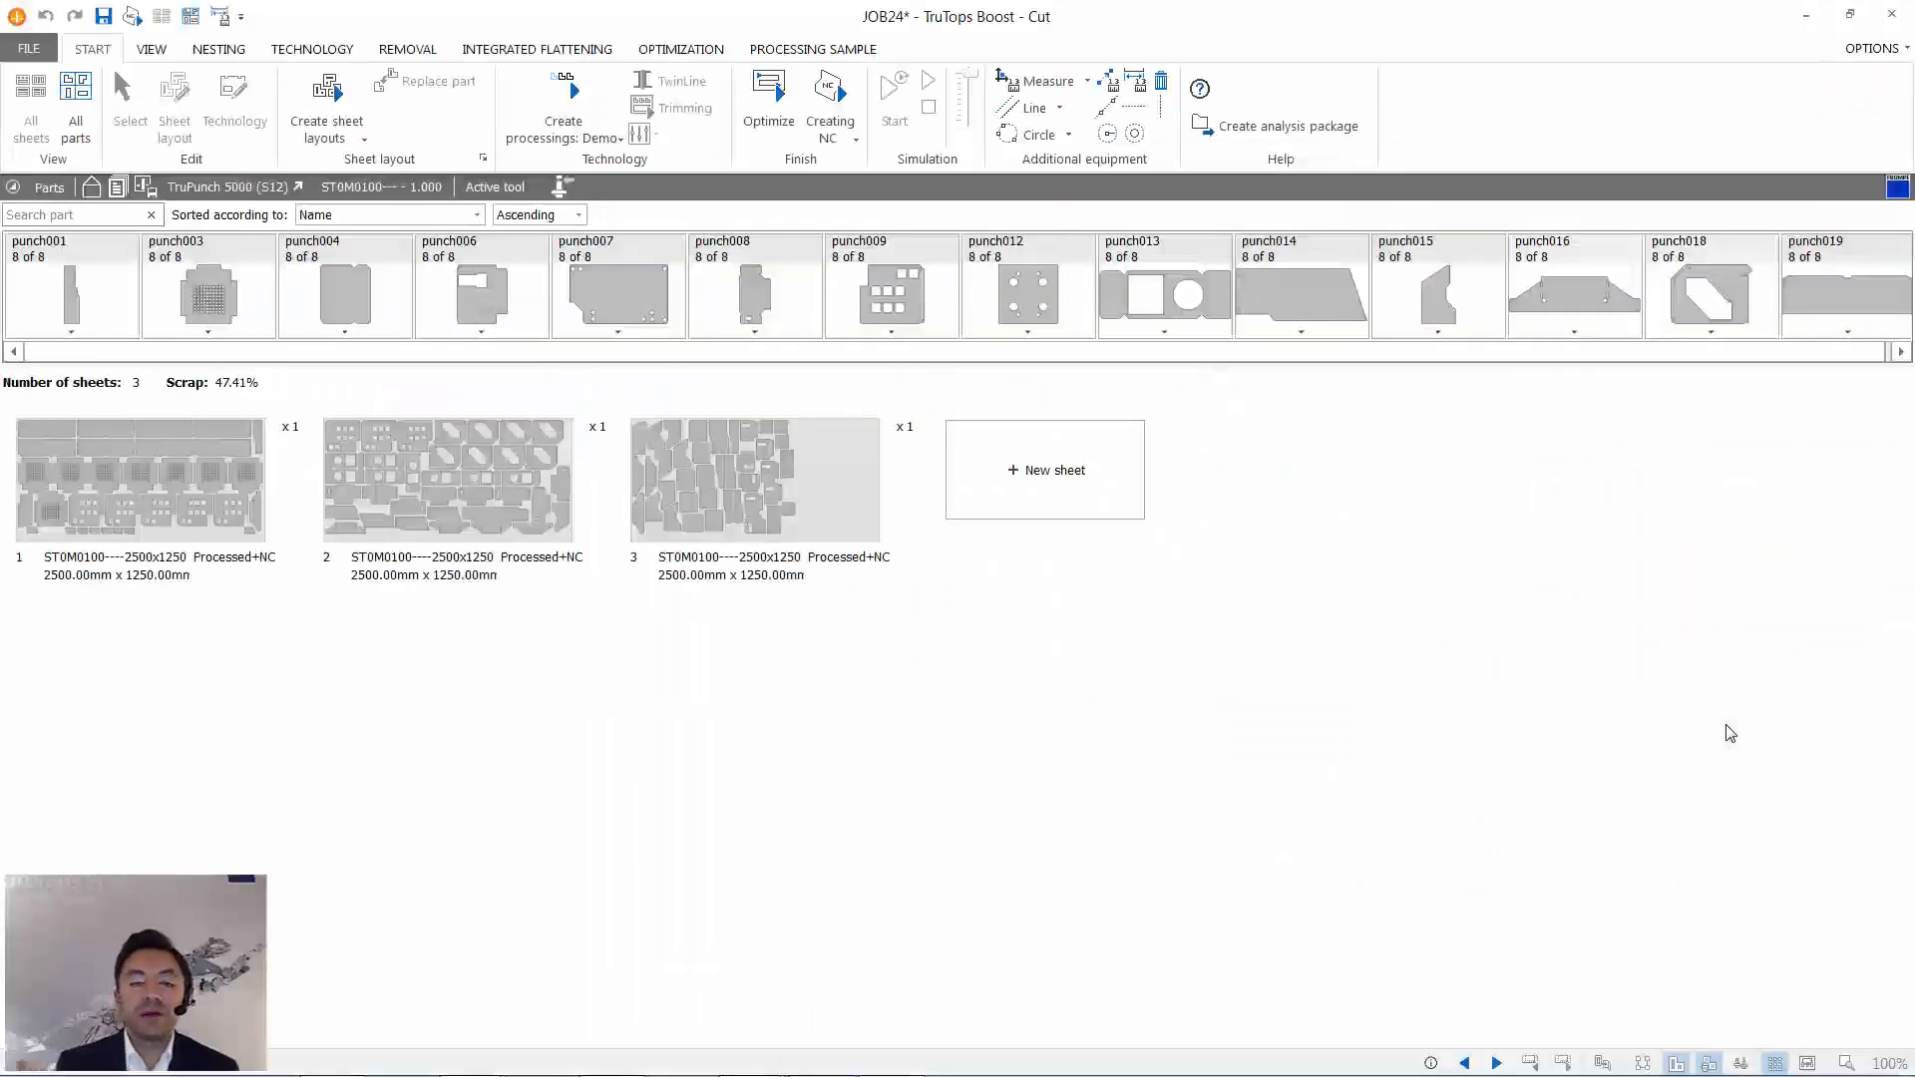
double_click(140, 462)
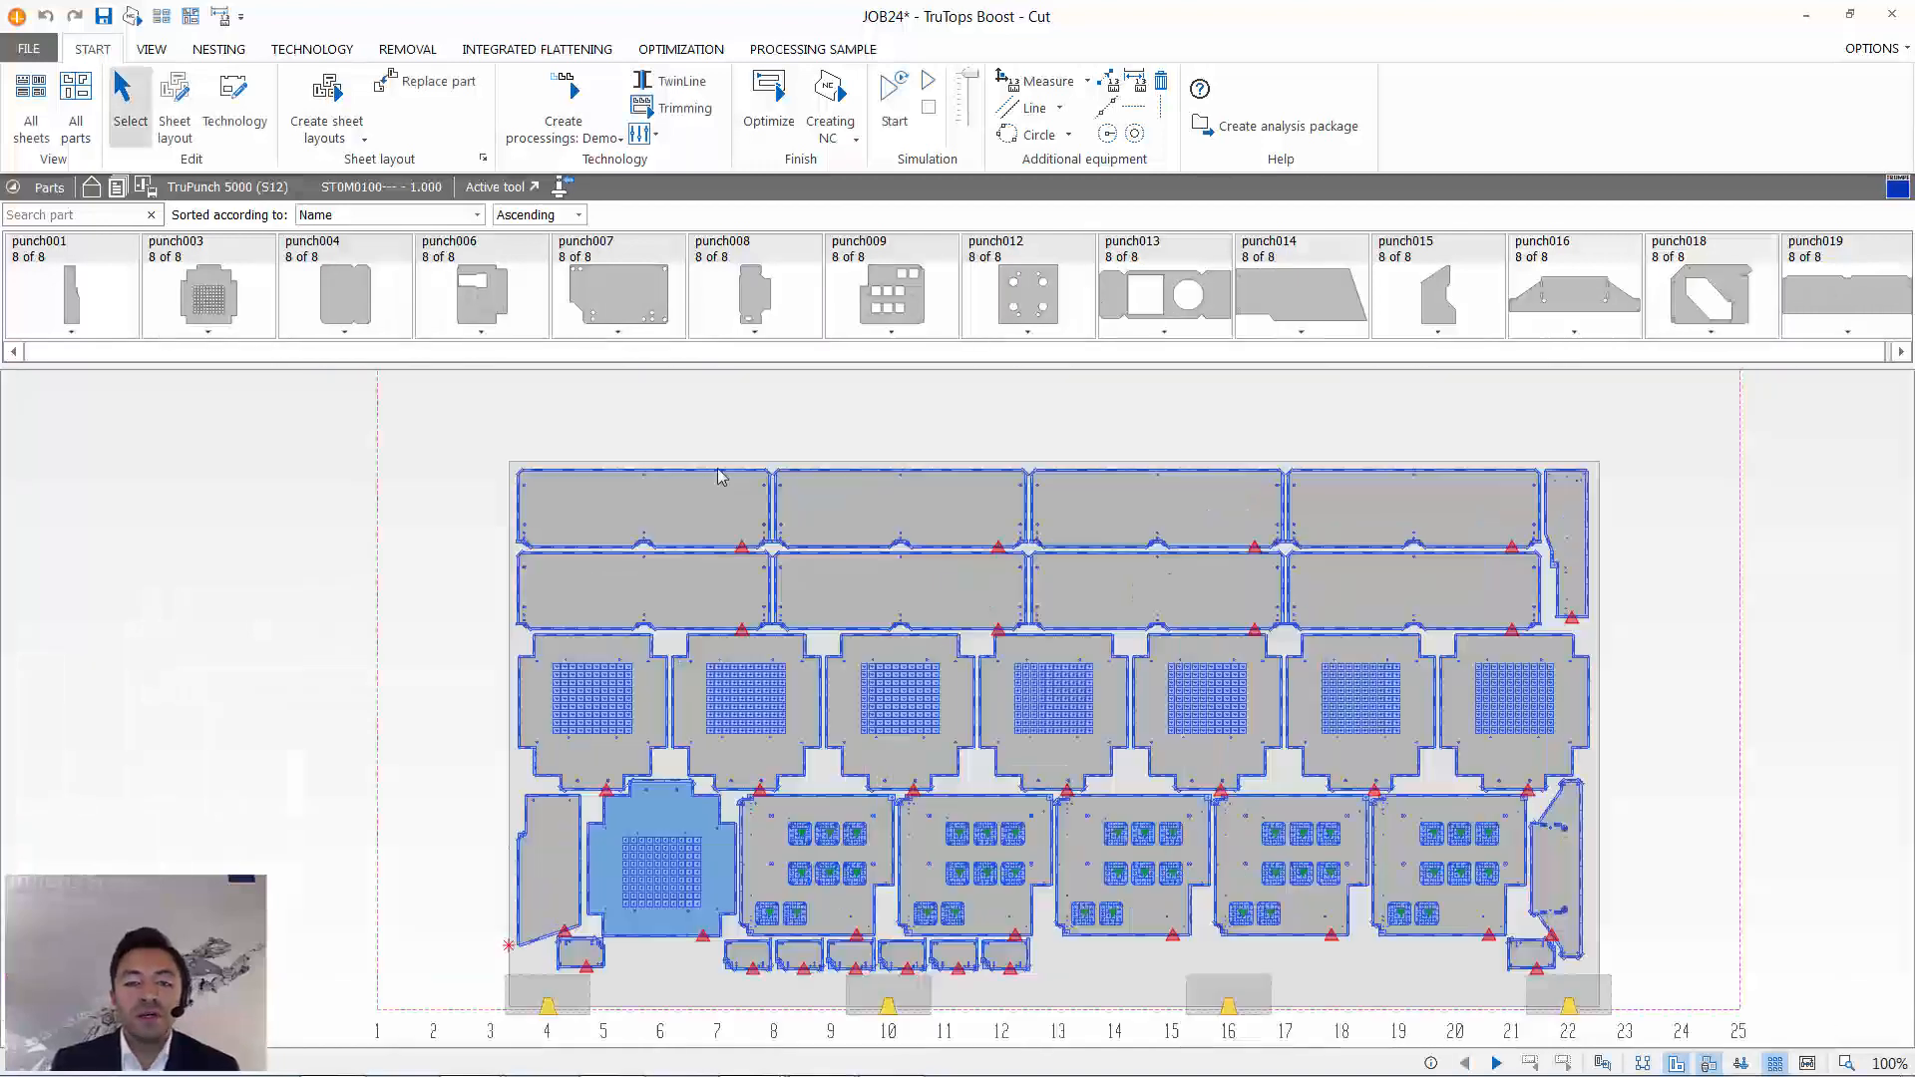
scroll(723, 476, down, 1)
scroll(1157, 841, down, 1)
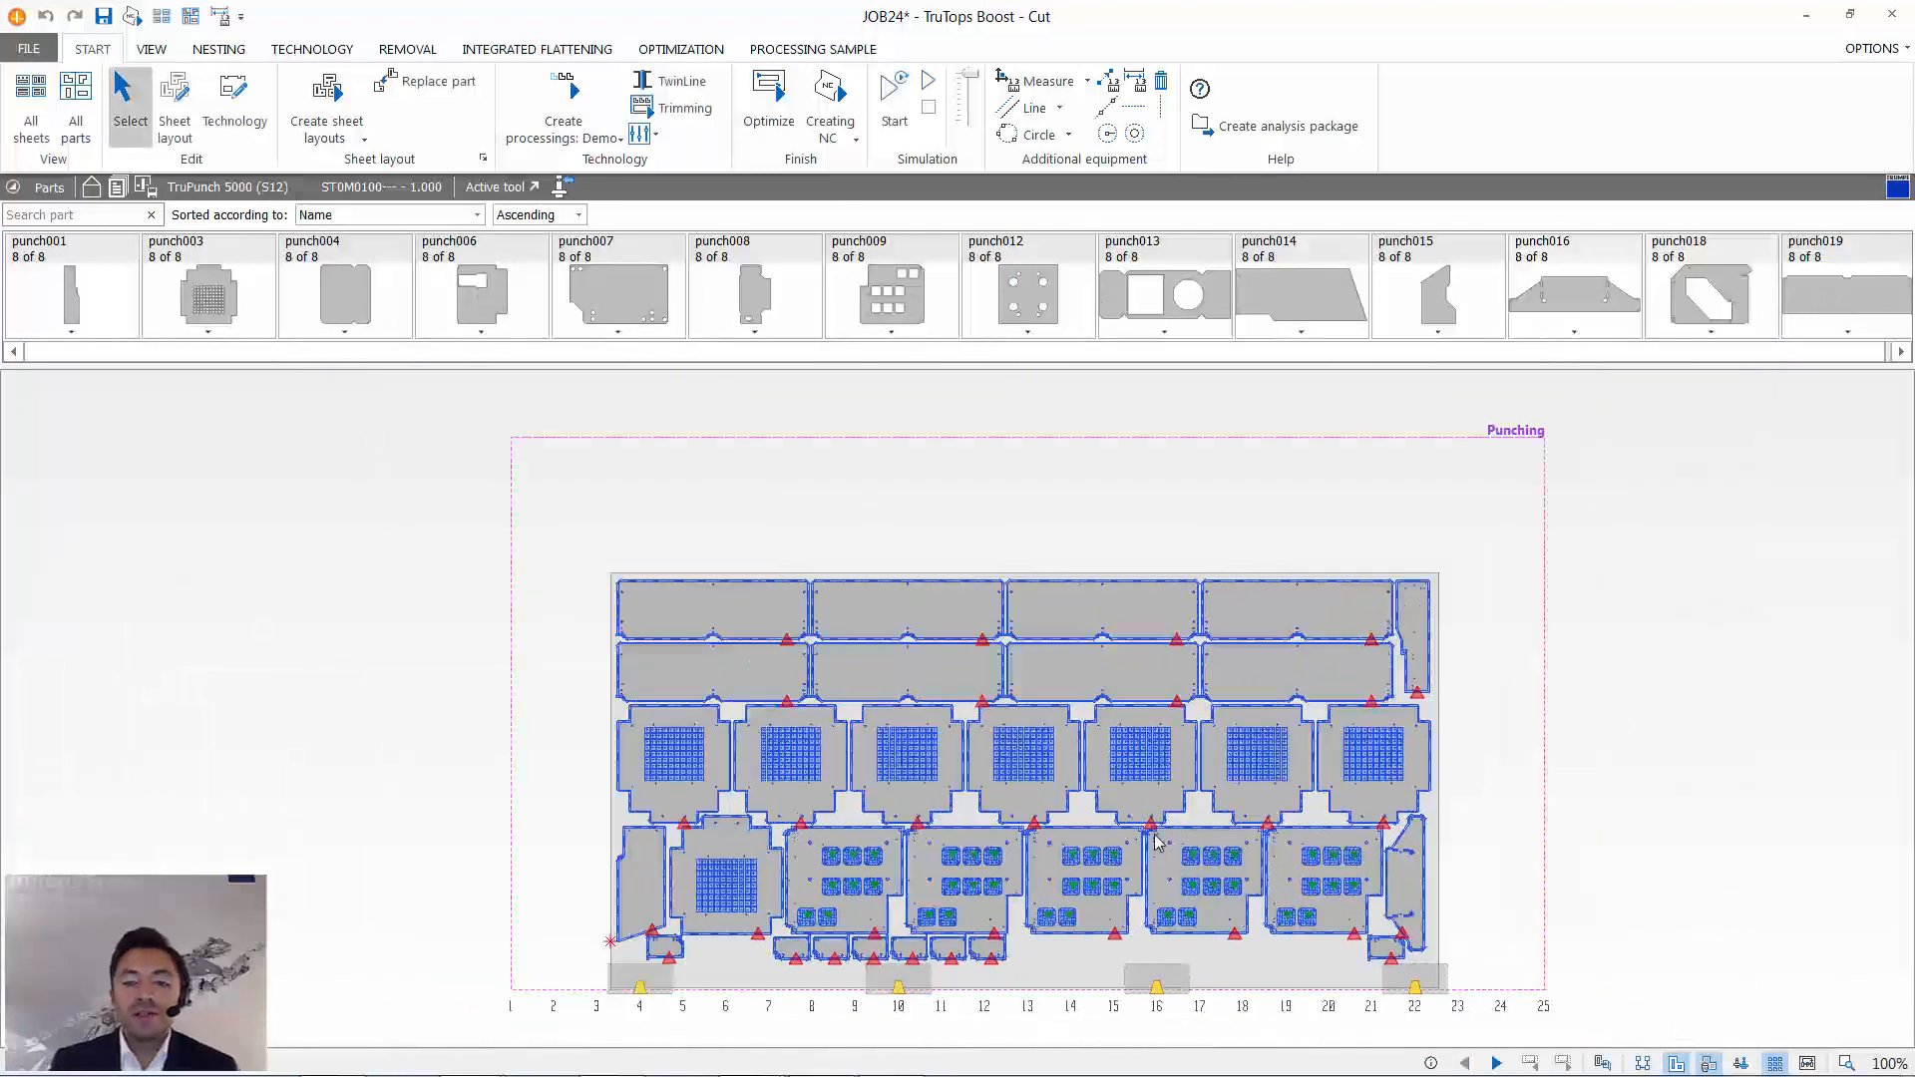
scroll(1157, 841, up, 1)
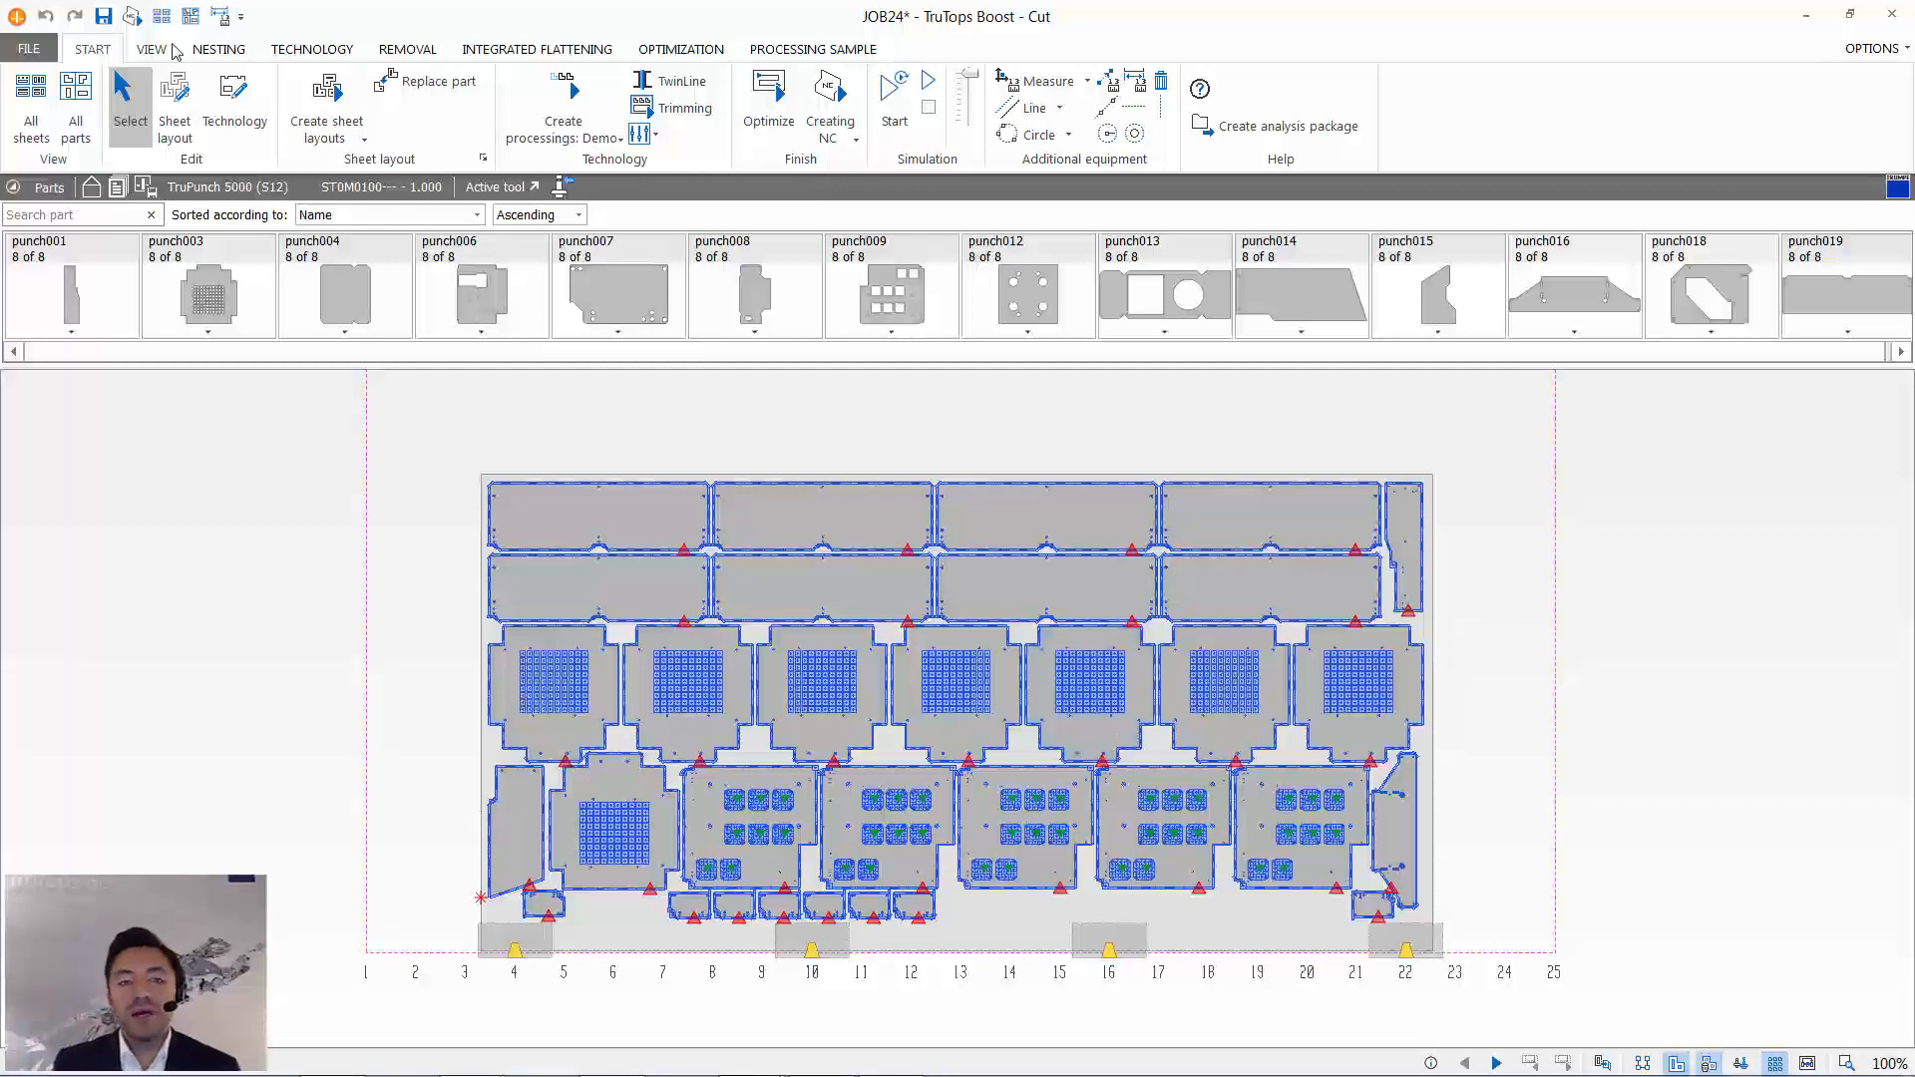
- Highlight all punch003 parts placed on sheet 1 and look closely at the clamp area
drag(160, 351, 581, 357)
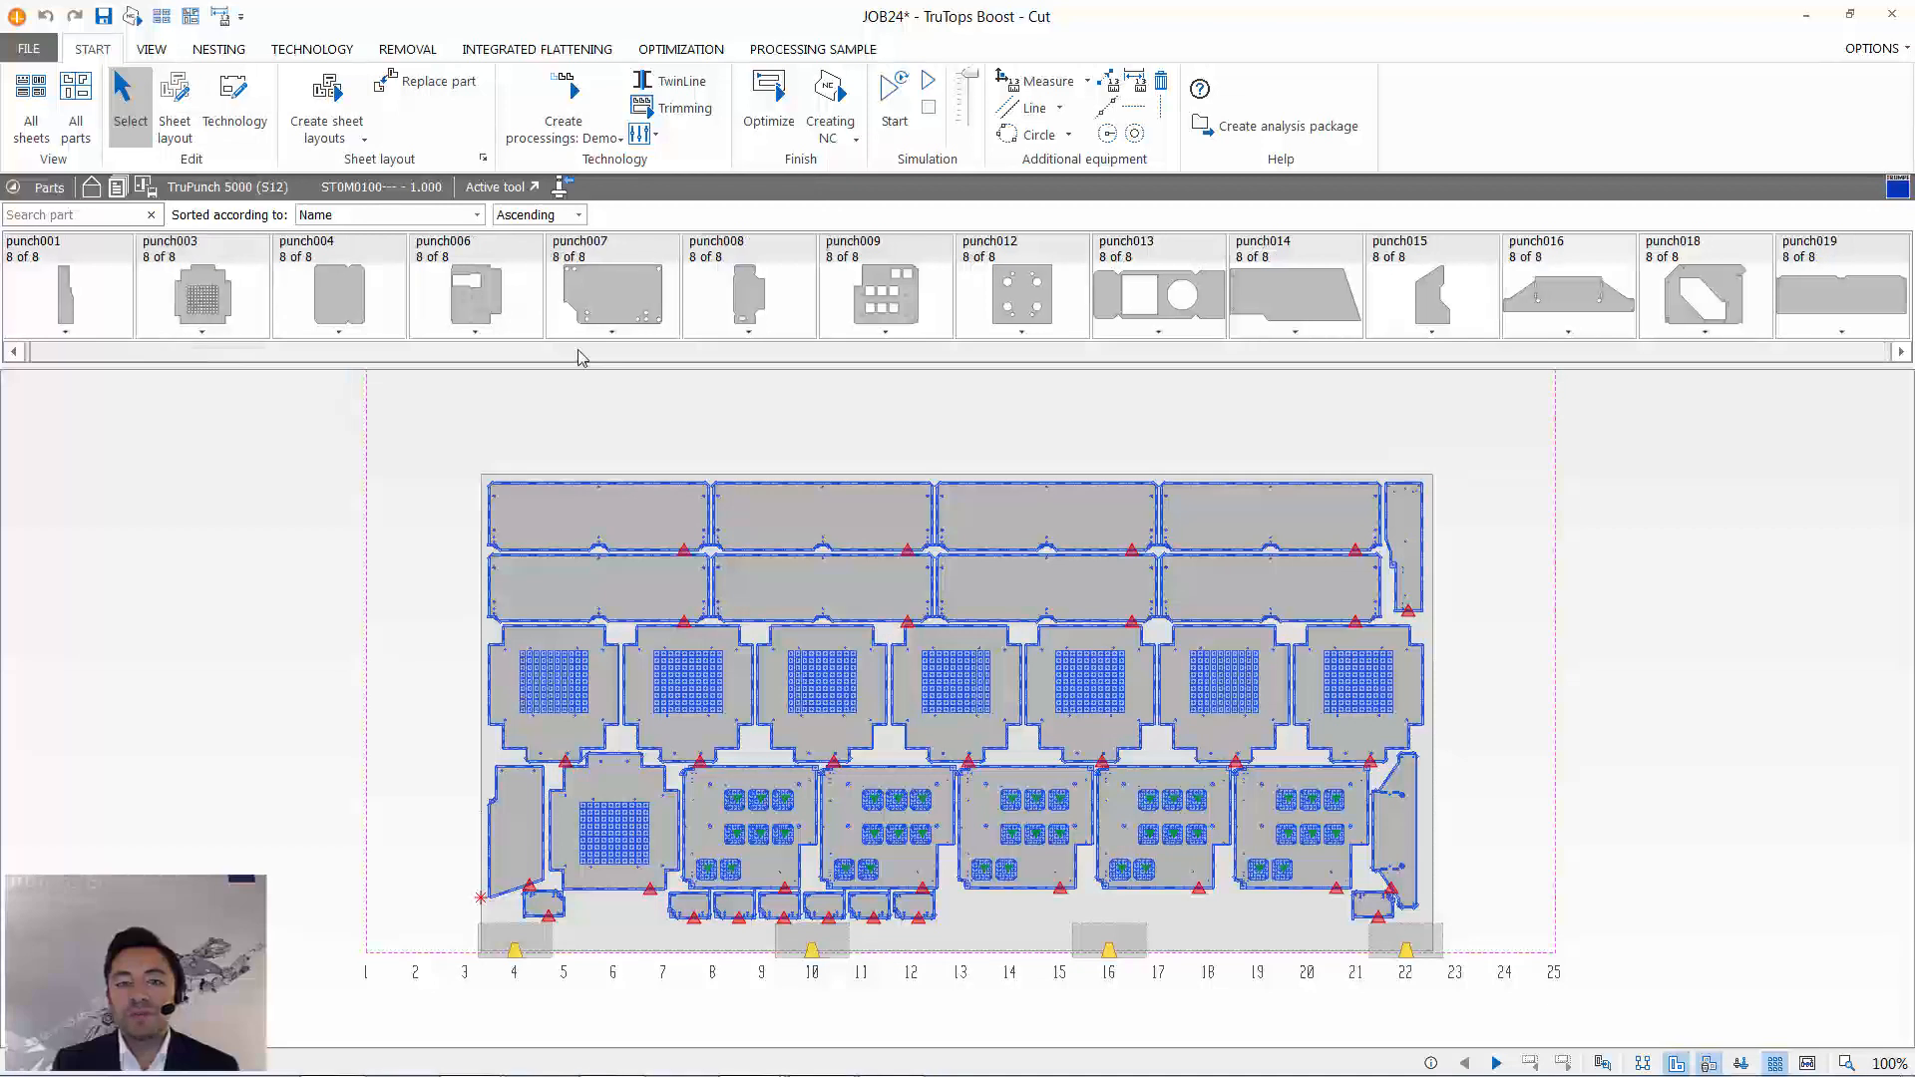
click(327, 296)
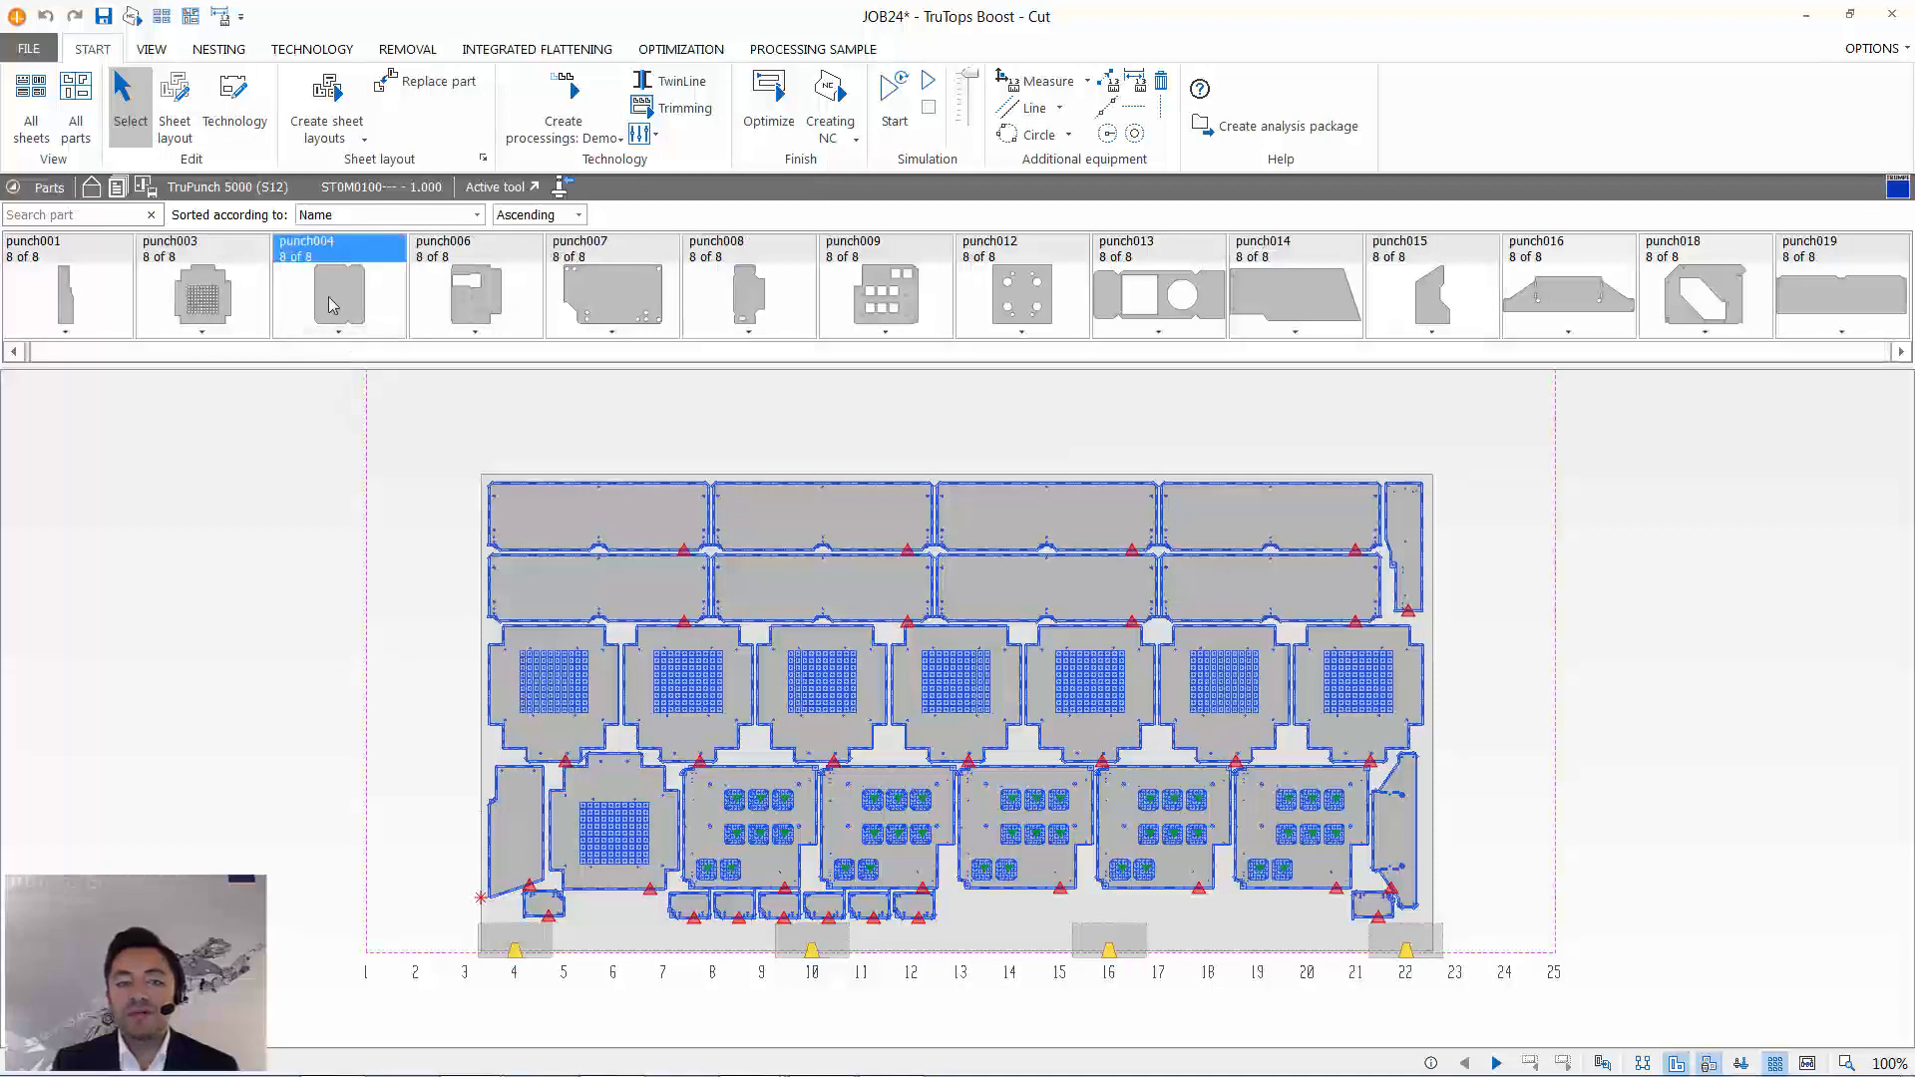
click(212, 292)
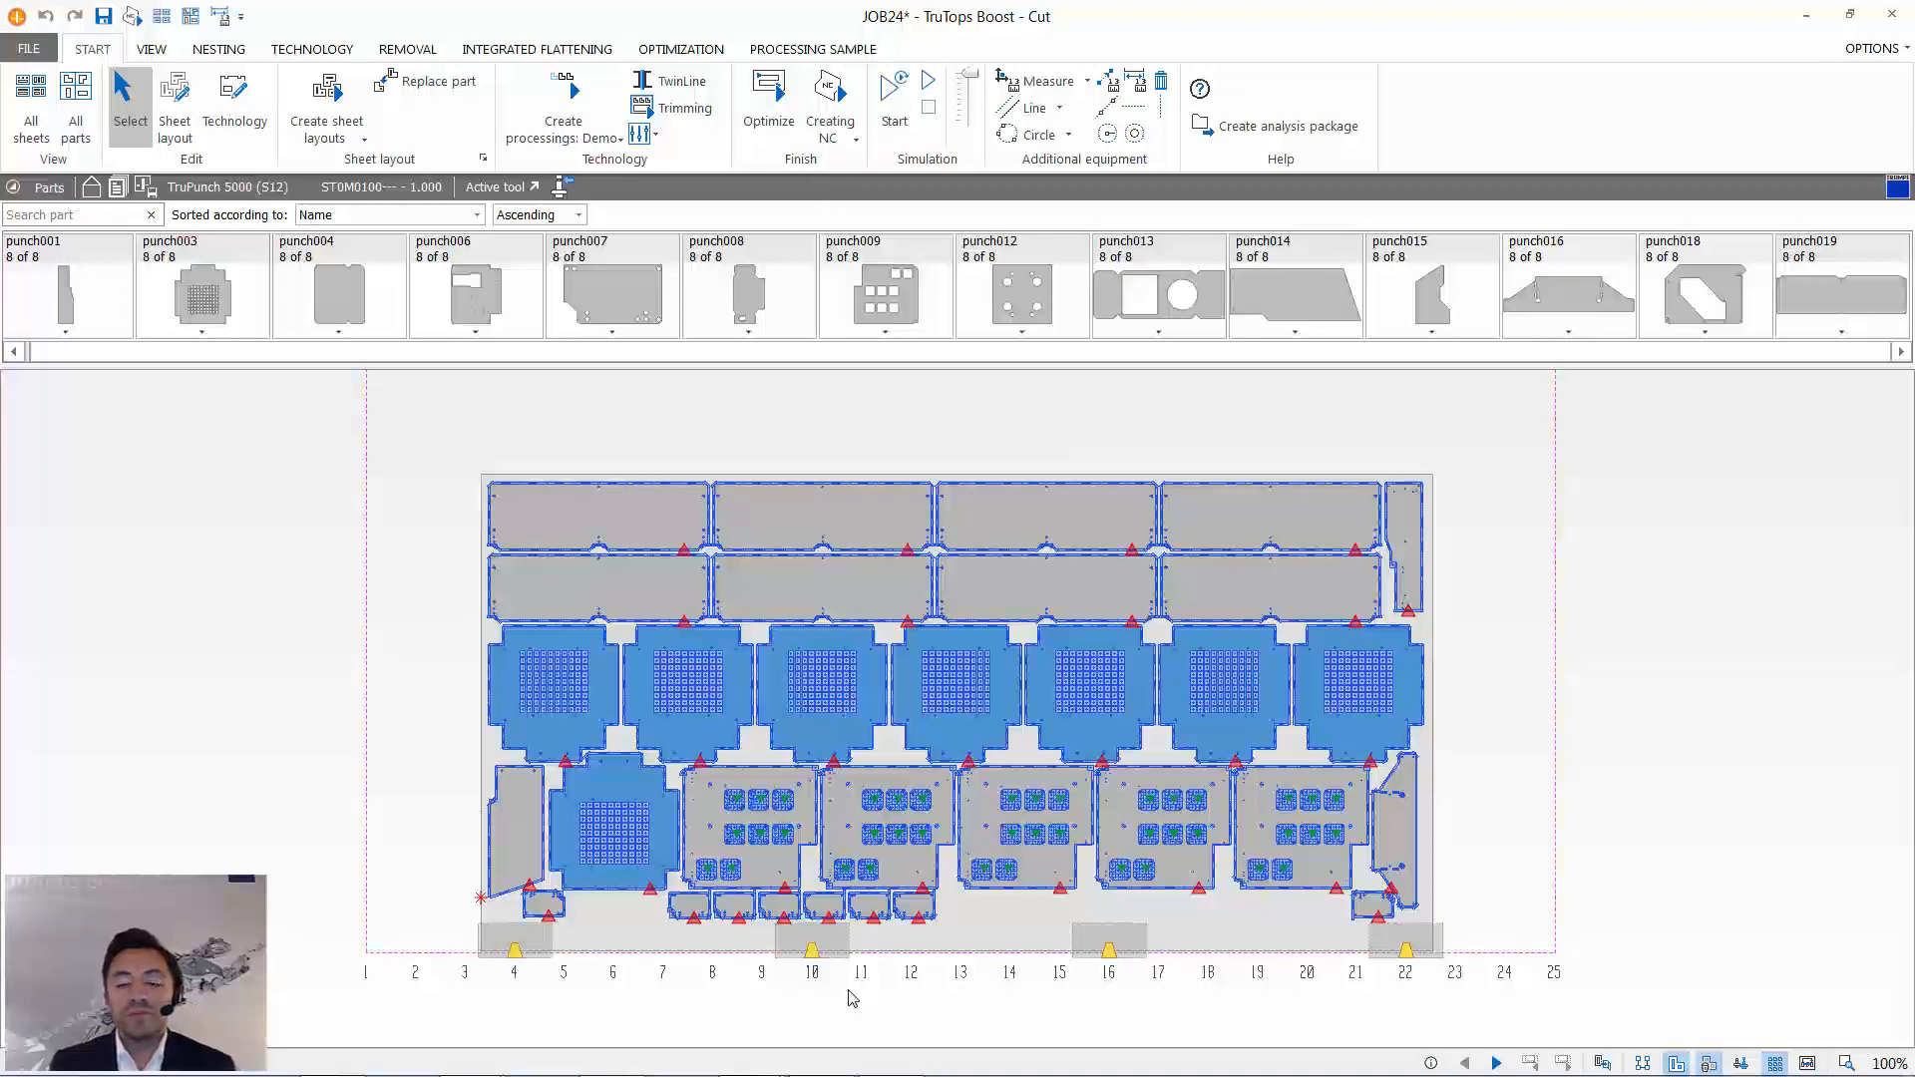
scroll(849, 997, up, 5)
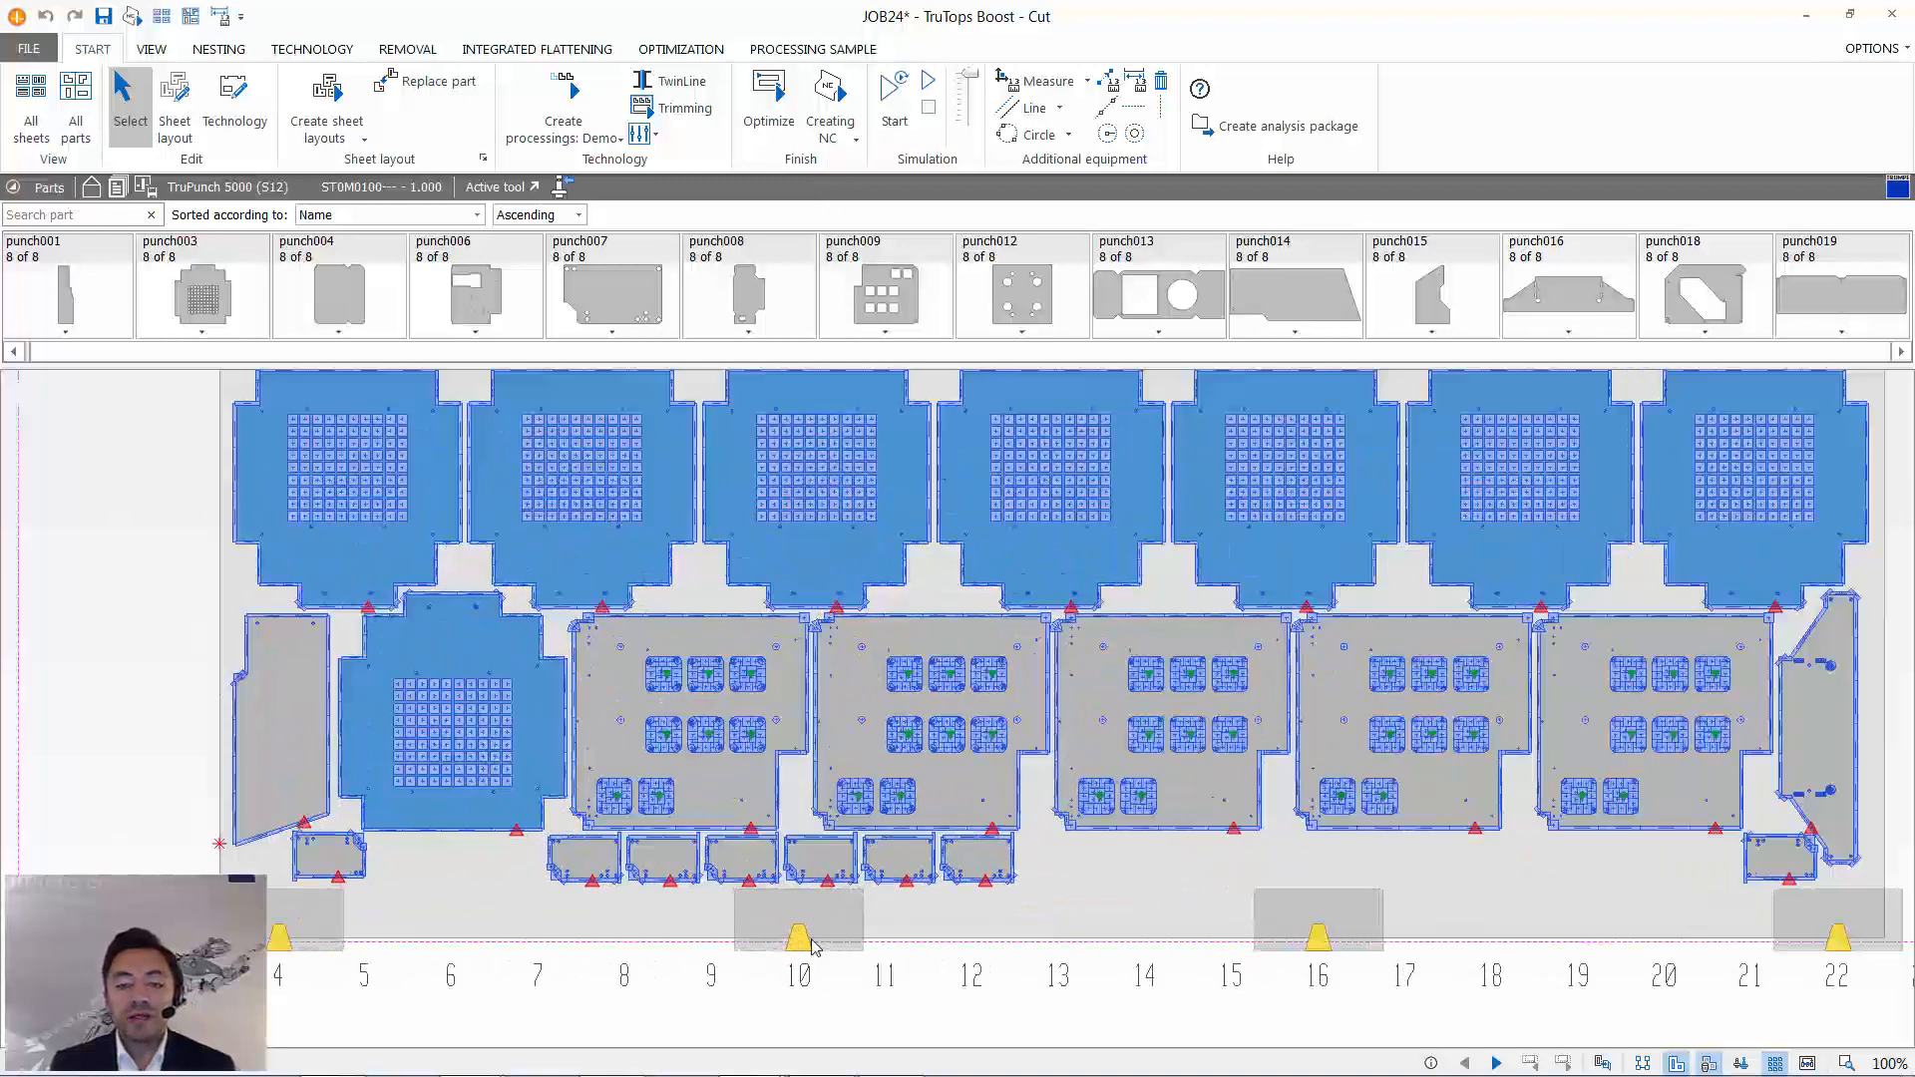
- Move the sheet clamp at position 16 to position 18, clear of the parts at the lower sheet edge
scroll(810, 948, up, 3)
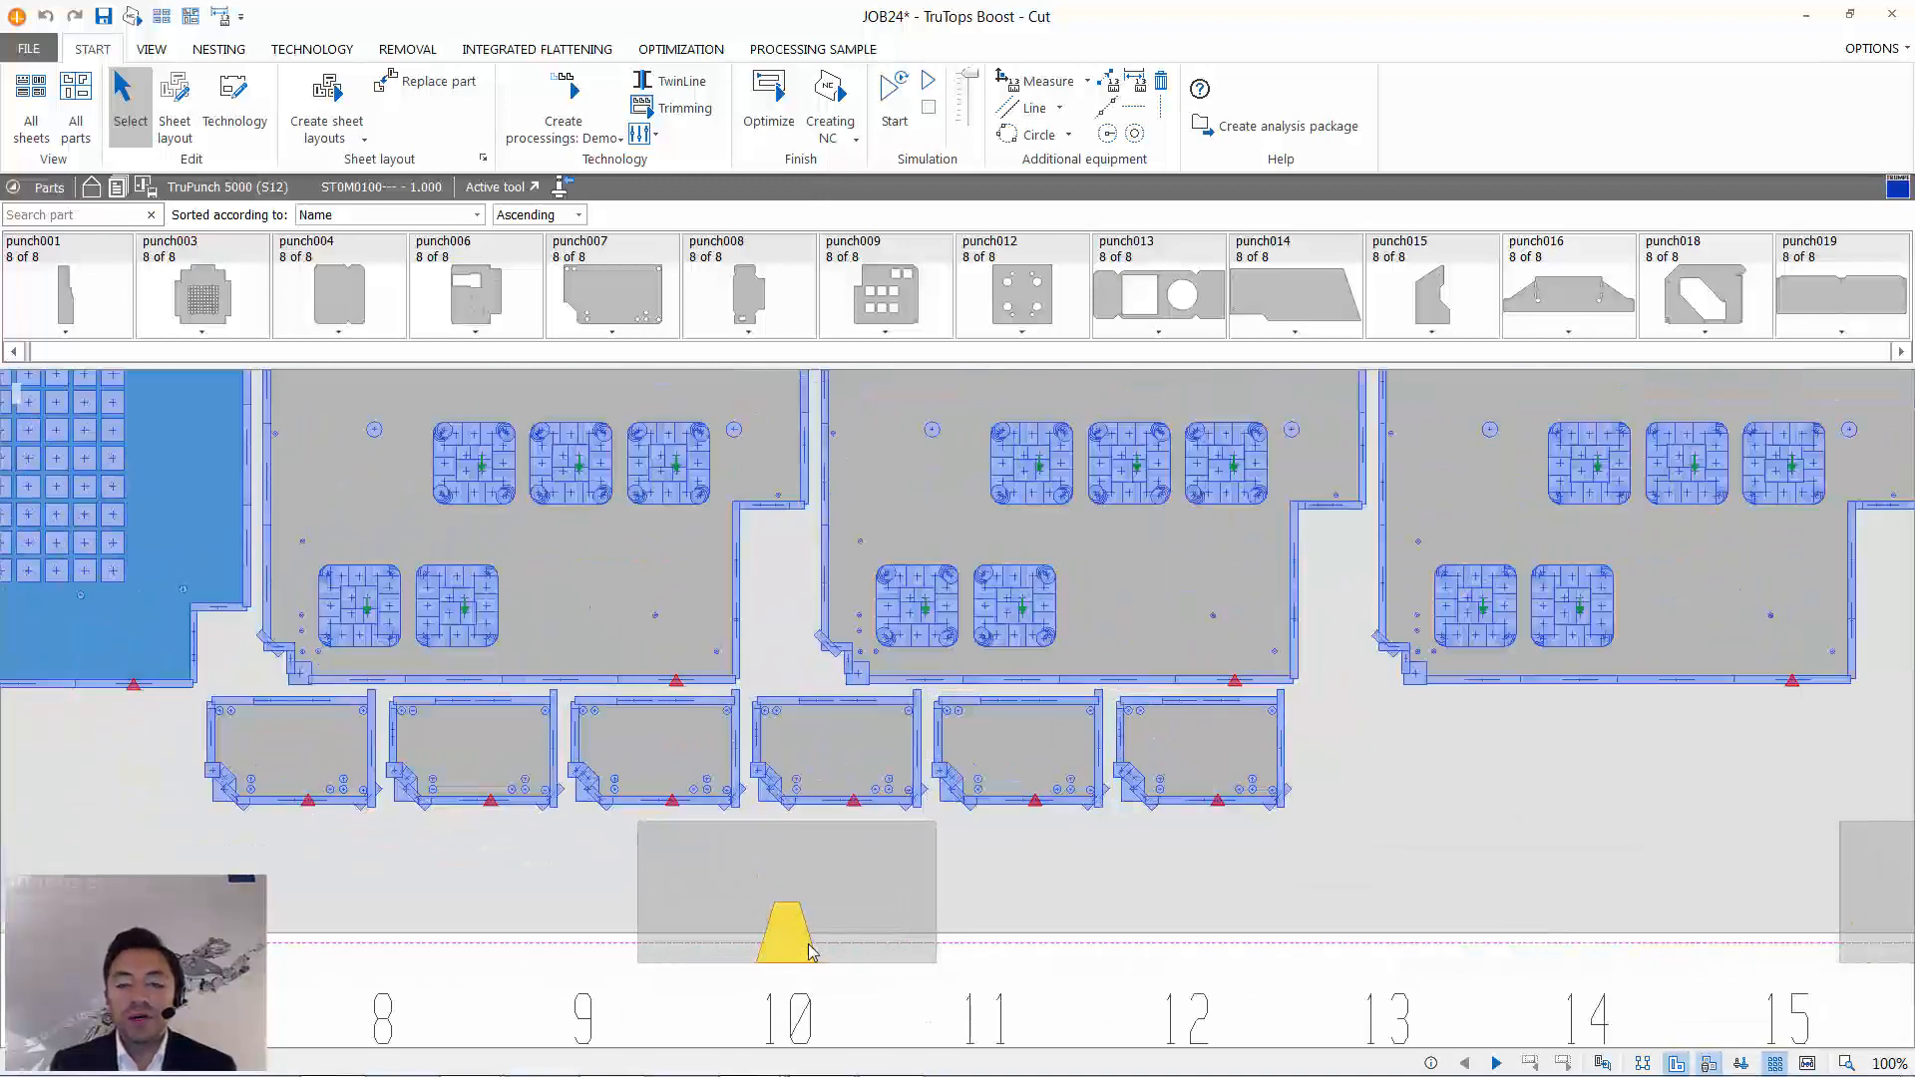
scroll(798, 948, up, 2)
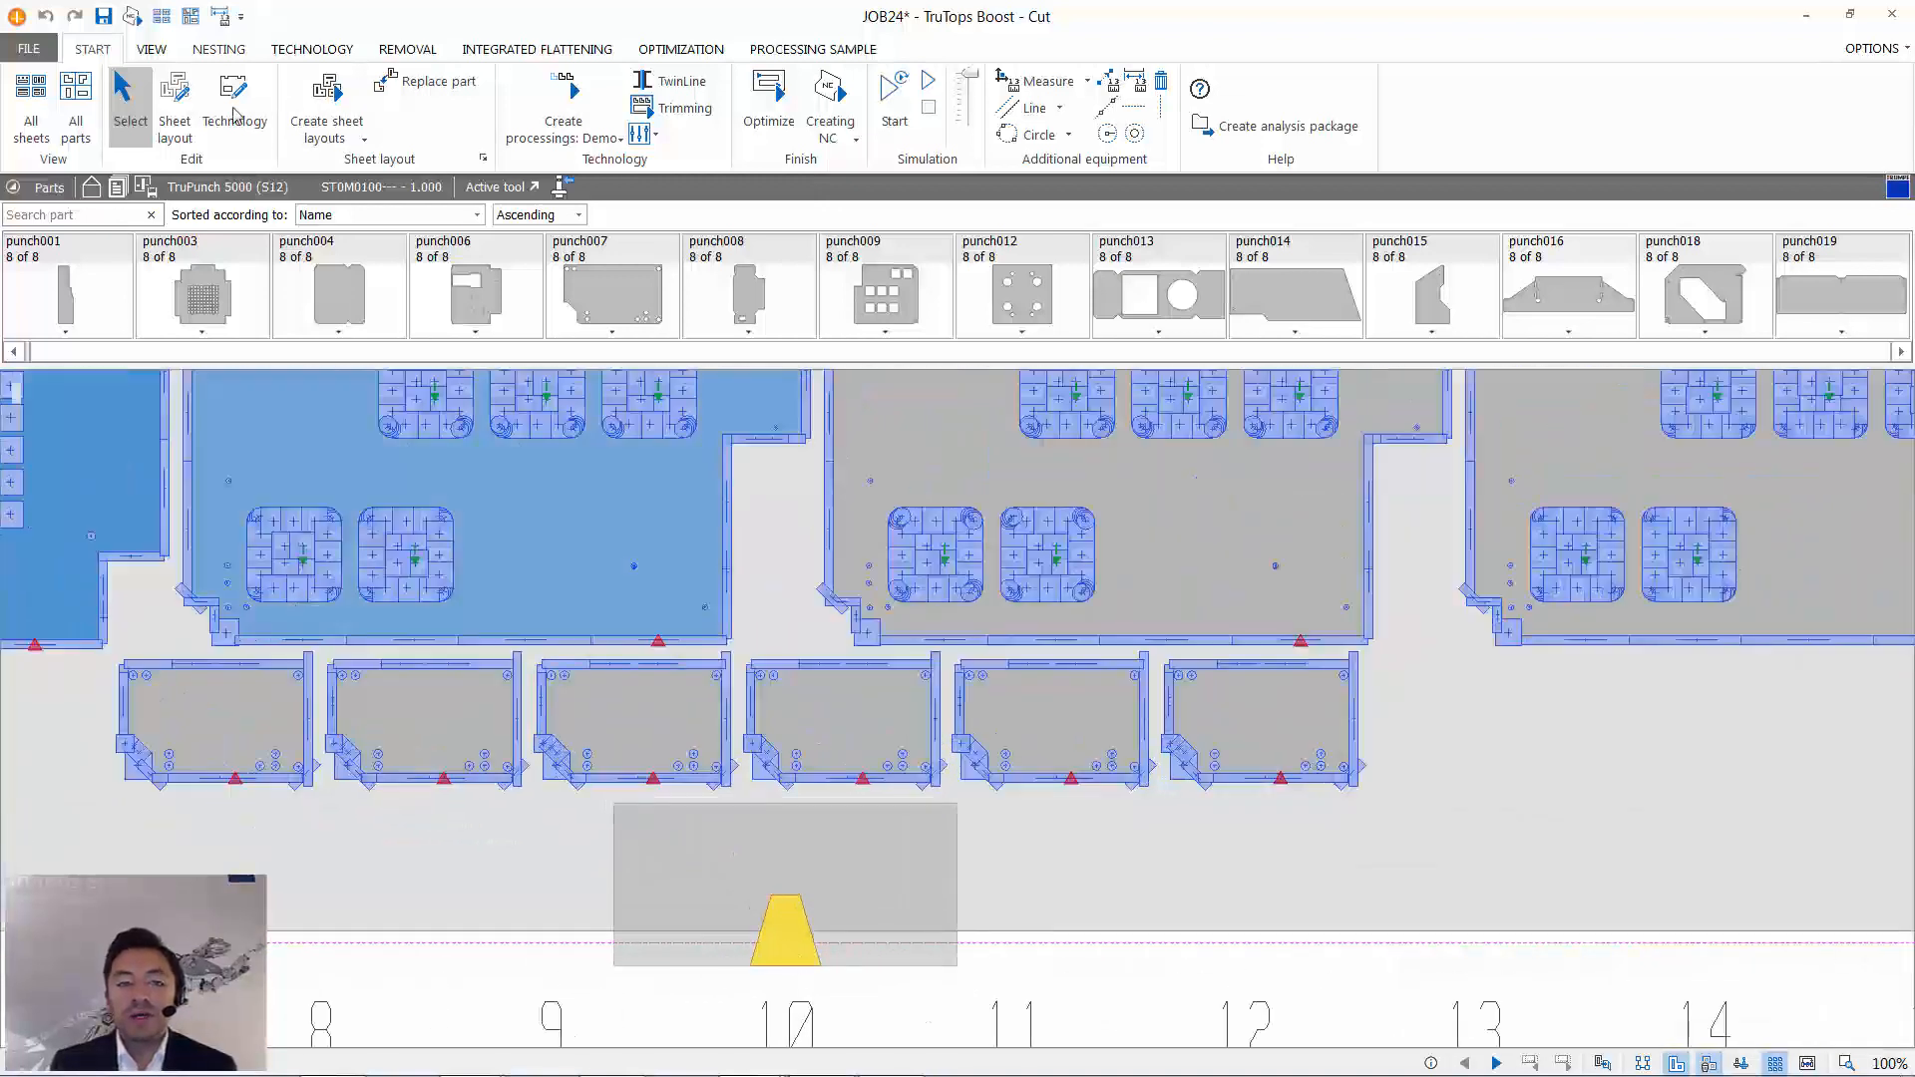
scroll(1137, 960, down, 5)
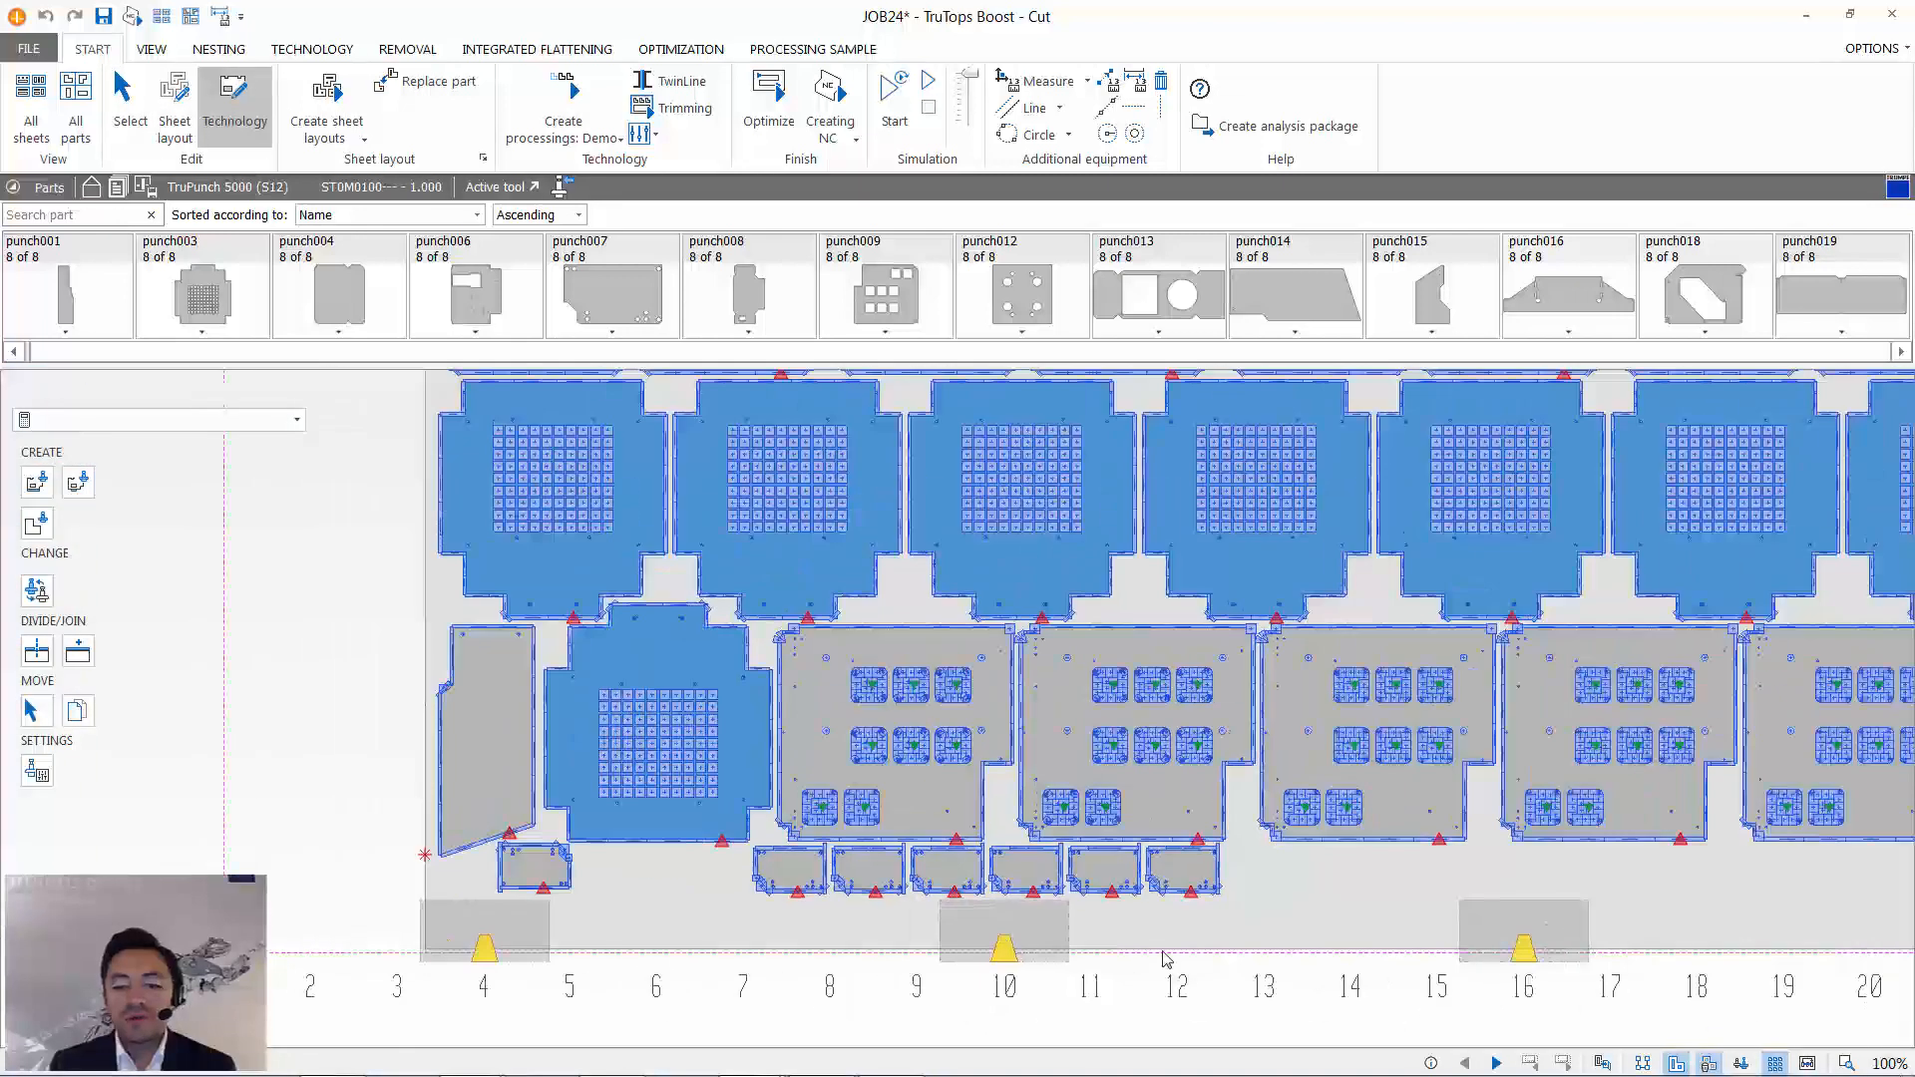
middle_drag(871, 943, 757, 949)
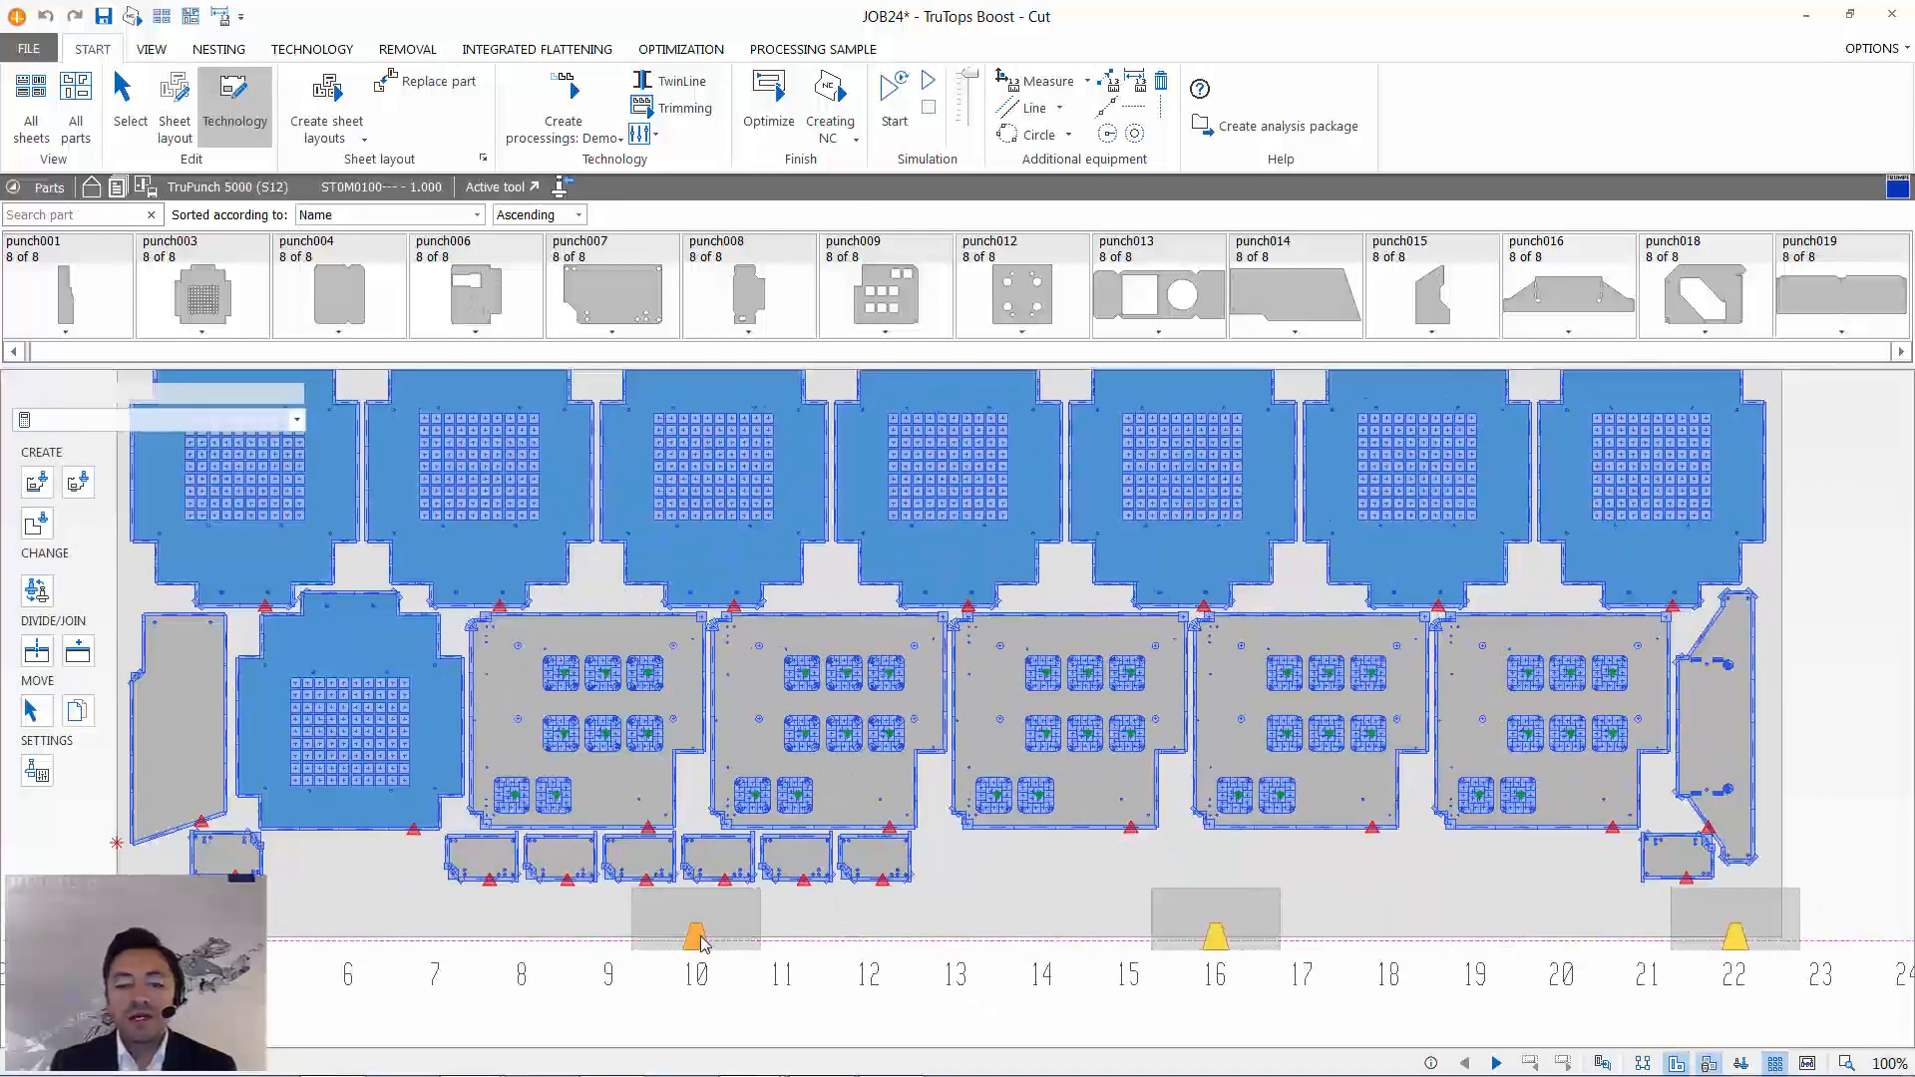
mouse_move(699, 939)
mouse_down()
mouse_move(891, 944)
mouse_move(698, 937)
mouse_up()
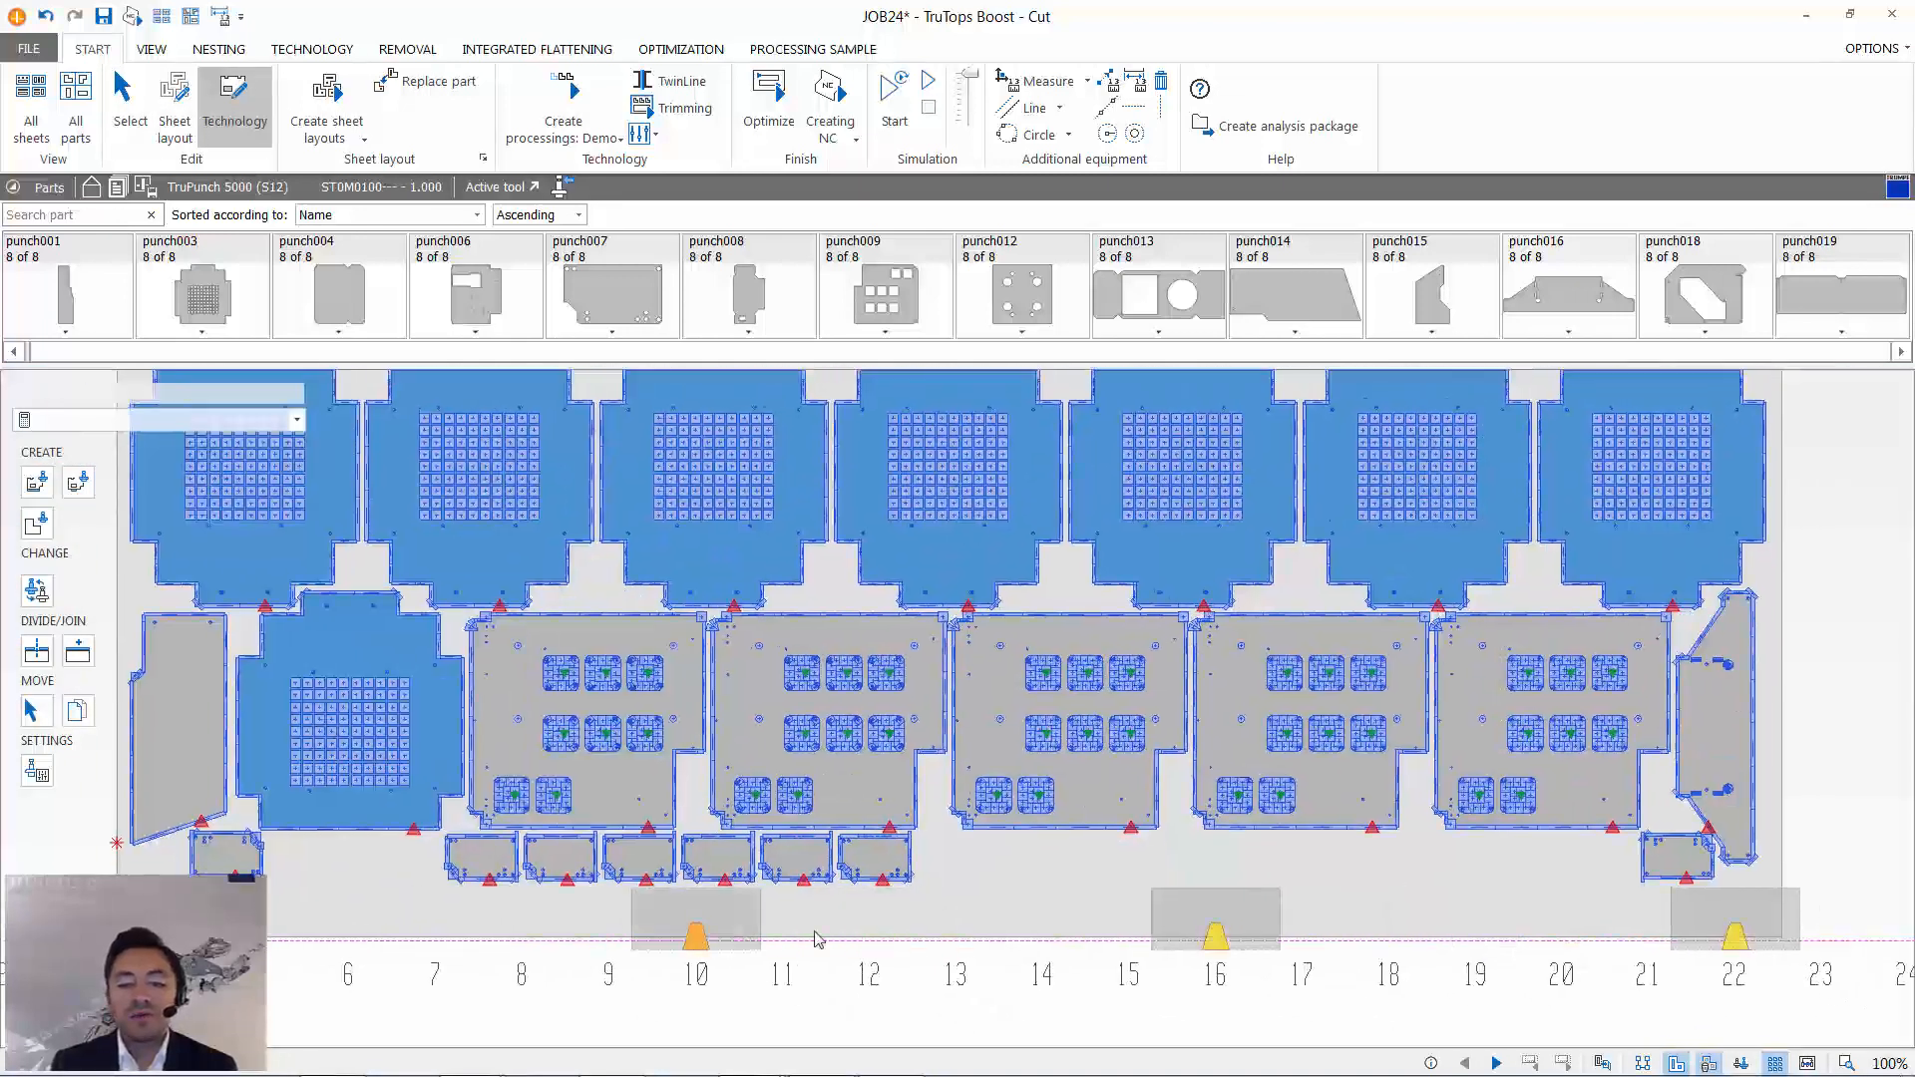
drag(1215, 938, 1436, 918)
scroll(1441, 908, down, 3)
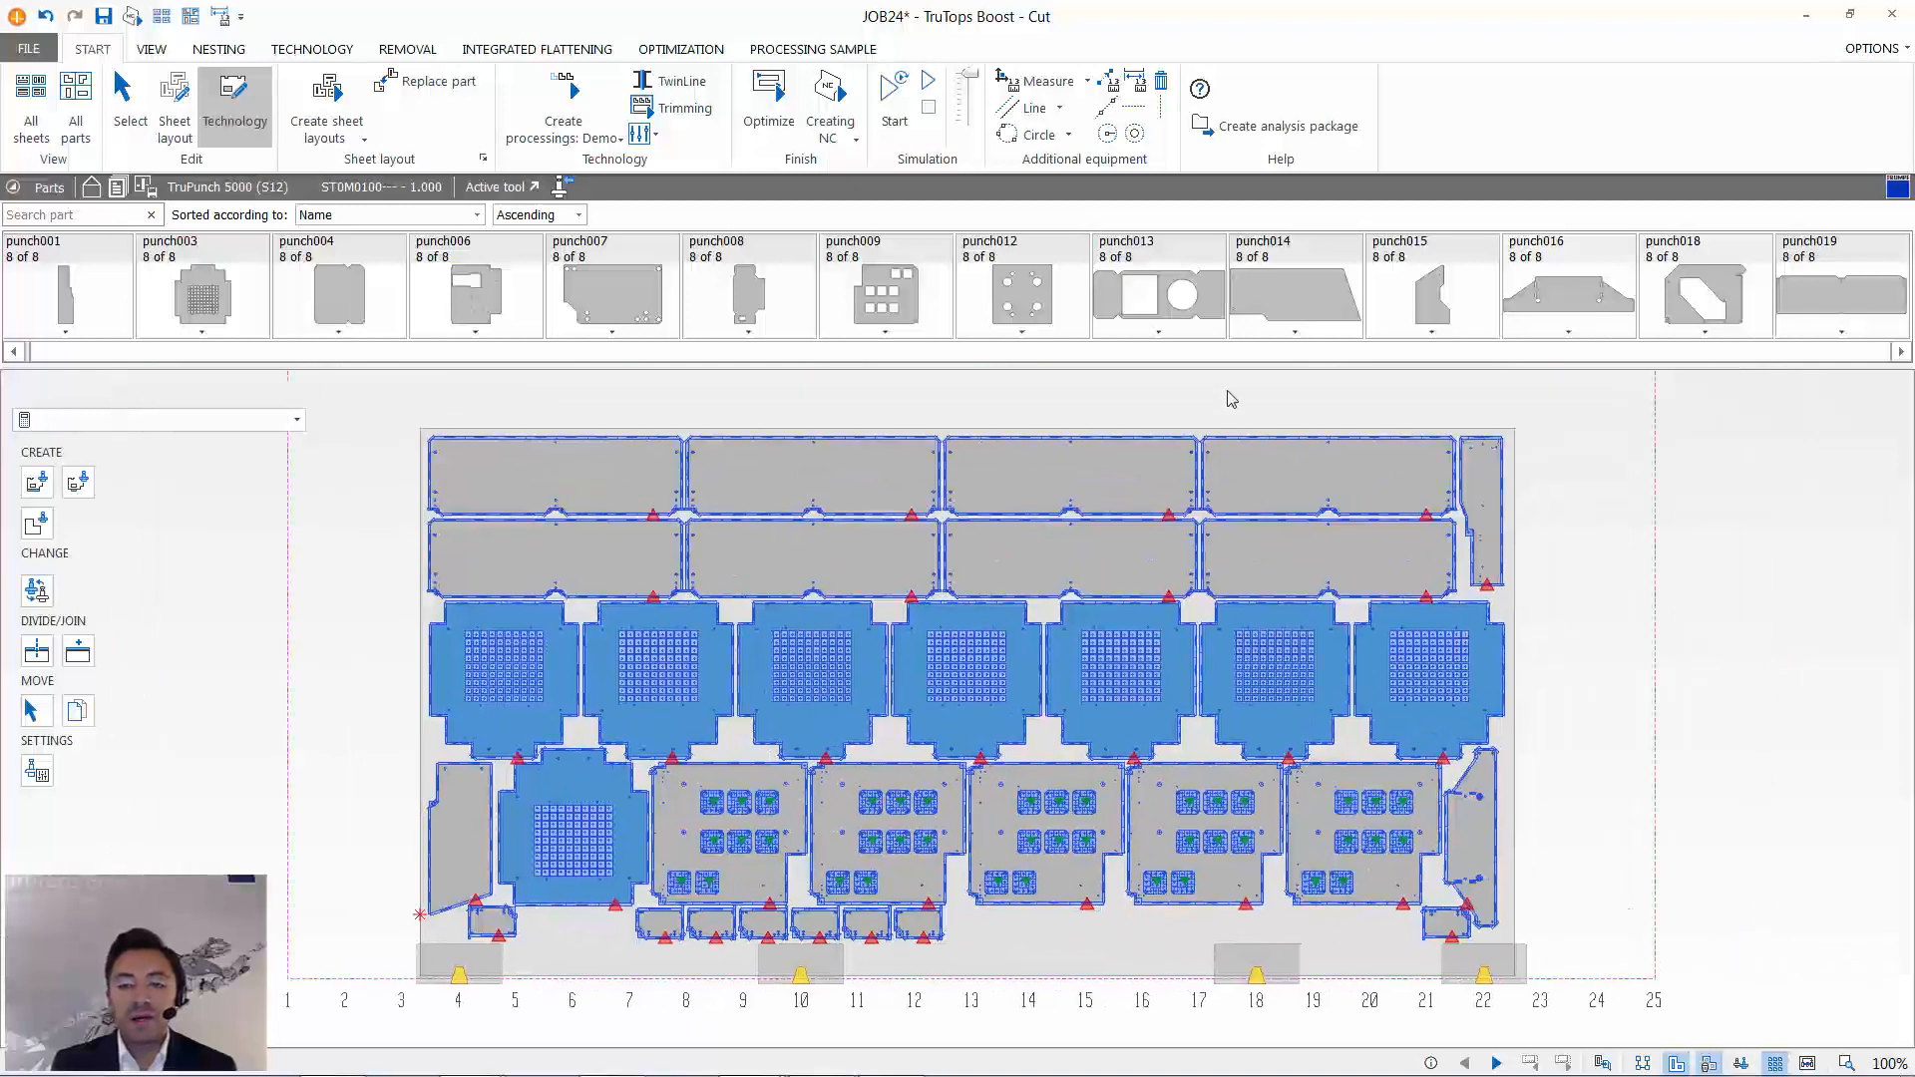
- Extend the punching stroke on the right edge of the rightmost punch009 part at its upper end by 4 mm
scroll(1379, 806, up, 5)
scroll(1380, 805, up, 2)
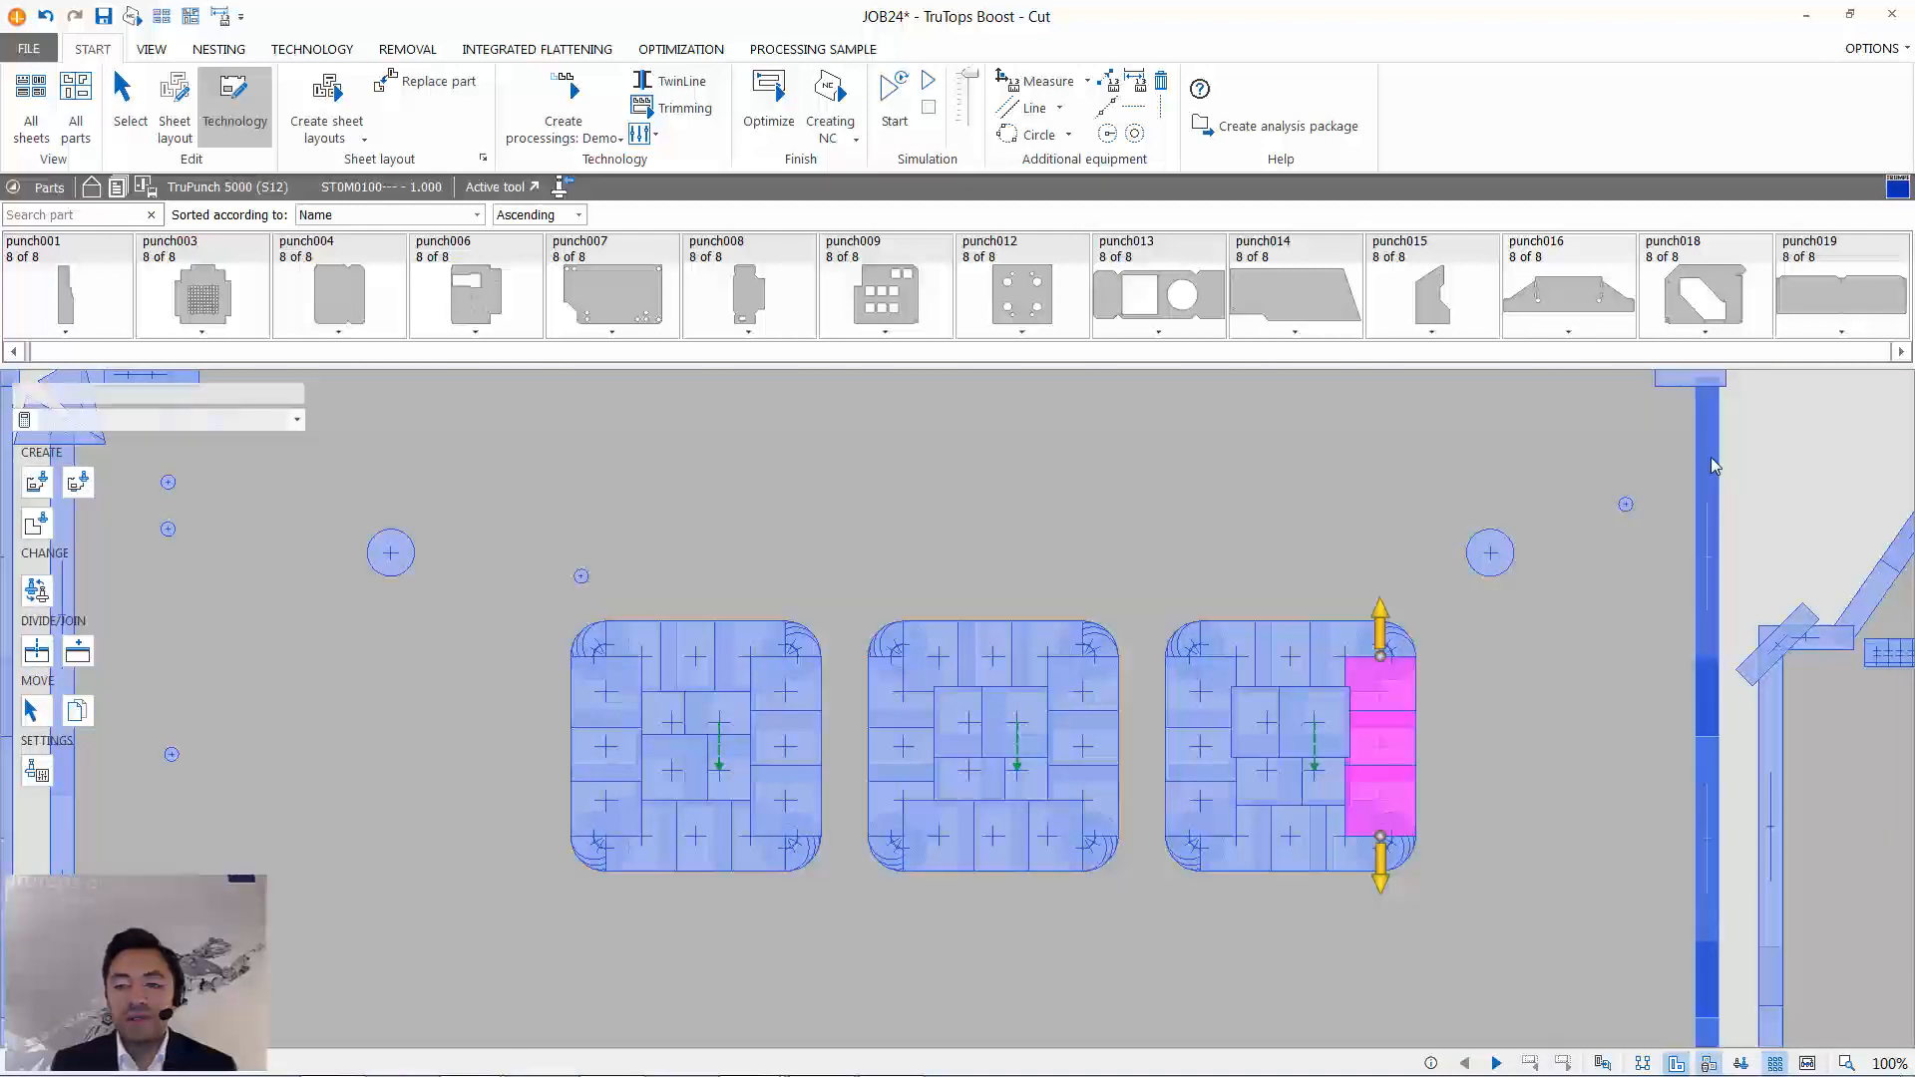
click(1708, 464)
scroll(1586, 459, down, 1)
middle_drag(1586, 468, 1179, 544)
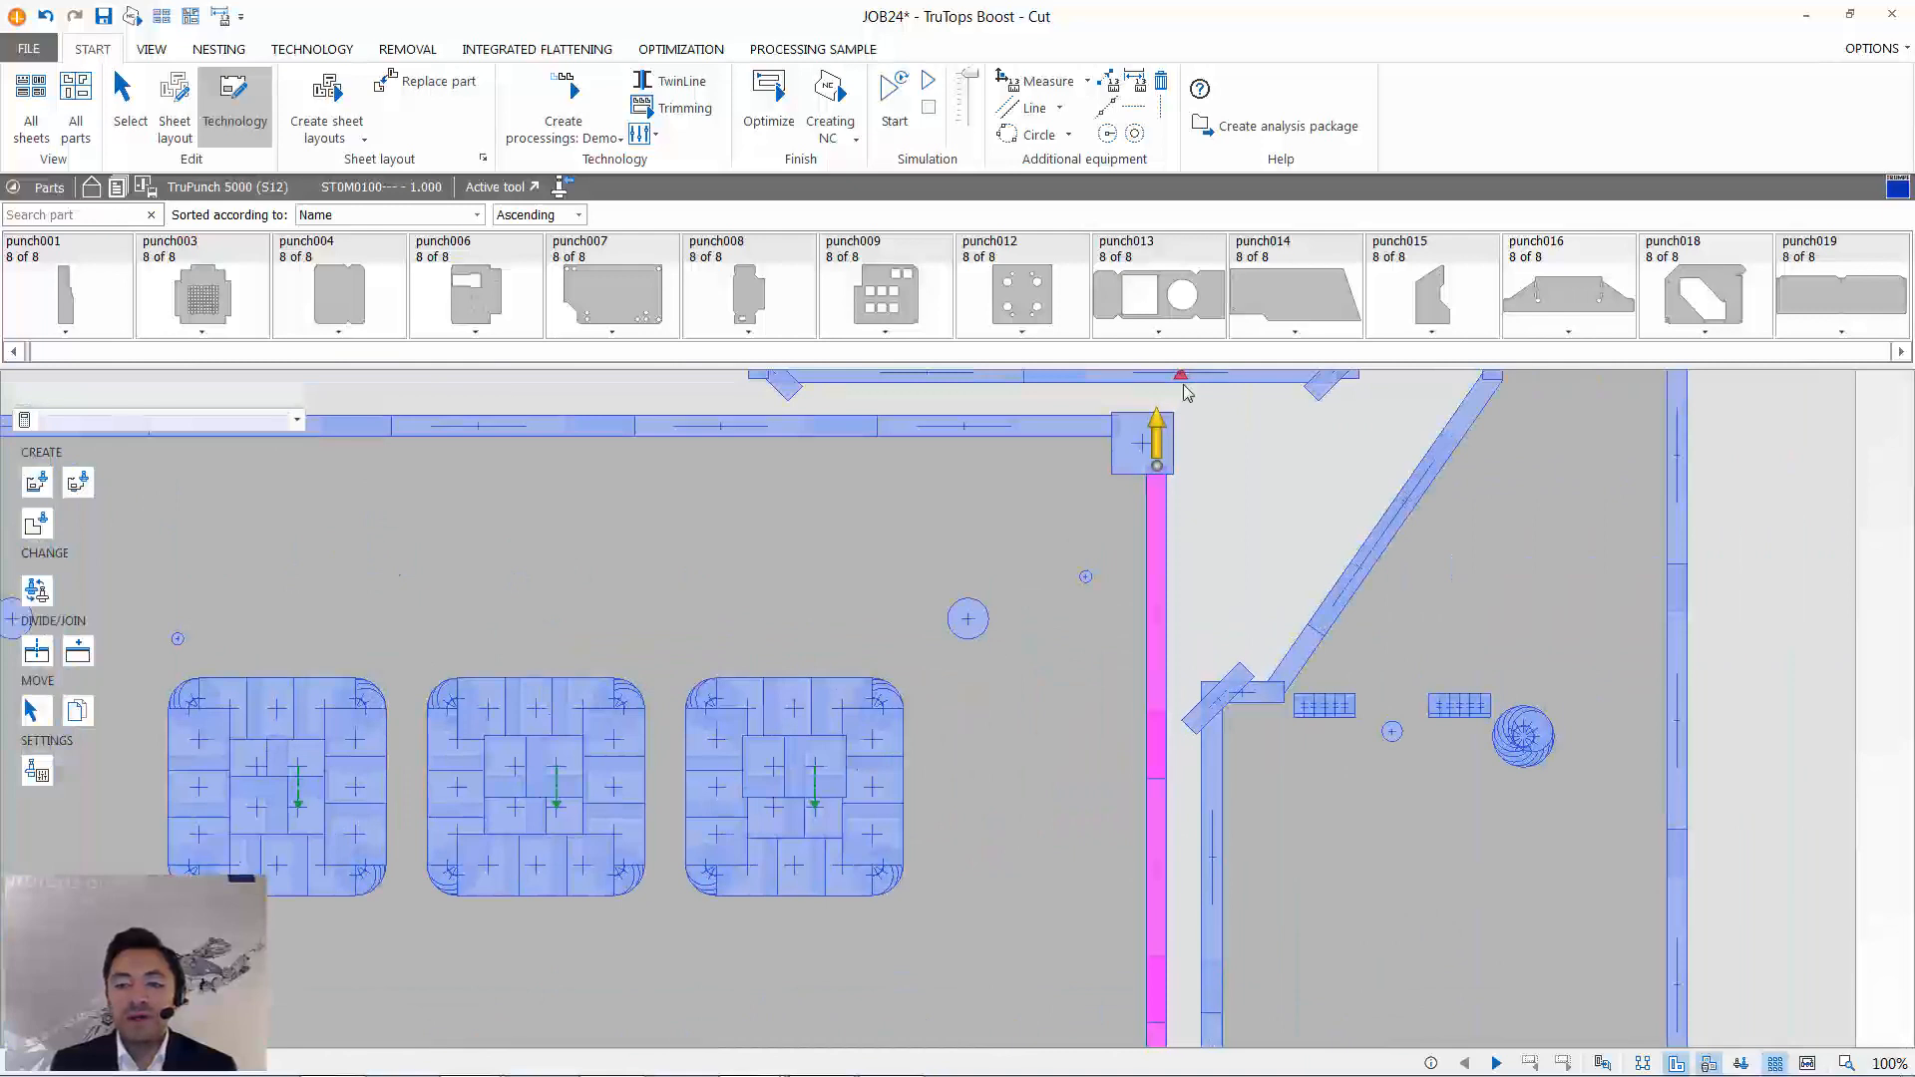
drag(1154, 446, 1172, 429)
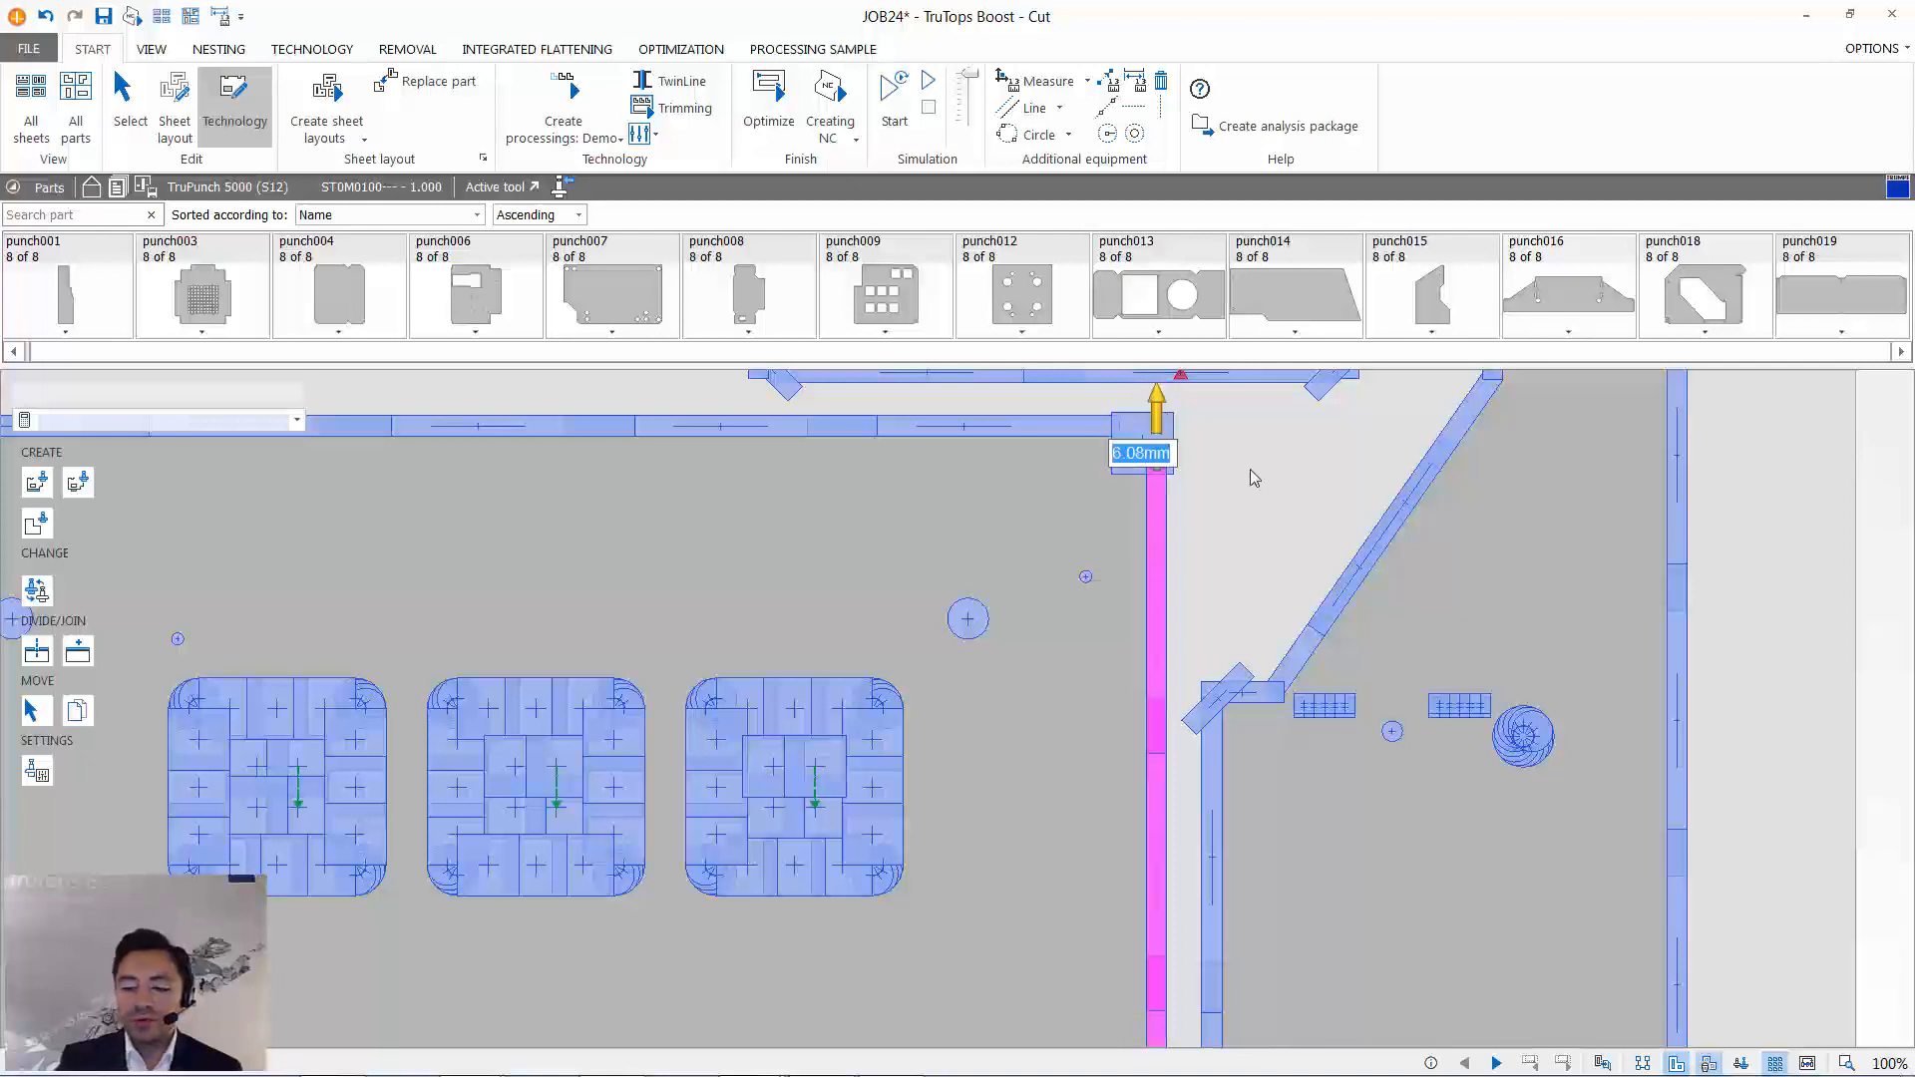
text(4)
key(Return)
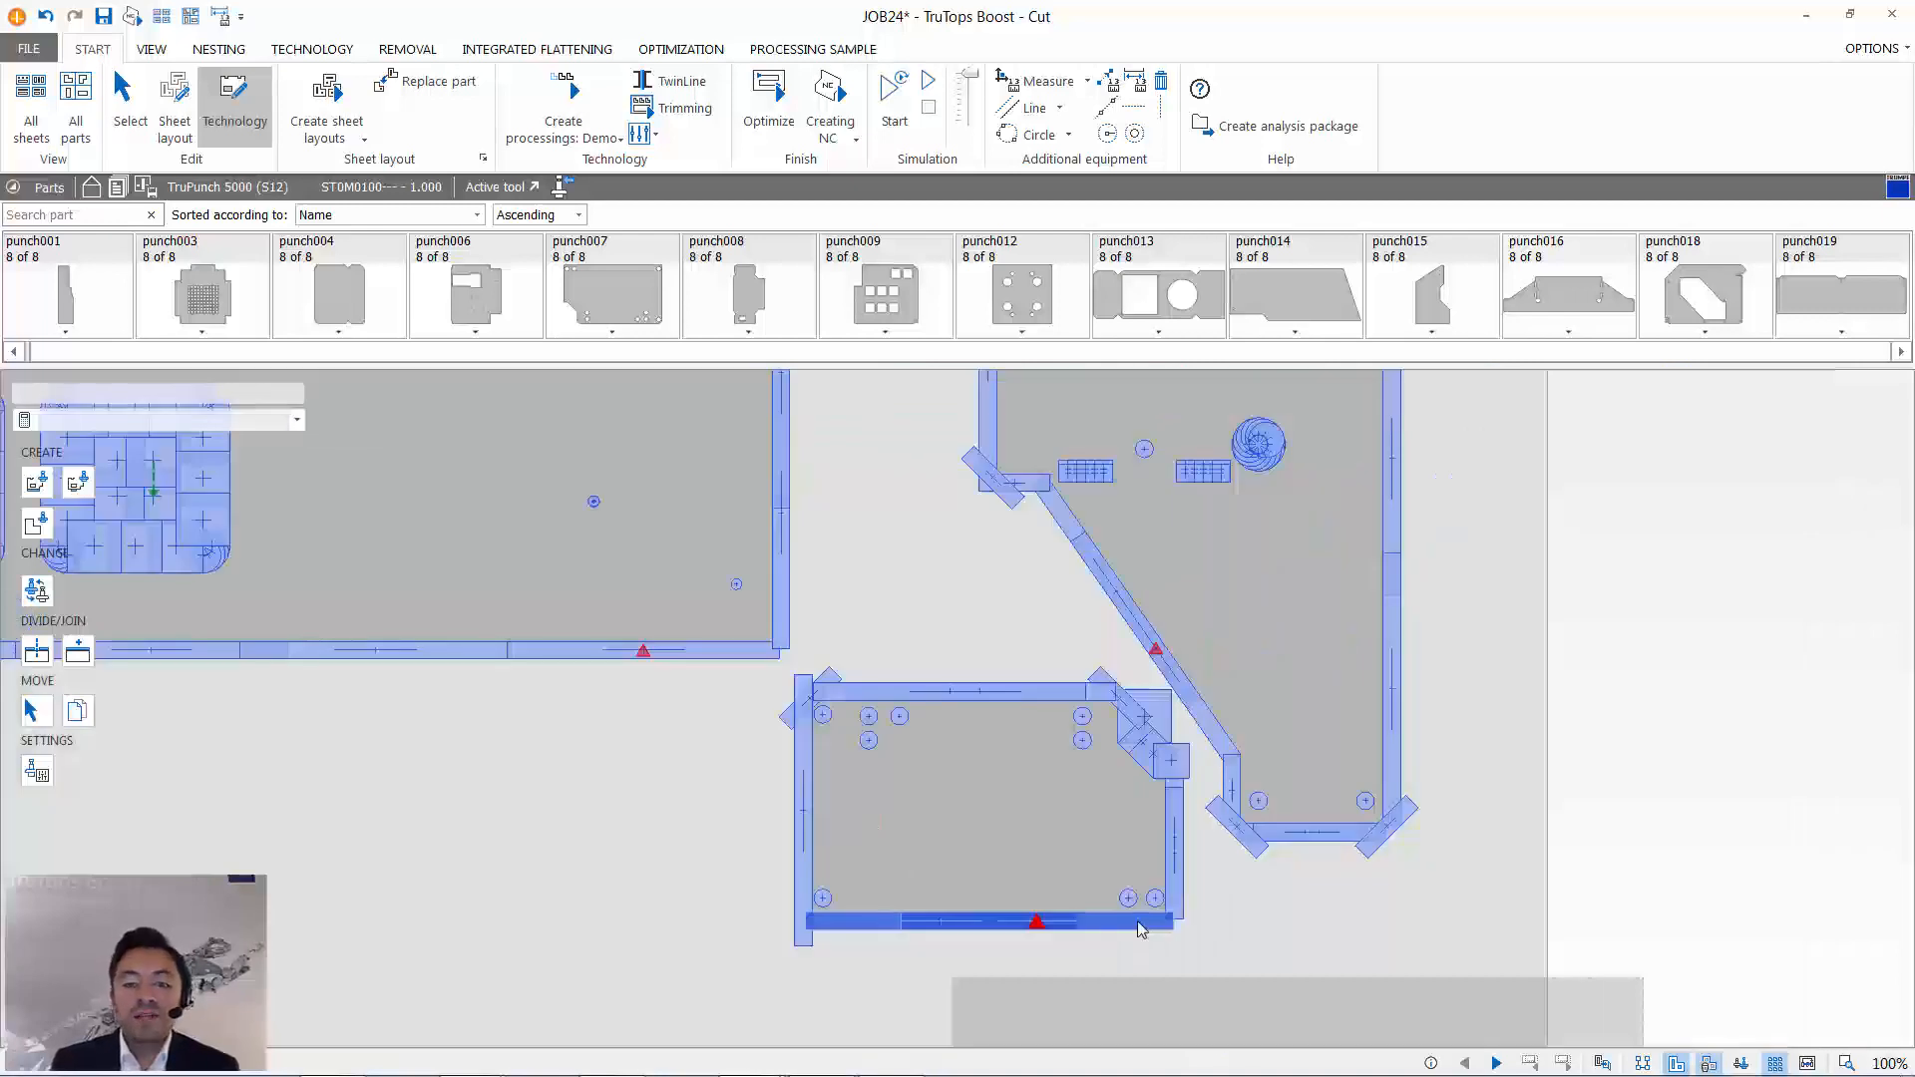
- Adopt Recht 76.2x5mm from the small part beside the last clamp as active tool, and try out single-hole placement with it
click(1141, 927)
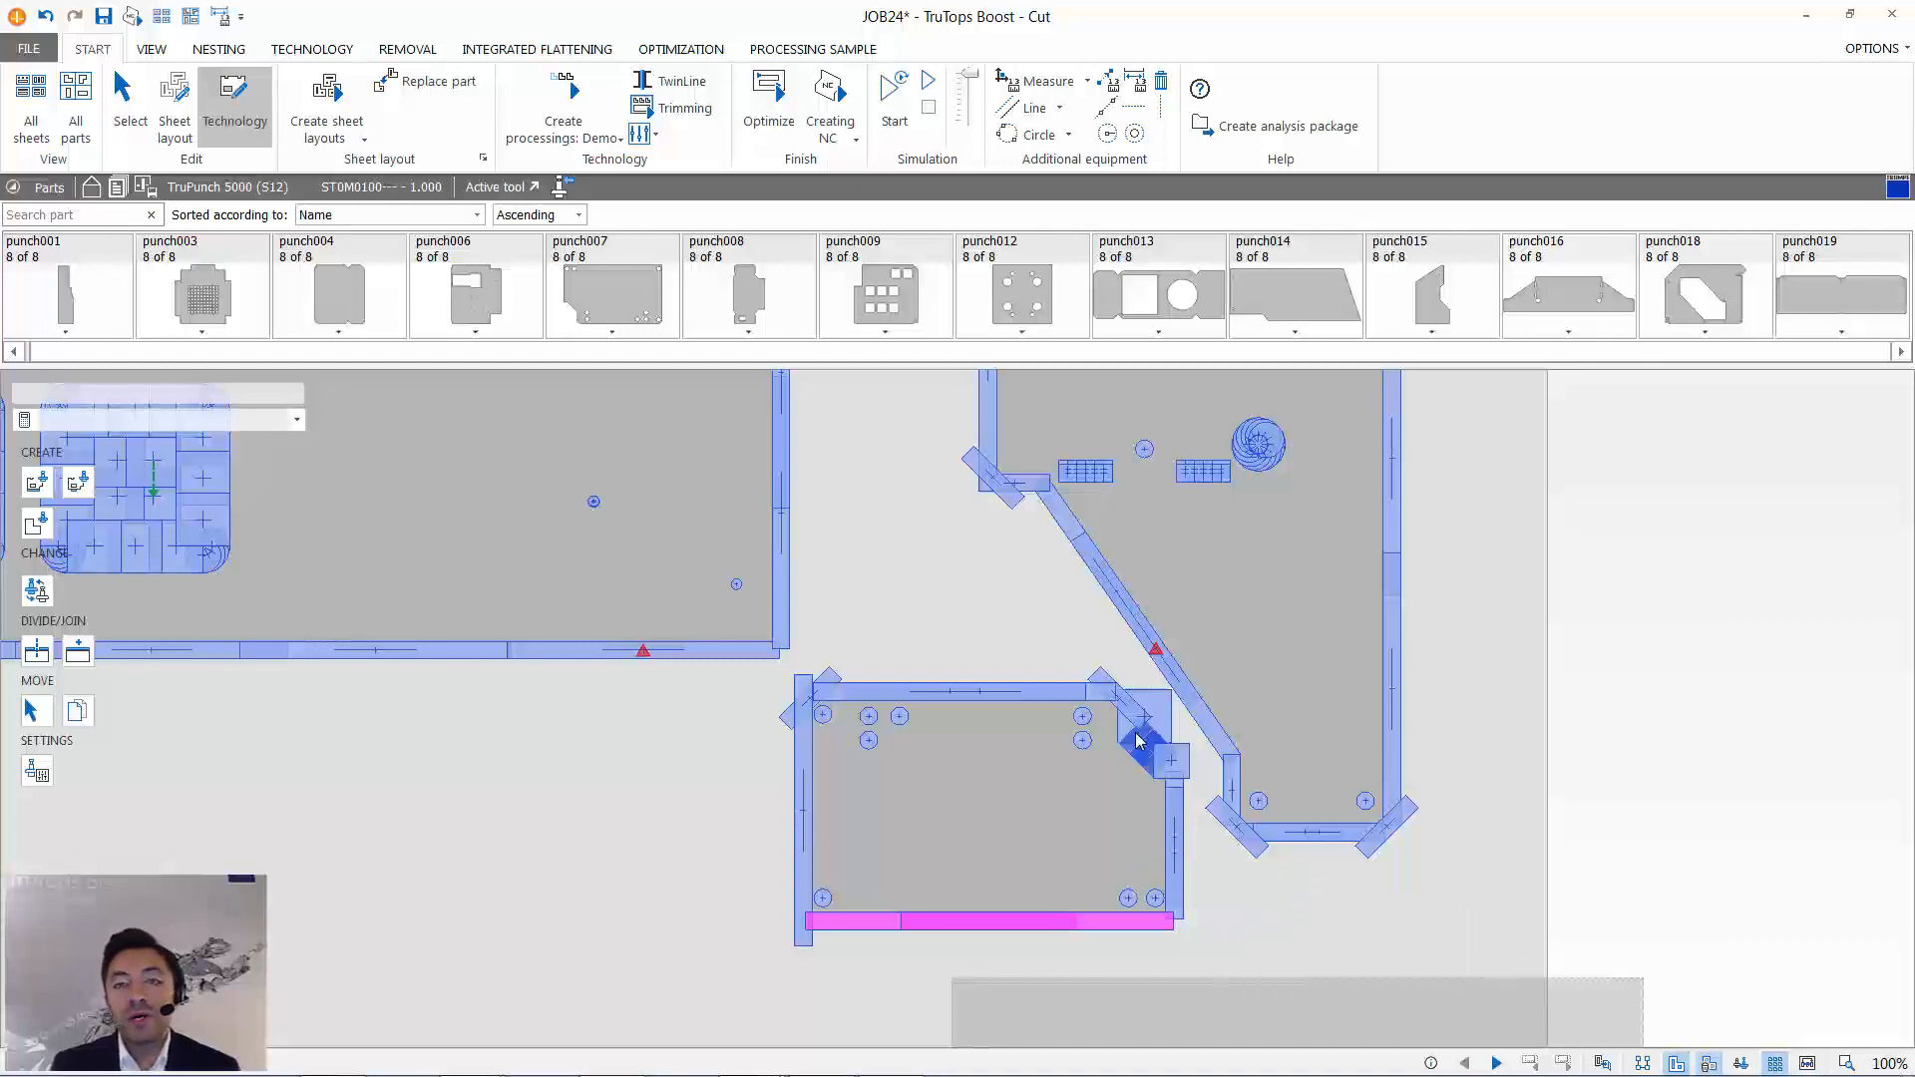
mouse_move(1138, 741)
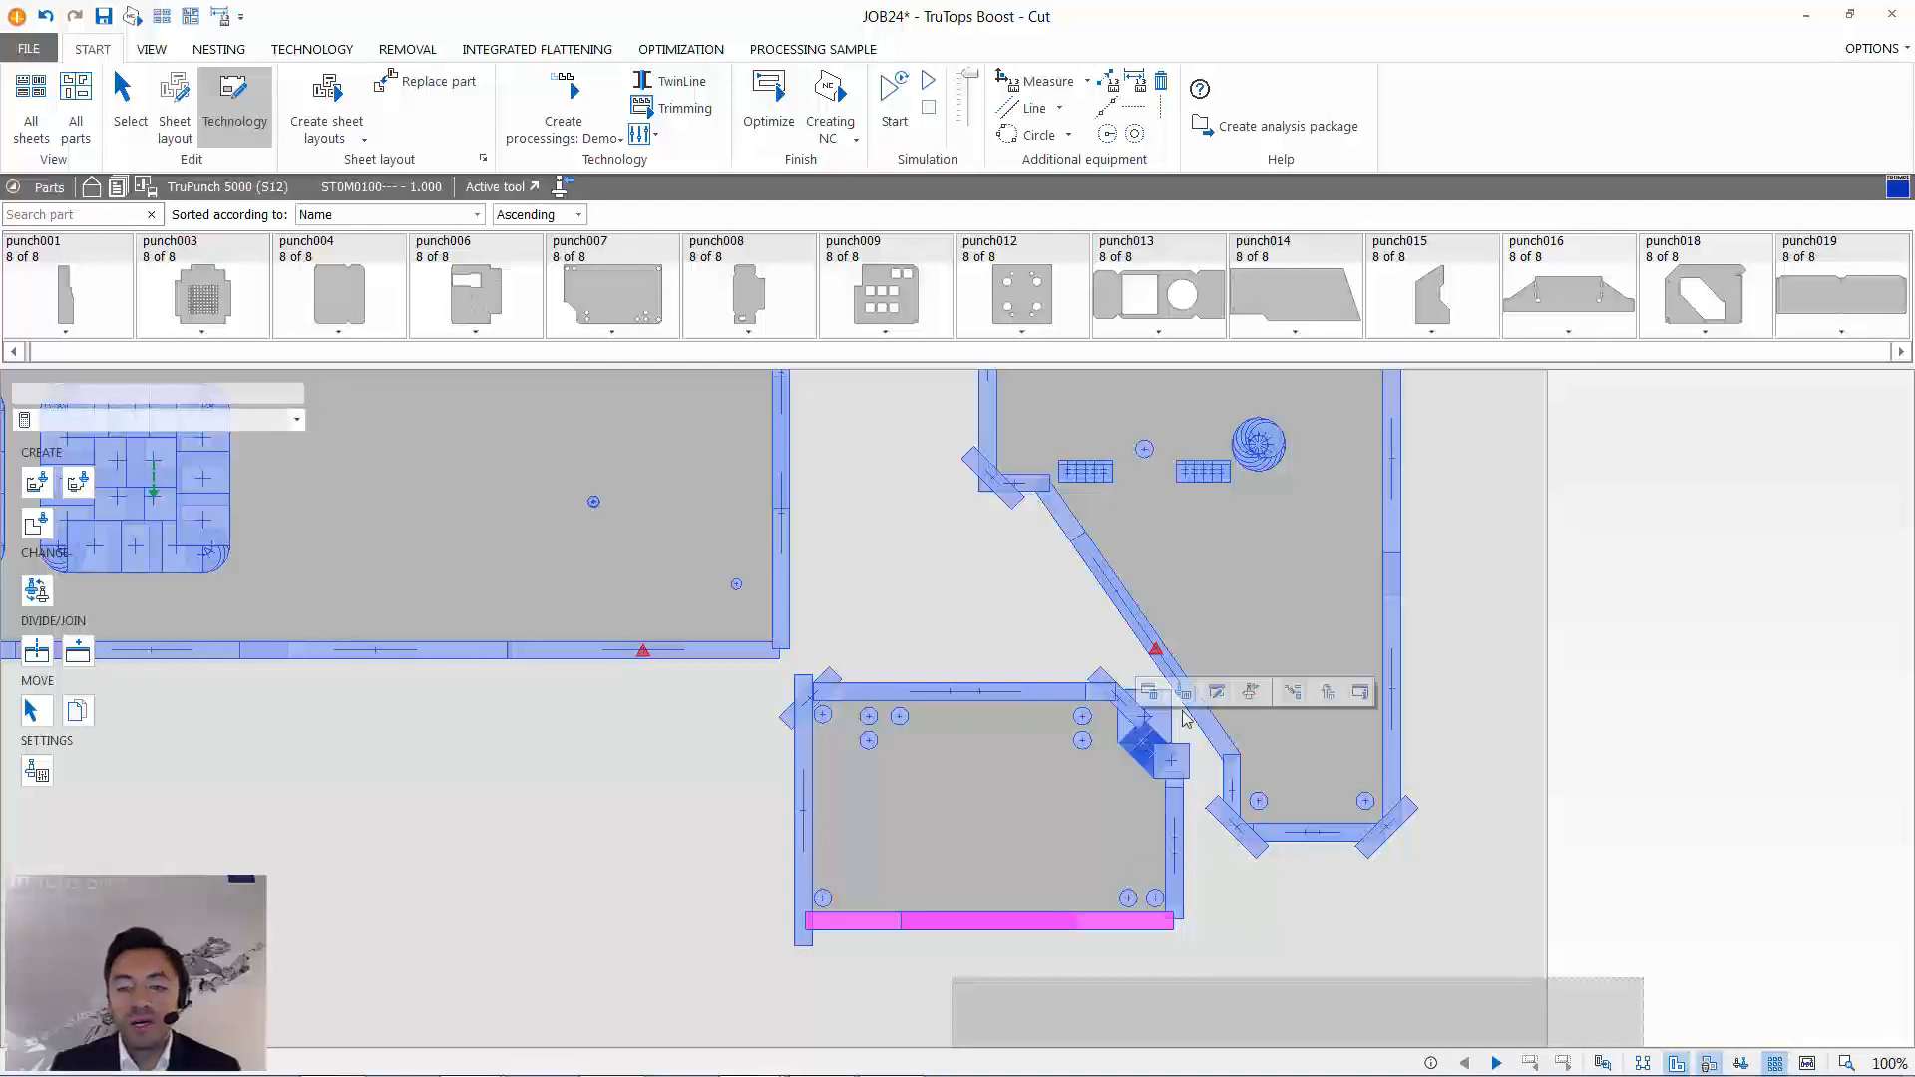
click(1252, 692)
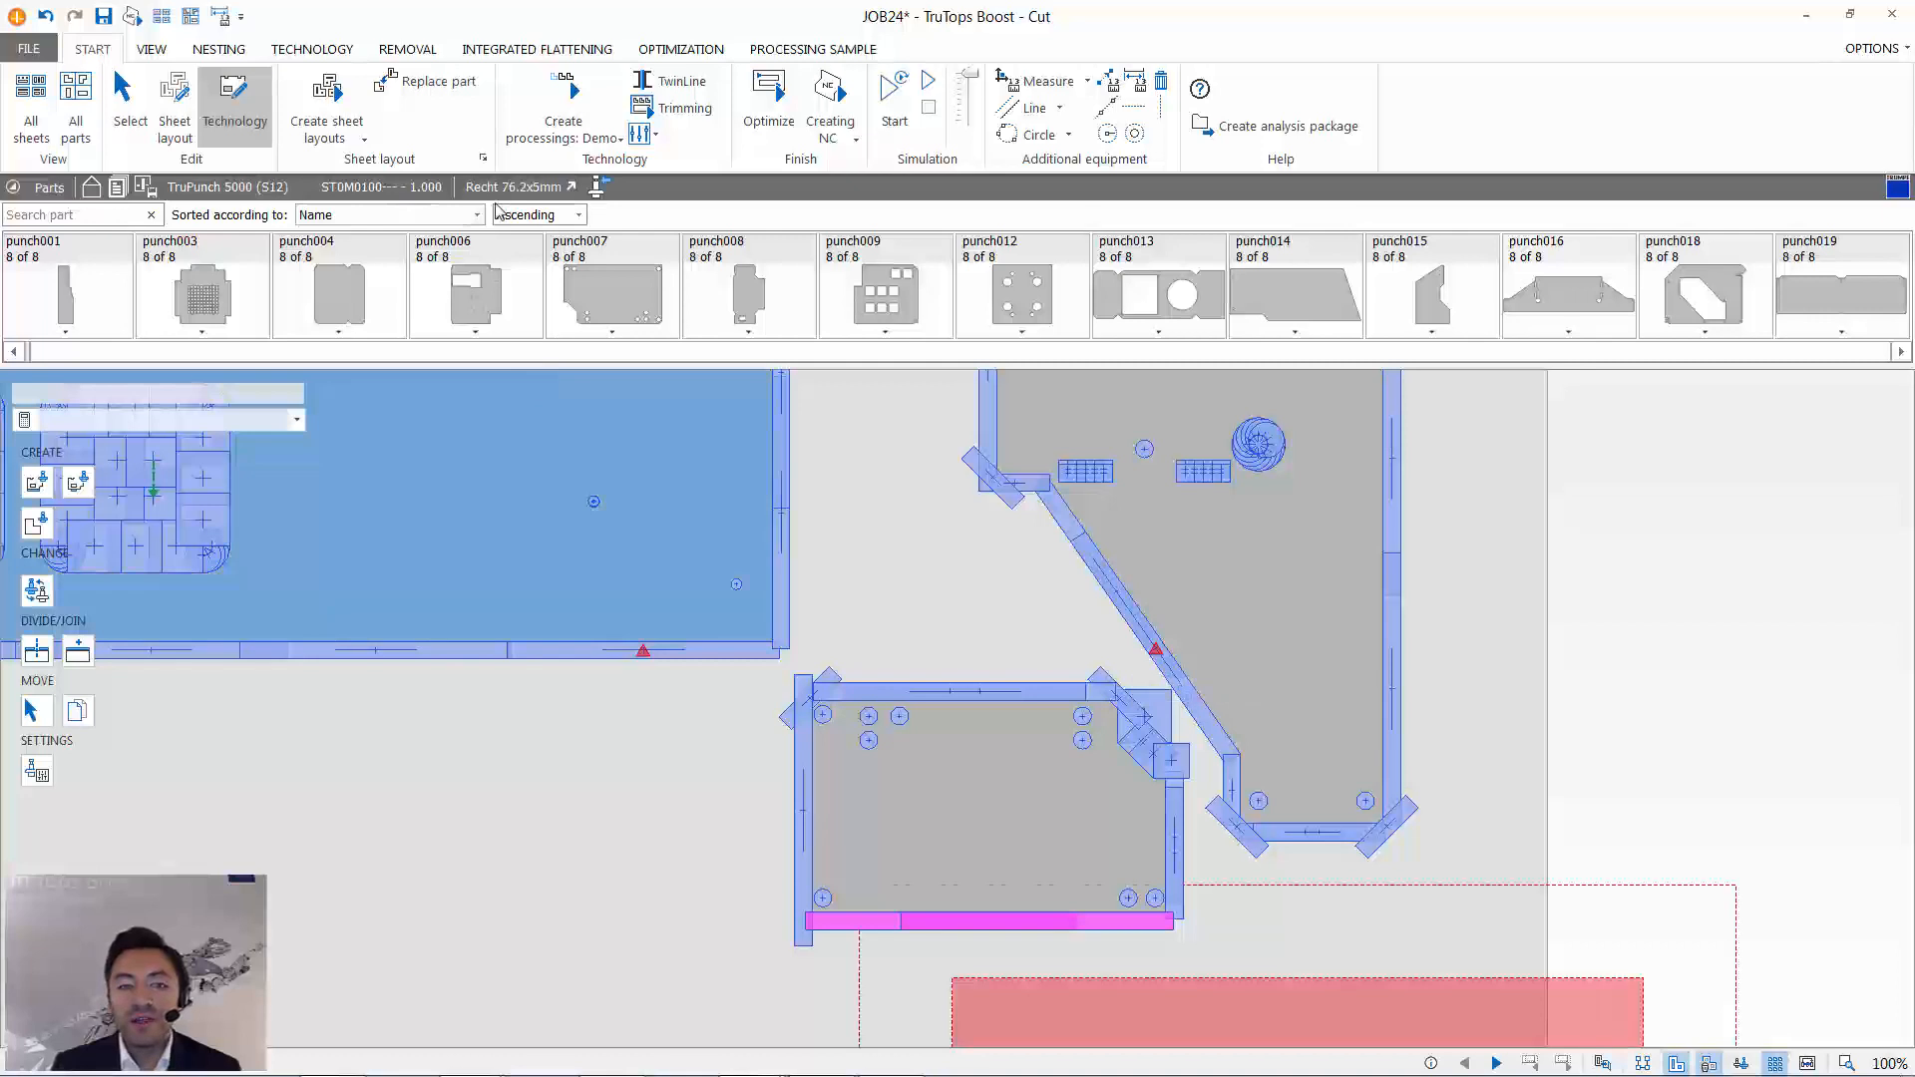
click(312, 49)
click(695, 100)
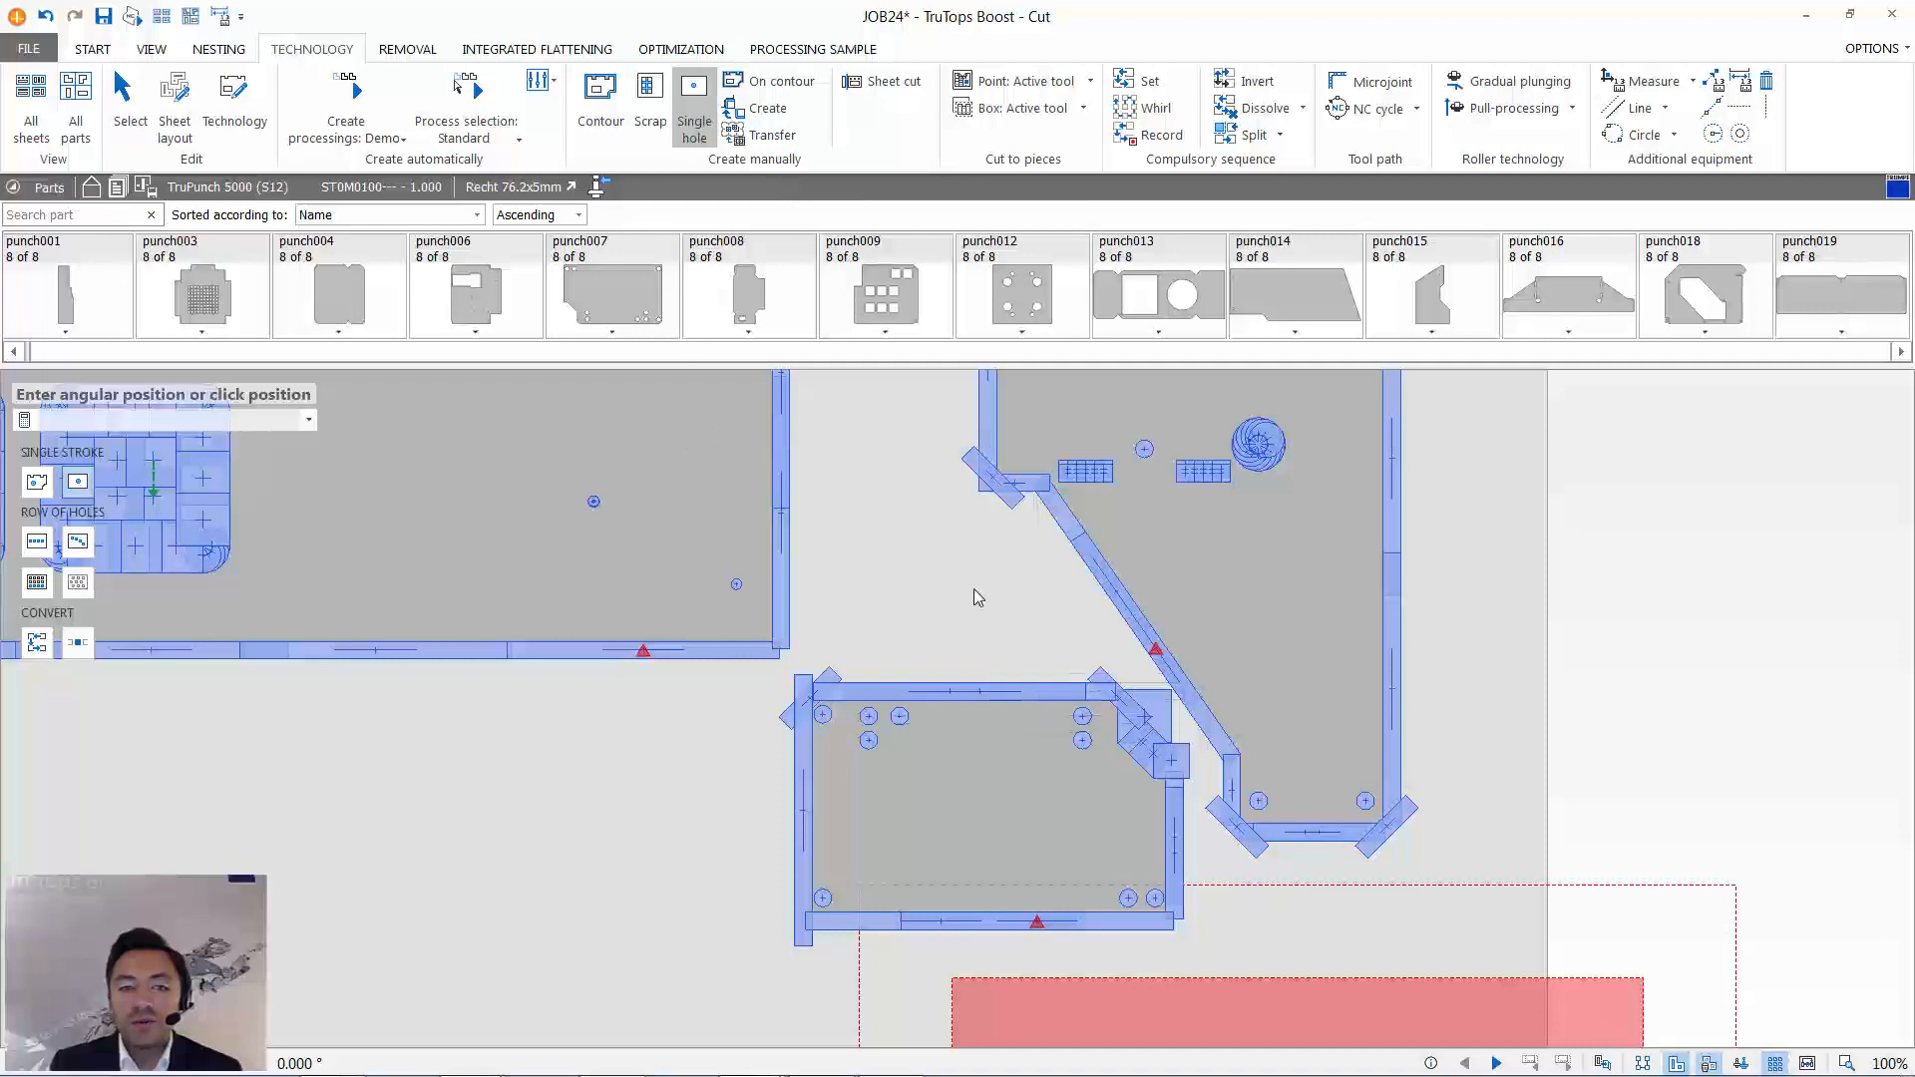
click(143, 109)
- Try the simultaneous tool rotation on the upper contour stroke of the small part beside the last clamp
click(1057, 691)
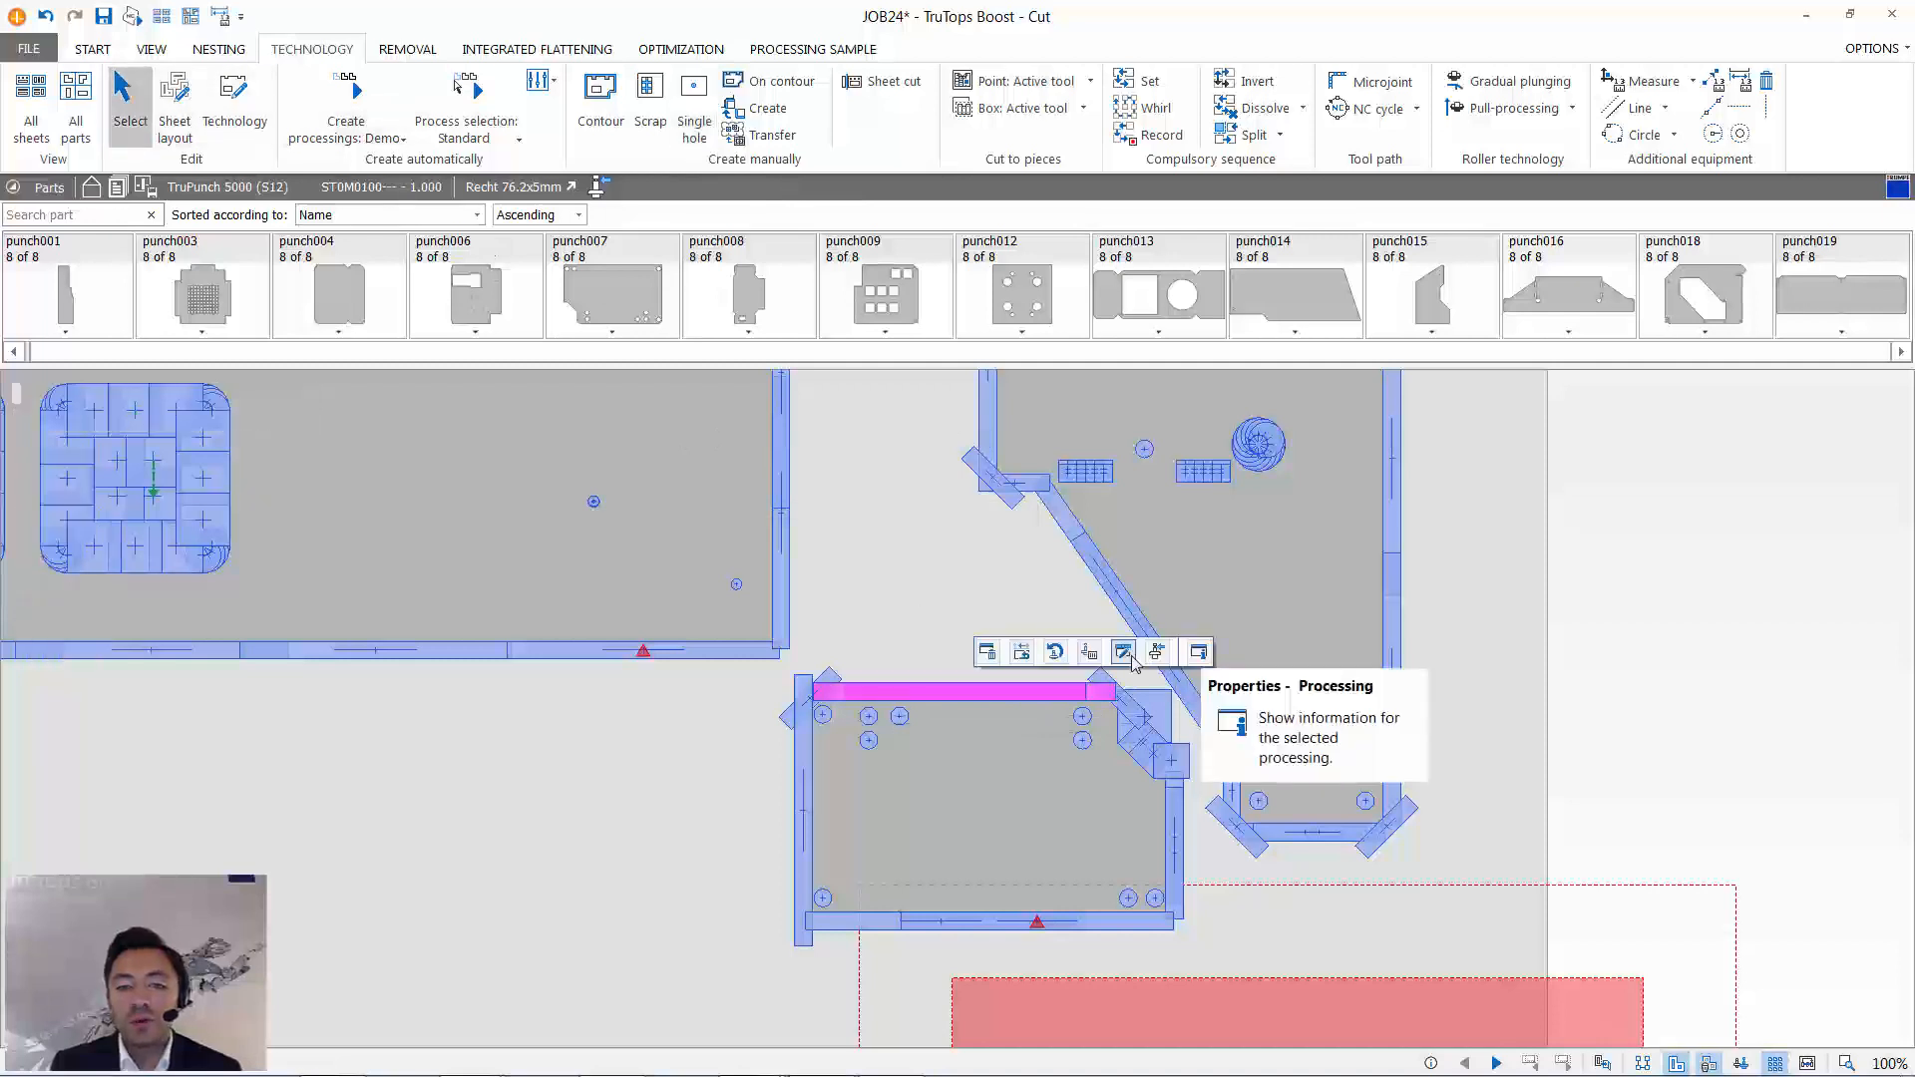
click(1054, 653)
click(1022, 593)
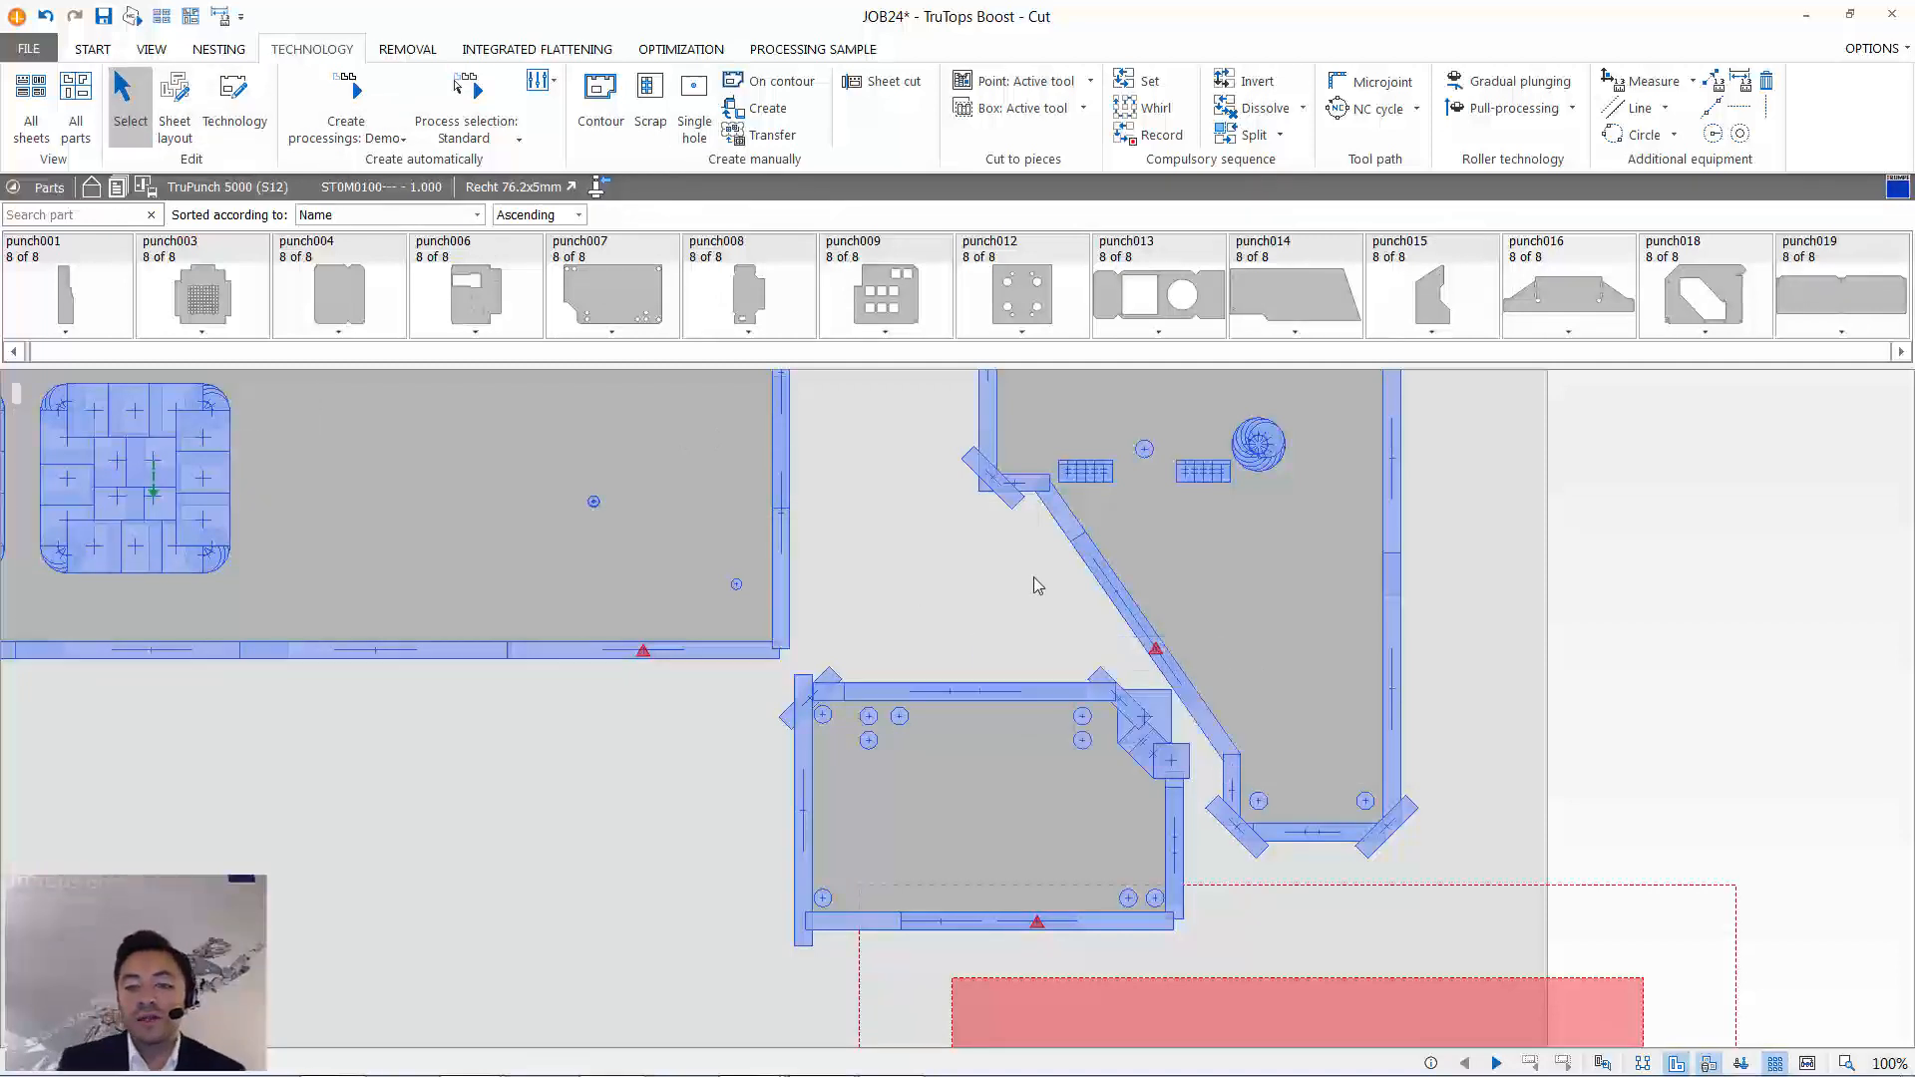
- Rotate the group of five parts in the sheet's upper-right area, including two punch003 parts, by 180° in the sheet layout
scroll(1037, 586, down, 5)
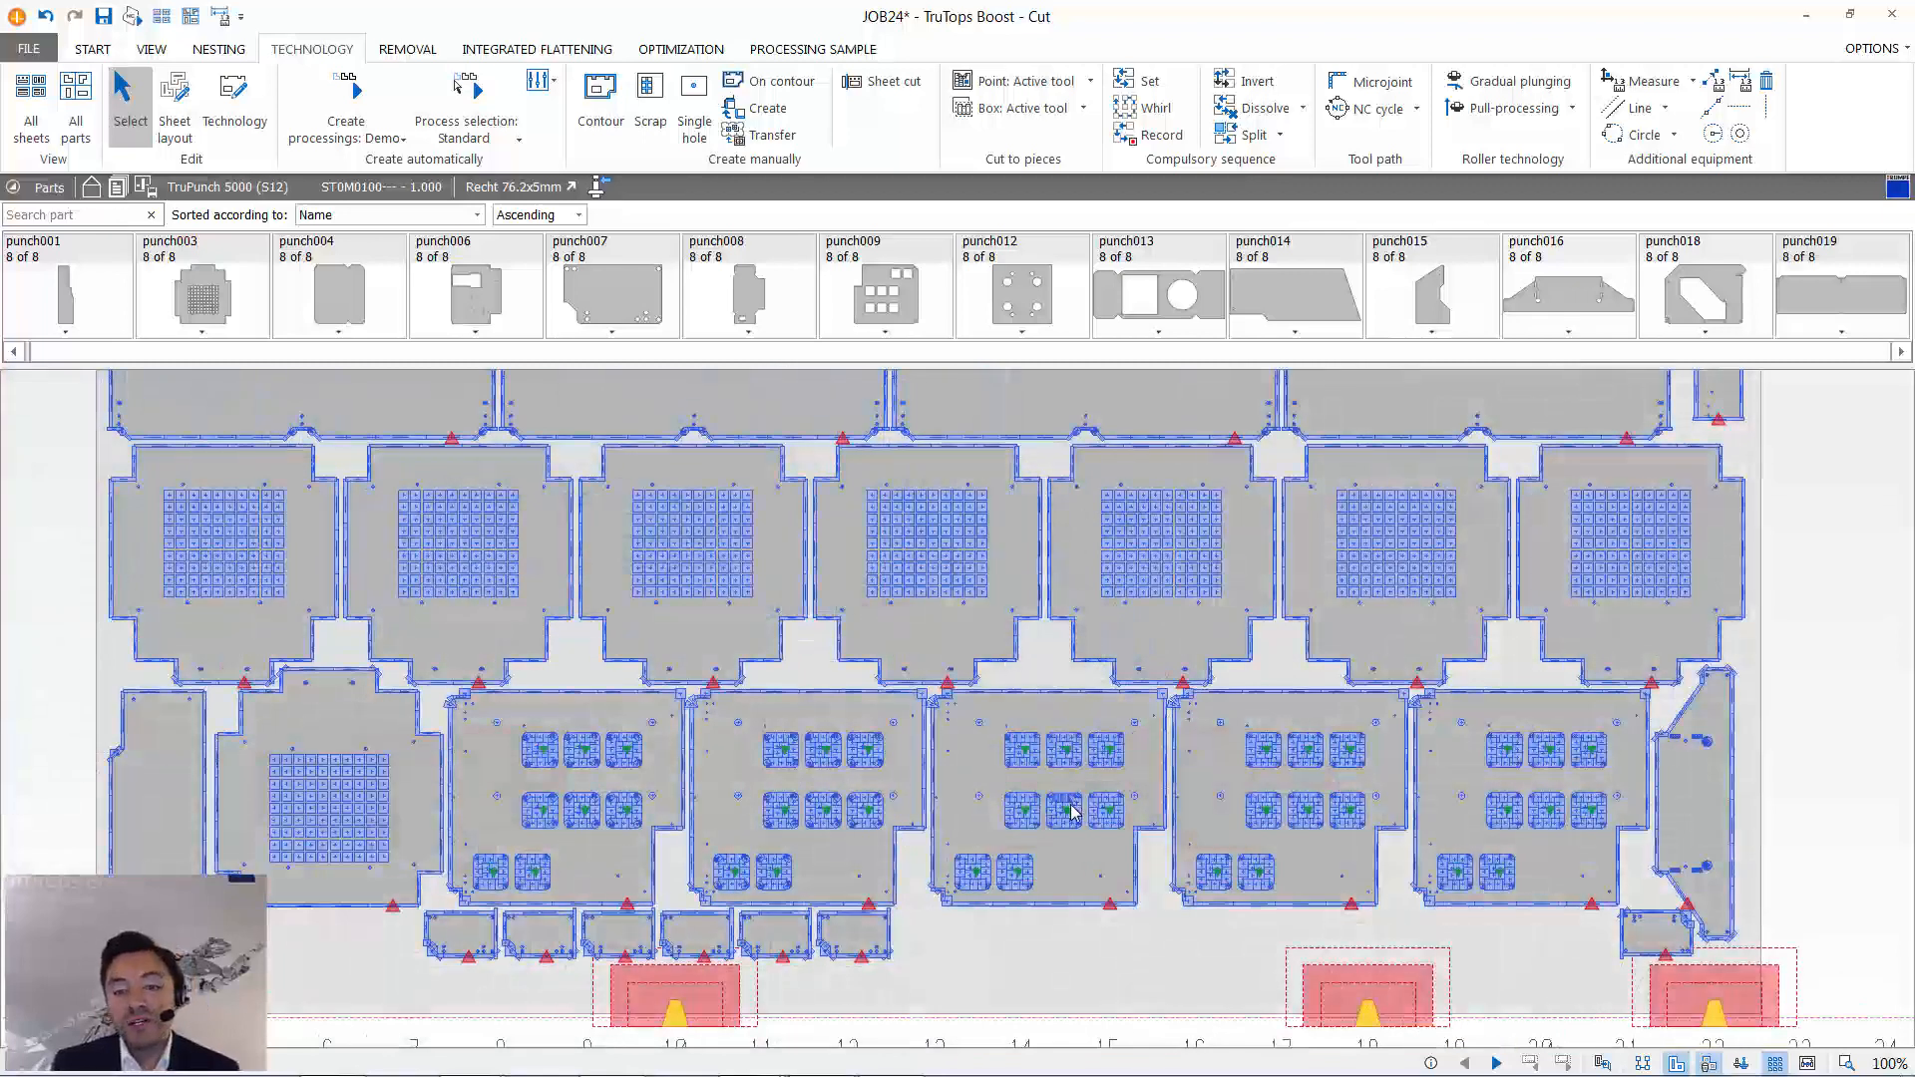
click(1072, 793)
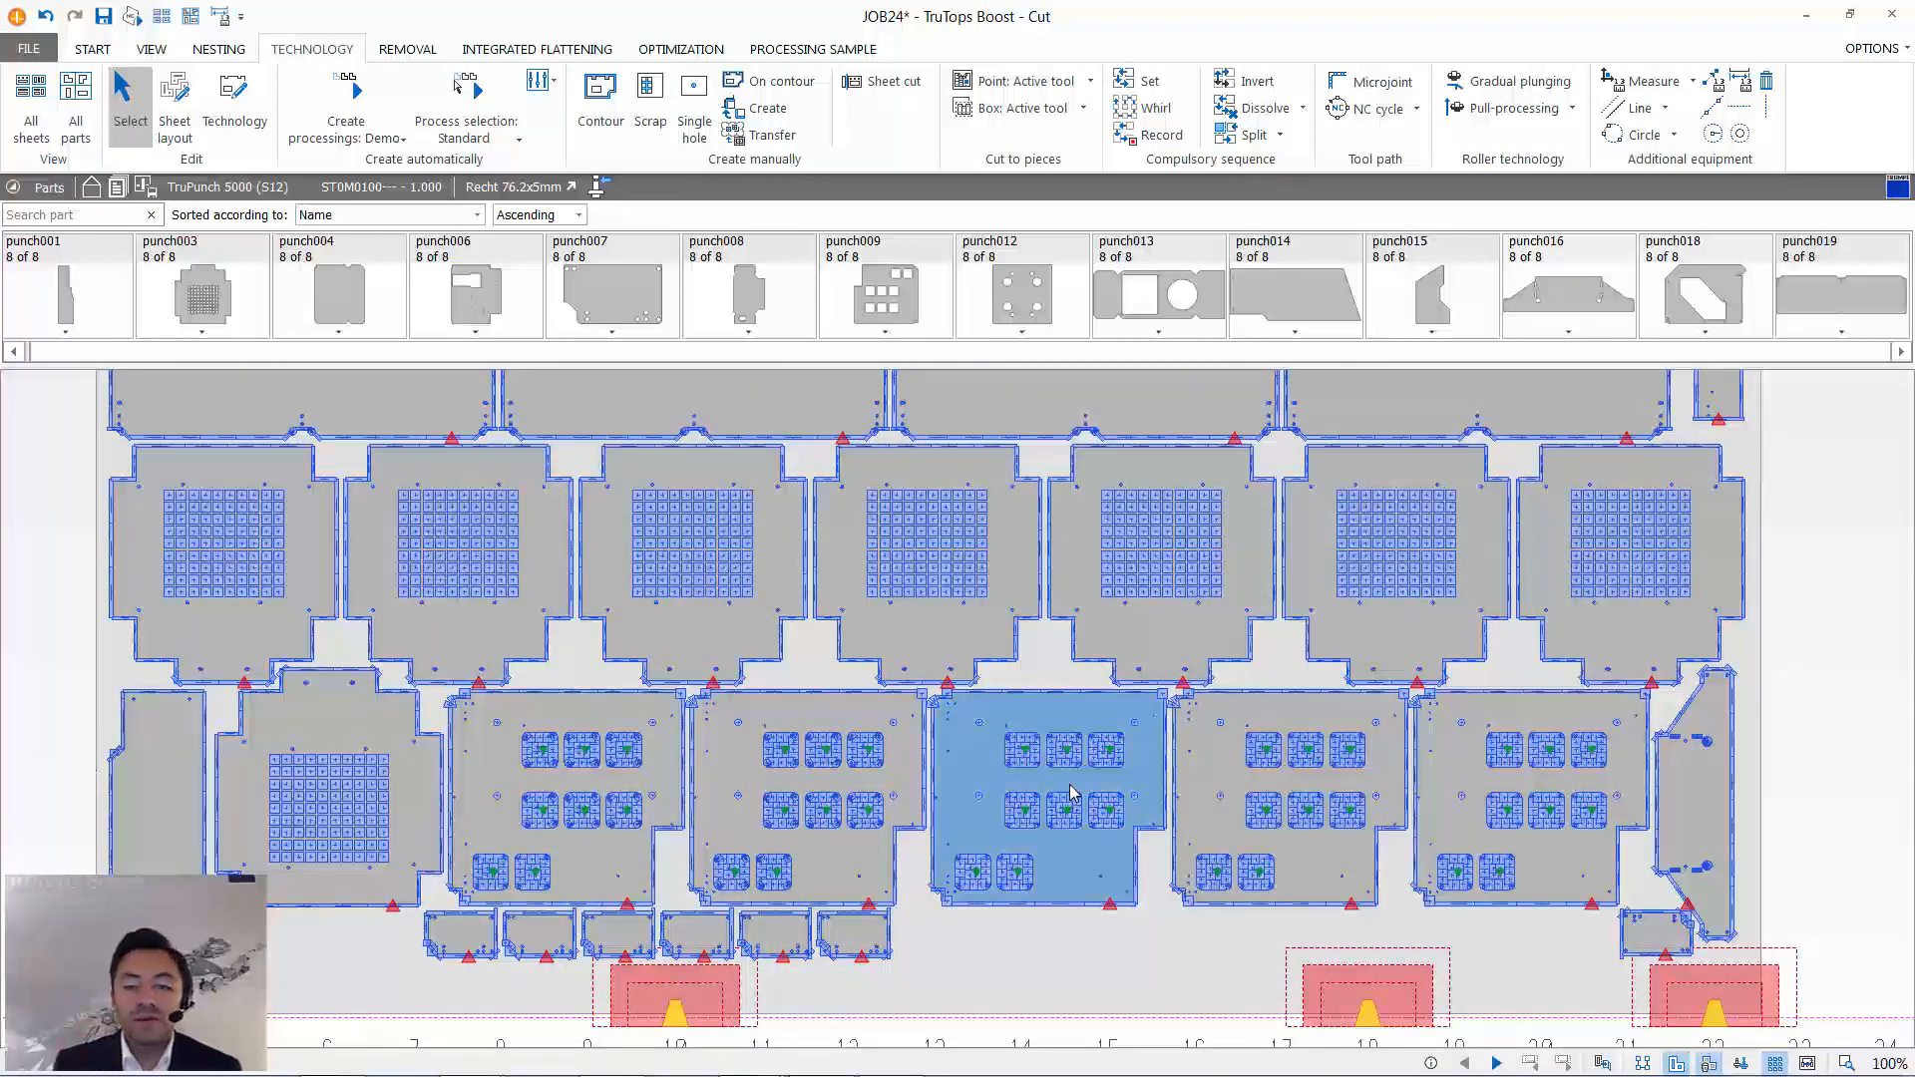
scroll(985, 750, down, 5)
click(176, 110)
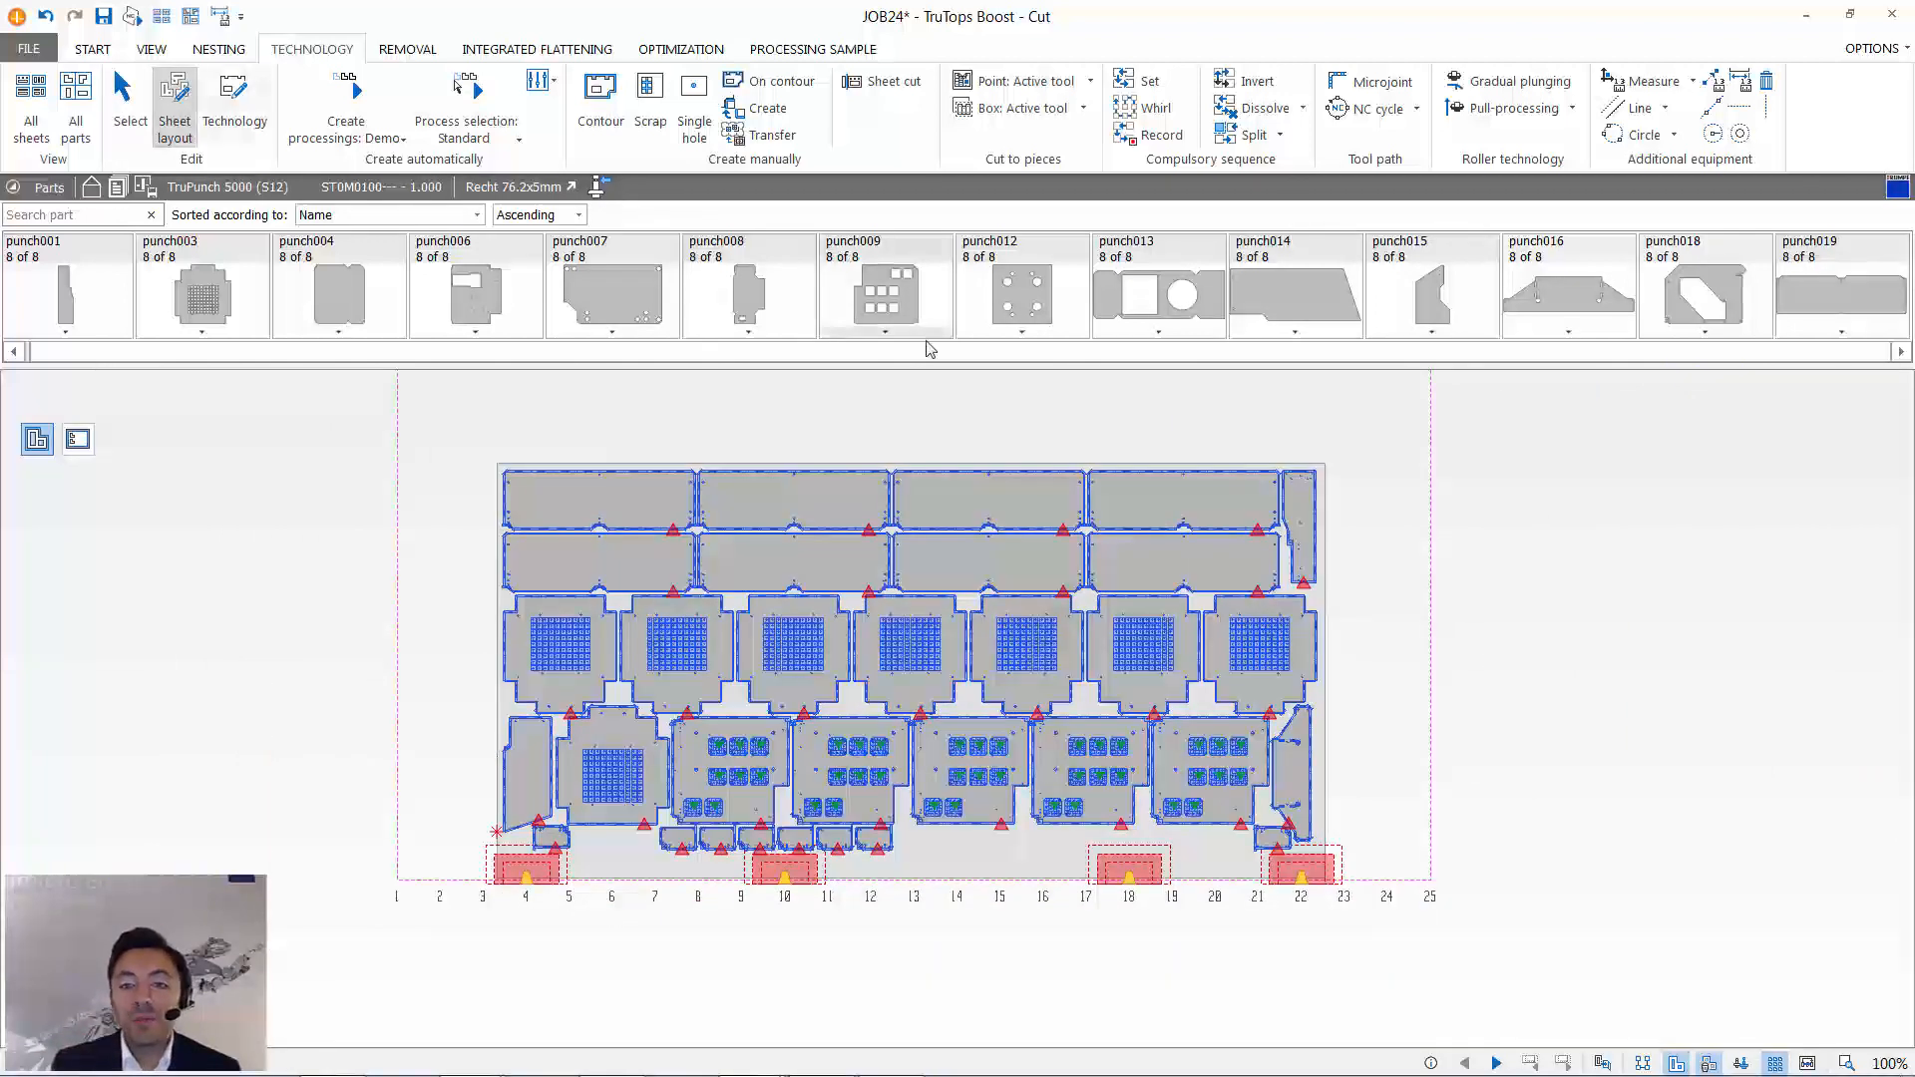
drag(1062, 412, 1452, 639)
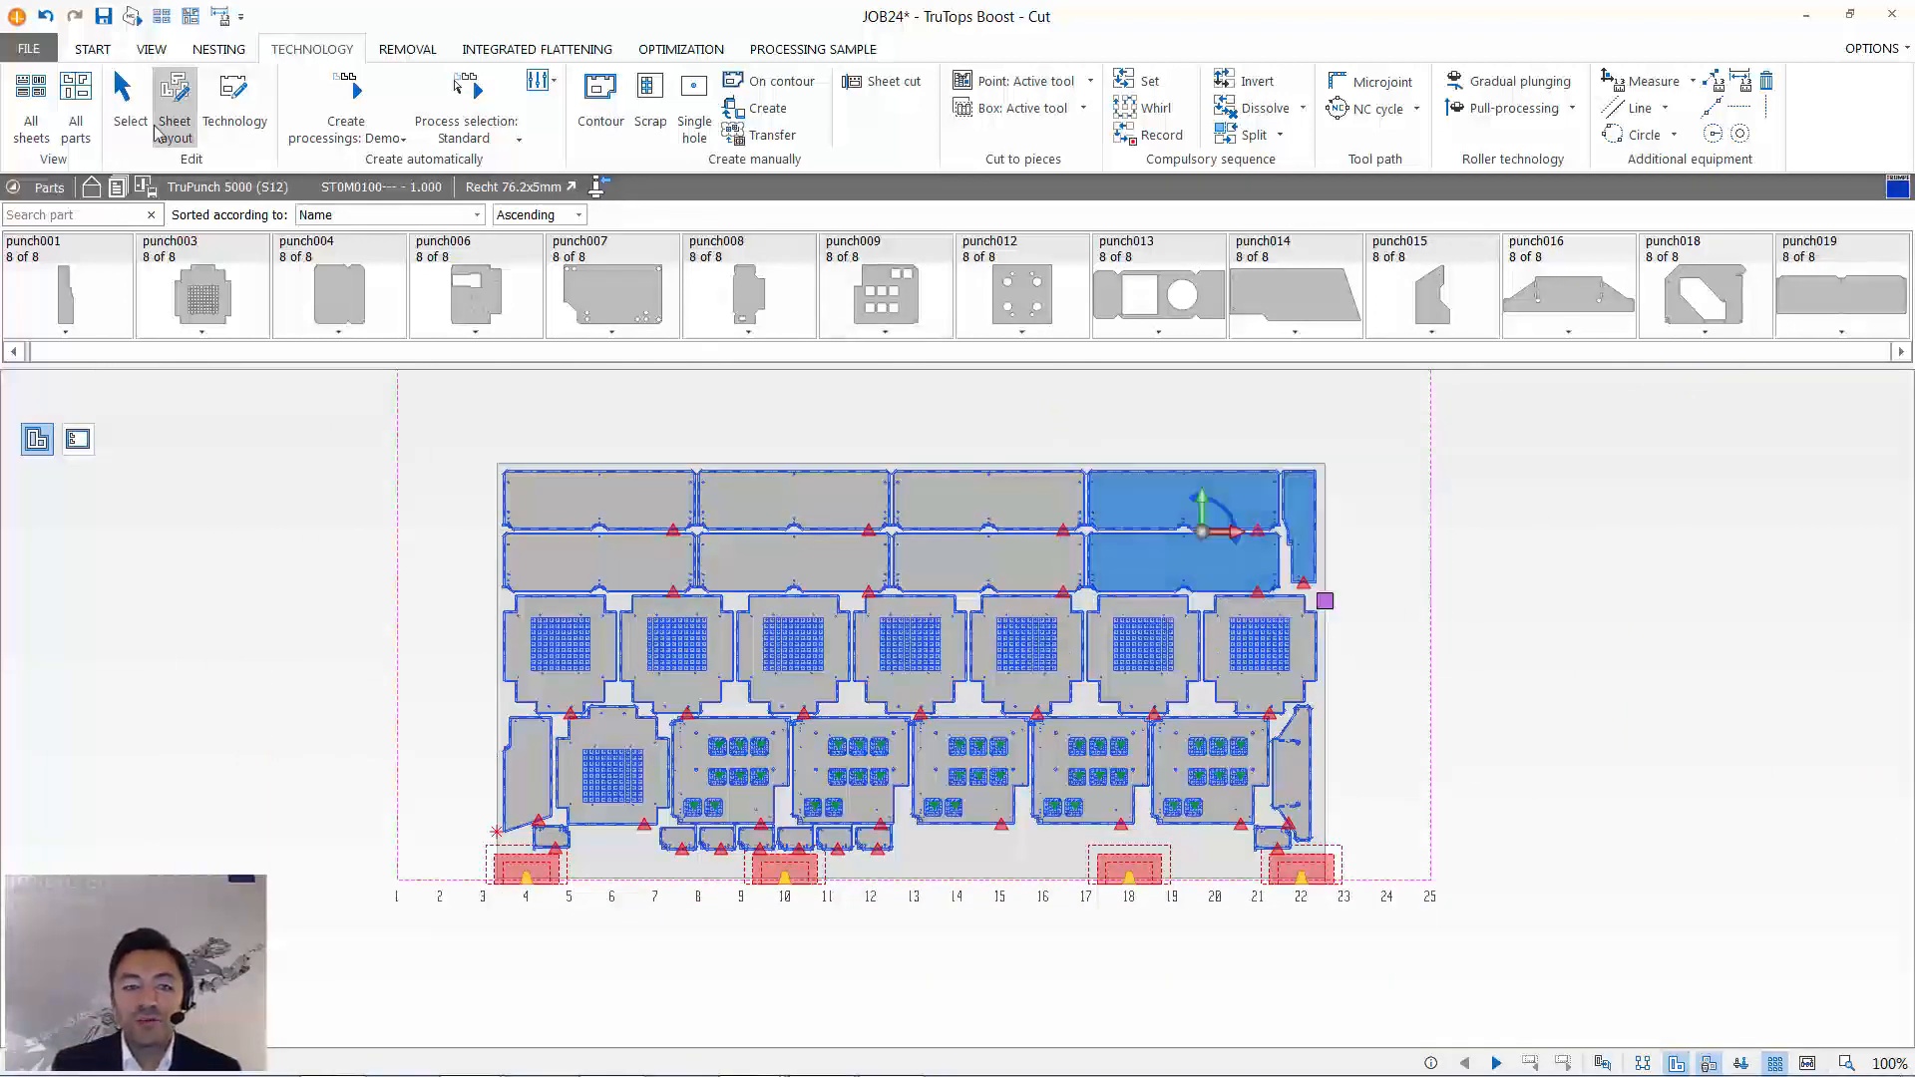
click(1055, 429)
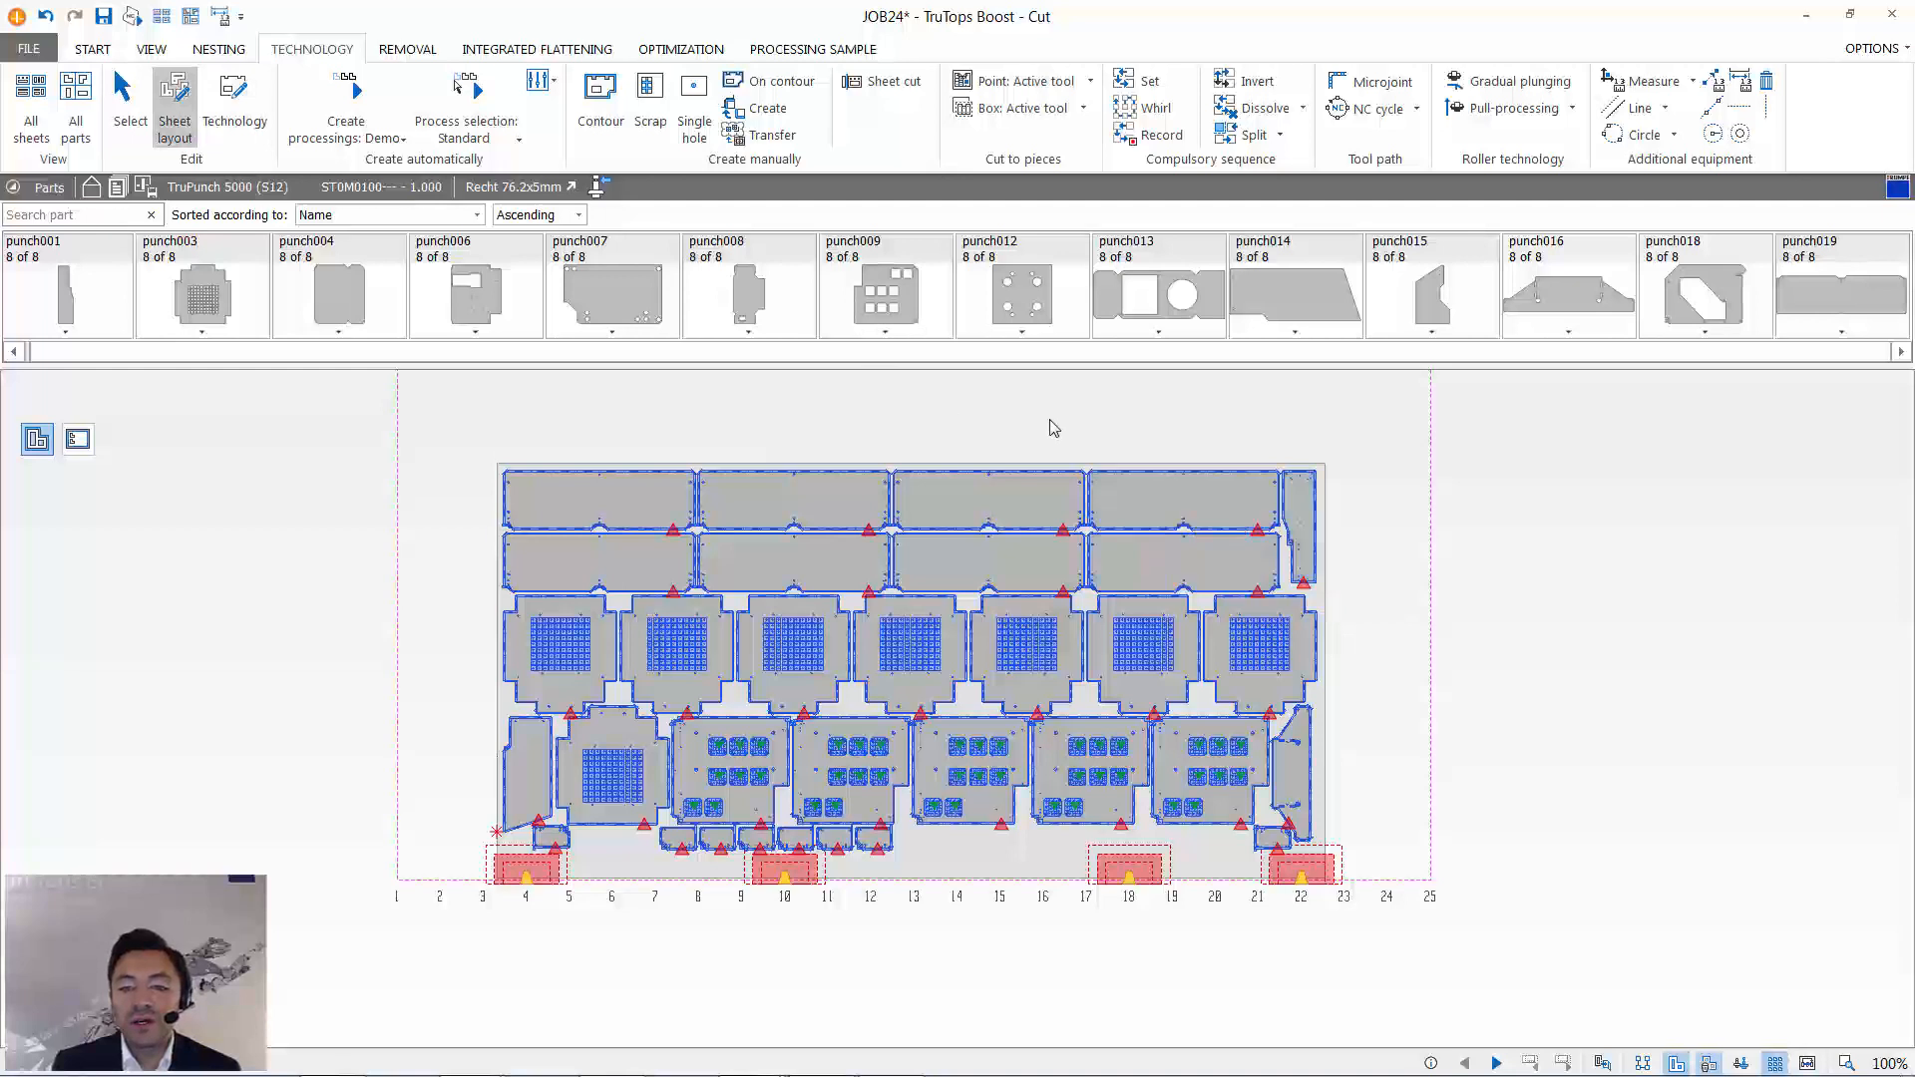
drag(1054, 429, 1438, 750)
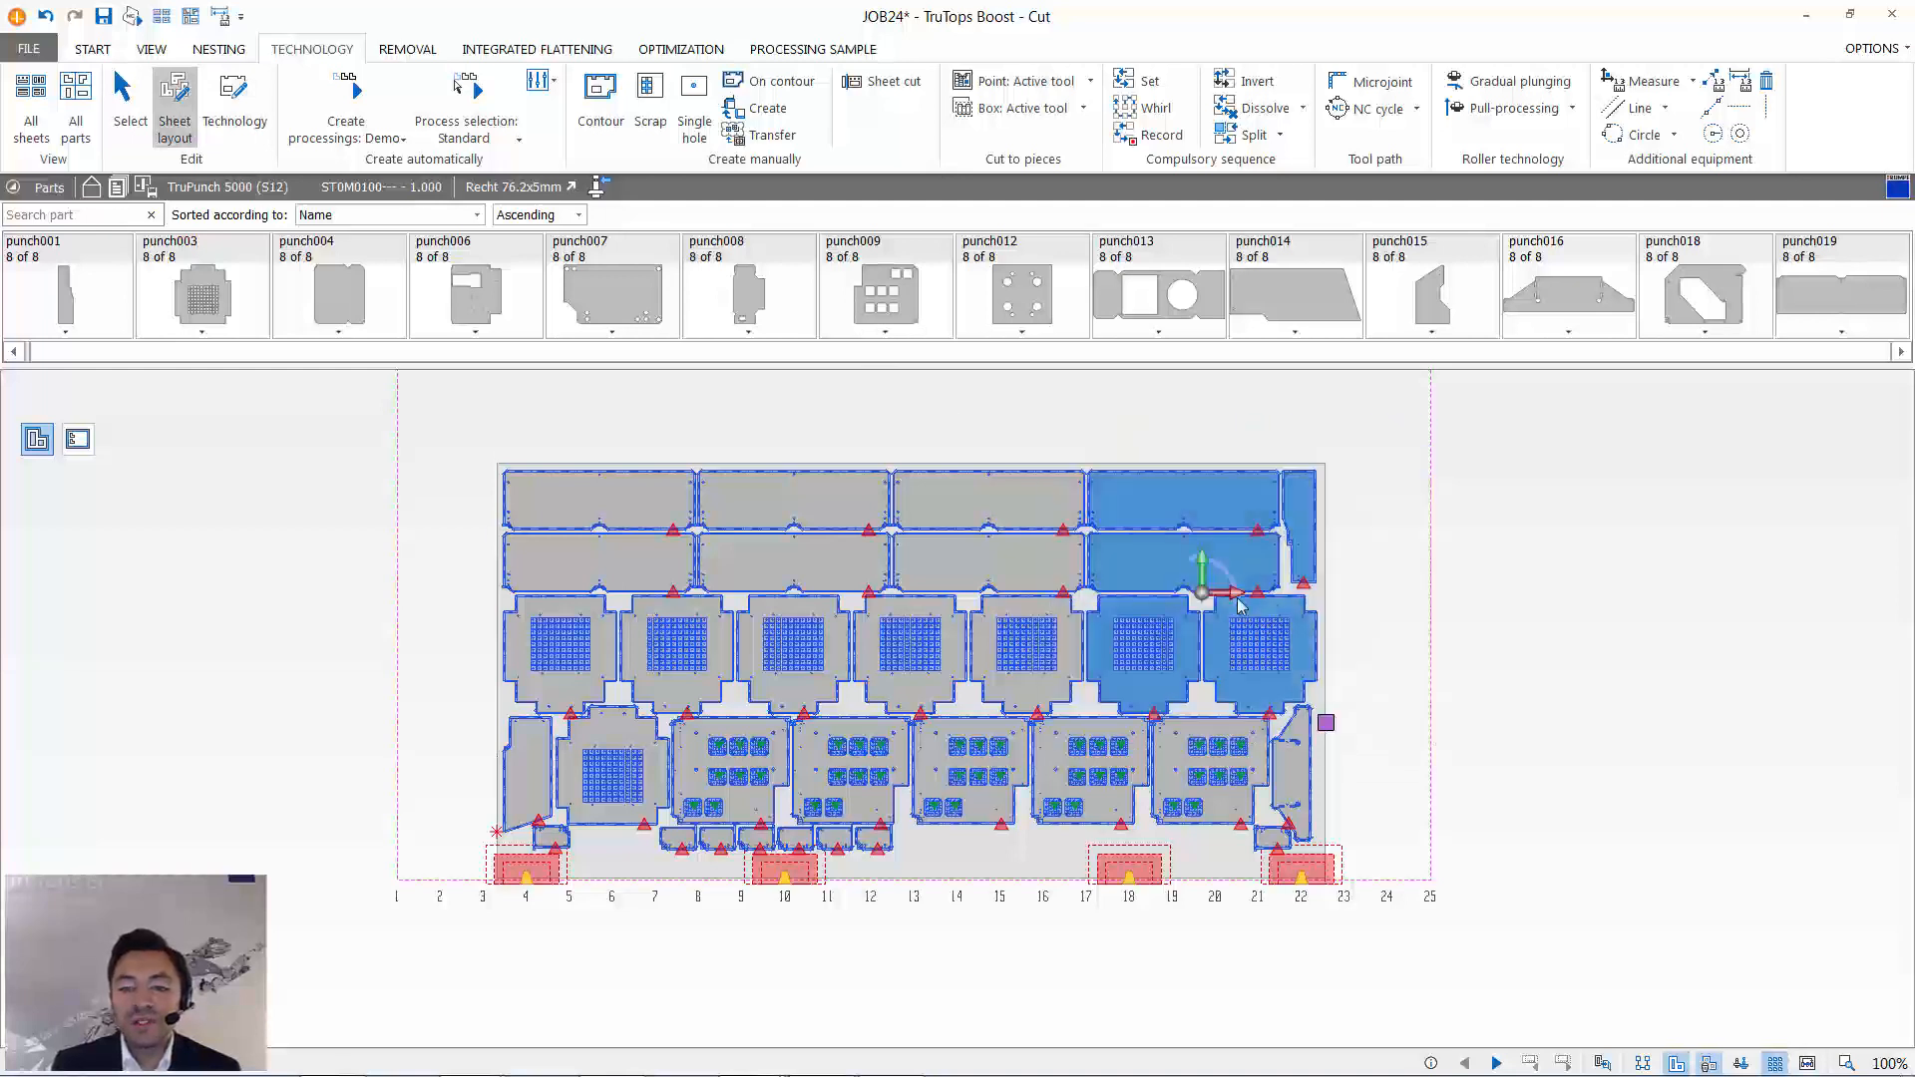
drag(1253, 598, 1115, 601)
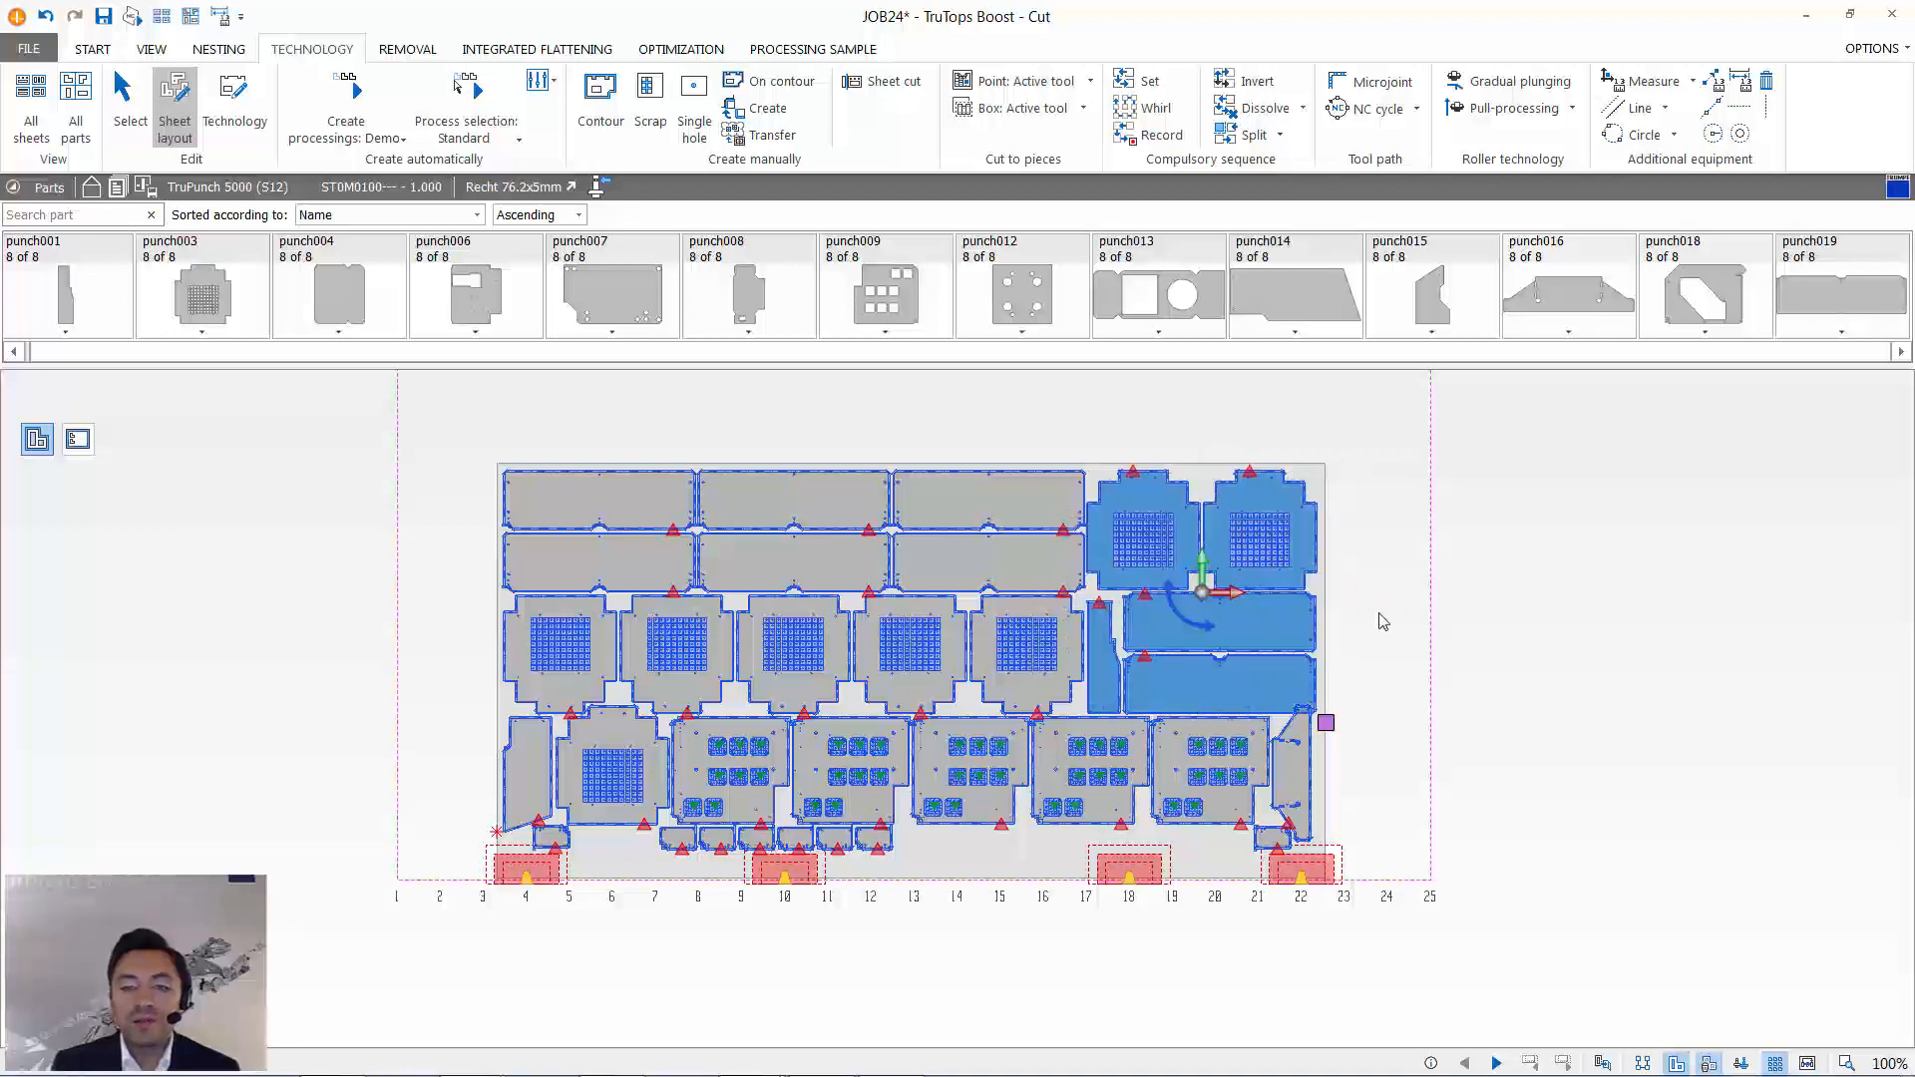
click(1406, 571)
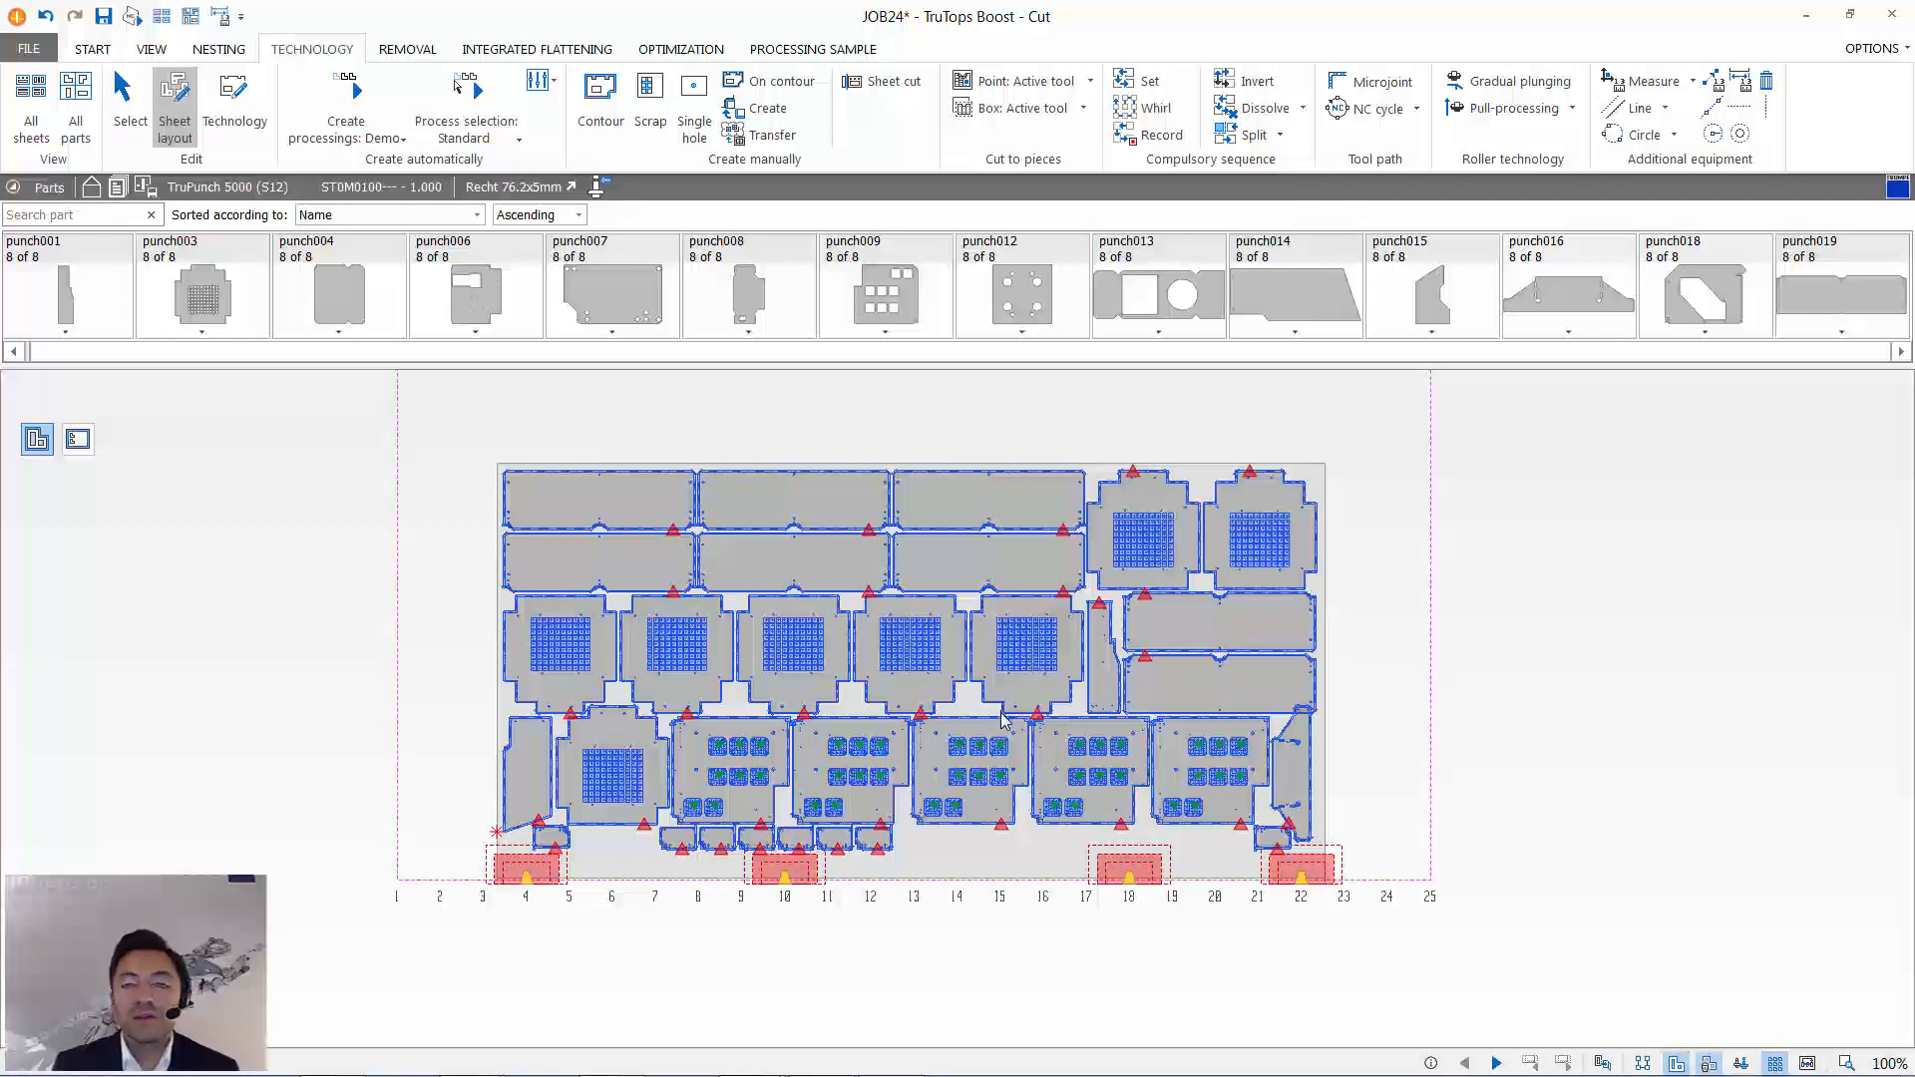
- Simulate the processing of the rearranged sheet at reduced speed, and leave the simulation
click(93, 49)
click(895, 94)
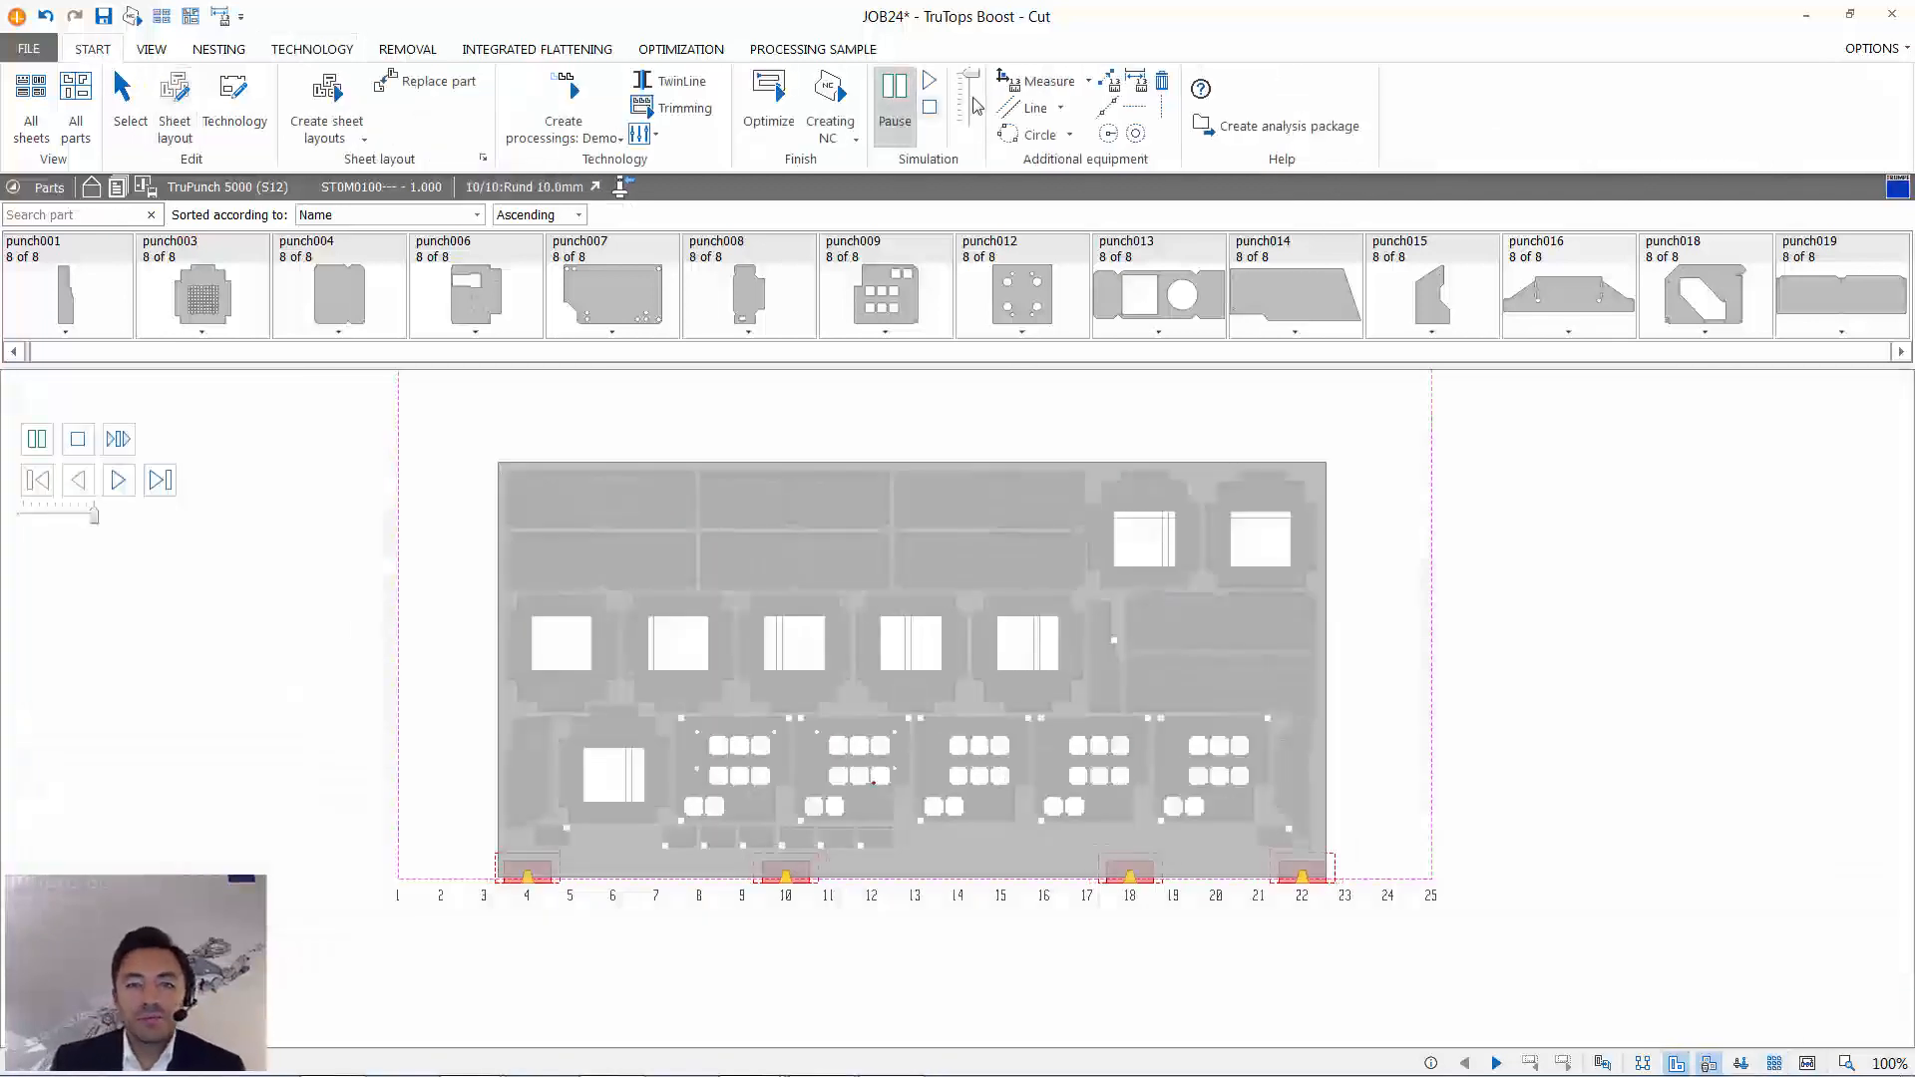
drag(970, 76, 970, 86)
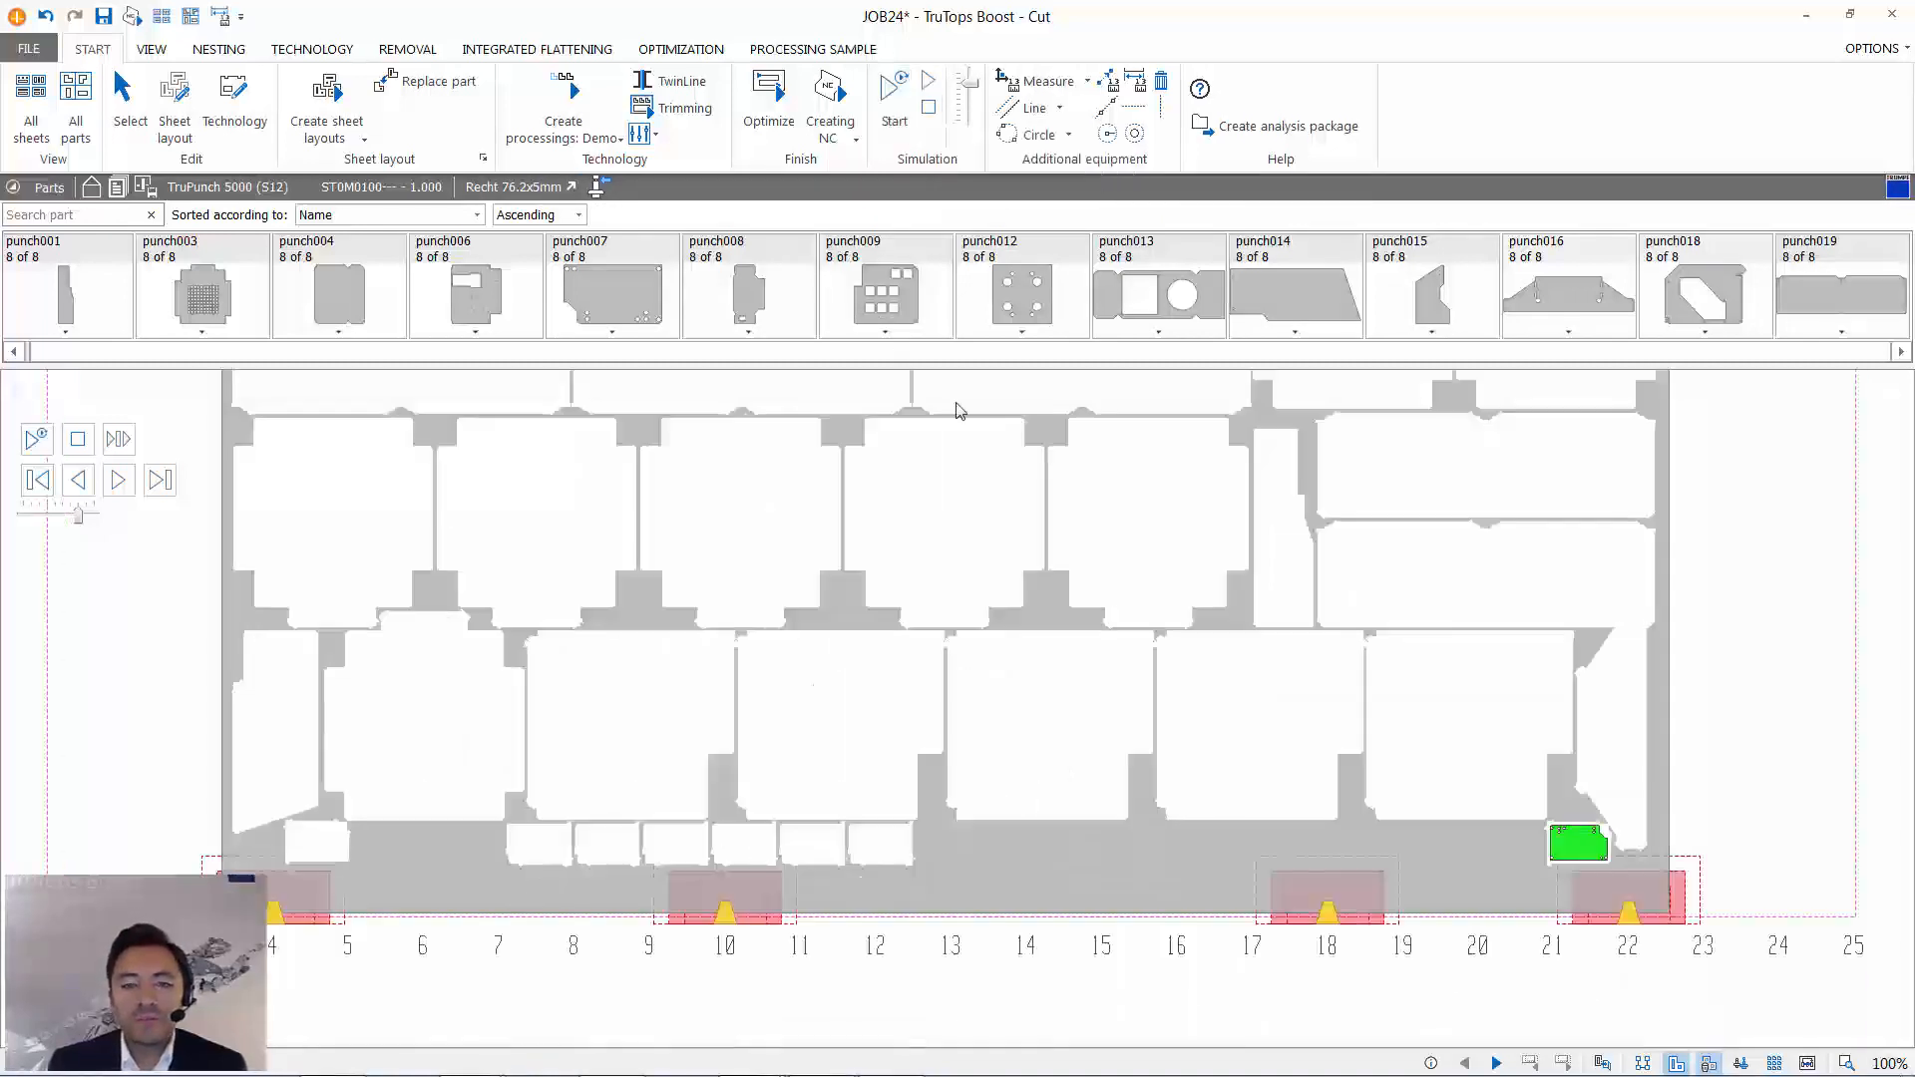
click(122, 99)
- Review the nesting parameters for sheet margins, filling options and part distances, and close them without changes
click(364, 139)
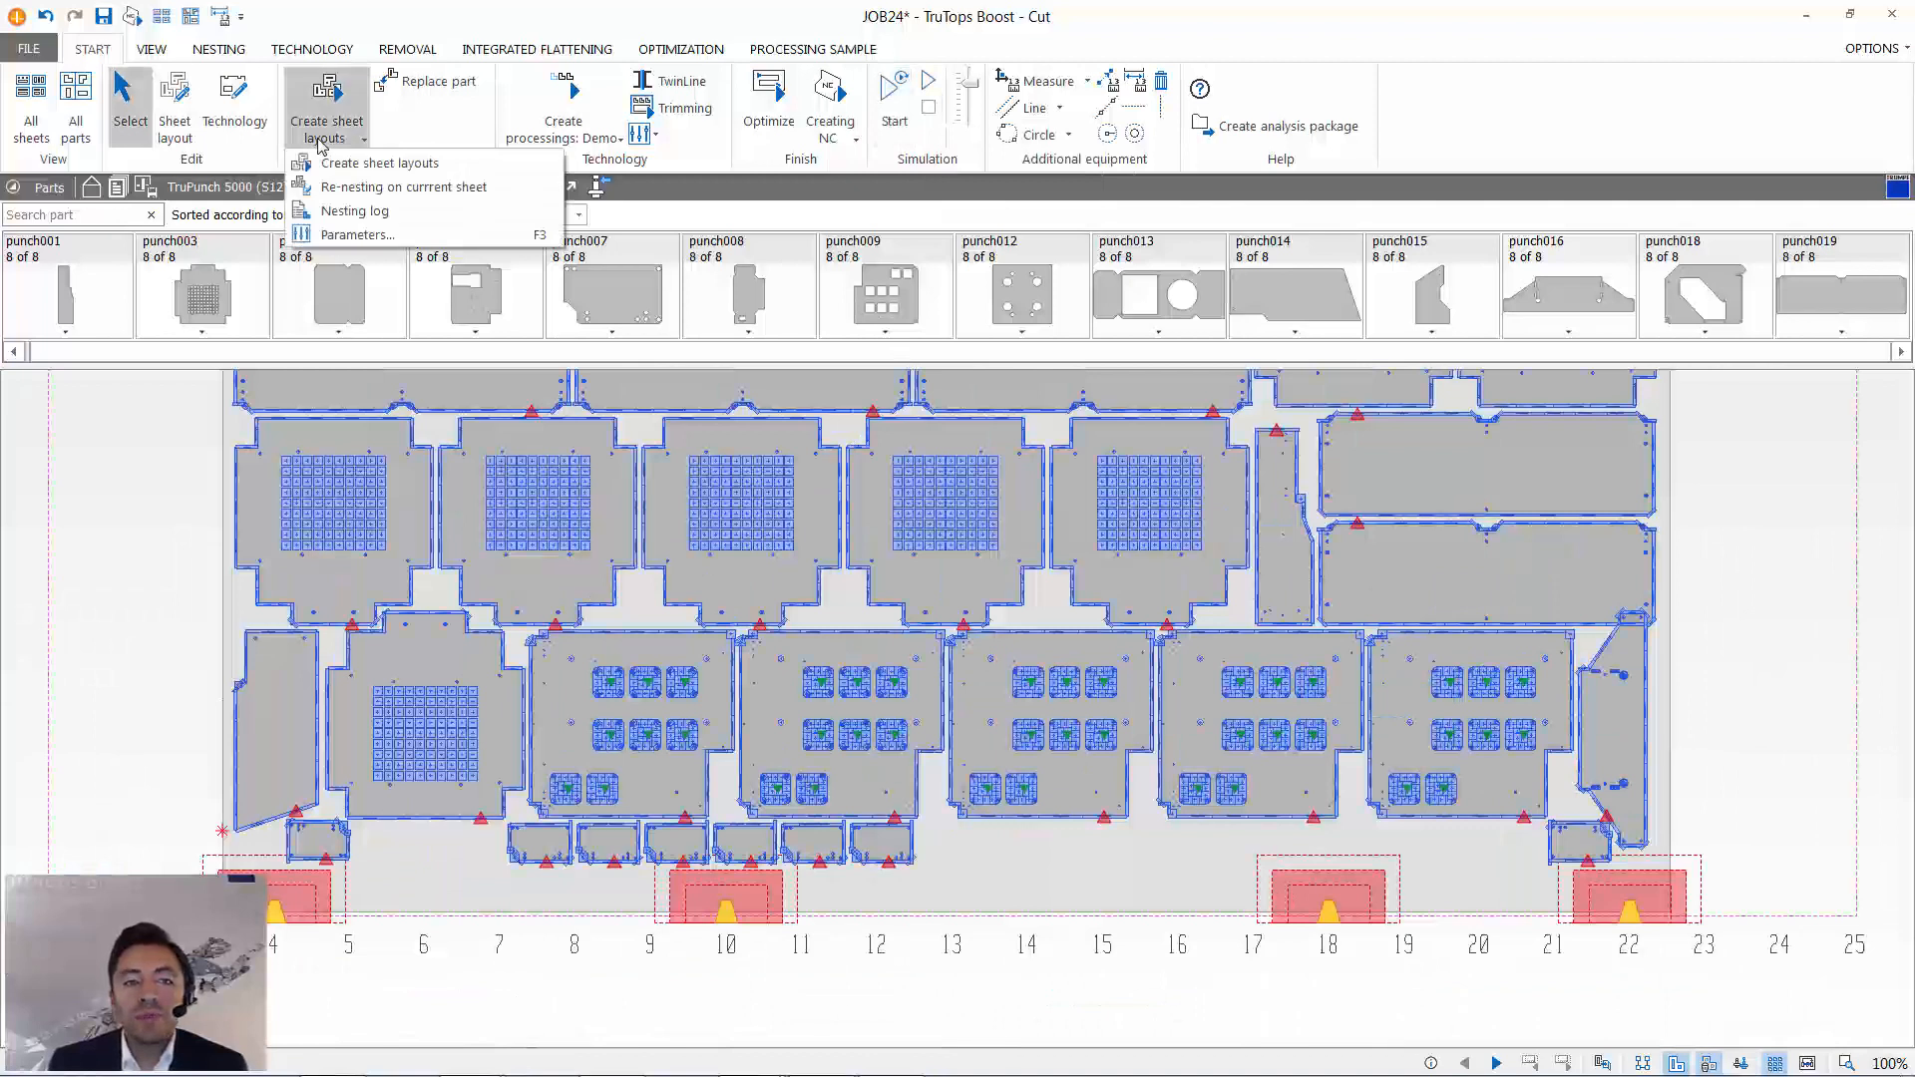
click(339, 236)
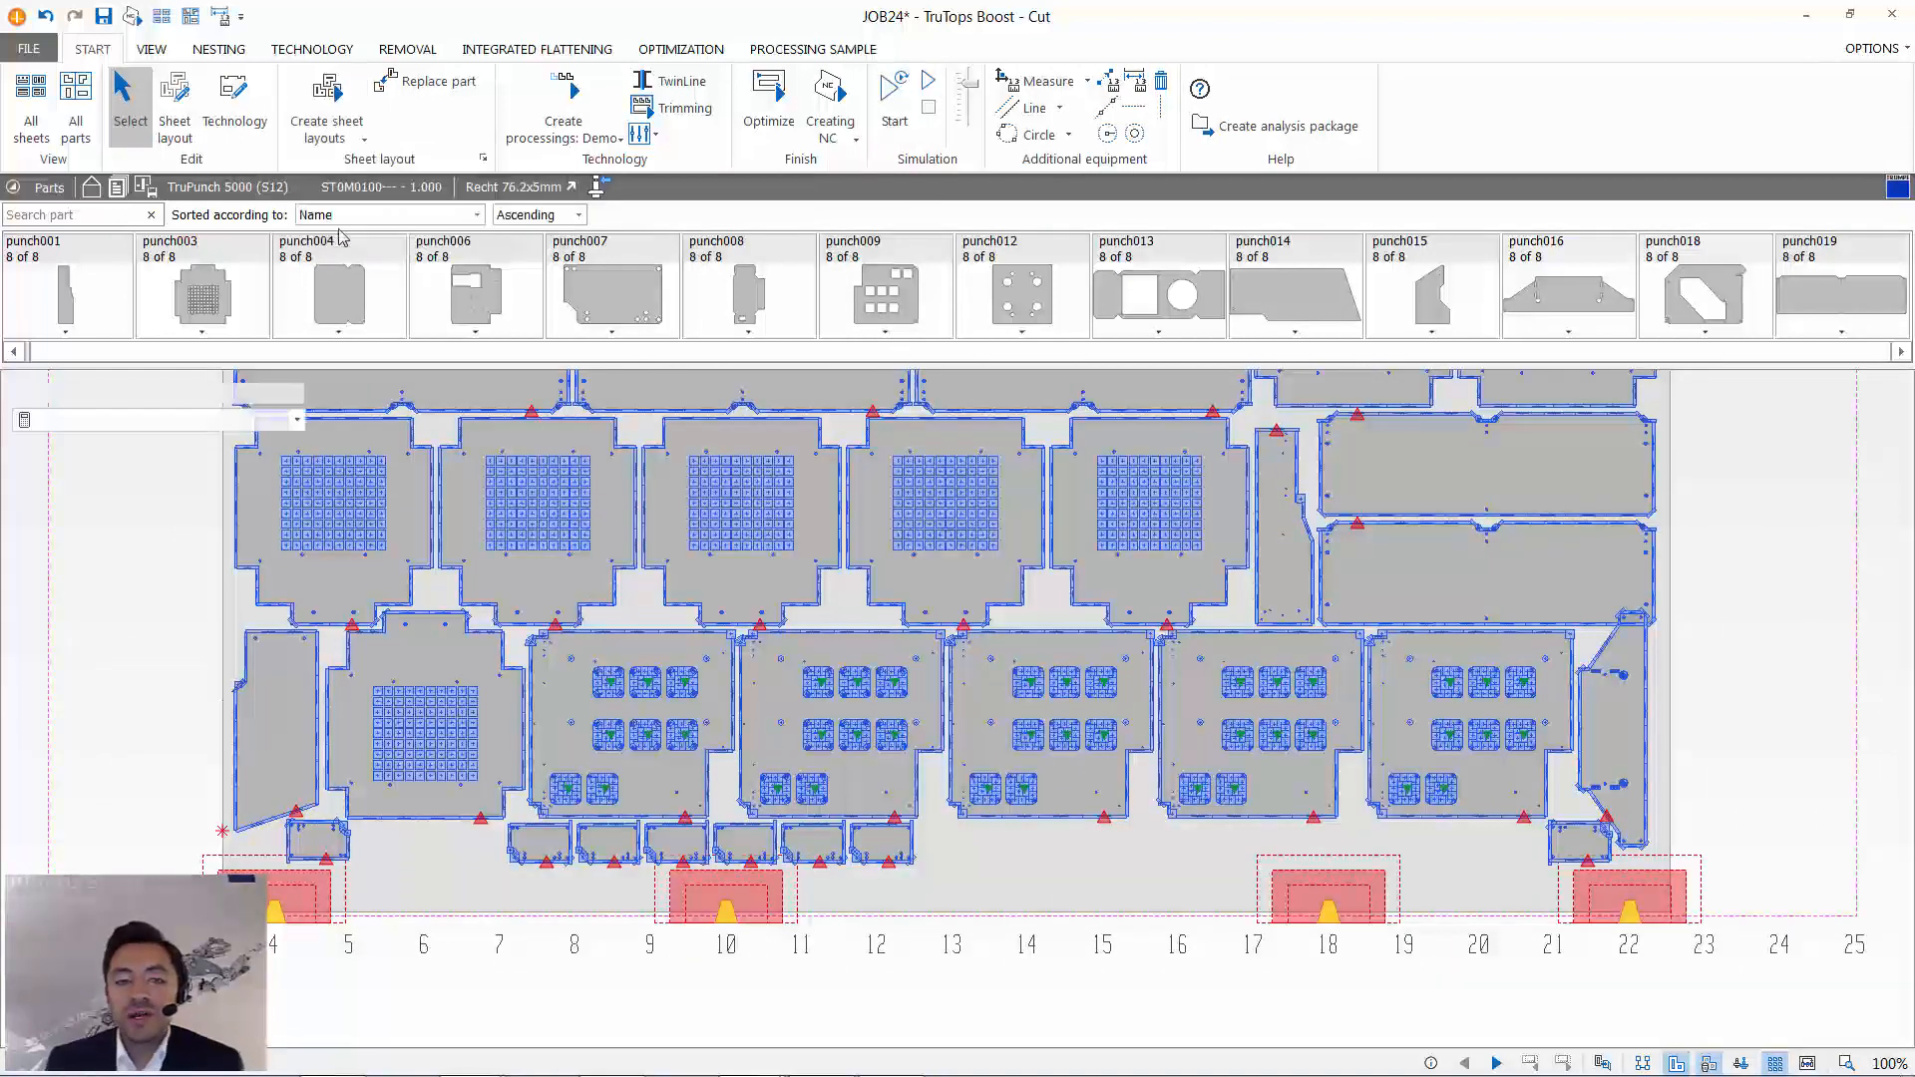
click(277, 71)
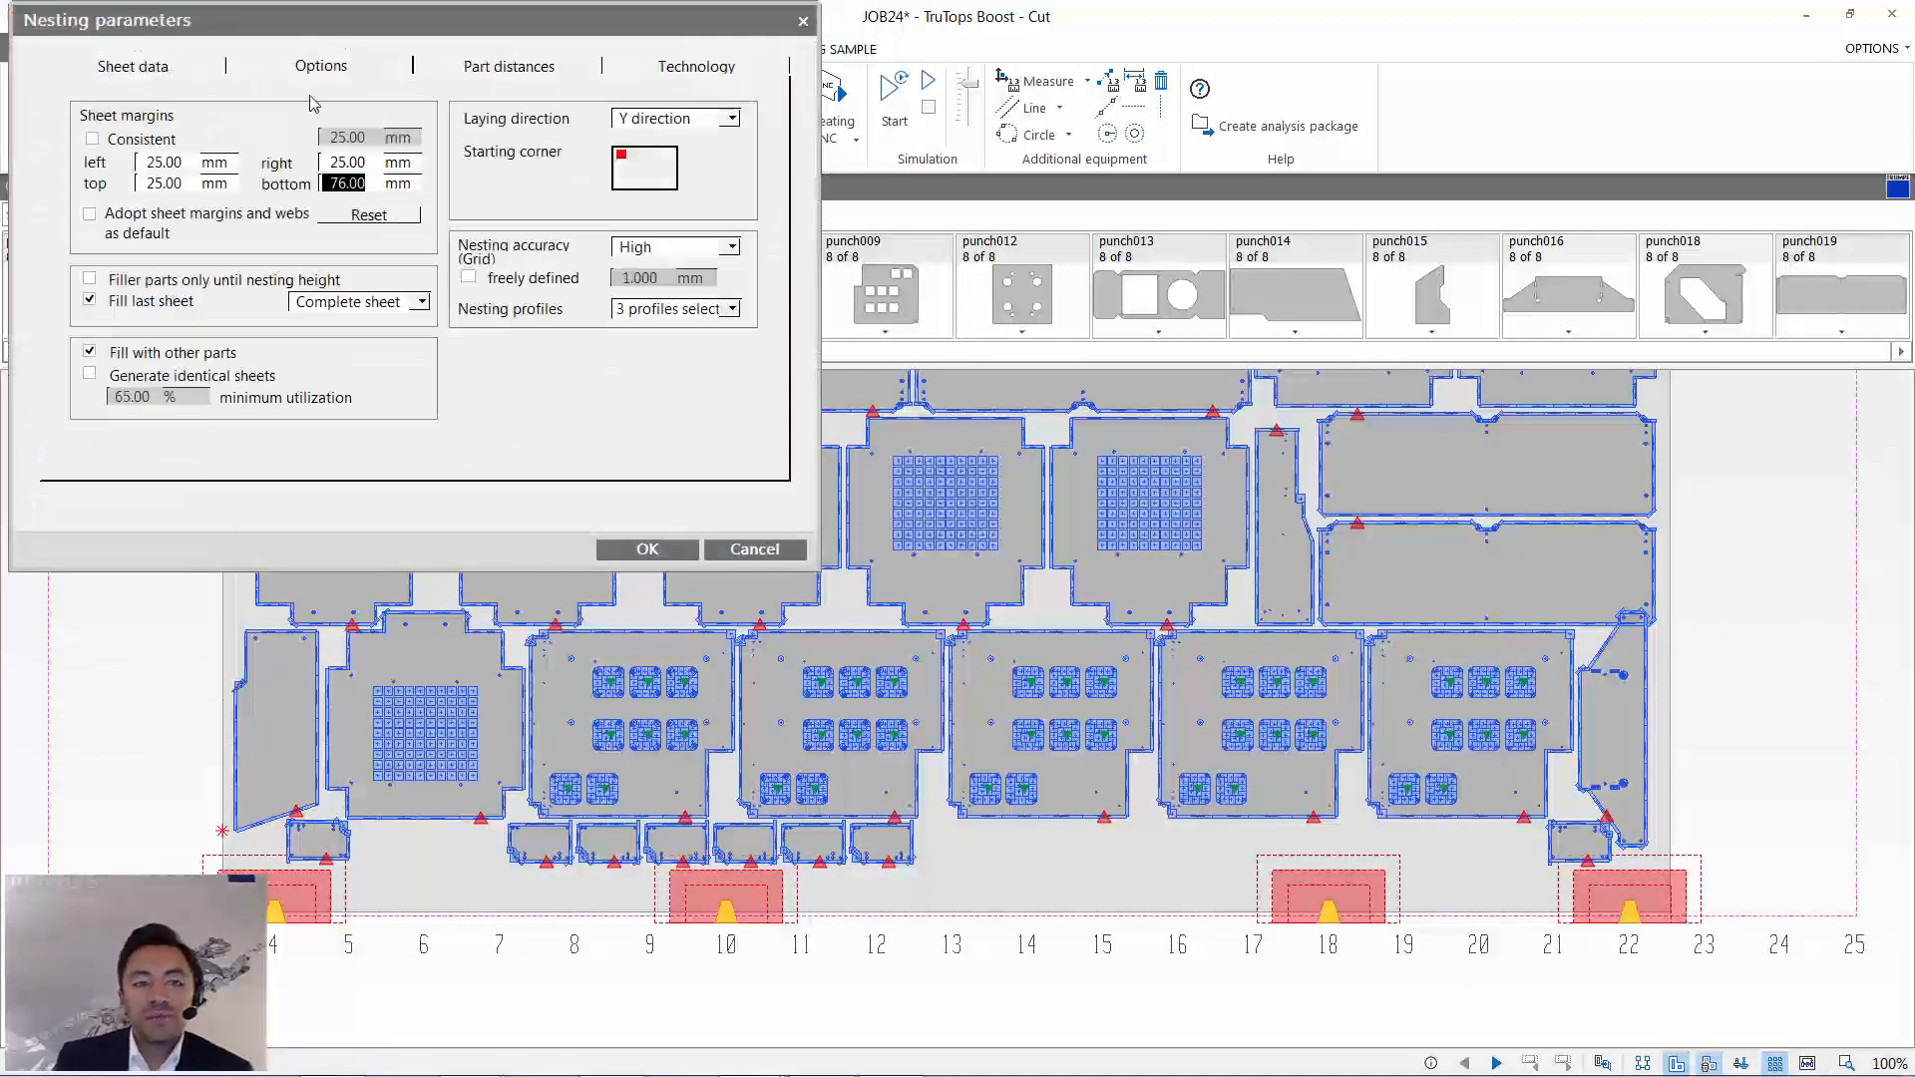
click(482, 68)
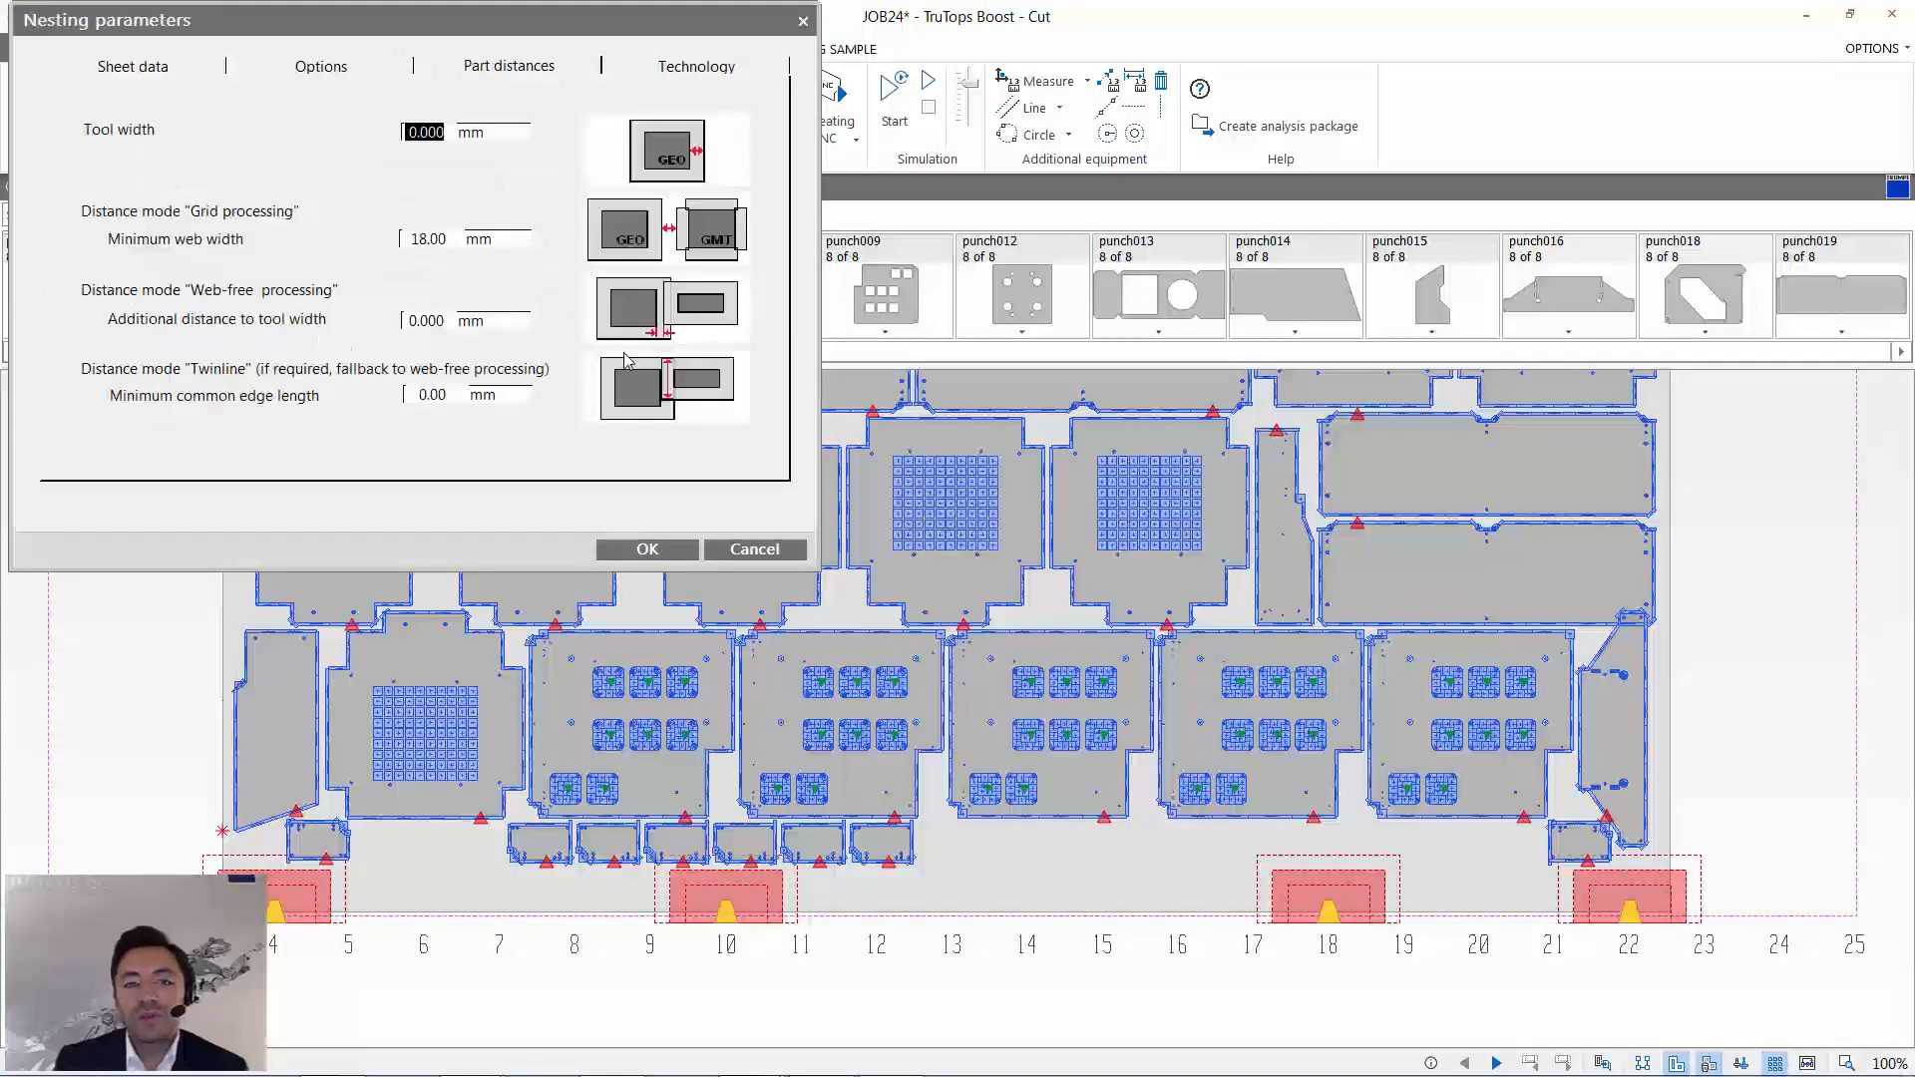
click(733, 548)
- Review the Demo configuration for creating processings, and close it without saving
click(566, 141)
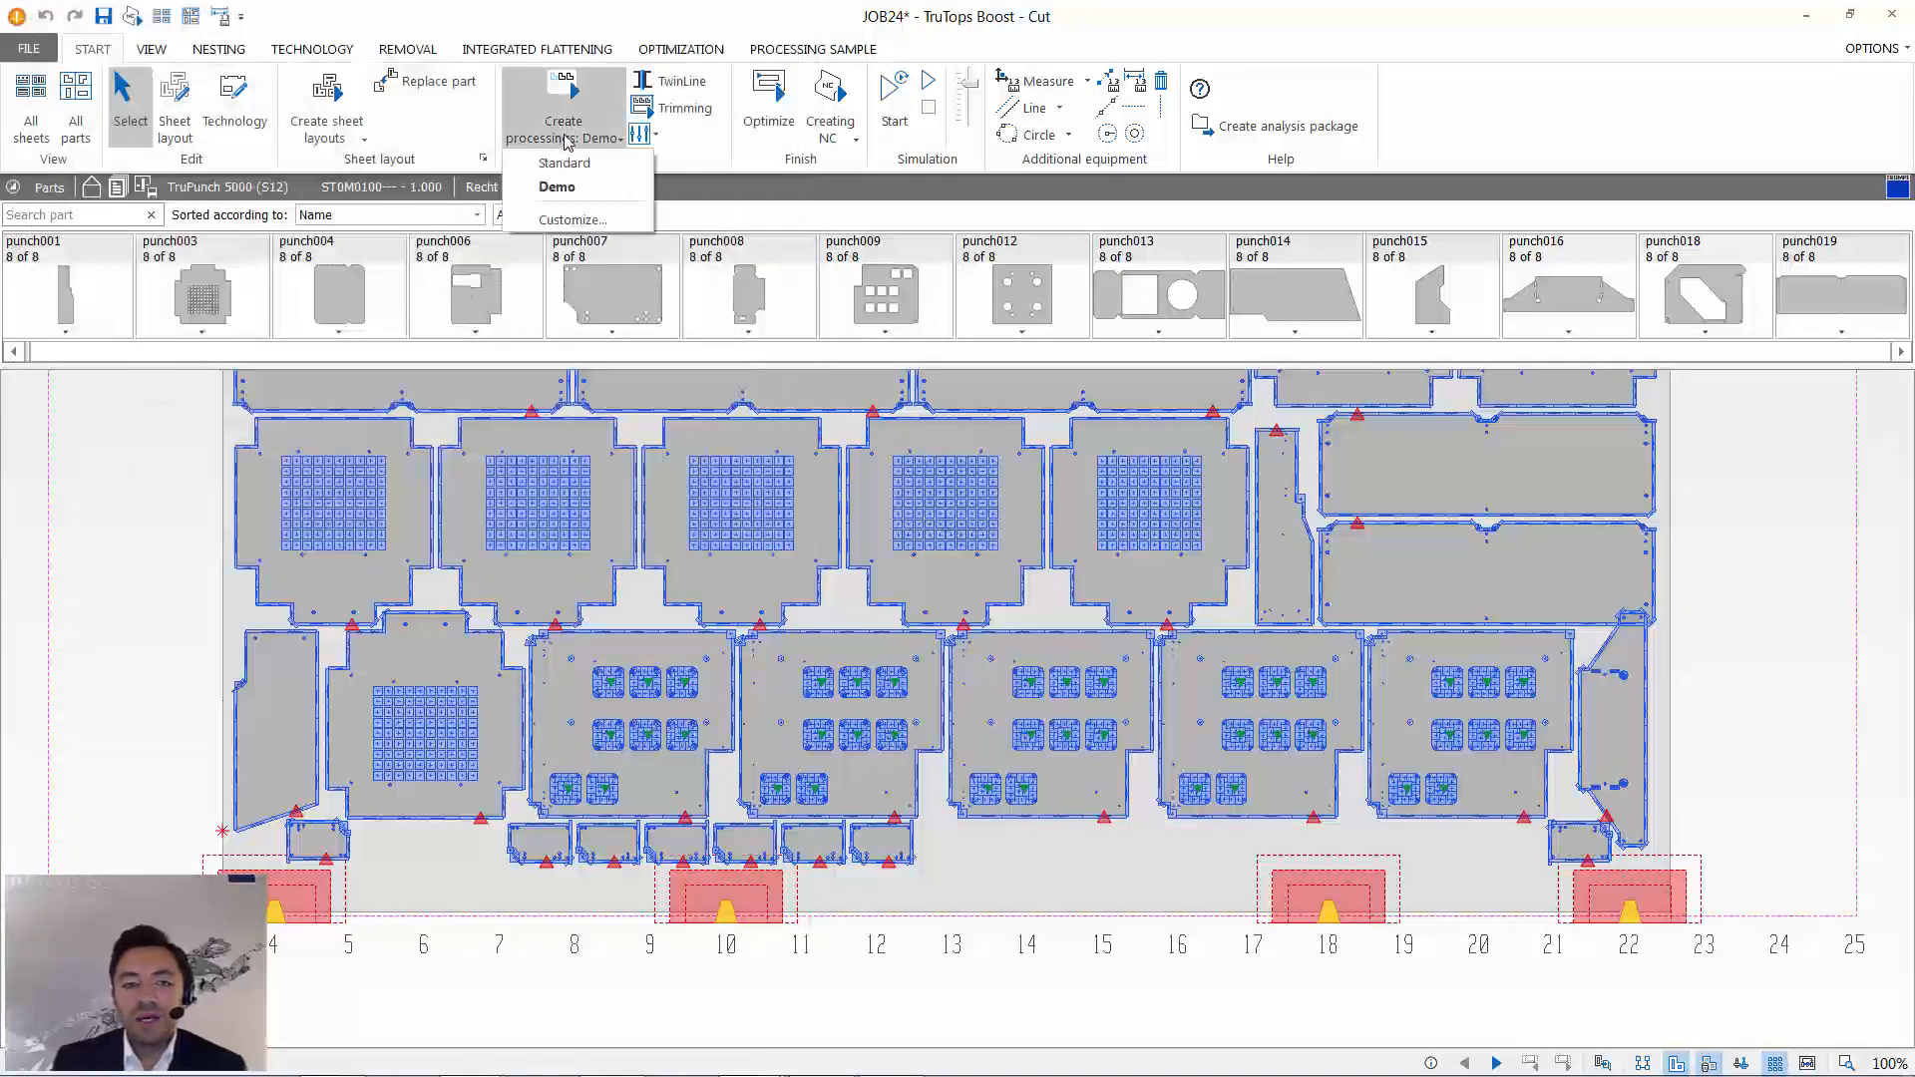
click(586, 220)
drag(565, 162, 589, 191)
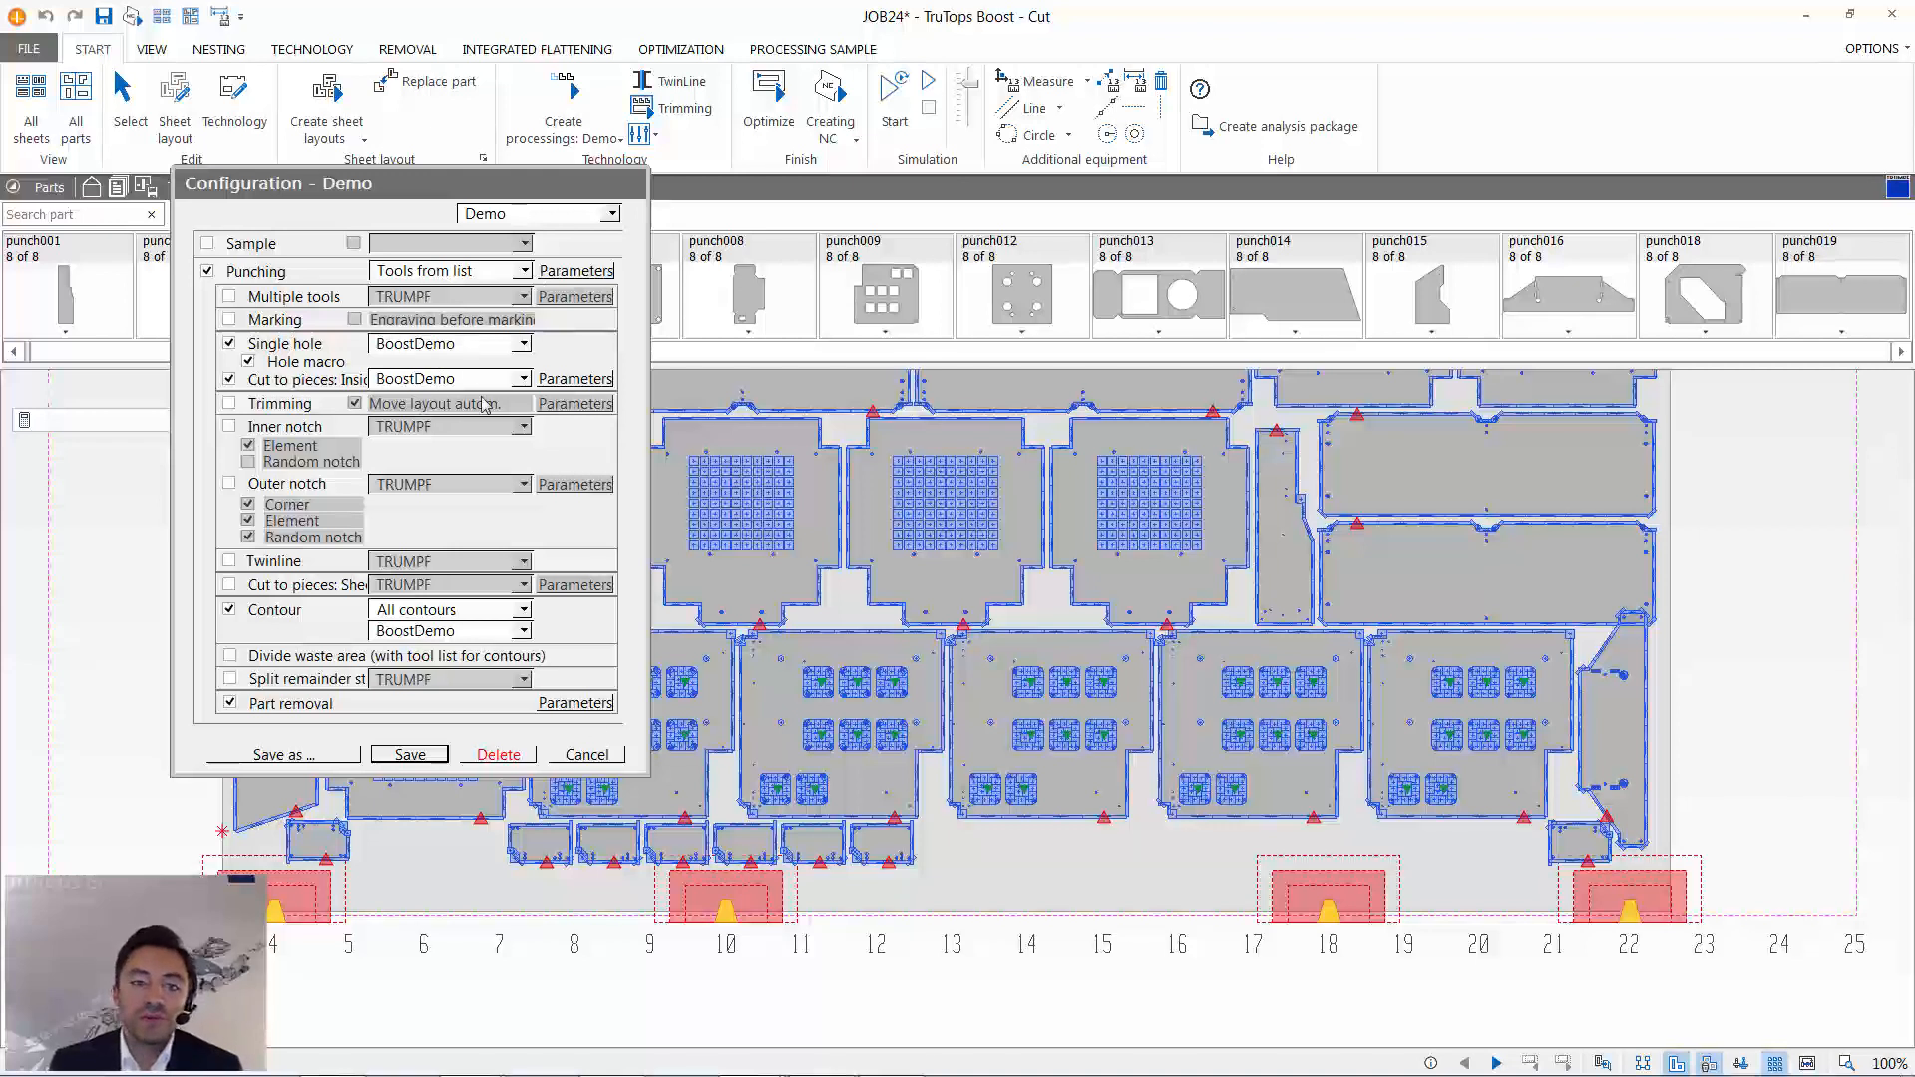
click(585, 755)
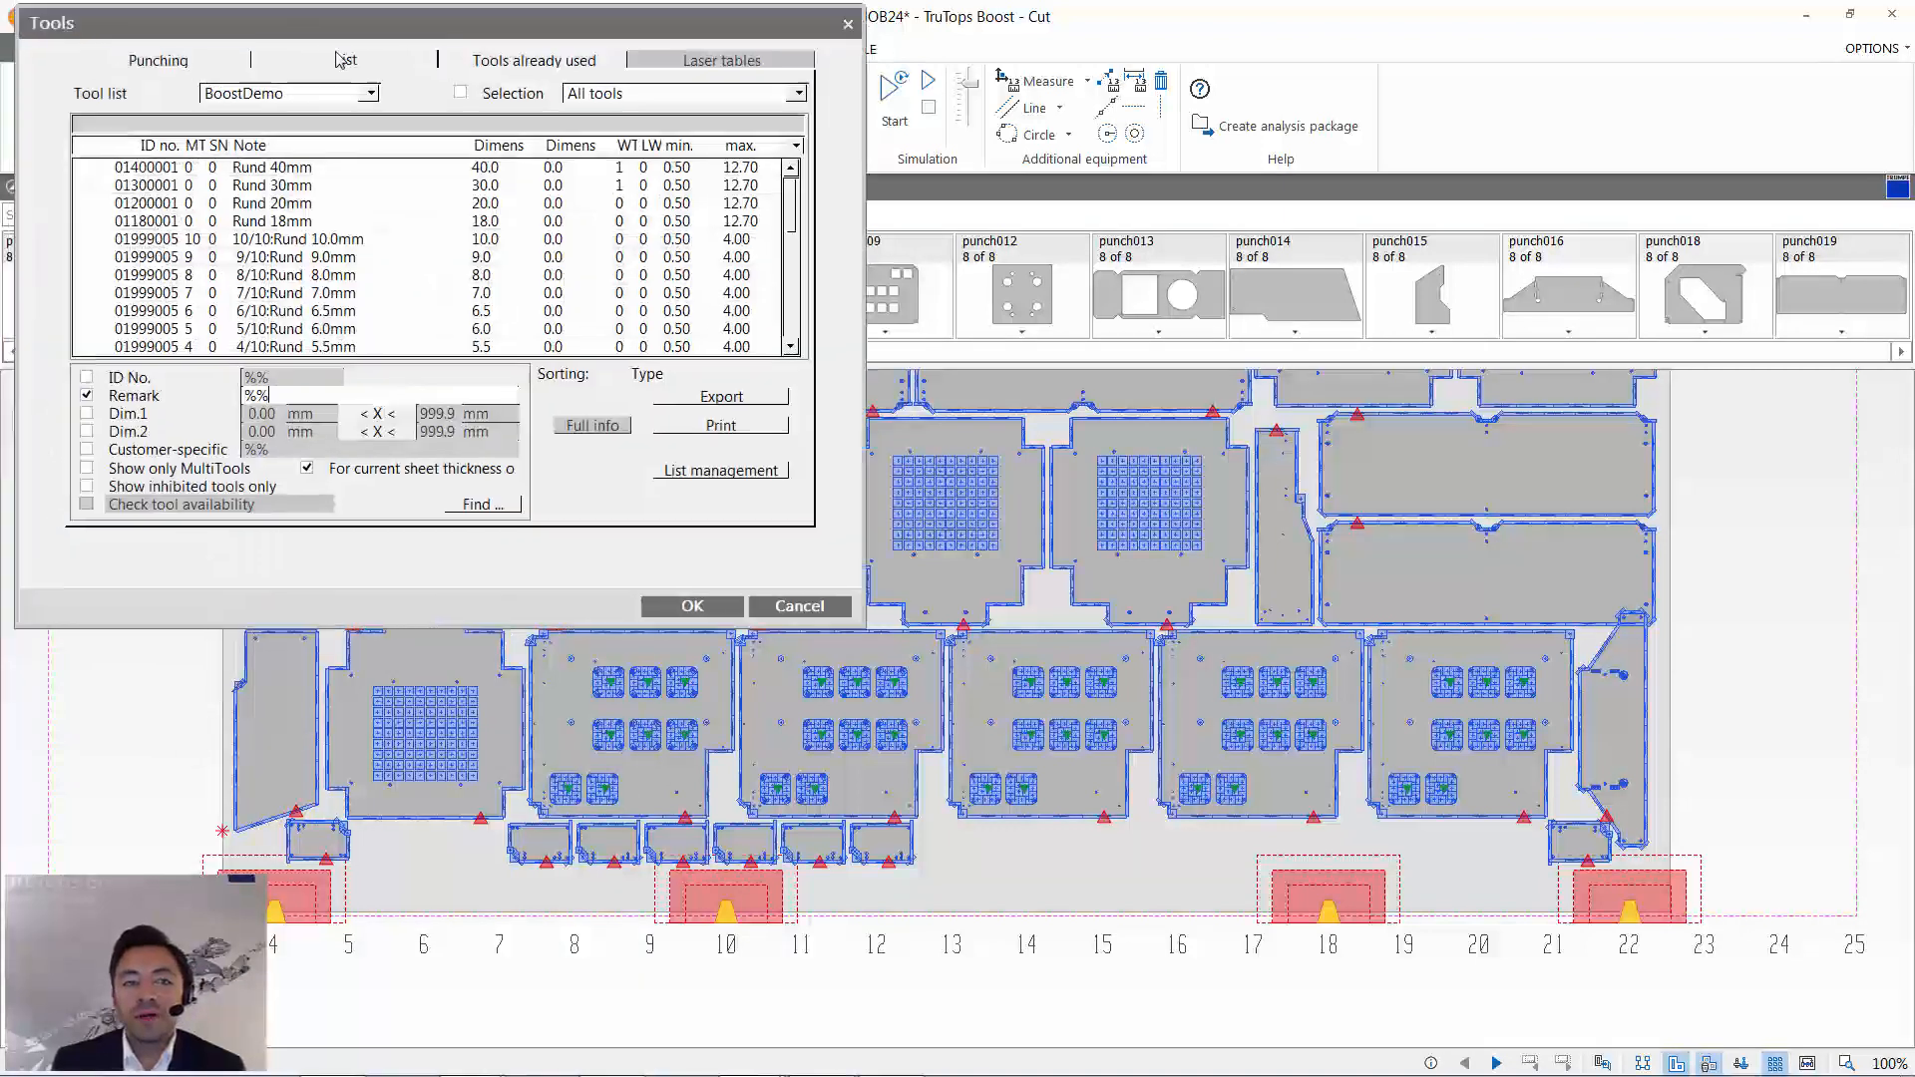
- Review the tools in the BoostDemo tool list from beginning to end, and close the tool overview without changes
drag(309, 22, 543, 292)
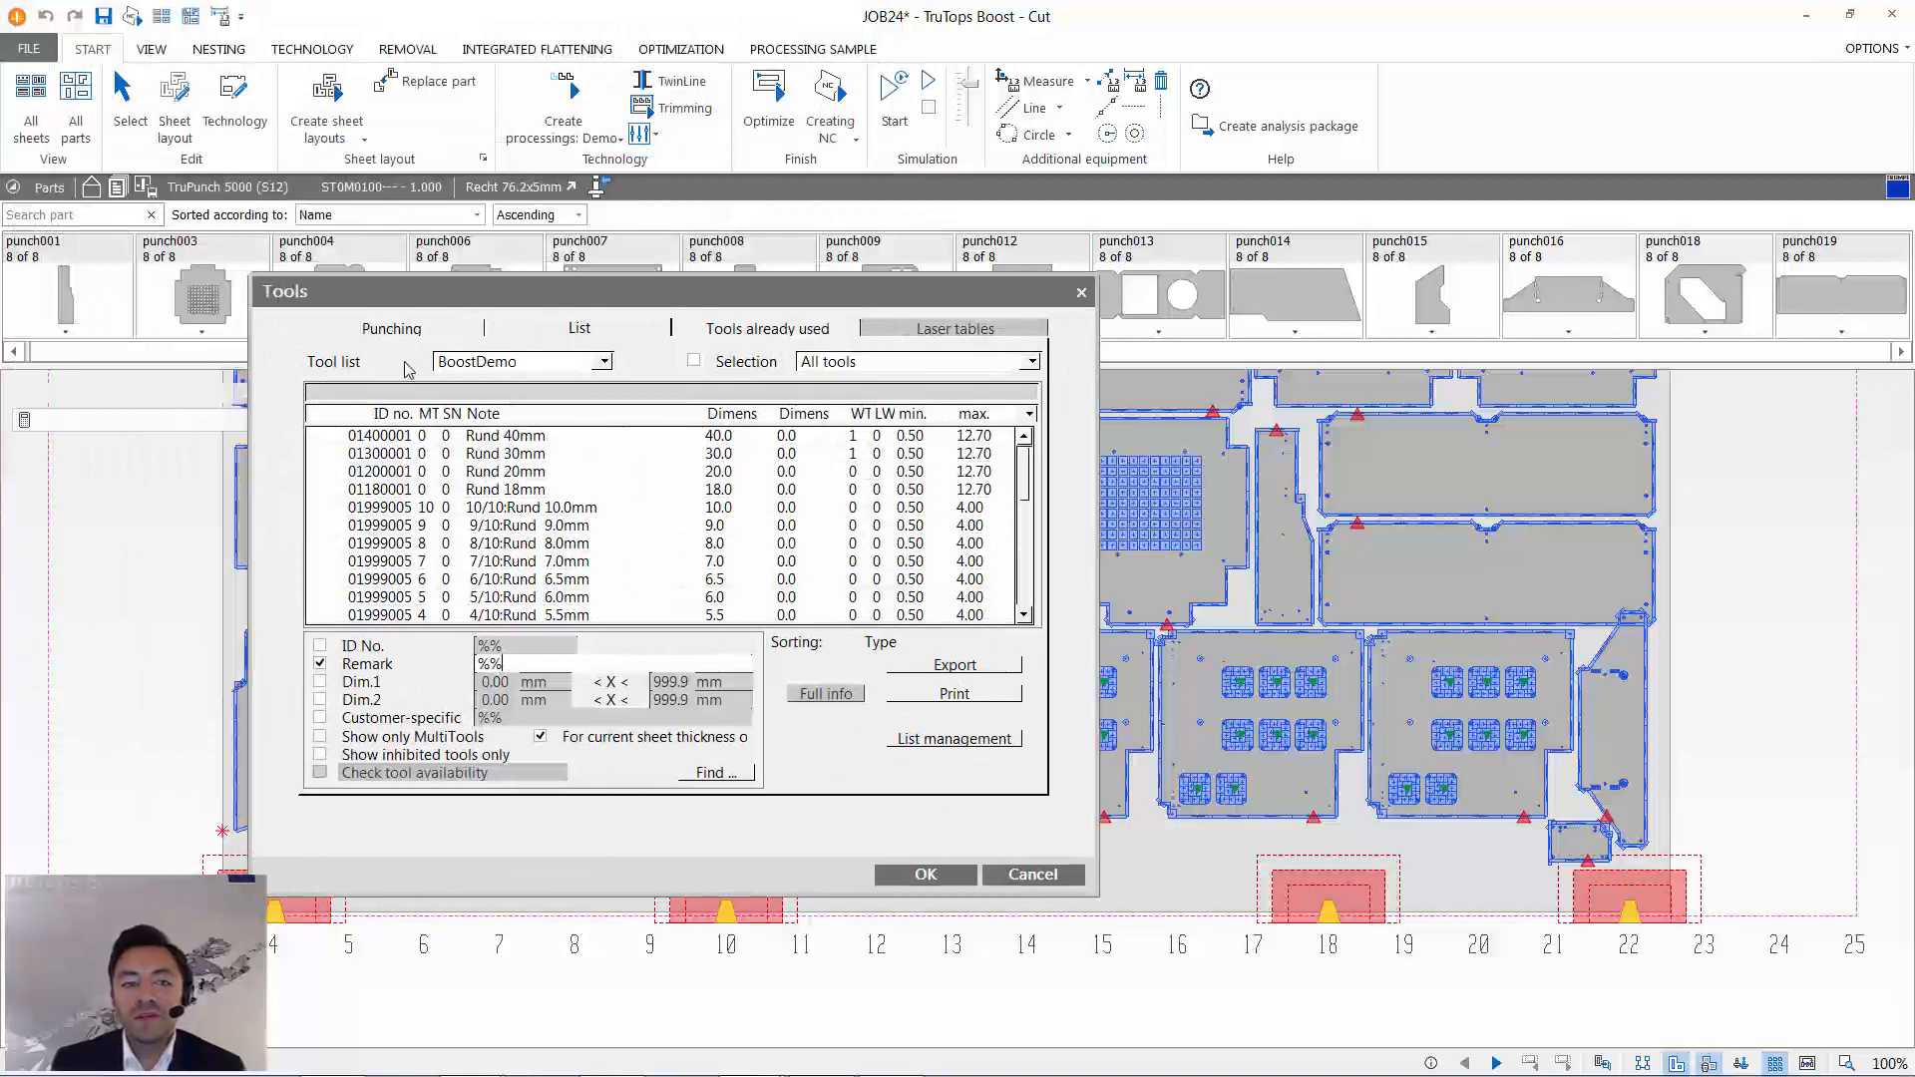
scroll(573, 599, down, 10)
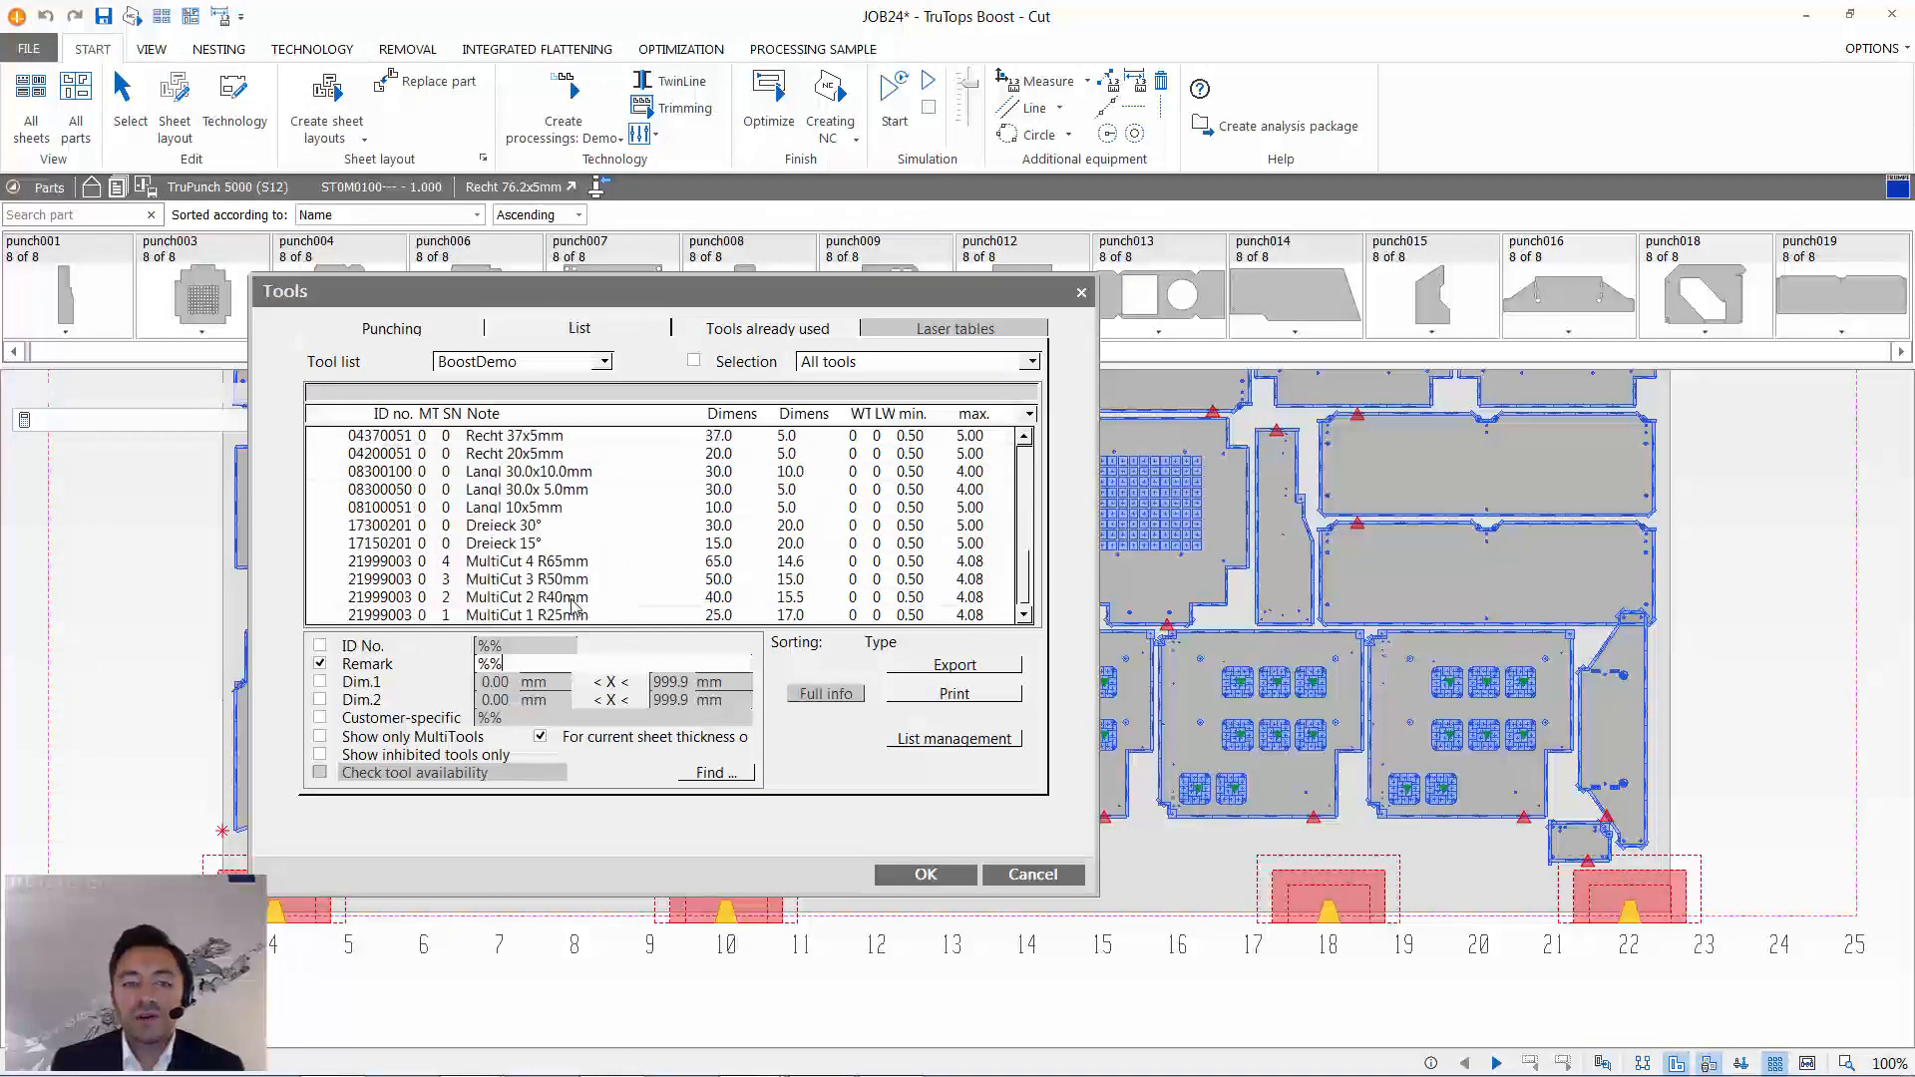
scroll(585, 565, up, 10)
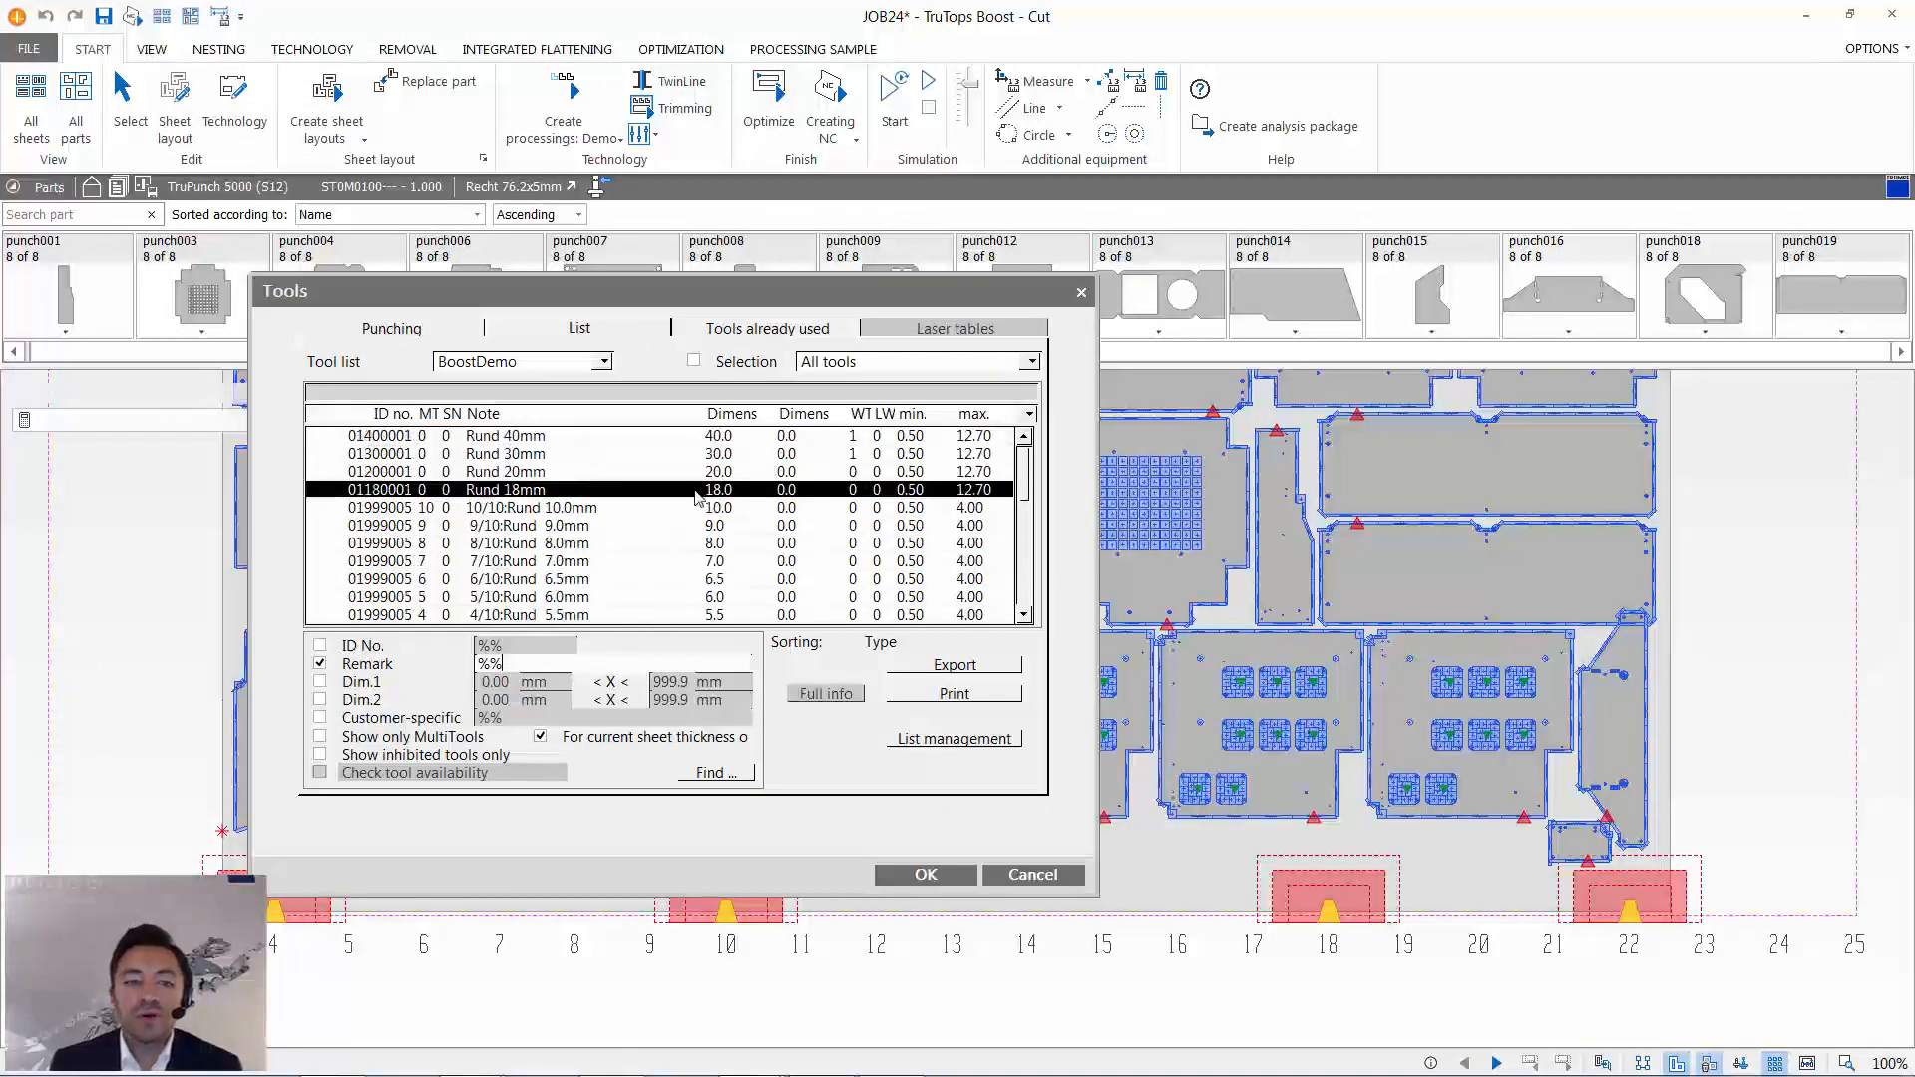
click(1032, 875)
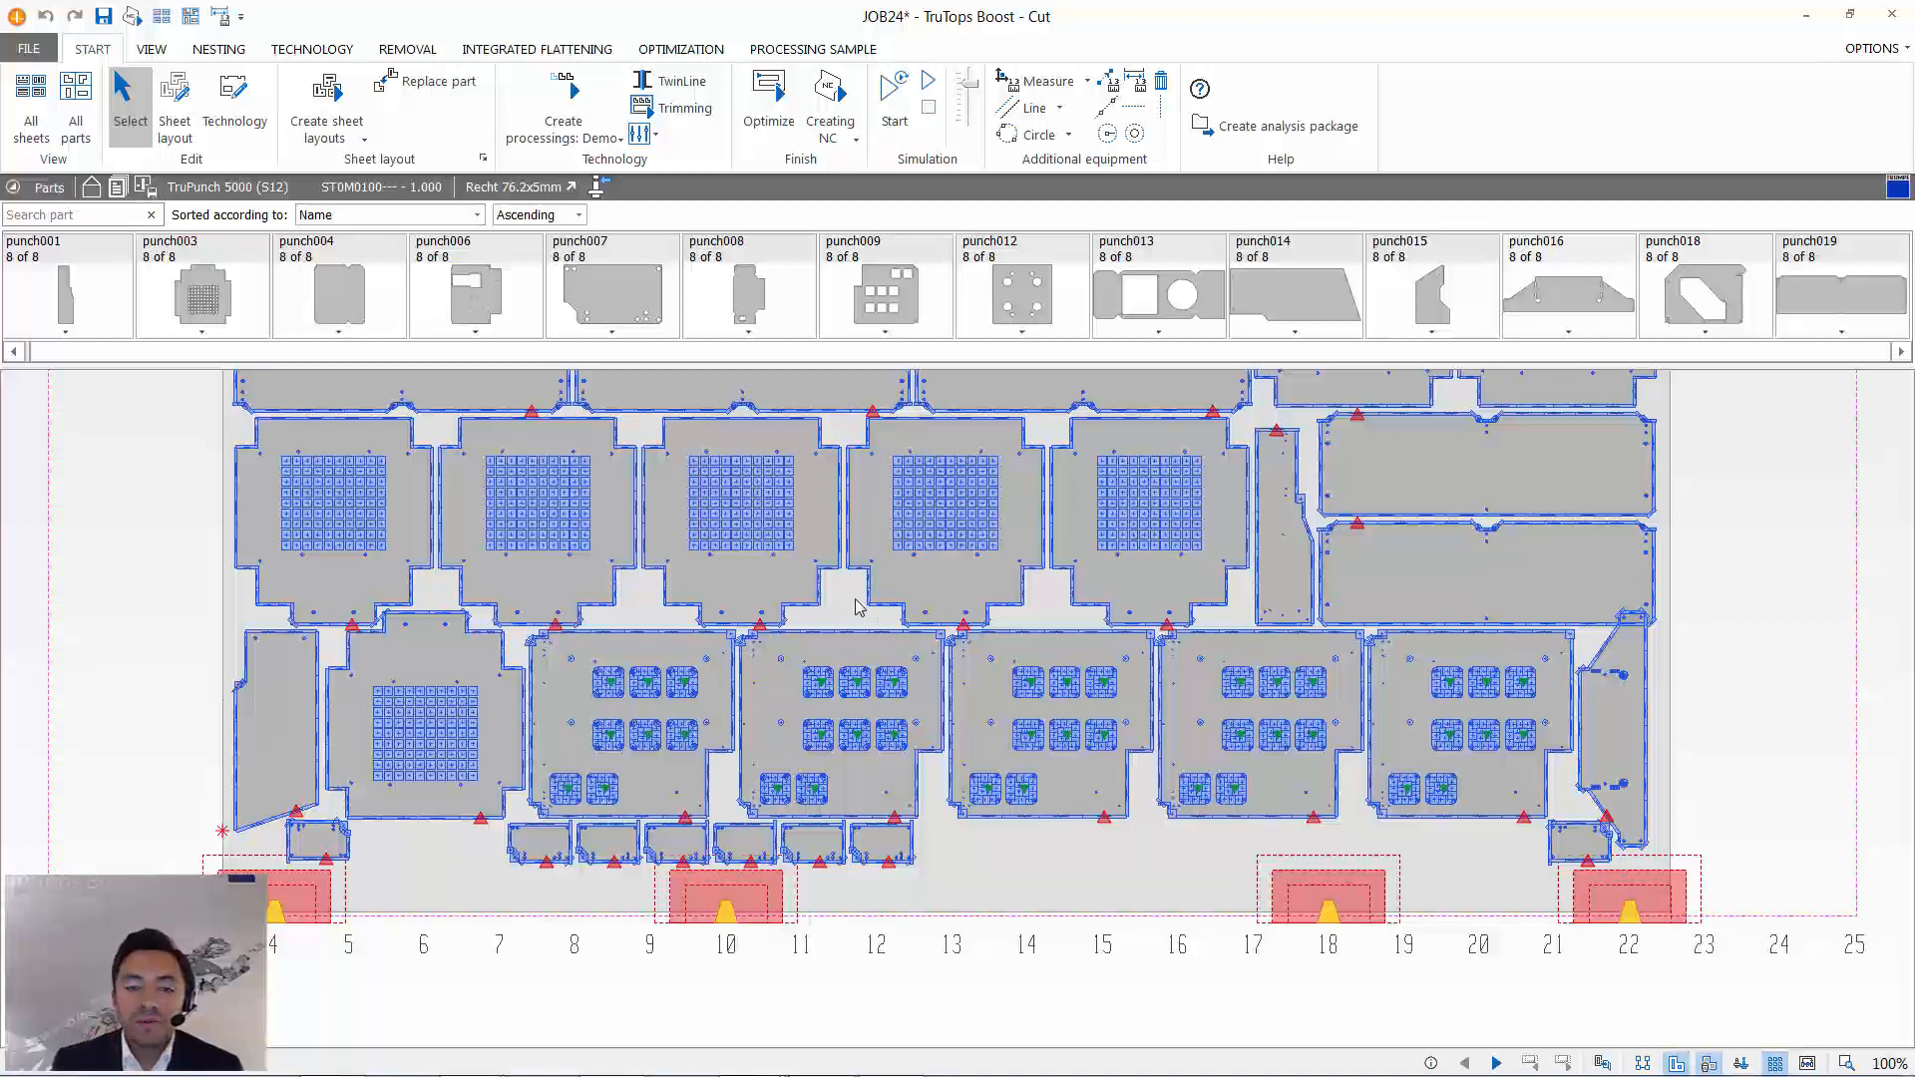
- Reopen the tool overview and check which tool lists can be chosen, keeping BoostDemo selected
scroll(877, 673, down, 5)
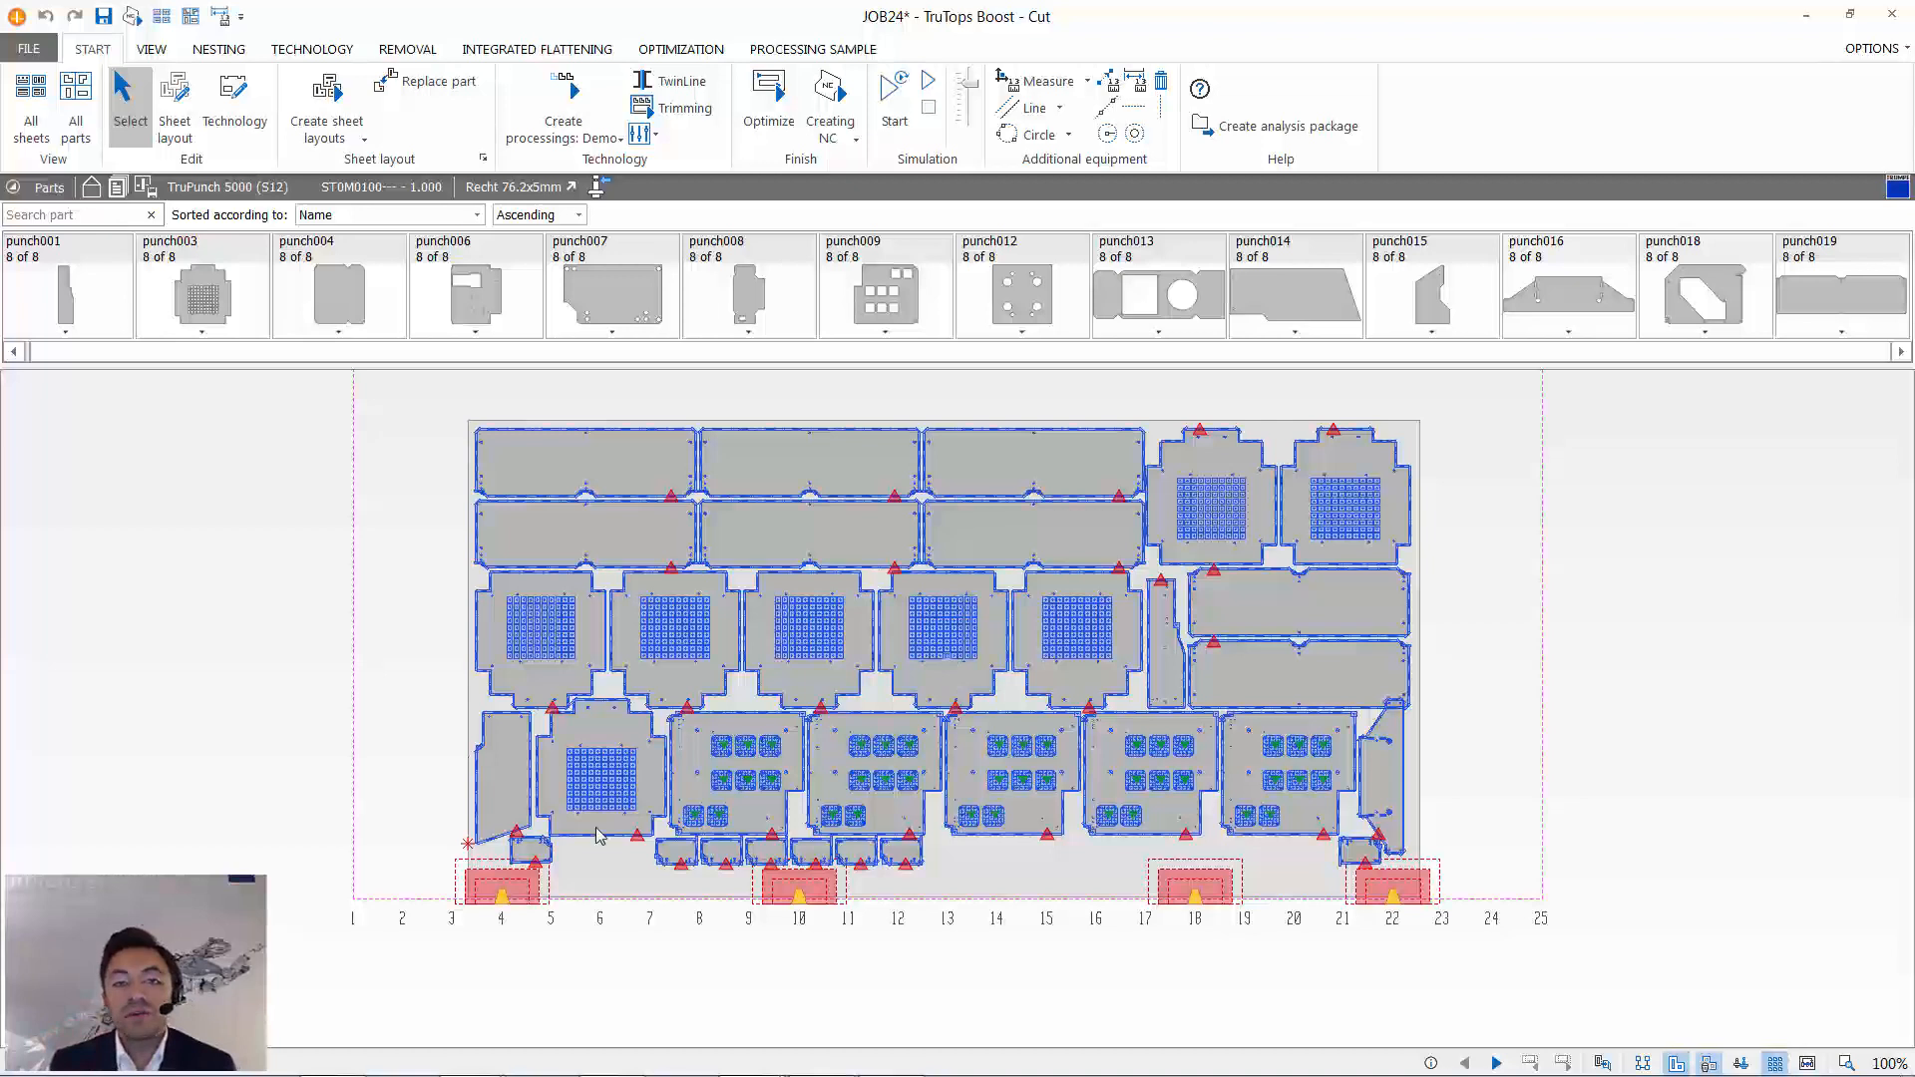
click(809, 463)
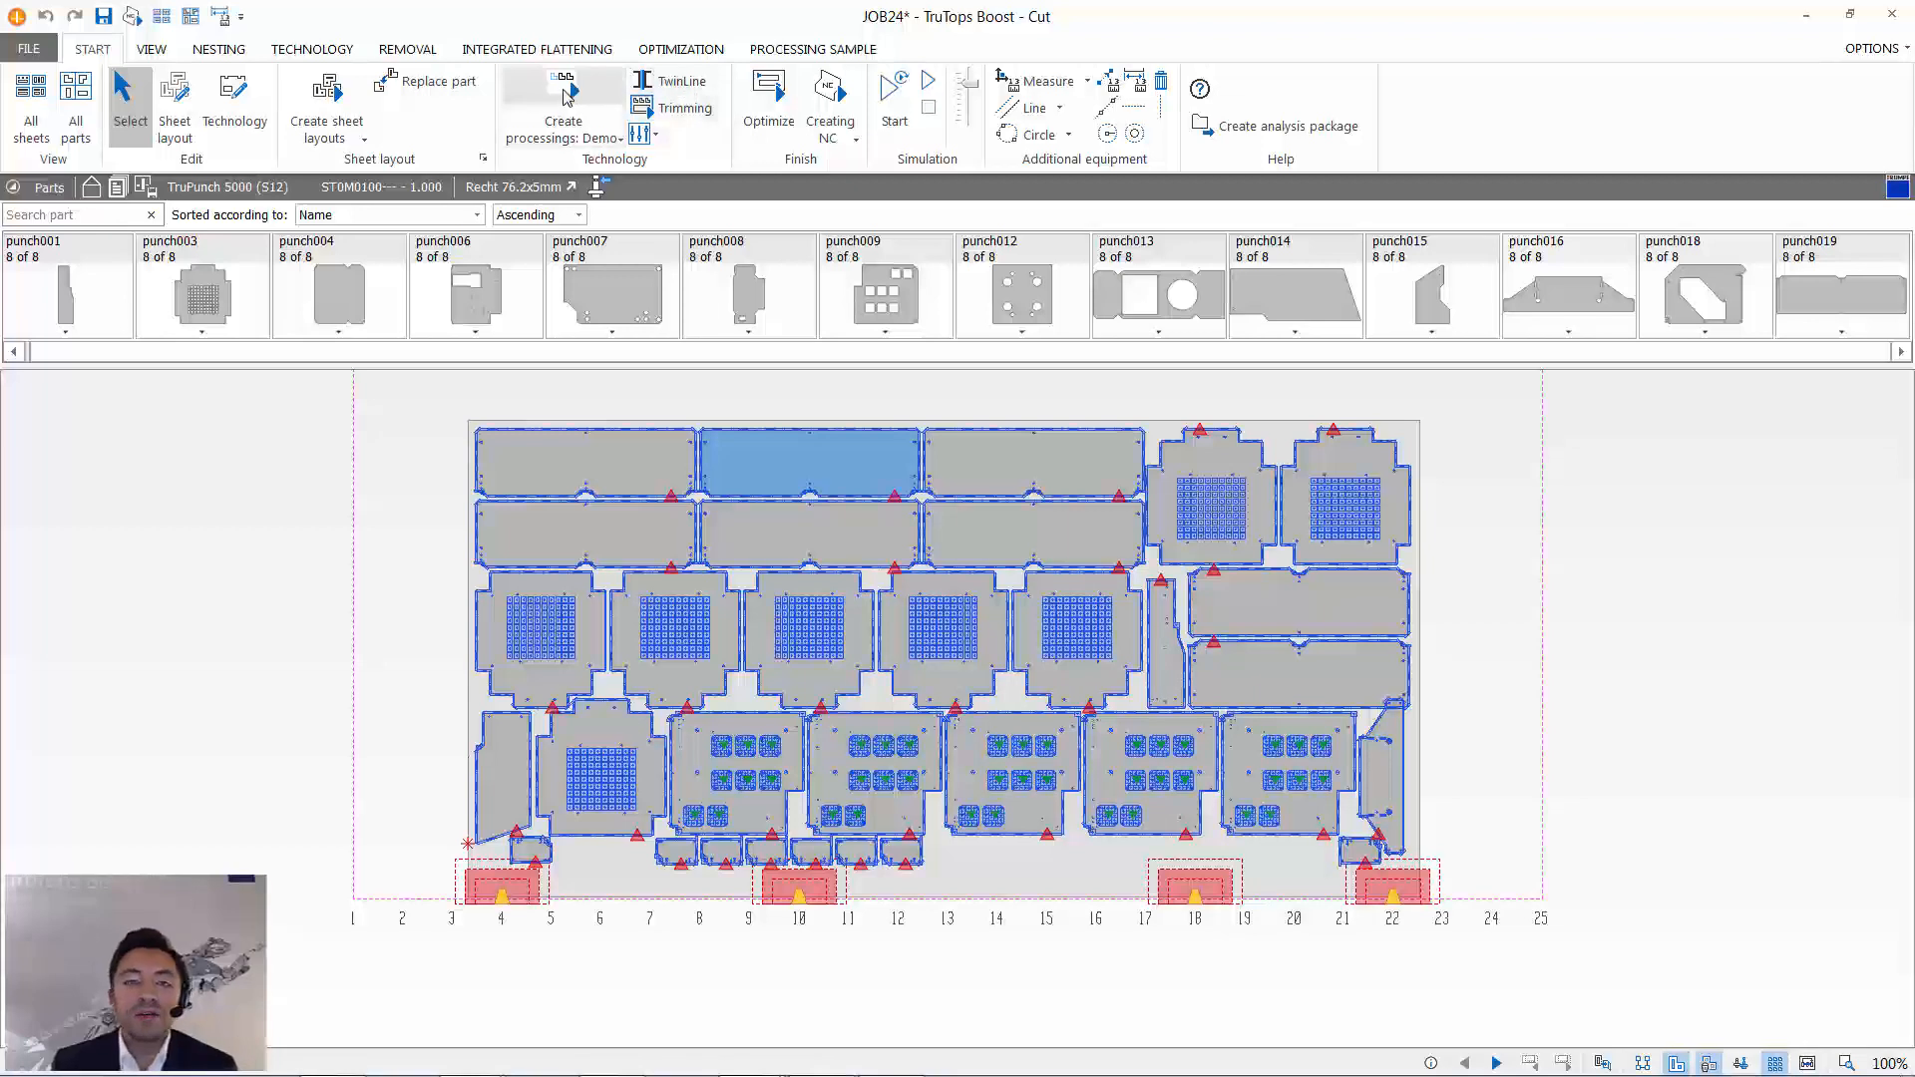
click(523, 189)
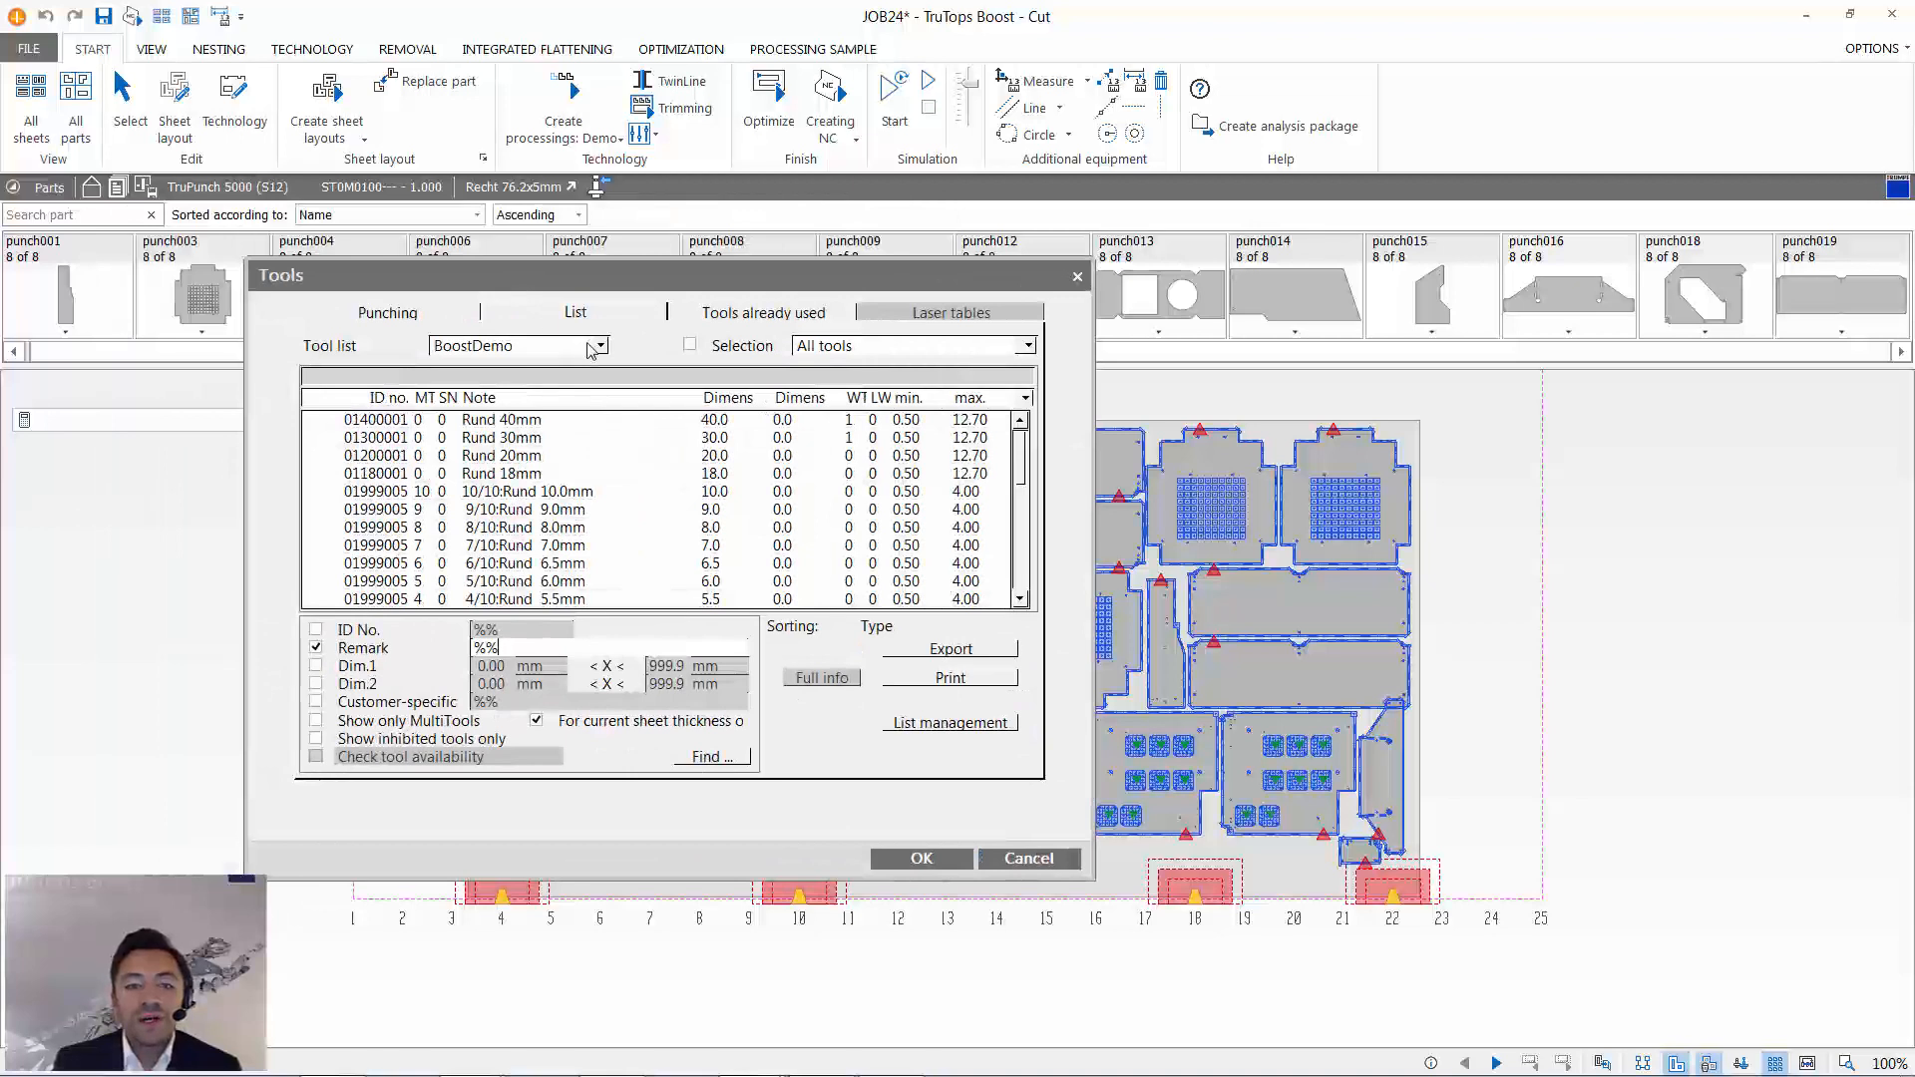
click(597, 346)
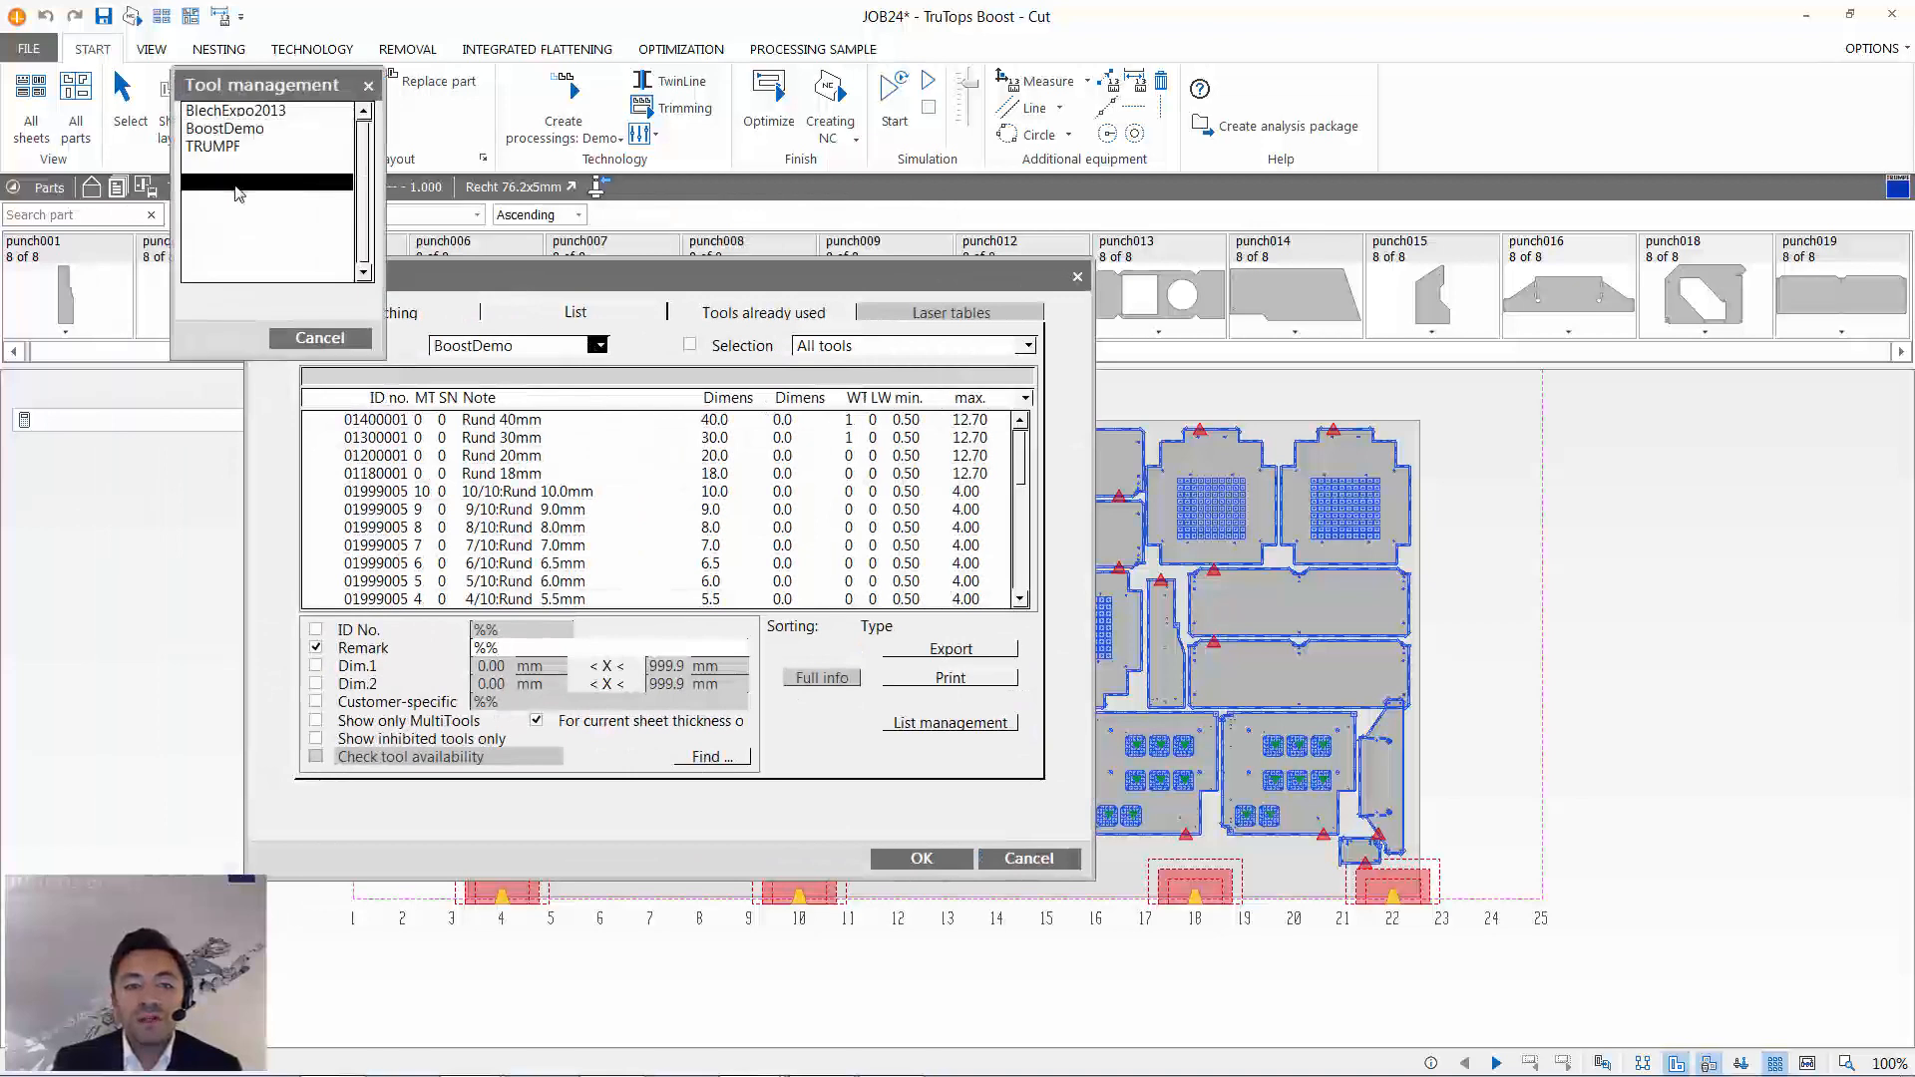
click(319, 338)
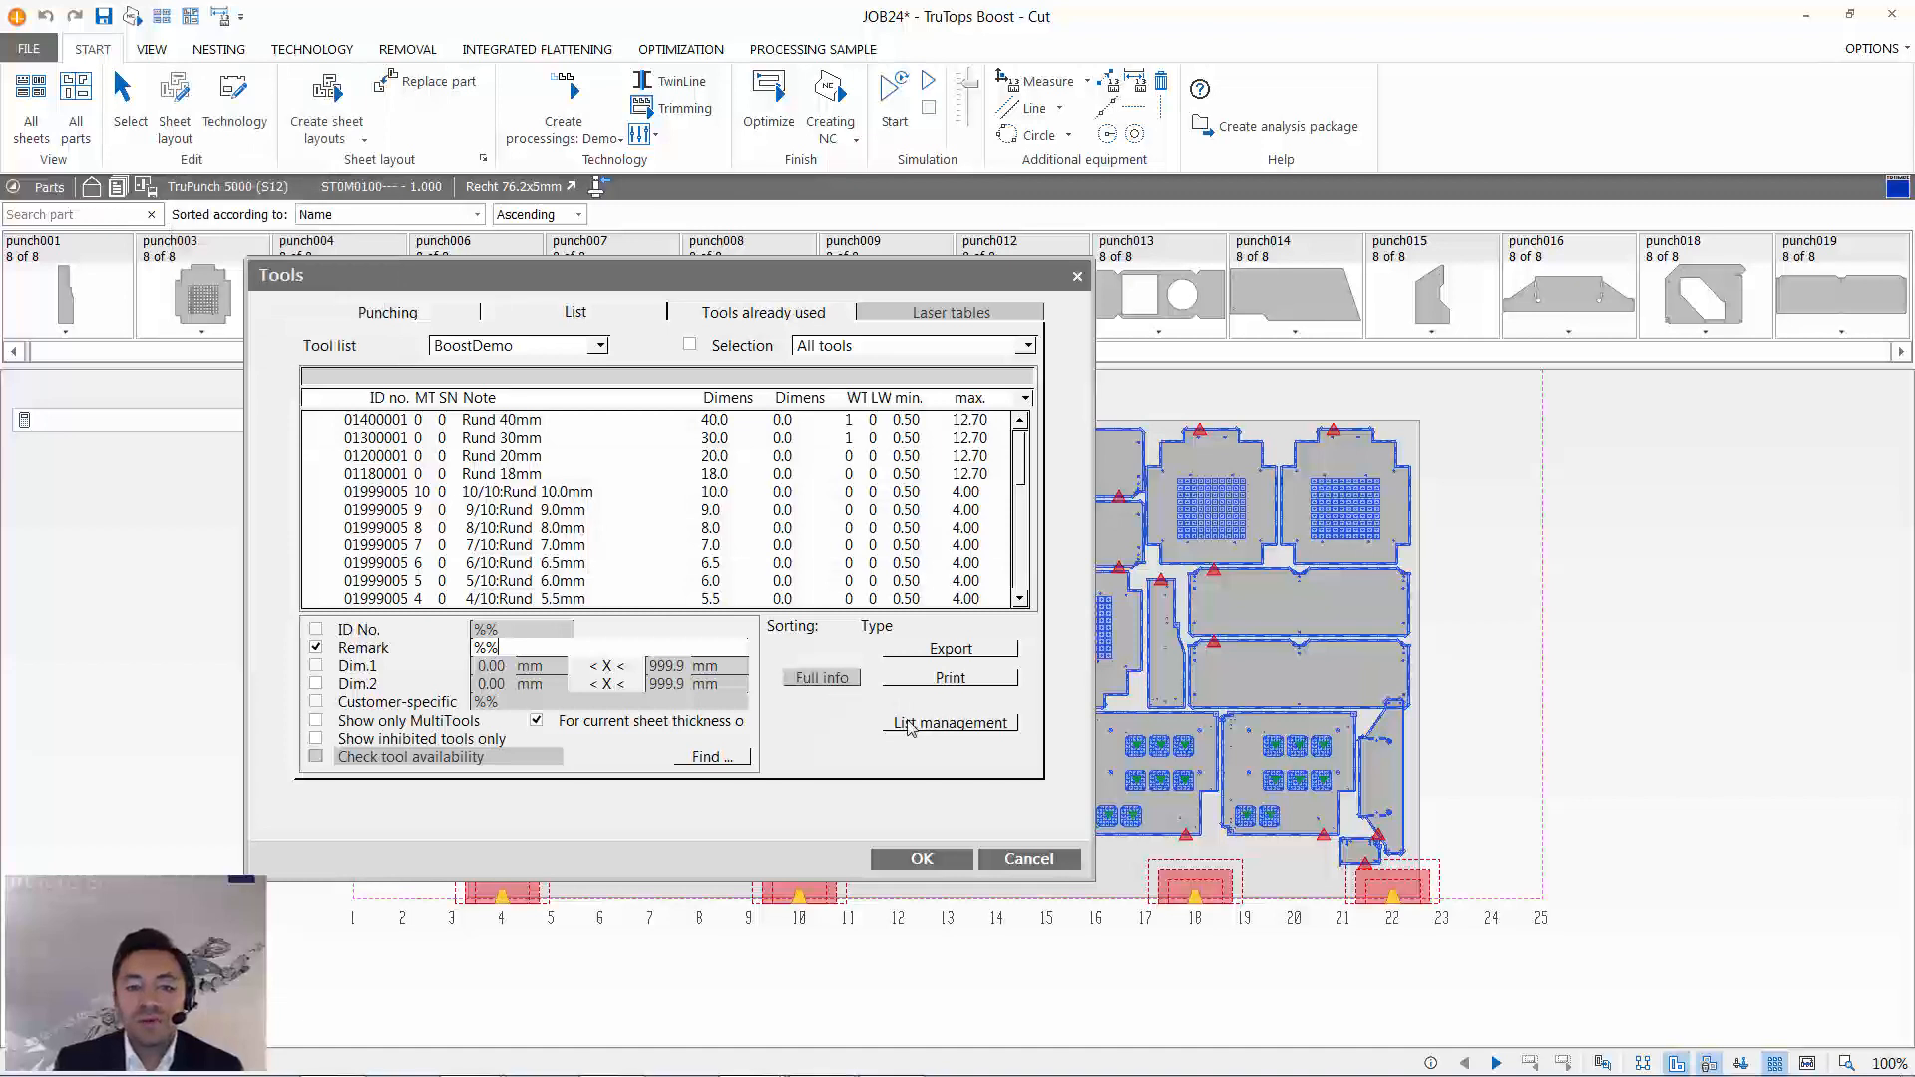
- Examine all available tools against the BoostDemo list in the tool list management, and leave it without changes
click(950, 723)
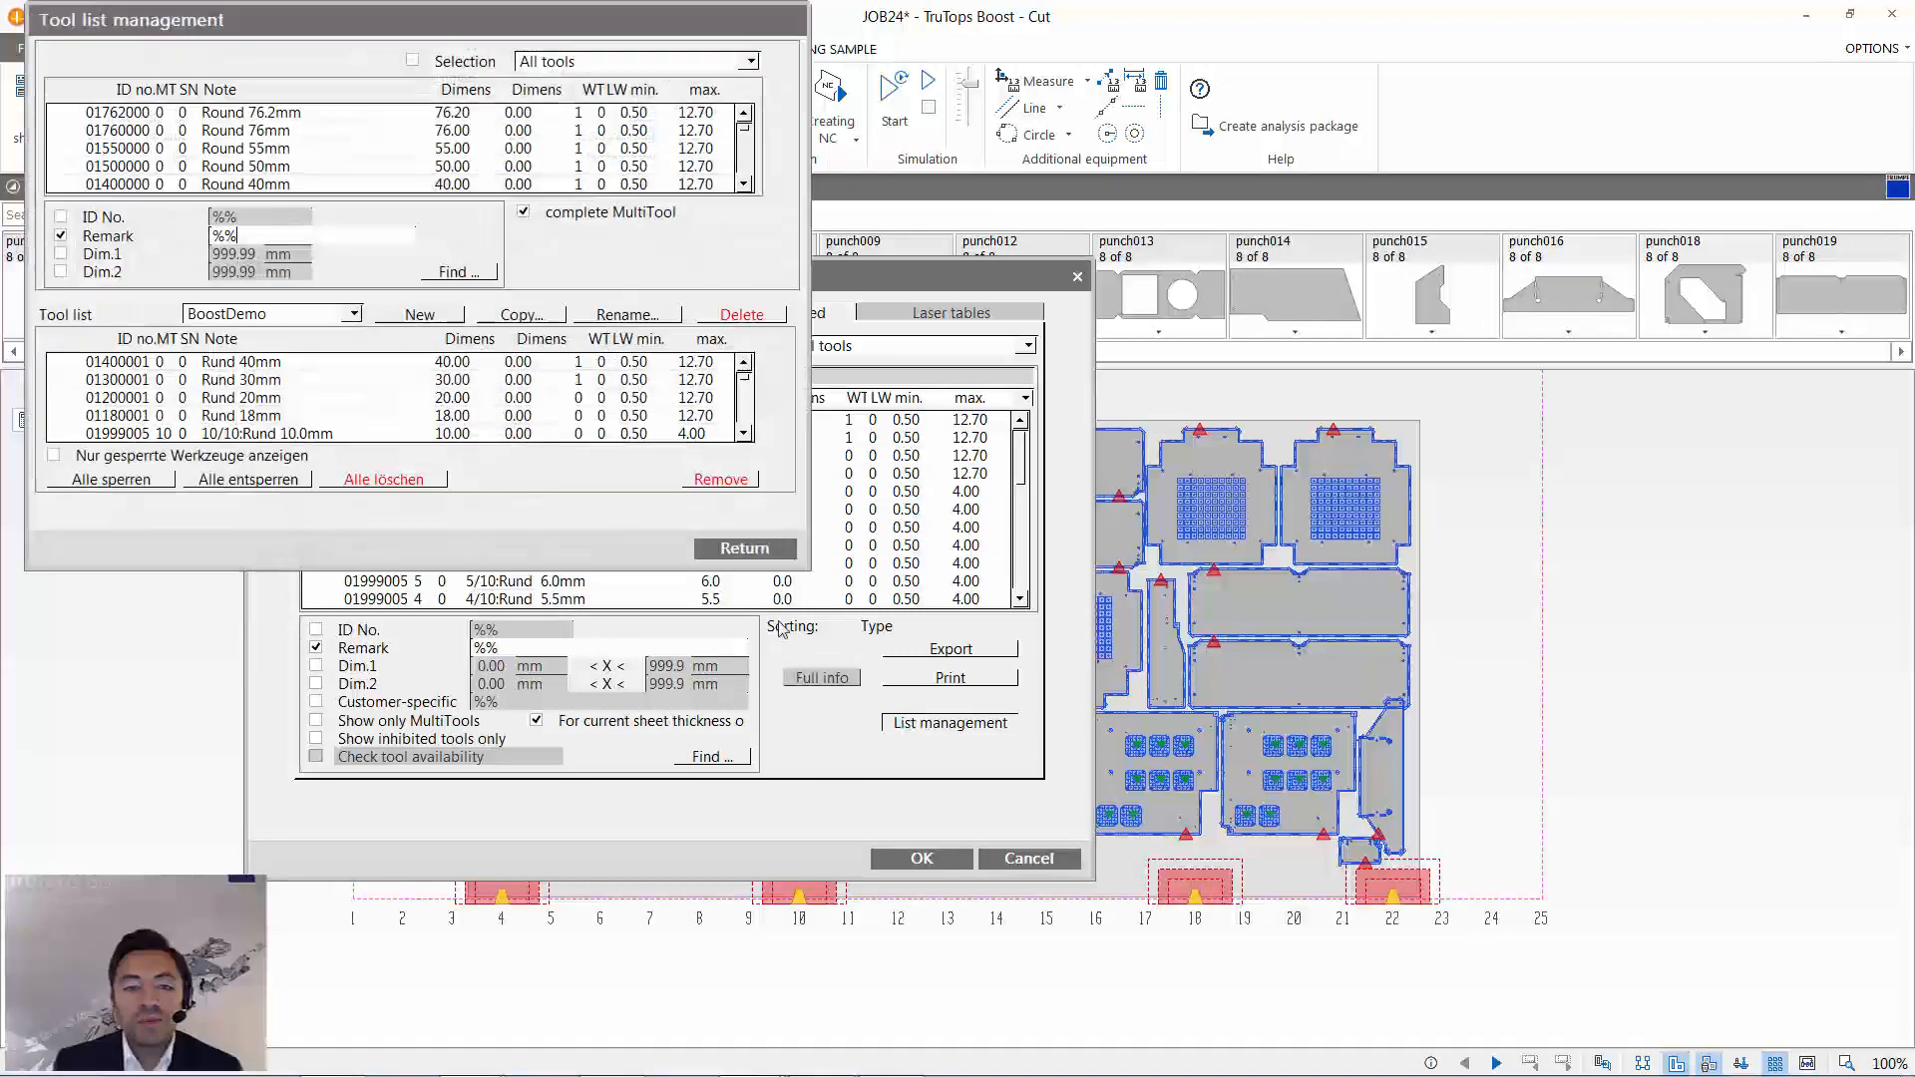
drag(367, 20, 484, 103)
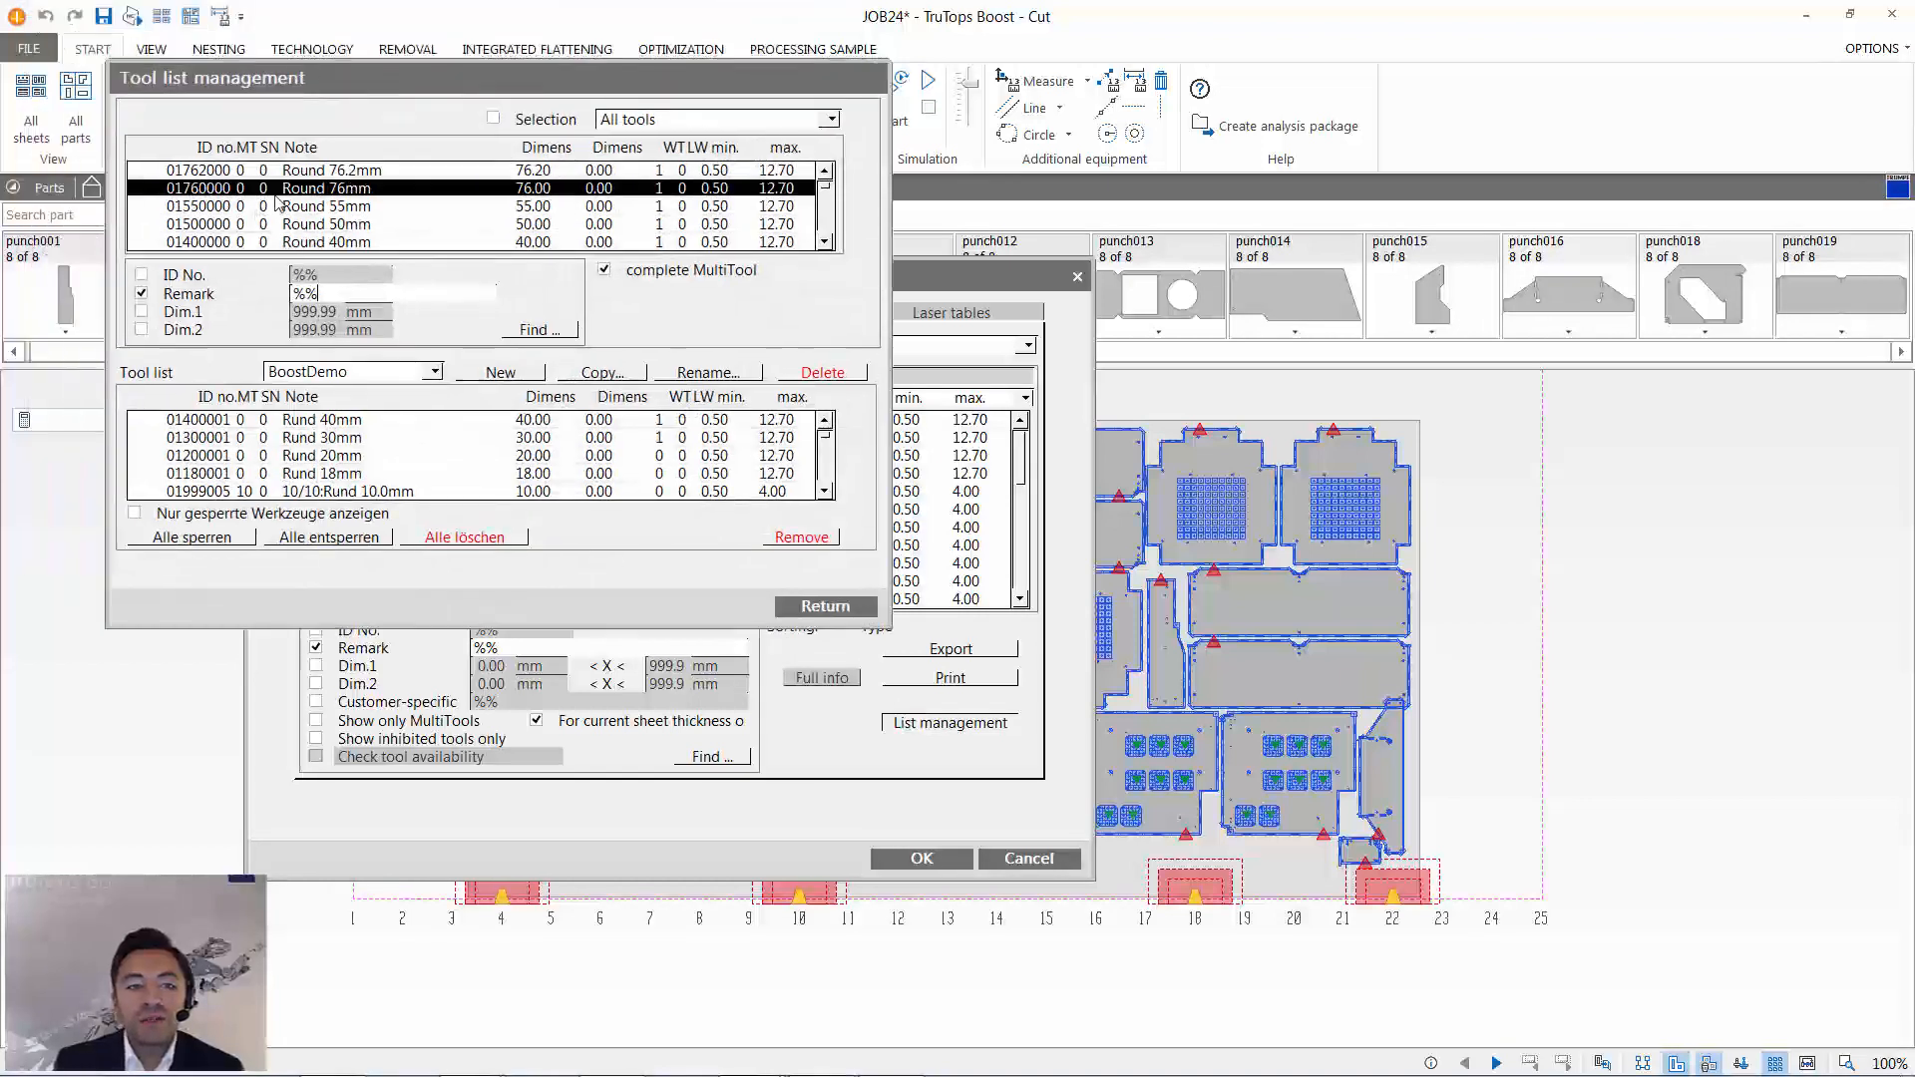
scroll(441, 477, down, 5)
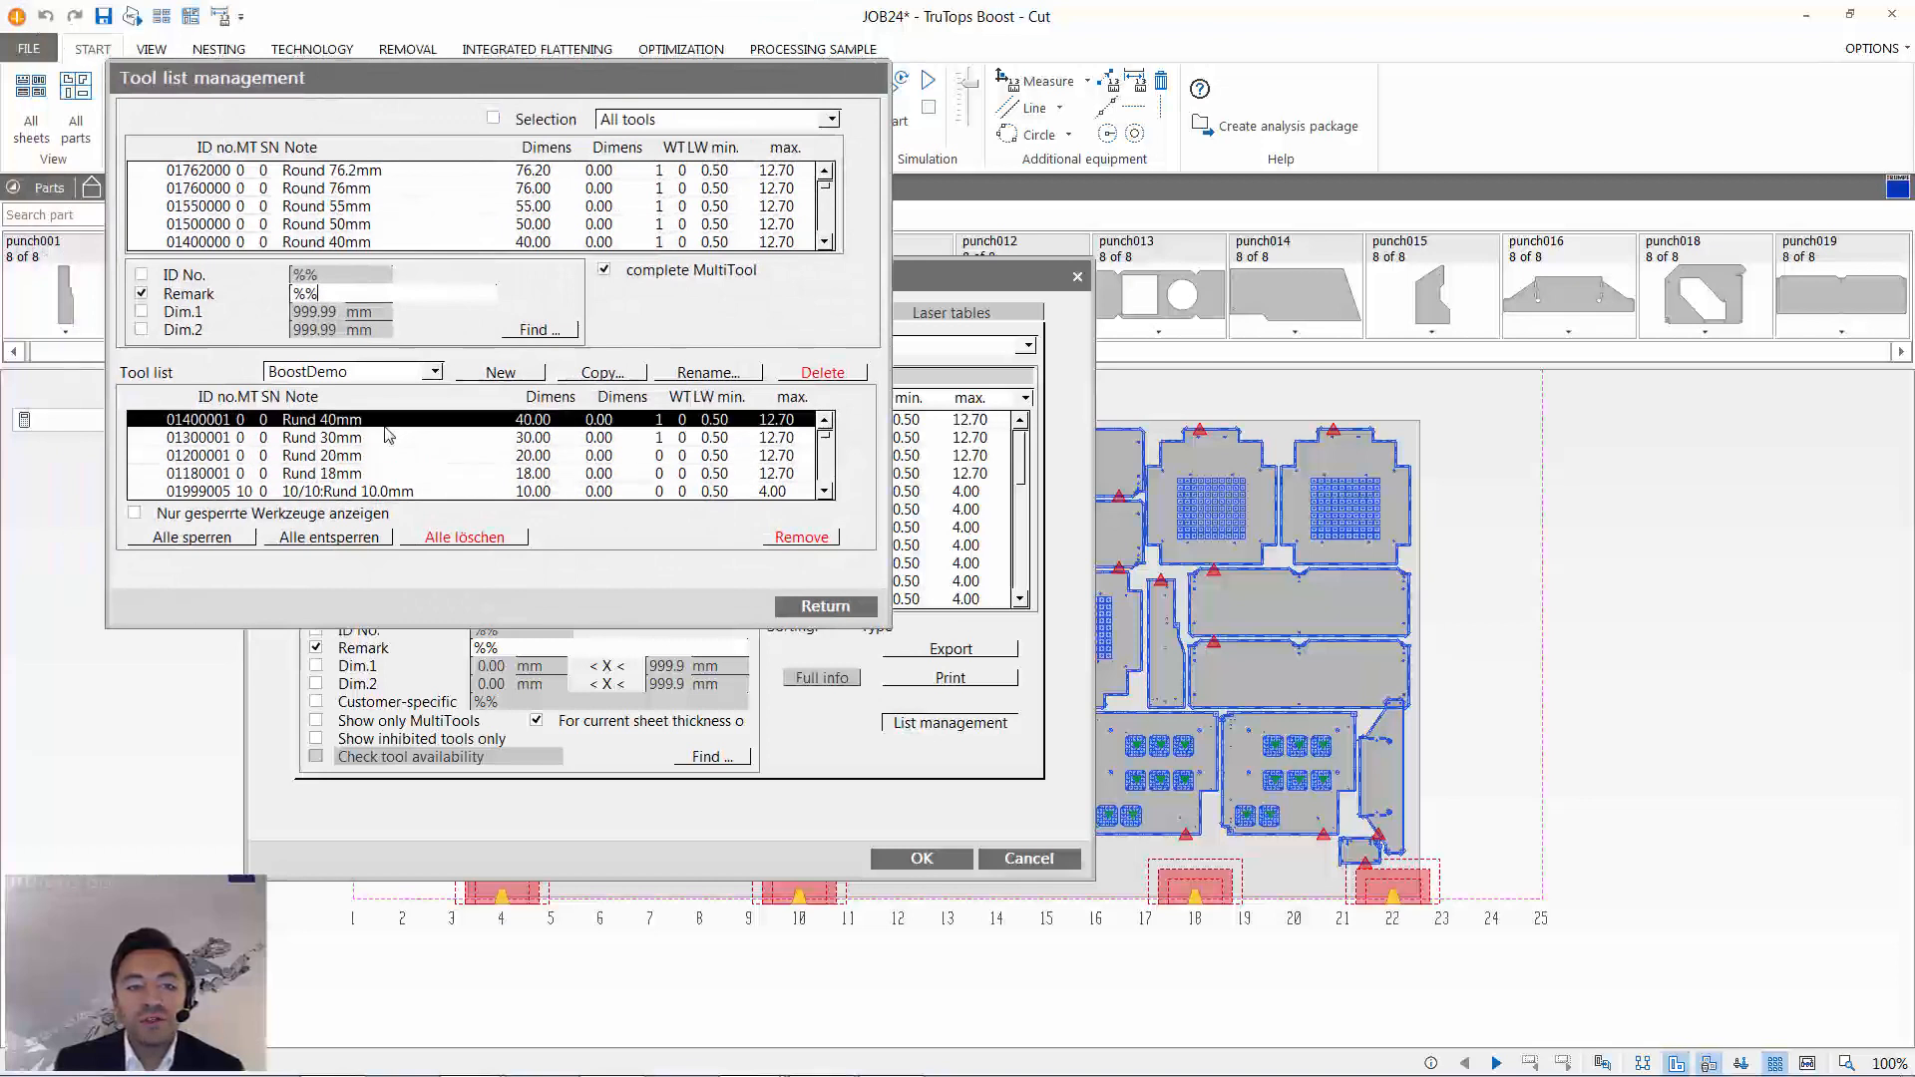
scroll(404, 487, up, 3)
click(447, 205)
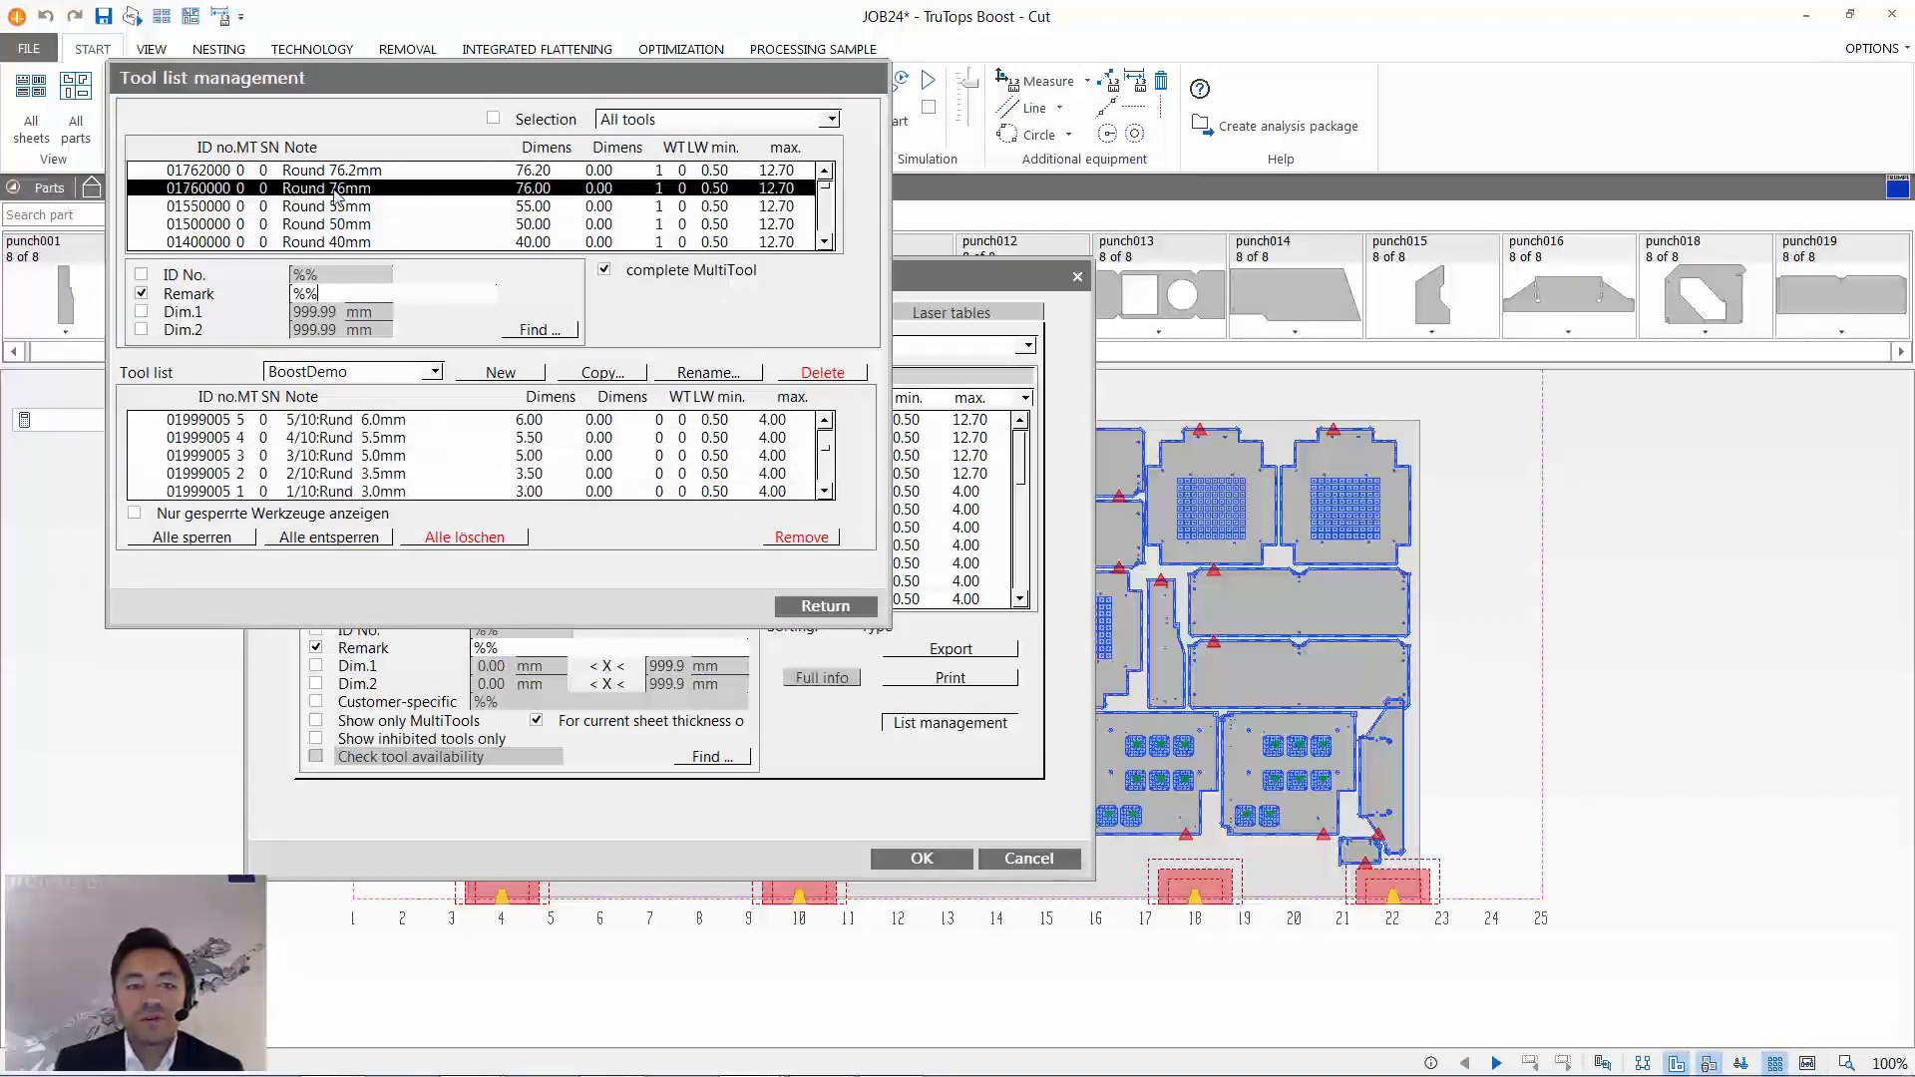
scroll(451, 204, down, 10)
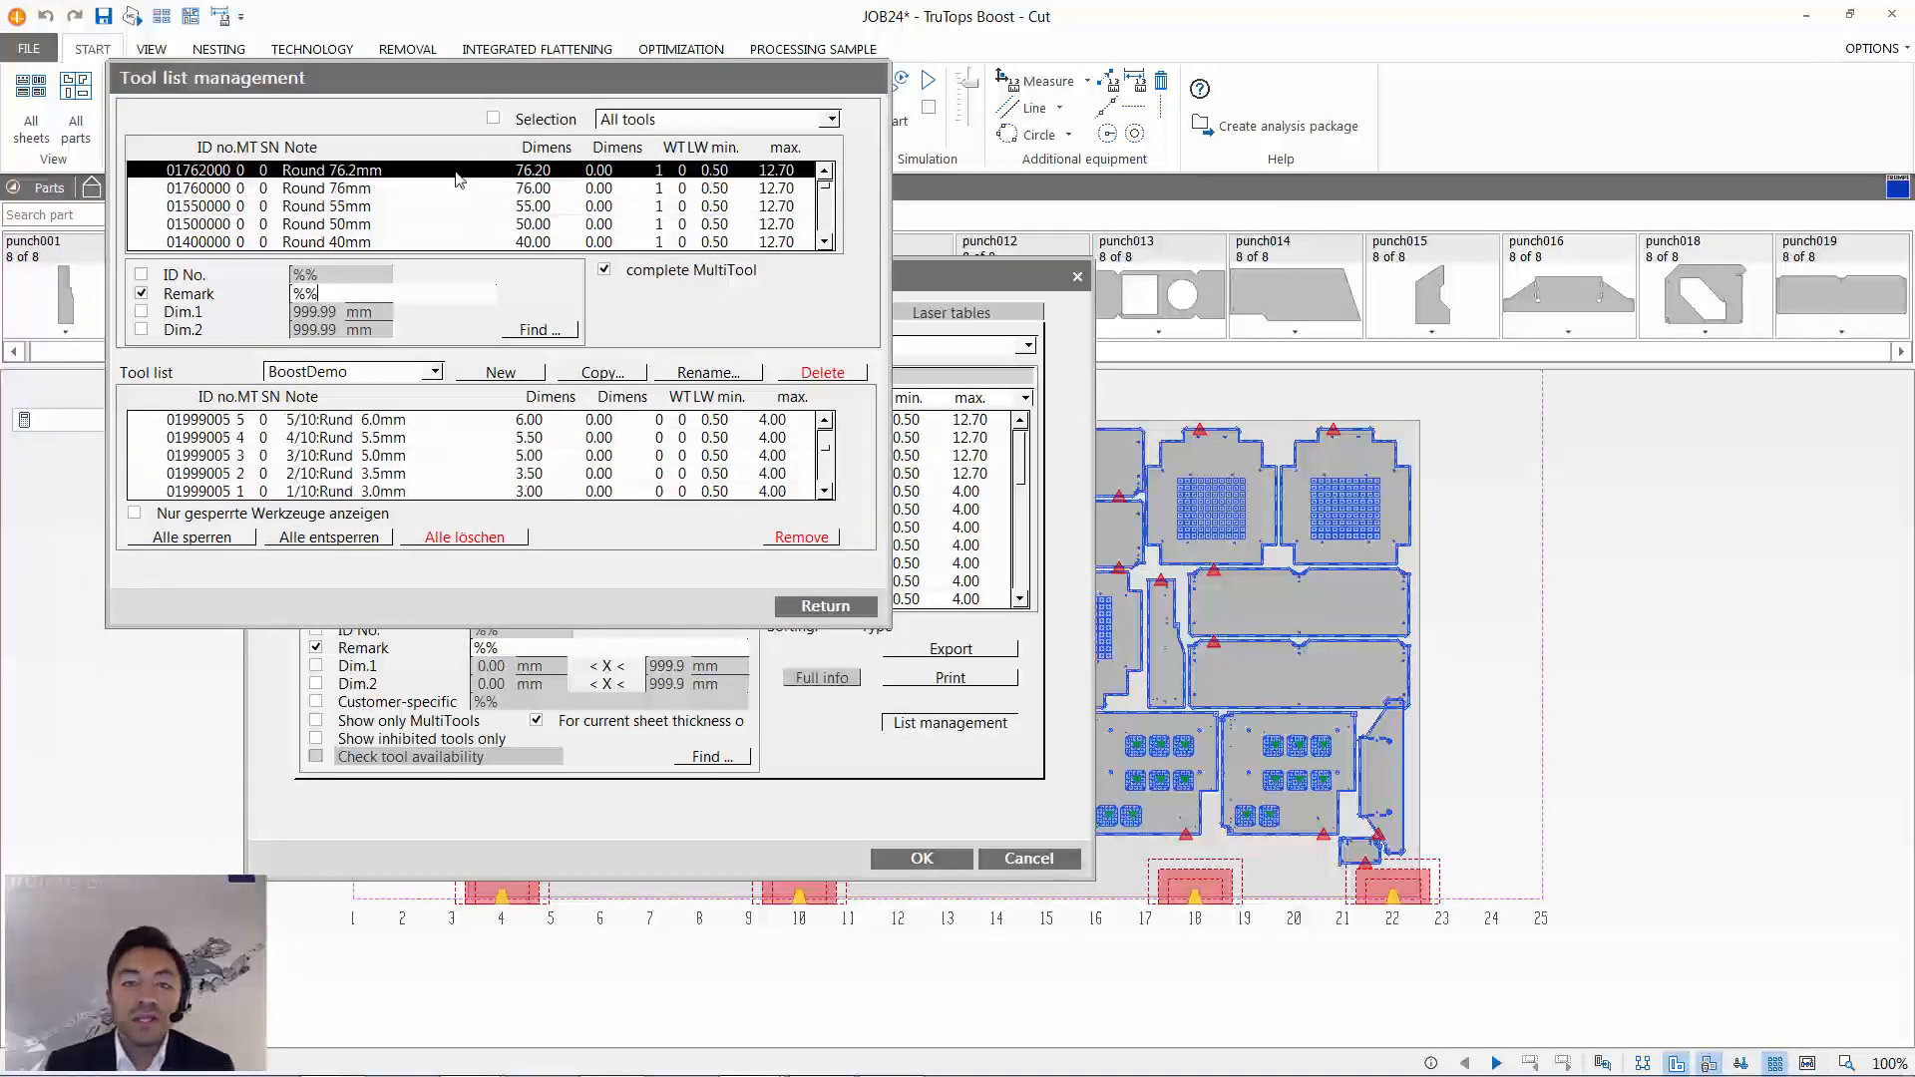
scroll(457, 200, down, 8)
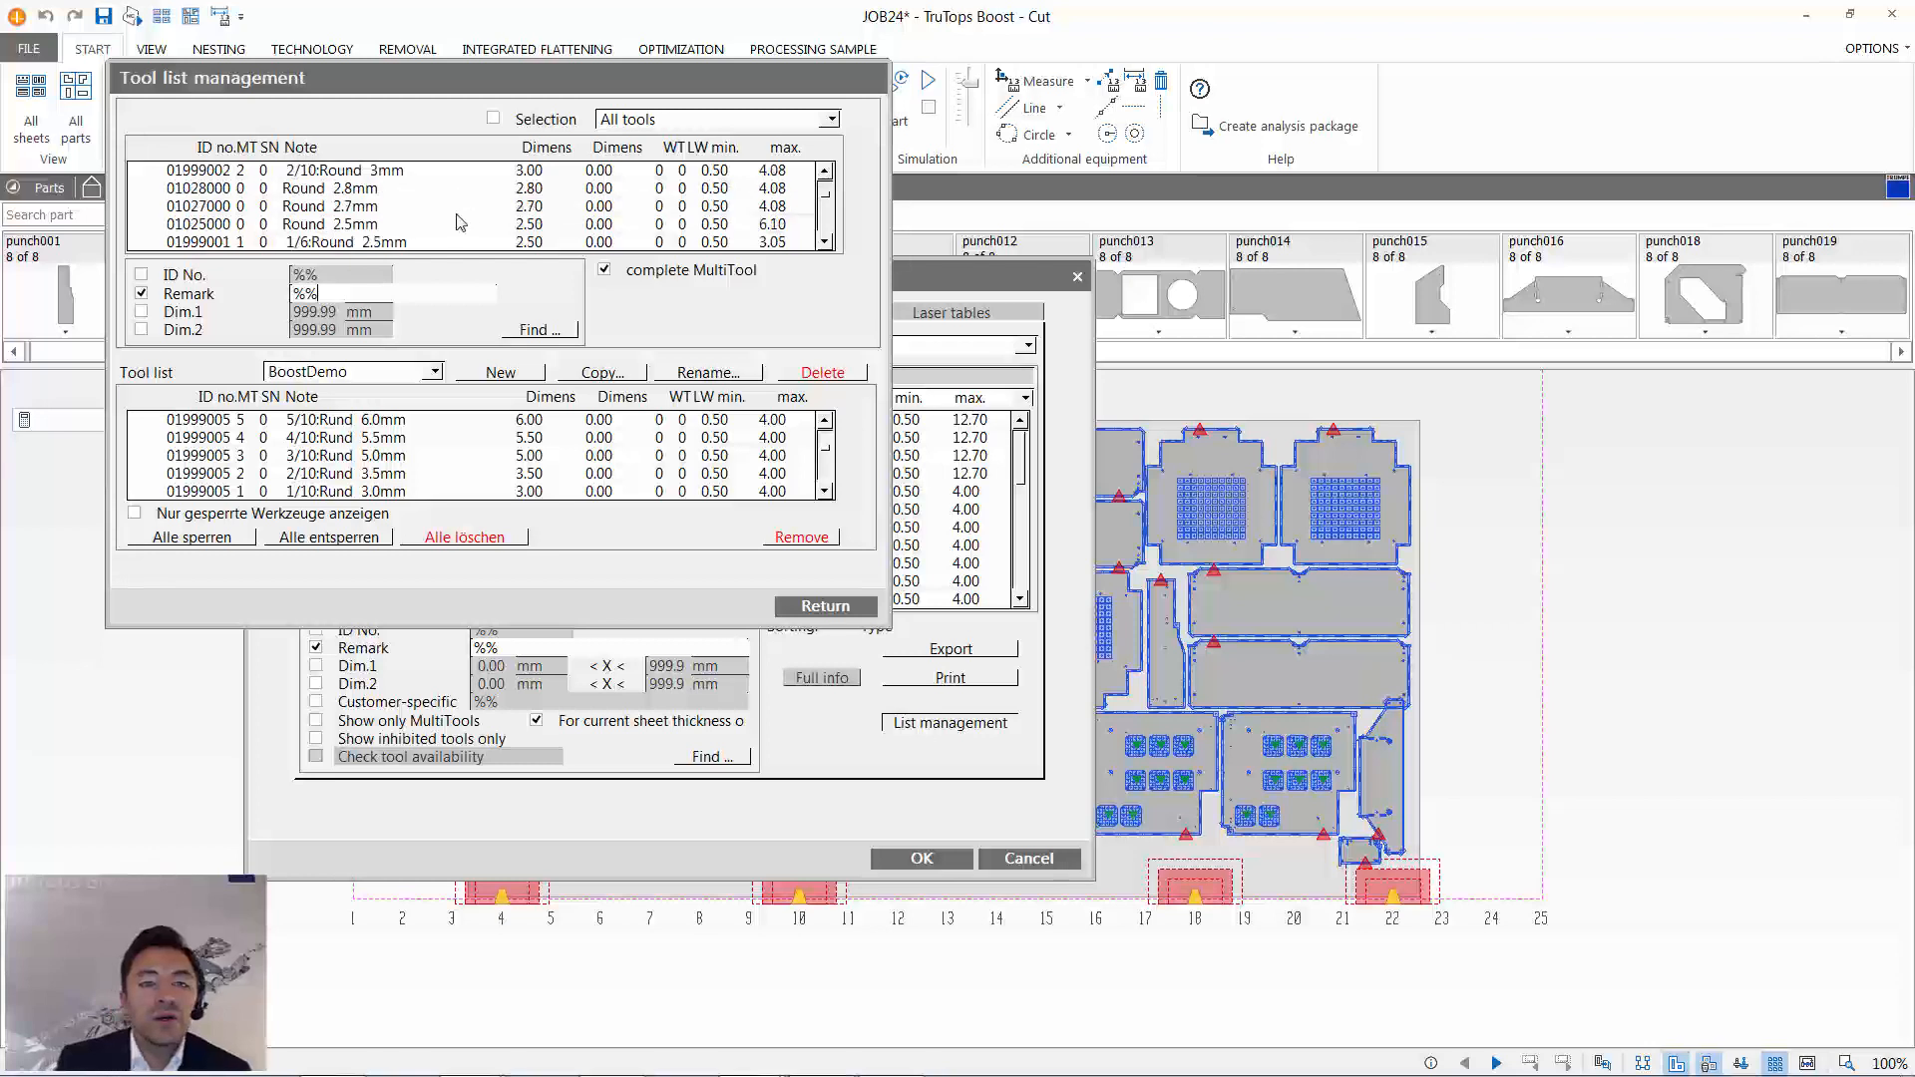
scroll(454, 225, up, 15)
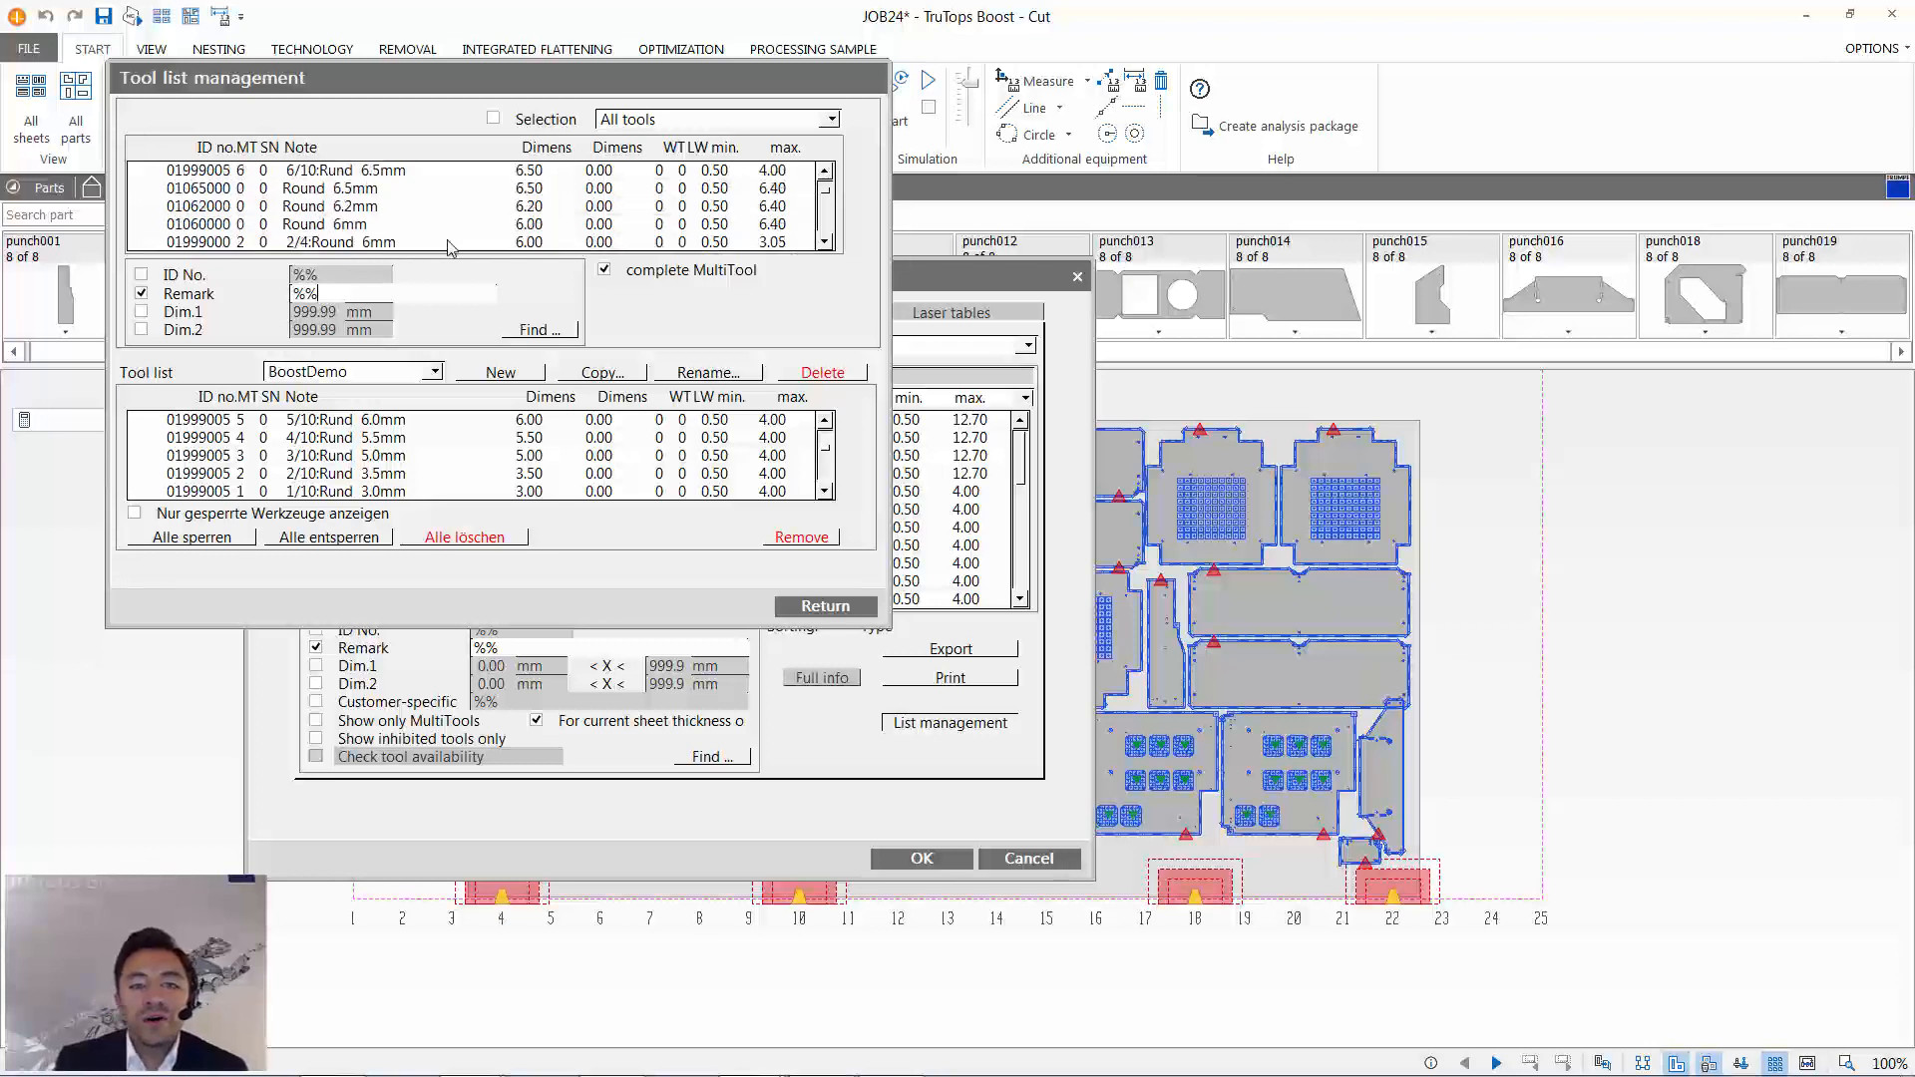
click(446, 191)
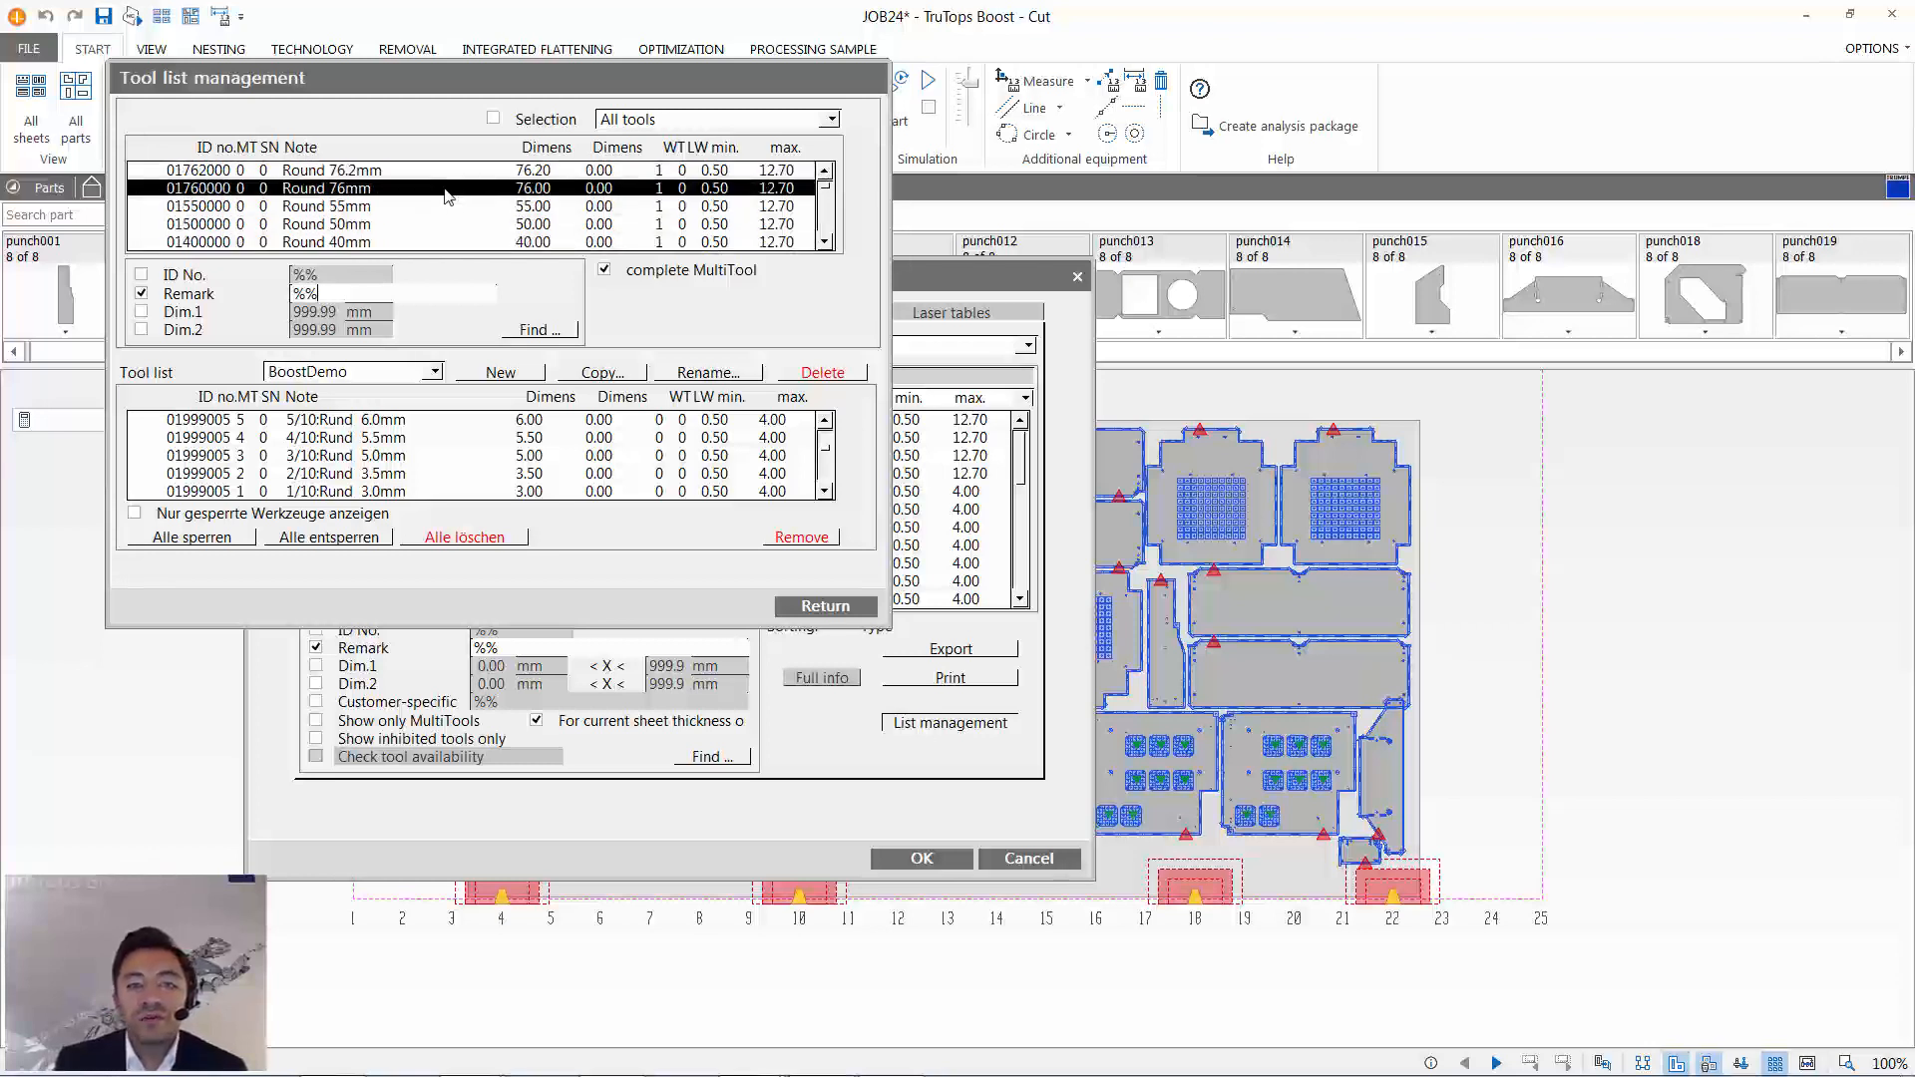
click(496, 437)
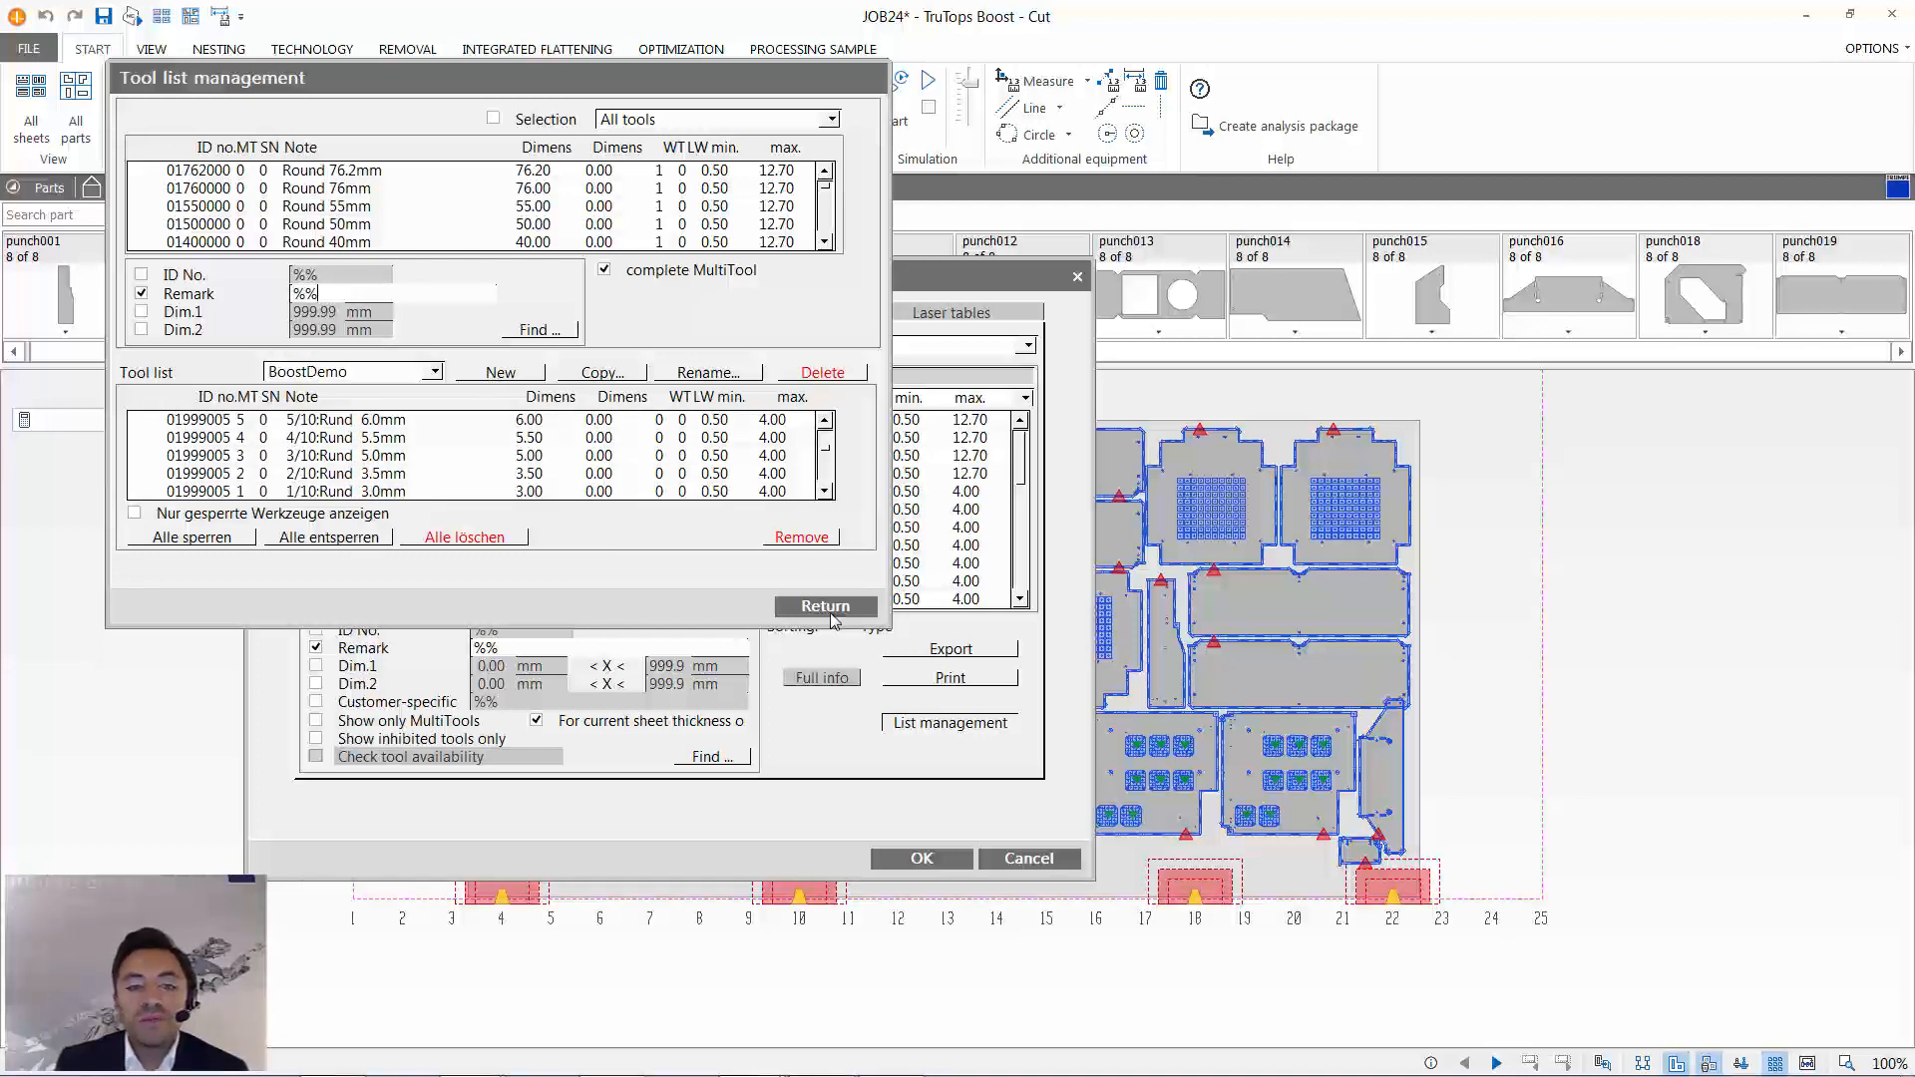
click(828, 611)
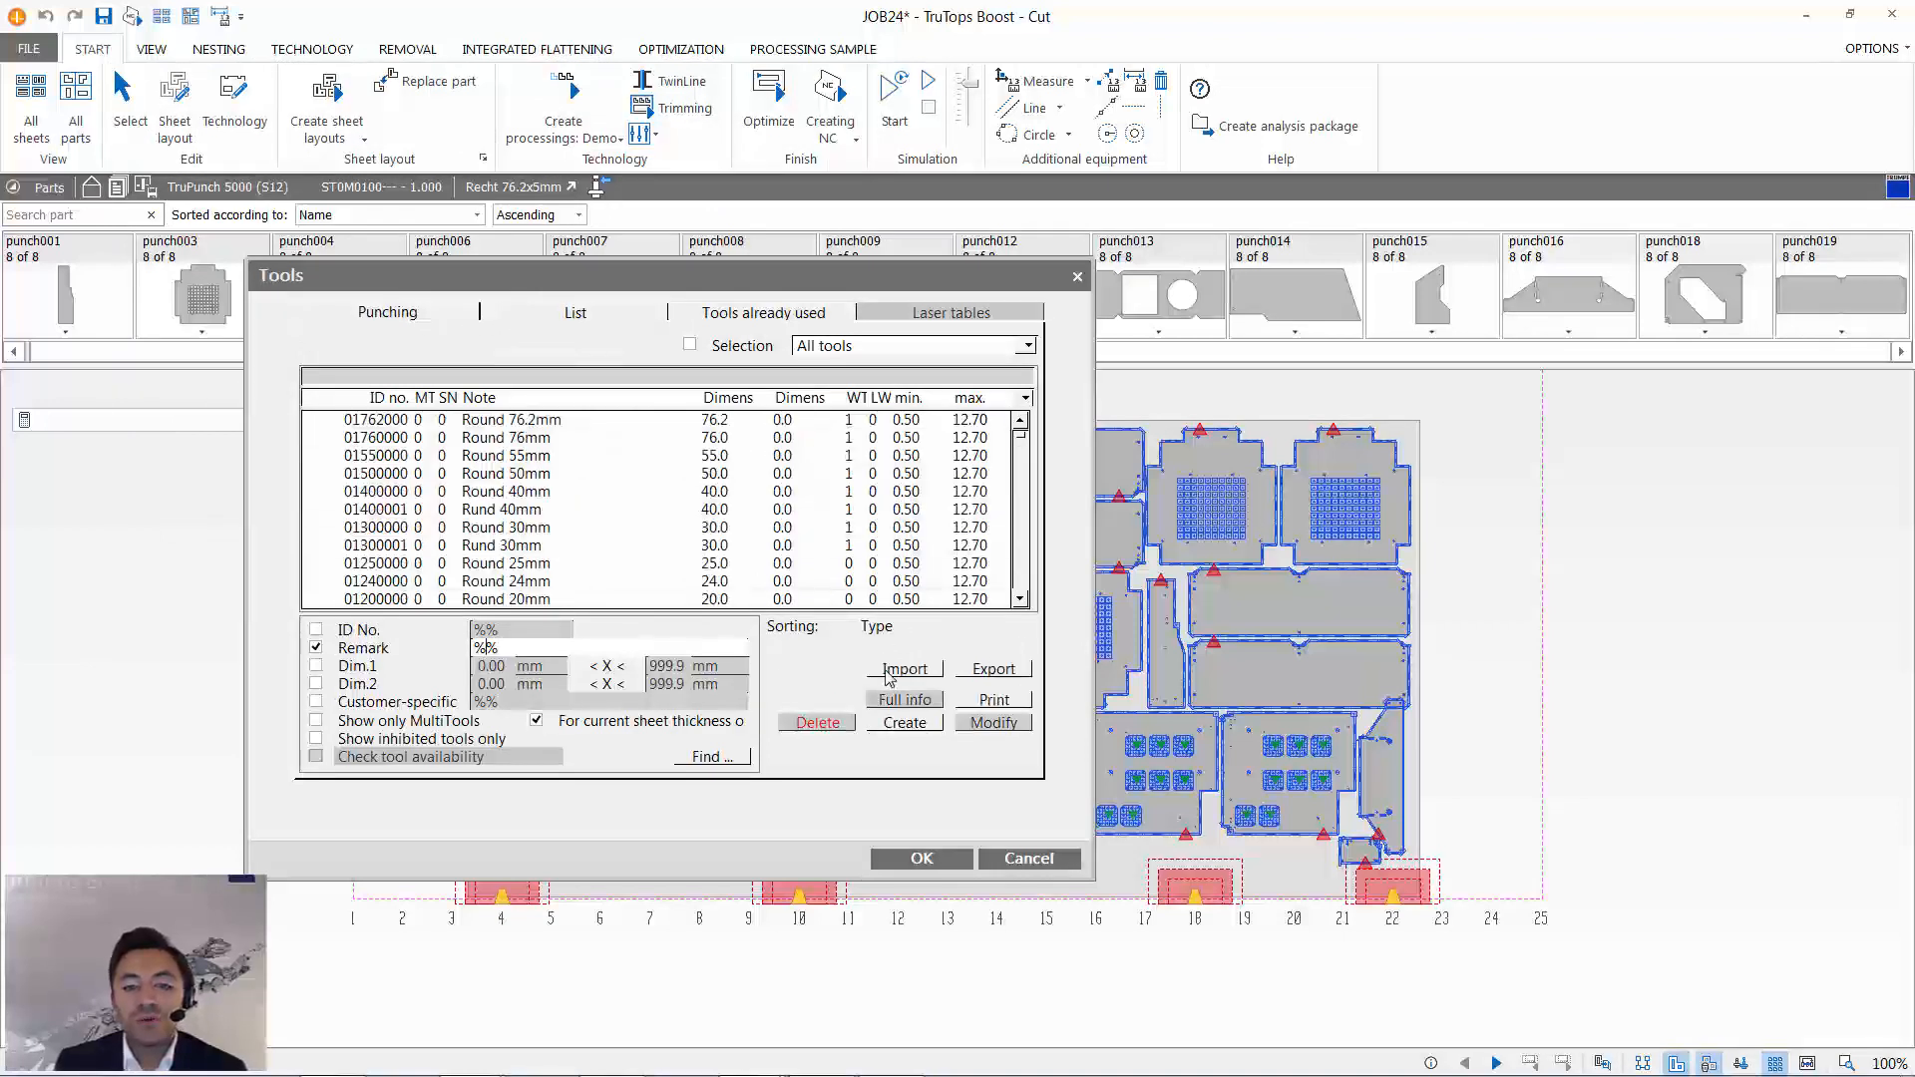
- Import the punching tools from Zerstanzen.XML, ignoring the ID numbers from the XML
click(892, 670)
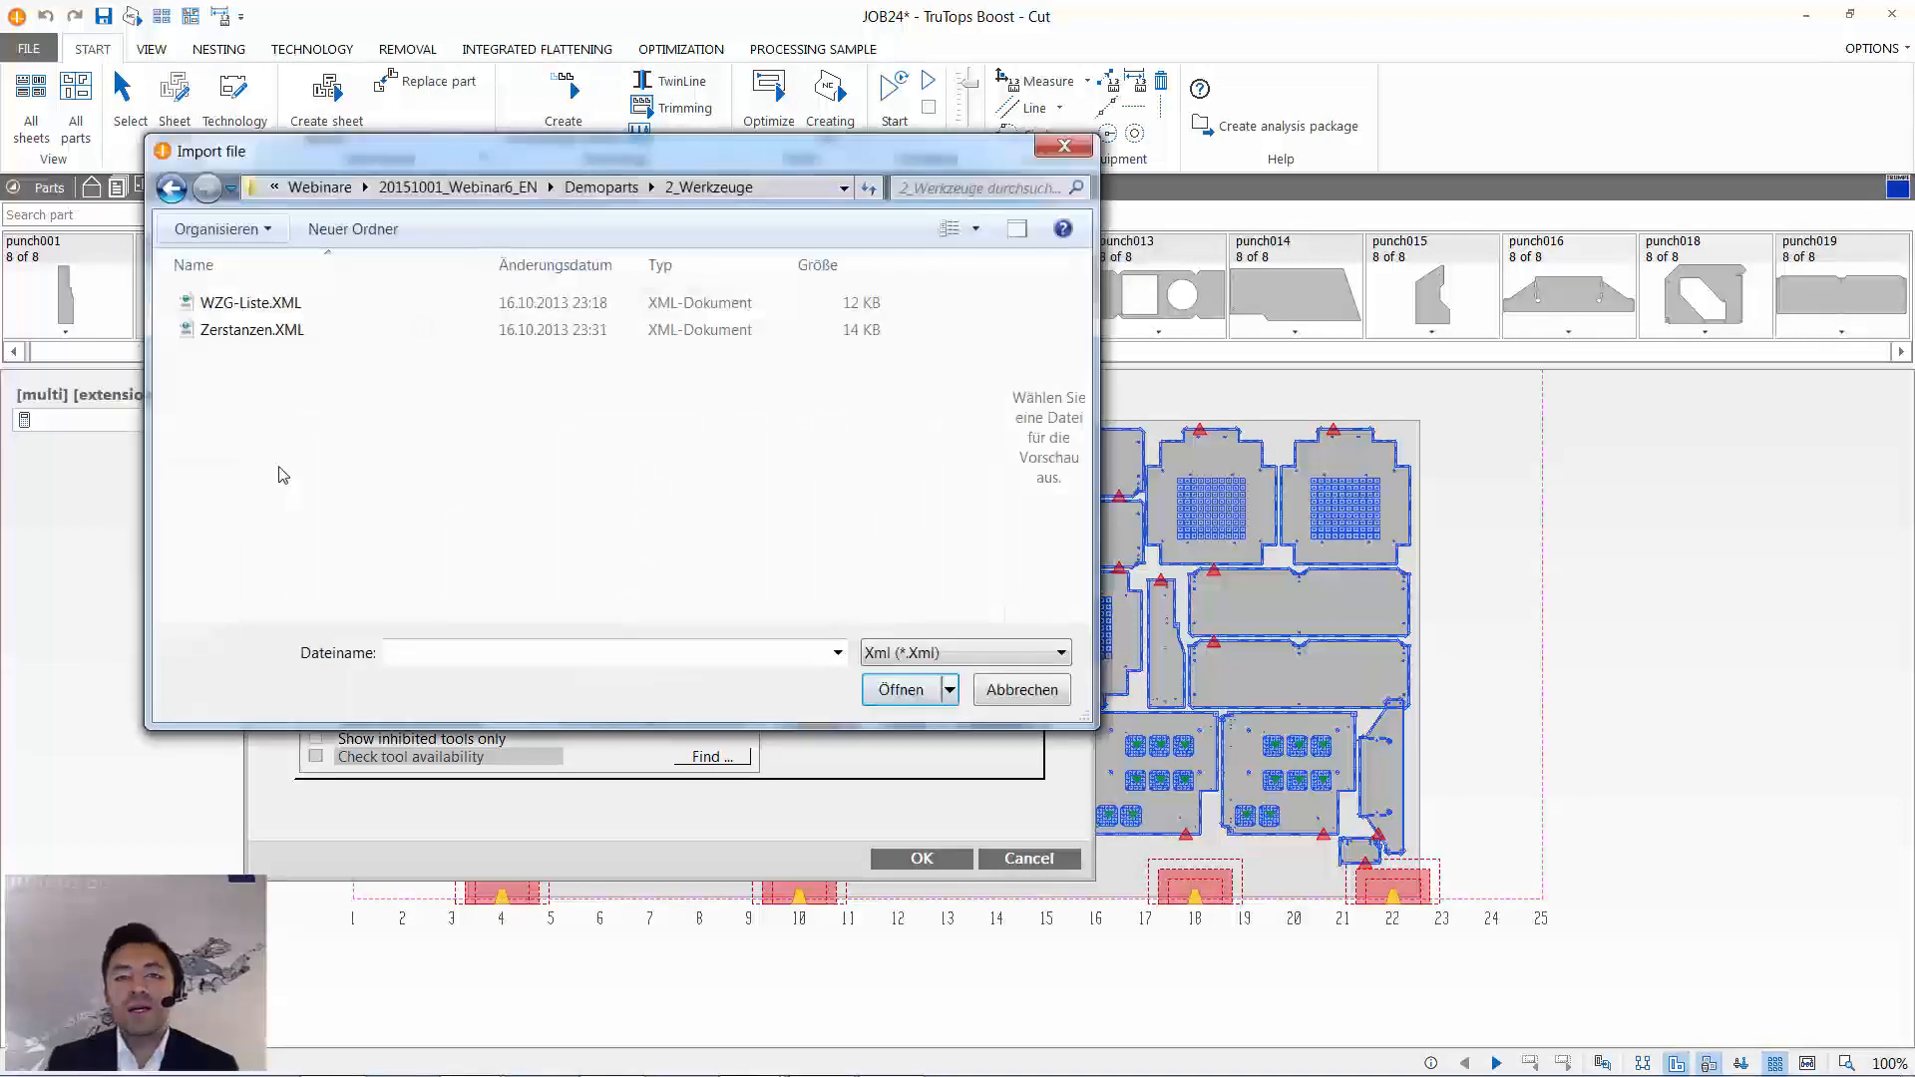
double_click(262, 329)
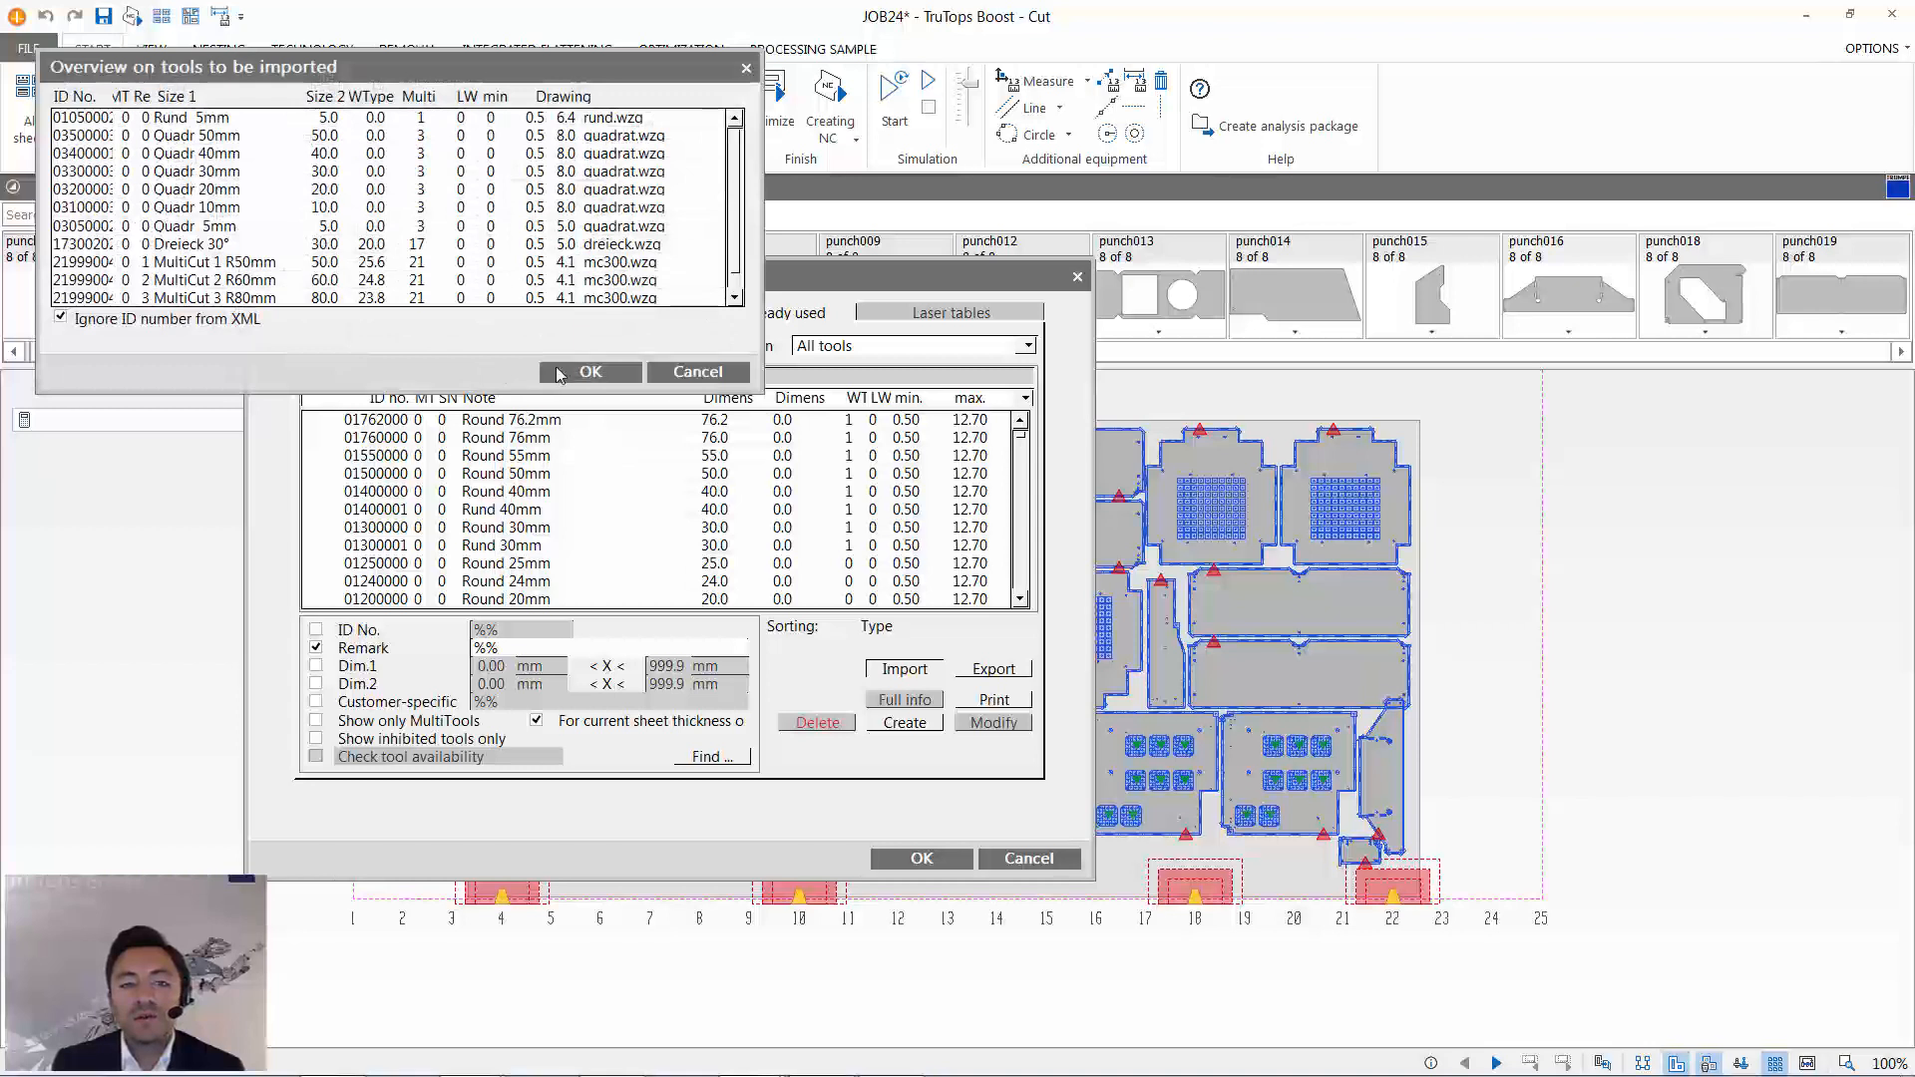
click(566, 373)
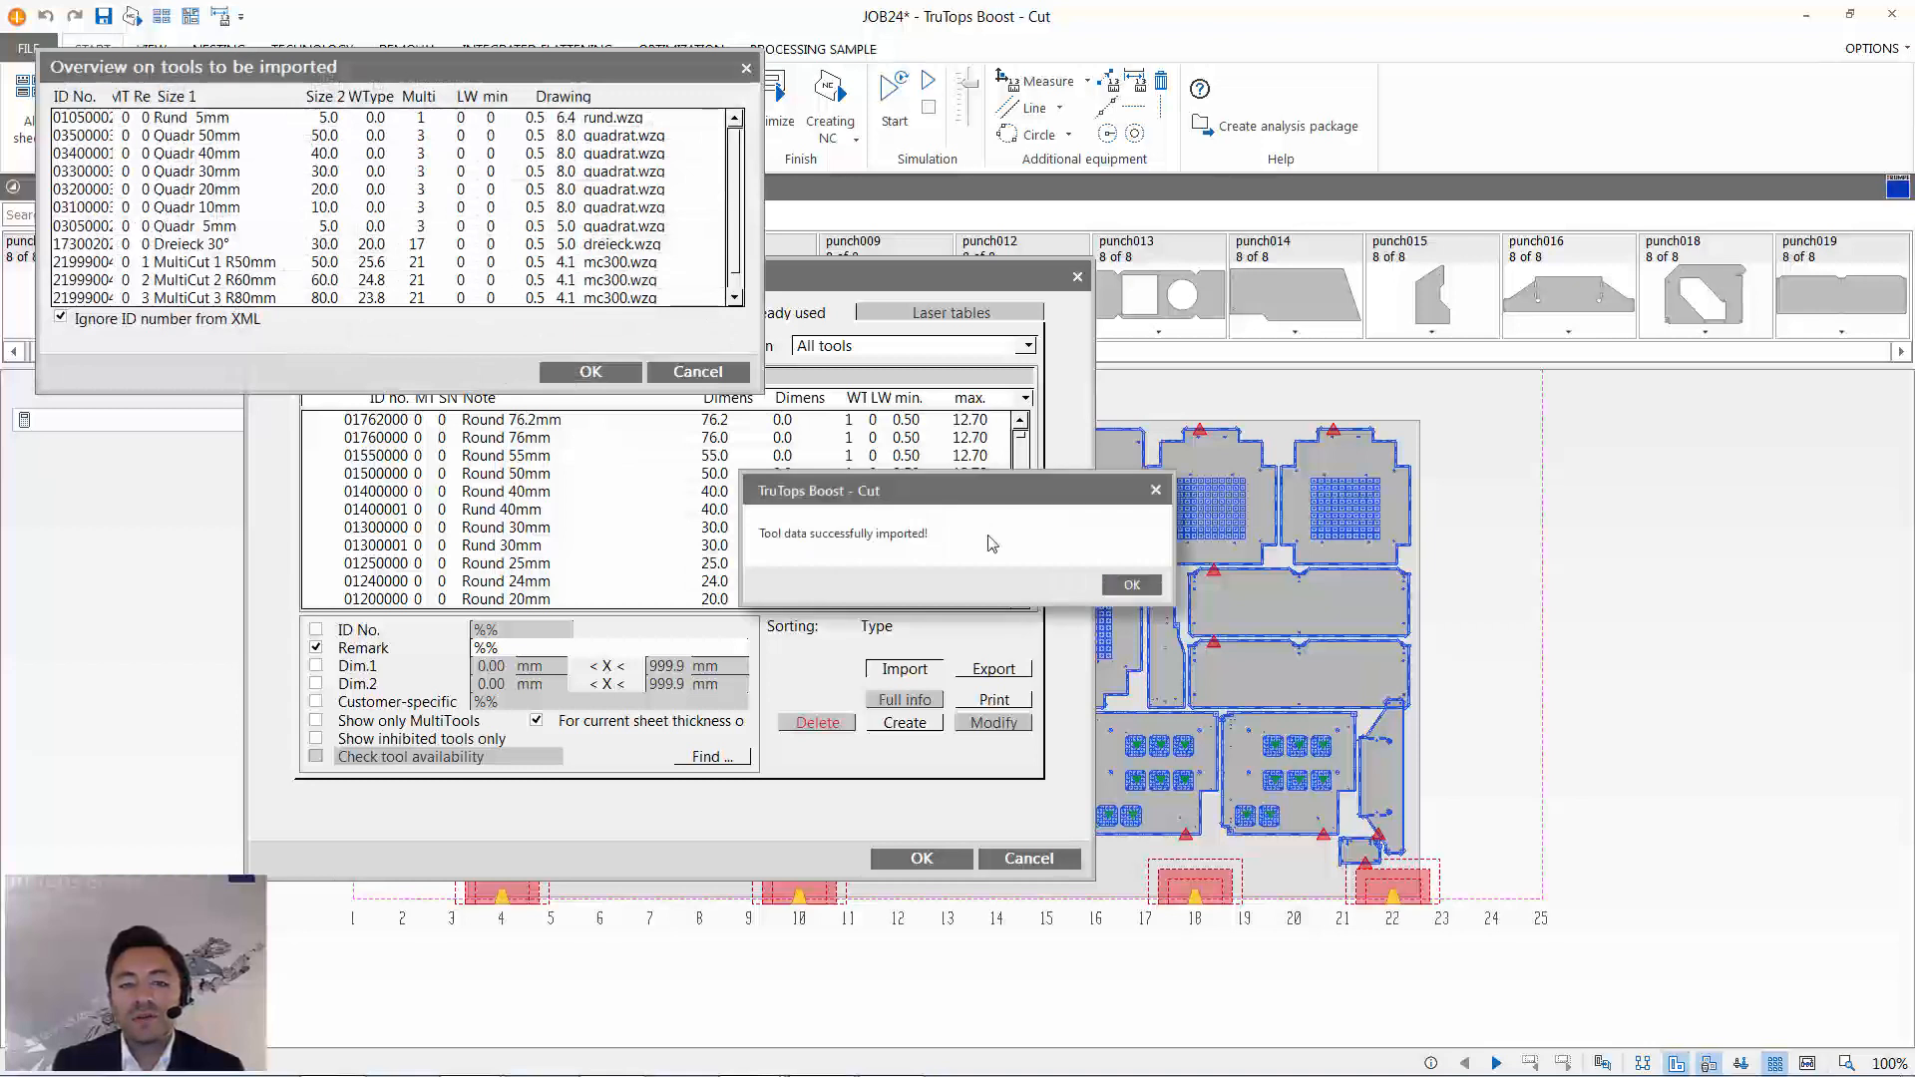
click(1153, 592)
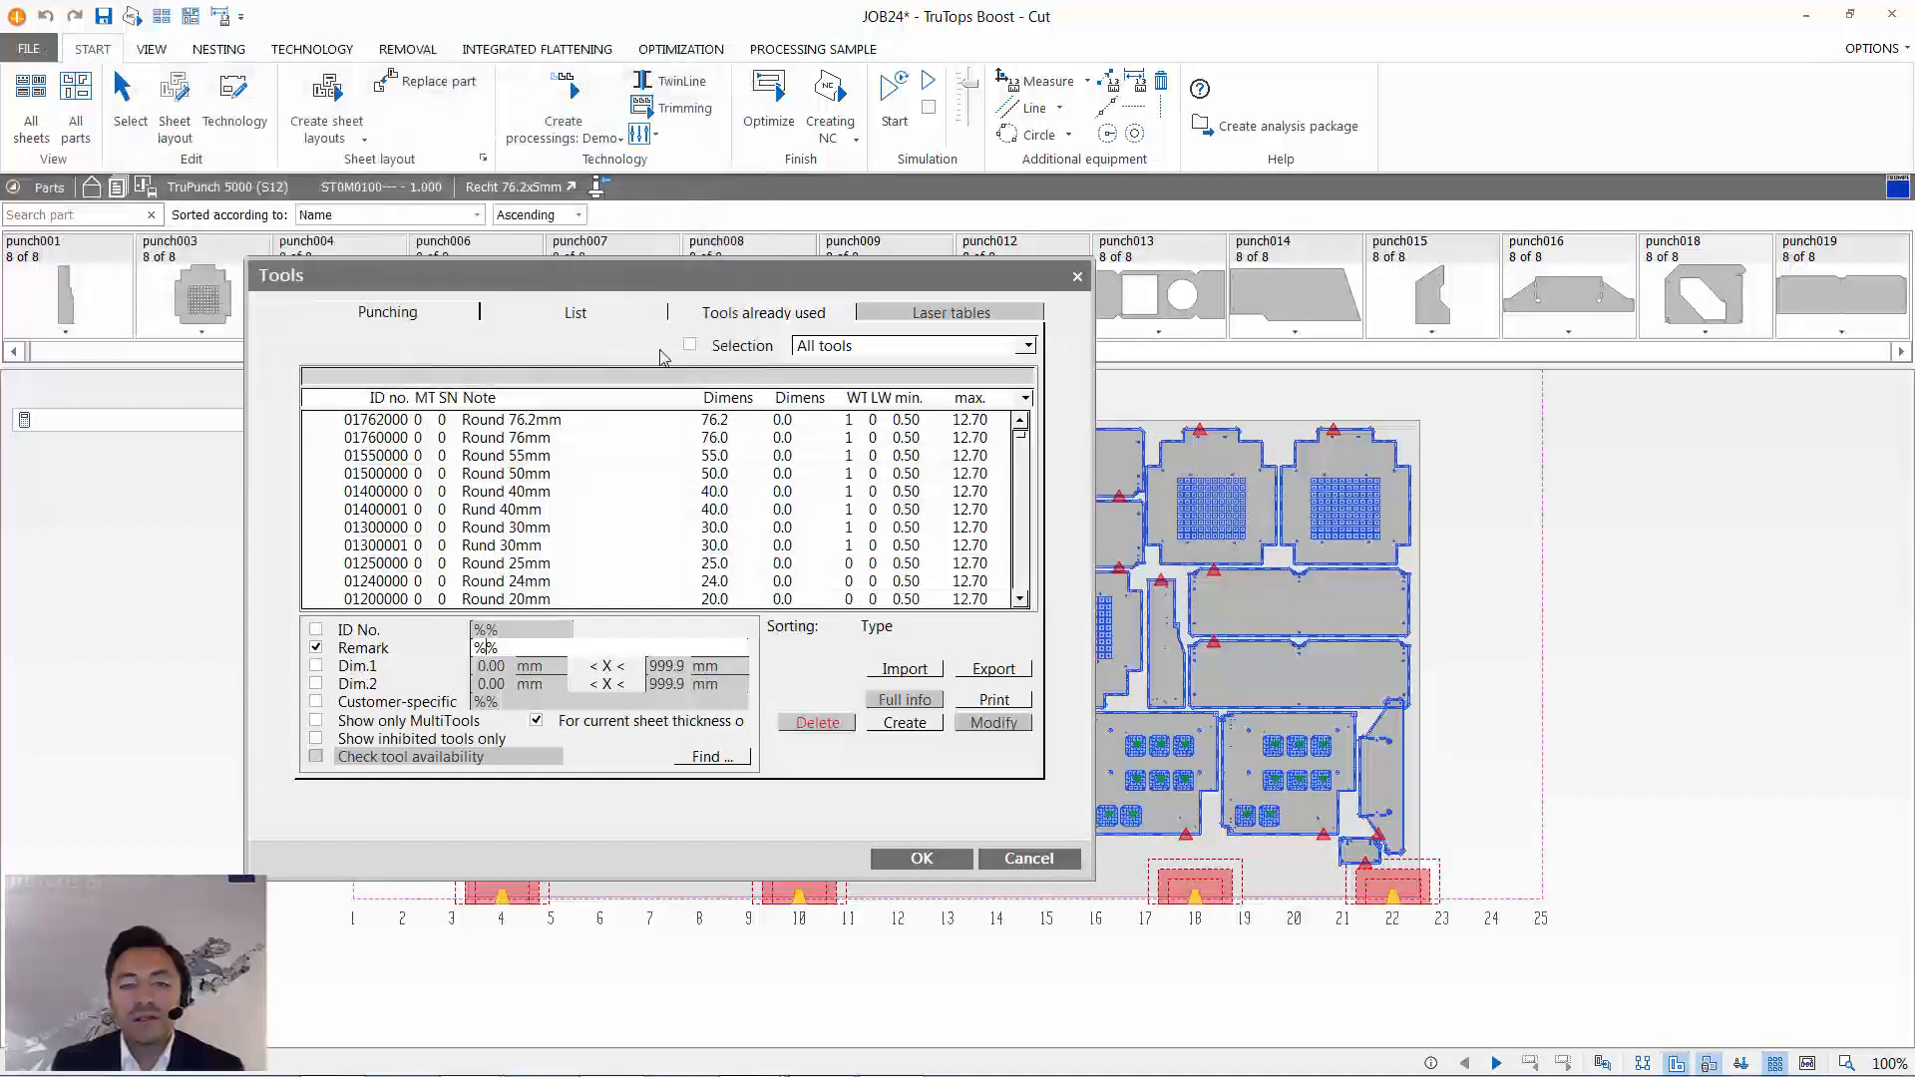
- Check the selectable tool lists for the imported list, keeping BoostDemo selected
click(552, 311)
click(538, 345)
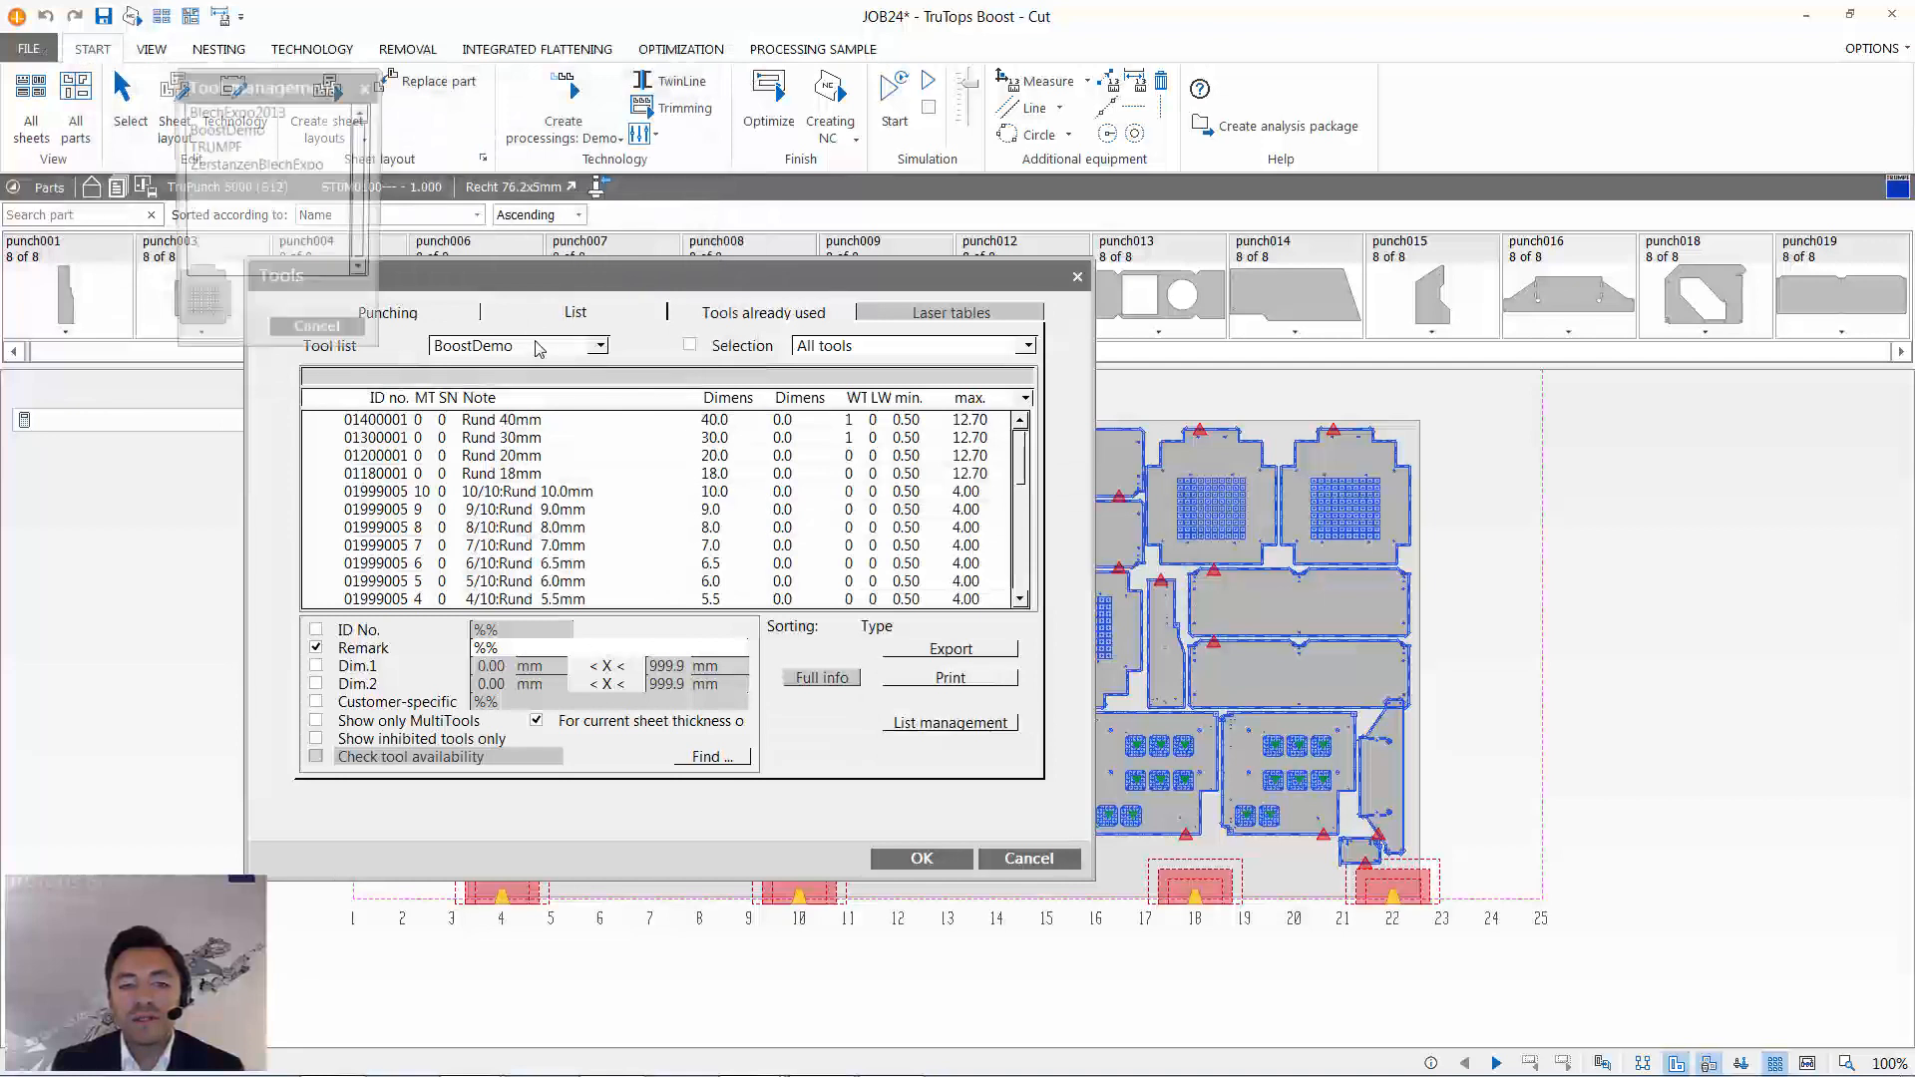
click(320, 339)
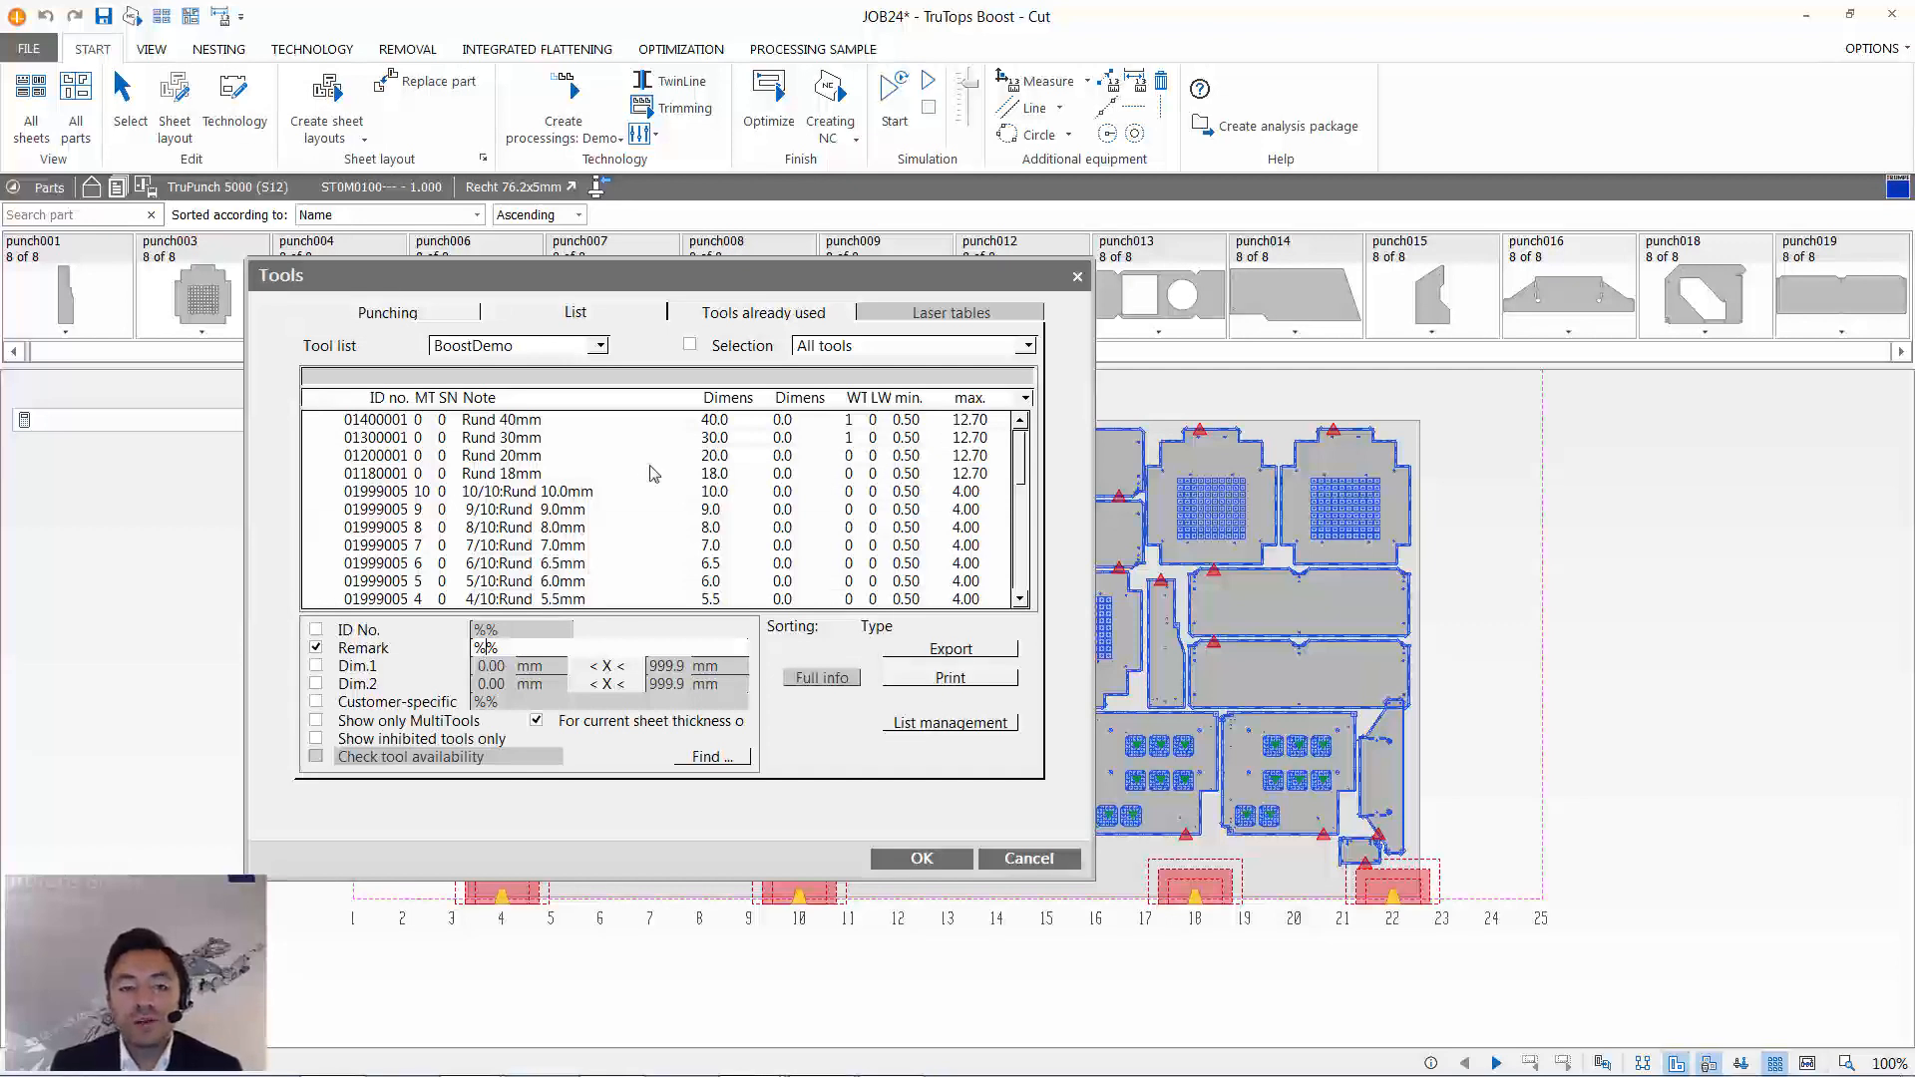
- Start creating a new punching tool with the tool type Standard and the shape Special
click(699, 313)
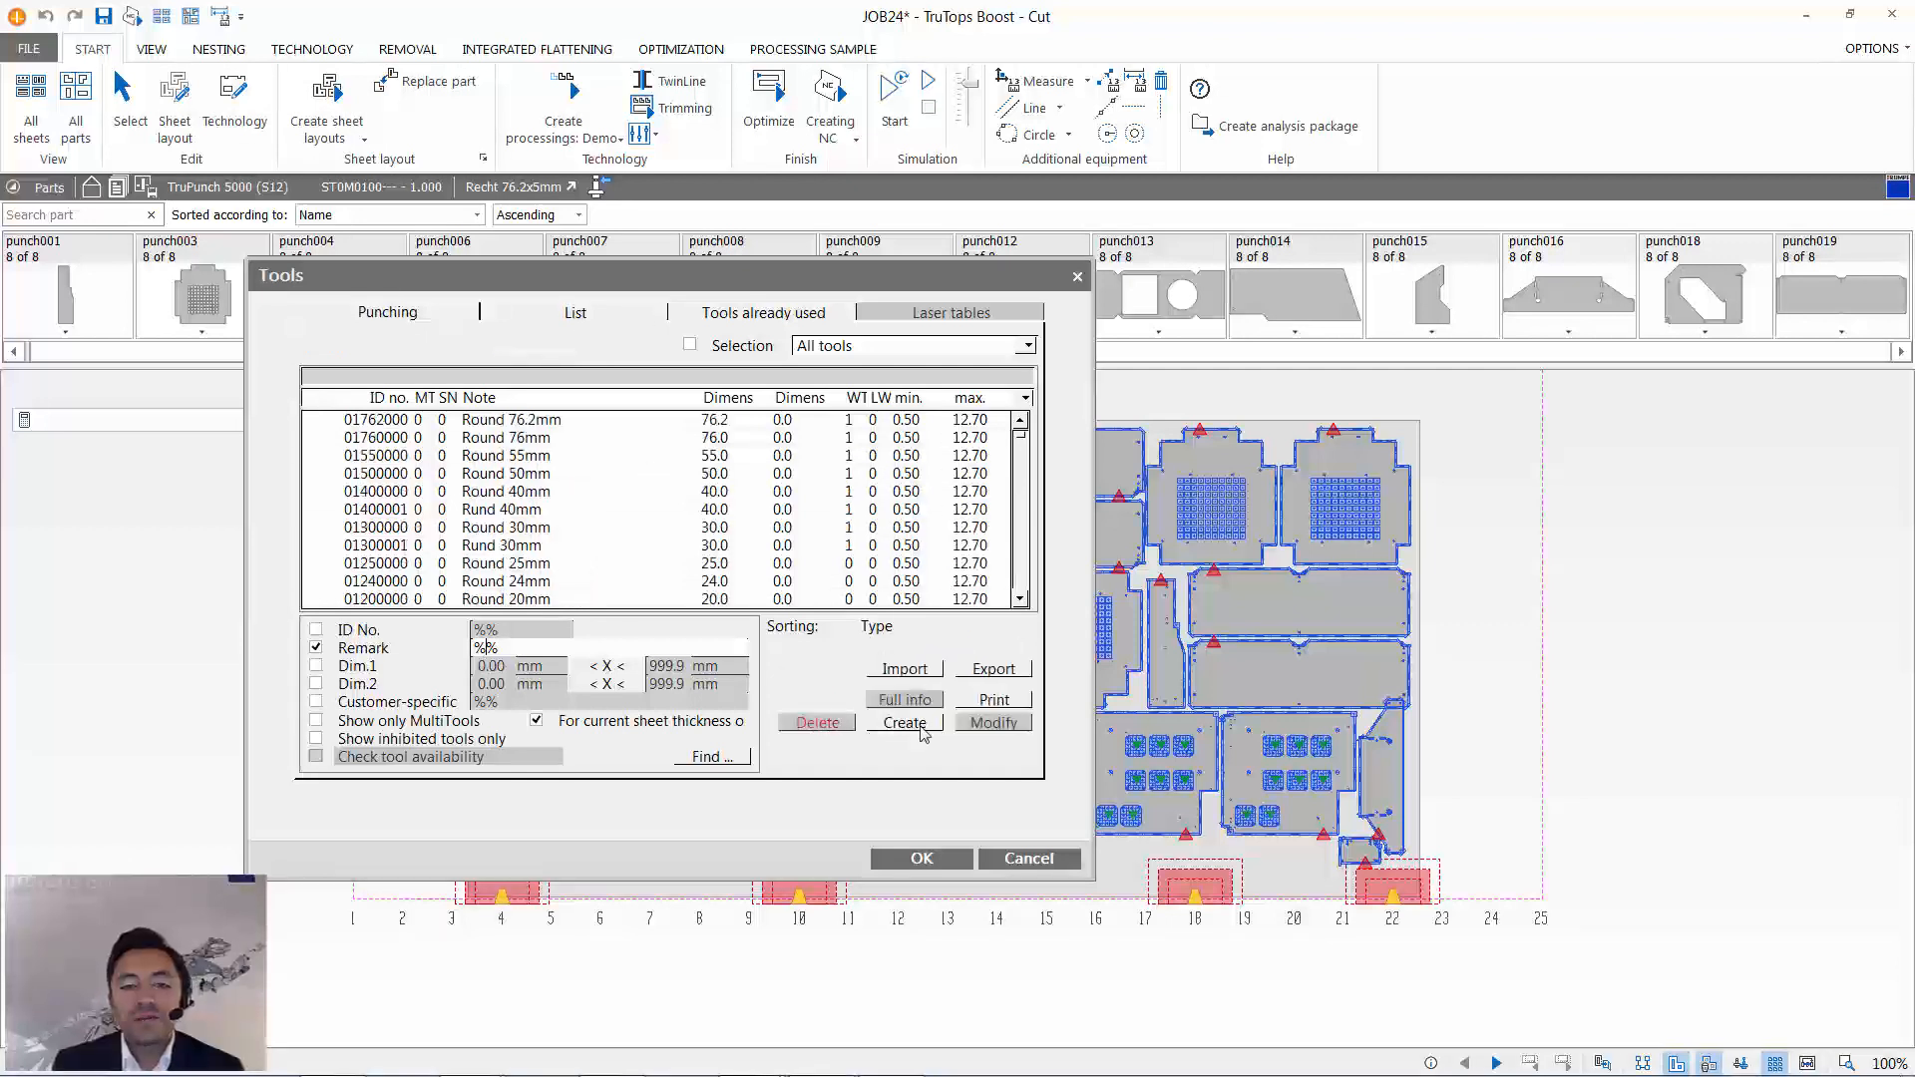
click(922, 730)
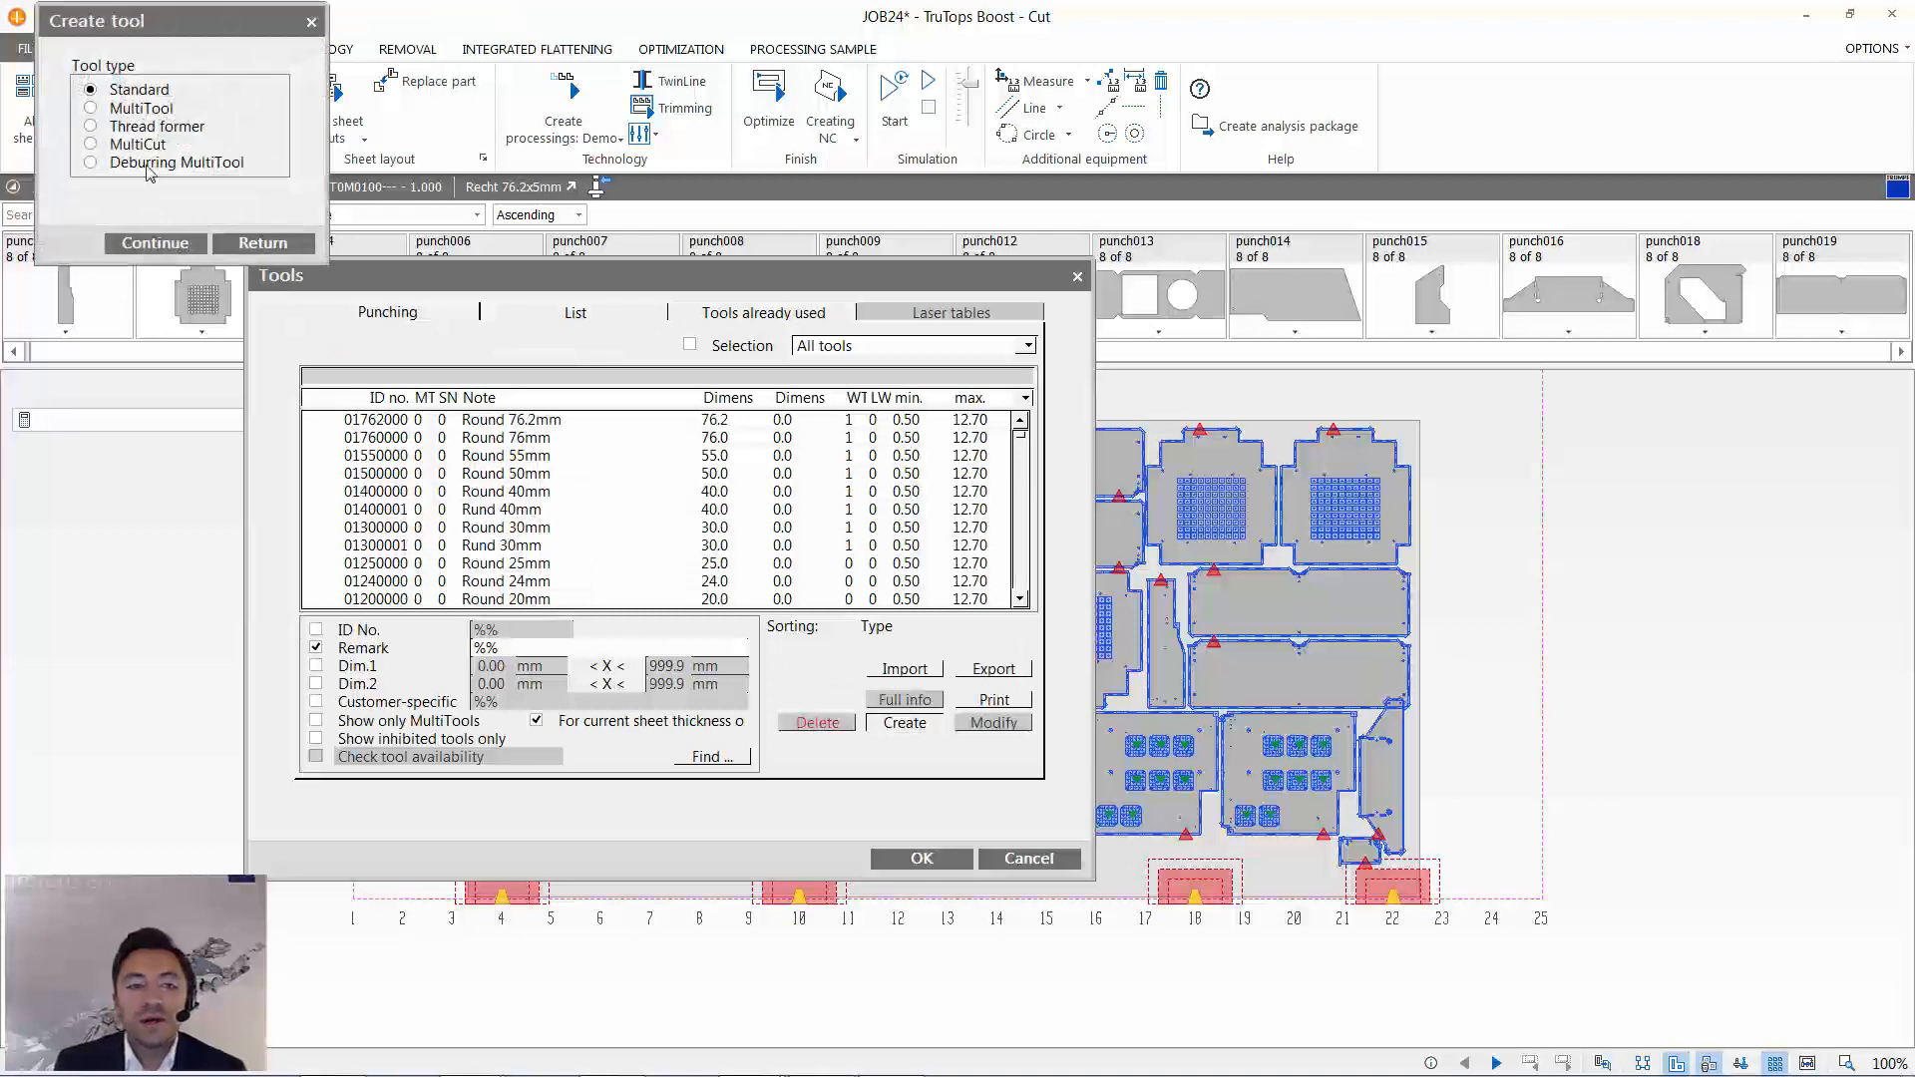
click(155, 243)
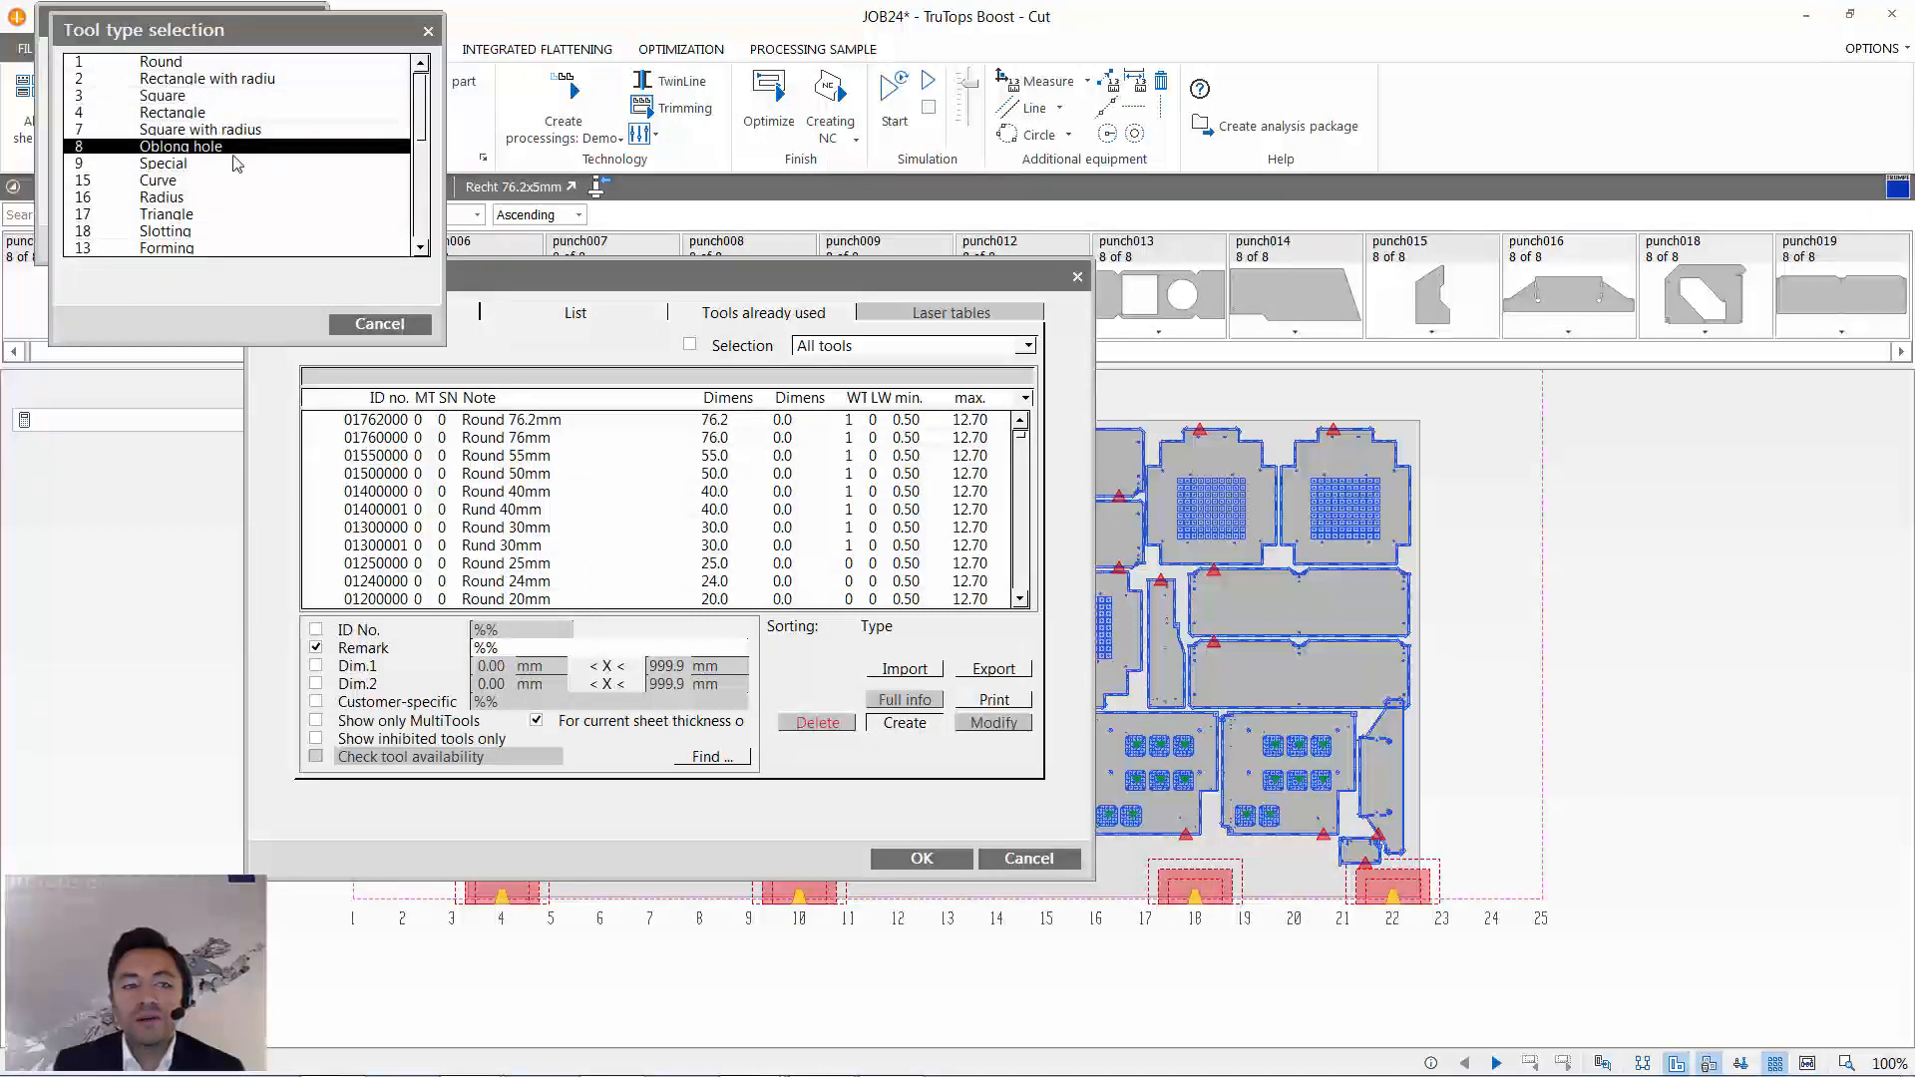
click(237, 165)
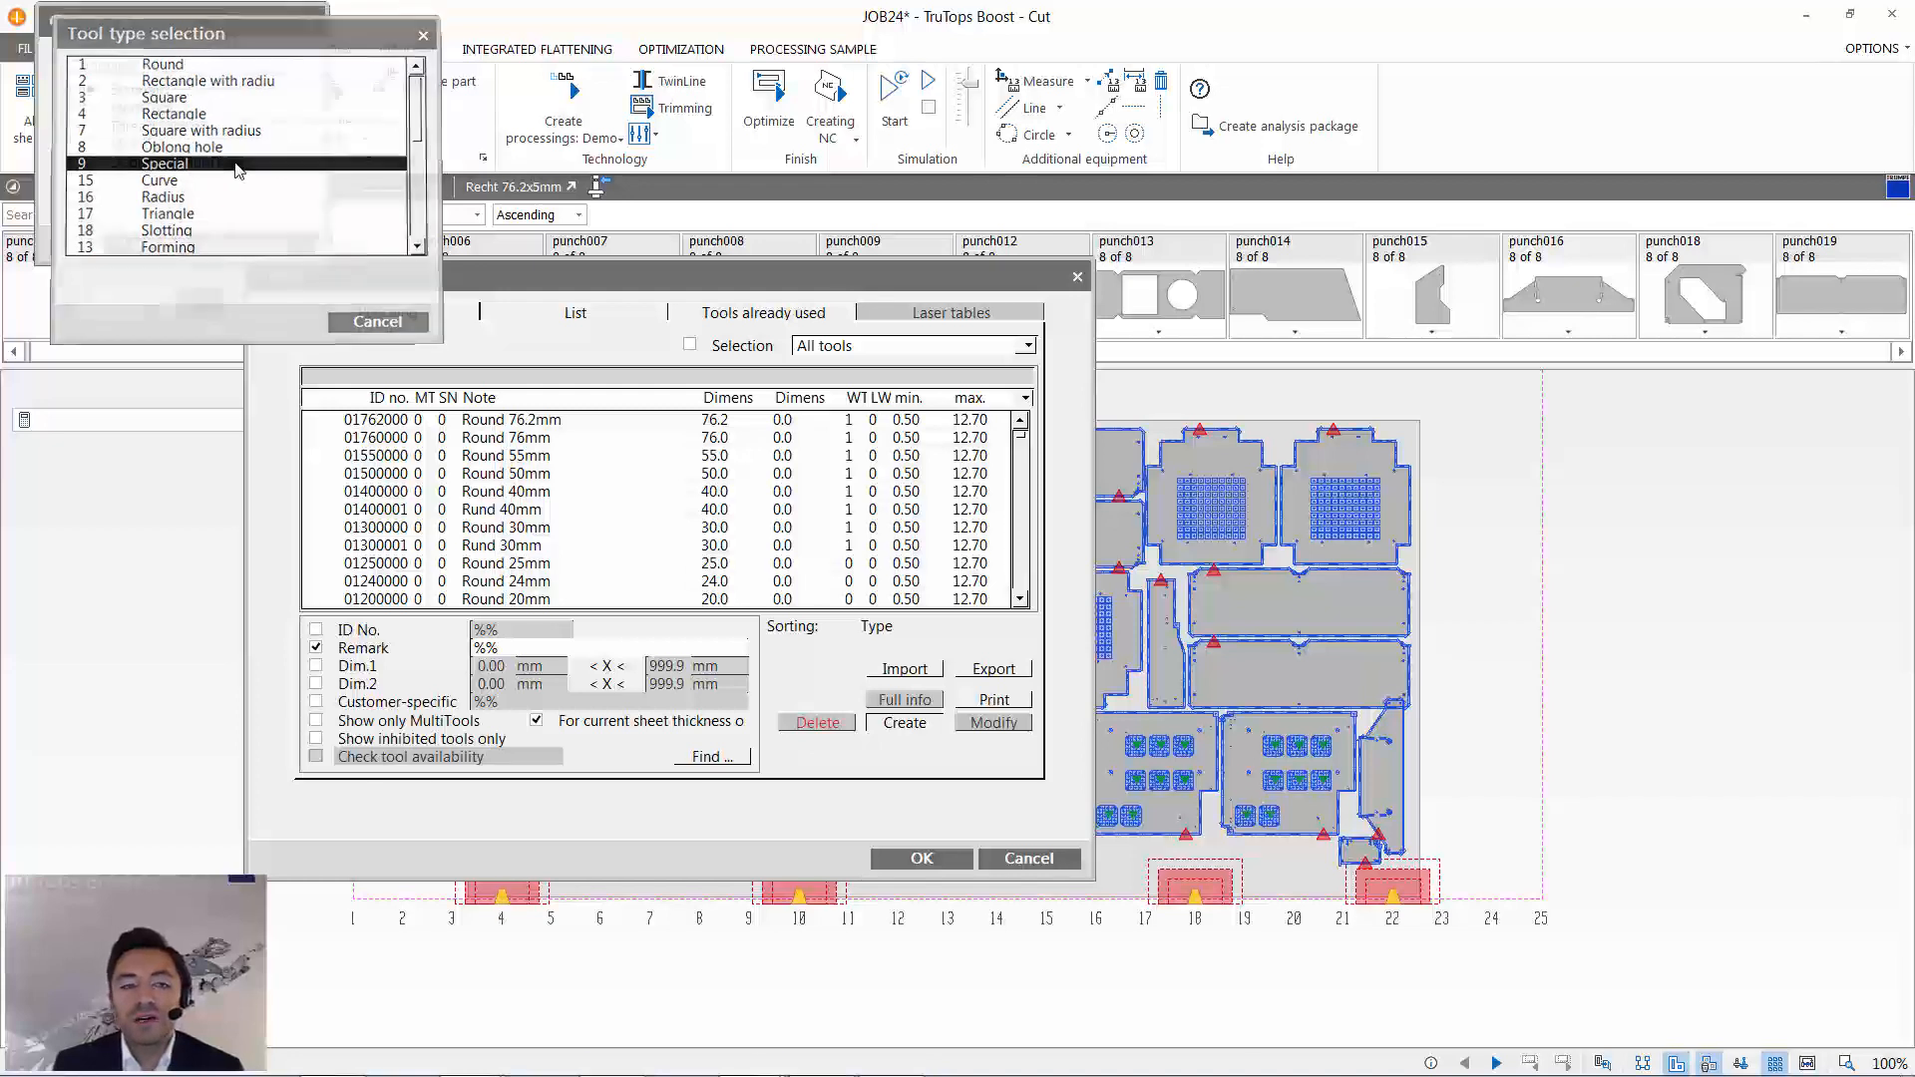
drag(248, 21, 560, 221)
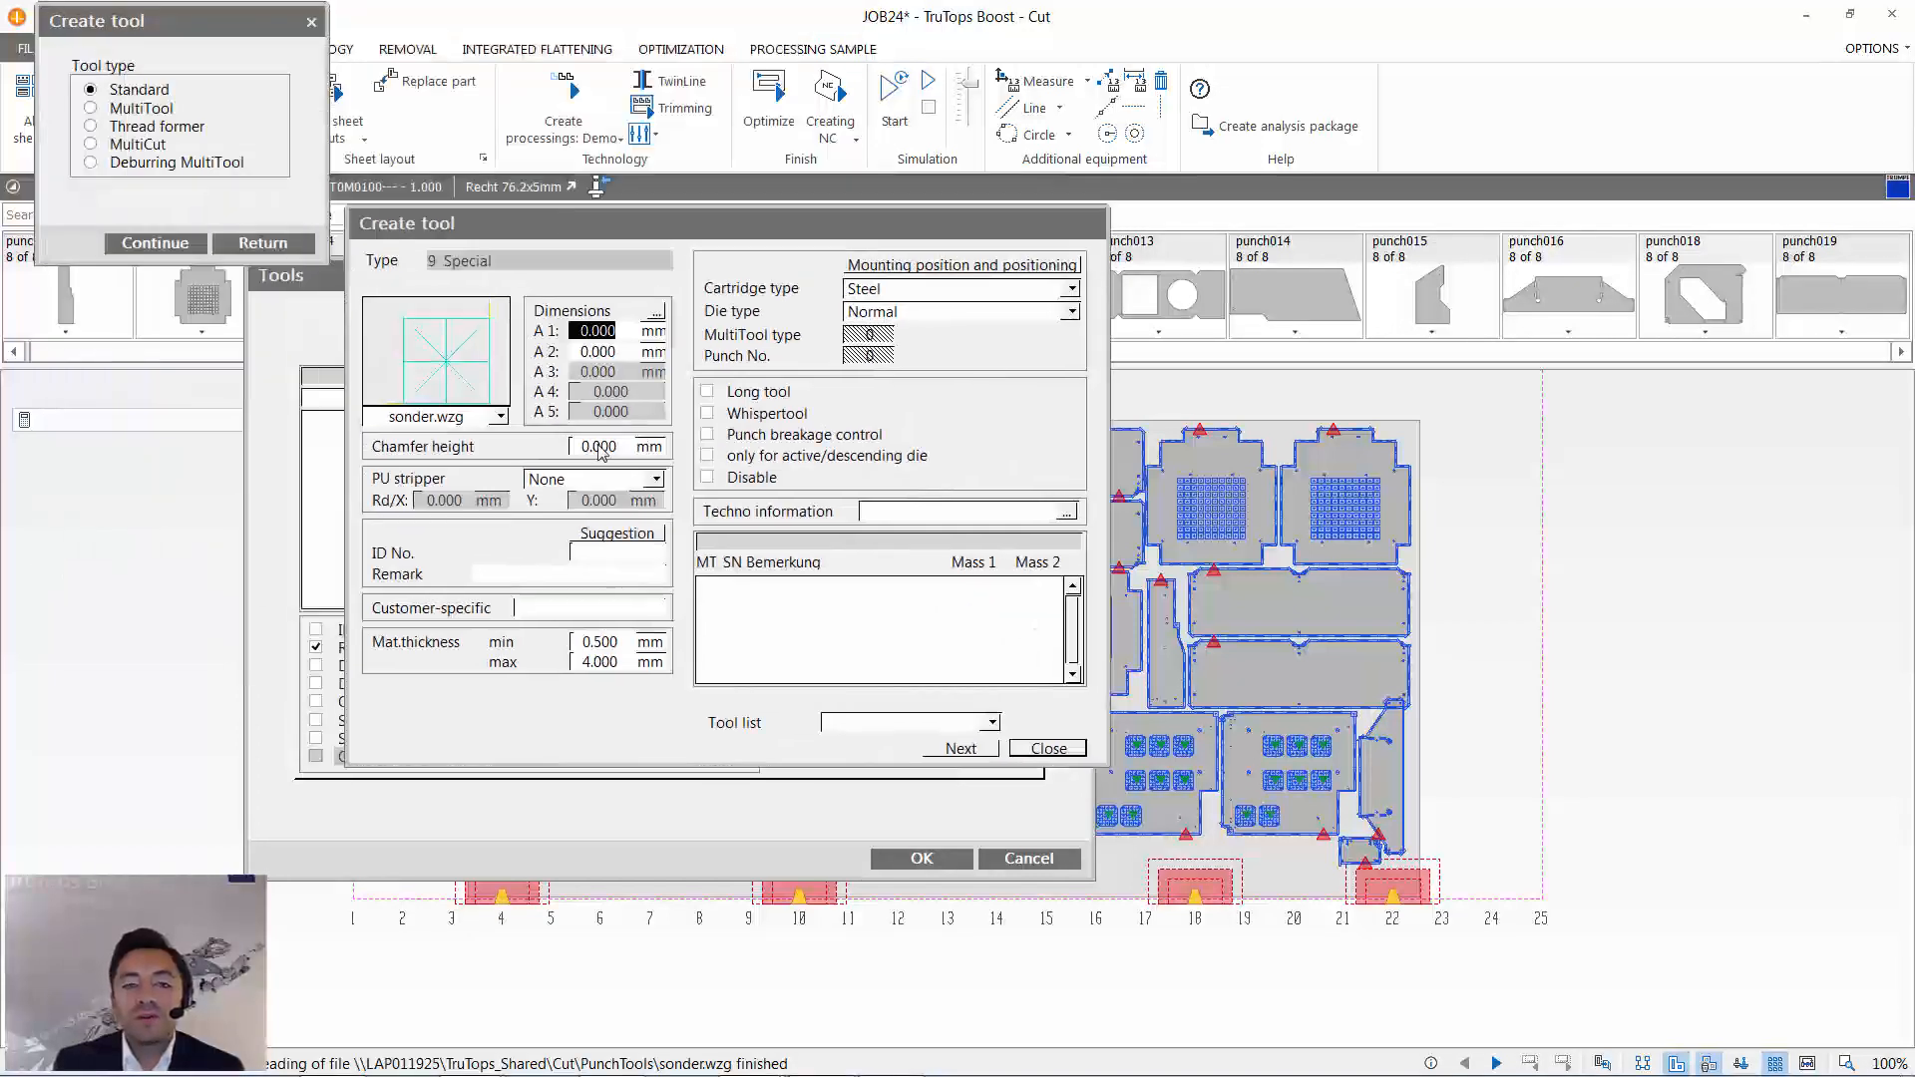
- Open the special tool's drawing sonder.wzg for editing in TruTops Boost Design and orient it to plan view
drag(577, 228, 602, 220)
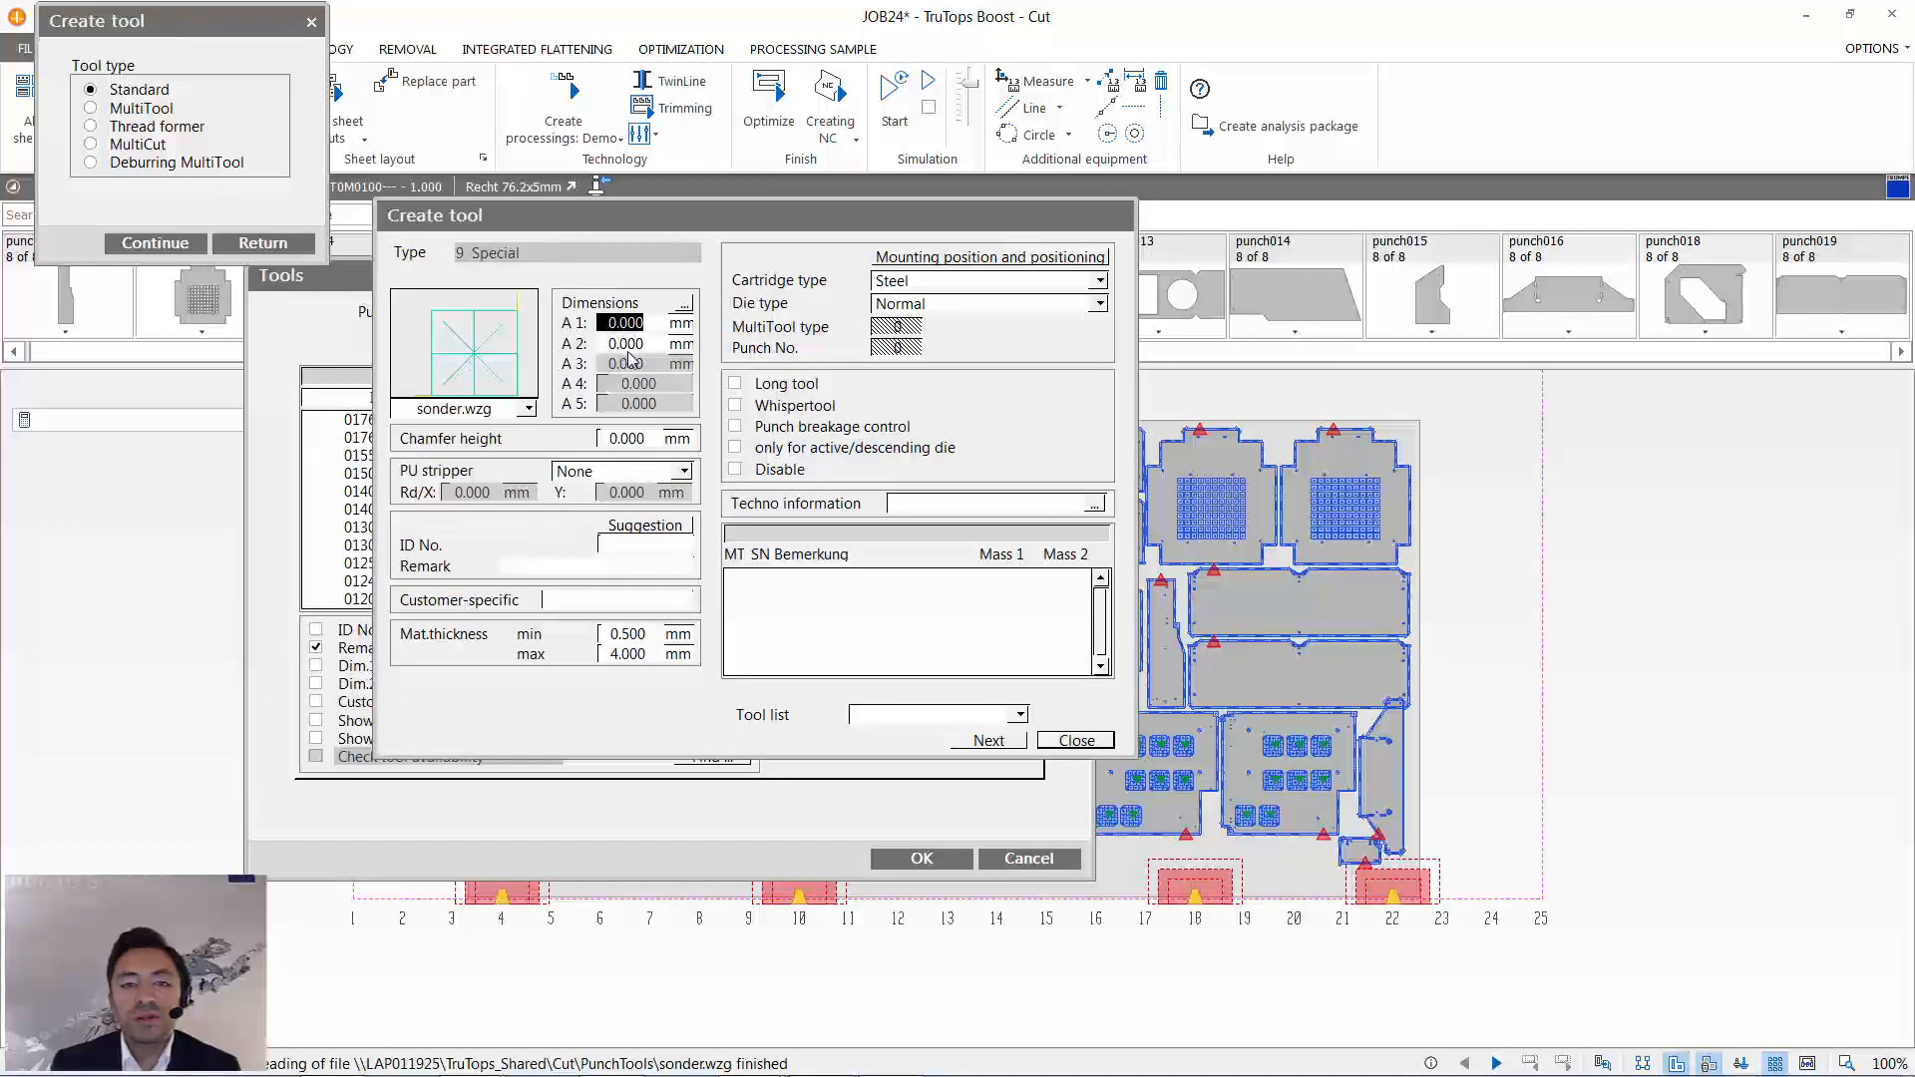
click(528, 408)
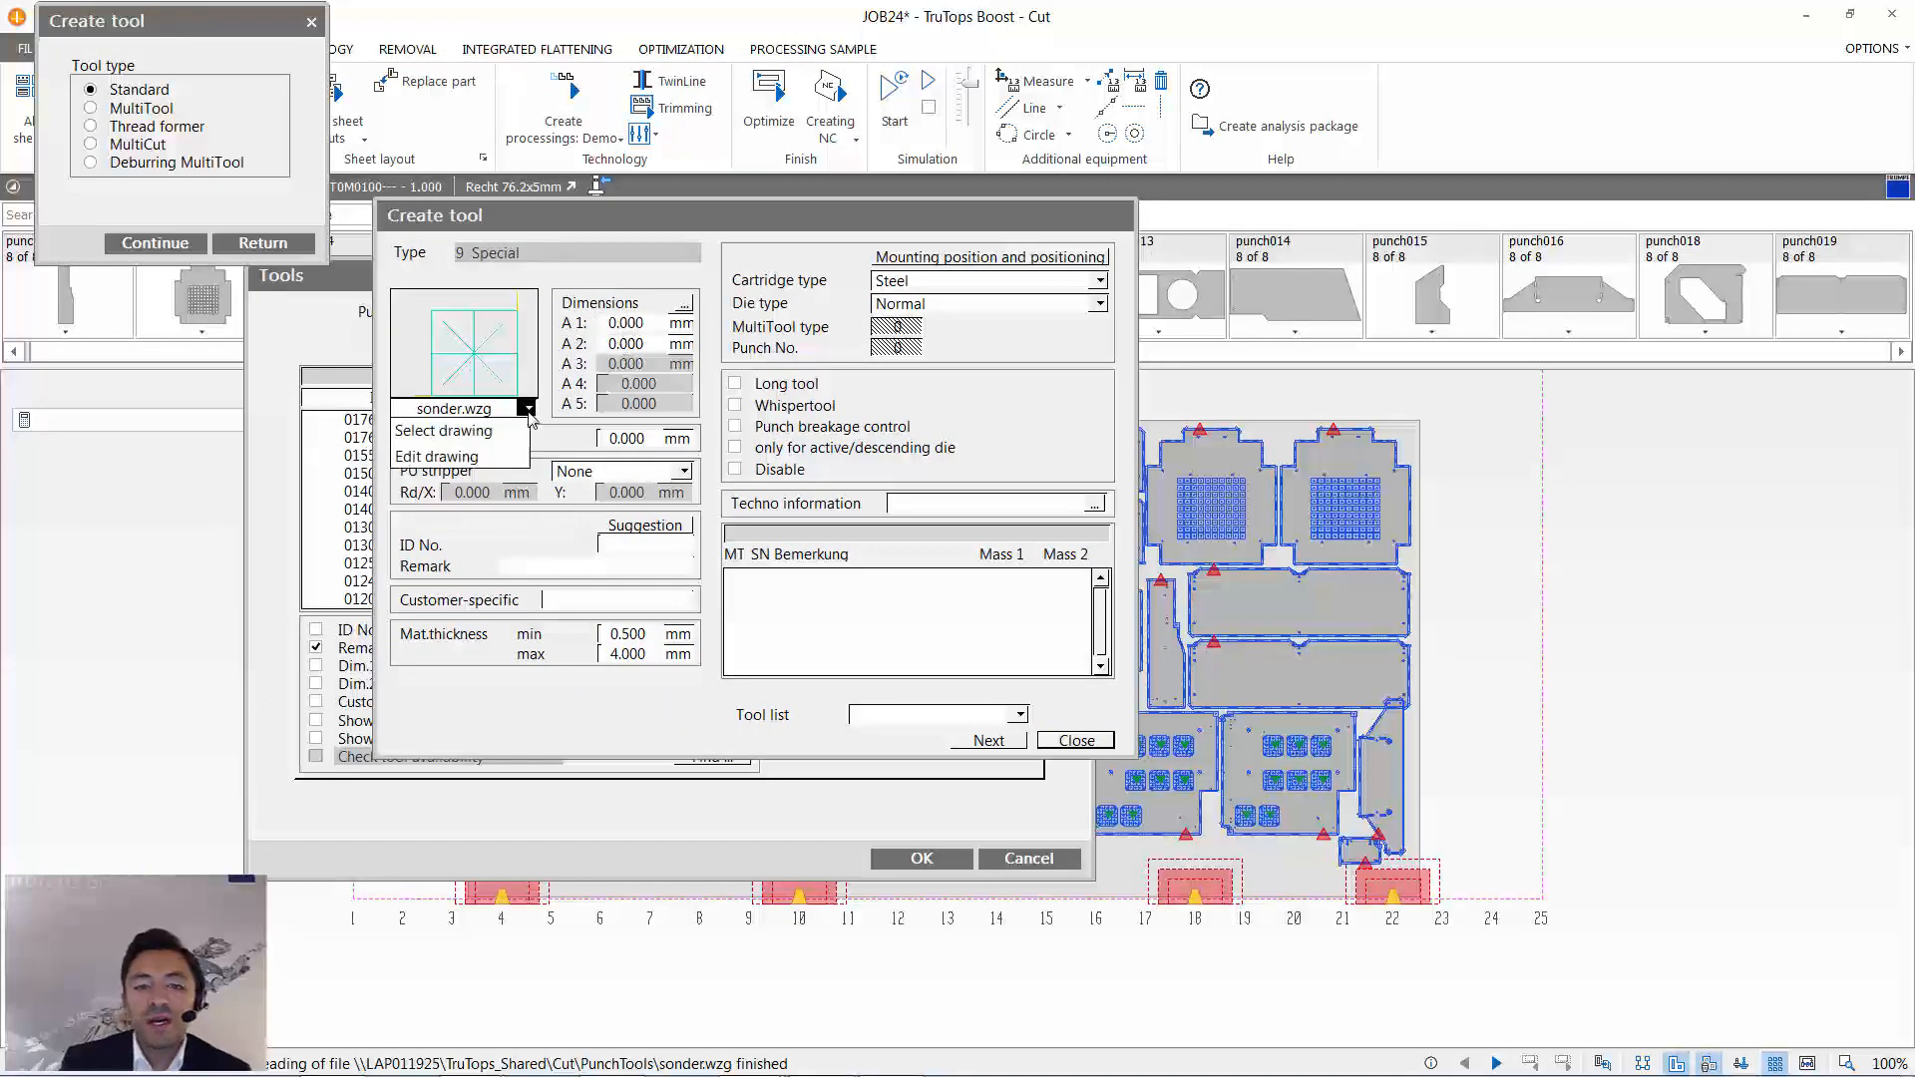
click(497, 460)
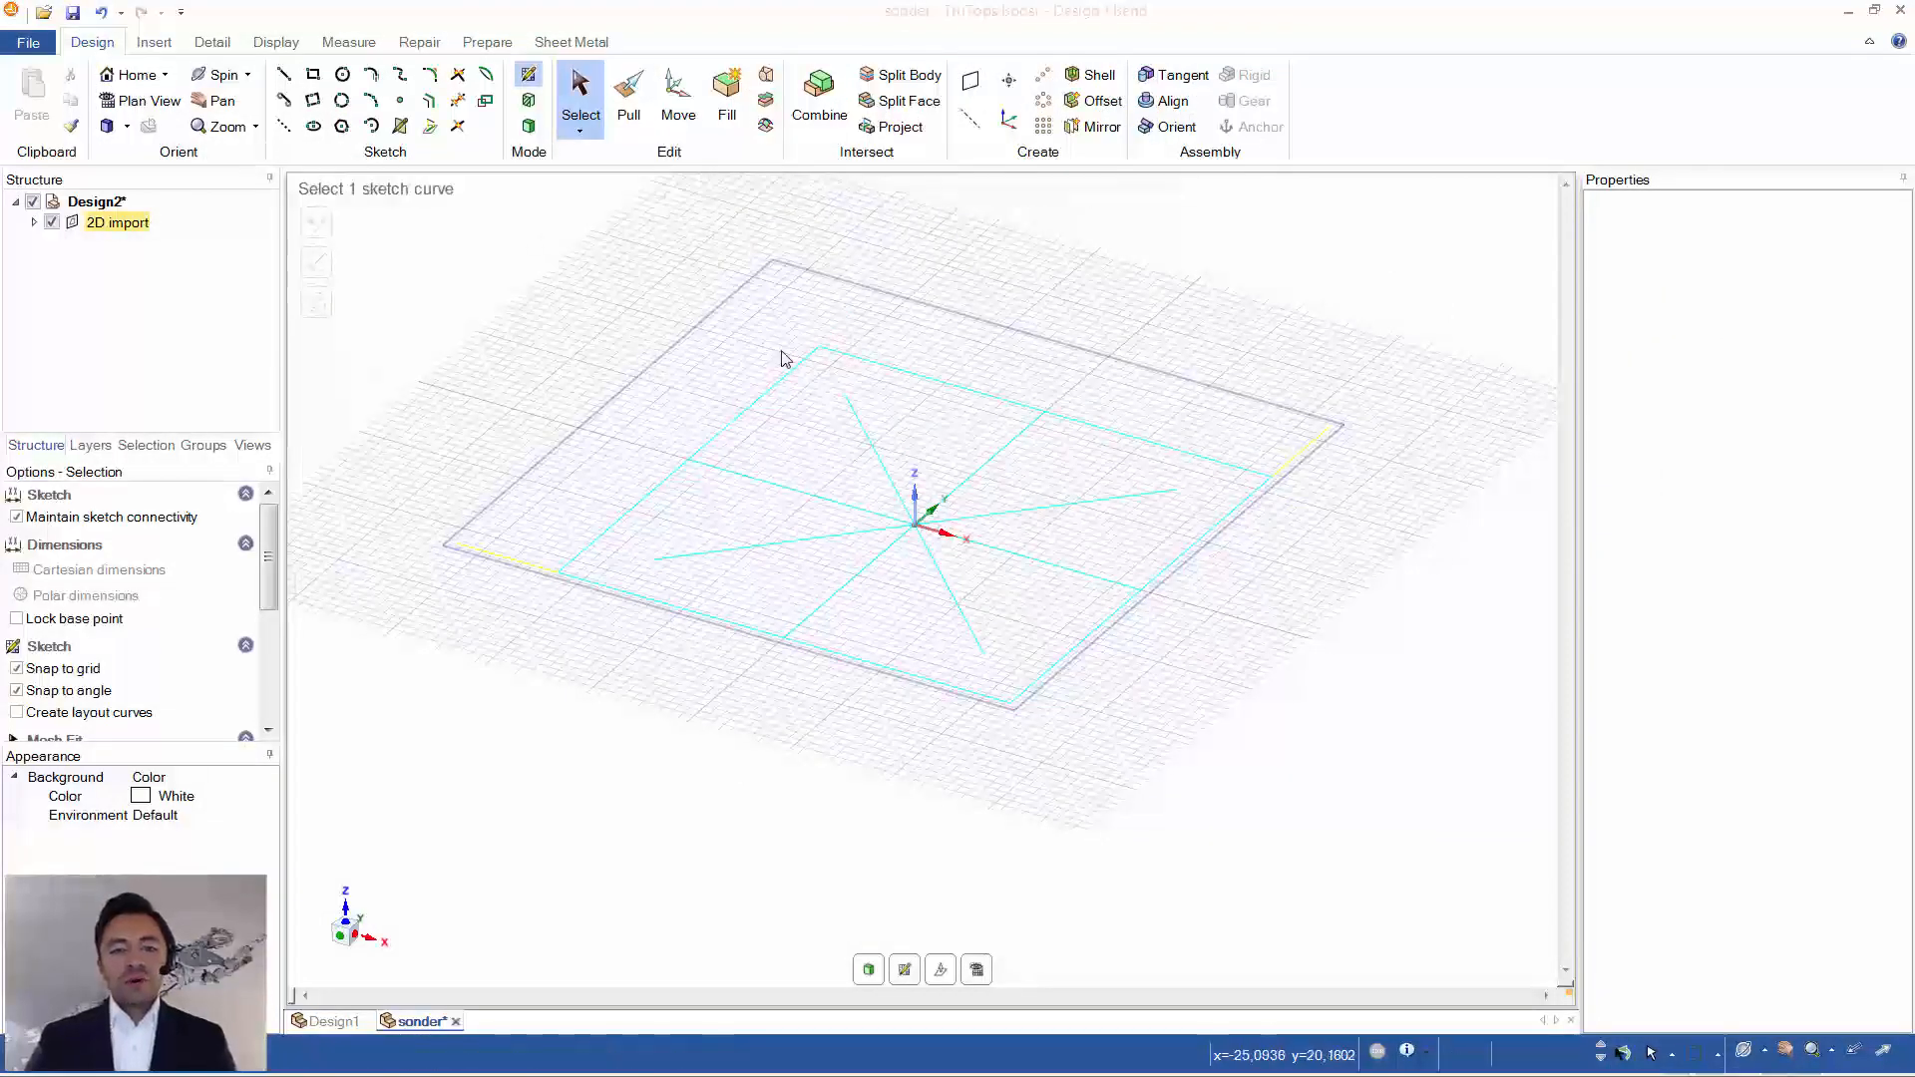
scroll(818, 477, up, 3)
scroll(828, 484, down, 3)
scroll(878, 599, down, 1)
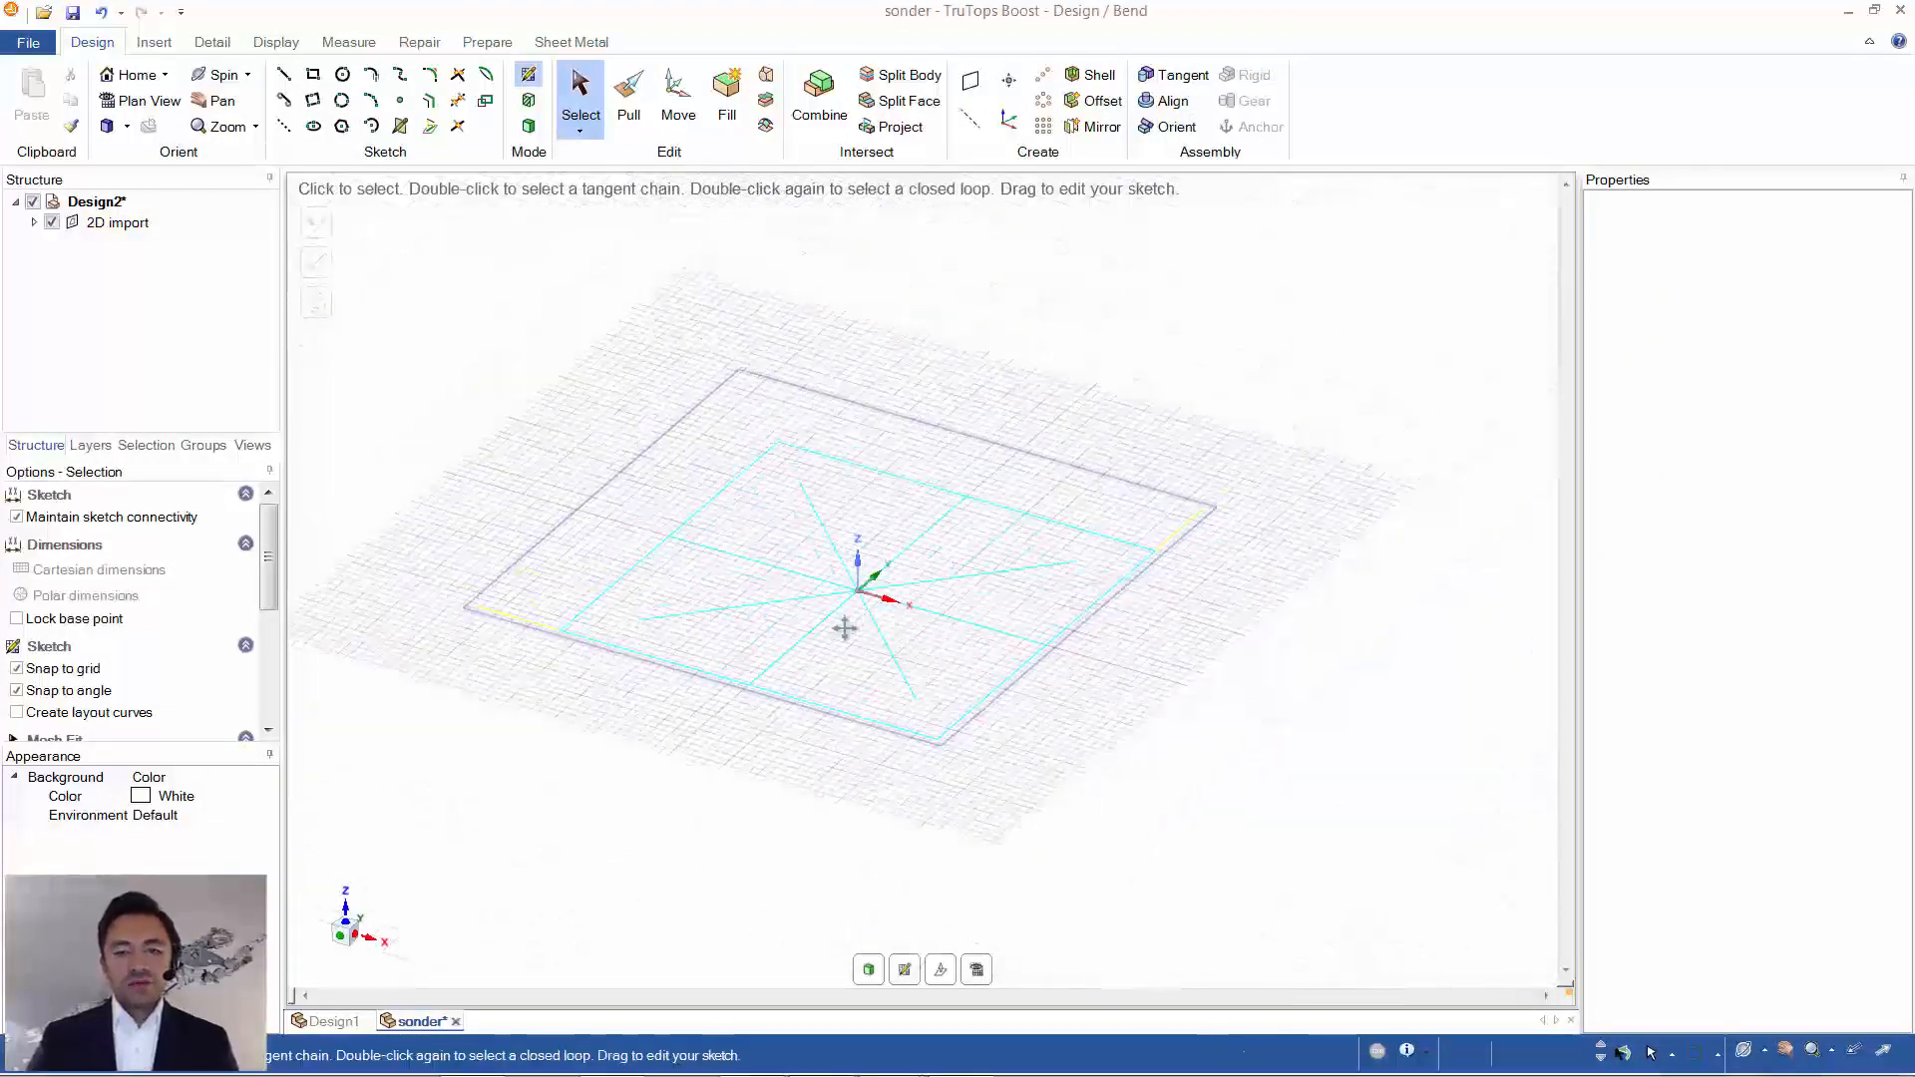
key(v)
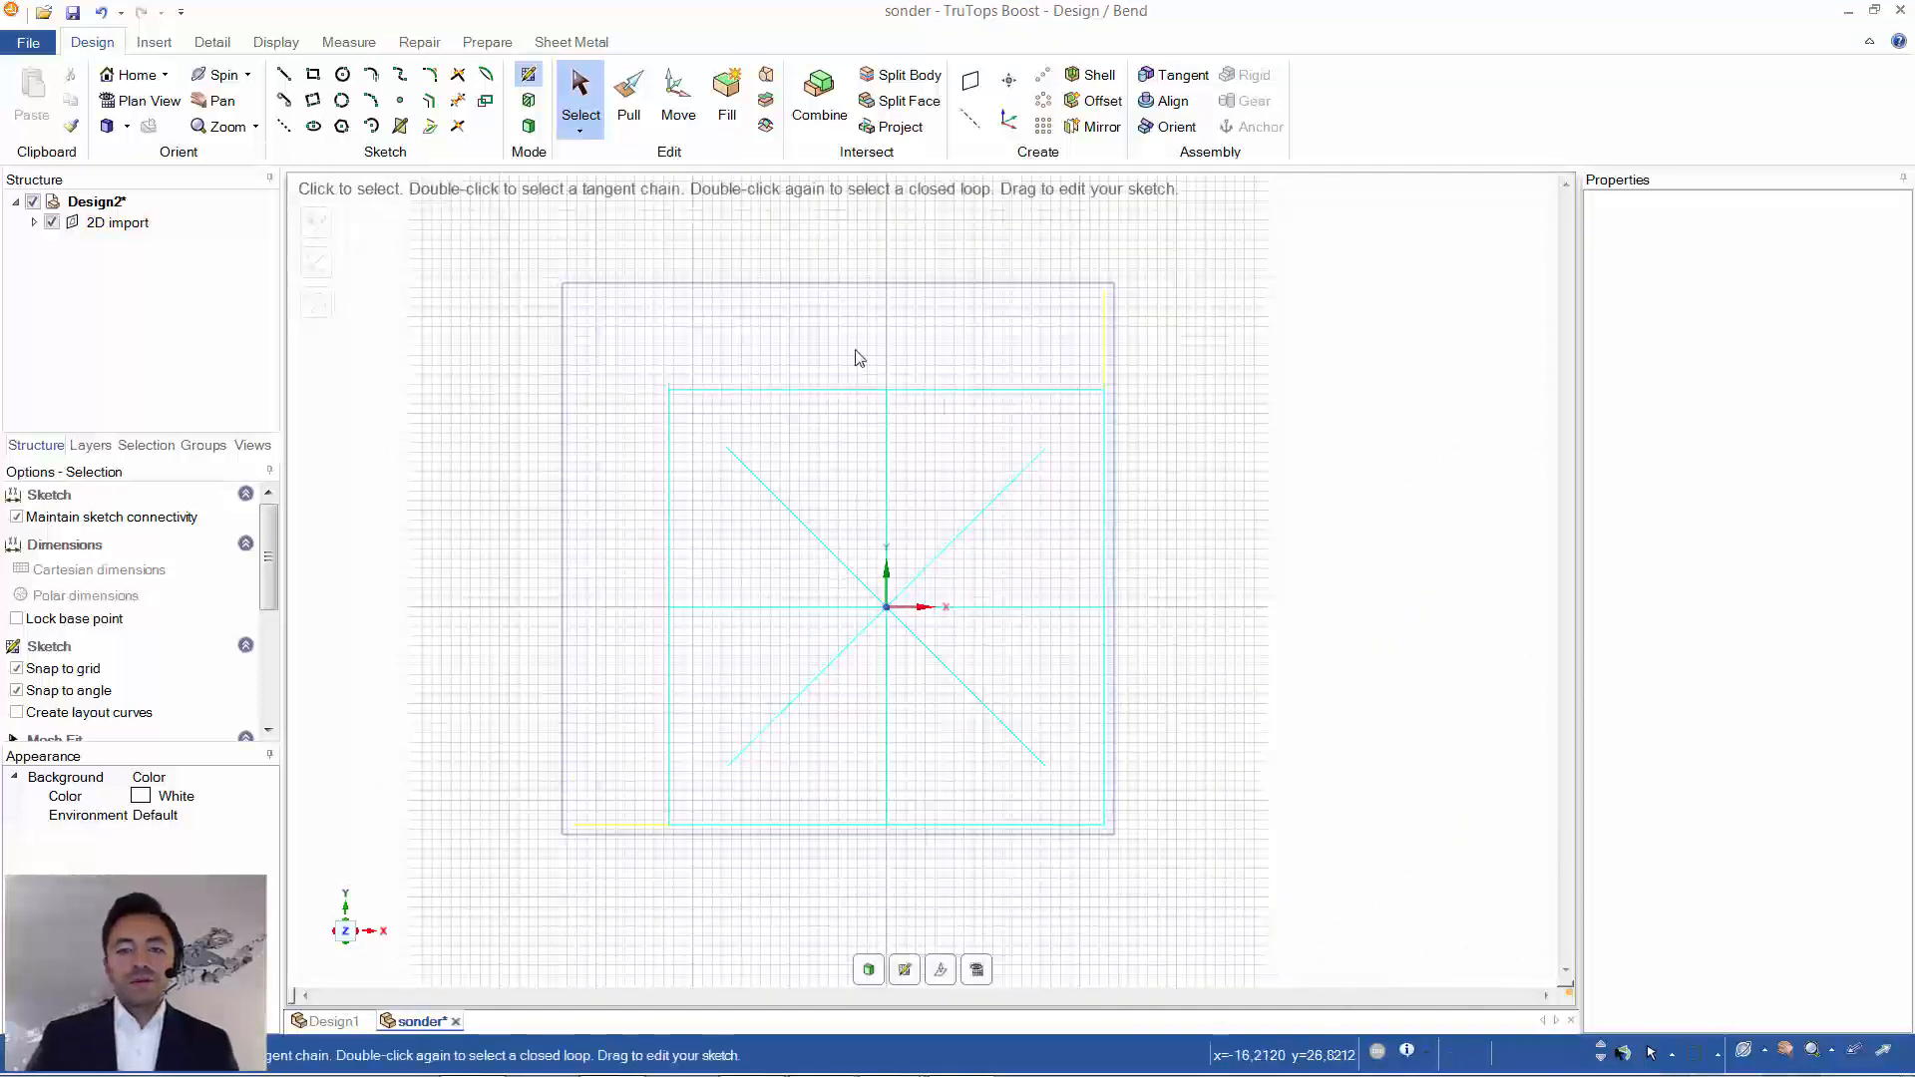
- Open the drawing Teil70wzg.WZG from the 2_Werkzeuge folder and orient it to plan view
click(799, 380)
click(154, 42)
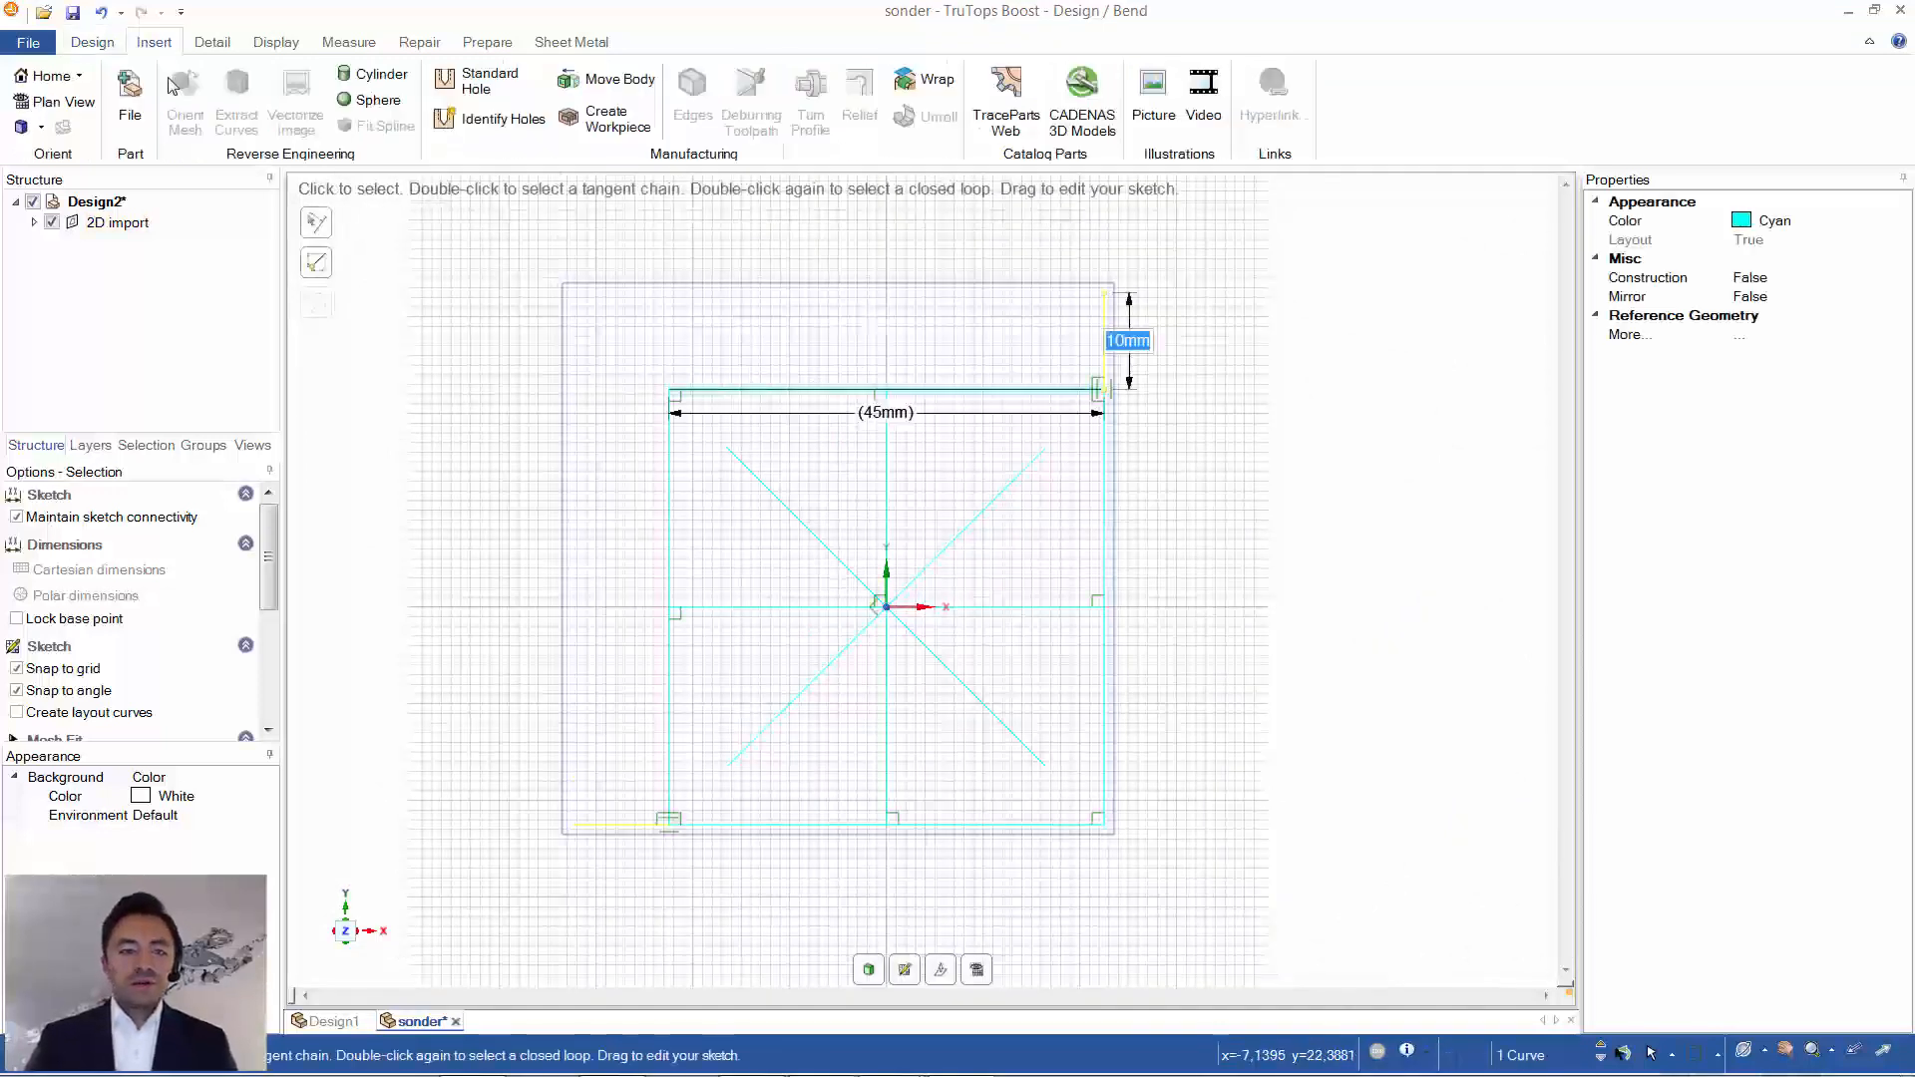
click(140, 99)
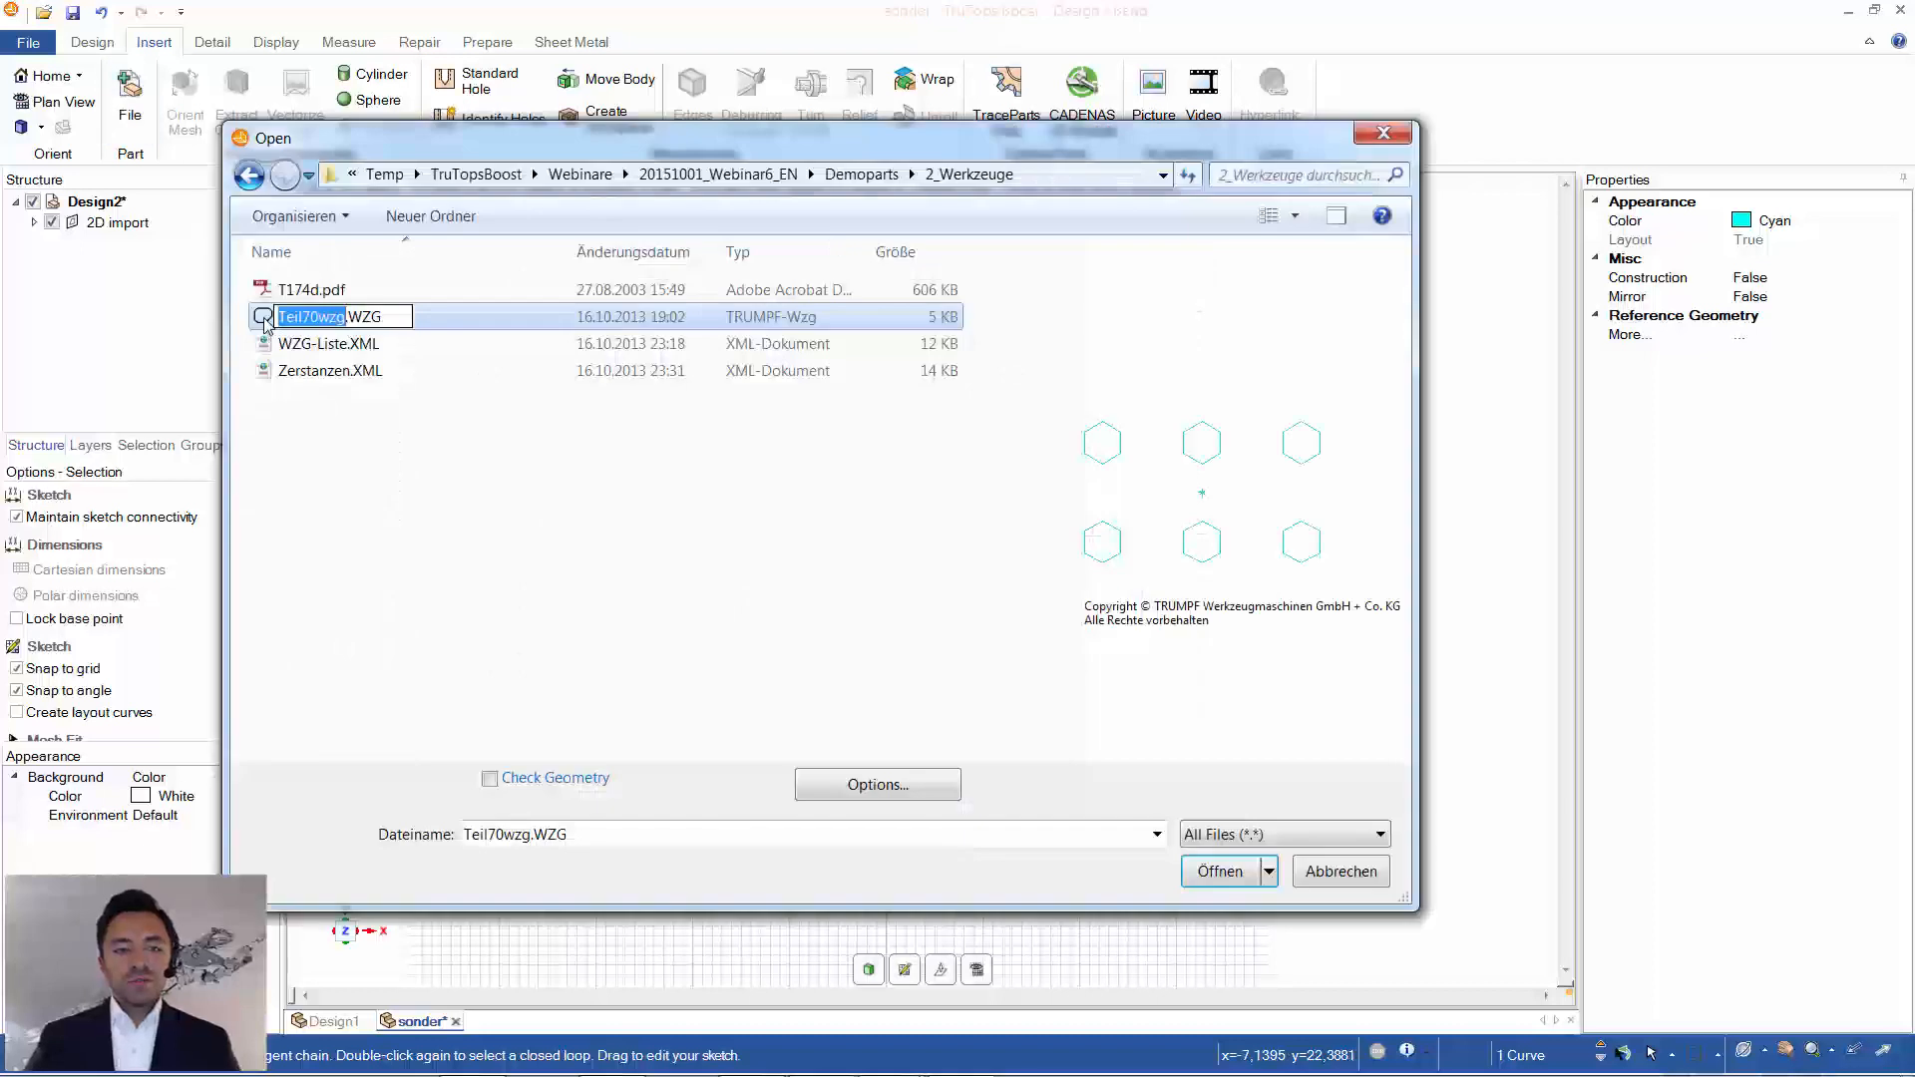
click(265, 324)
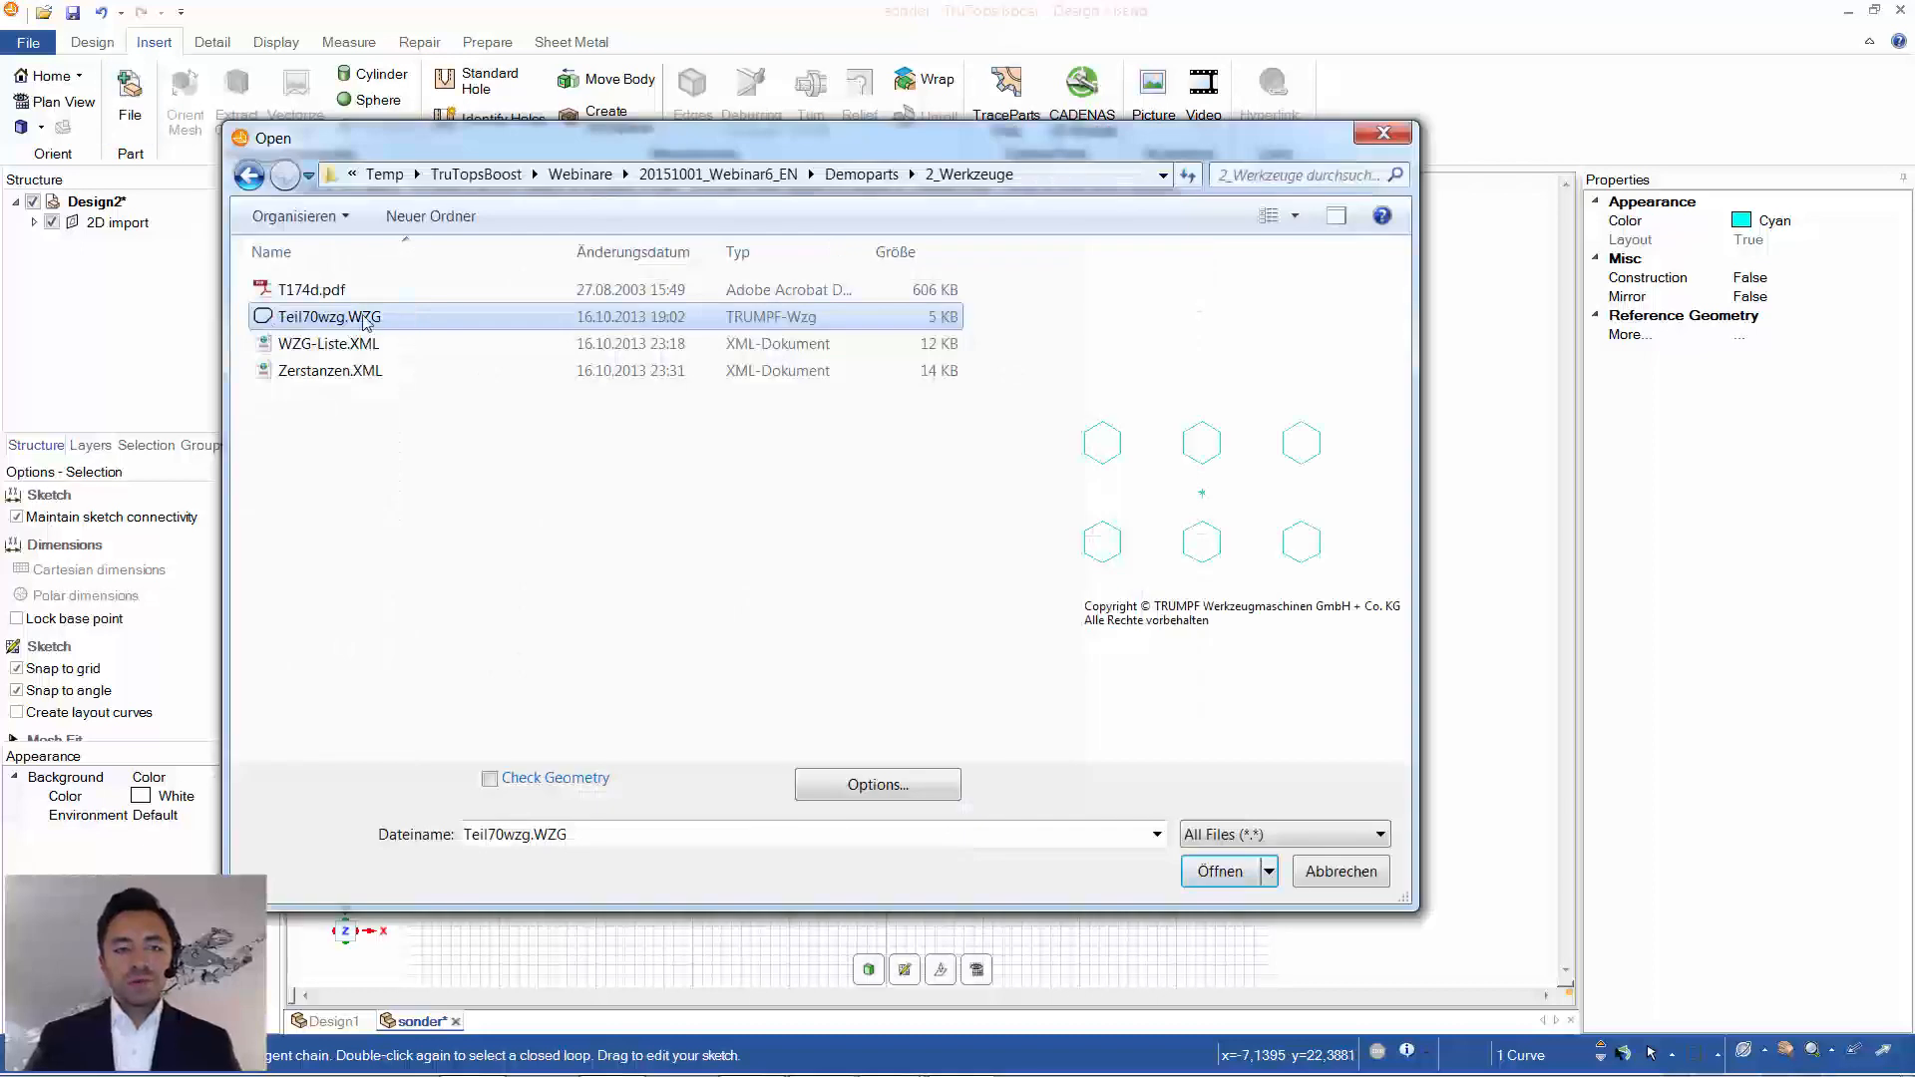
double_click(272, 324)
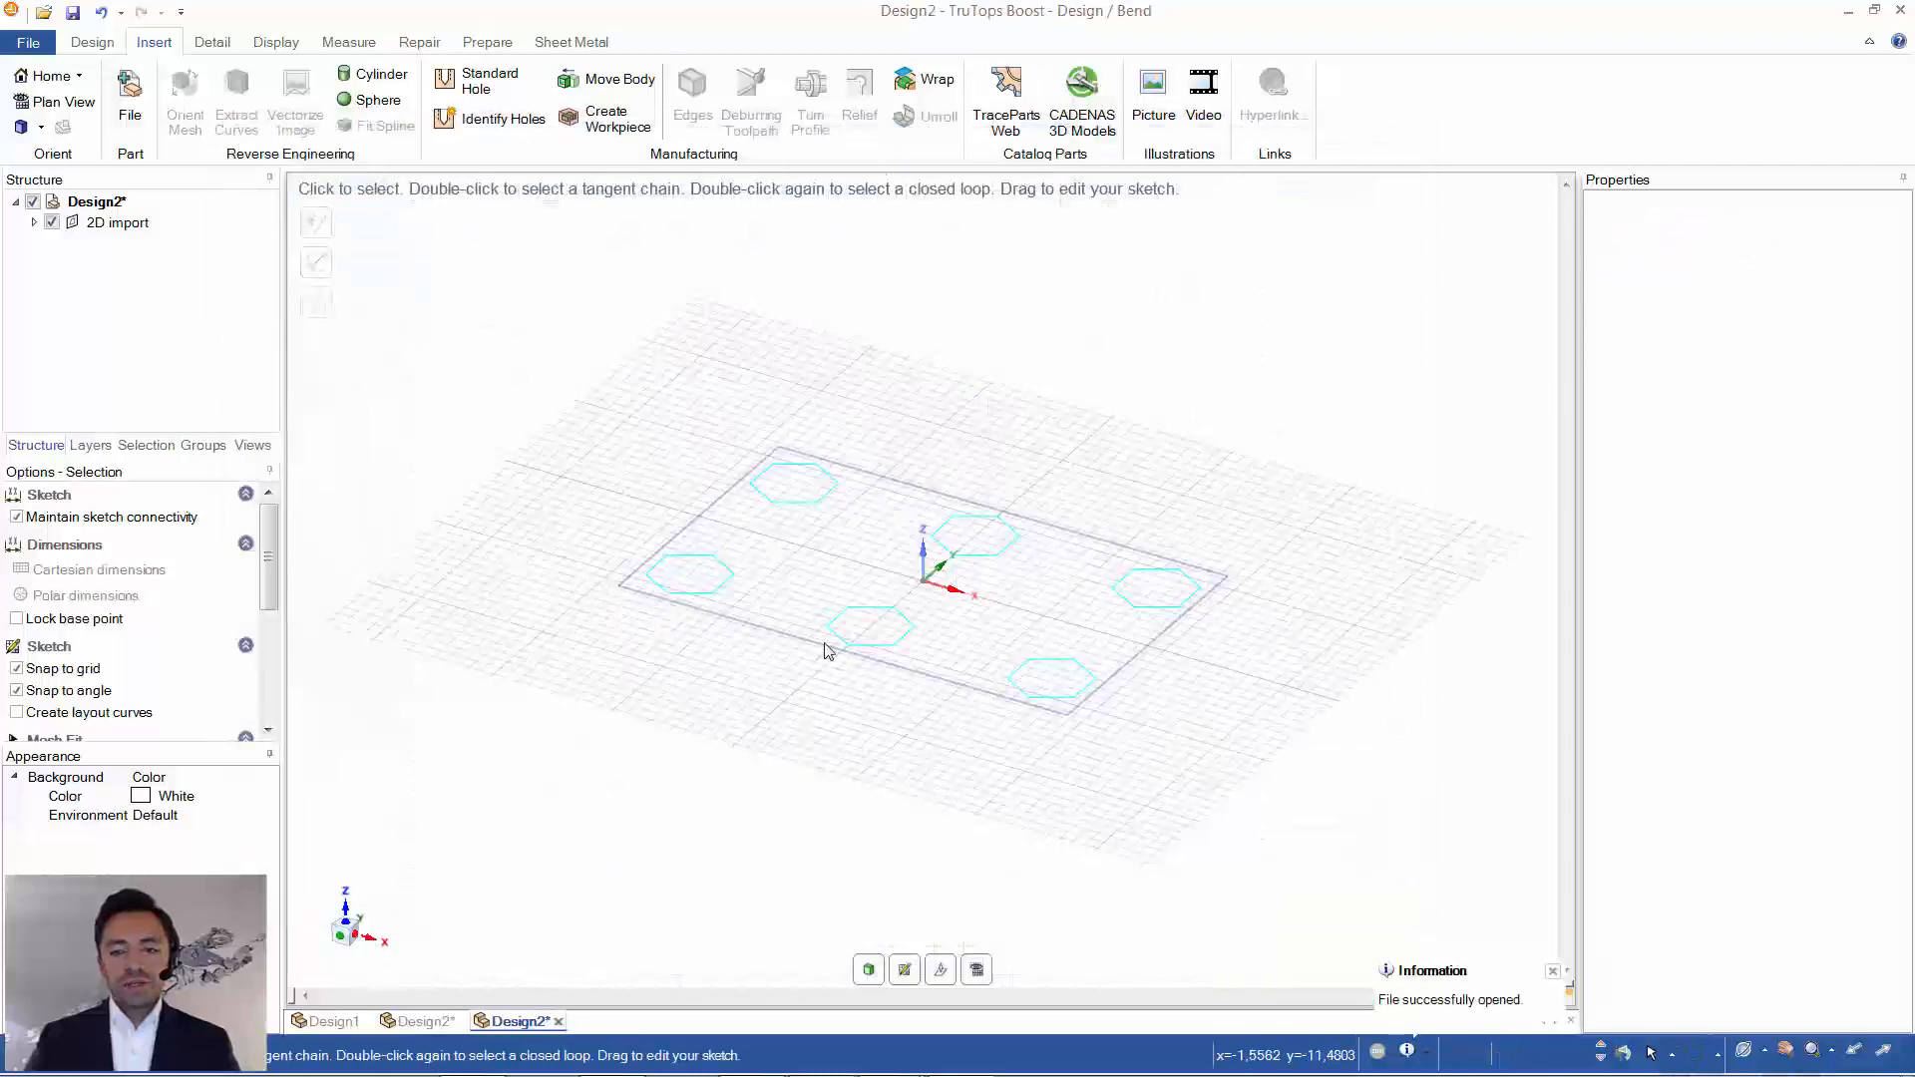
scroll(827, 646, down, 3)
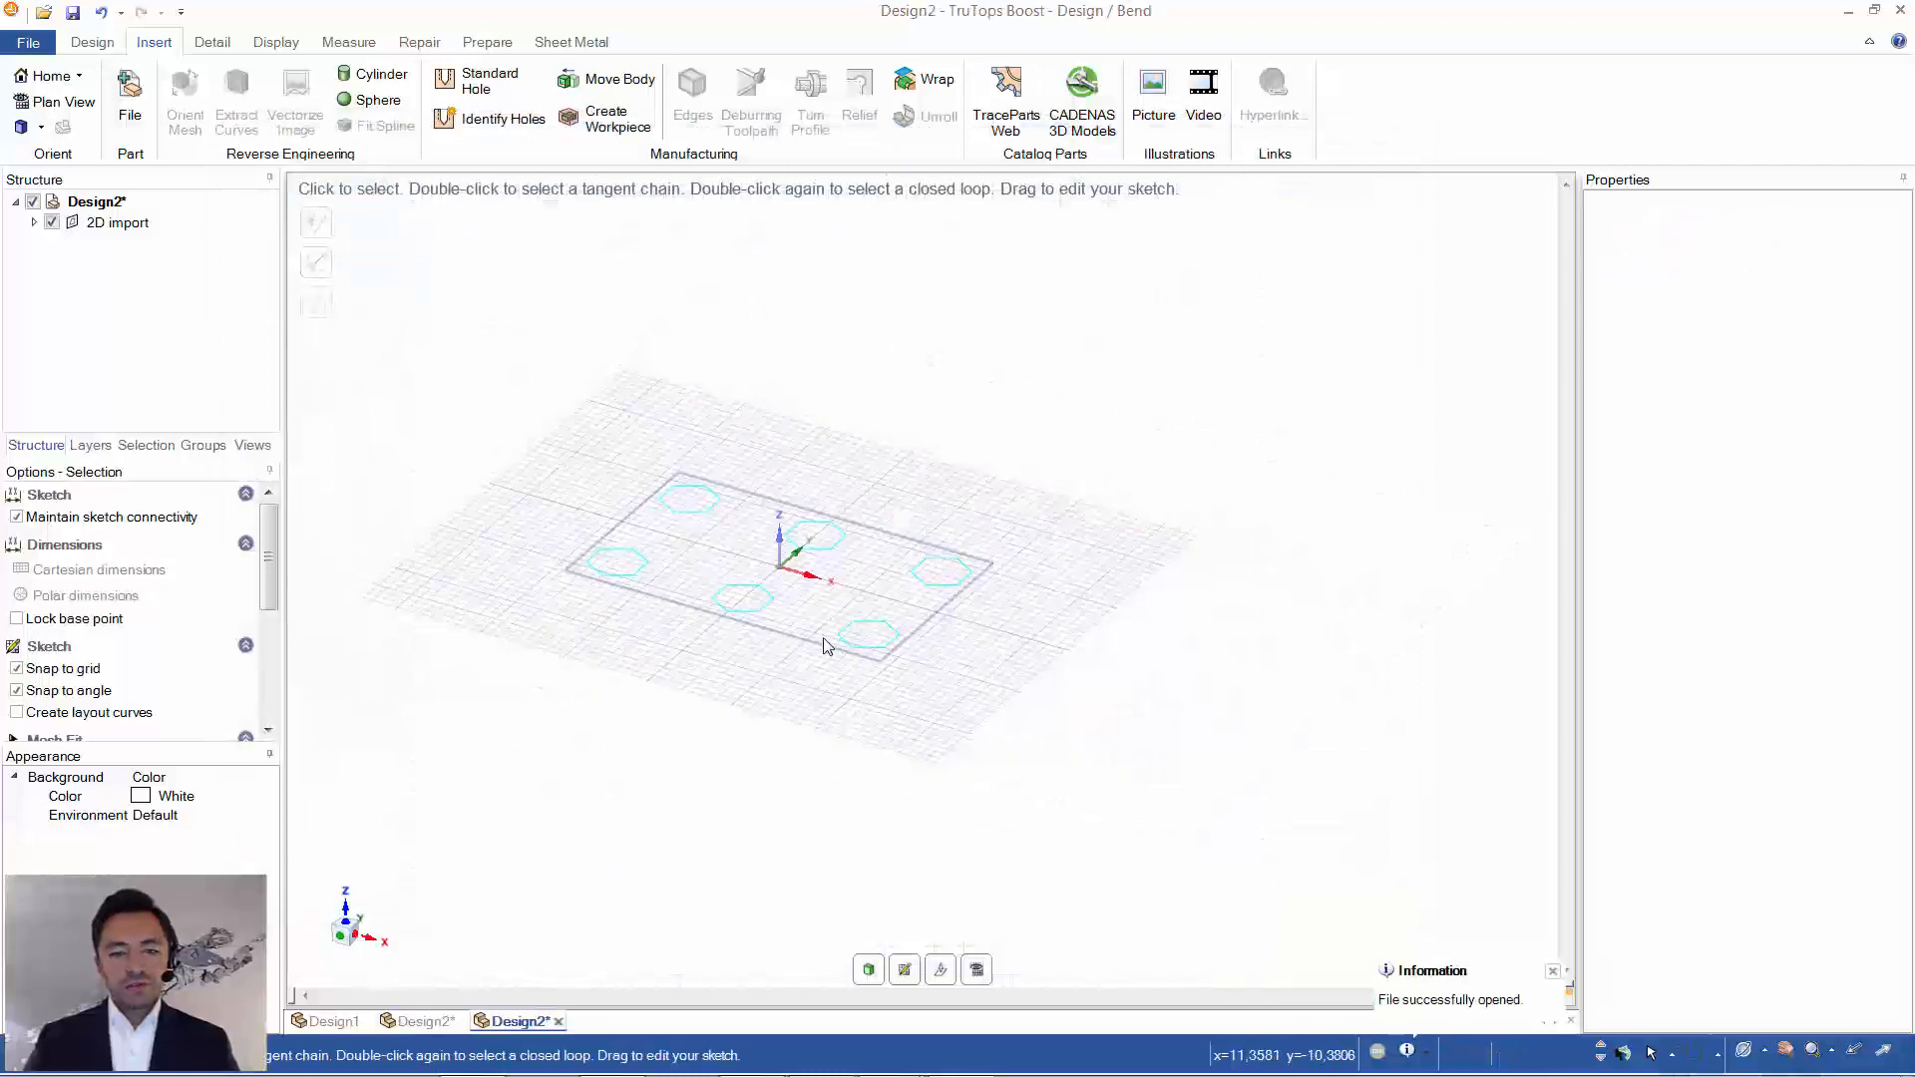
key(v)
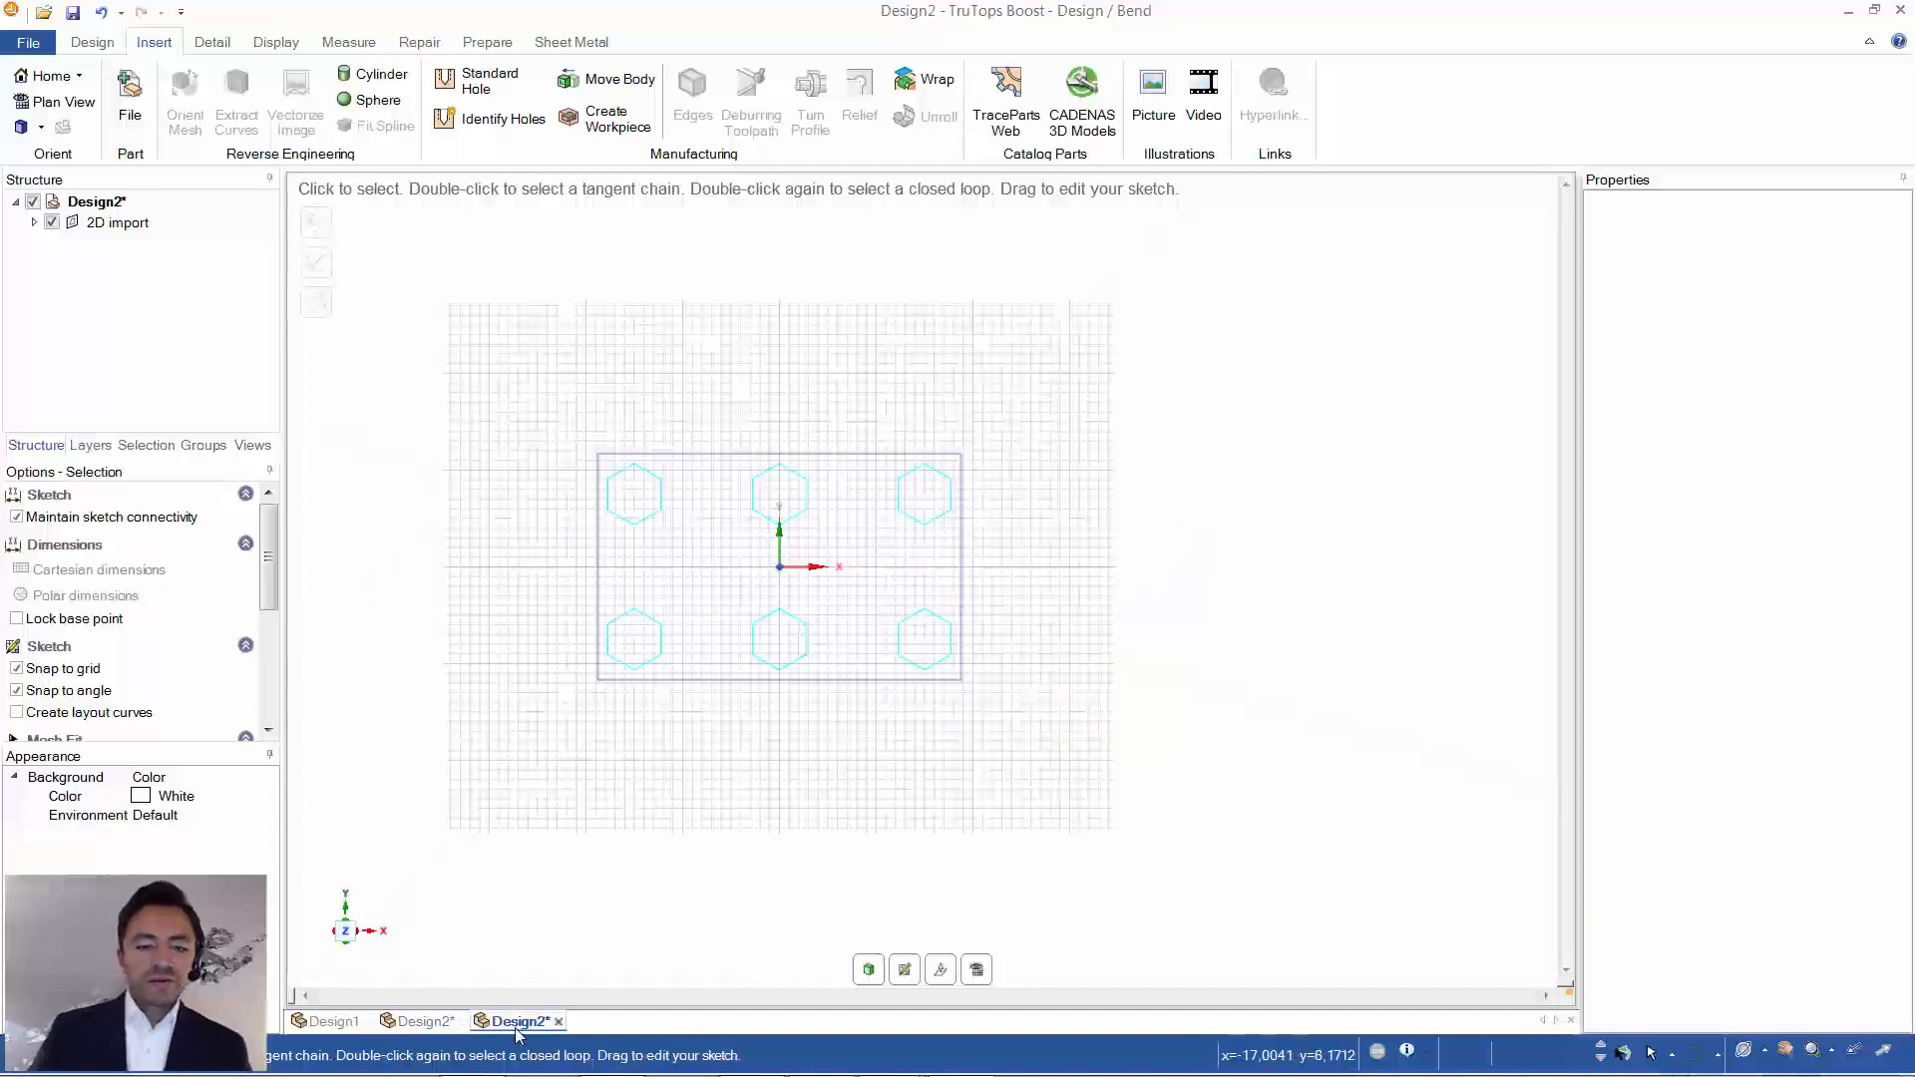
- Copy all six hexagons of the Teil70wzg drawing and switch back to the special tool's drawing
drag(559, 401, 1101, 740)
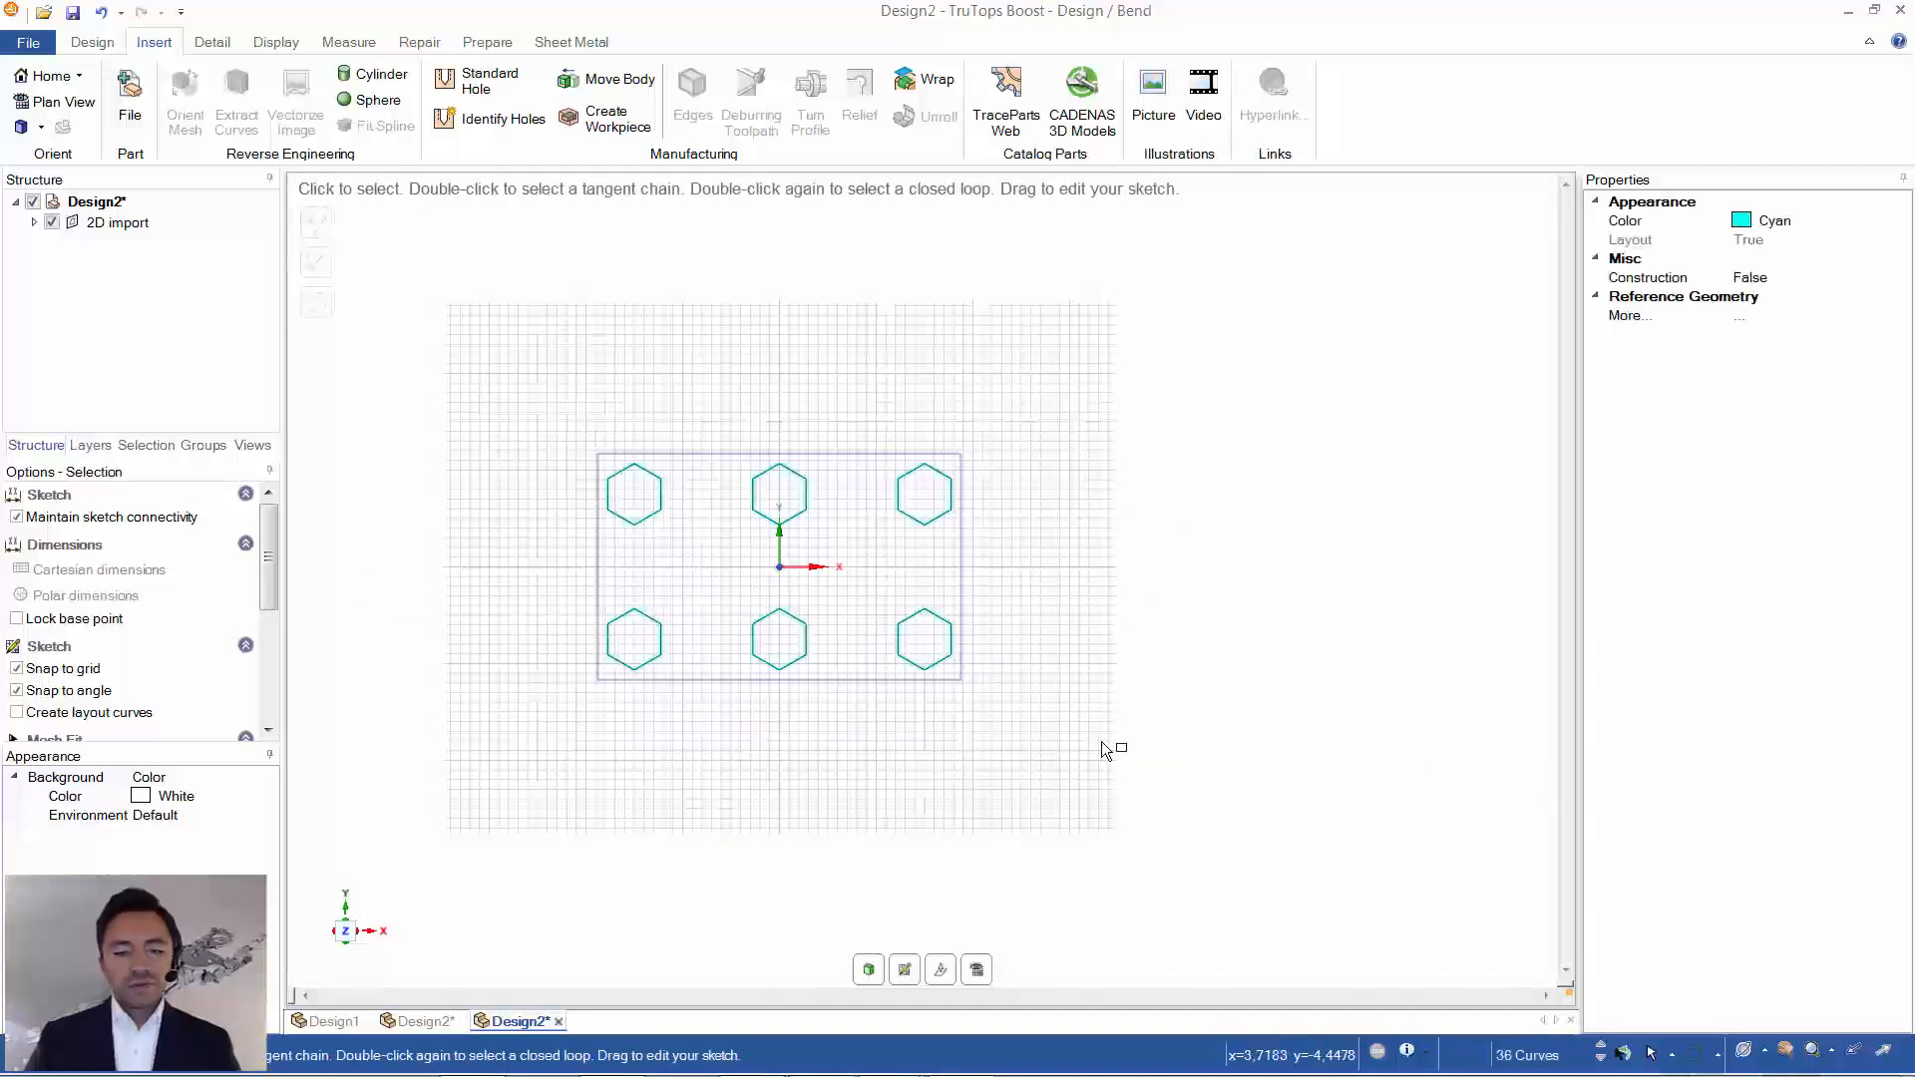
click(333, 1021)
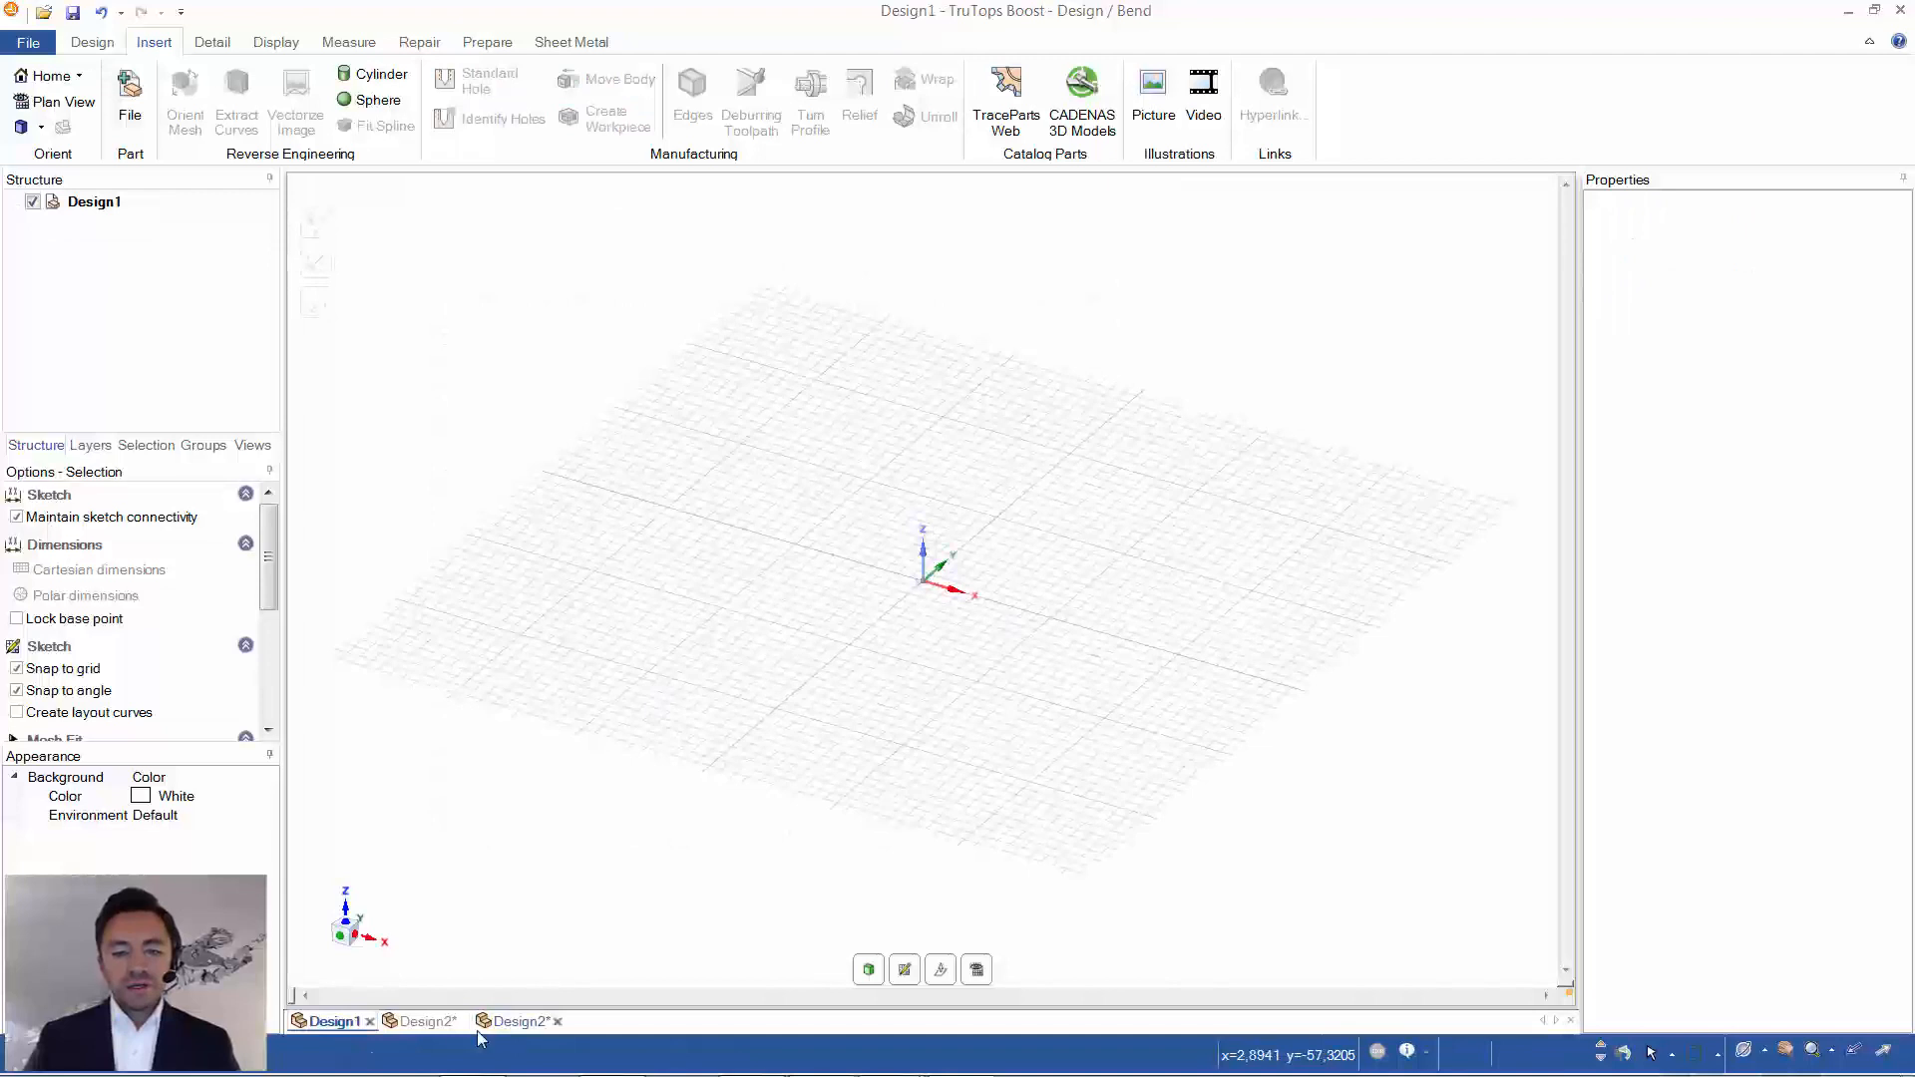
click(429, 1021)
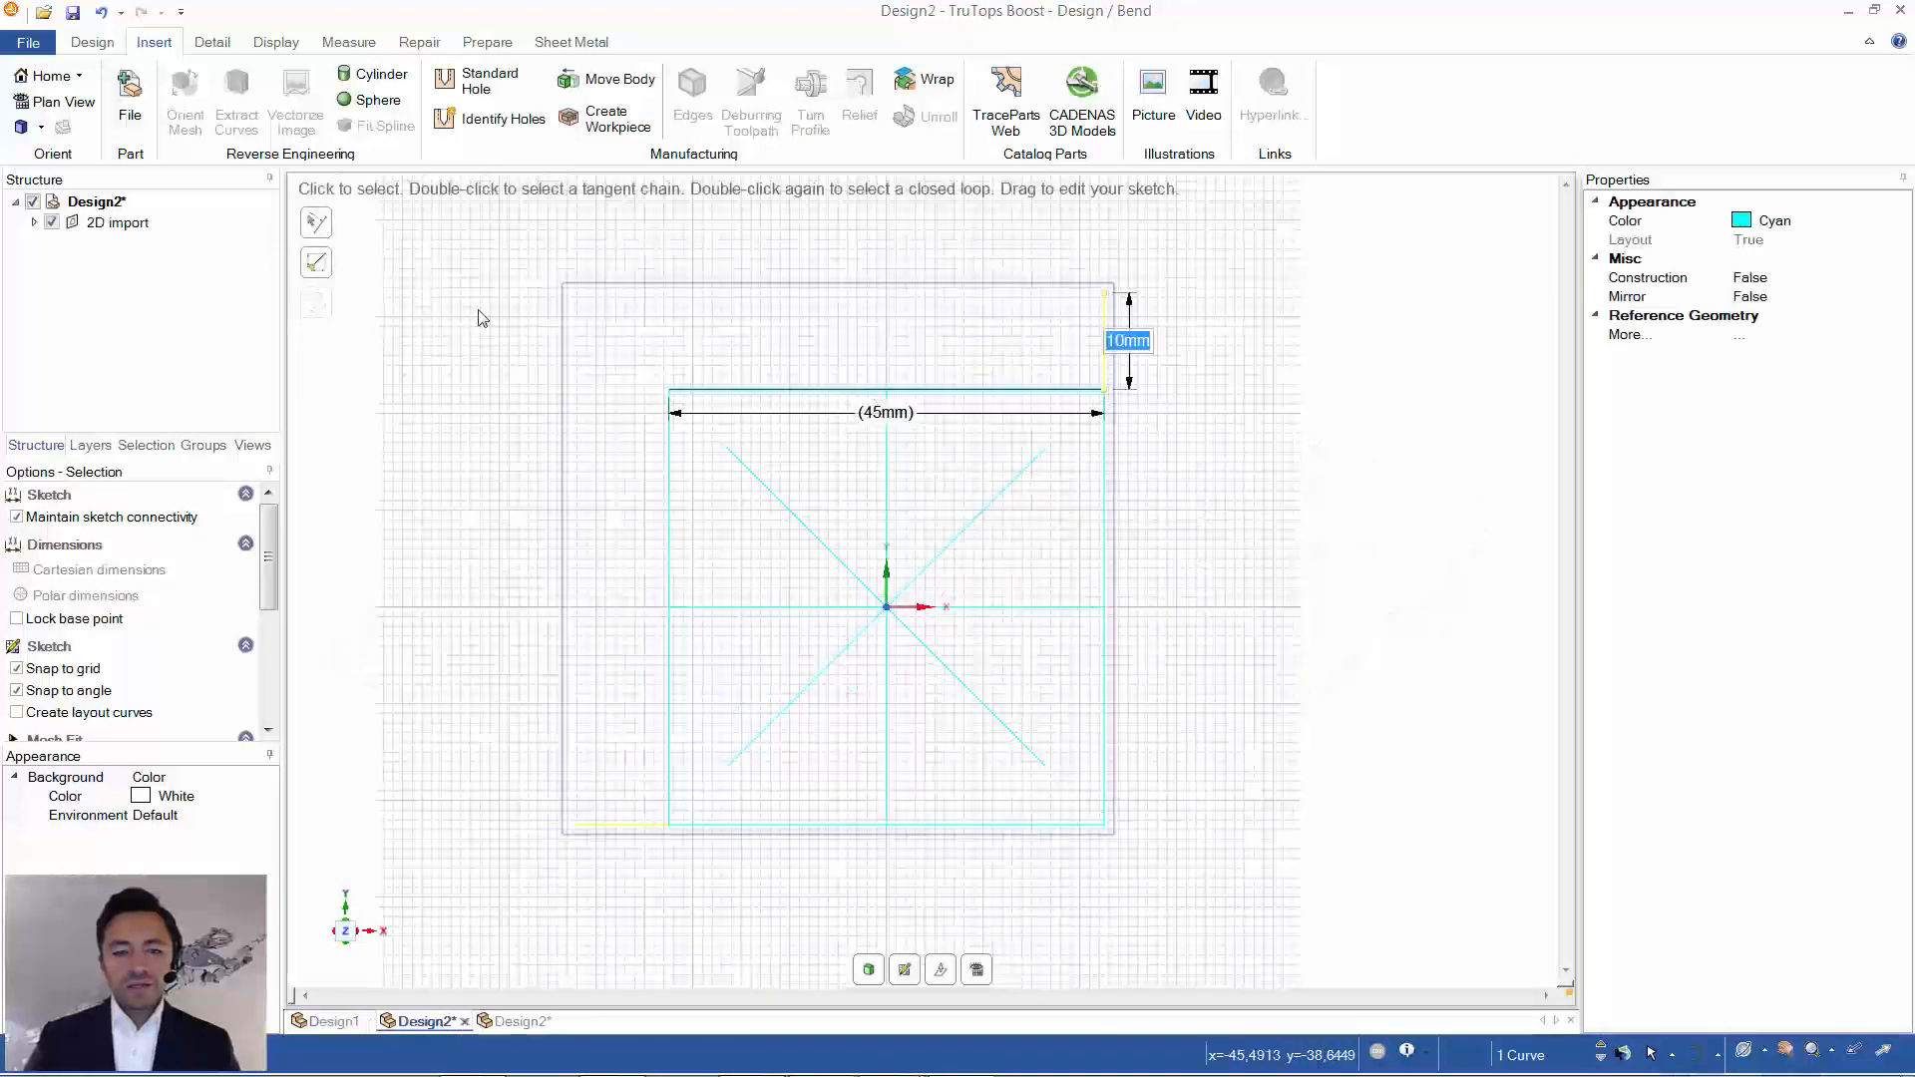
- Replace the special tool's square, cross and yellow marking lines with the six copied hexagons
click(487, 345)
drag(451, 317, 1255, 876)
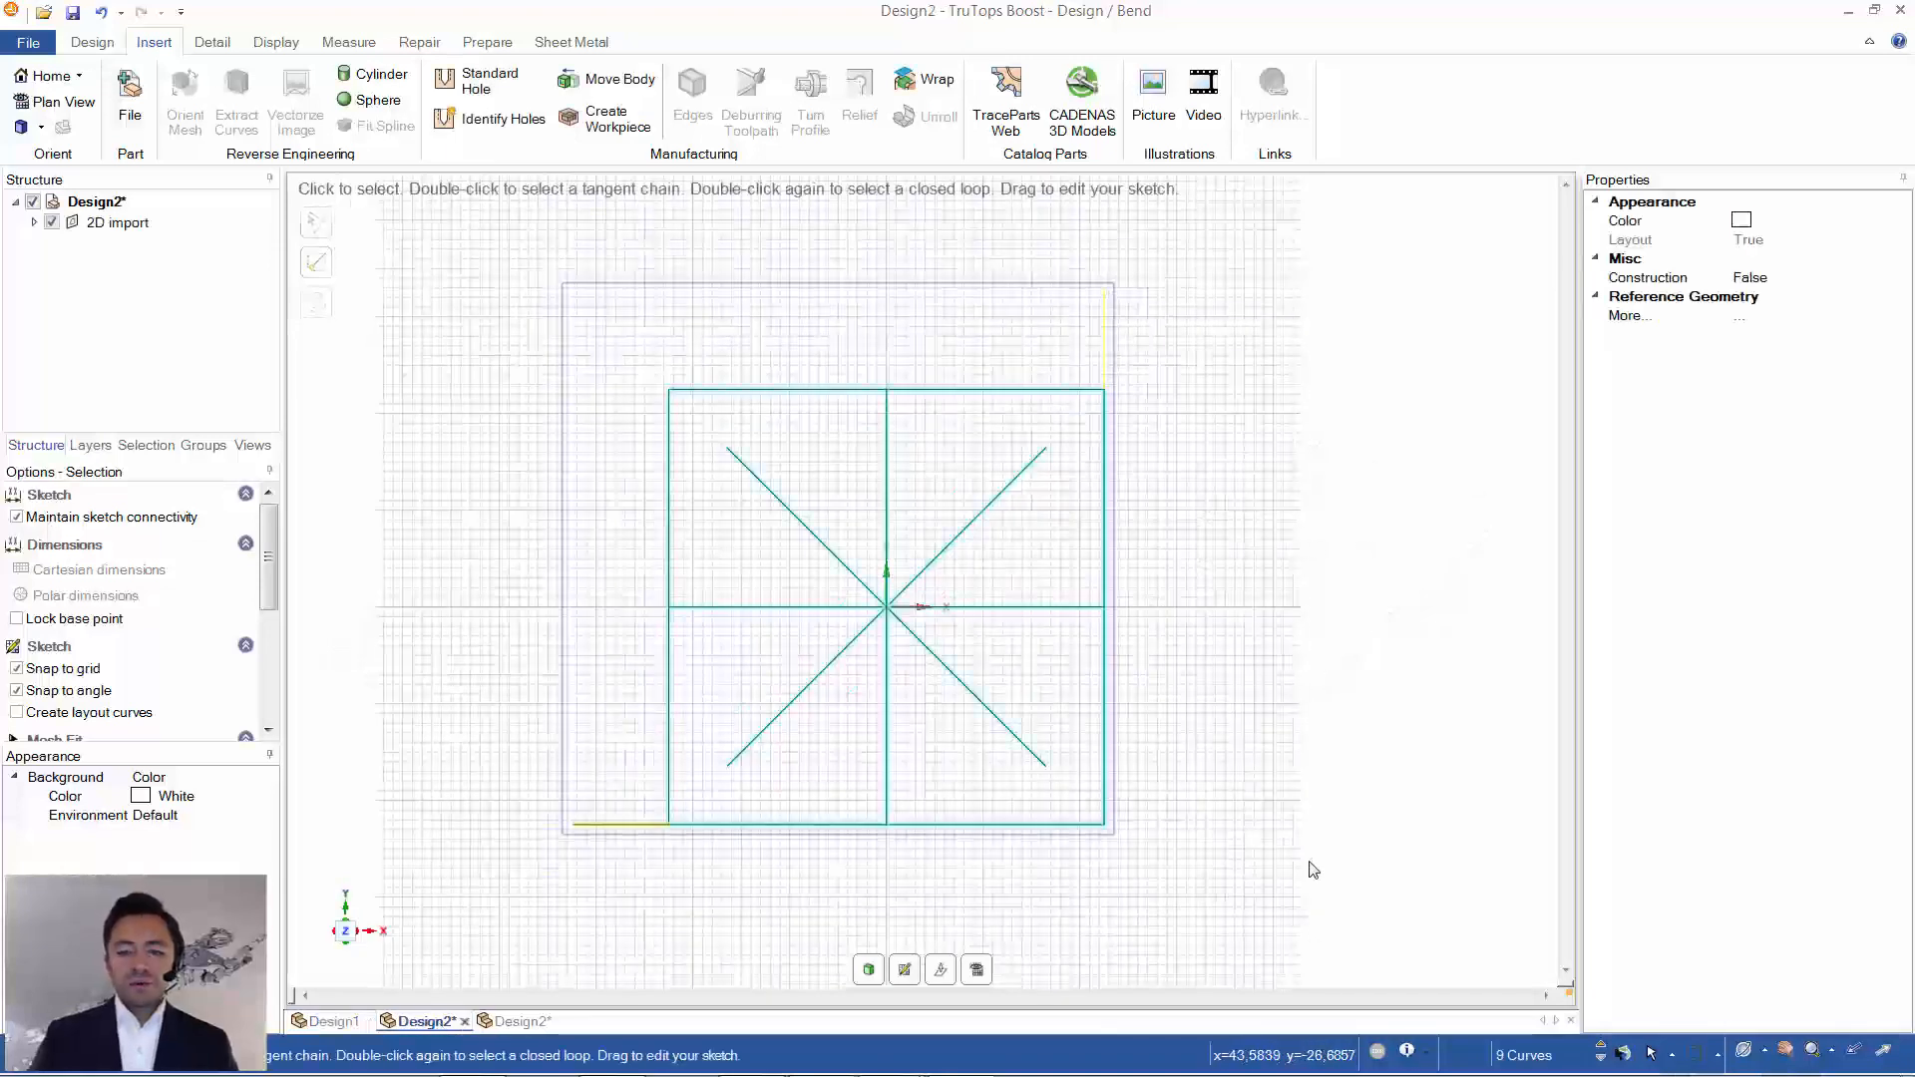
key(Delete)
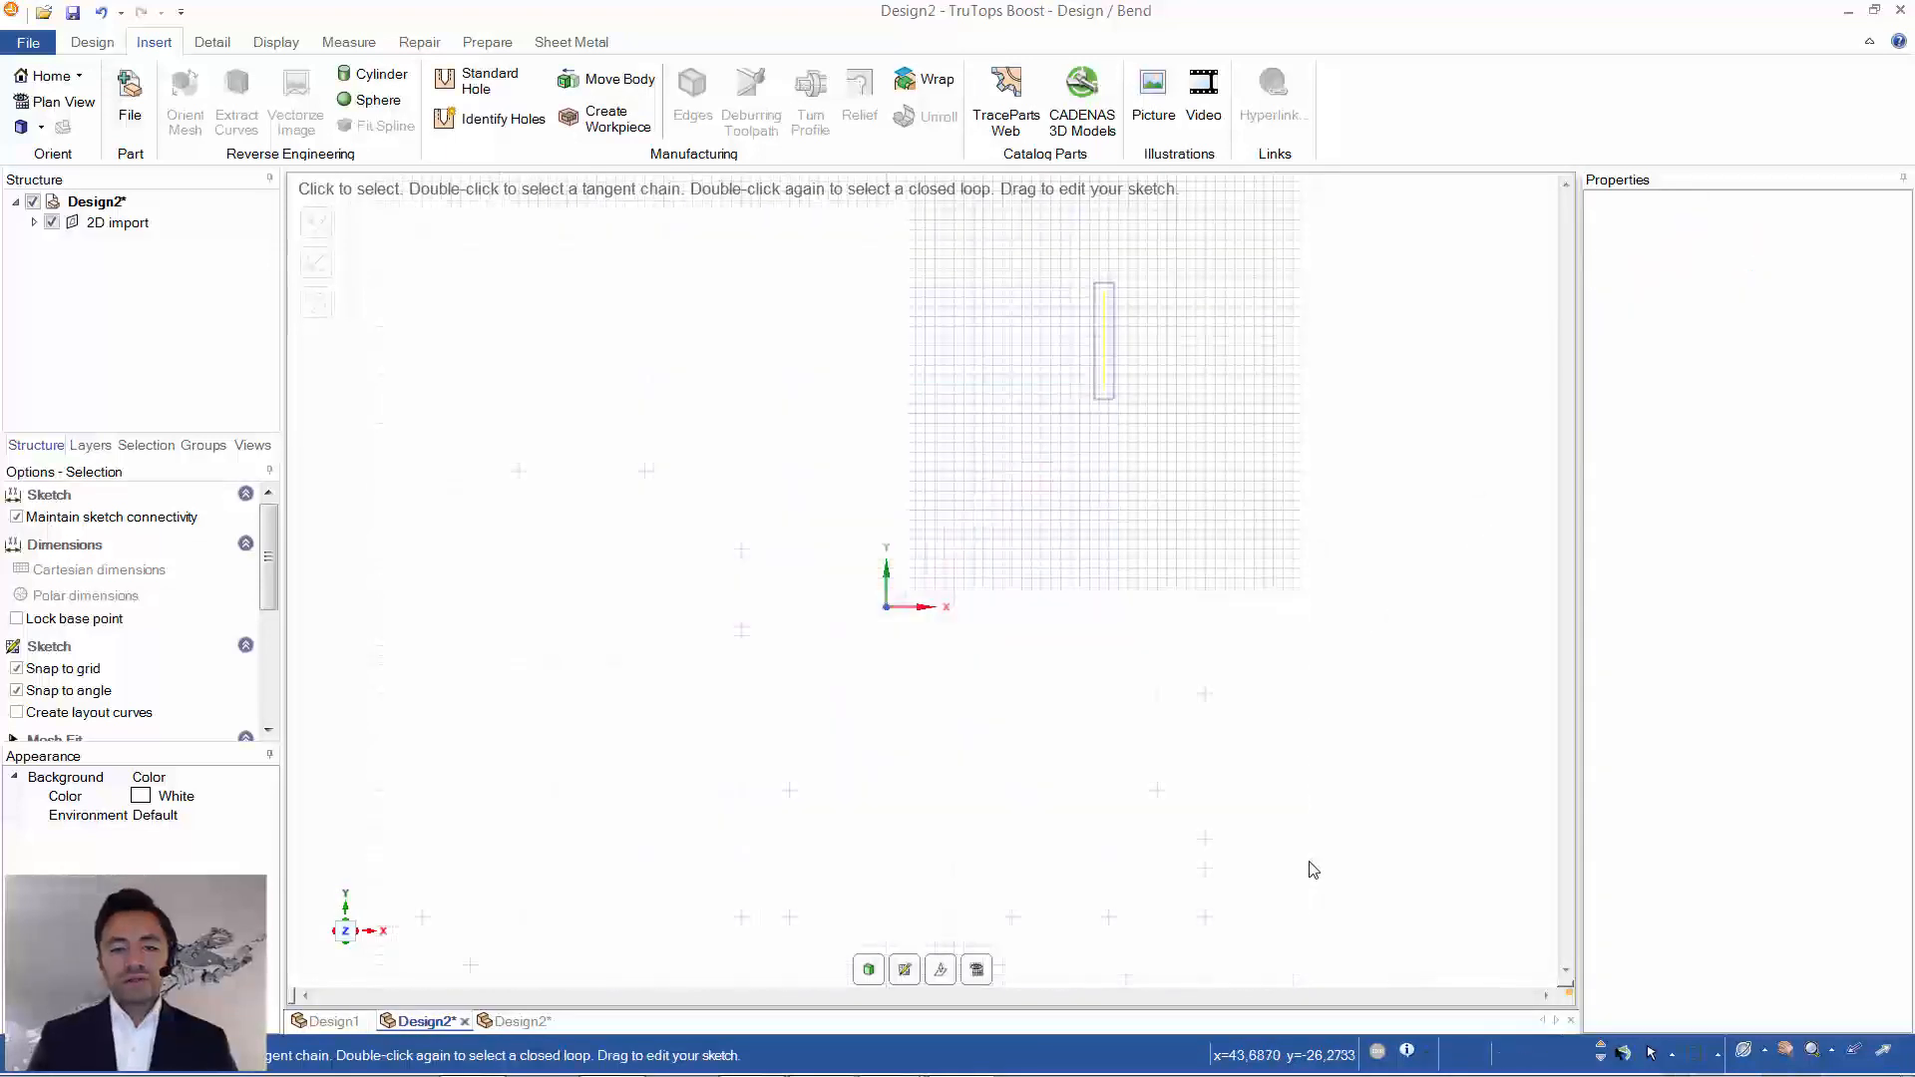
key(ctrl+v)
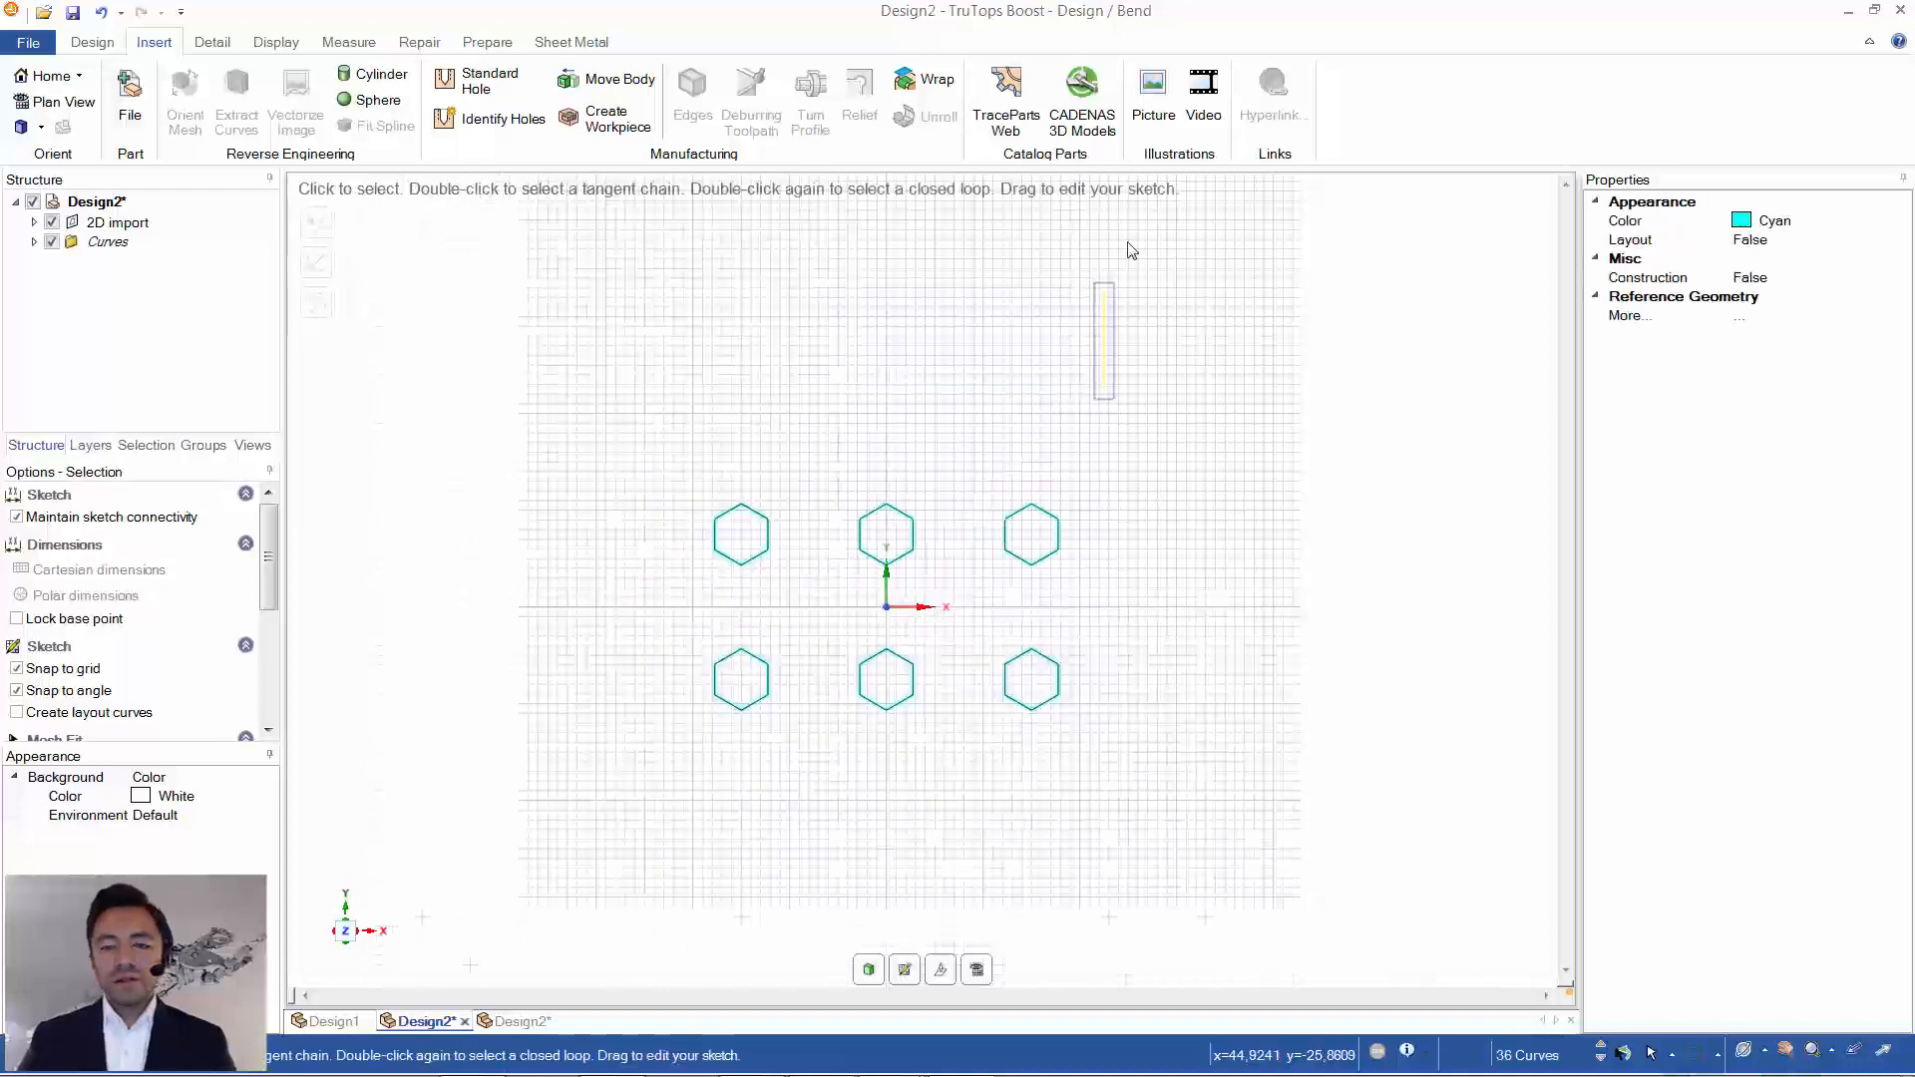
drag(1059, 266, 1175, 447)
key(Delete)
scroll(1175, 698, up, 4)
scroll(929, 686, down, 2)
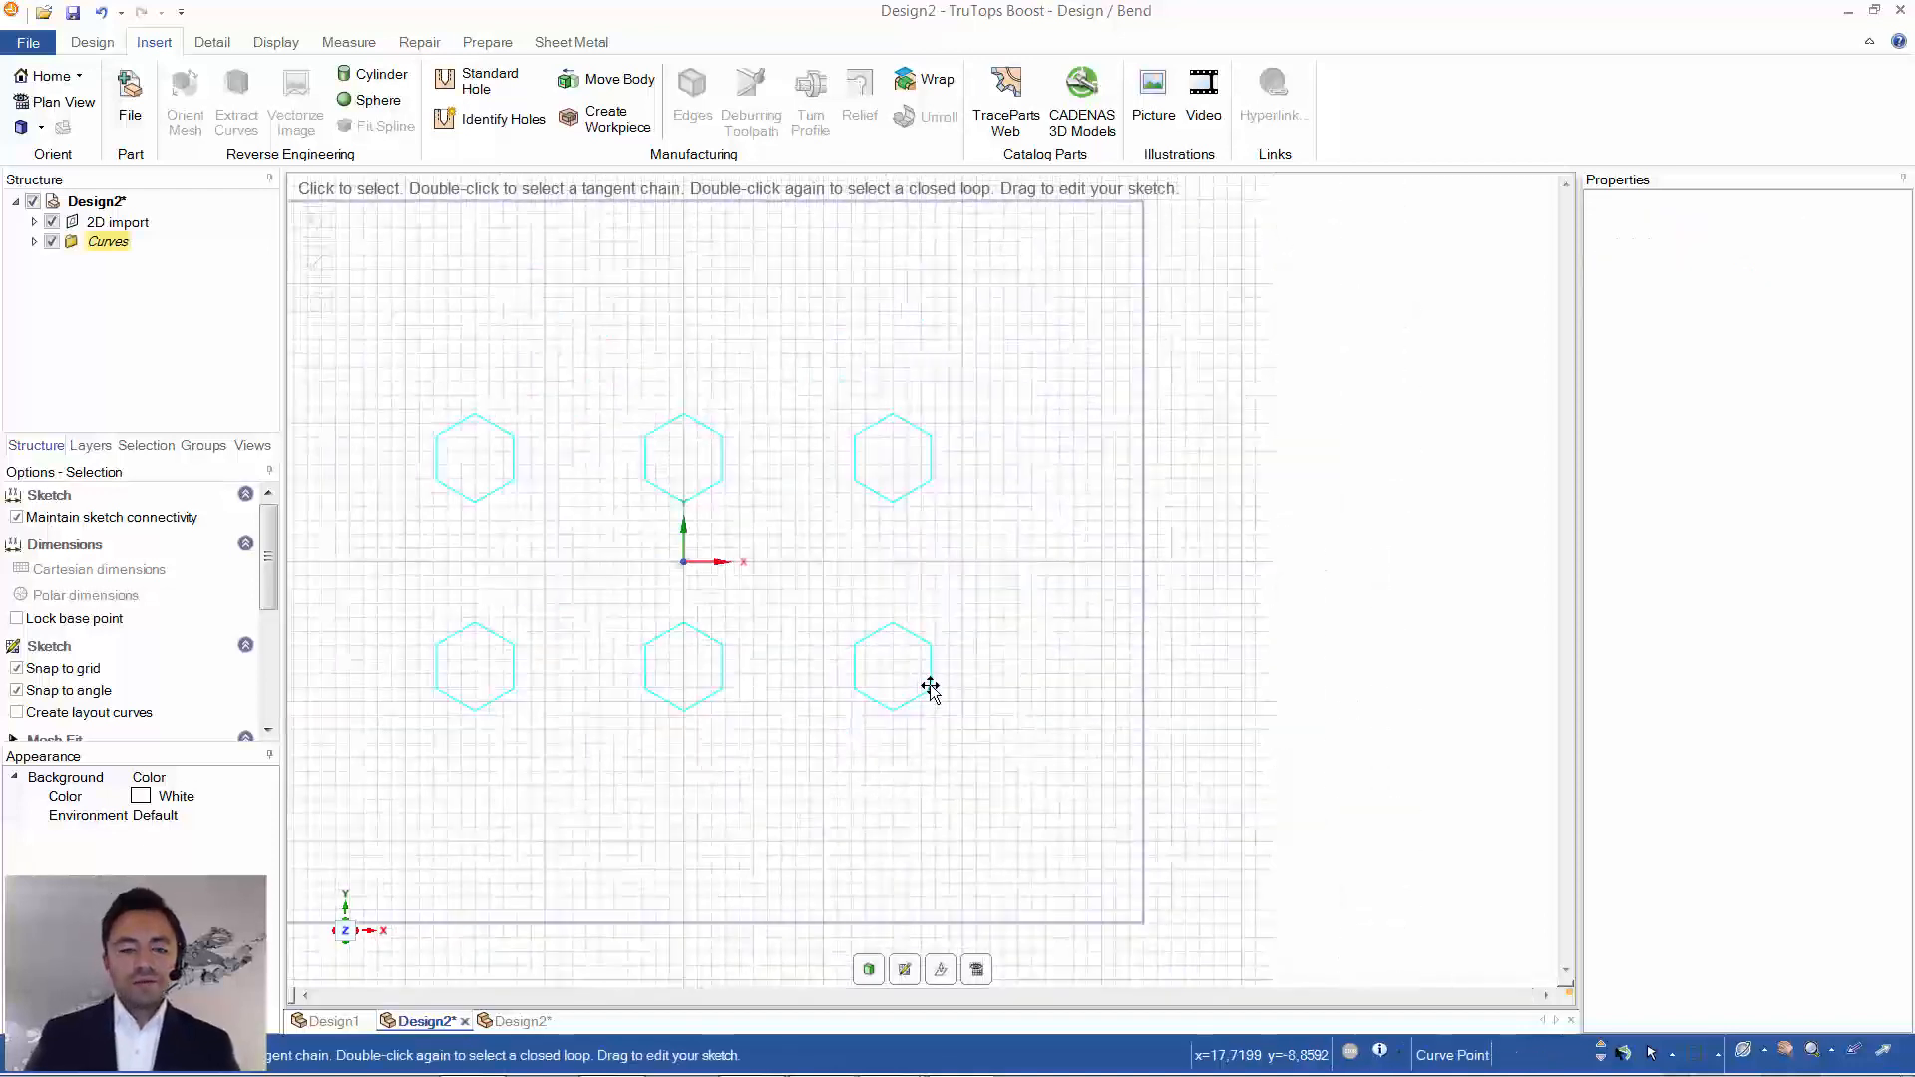
mouse_move(959, 658)
shift+middle_down()
mouse_move(1112, 709)
mouse_move(1167, 684)
mouse_move(1055, 595)
shift+middle_up()
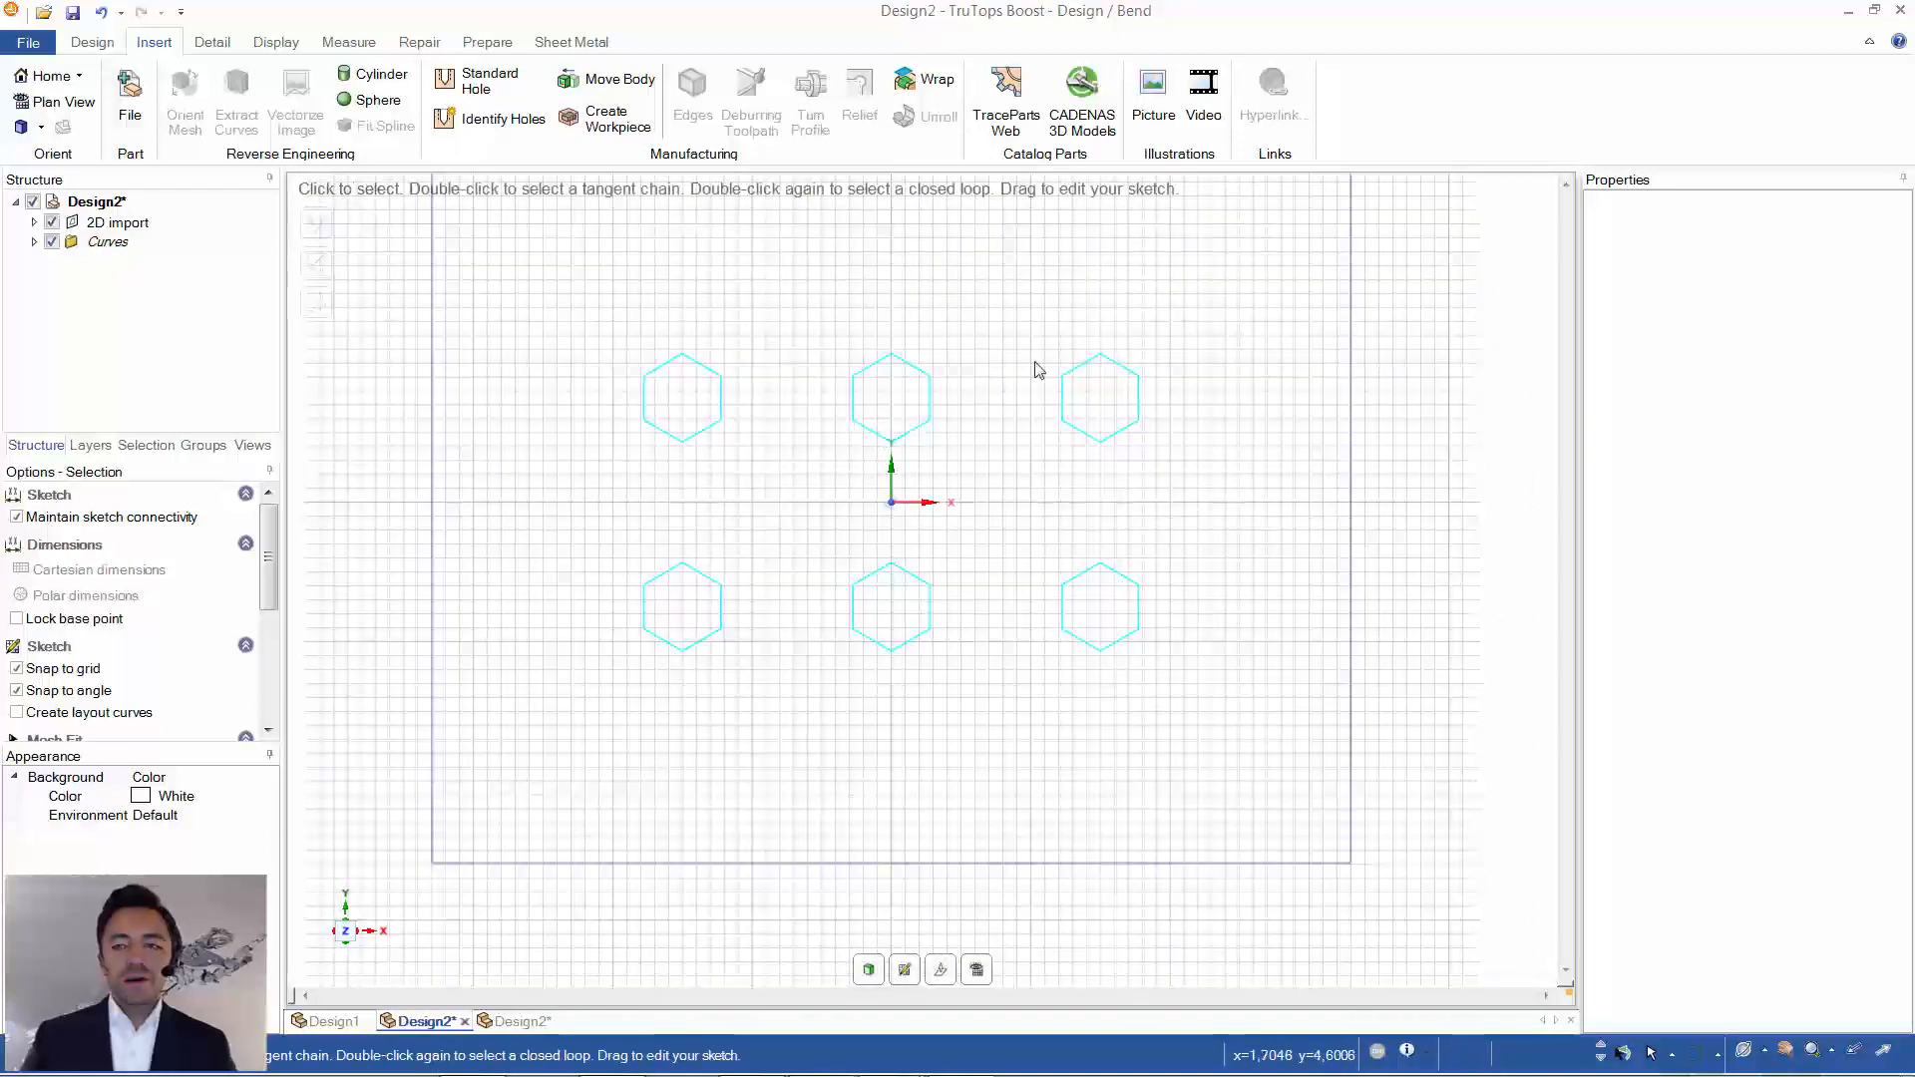
- Close the imported hexagon drawing without saving, then save and close the special tool's drawing and return to TruTops Boost Cut
click(1899, 20)
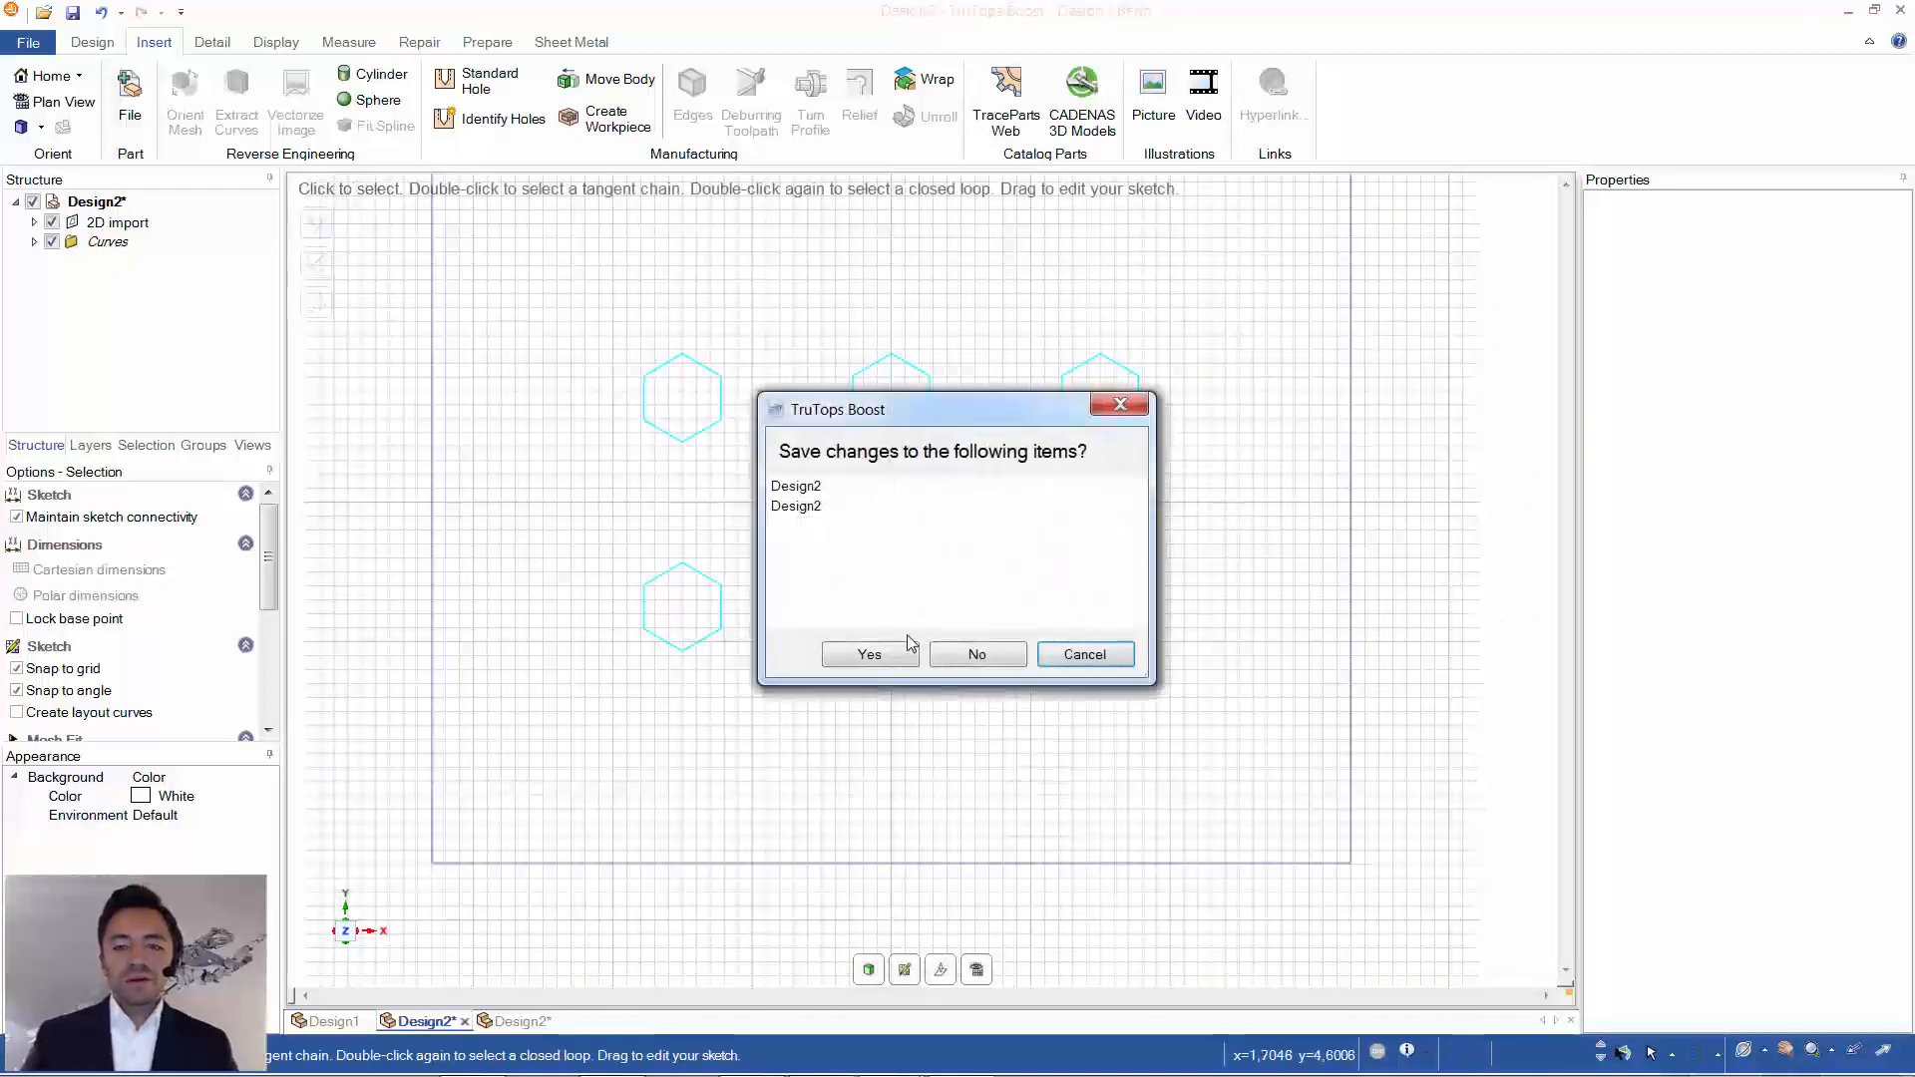
click(1081, 655)
click(559, 1022)
click(971, 656)
click(465, 1022)
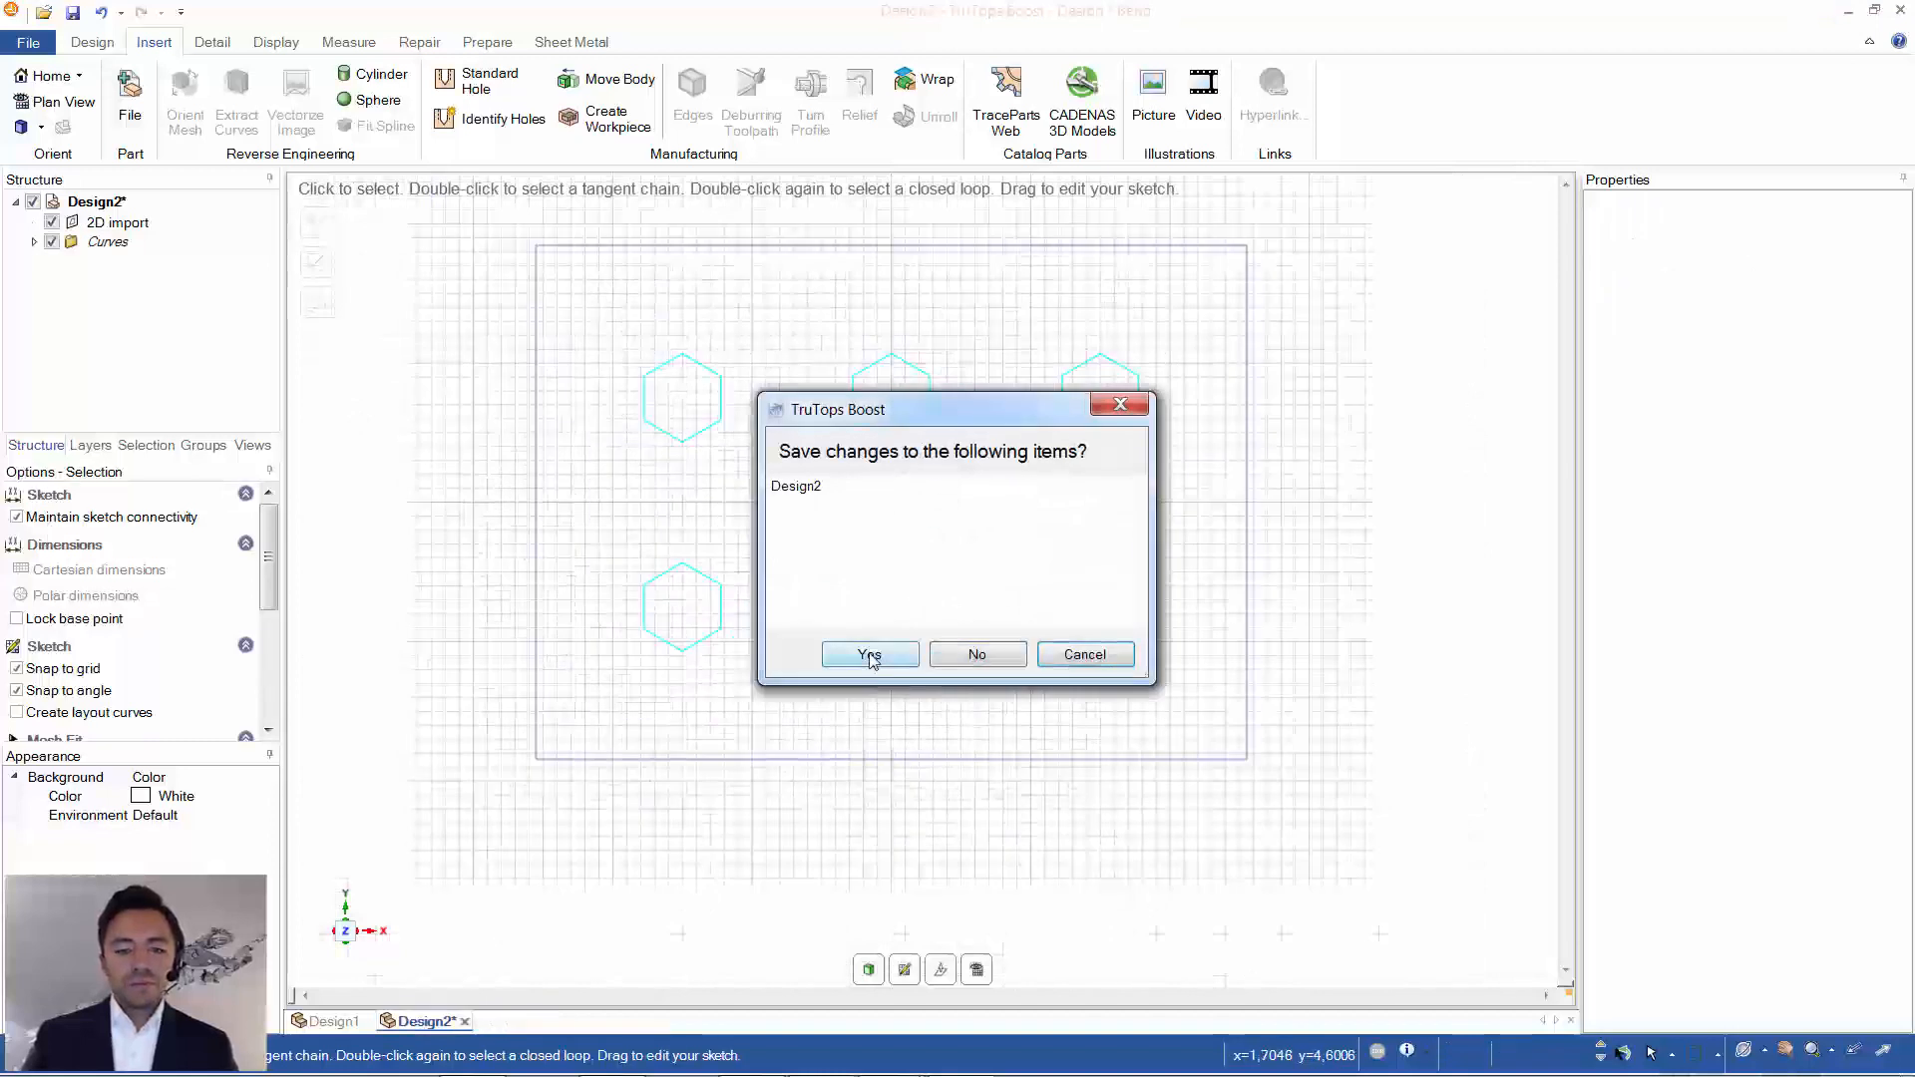
click(970, 656)
click(370, 1022)
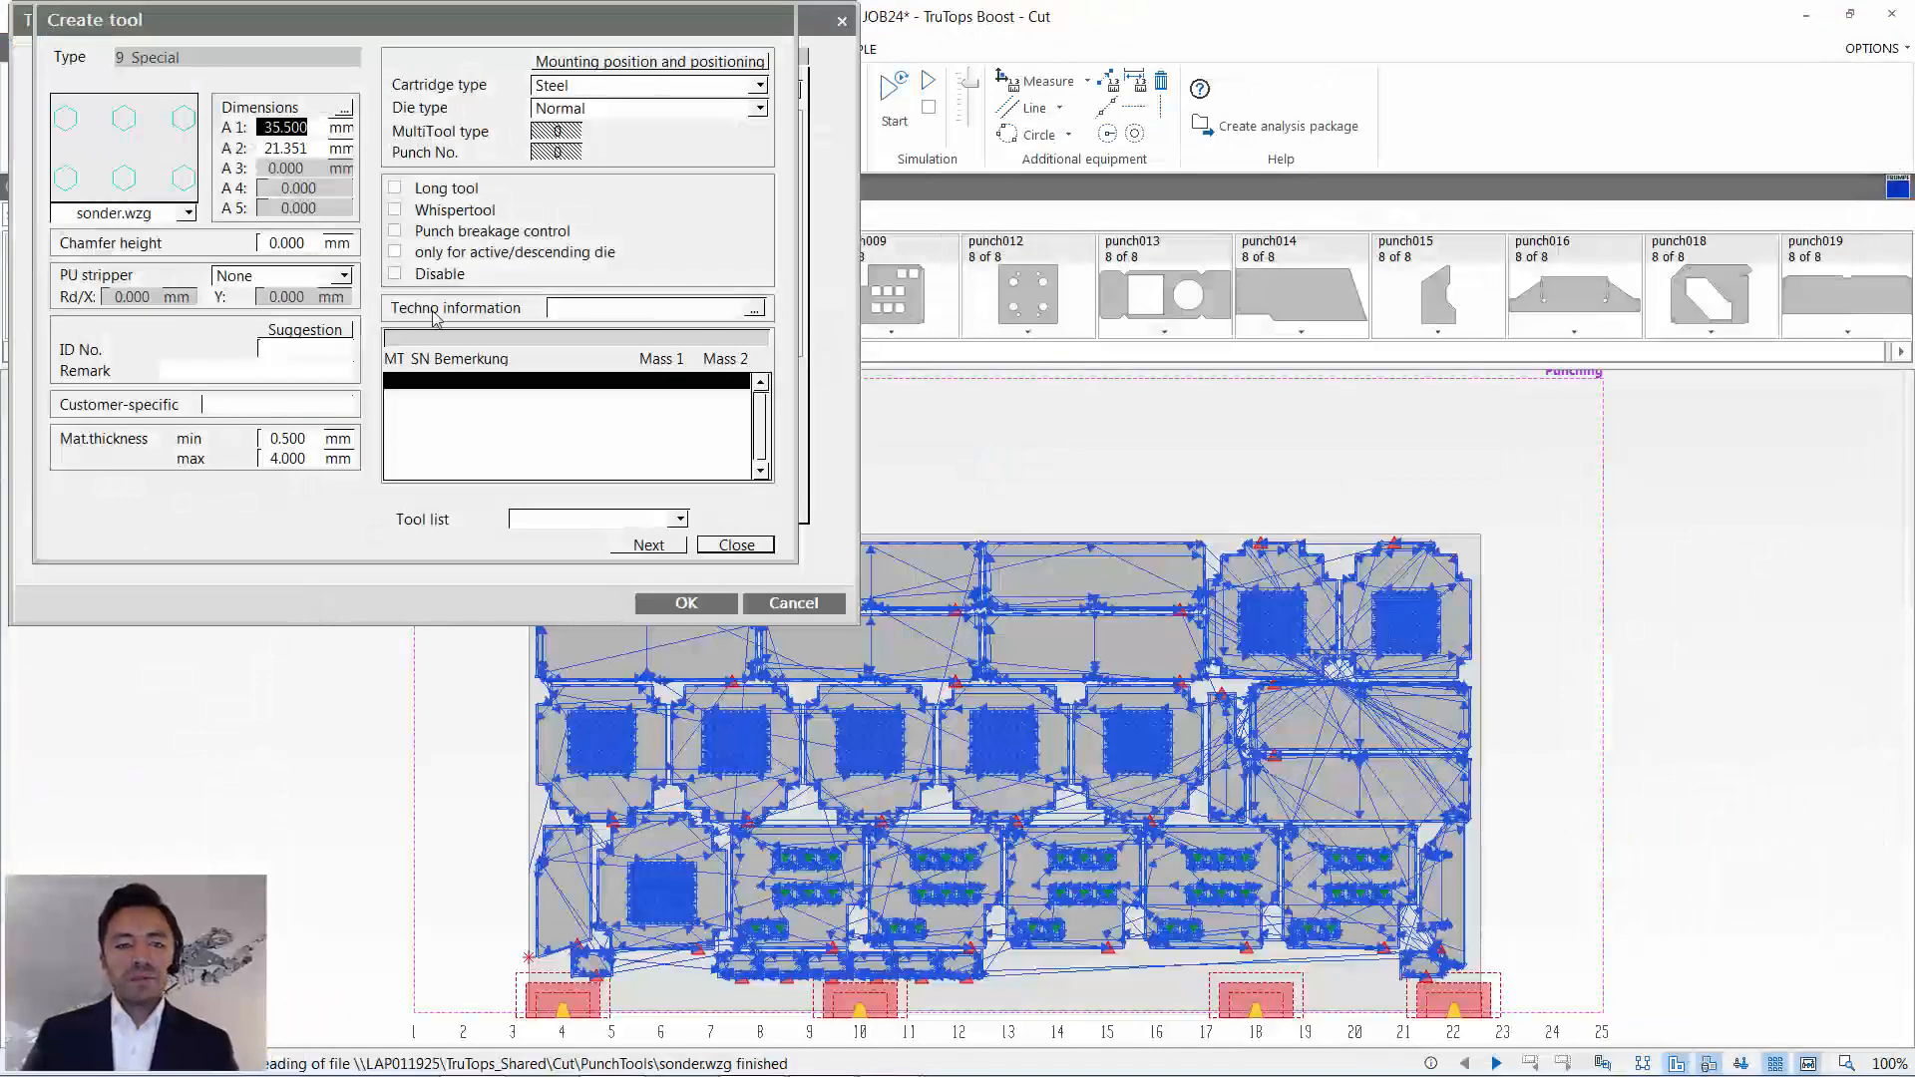
- Generate the suggested ID number and remark for the special tool and transfer its values into the database
drag(172, 22, 195, 70)
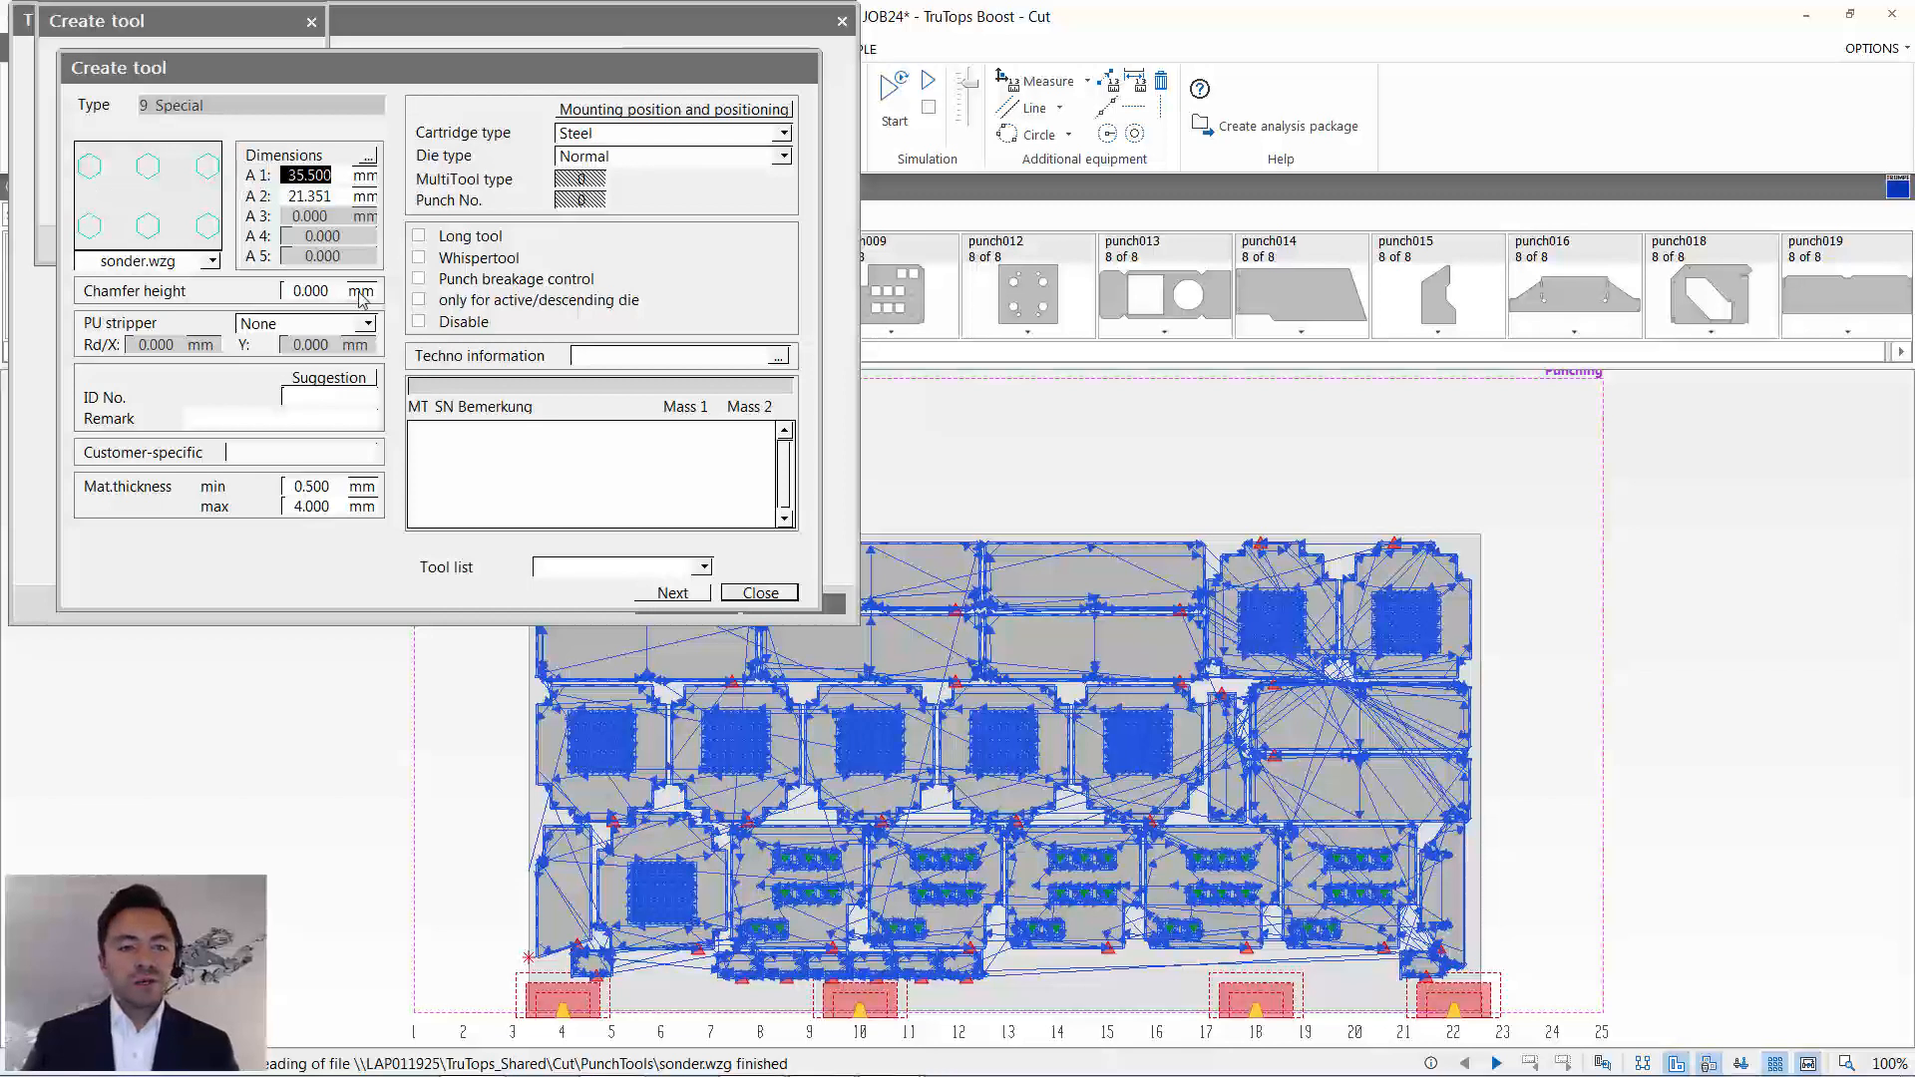
click(357, 385)
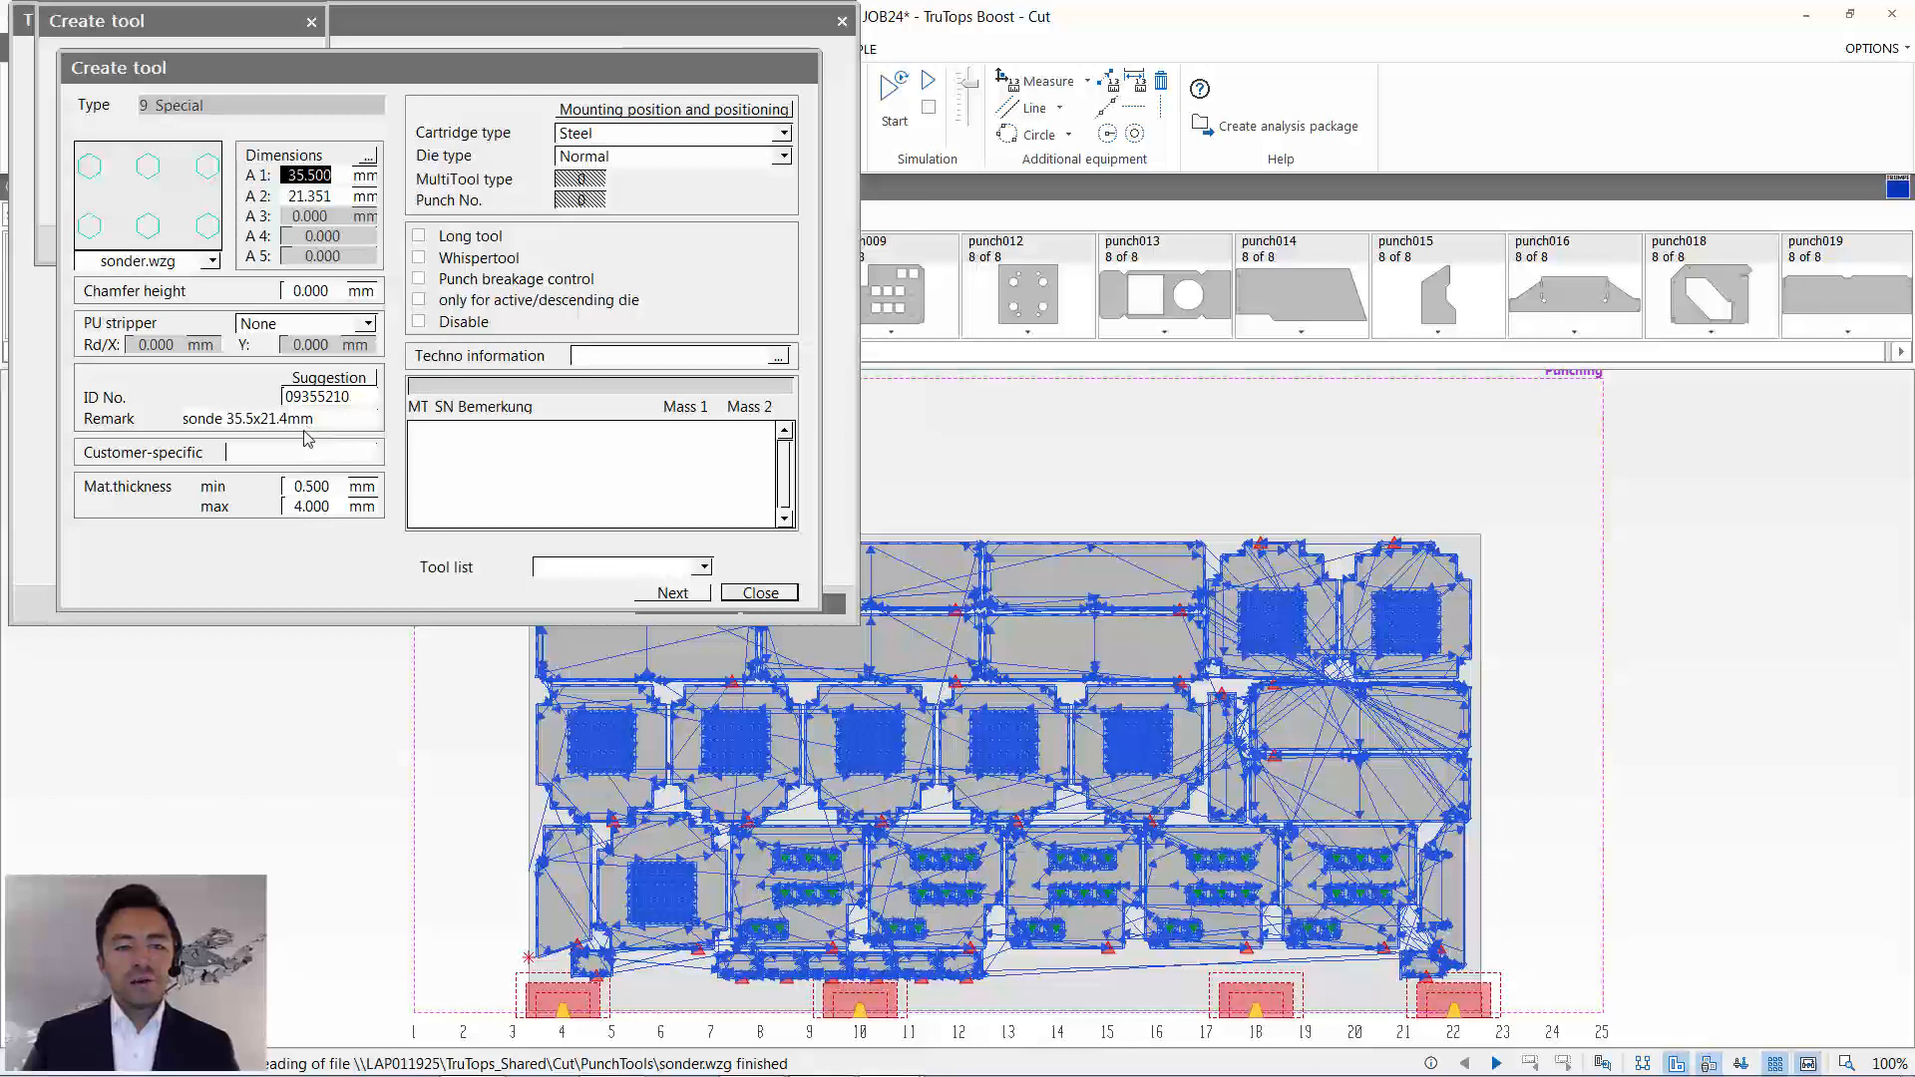
click(698, 592)
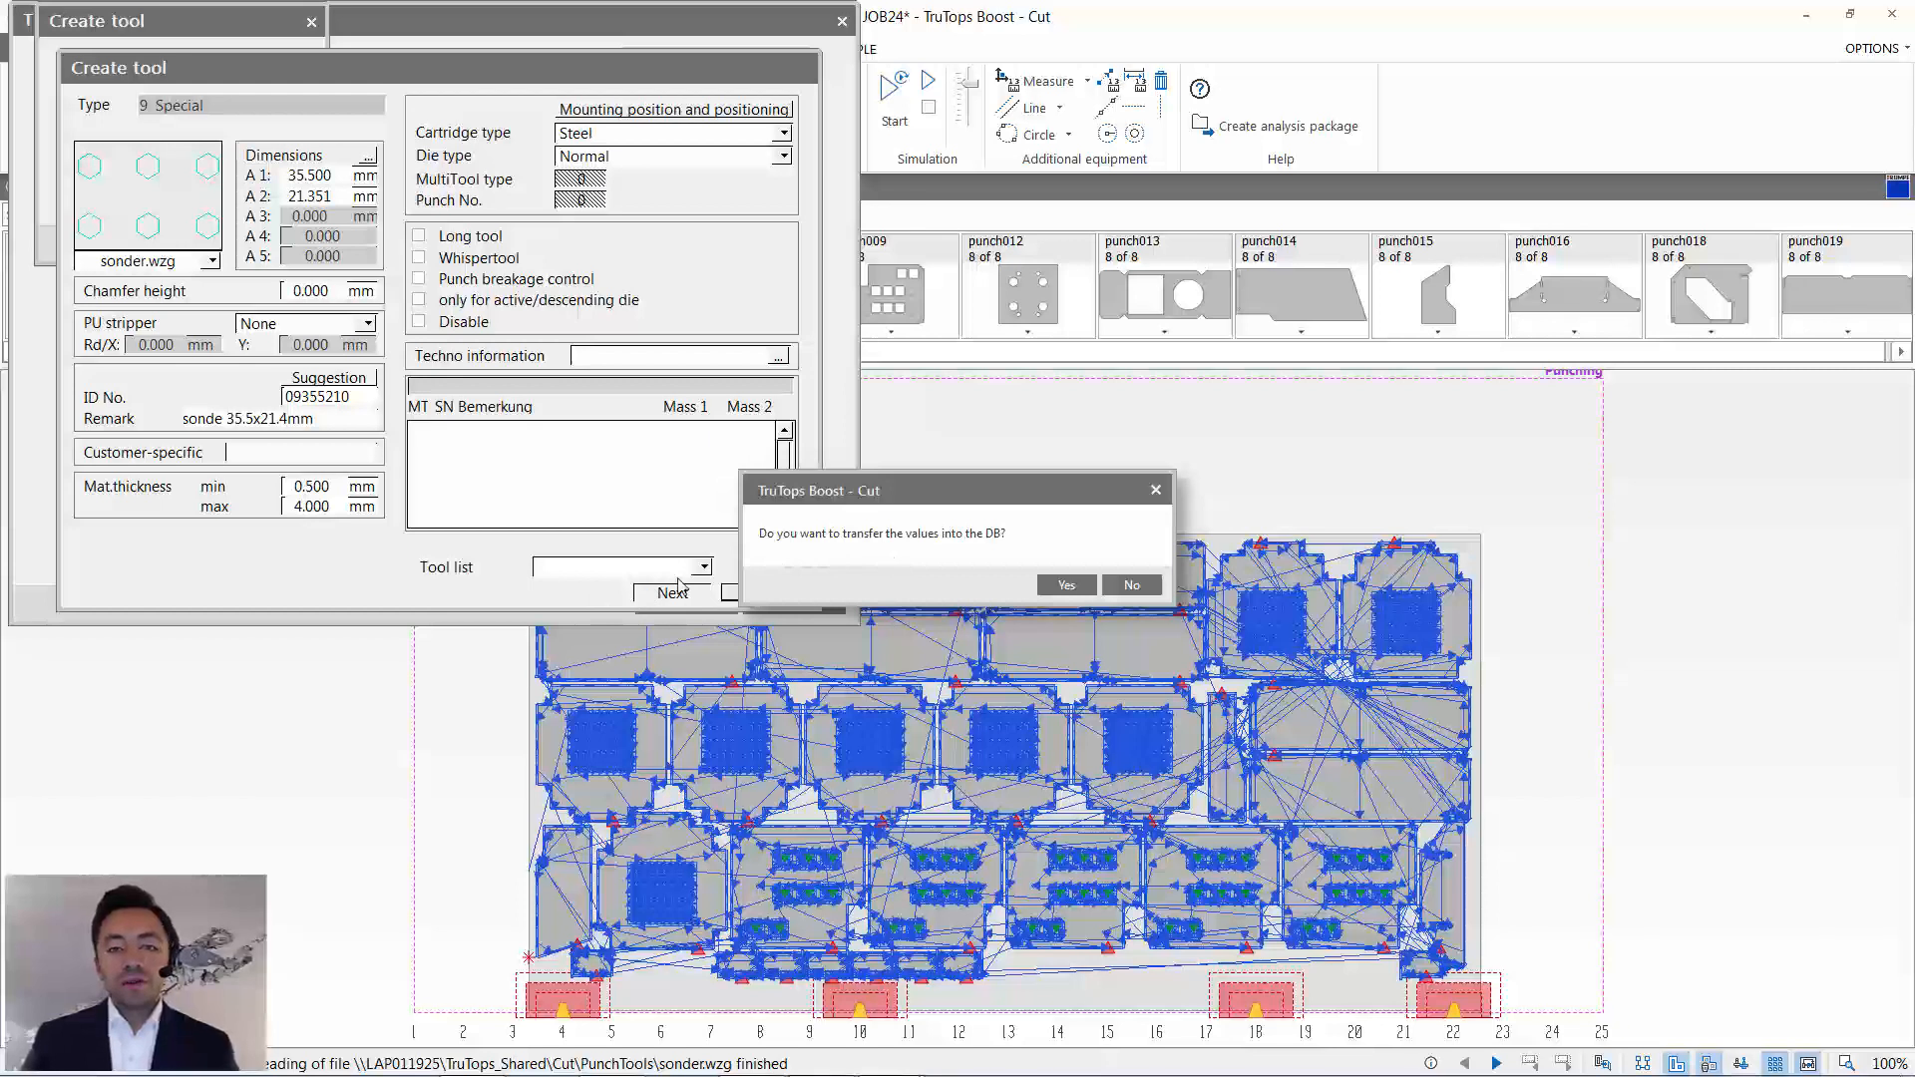
click(1067, 584)
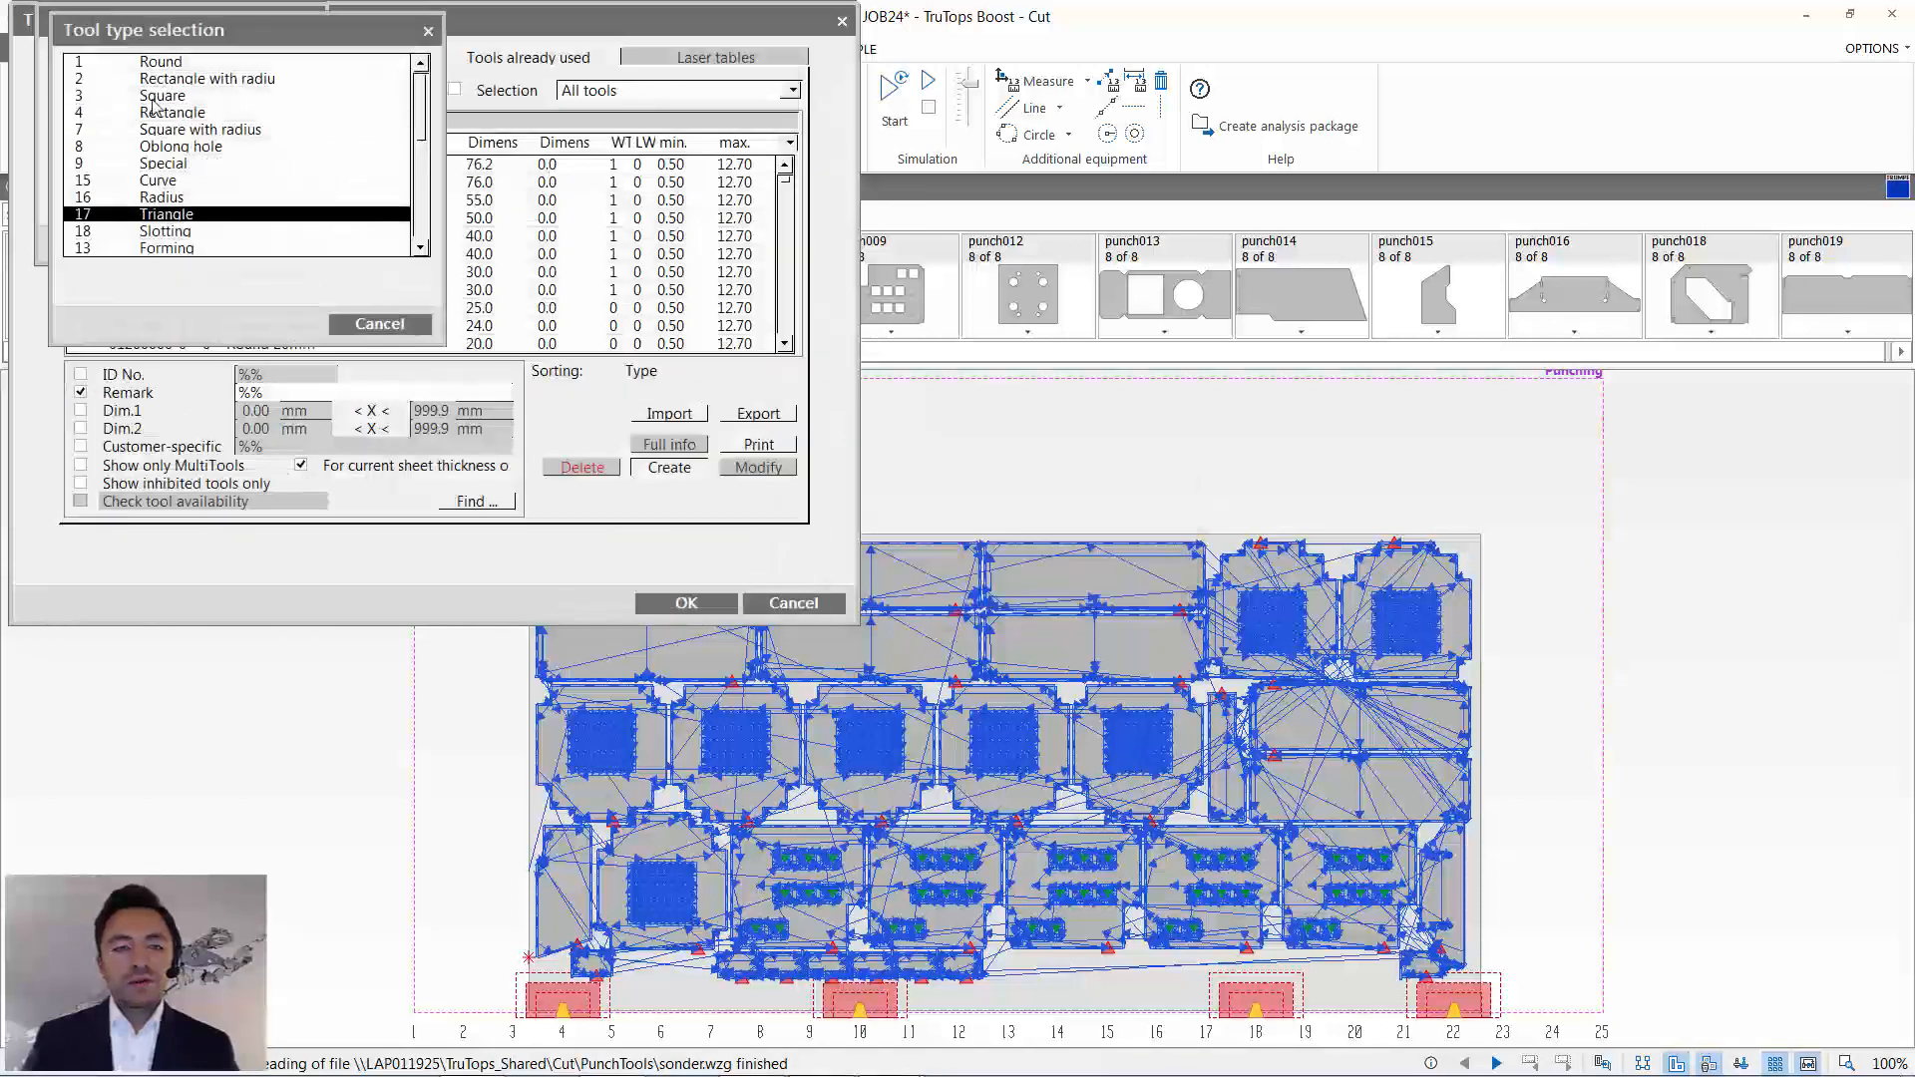
click(380, 323)
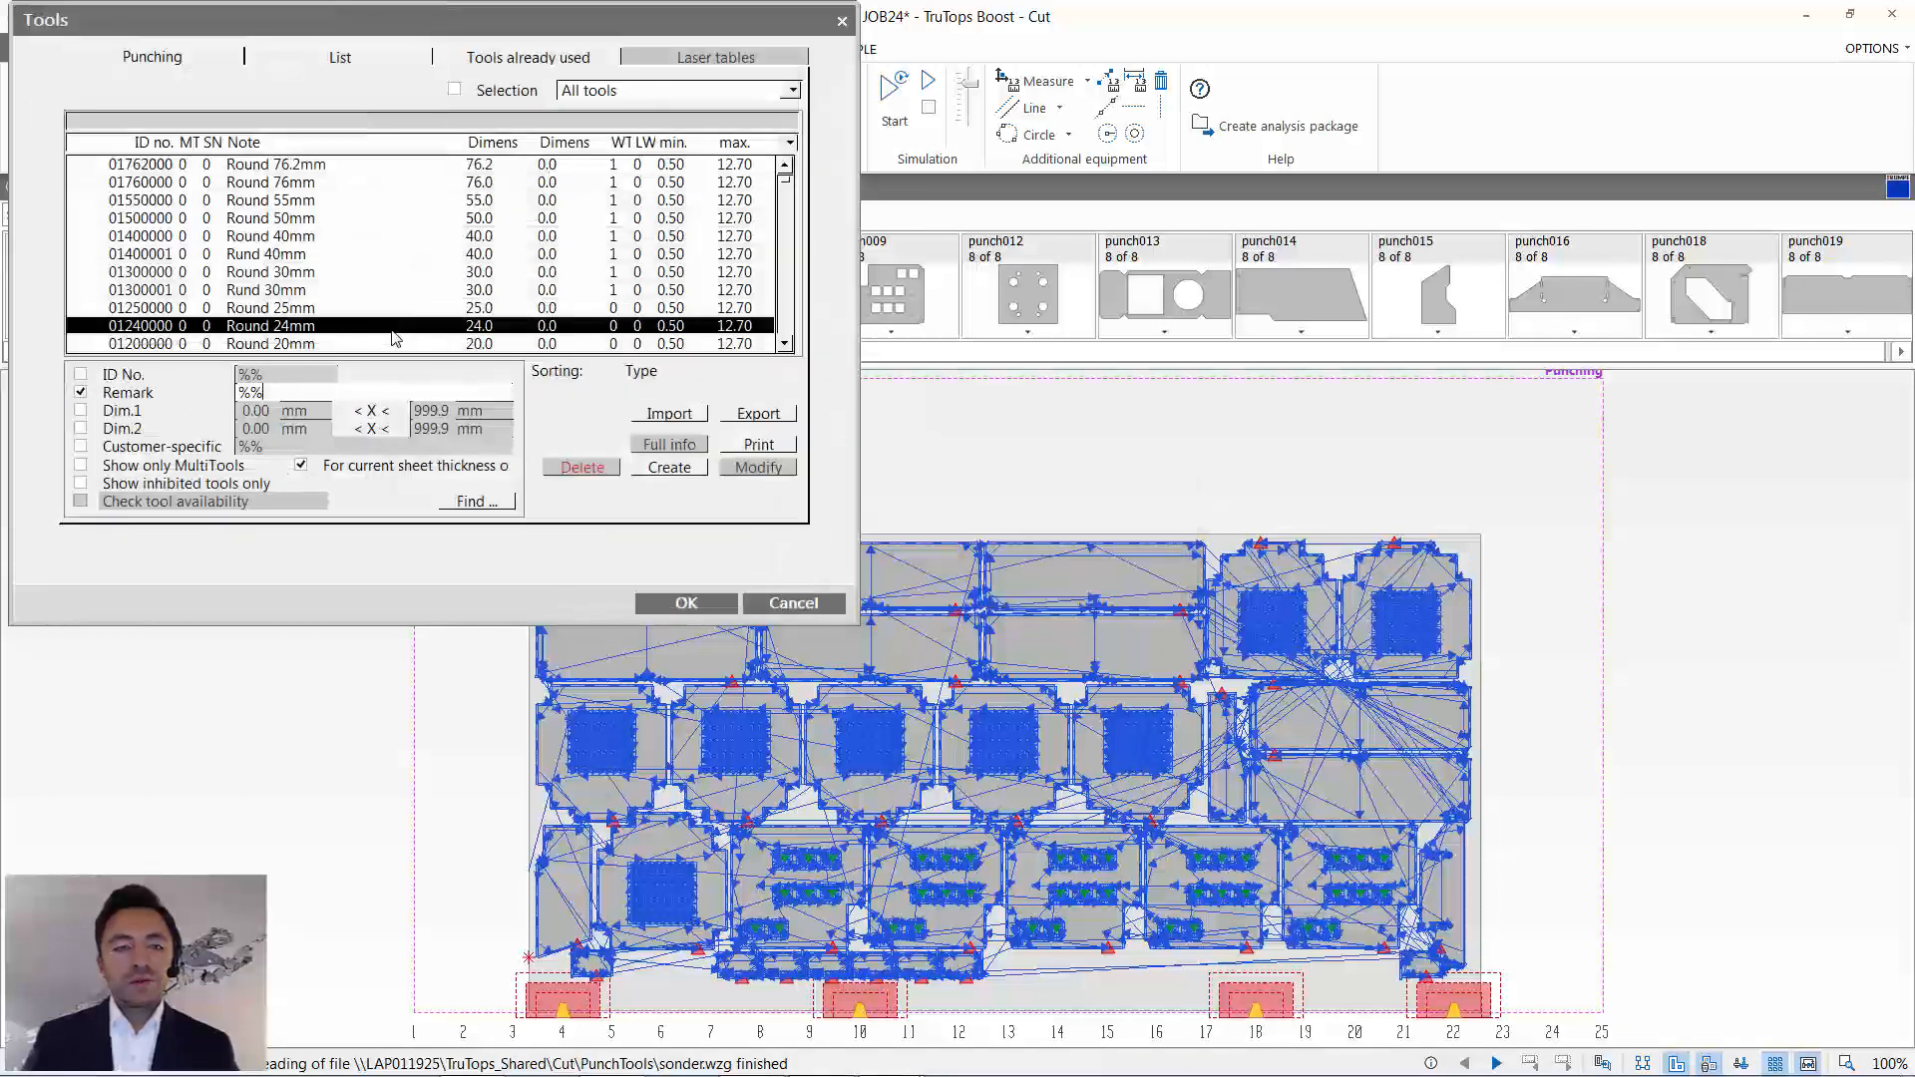
- Look through the available punching tools in the overall tool overview
click(693, 474)
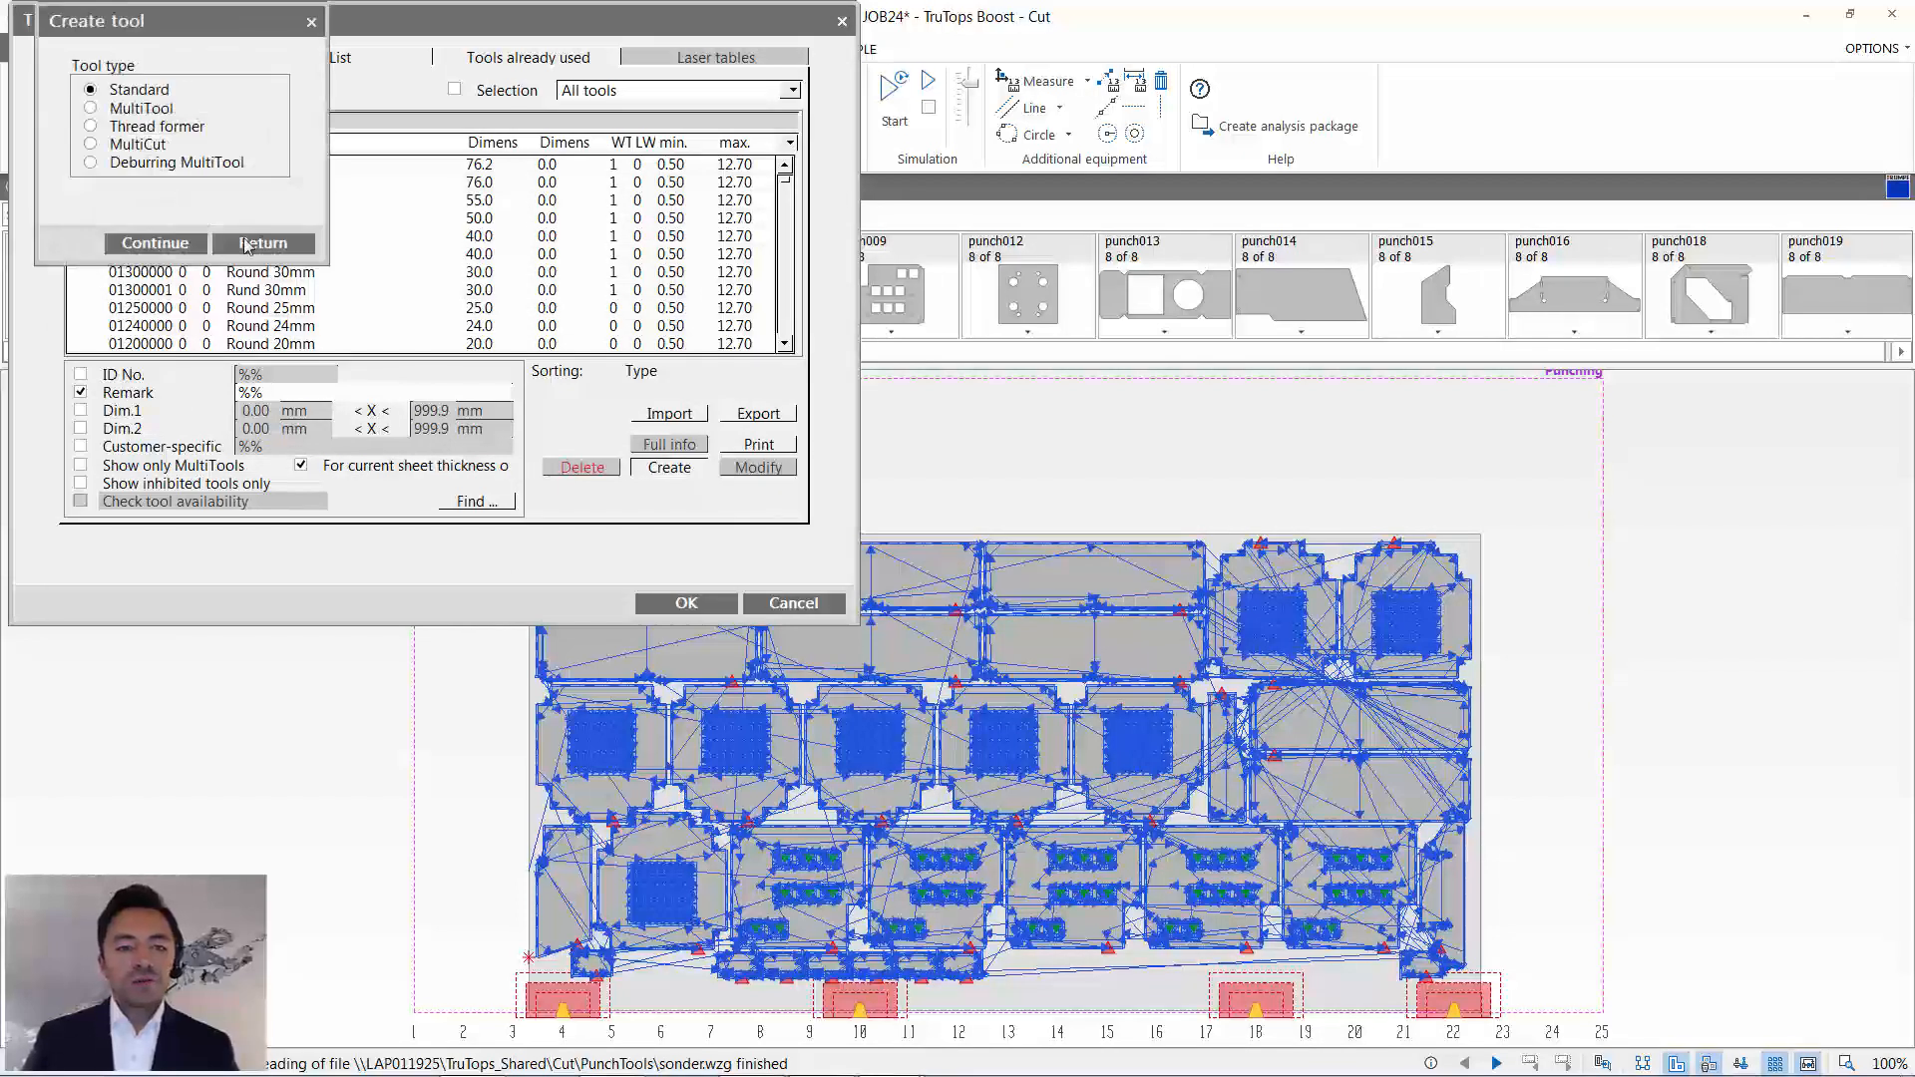
click(246, 245)
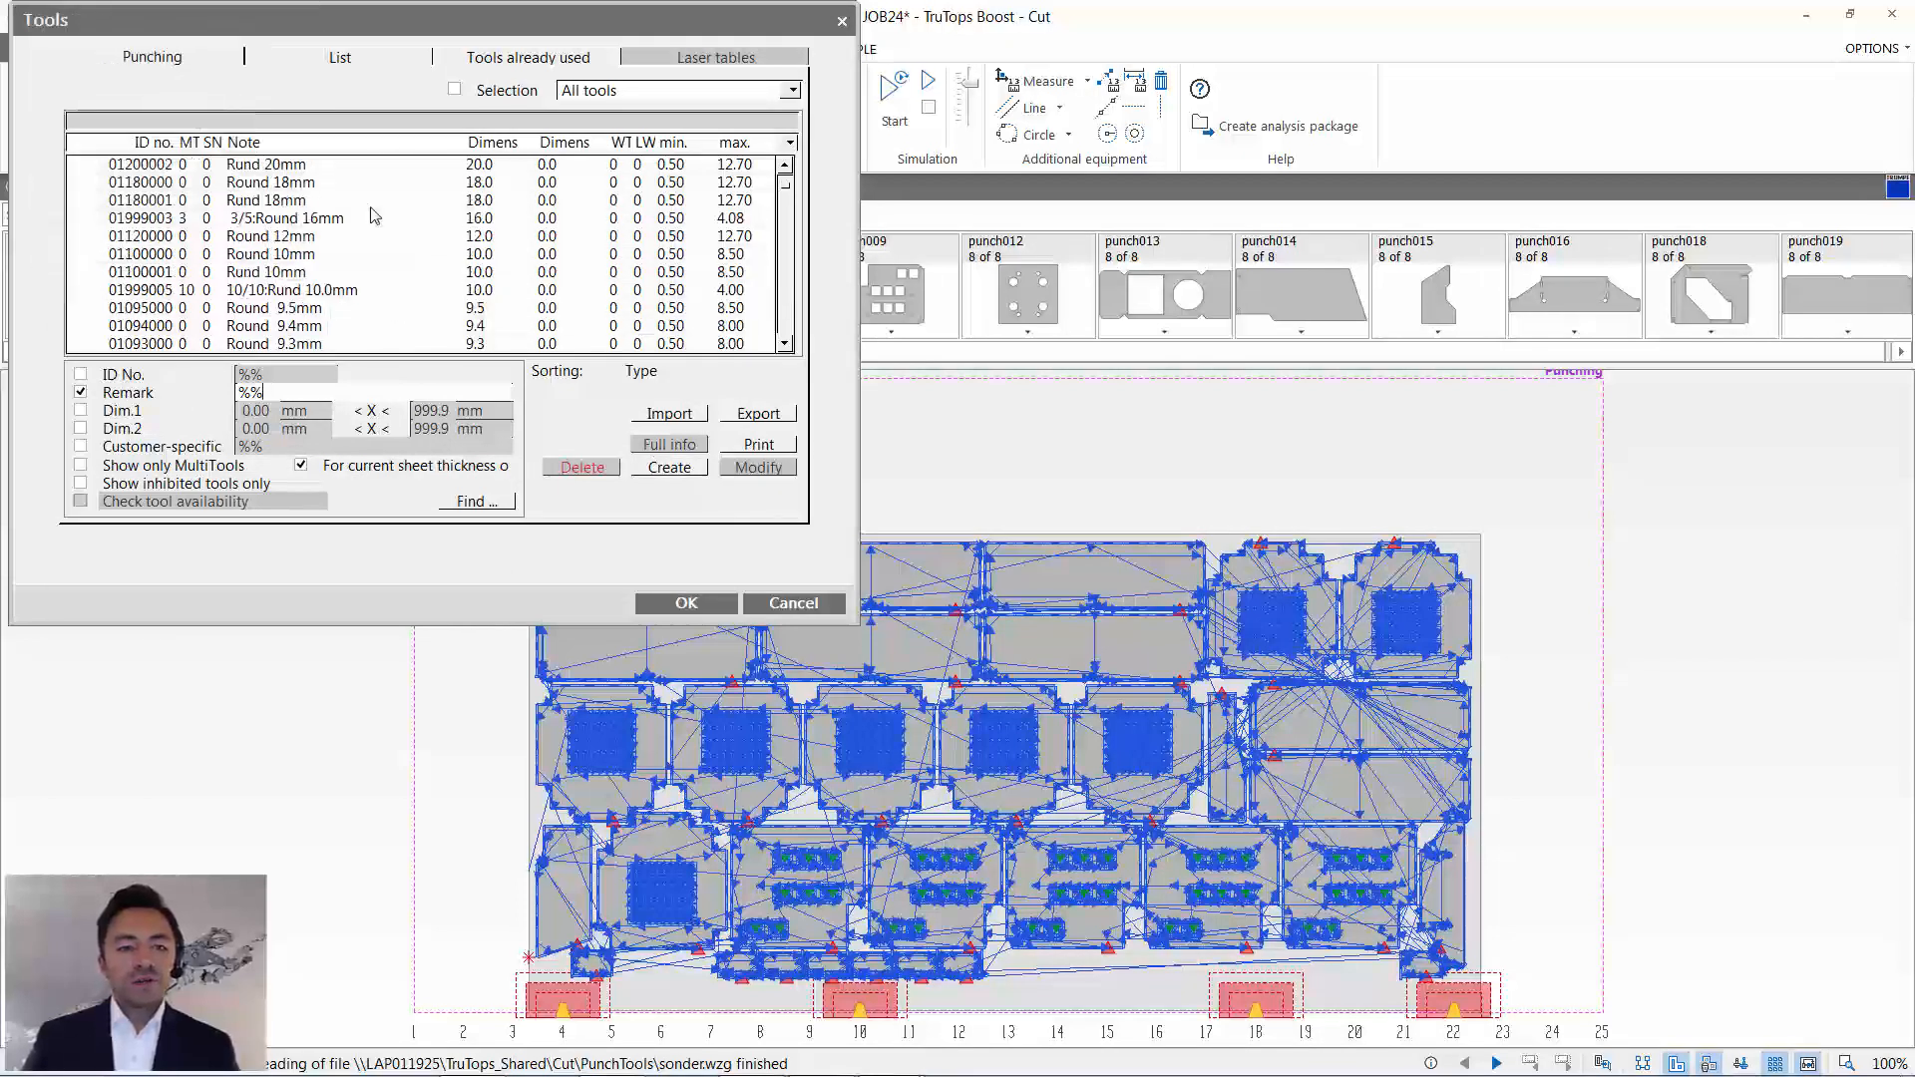
scroll(371, 211, down, 12)
click(386, 234)
click(384, 221)
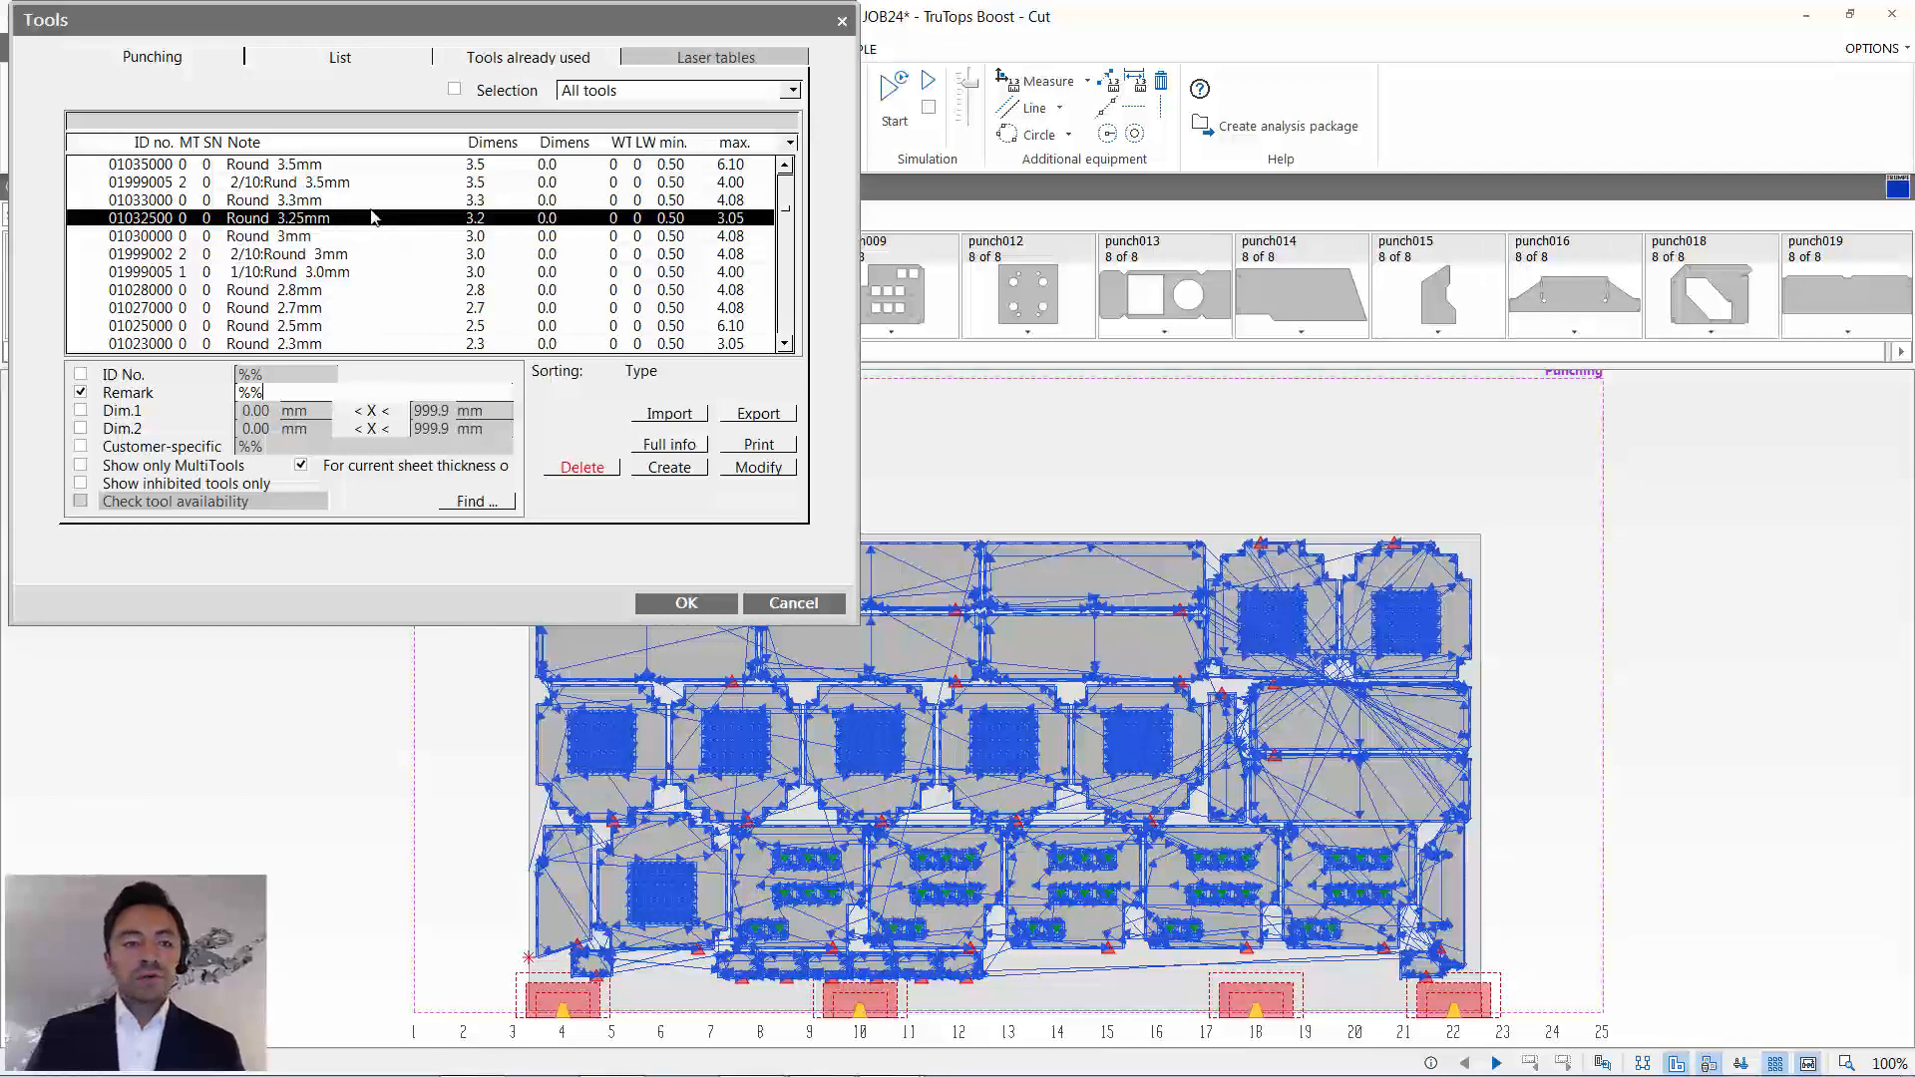
- Open the list management for the BoostDemo tool list and filter the available tools by type Special
click(322, 63)
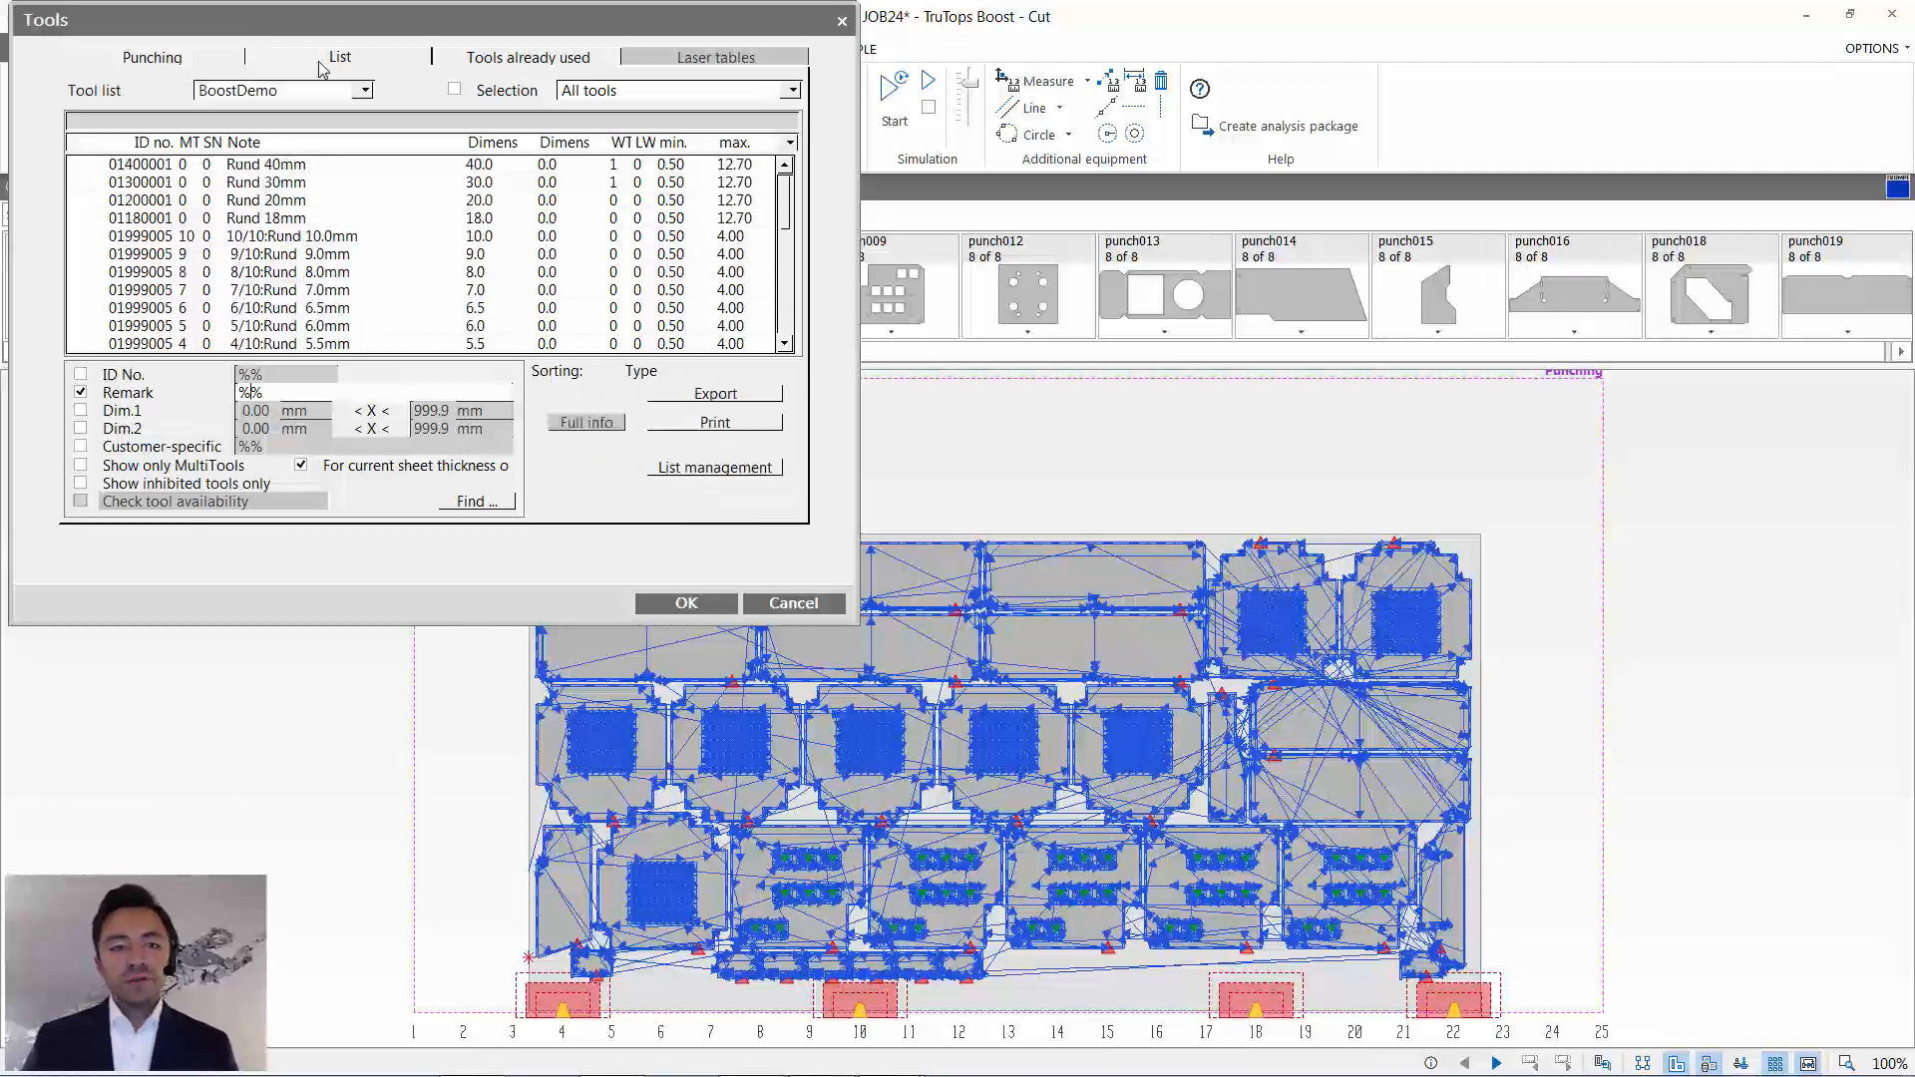
click(698, 469)
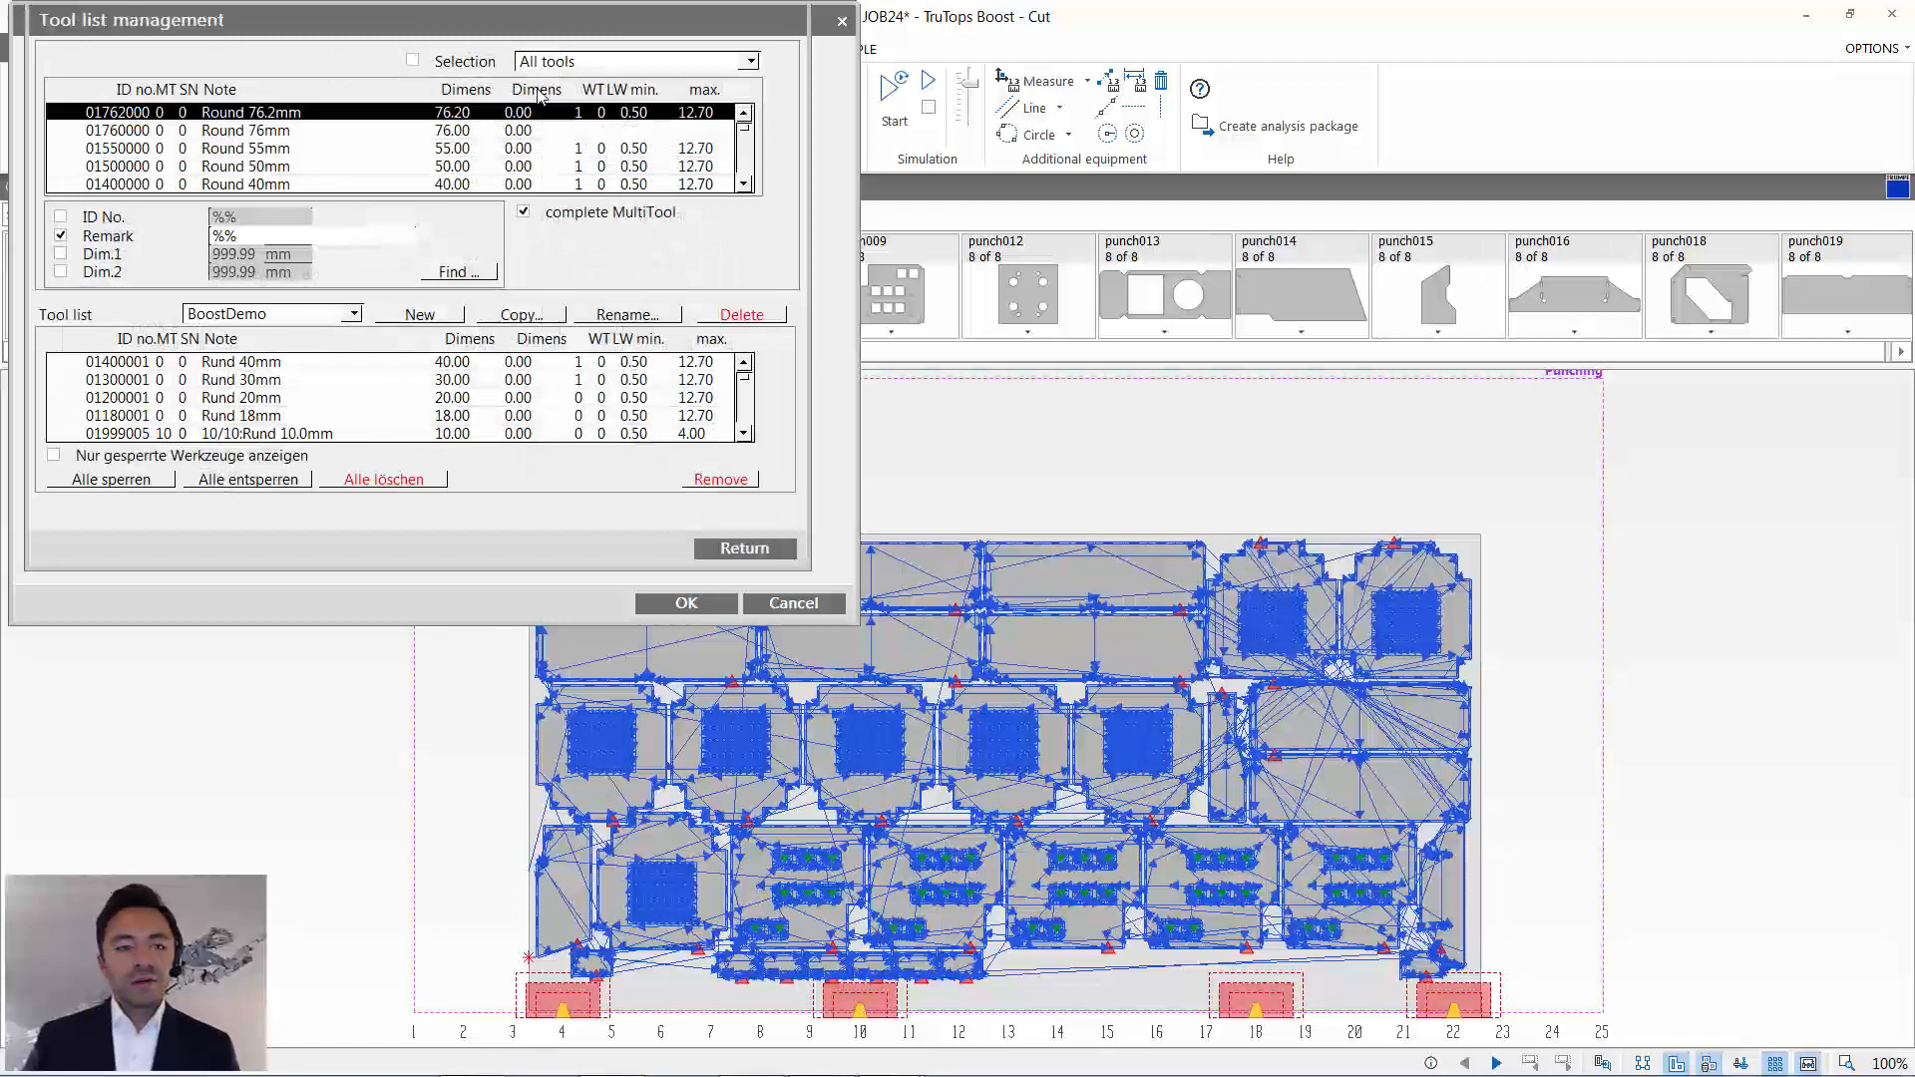
click(554, 62)
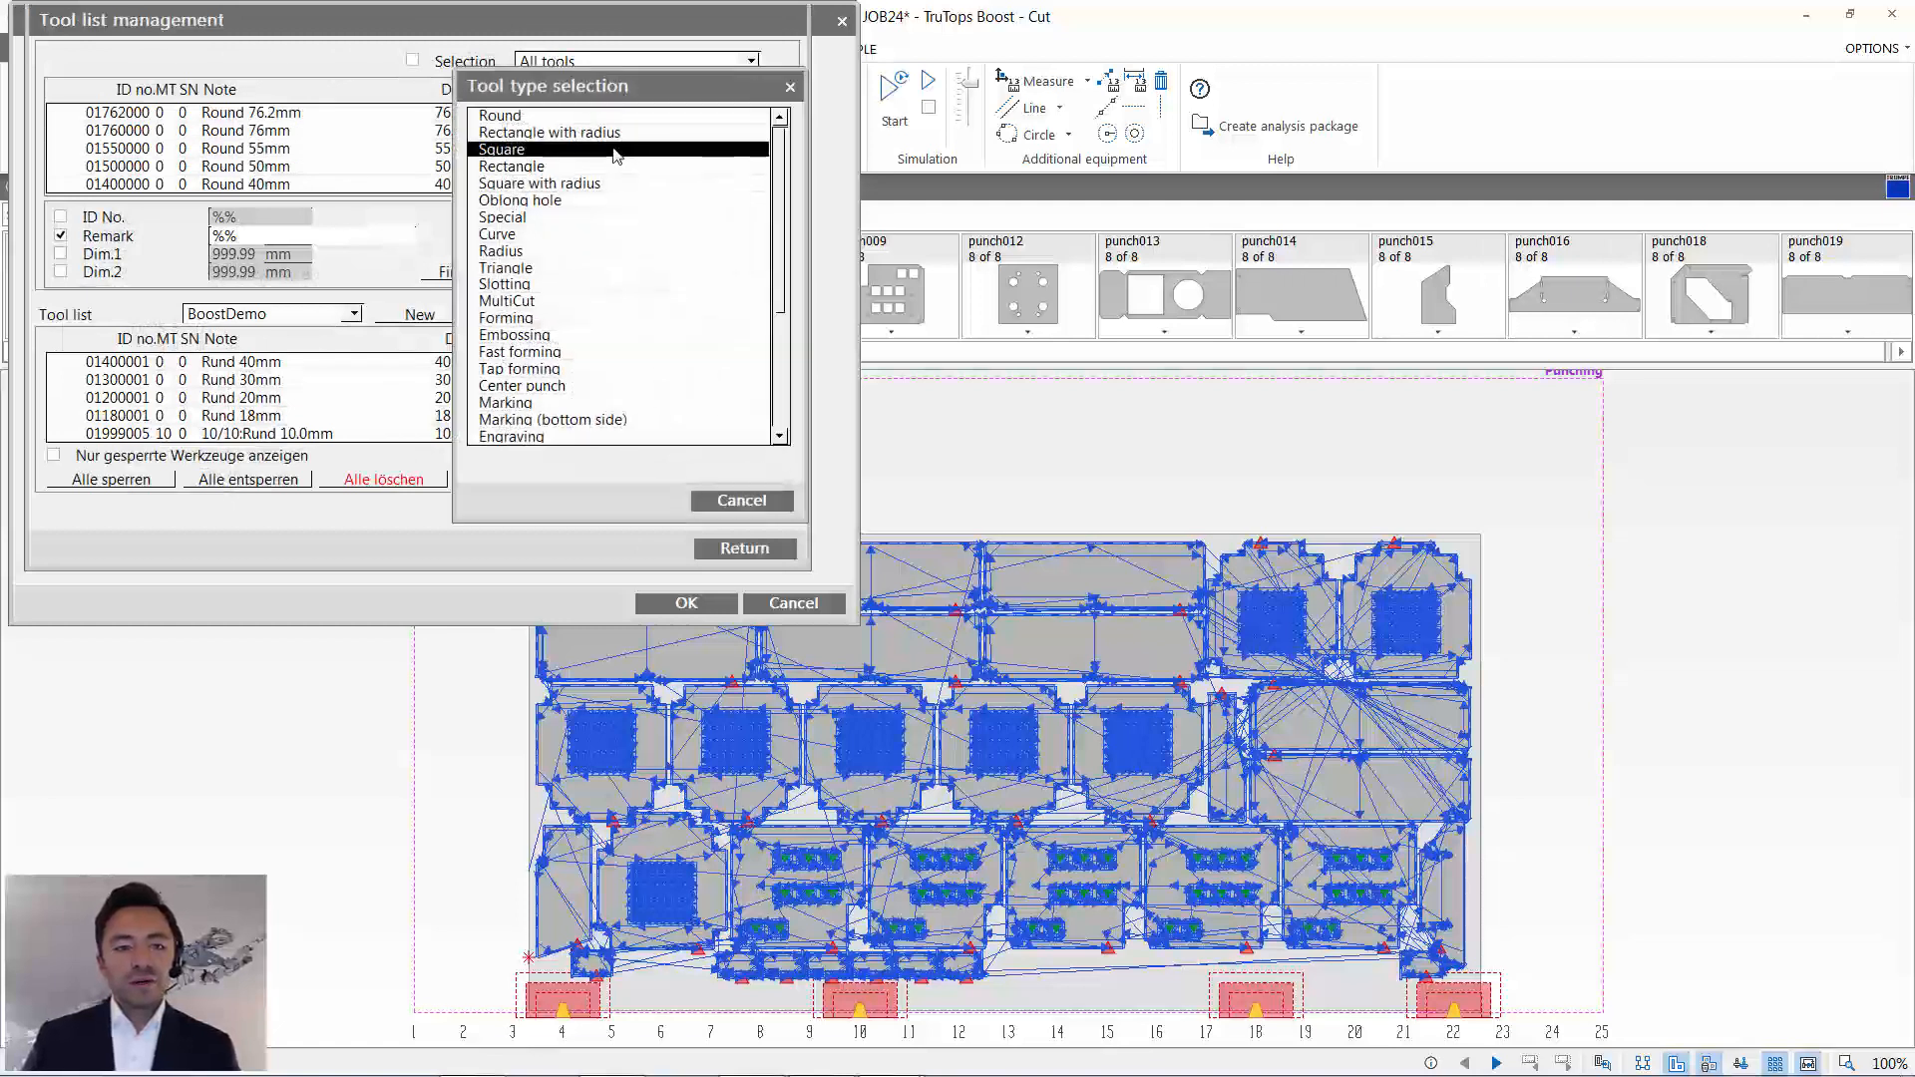
click(634, 218)
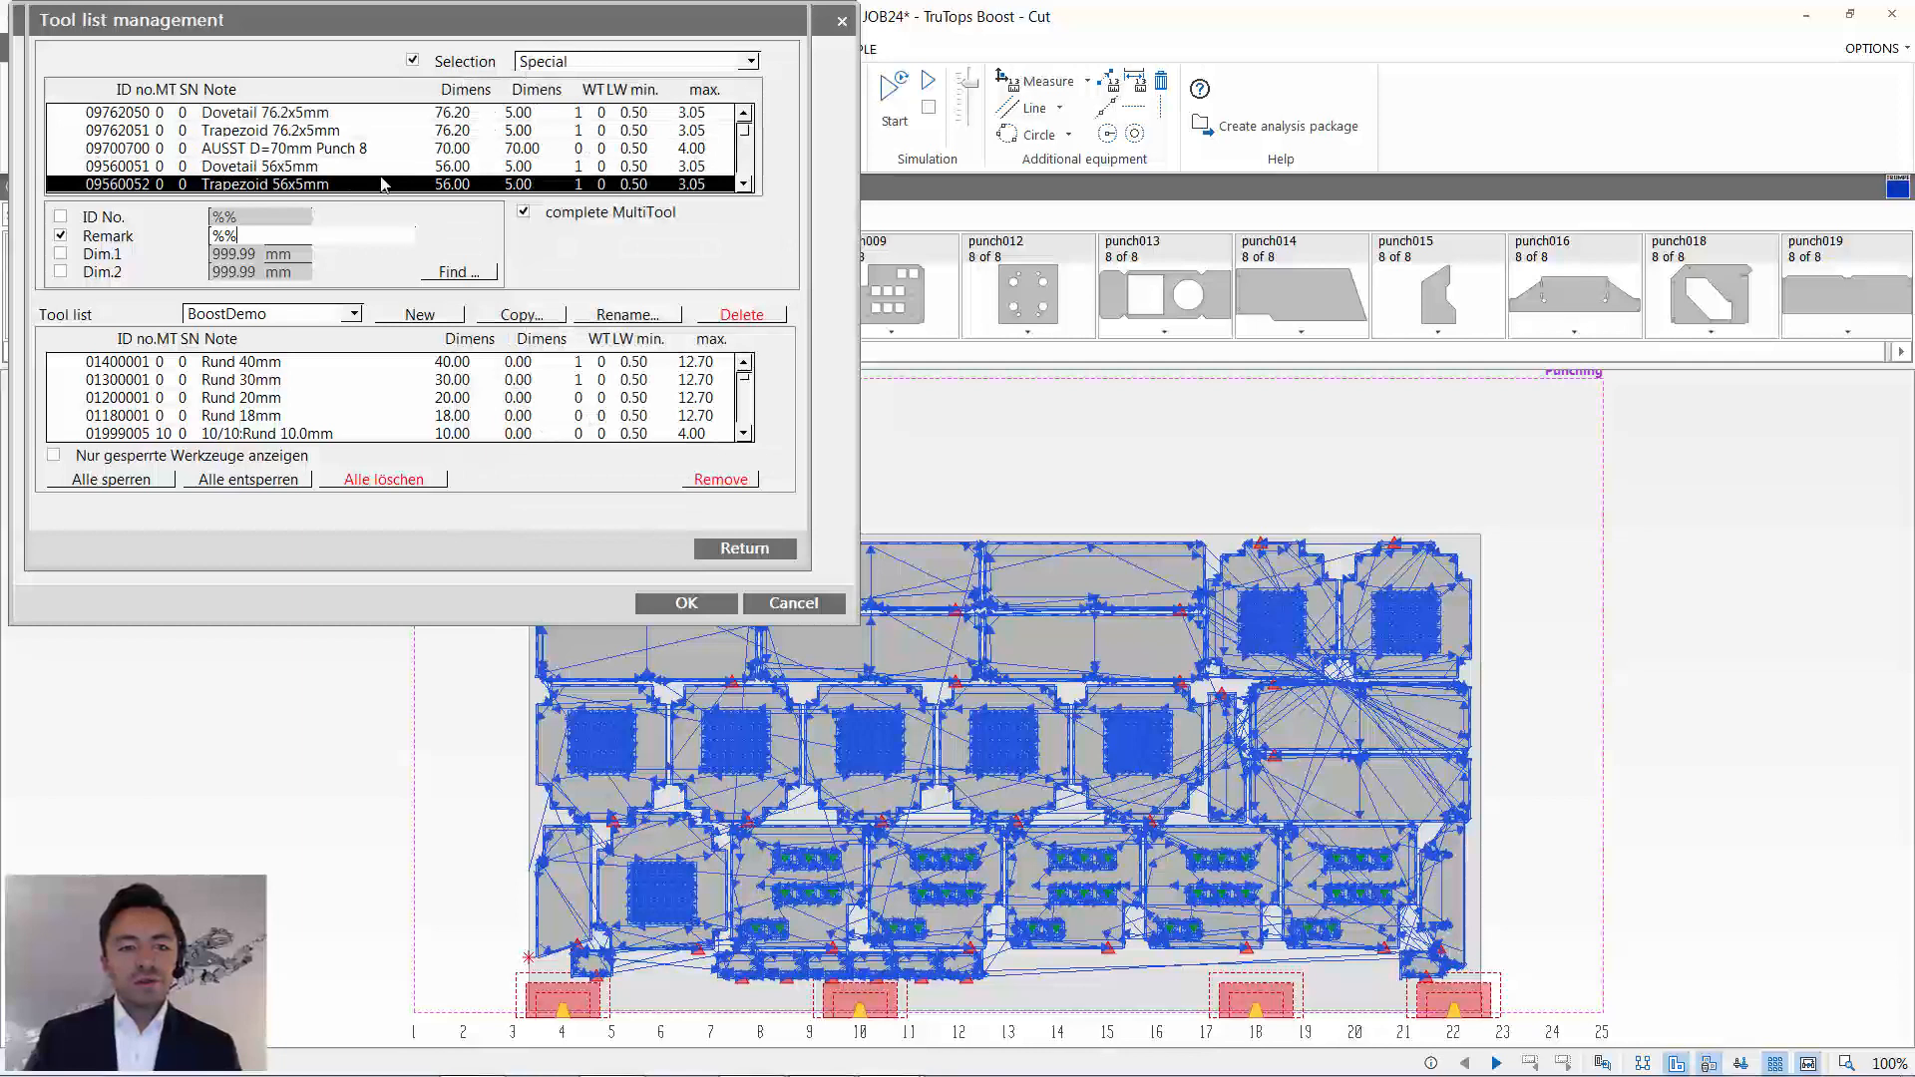
- Add the special tool sonde 35.5x21.4mm to the BoostDemo tool list and check its entry there
scroll(381, 179, down, 4)
scroll(370, 160, up, 1)
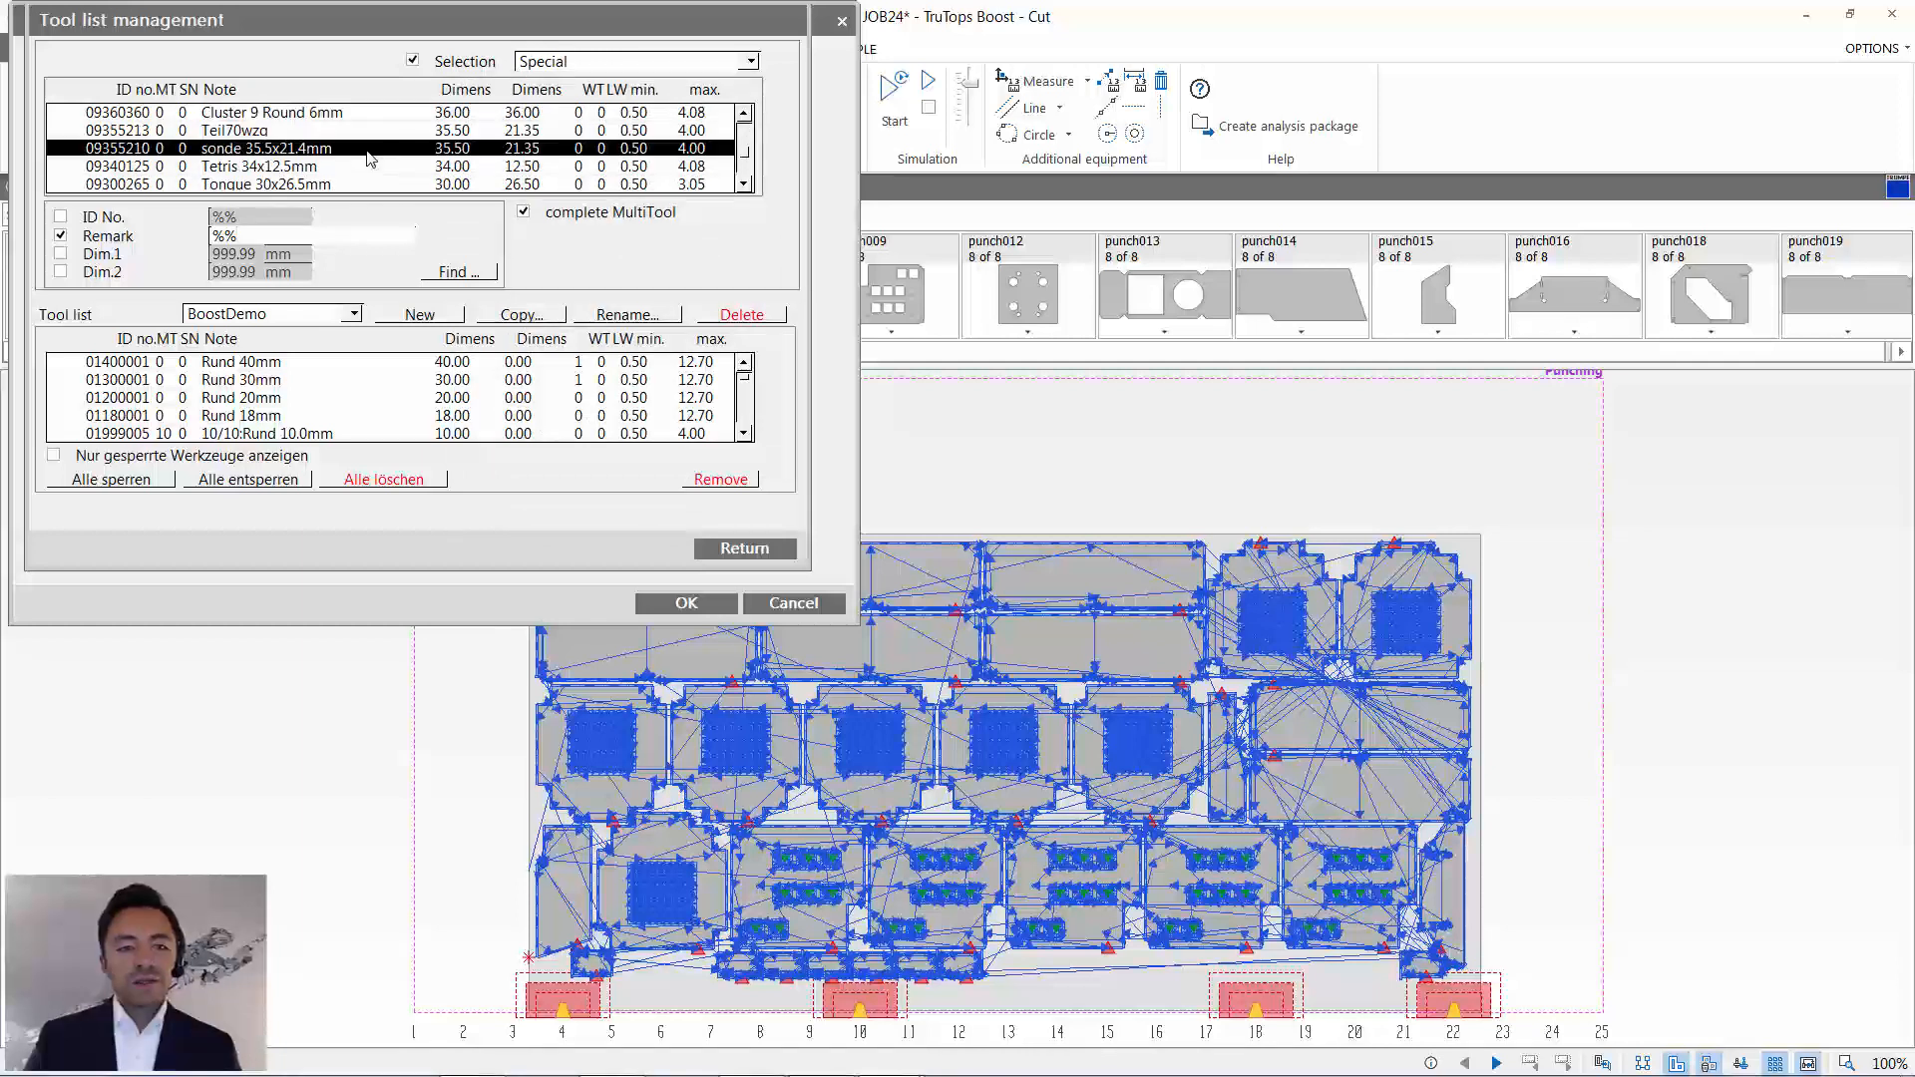
scroll(371, 414, down, 5)
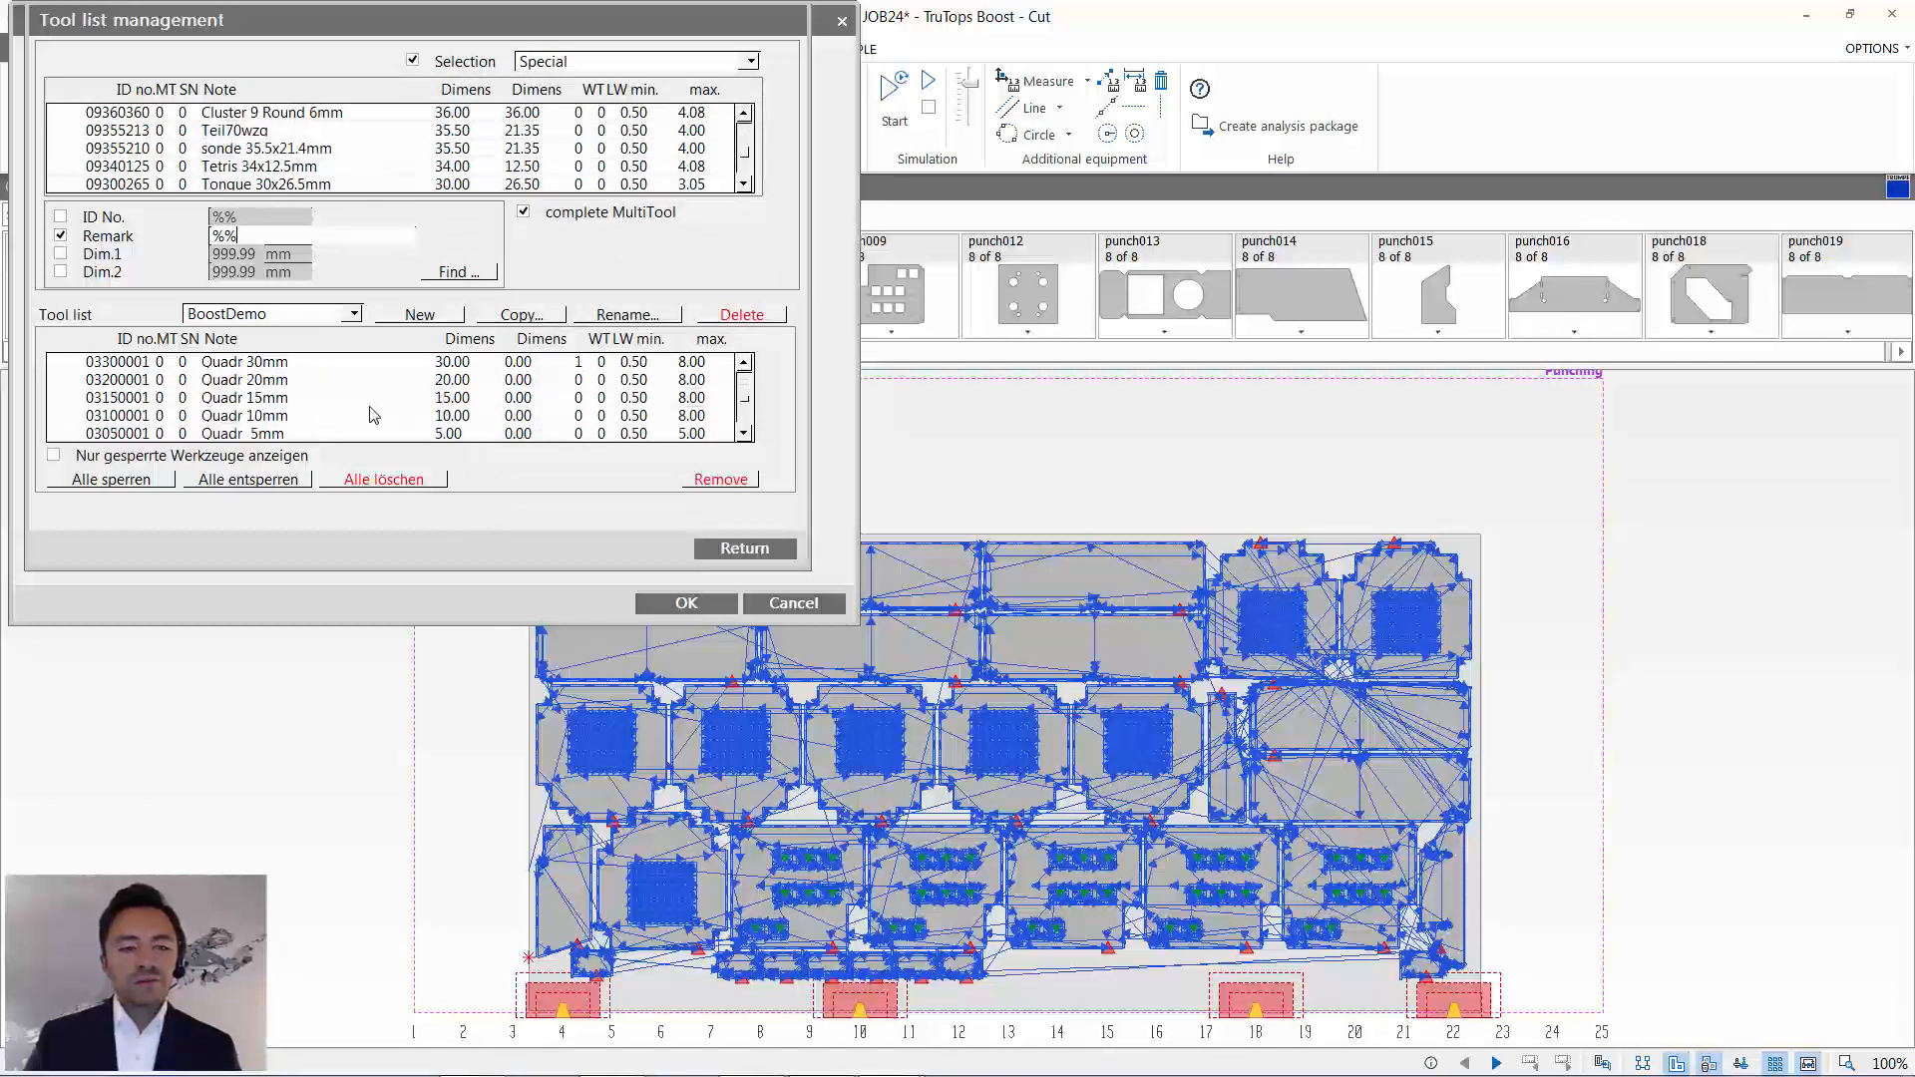
scroll(369, 432, down, 5)
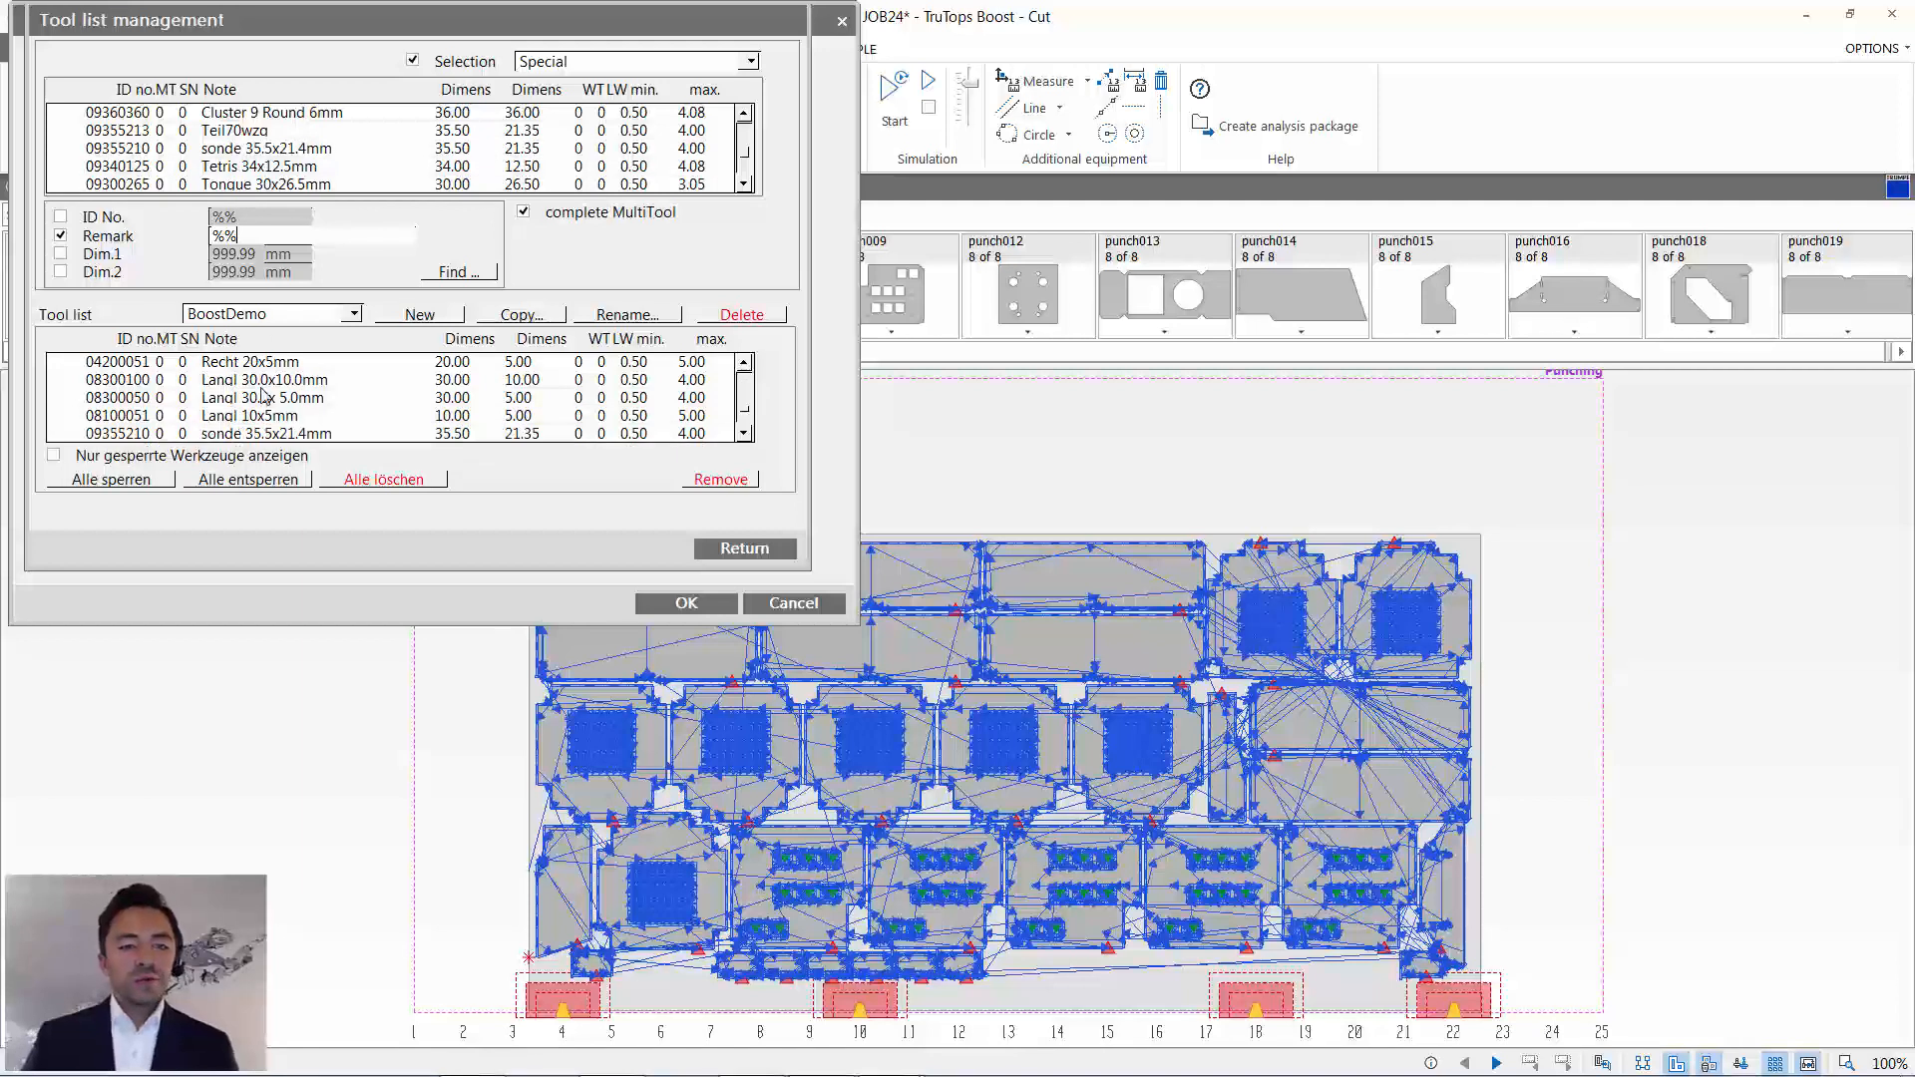
click(304, 434)
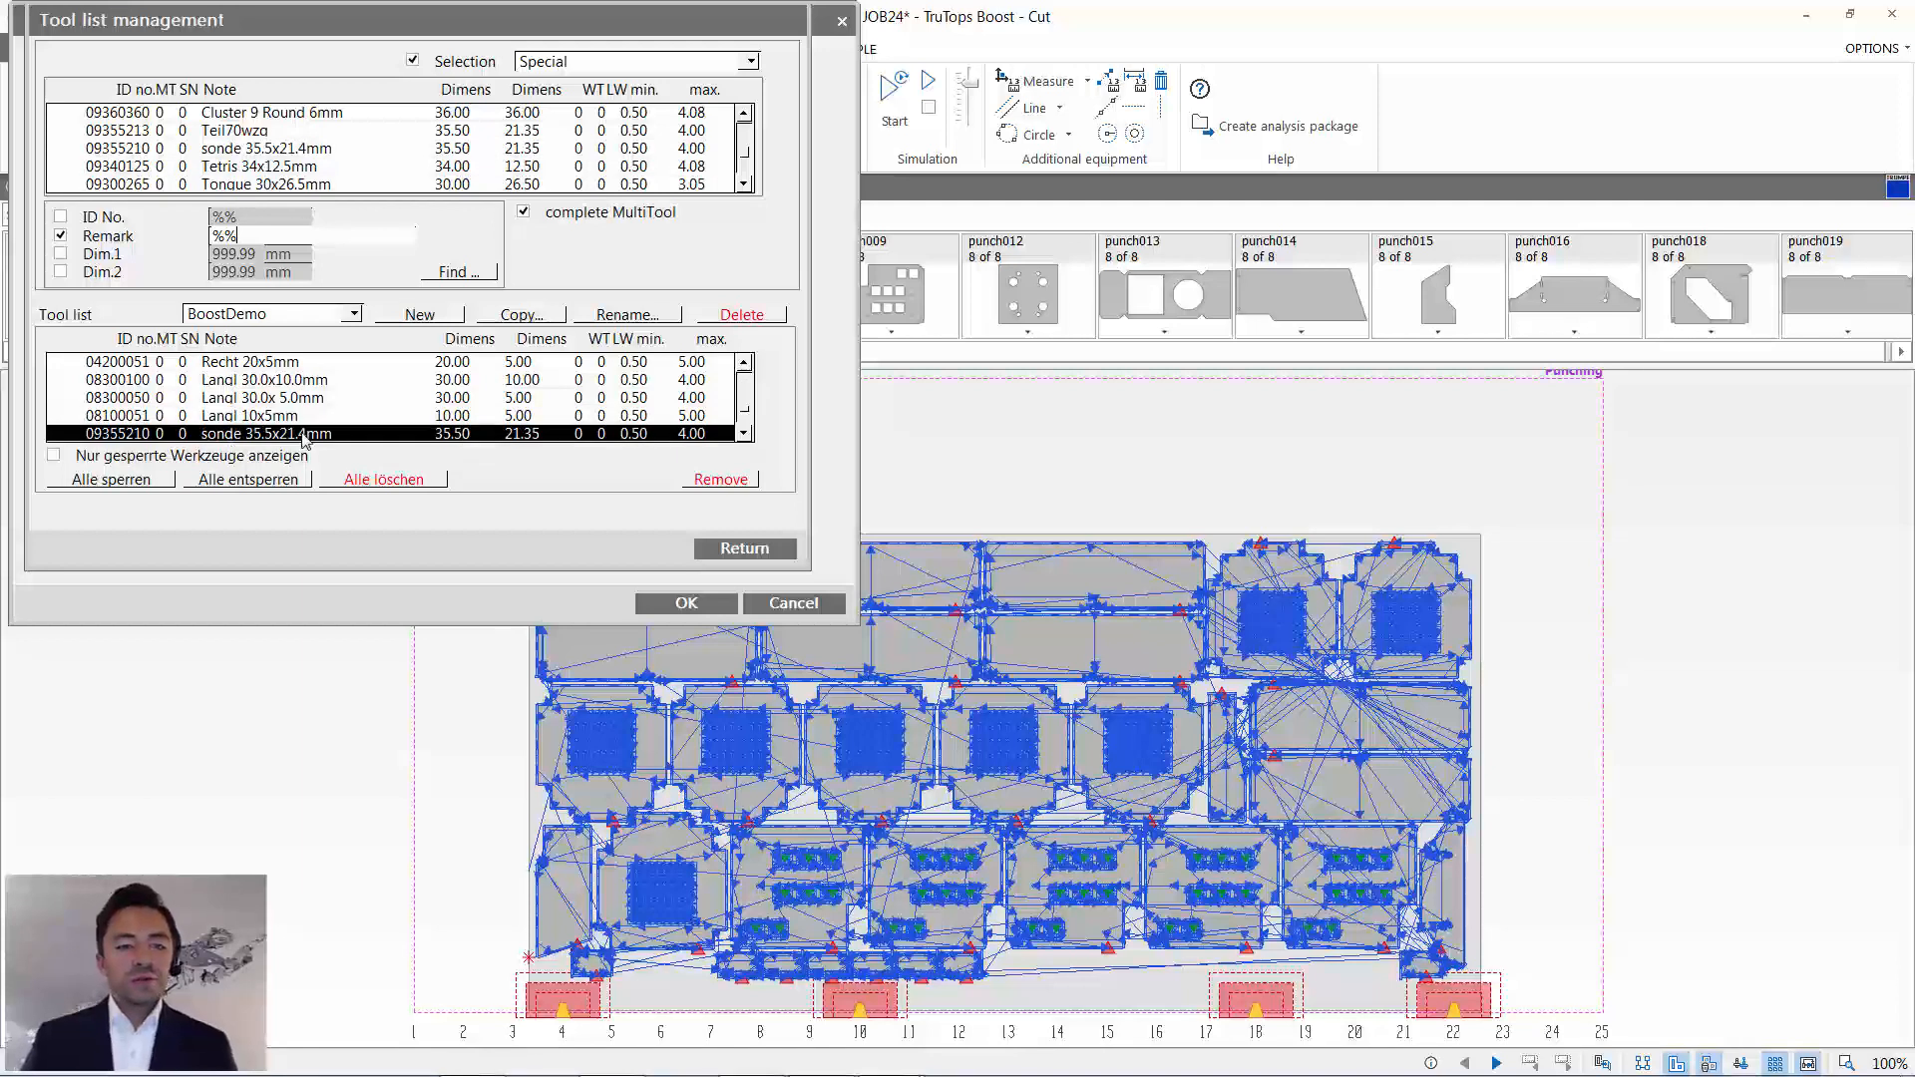
- Return from the list management and choose the Rund 18mm punching tool from the BoostDemo tool list
click(760, 557)
click(731, 603)
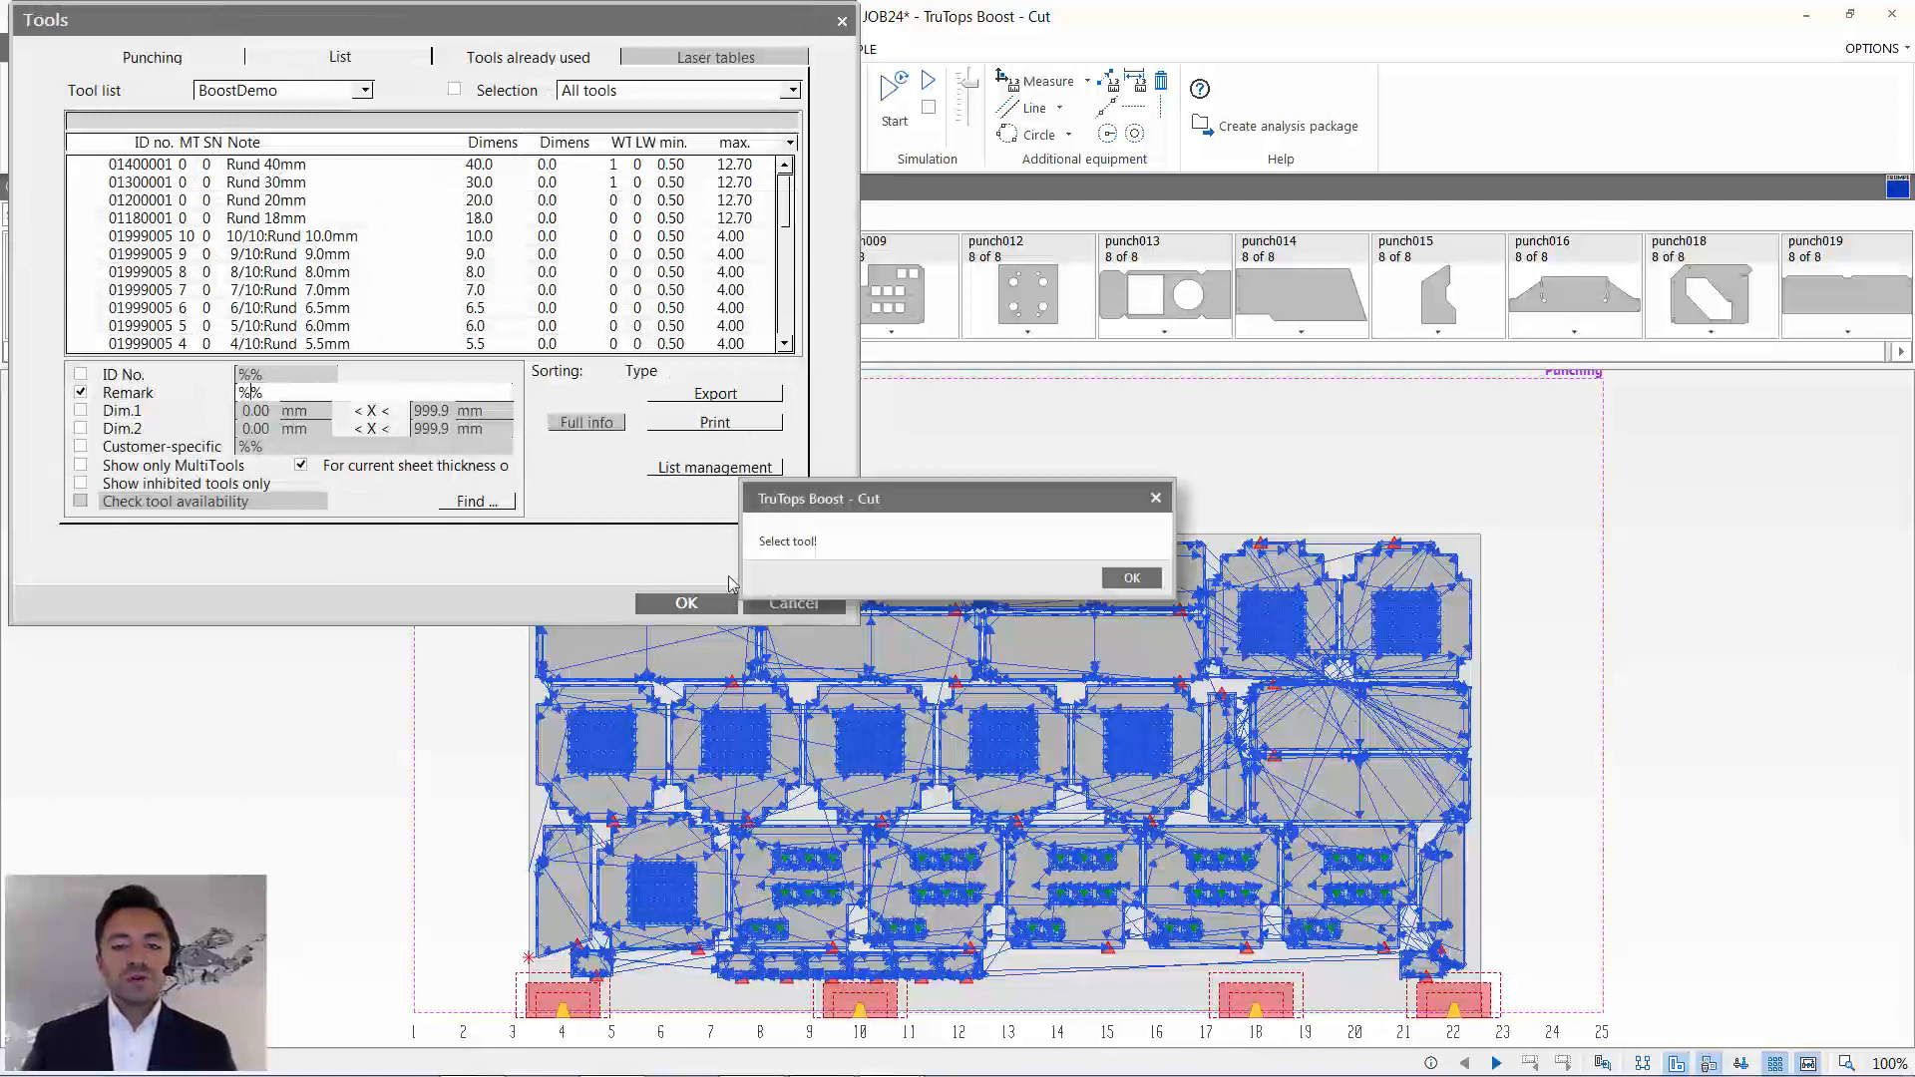
click(1130, 578)
click(299, 218)
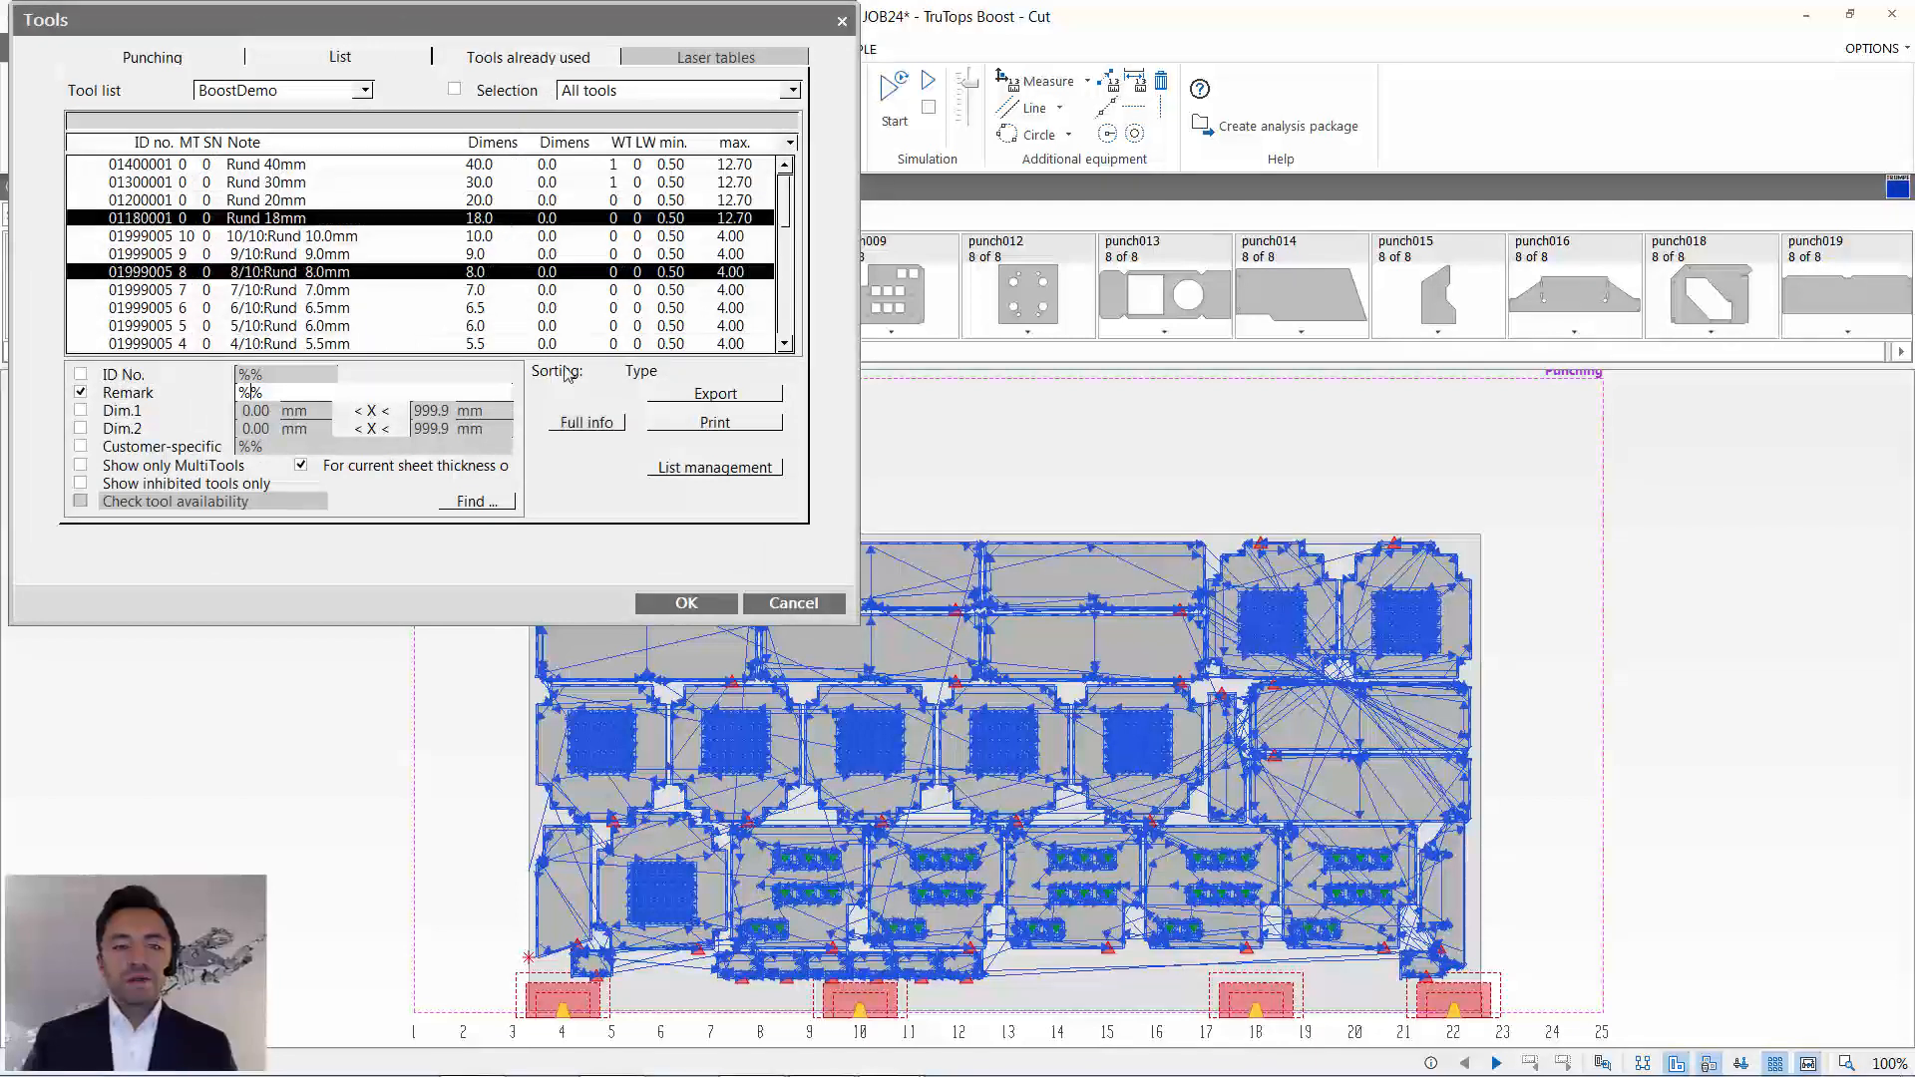
click(688, 604)
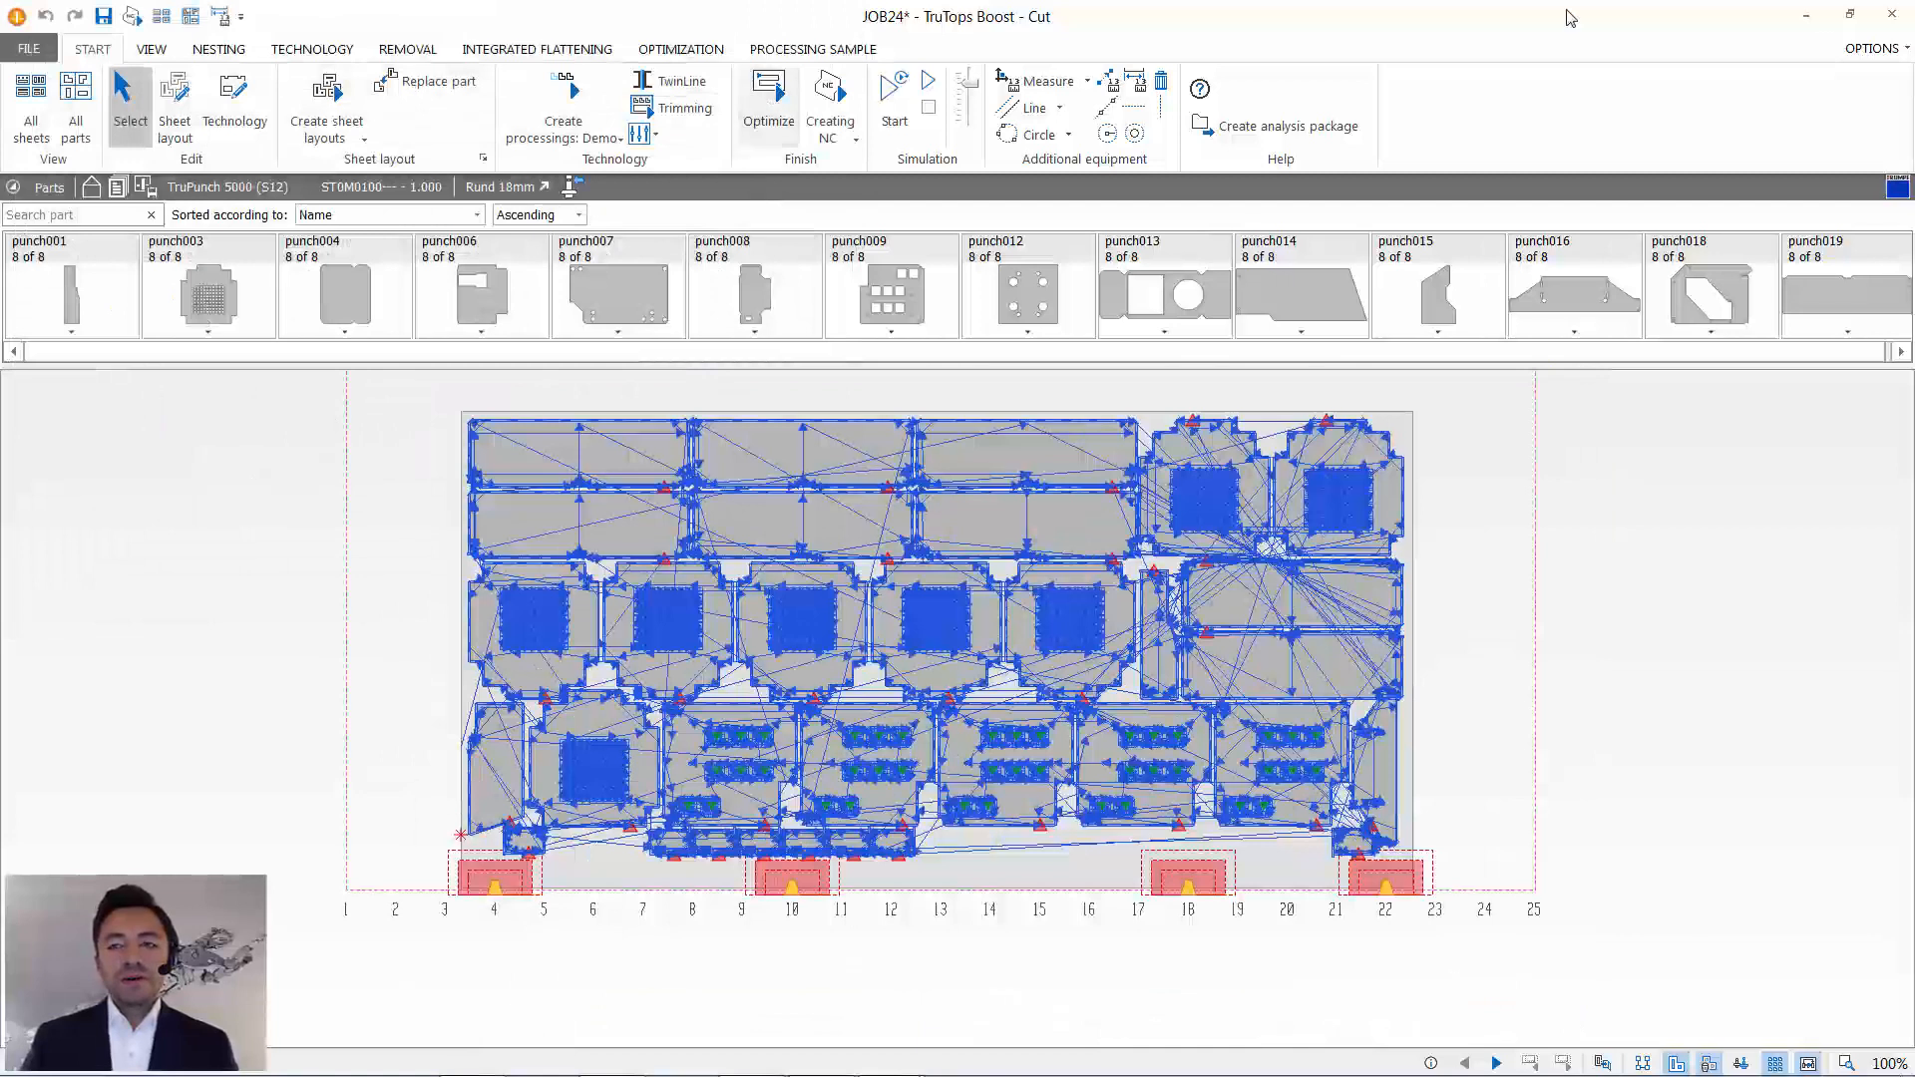
- Close the cutting program for JOB24 and save the latest changes
click(1888, 15)
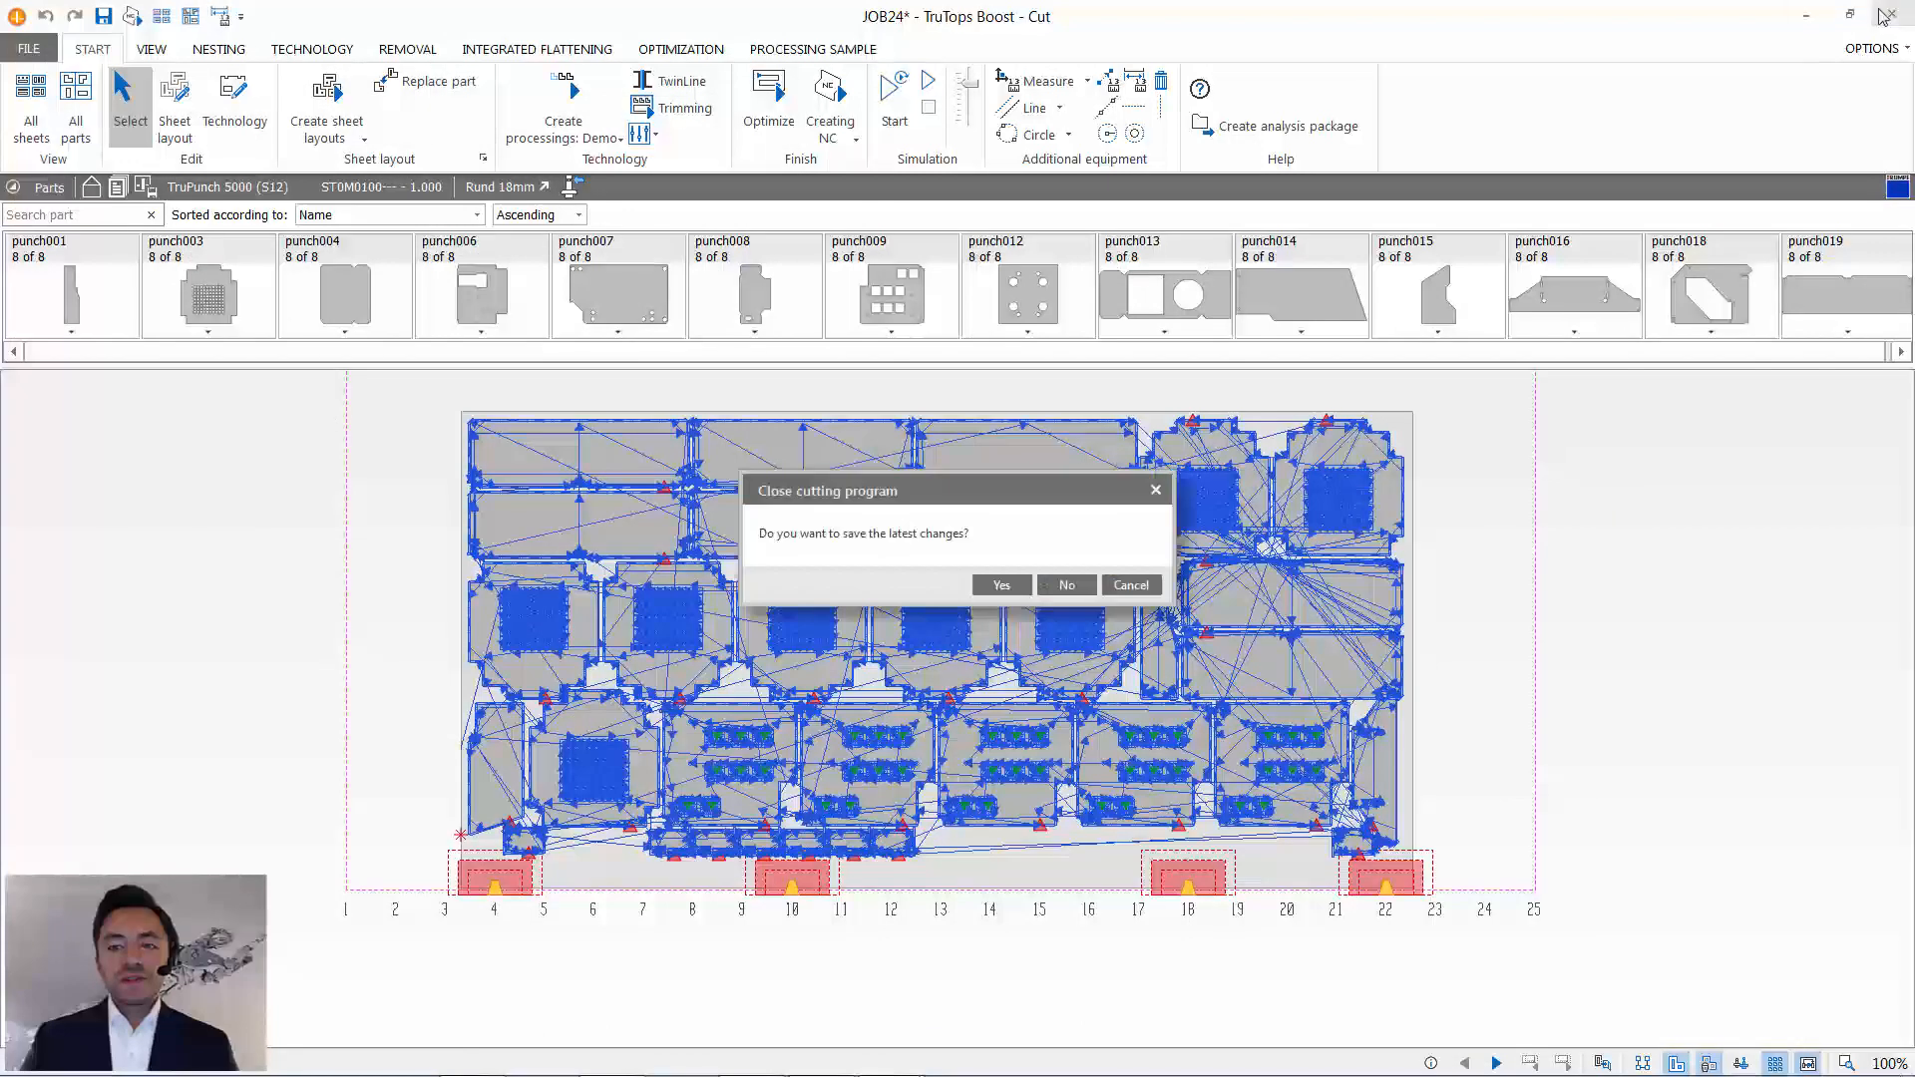
click(1001, 585)
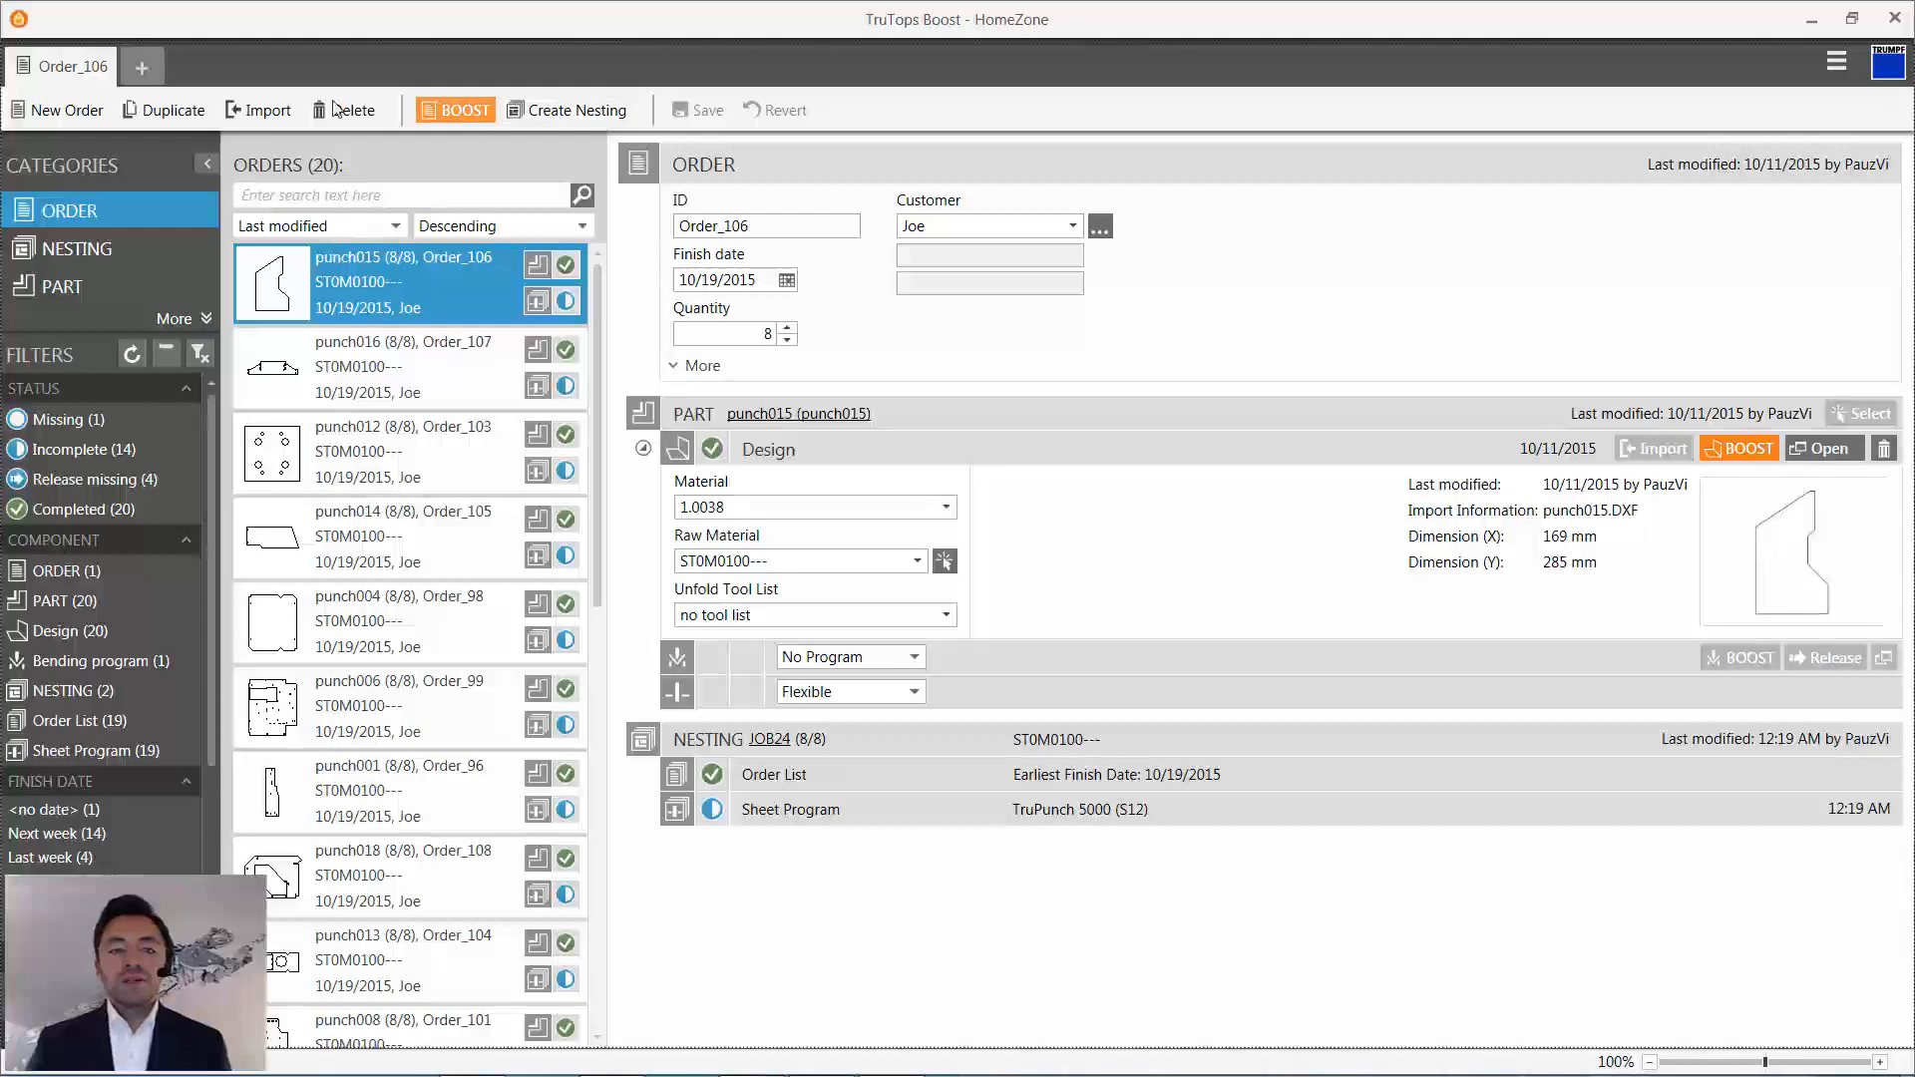
- Import Formen.scdoc as a new order, with material 1.0038 and <All Tools> as its unfold tool list
click(455, 110)
double_click(215, 317)
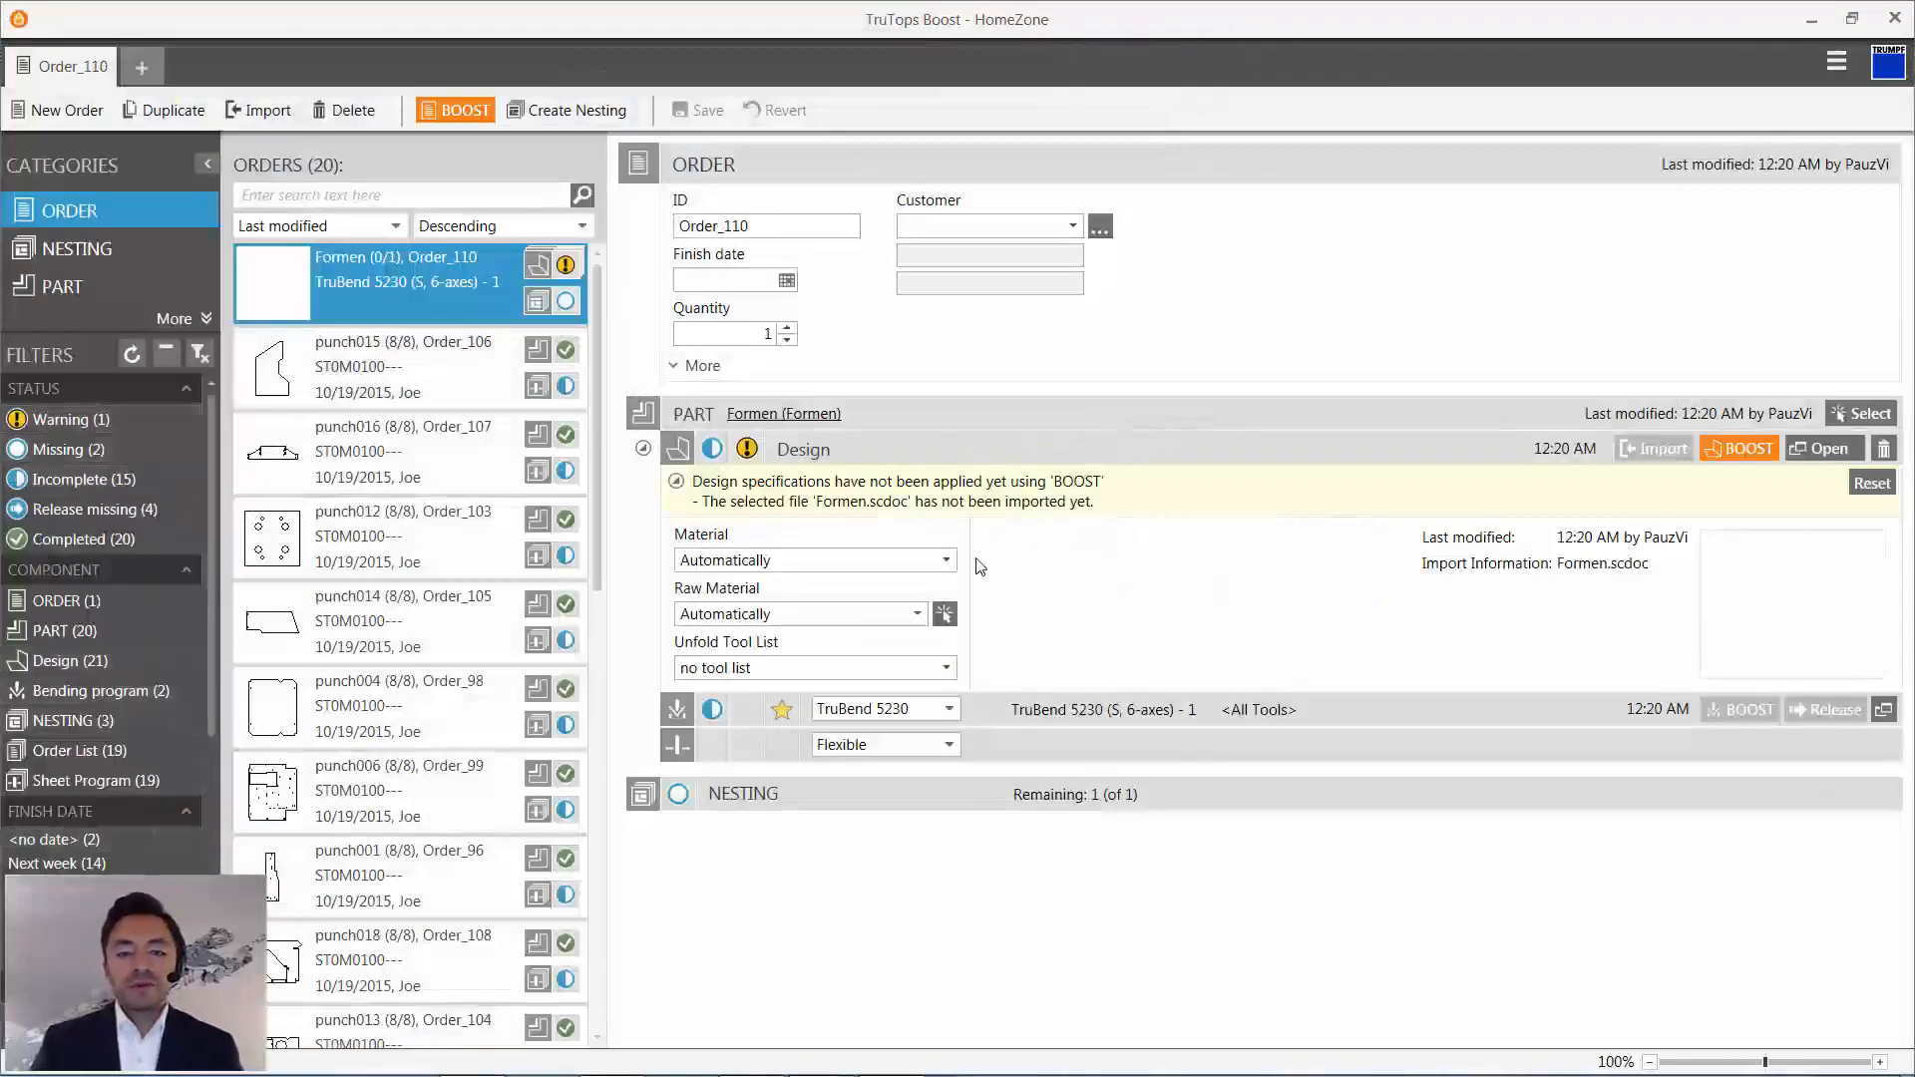
click(945, 559)
click(938, 586)
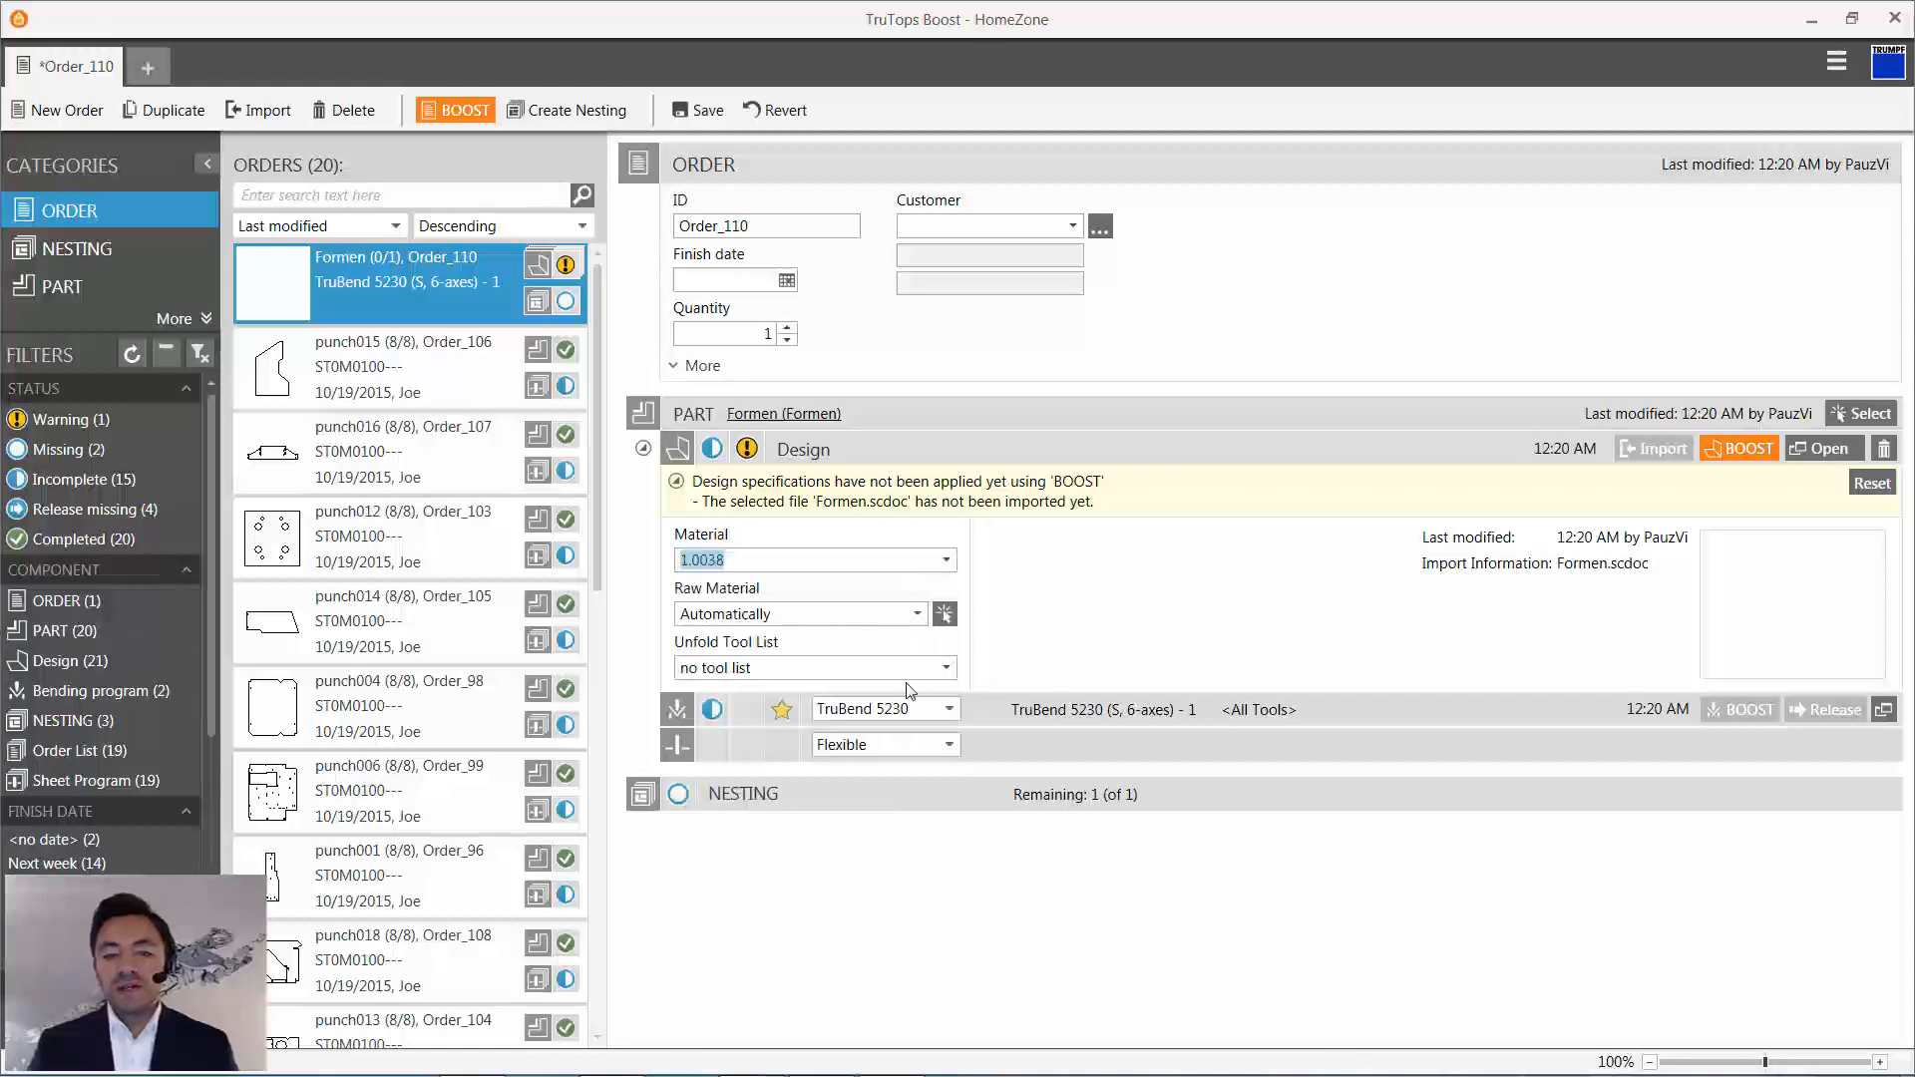
click(946, 667)
click(846, 686)
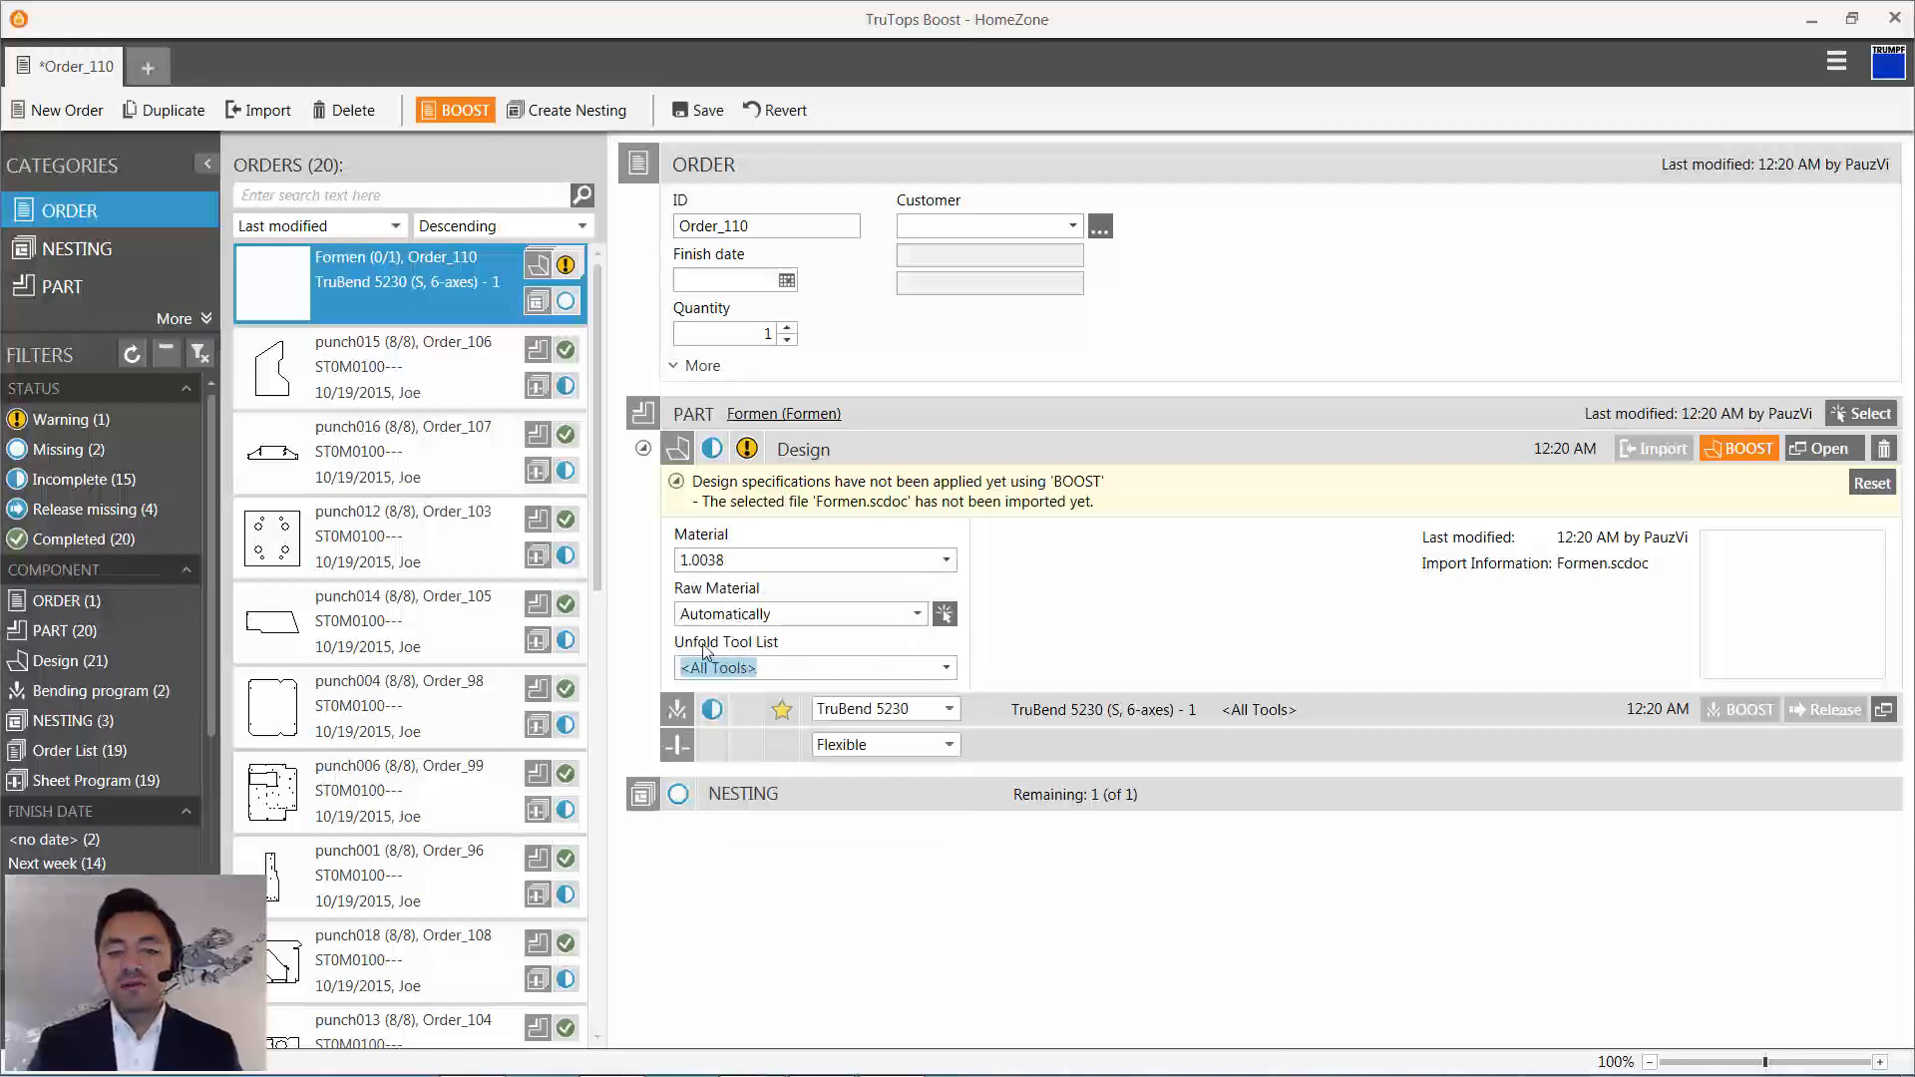
- Open the Formen geometry for design and identify its detected forms with cut-outs ignored
click(1821, 447)
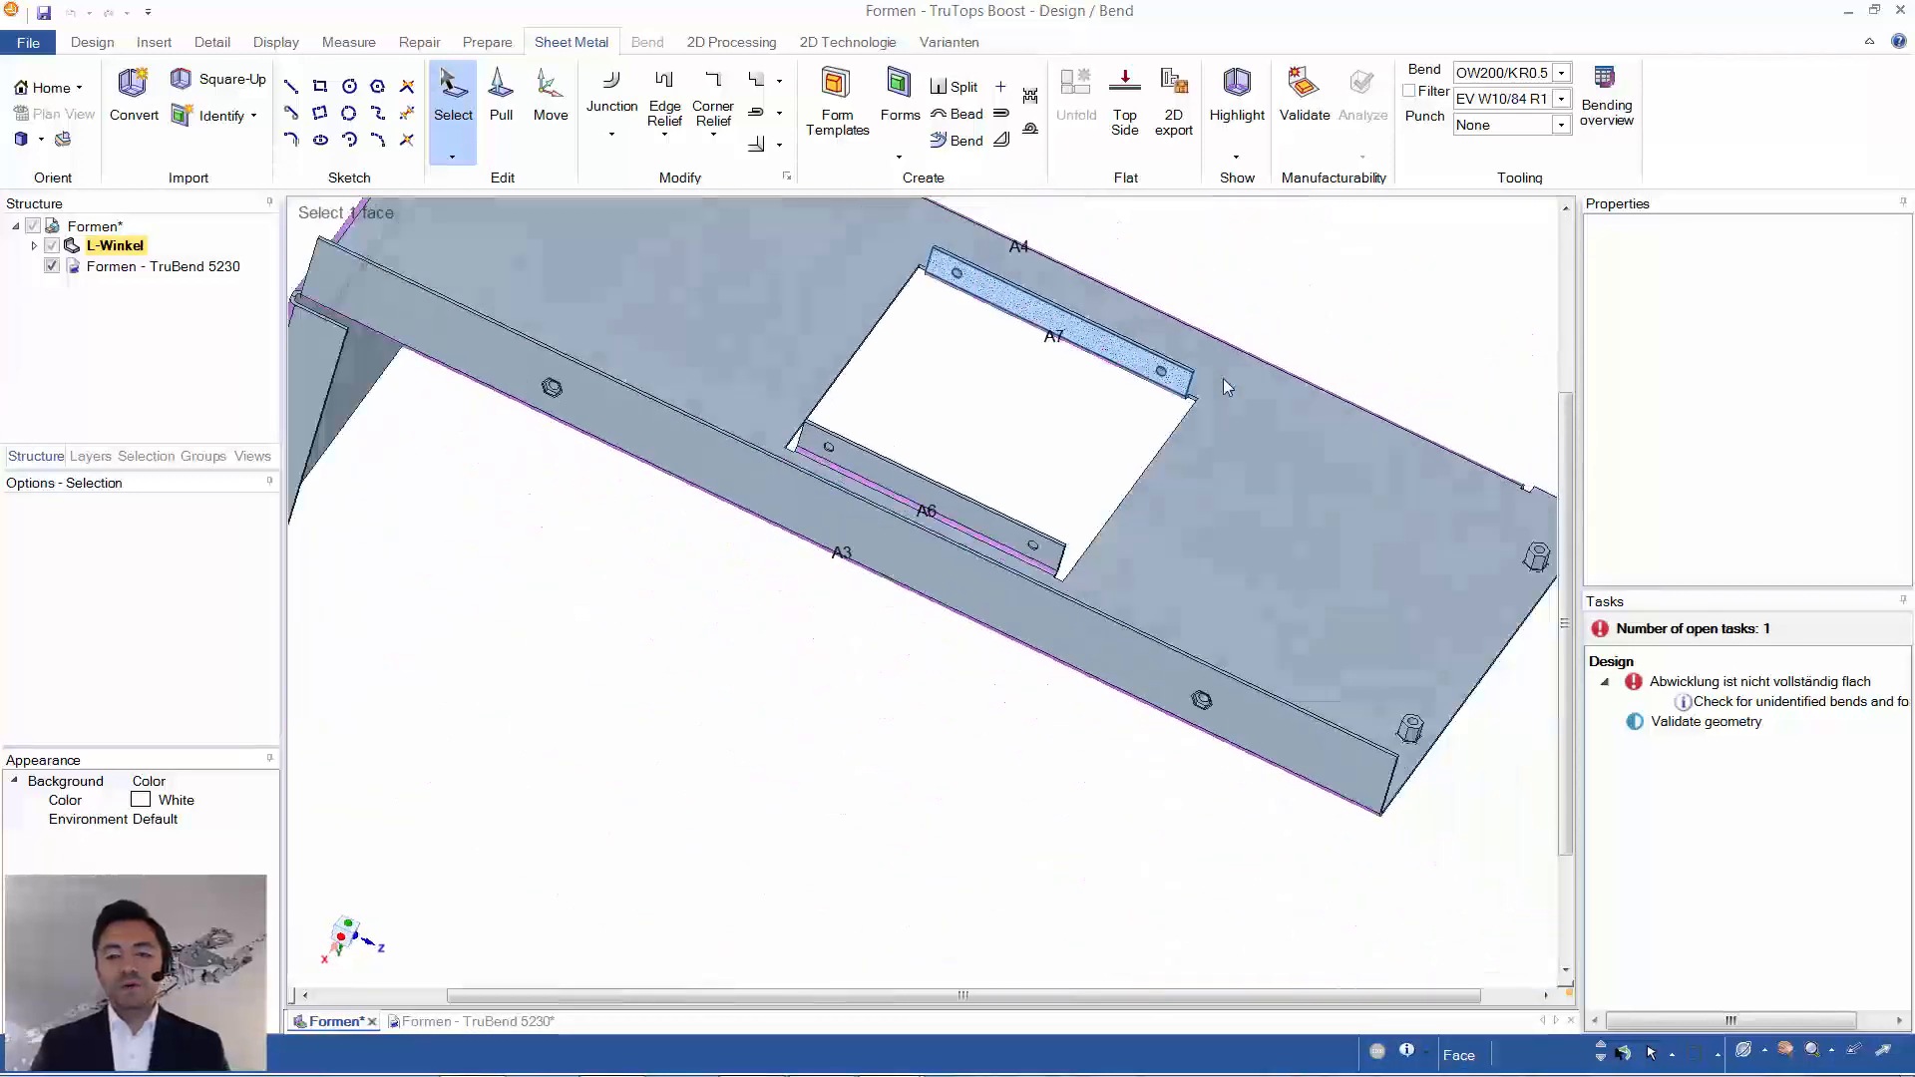
middle_drag(1223, 379, 1026, 353)
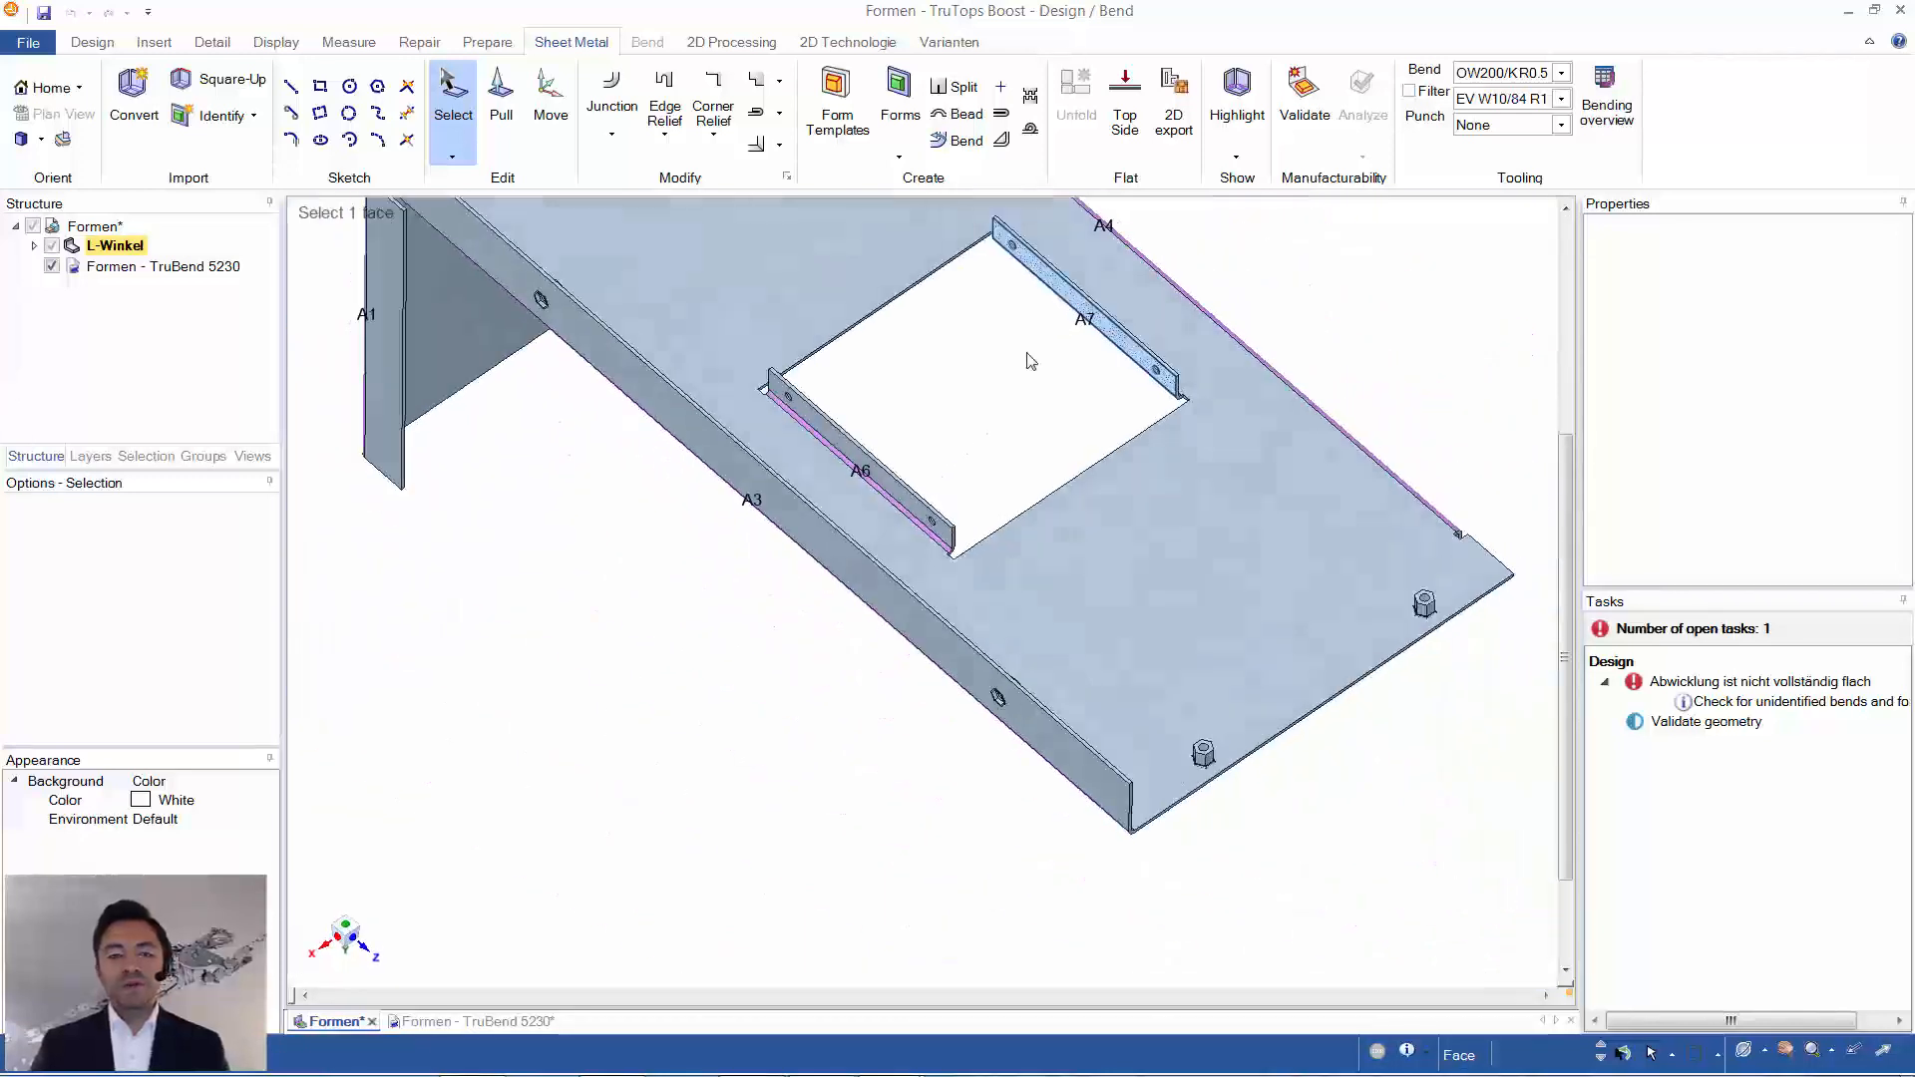
click(207, 122)
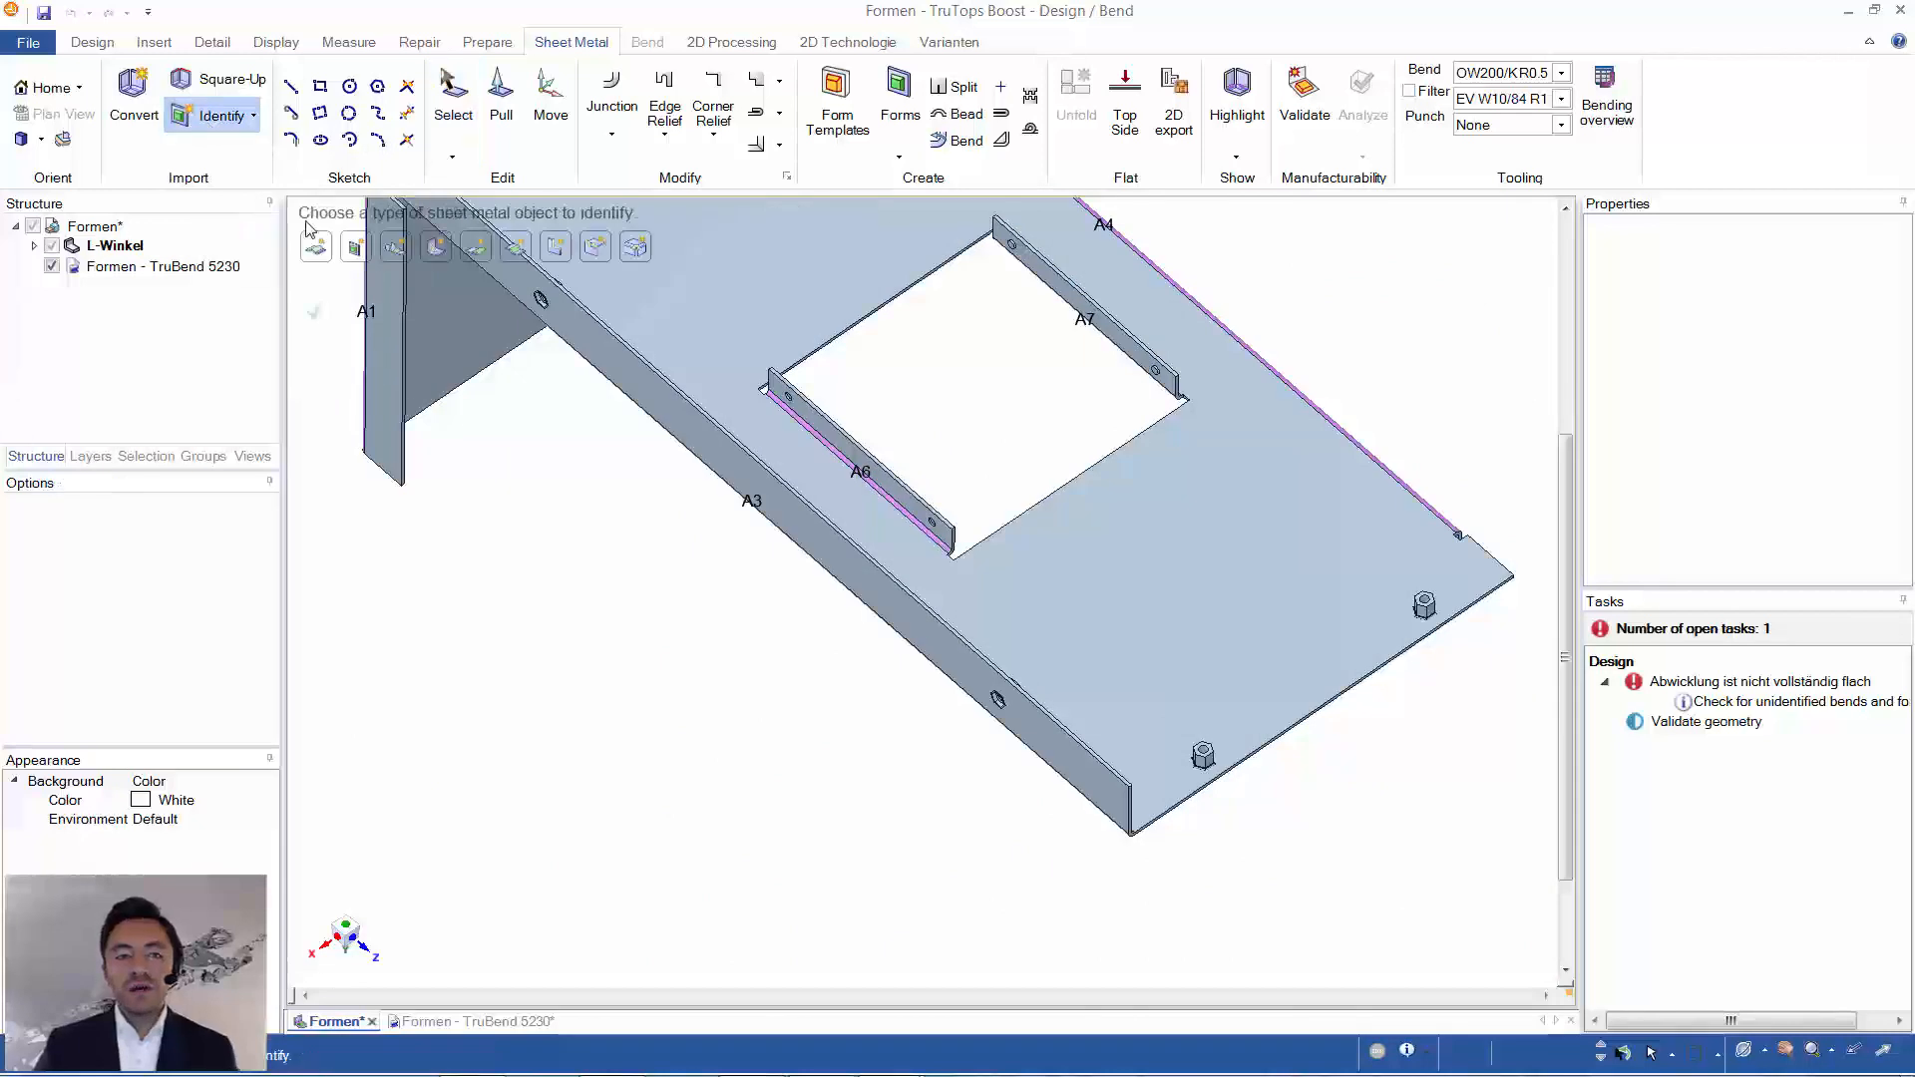
click(359, 251)
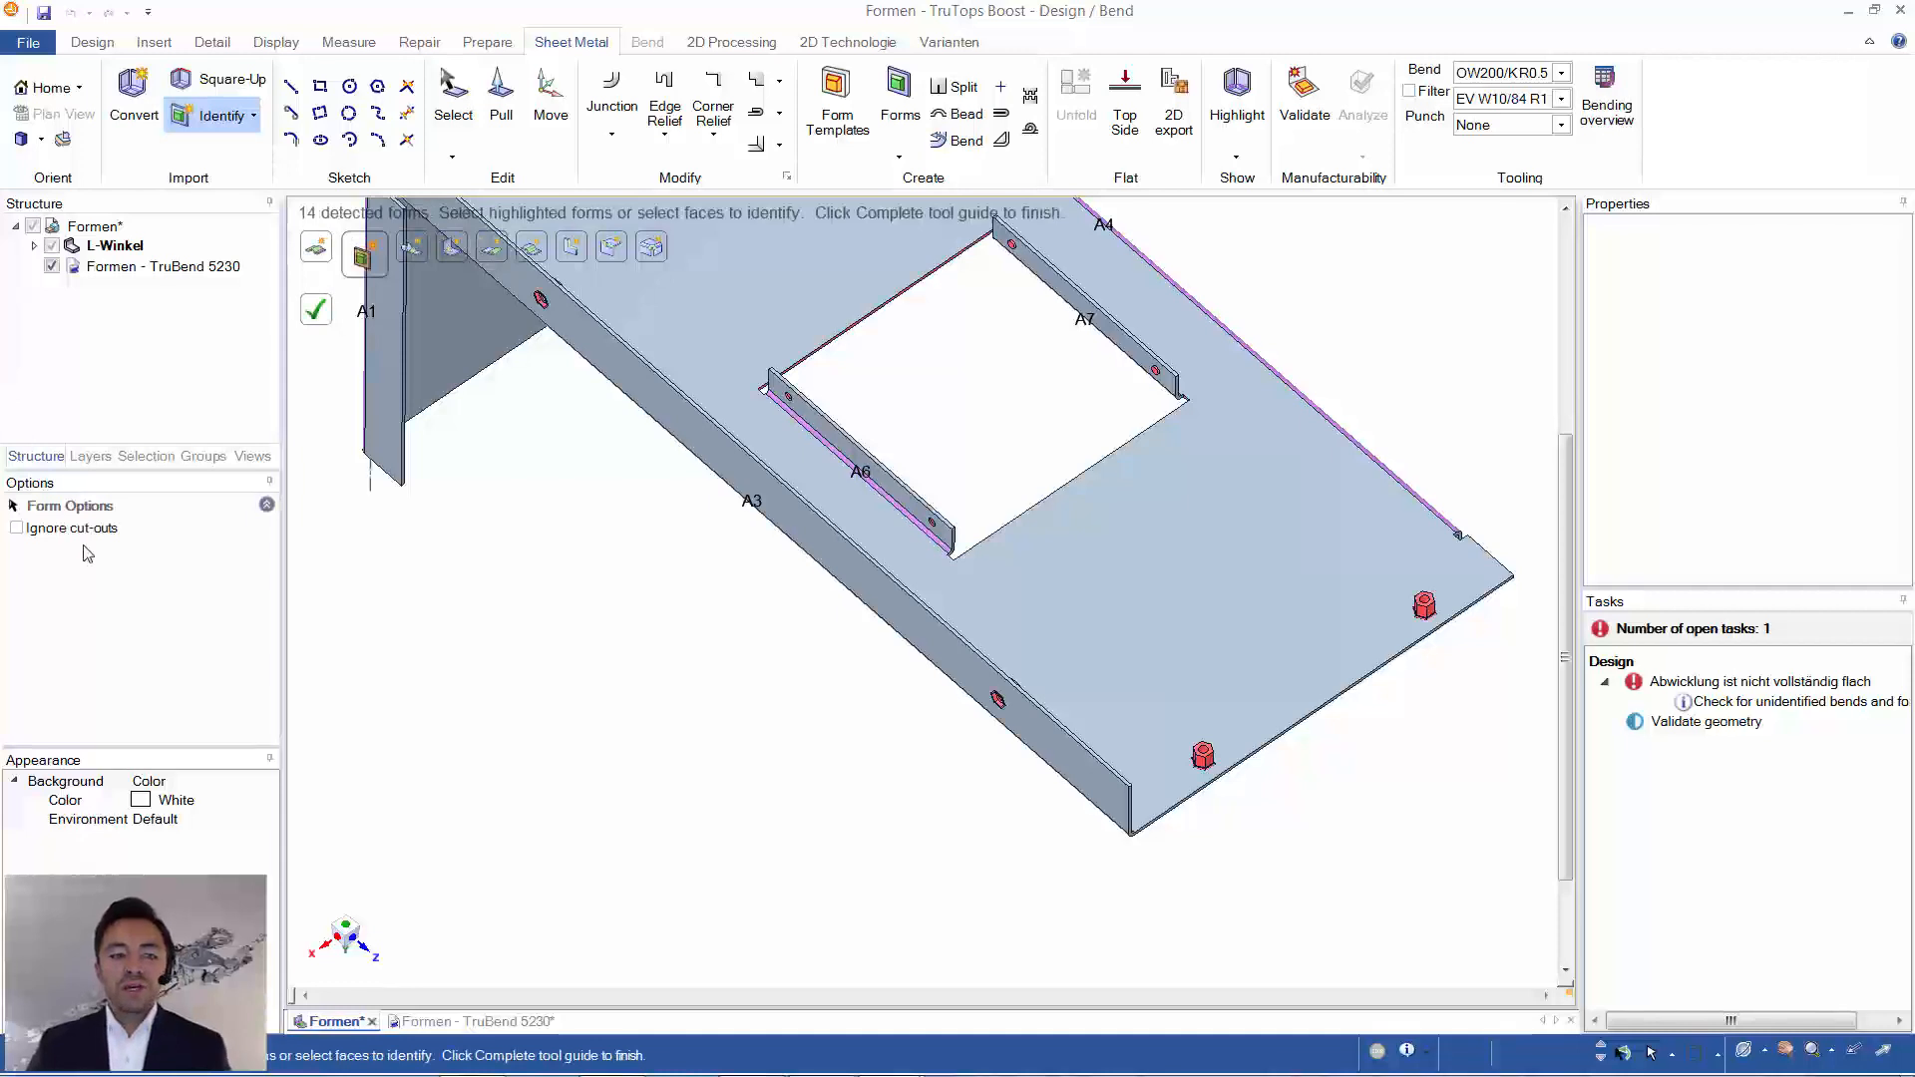
click(16, 528)
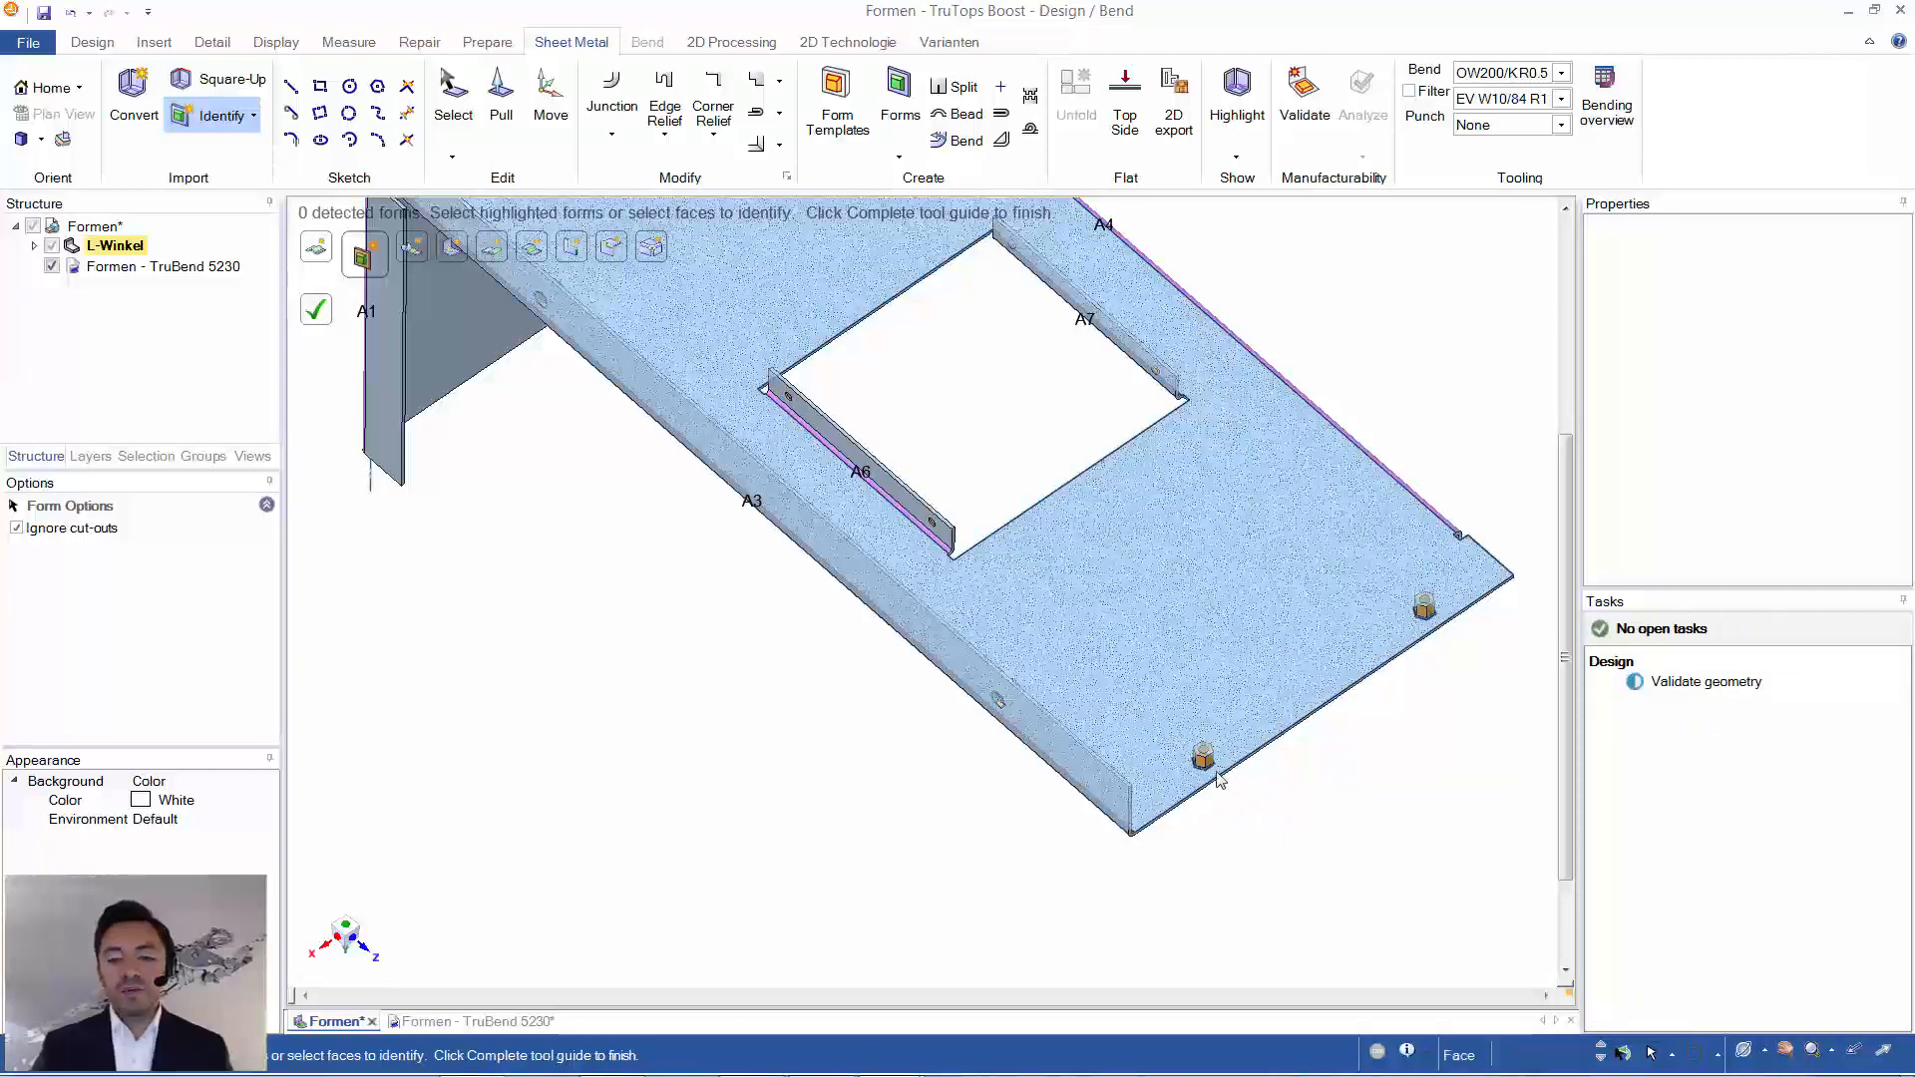
- Identify the round form on the inner flange at bend A7, validate the geometry and finish identifying
middle_drag(1212, 770, 1128, 710)
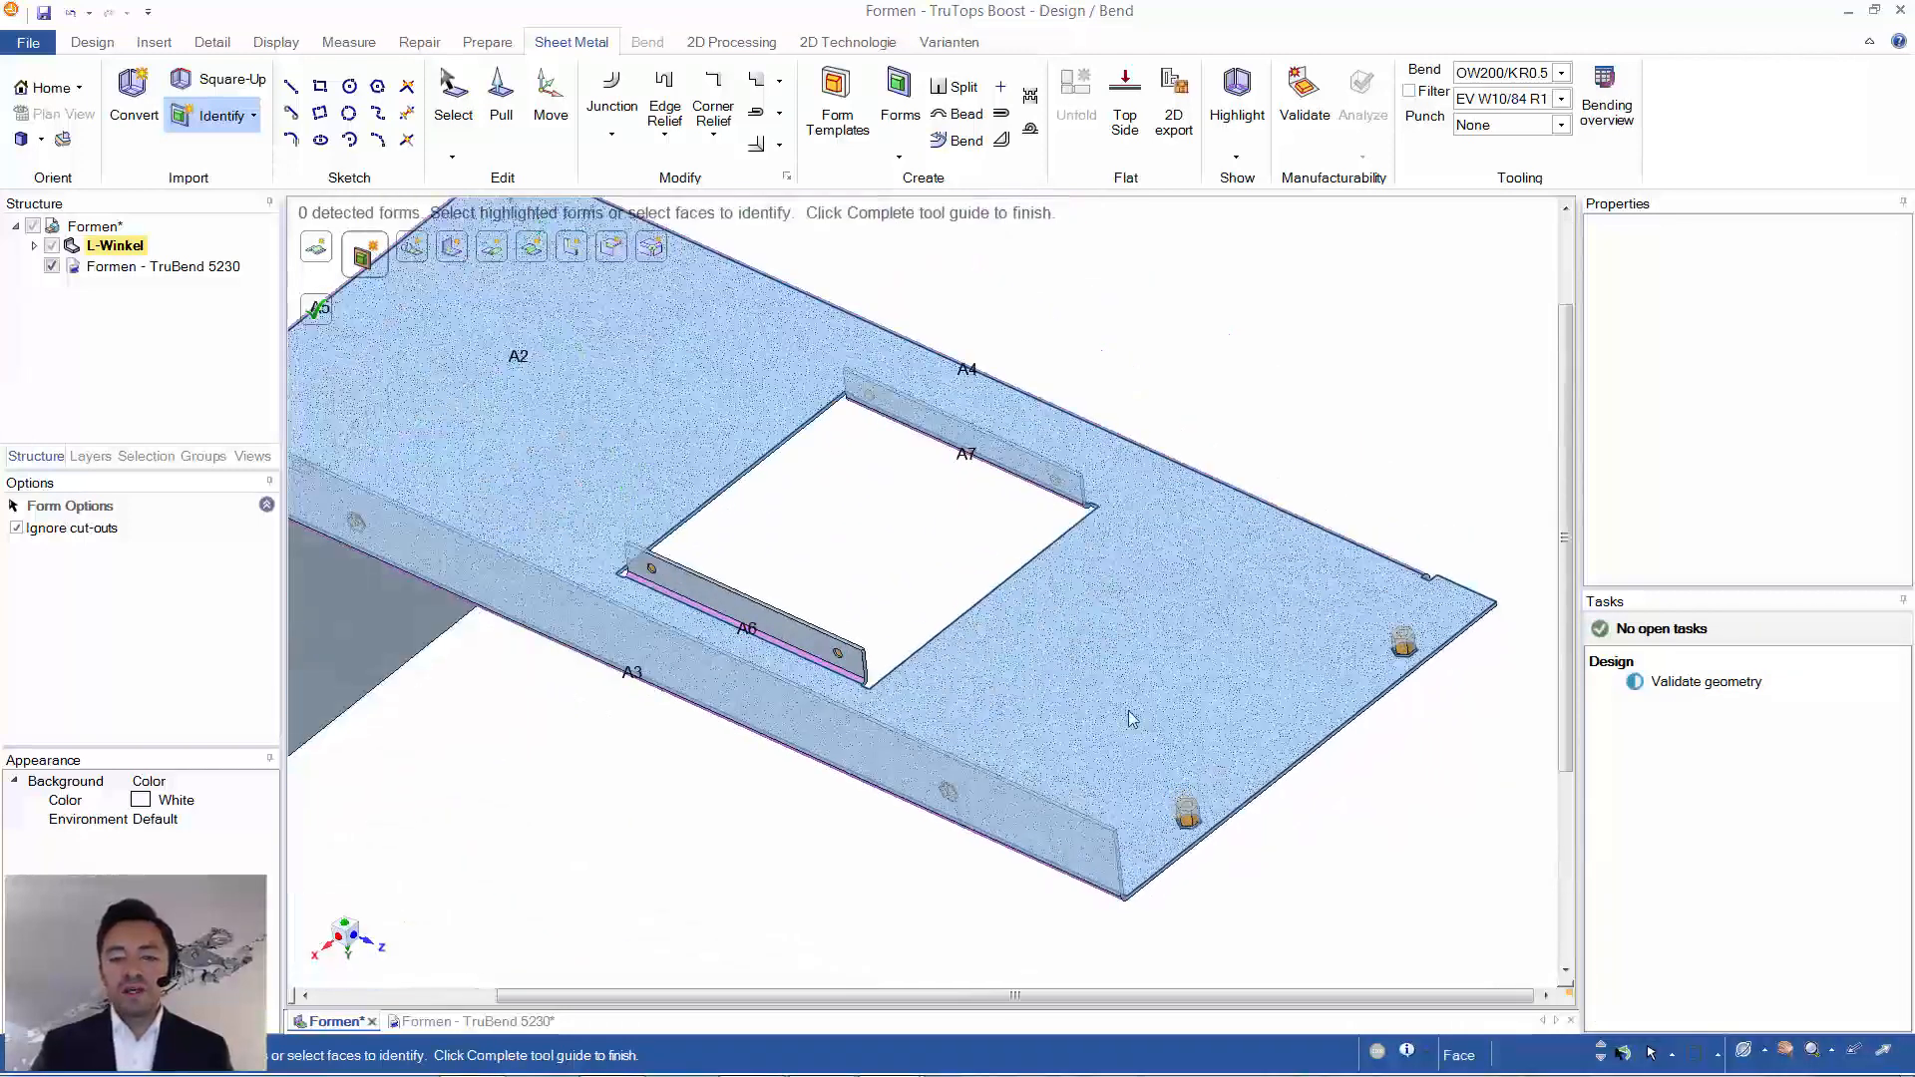
scroll(1012, 409, up, 6)
scroll(1013, 410, up, 1)
middle_drag(1012, 410, 1047, 469)
middle_drag(1154, 923, 1068, 763)
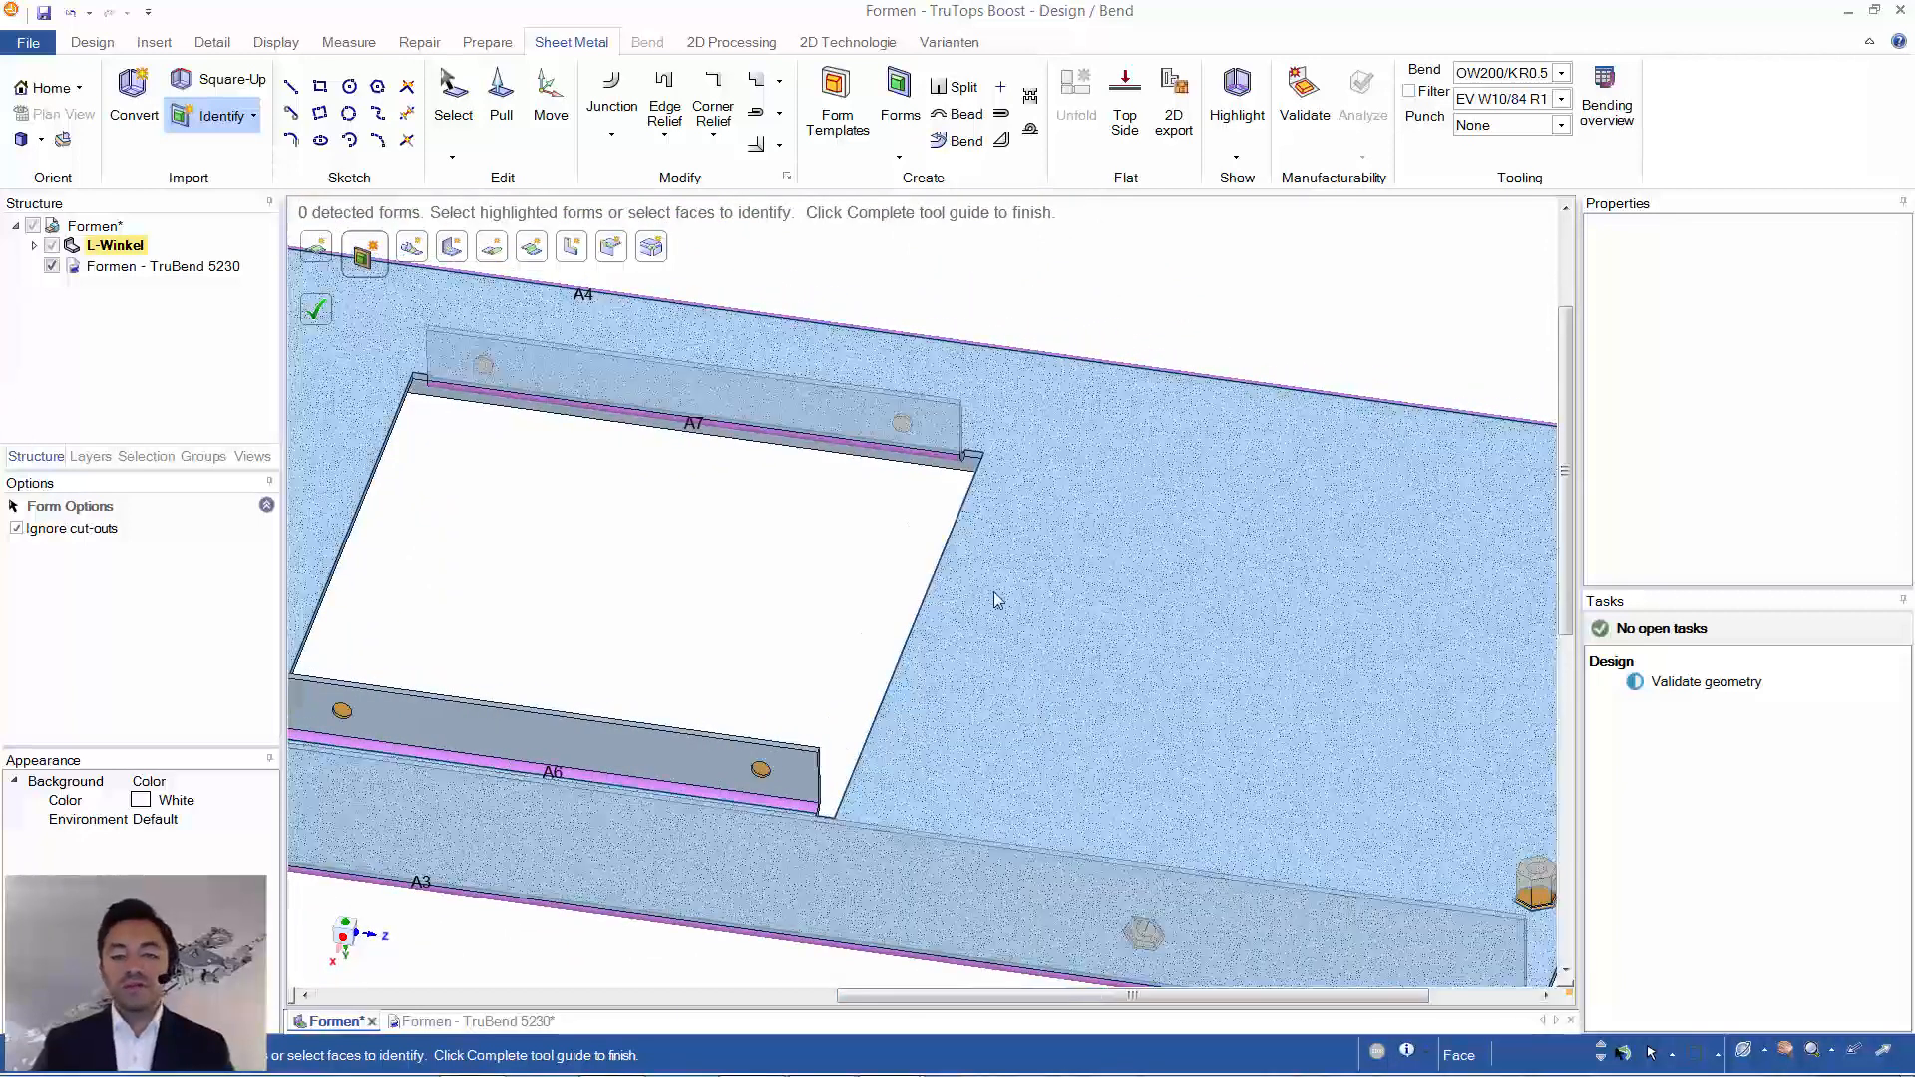
click(902, 427)
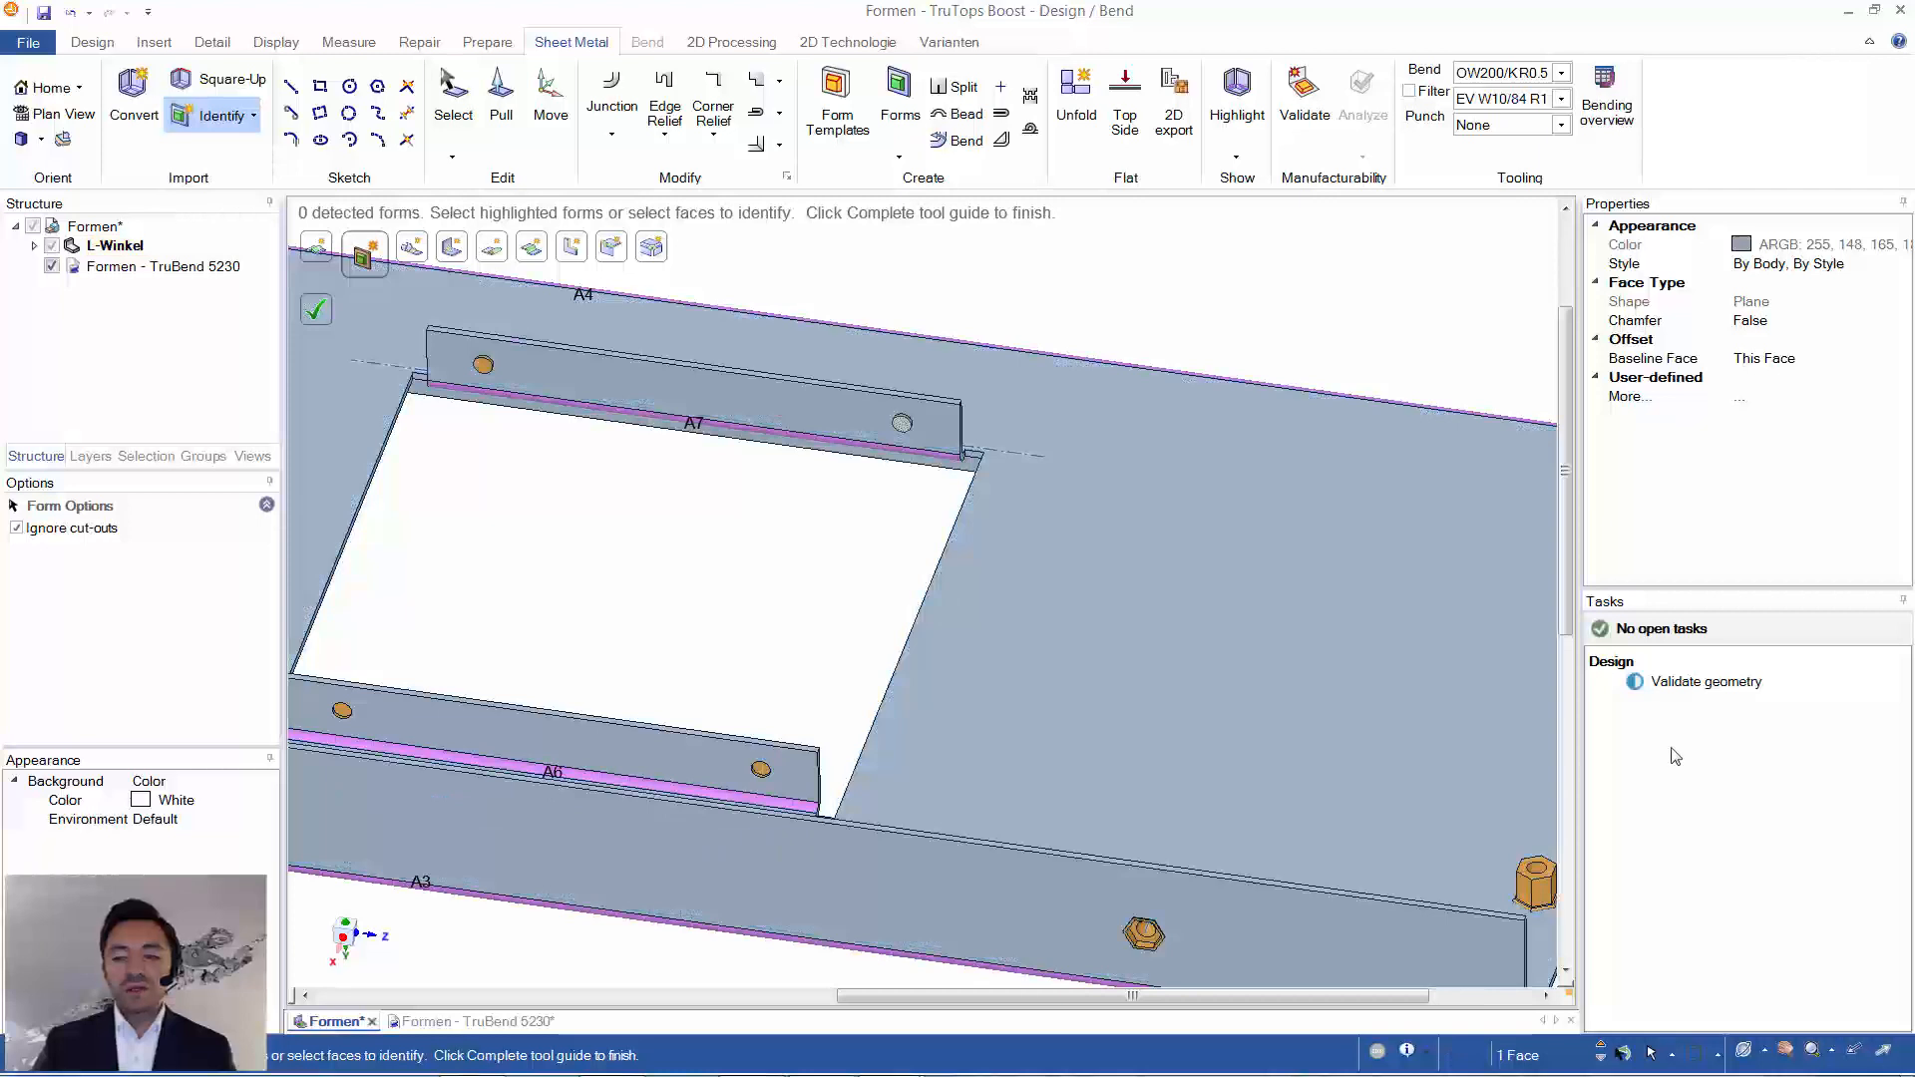
click(1680, 688)
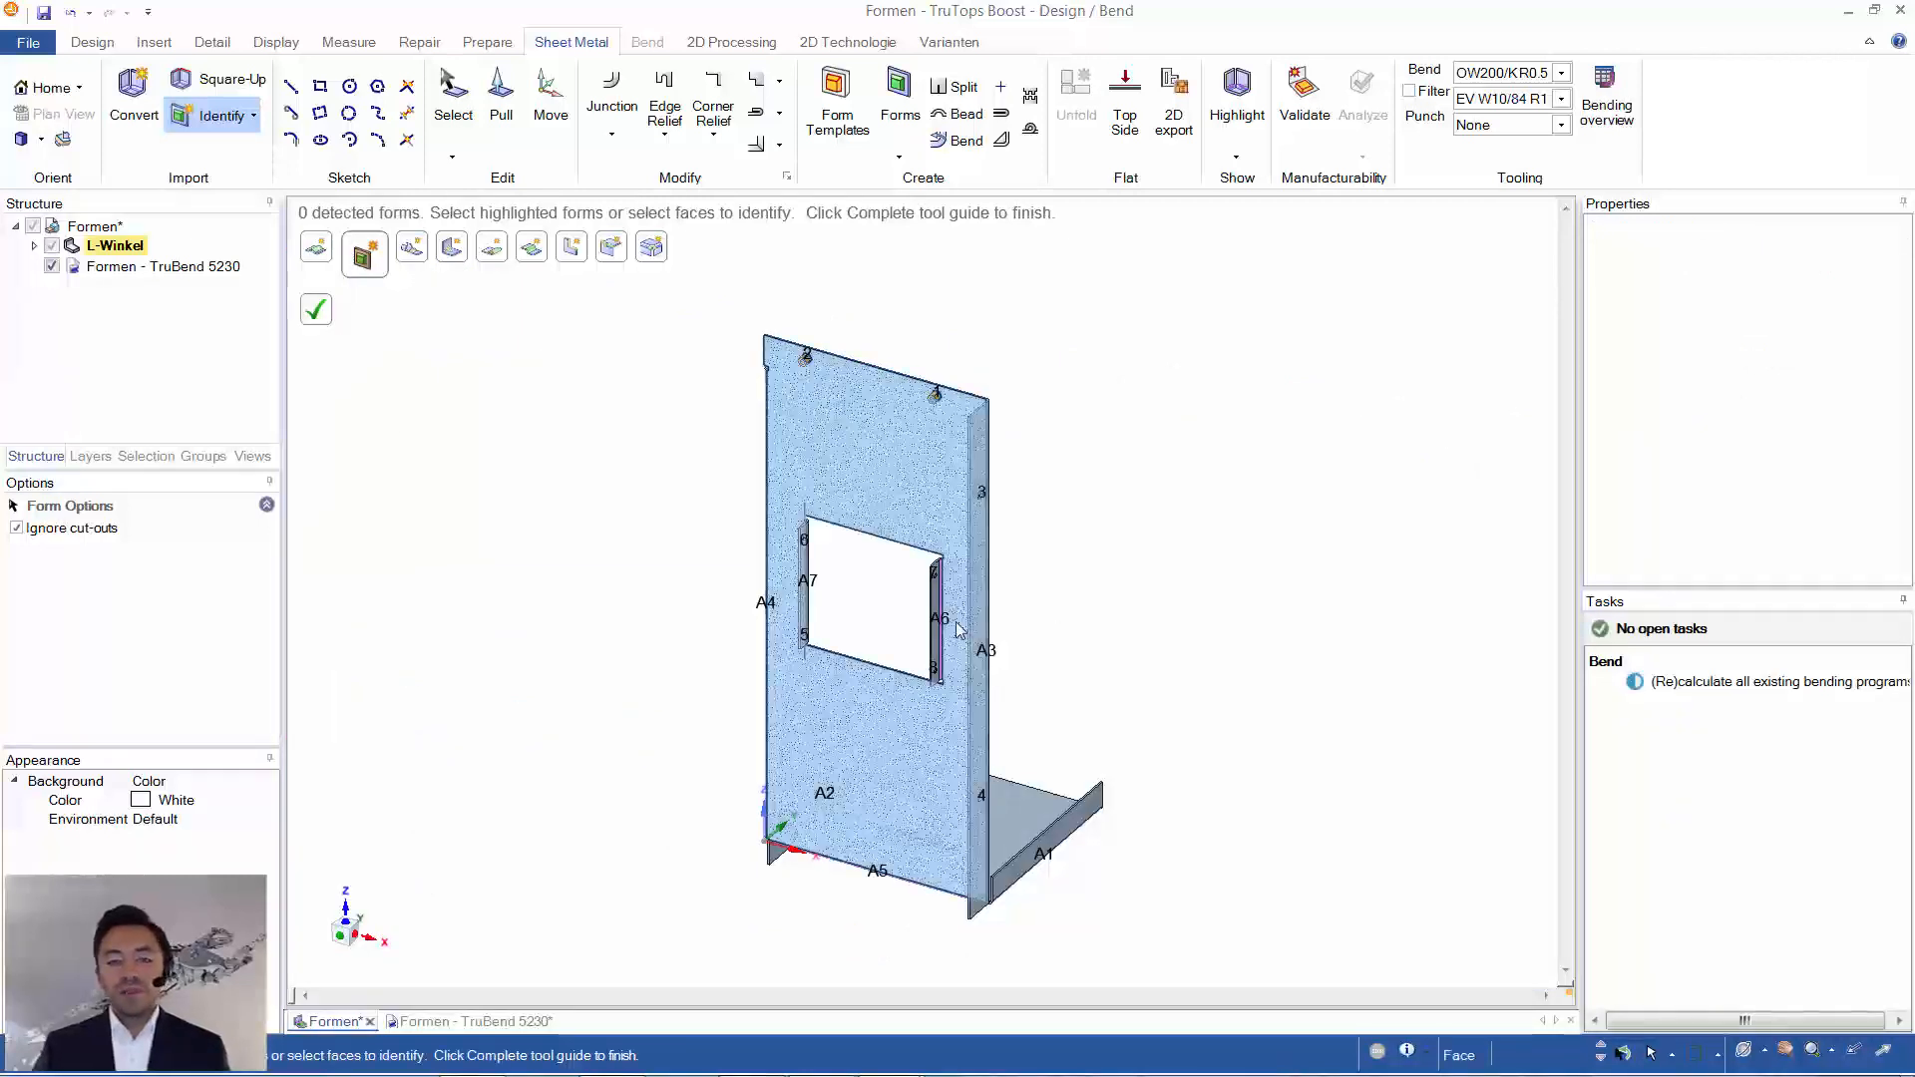
key(Escape)
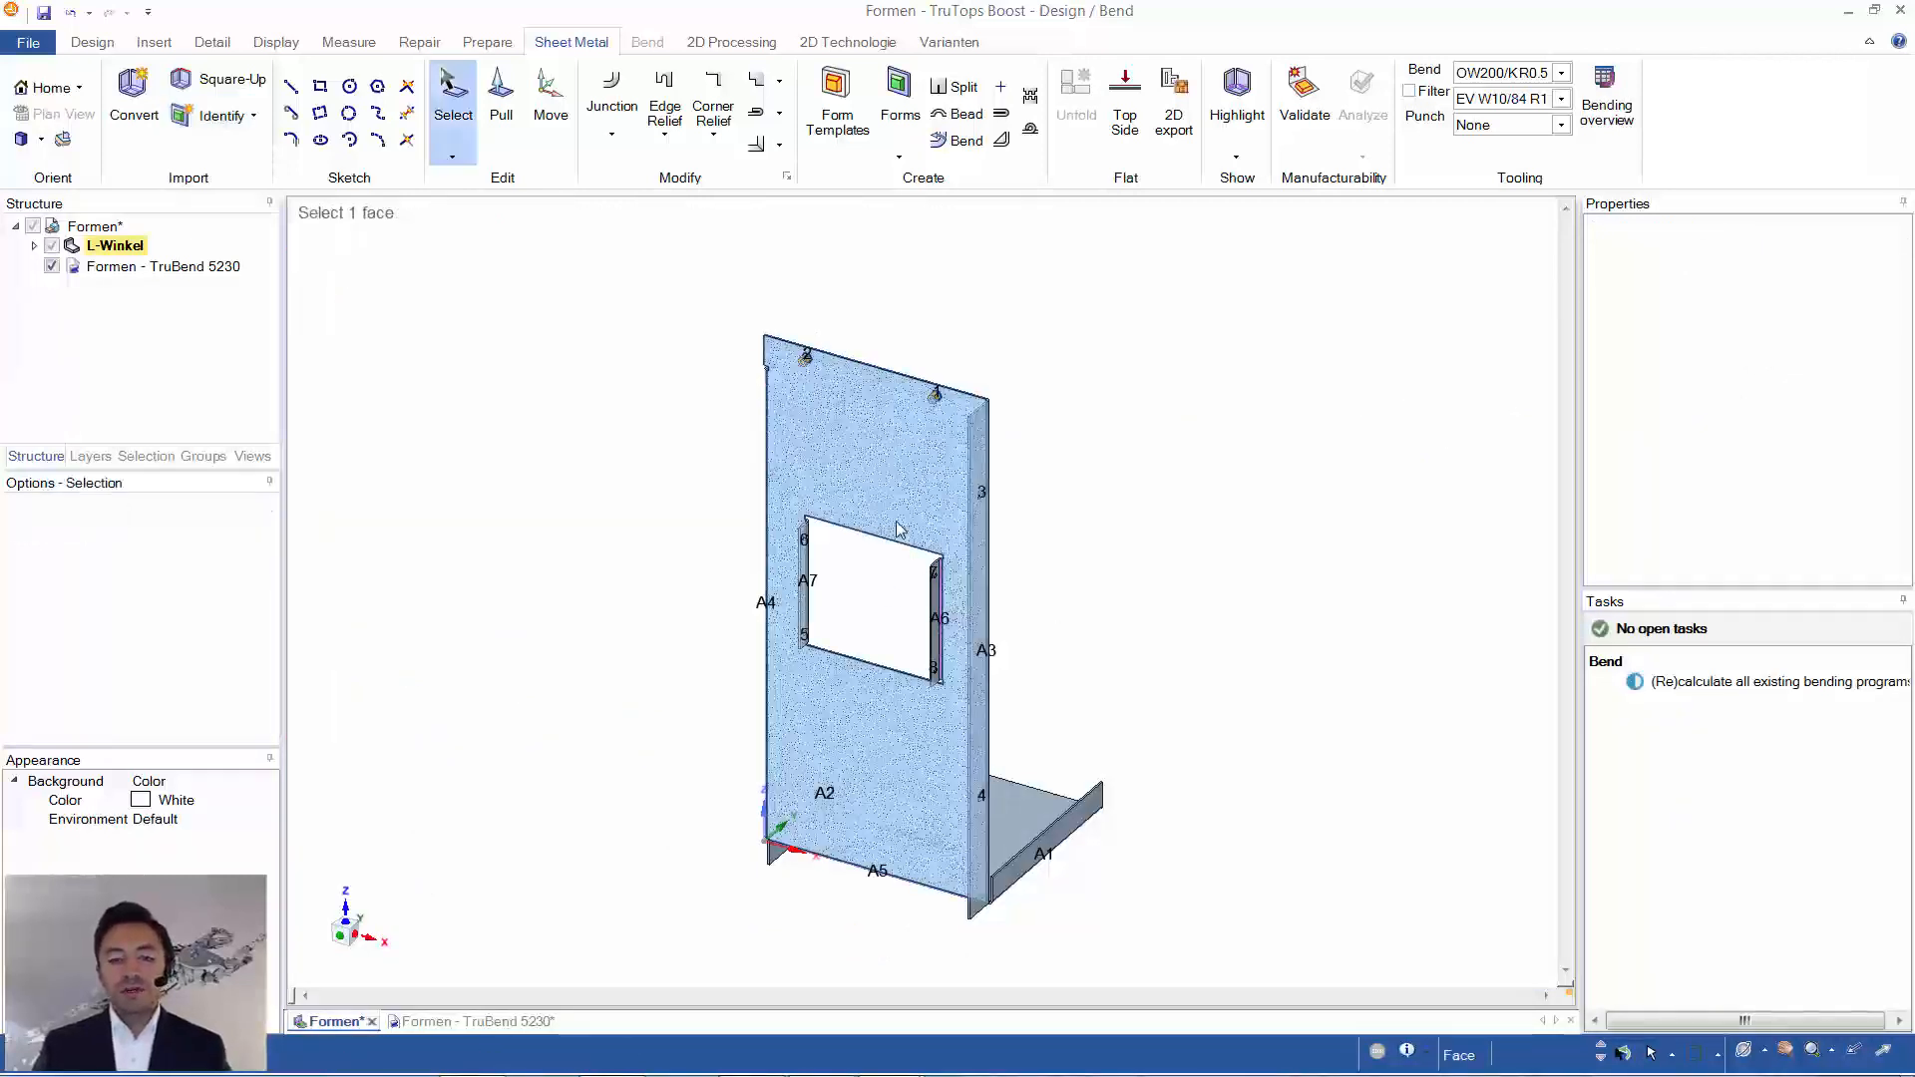
- Select round form 7 on the inner flange at bend A6 together with all identical forms
scroll(917, 574, up, 5)
scroll(1030, 608, up, 6)
mouse_move(936, 656)
middle_down()
mouse_move(1214, 667)
mouse_move(1092, 554)
middle_up()
click(1097, 541)
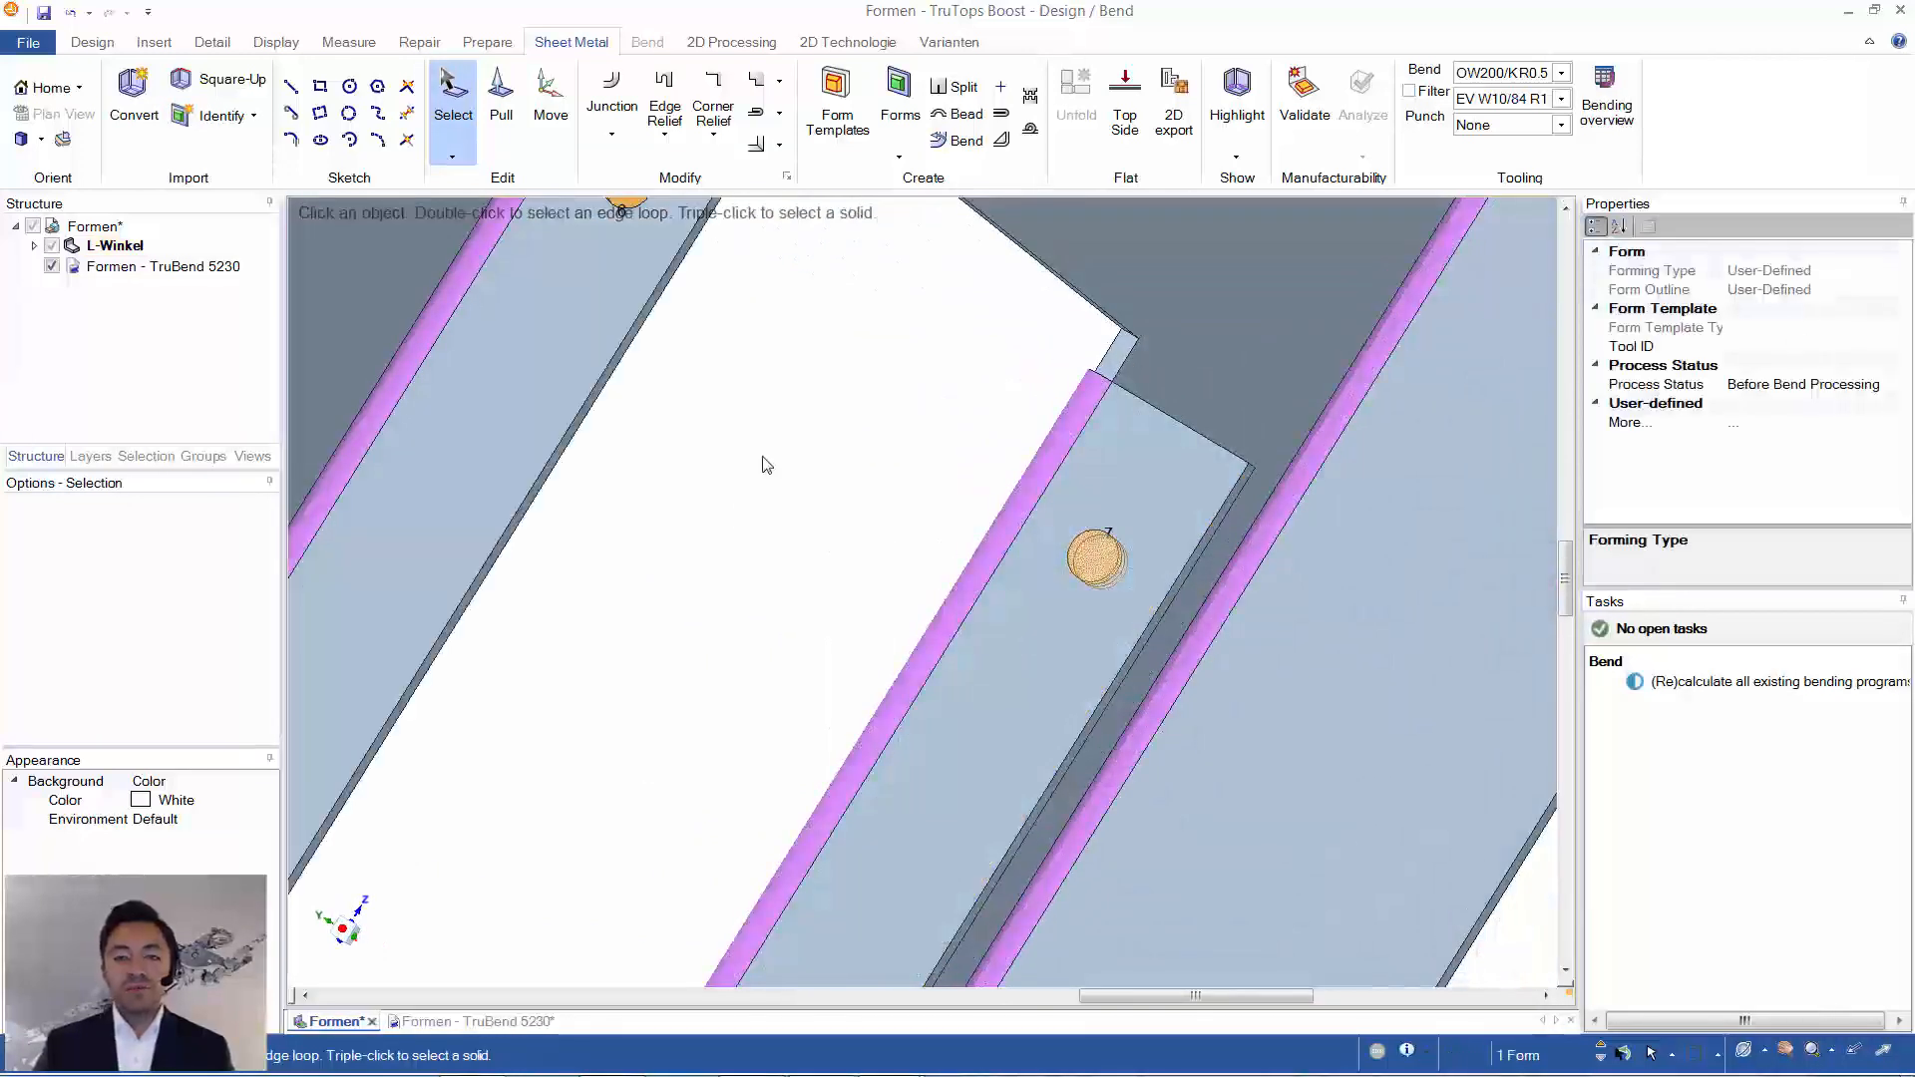
click(145, 456)
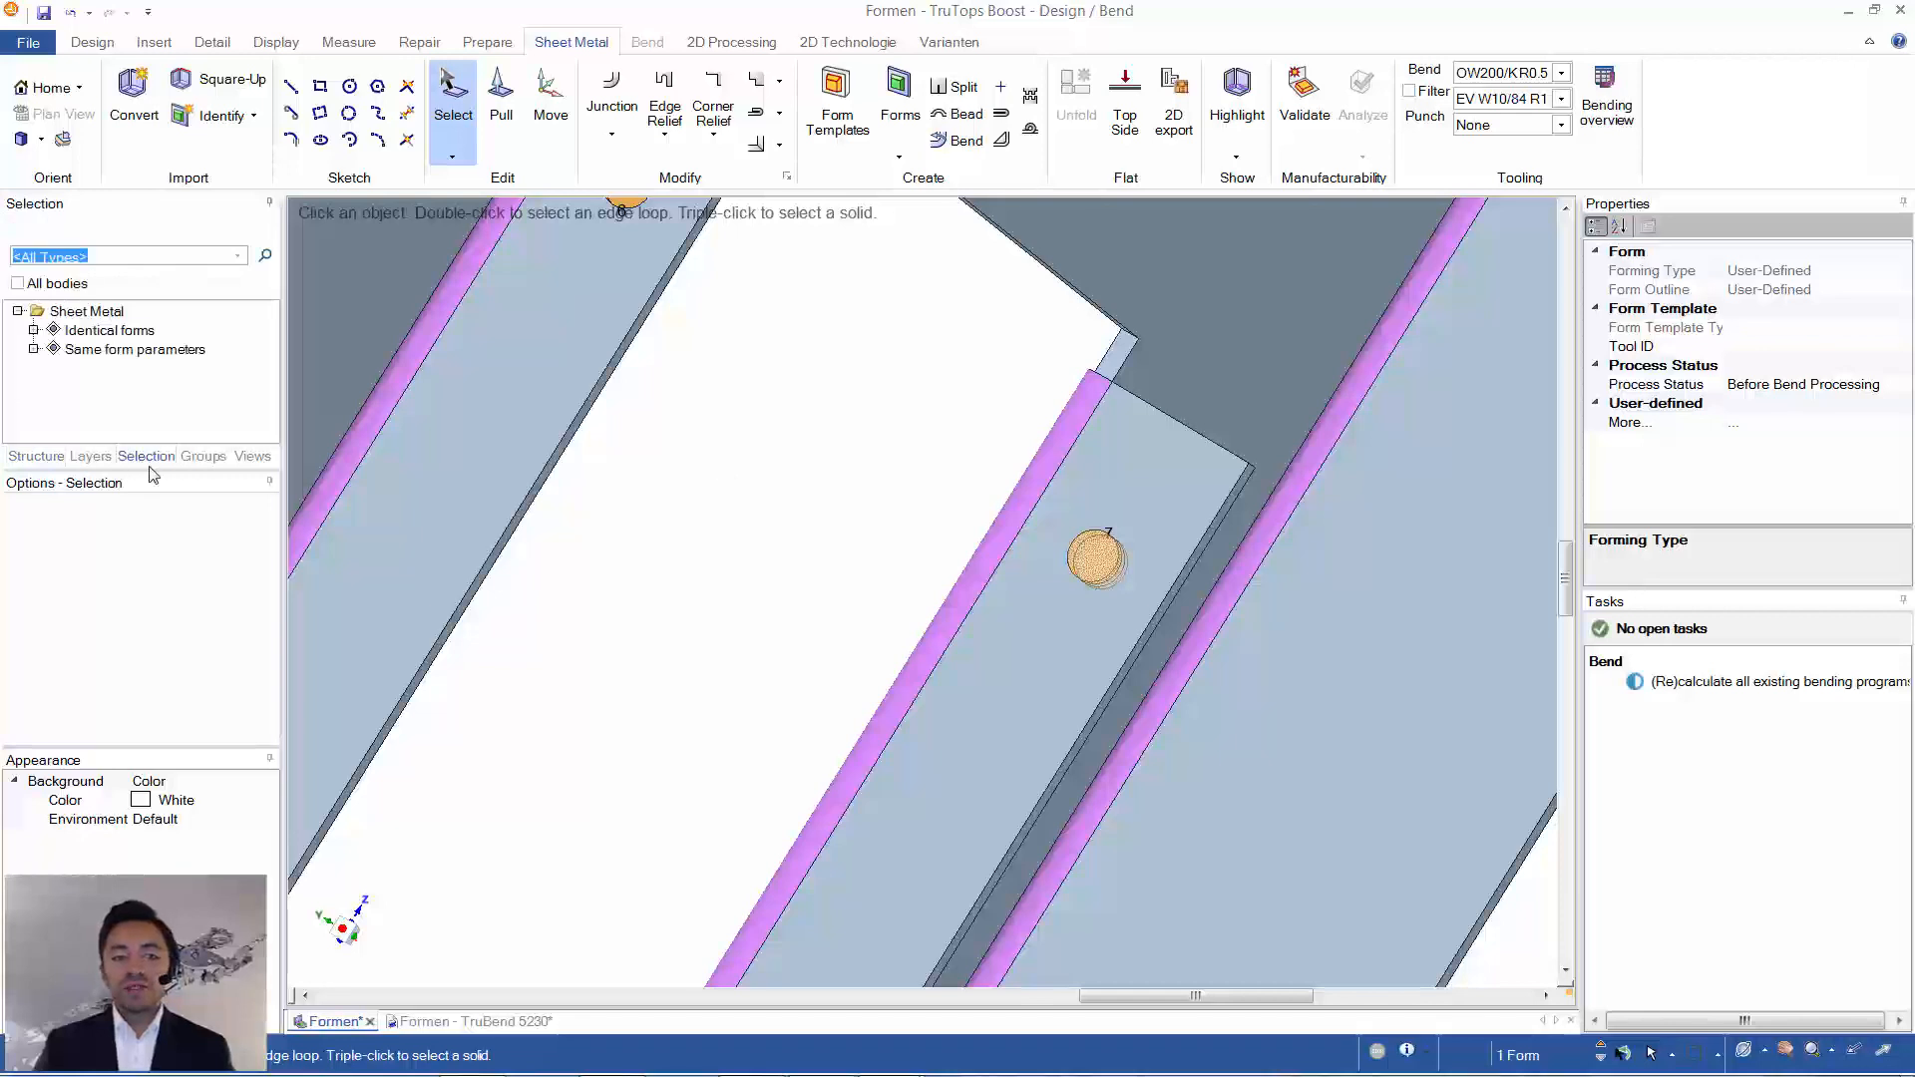
click(105, 330)
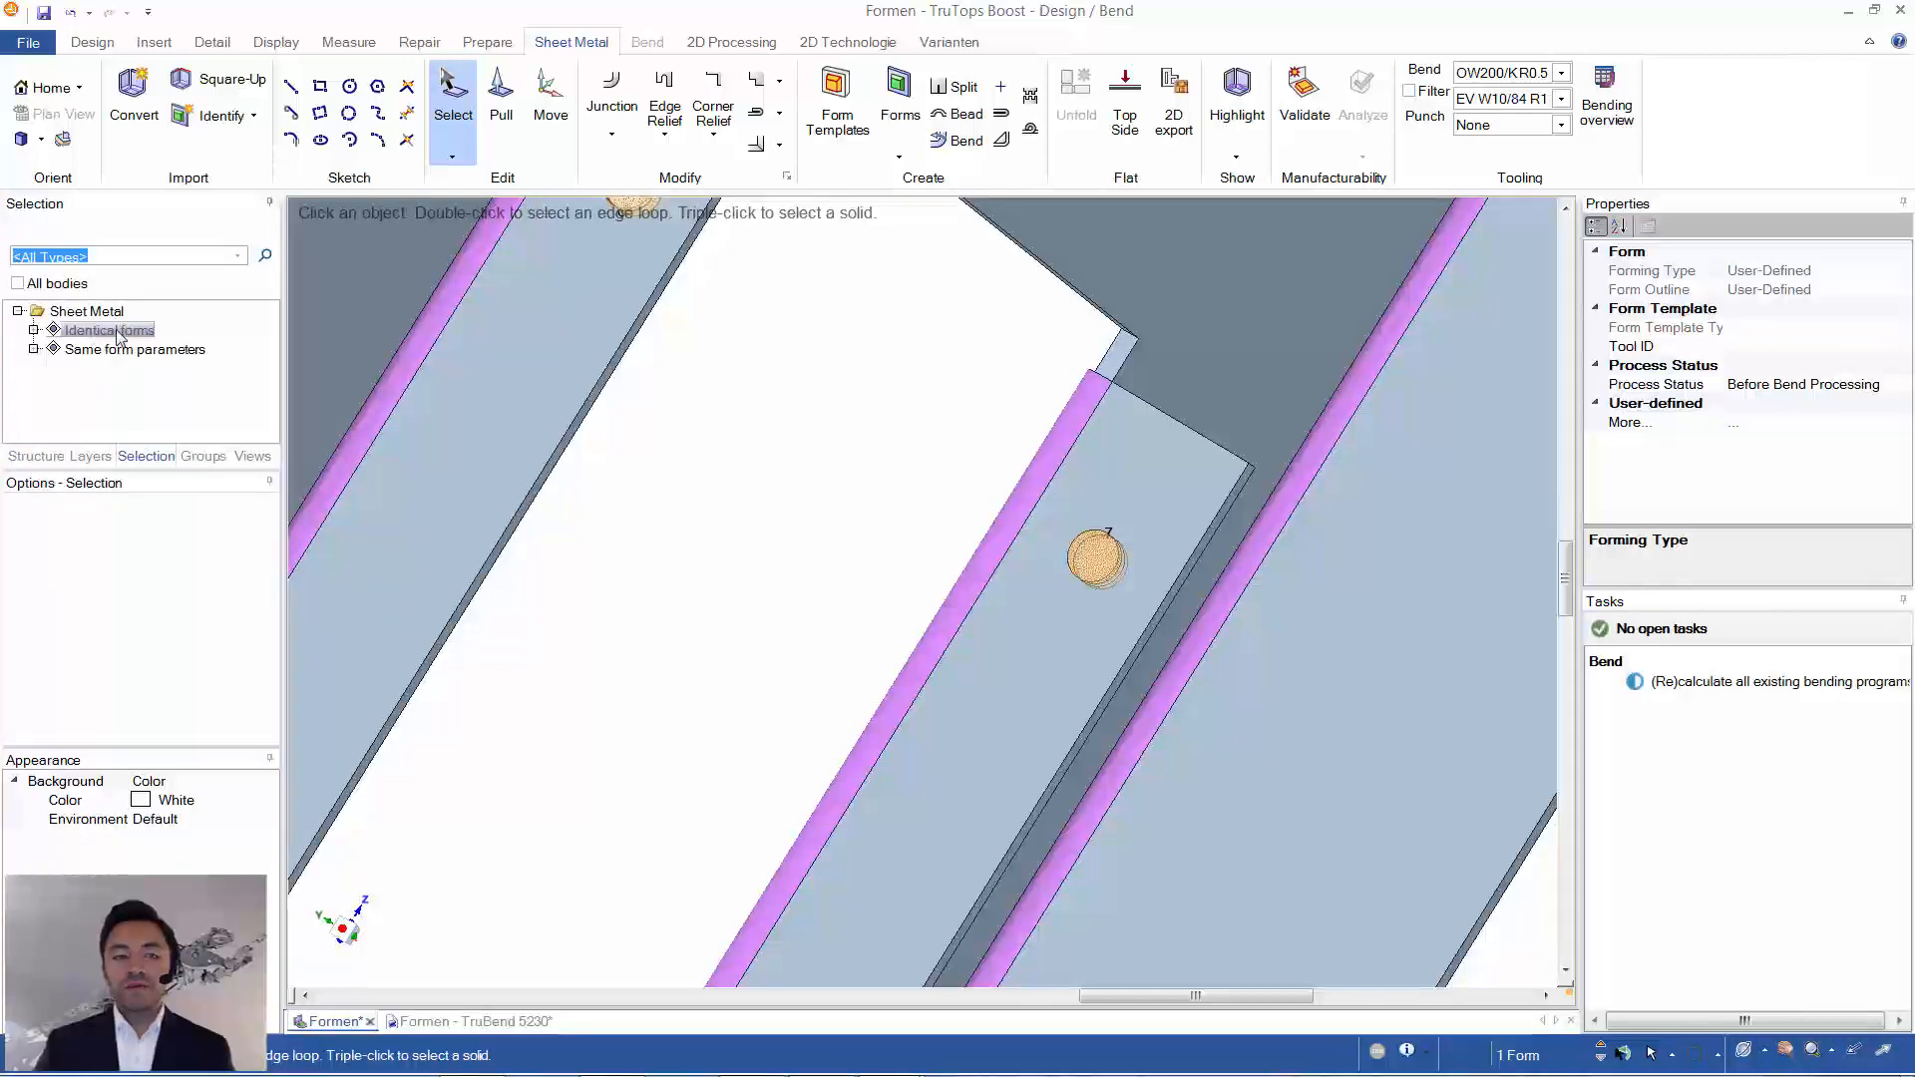
scroll(931, 469, down, 2)
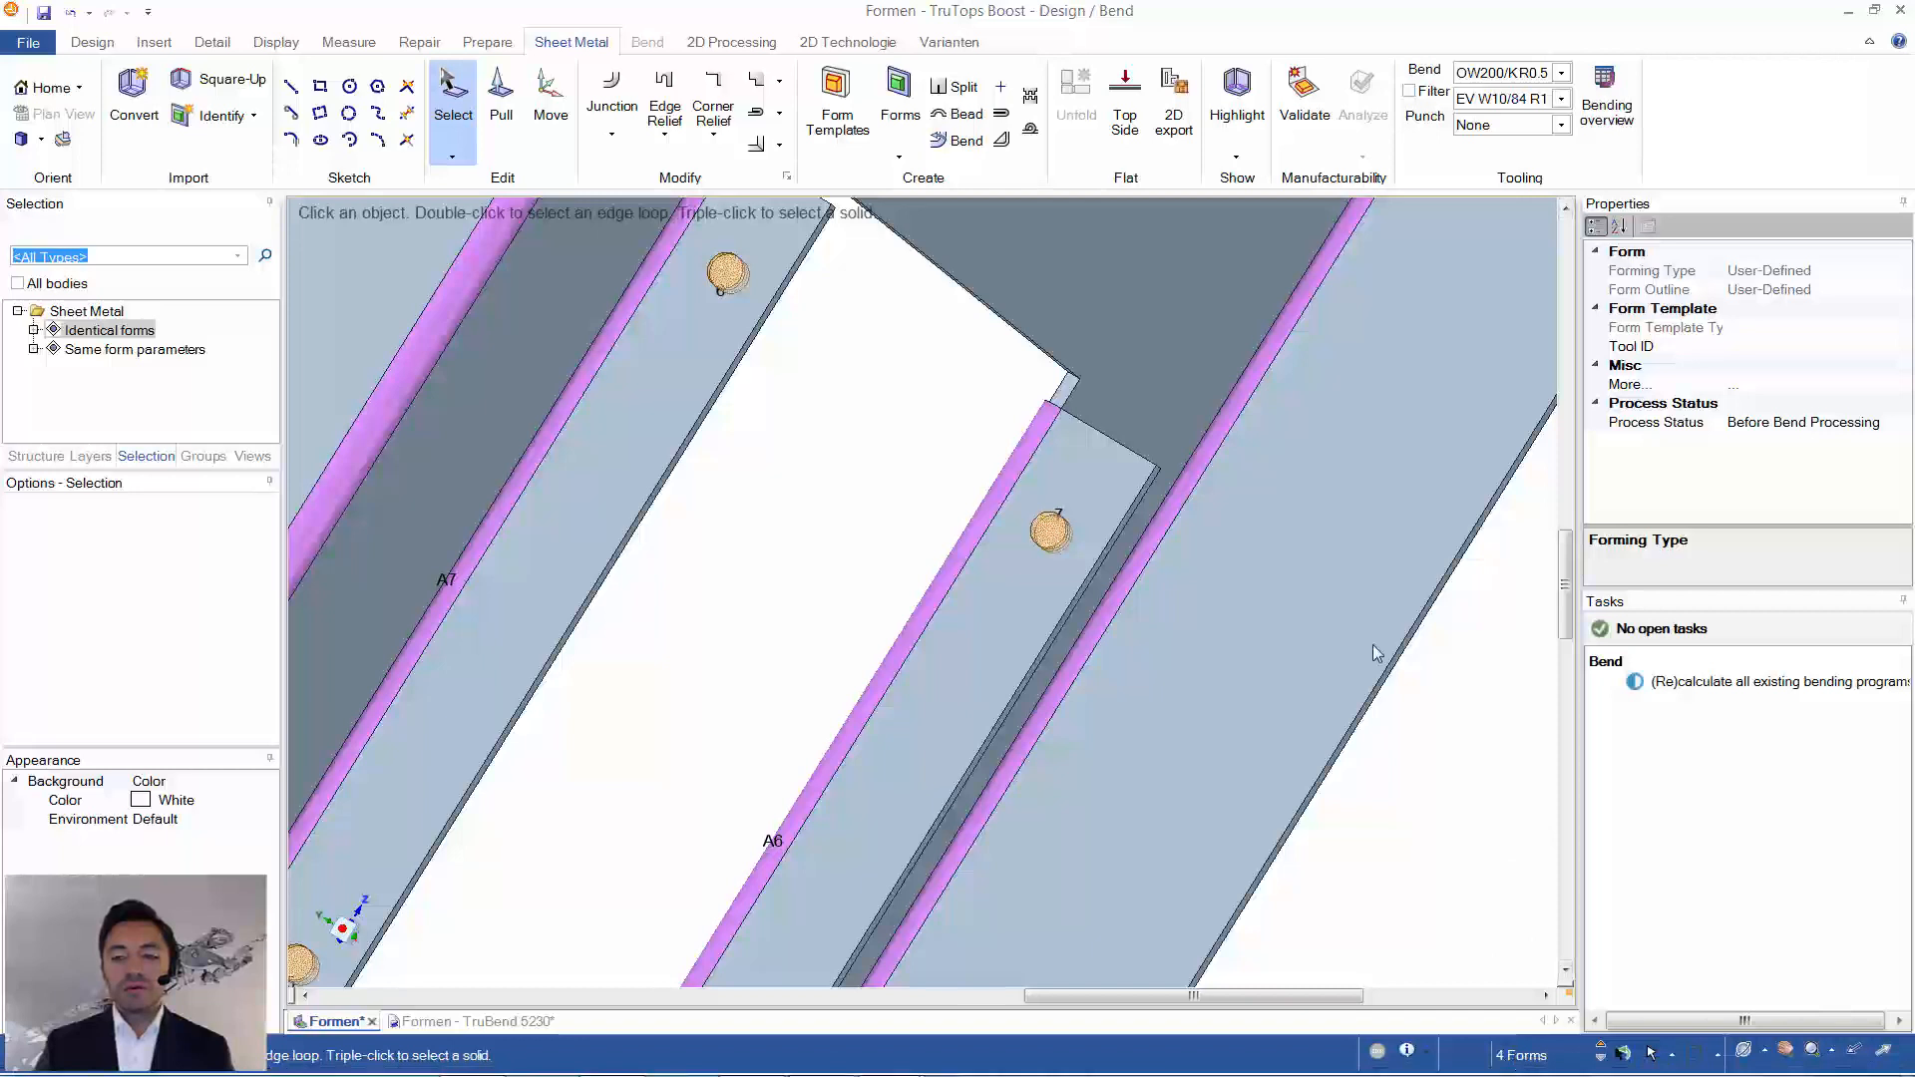
- Set the Tool ID of the selected round forms to 13050050 and clear the selection
click(1780, 346)
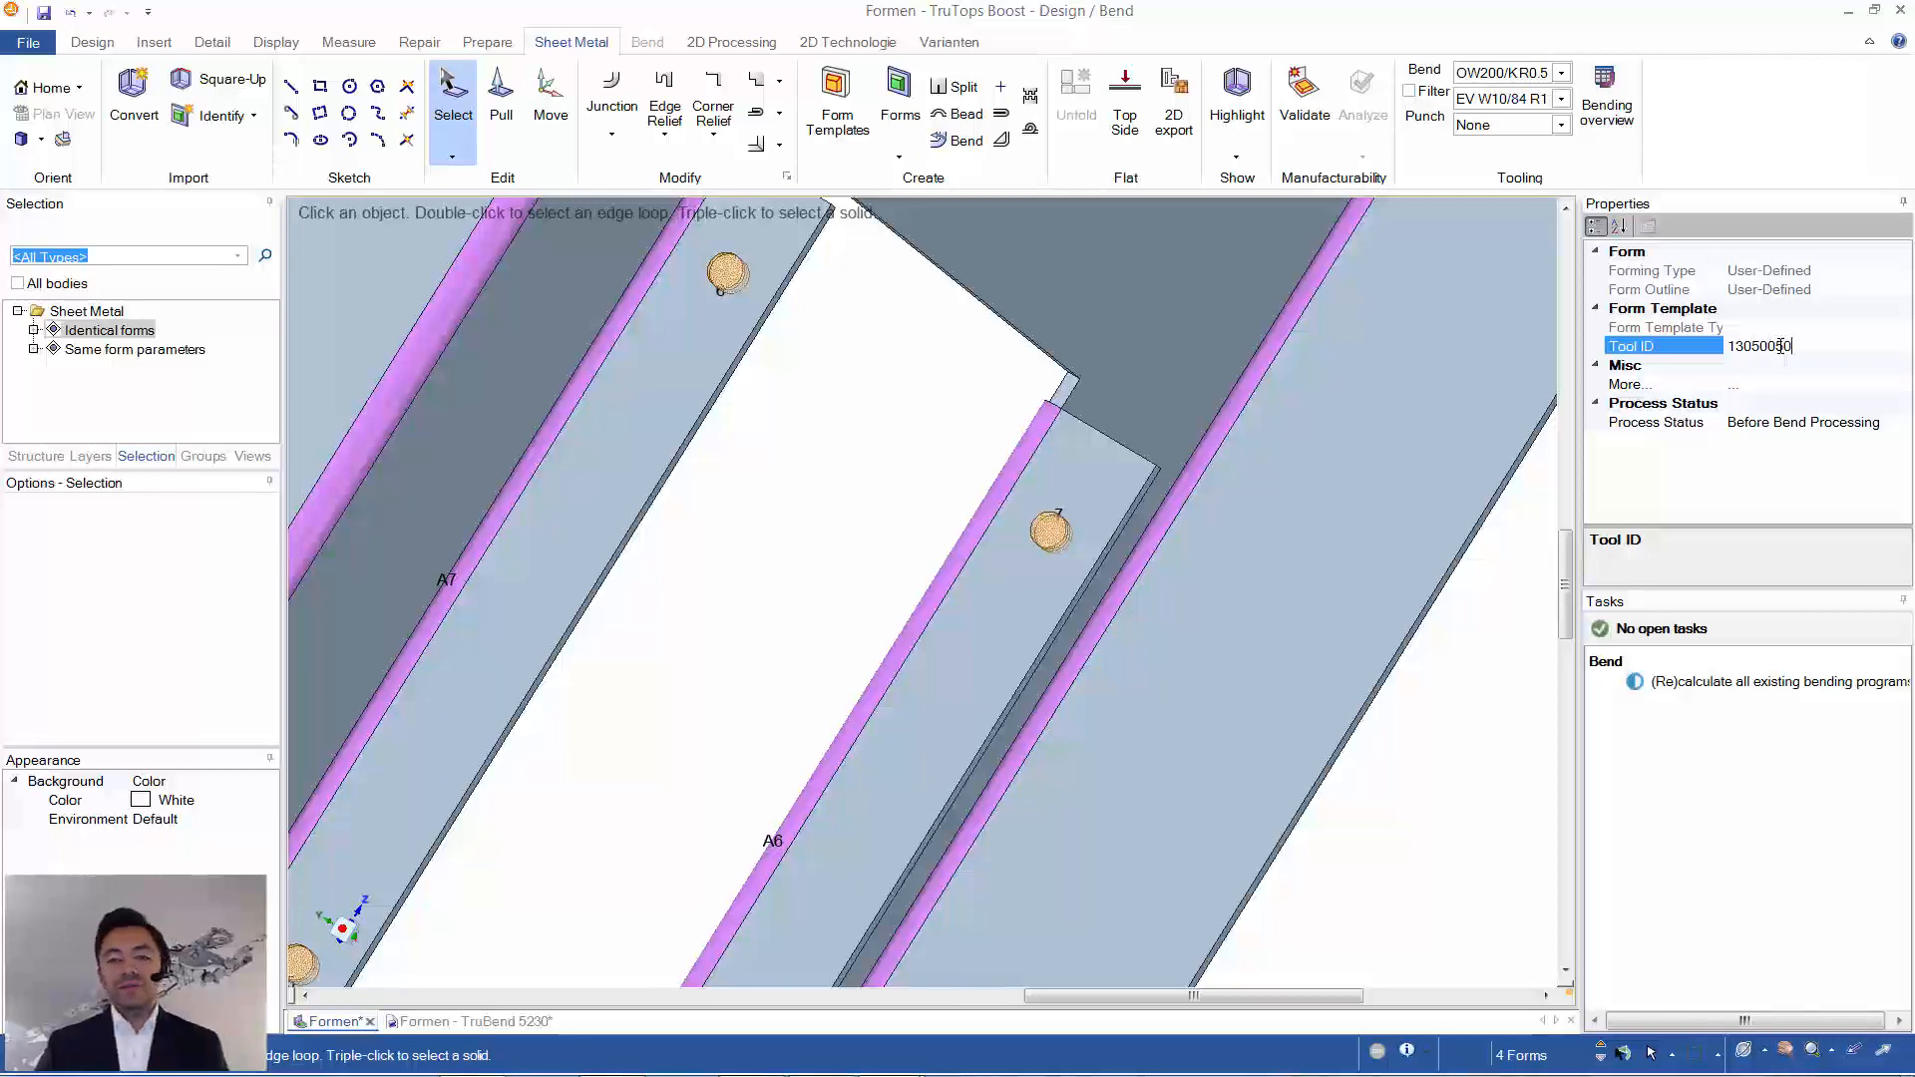
click(1210, 145)
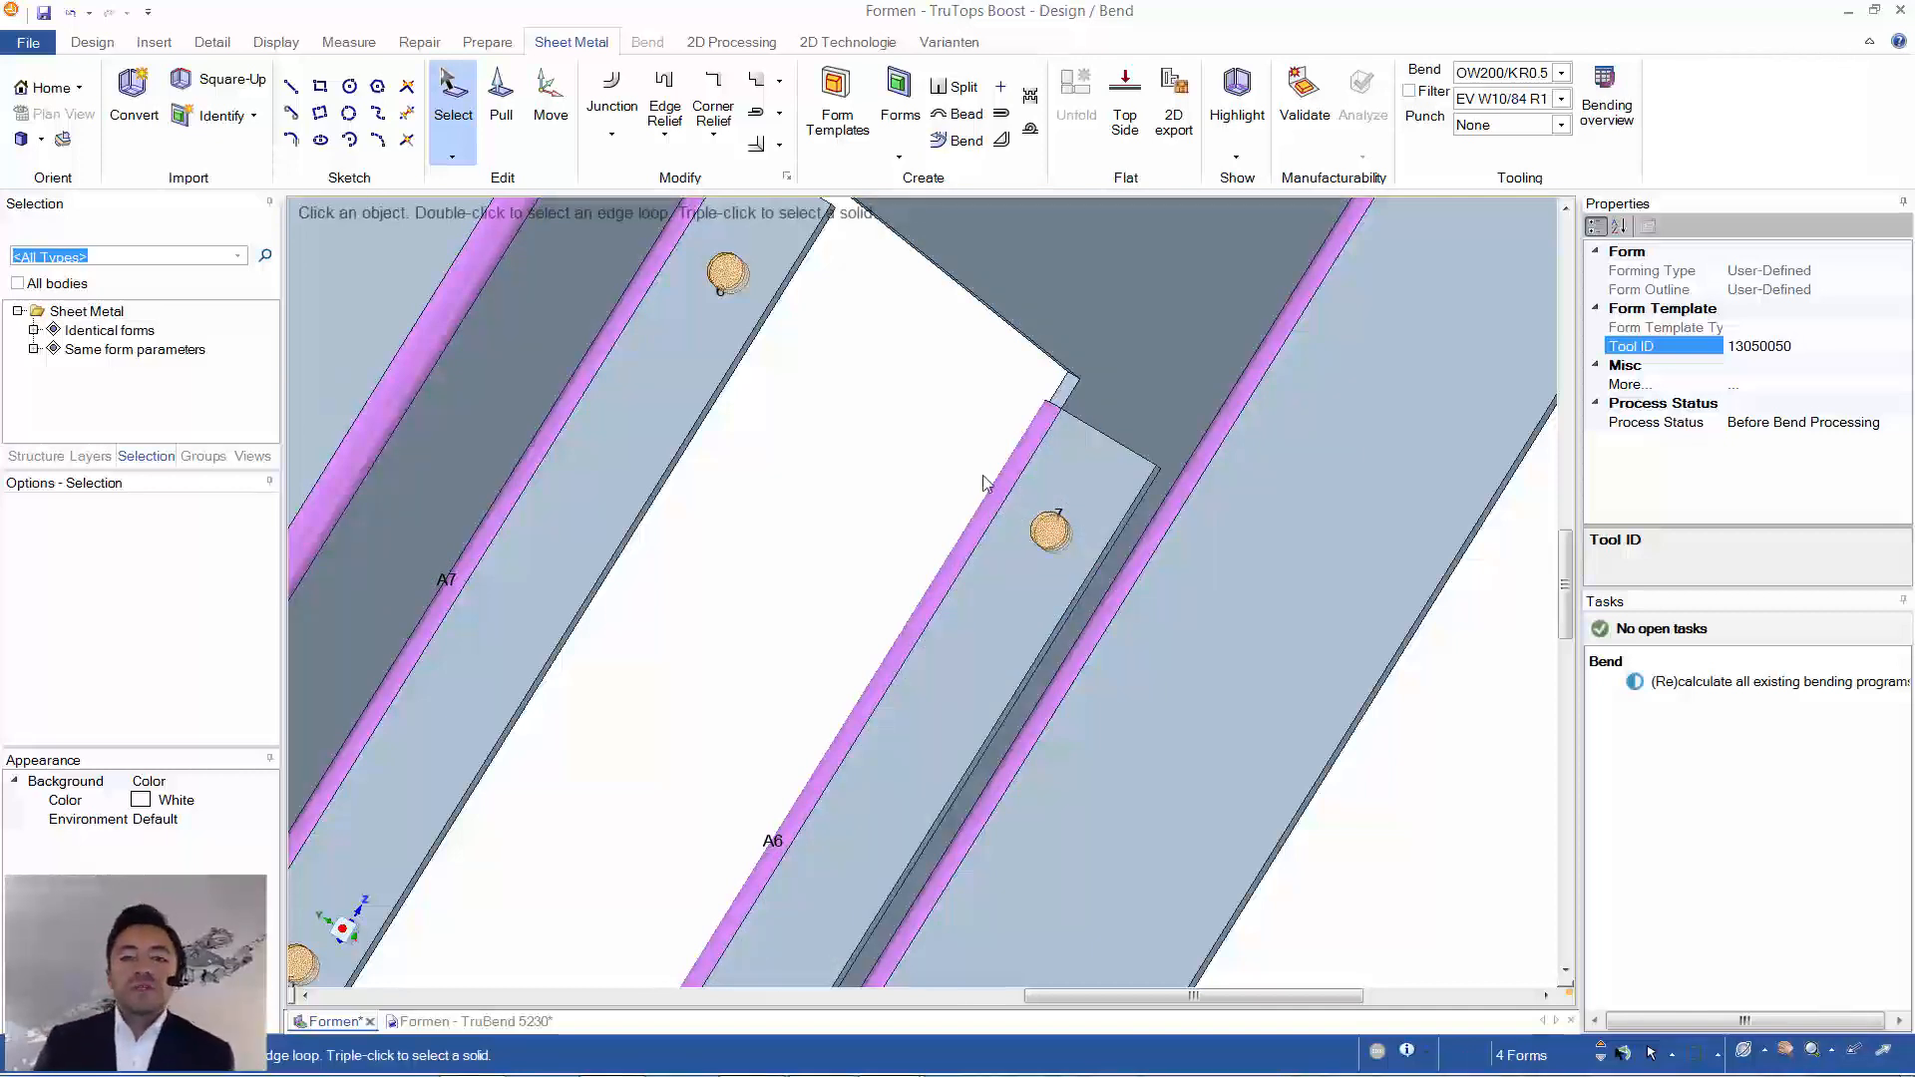
click(902, 439)
- Measure the hole diameter of hexagonal nut form 3 on the outer flange and inspect the surrounding forms
scroll(907, 438, down, 3)
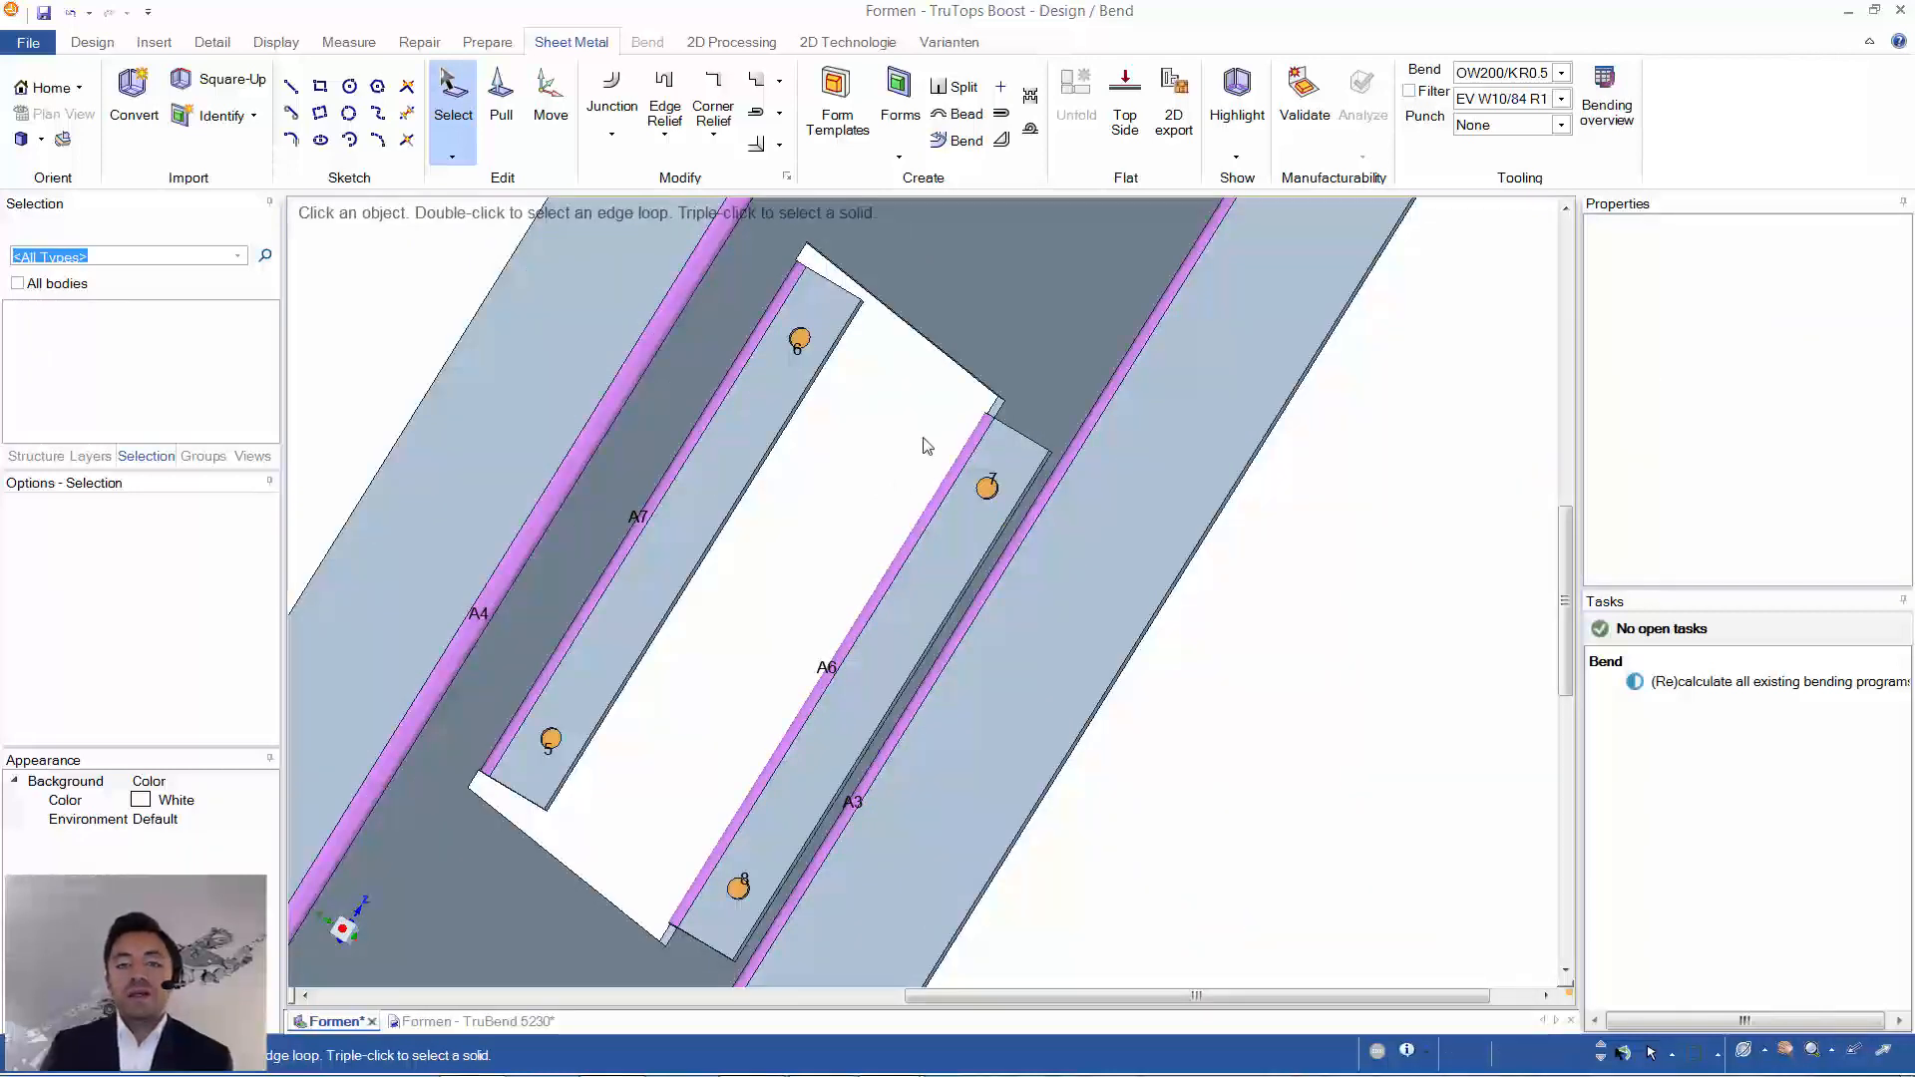
middle_drag(922, 436, 891, 491)
scroll(890, 492, down, 2)
scroll(893, 498, down, 3)
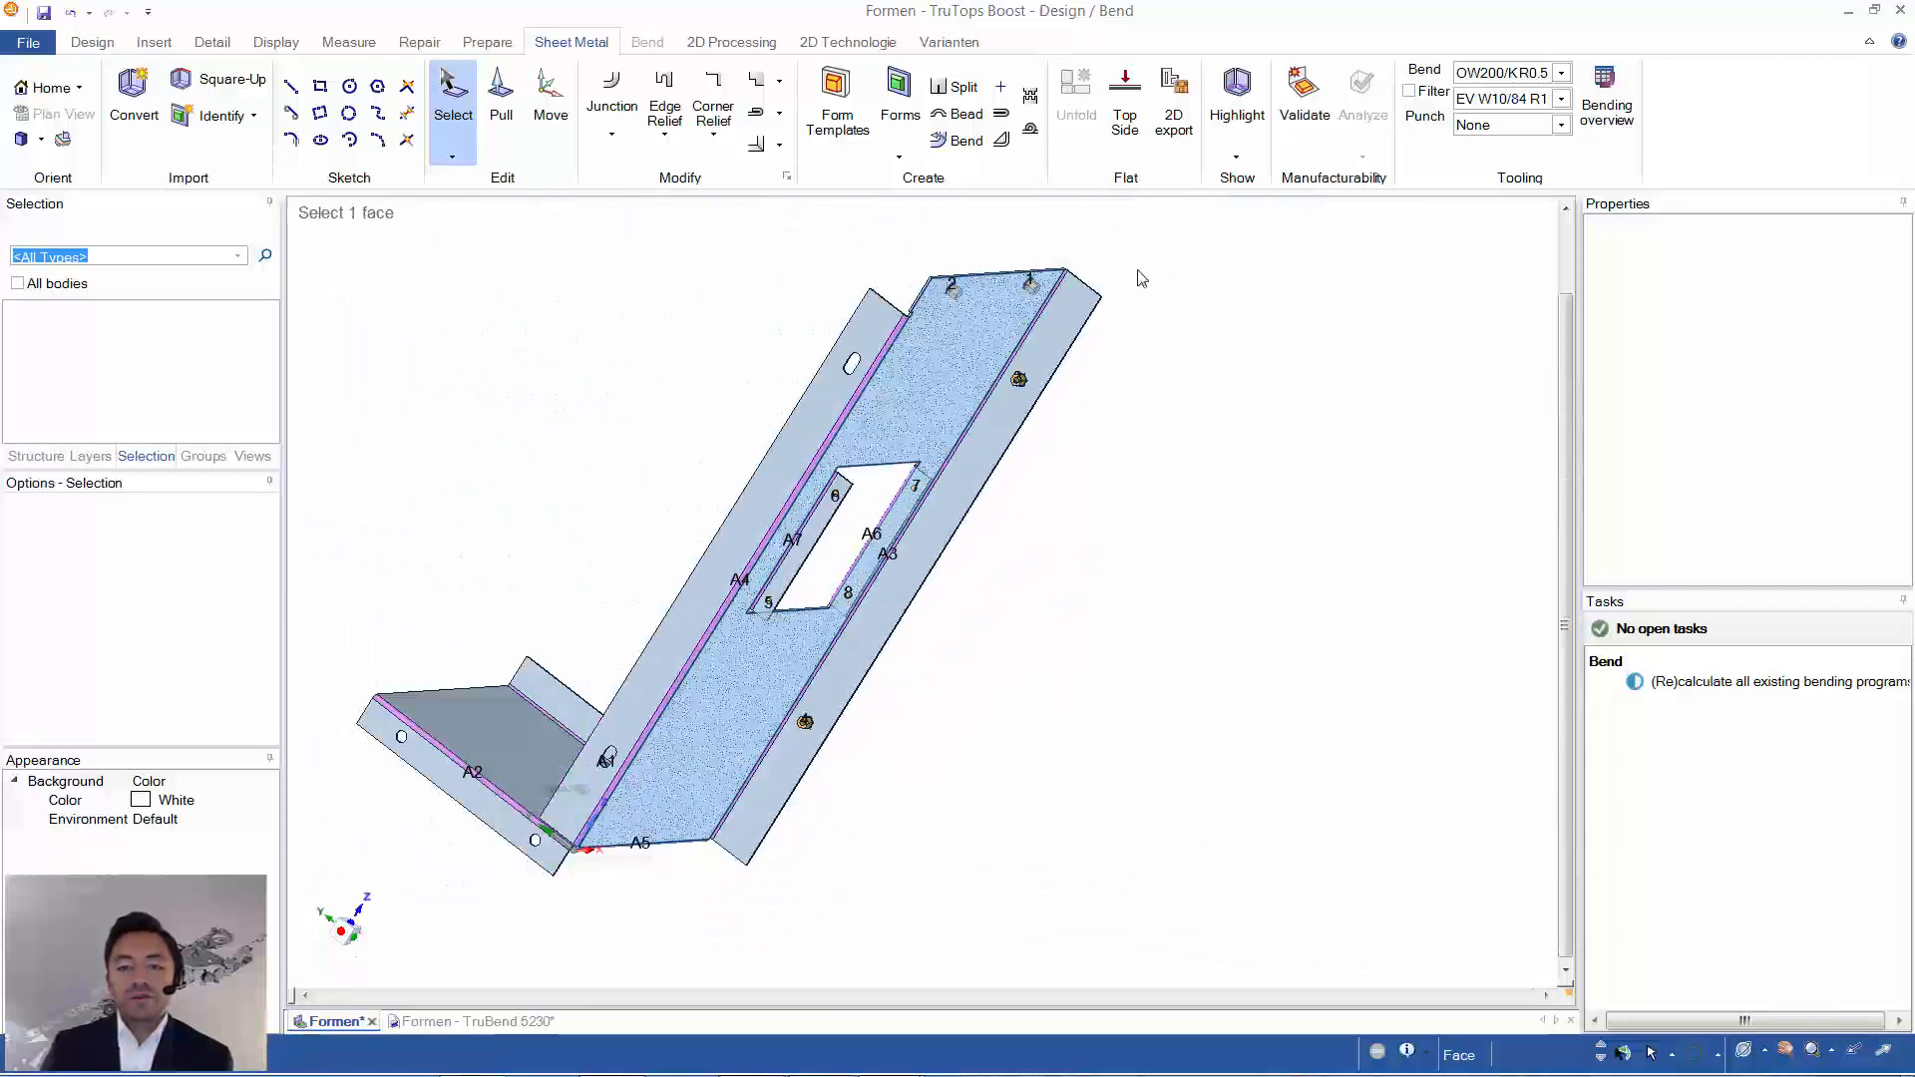
scroll(1016, 381, up, 8)
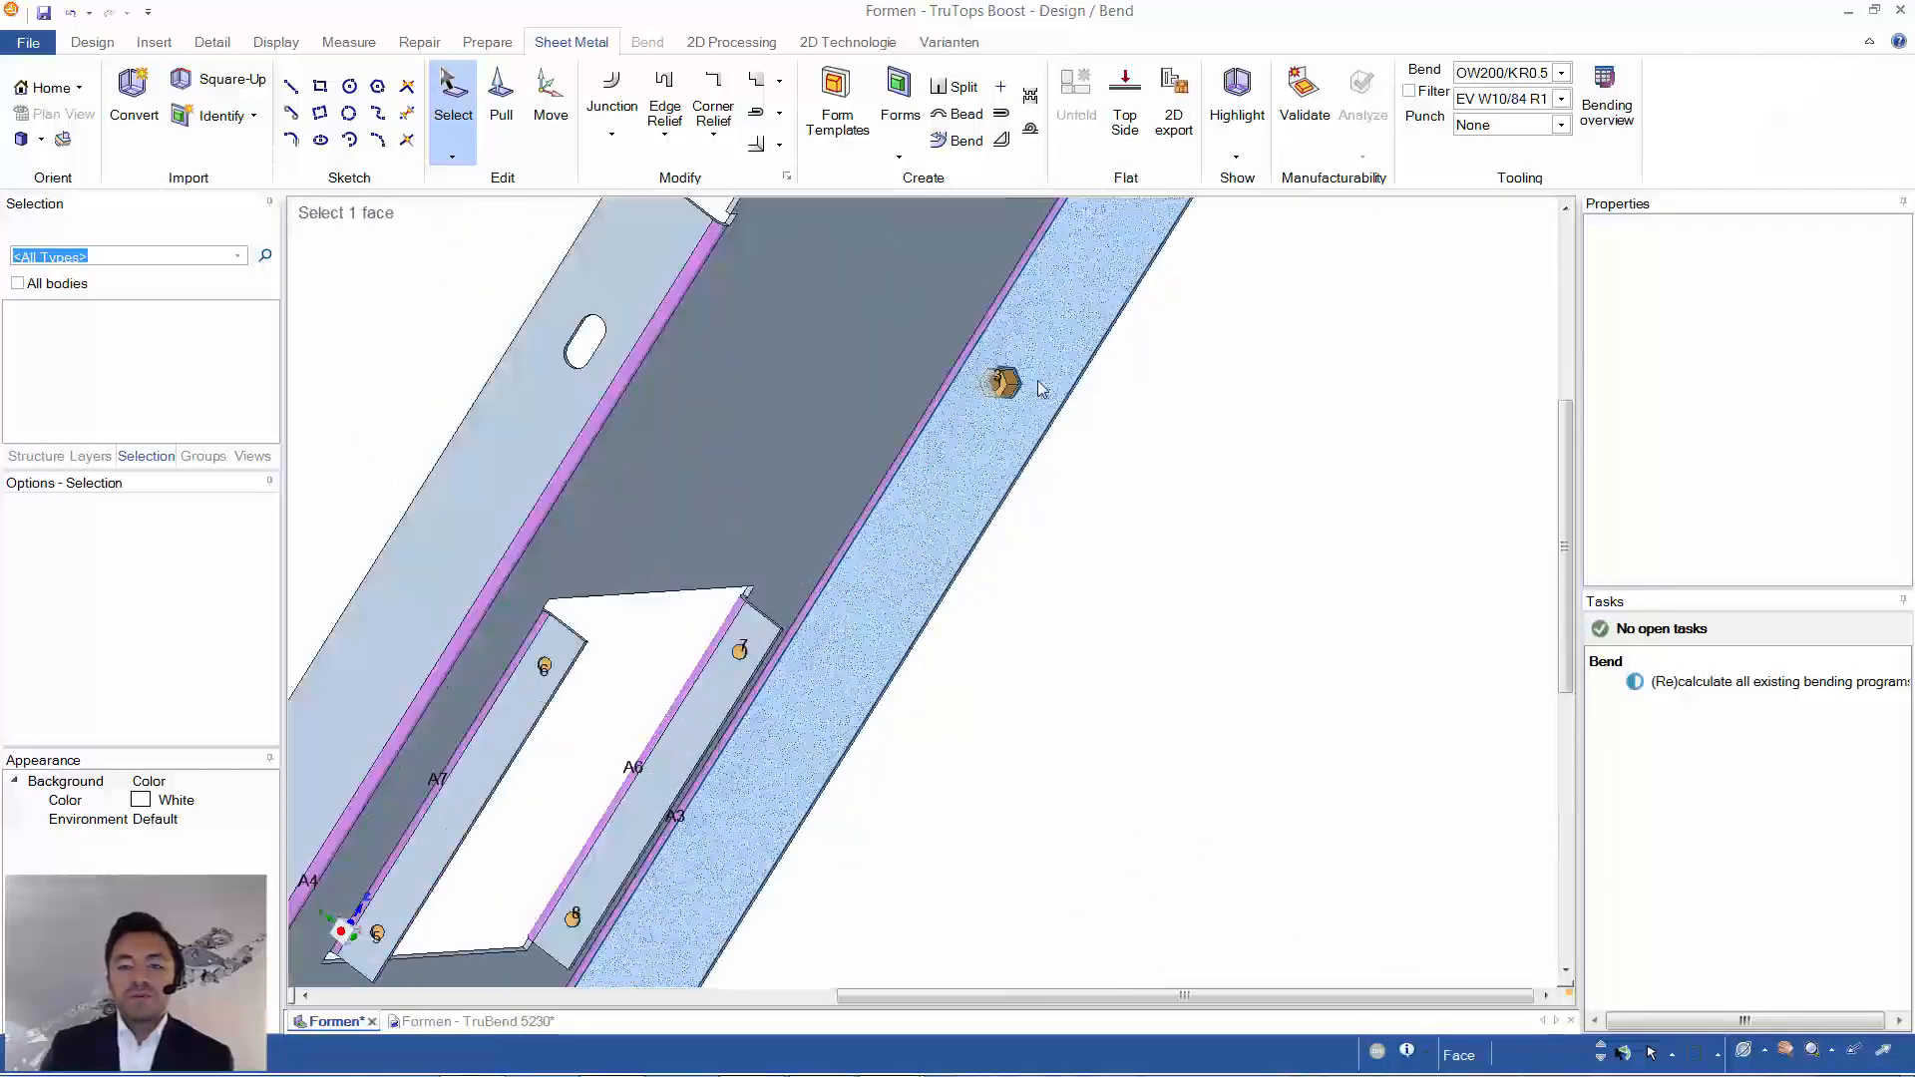
scroll(955, 446, up, 3)
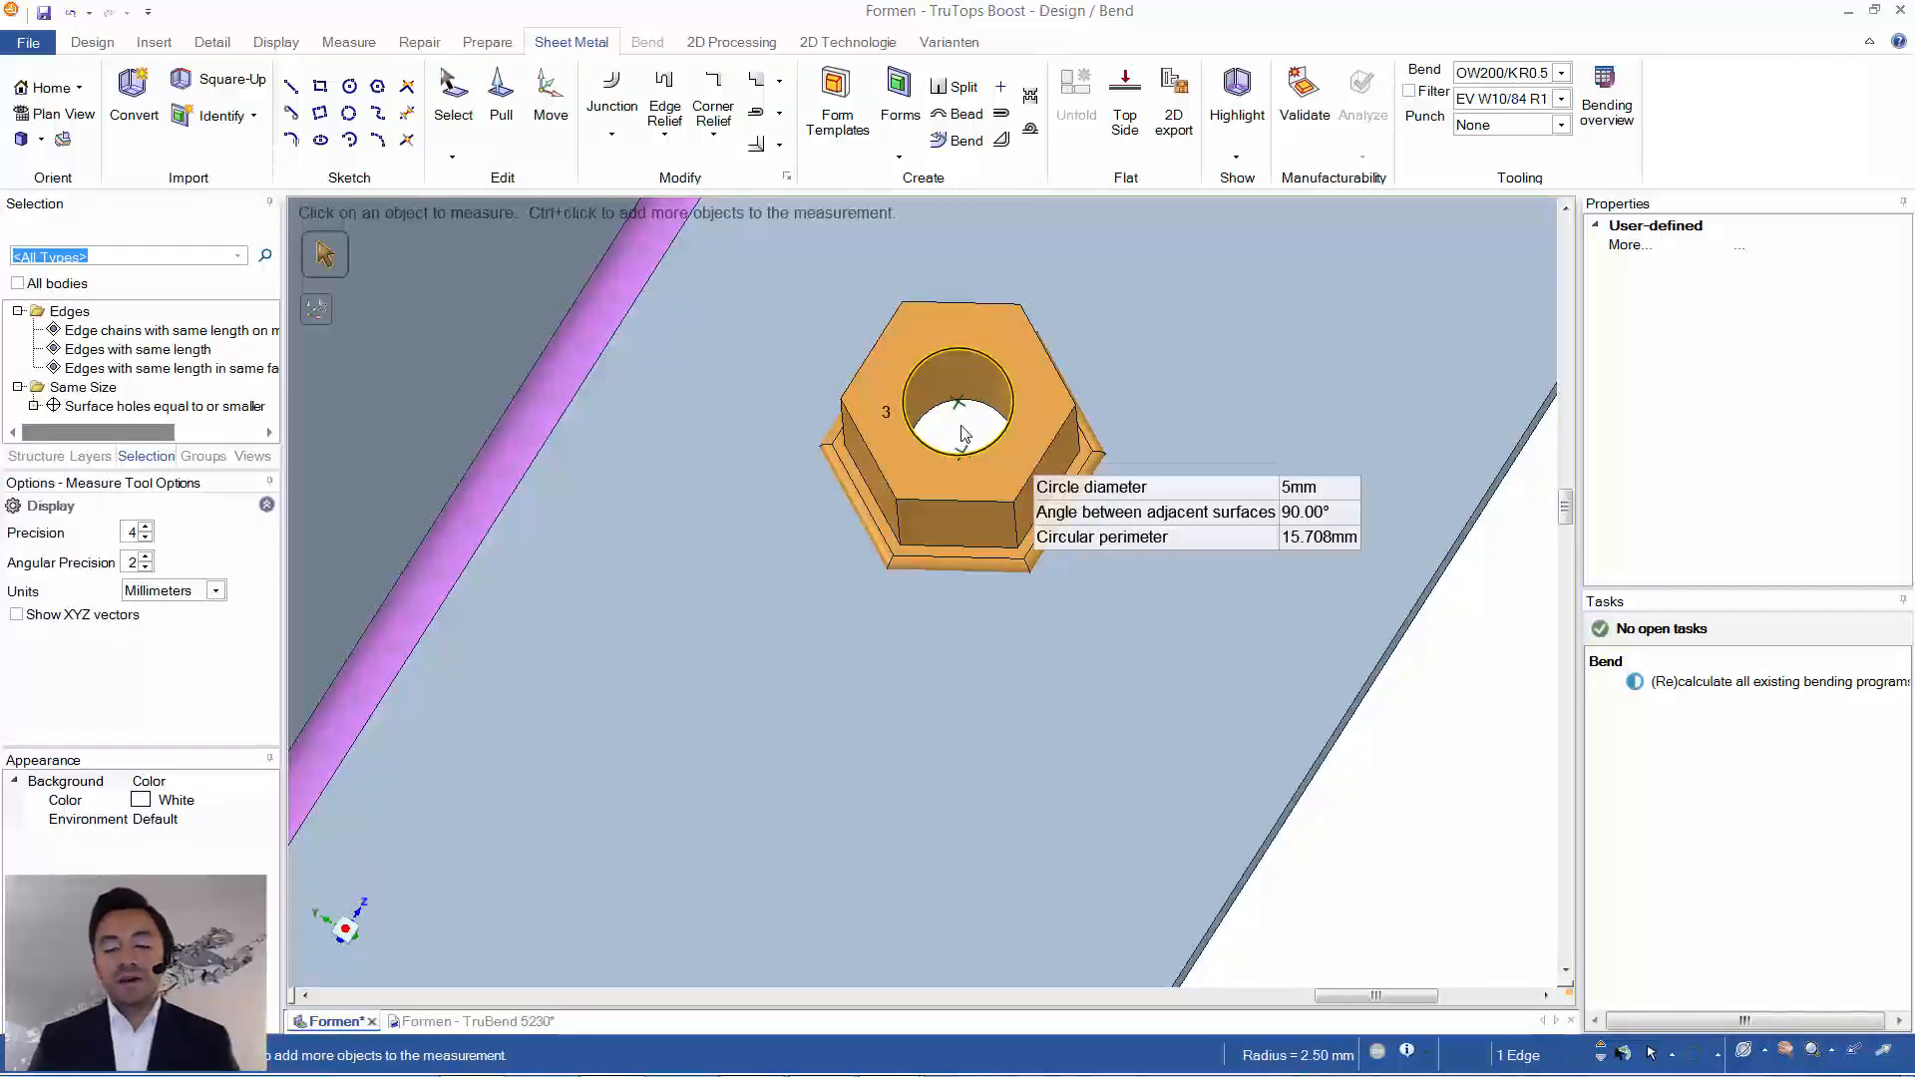
click(1002, 663)
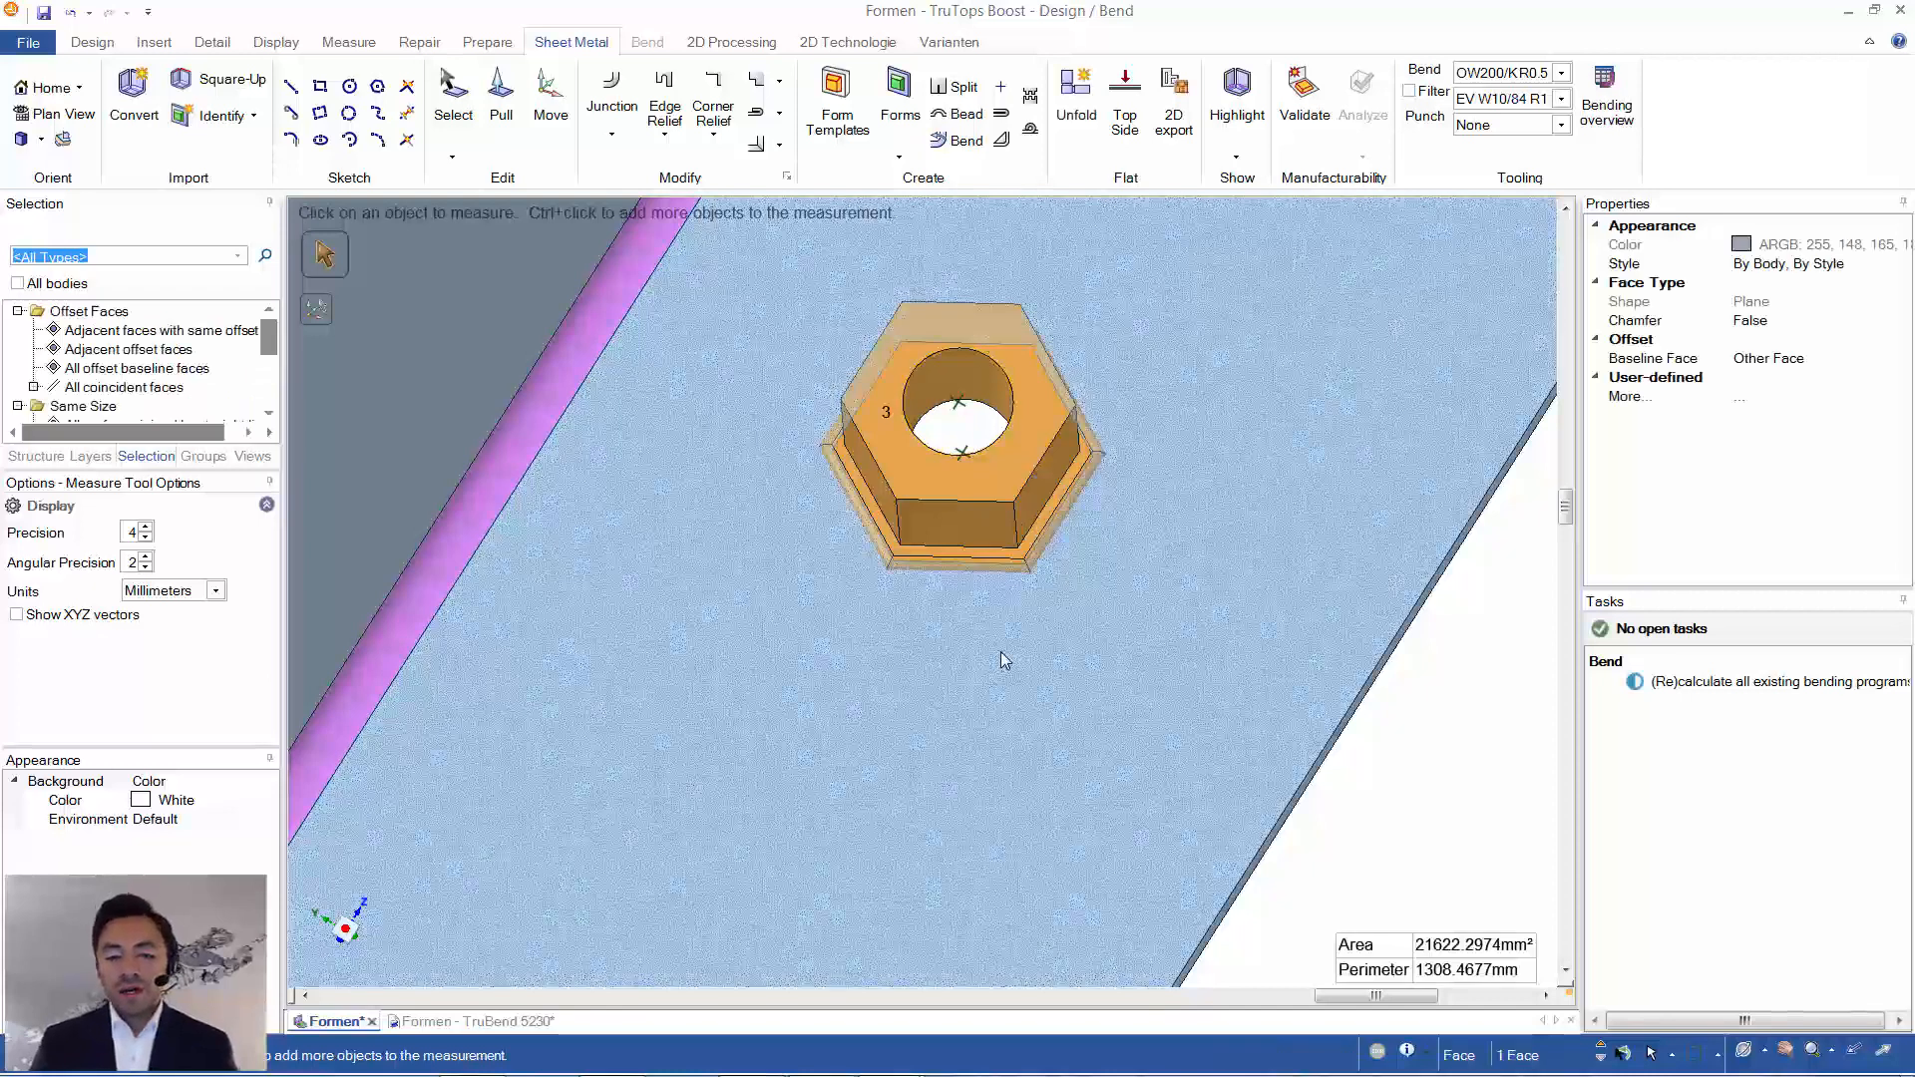
scroll(998, 650, down, 3)
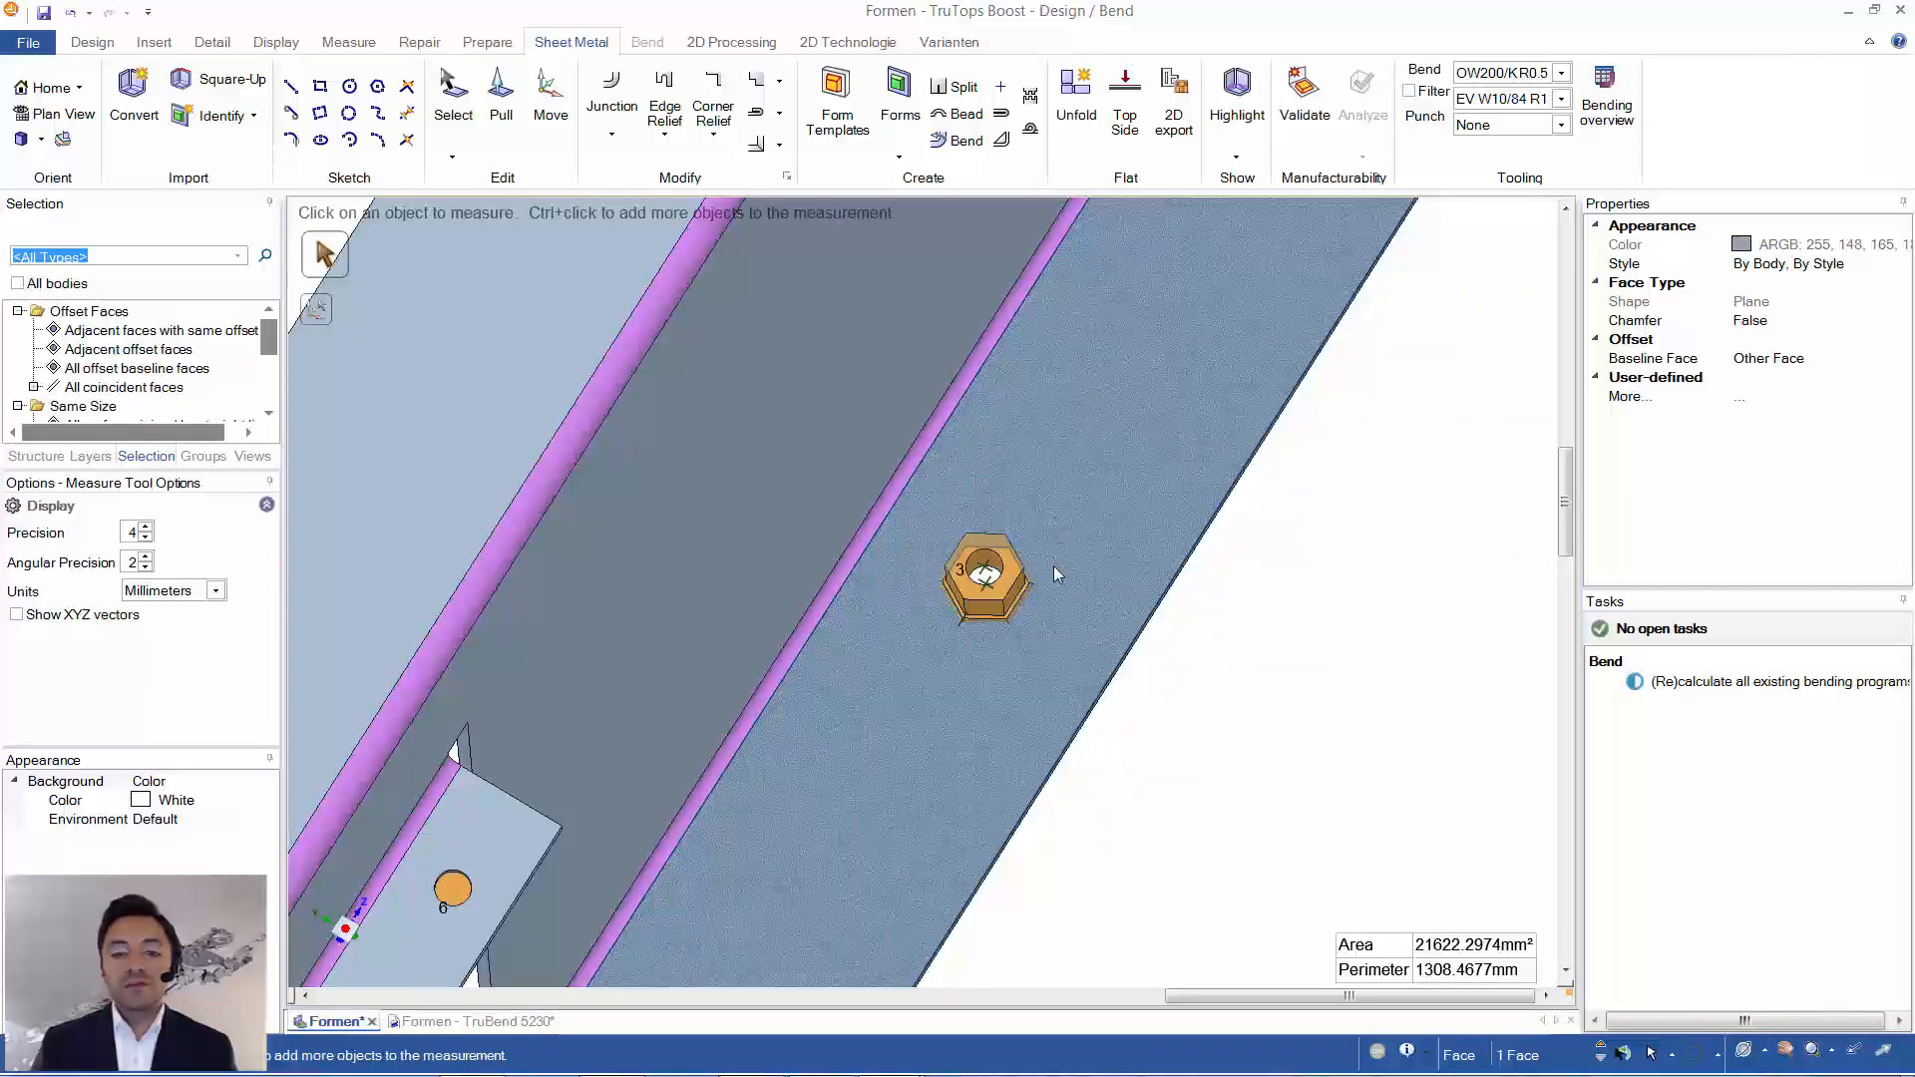
click(1141, 649)
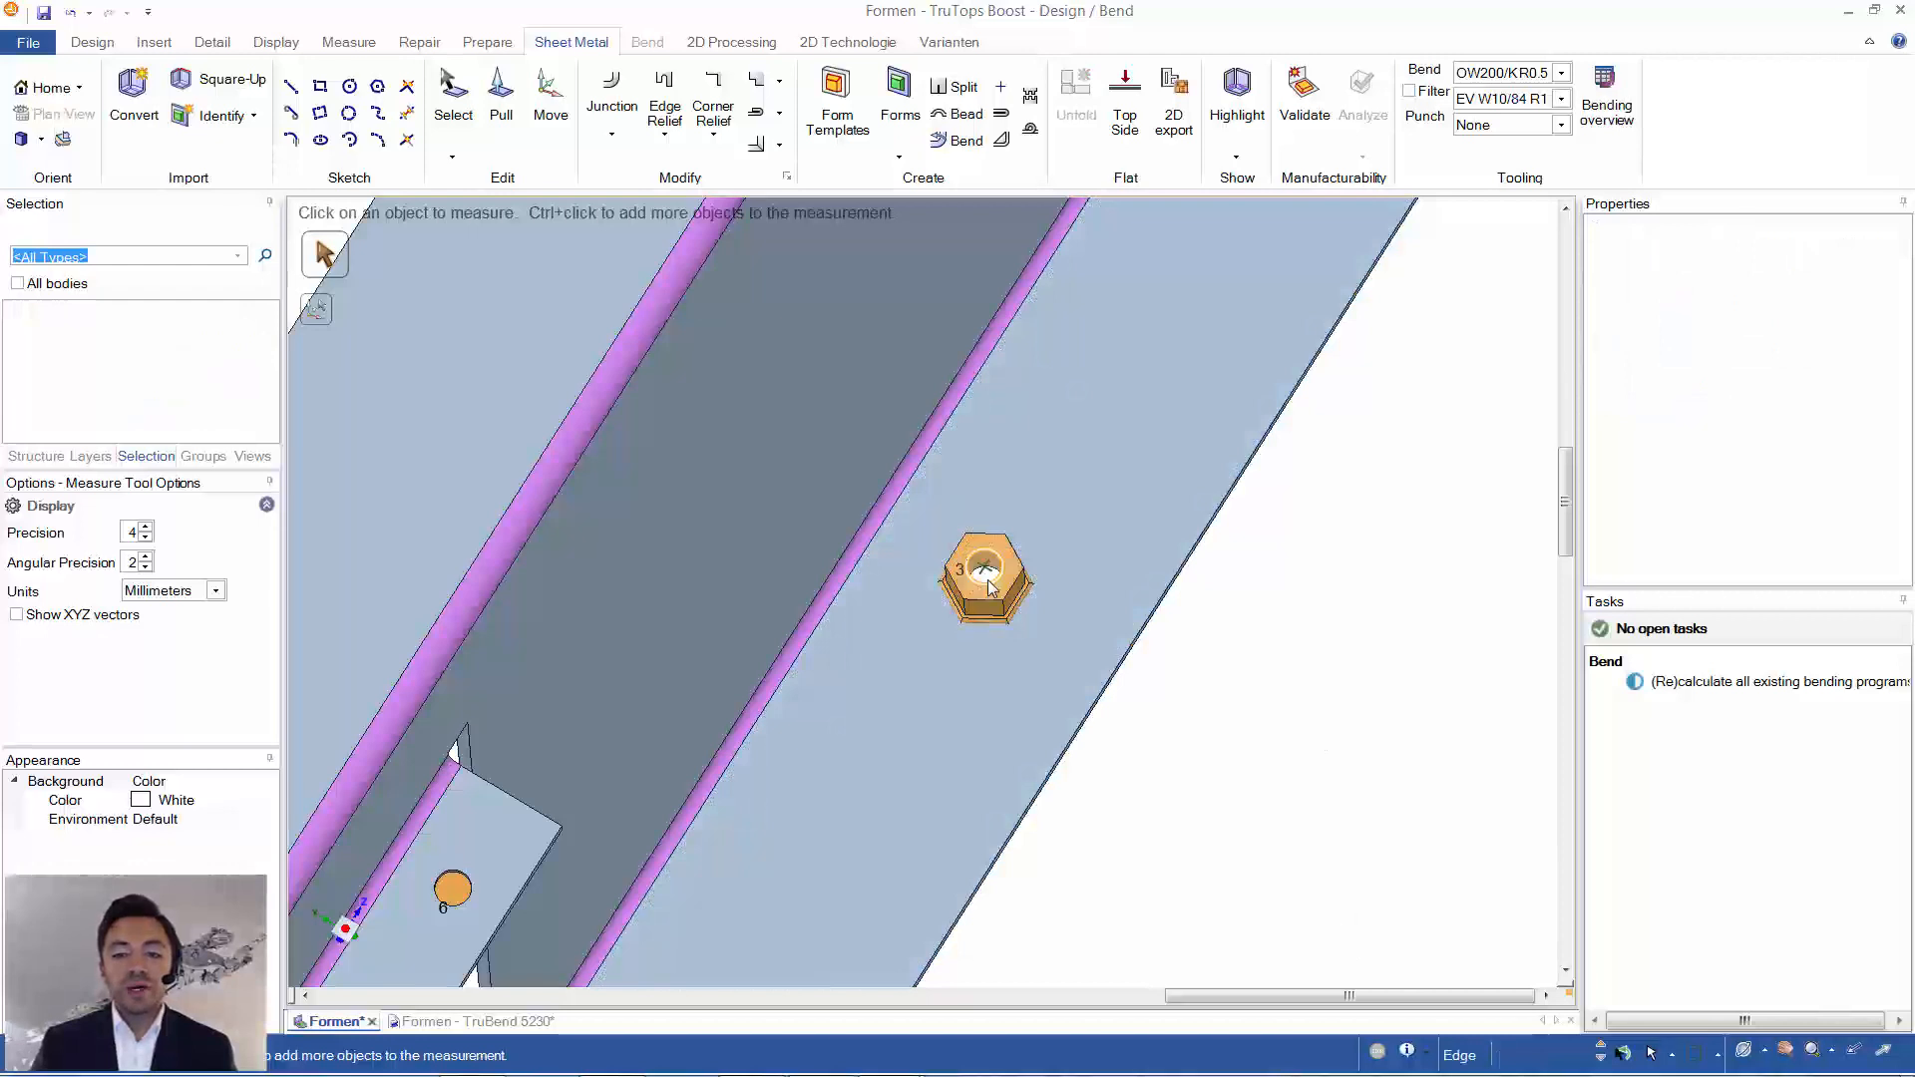
scroll(1376, 643, down, 5)
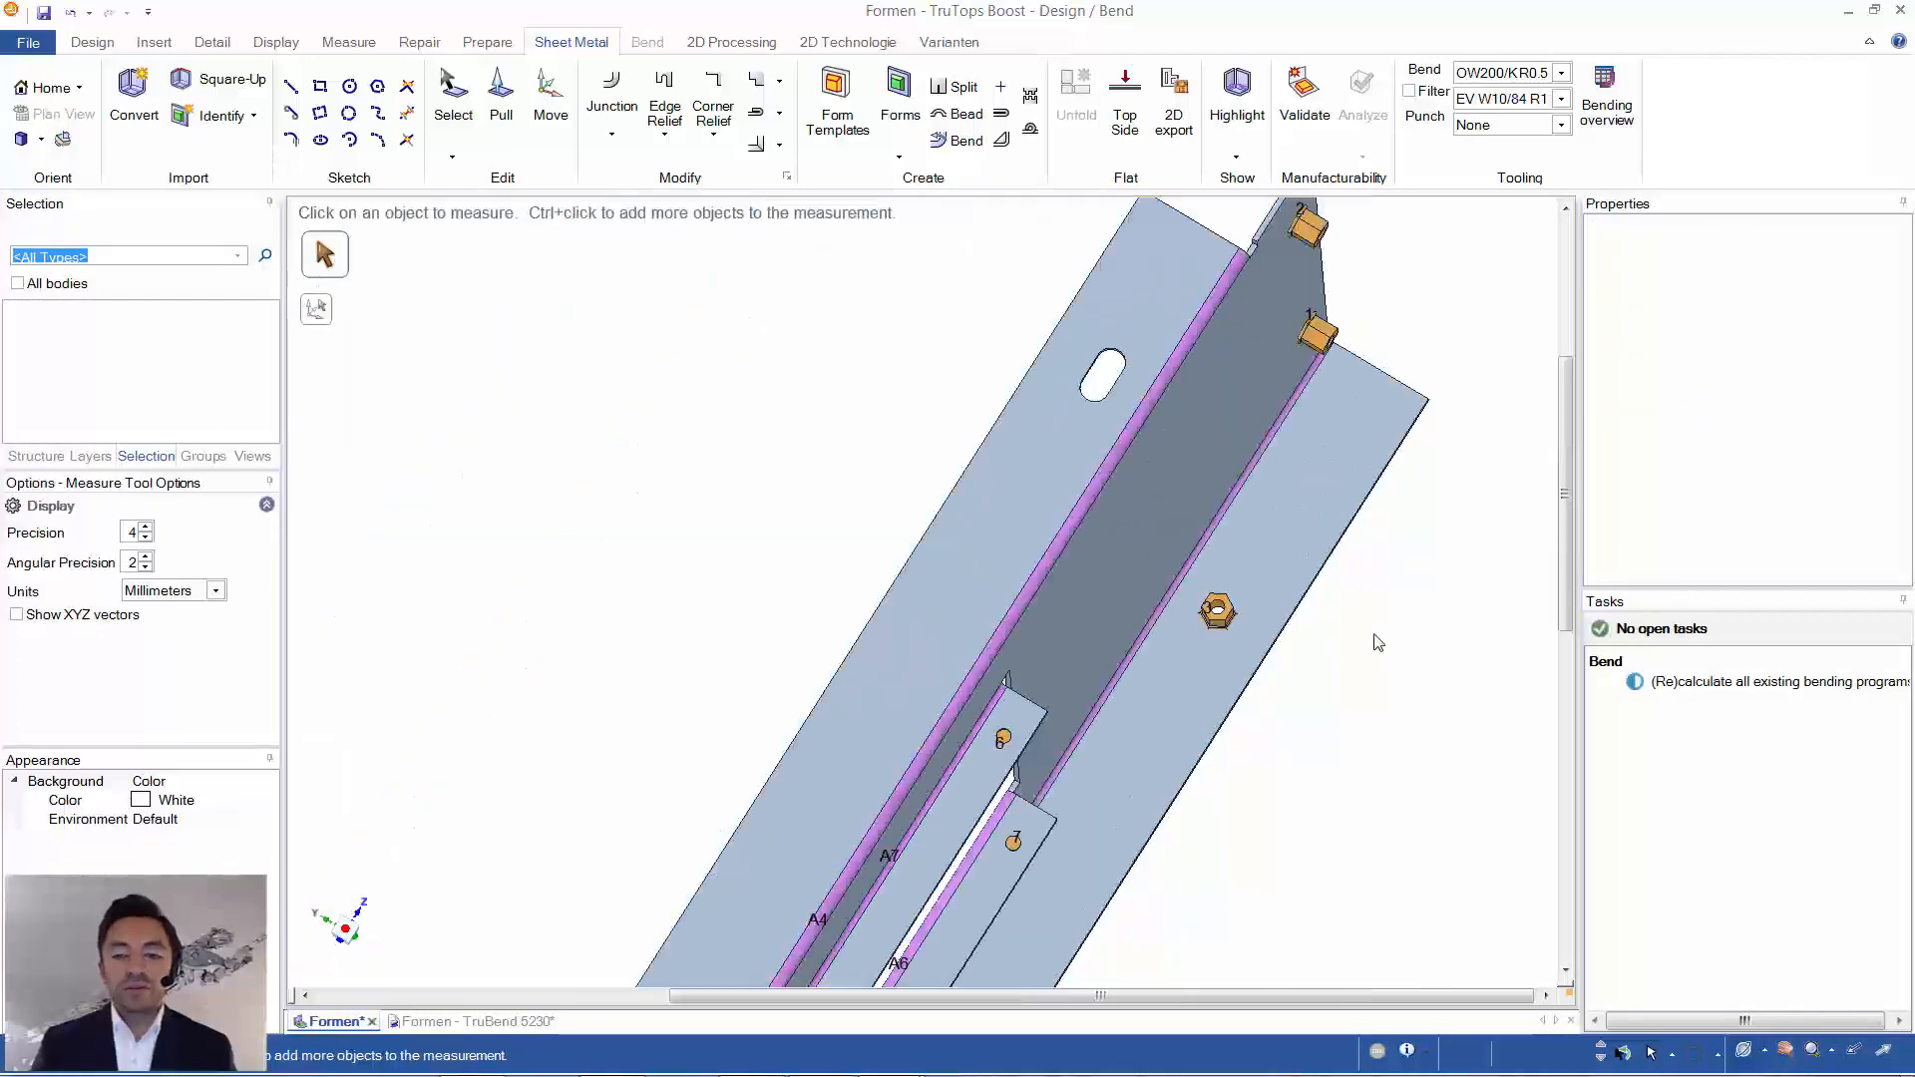
scroll(1376, 643, up, 5)
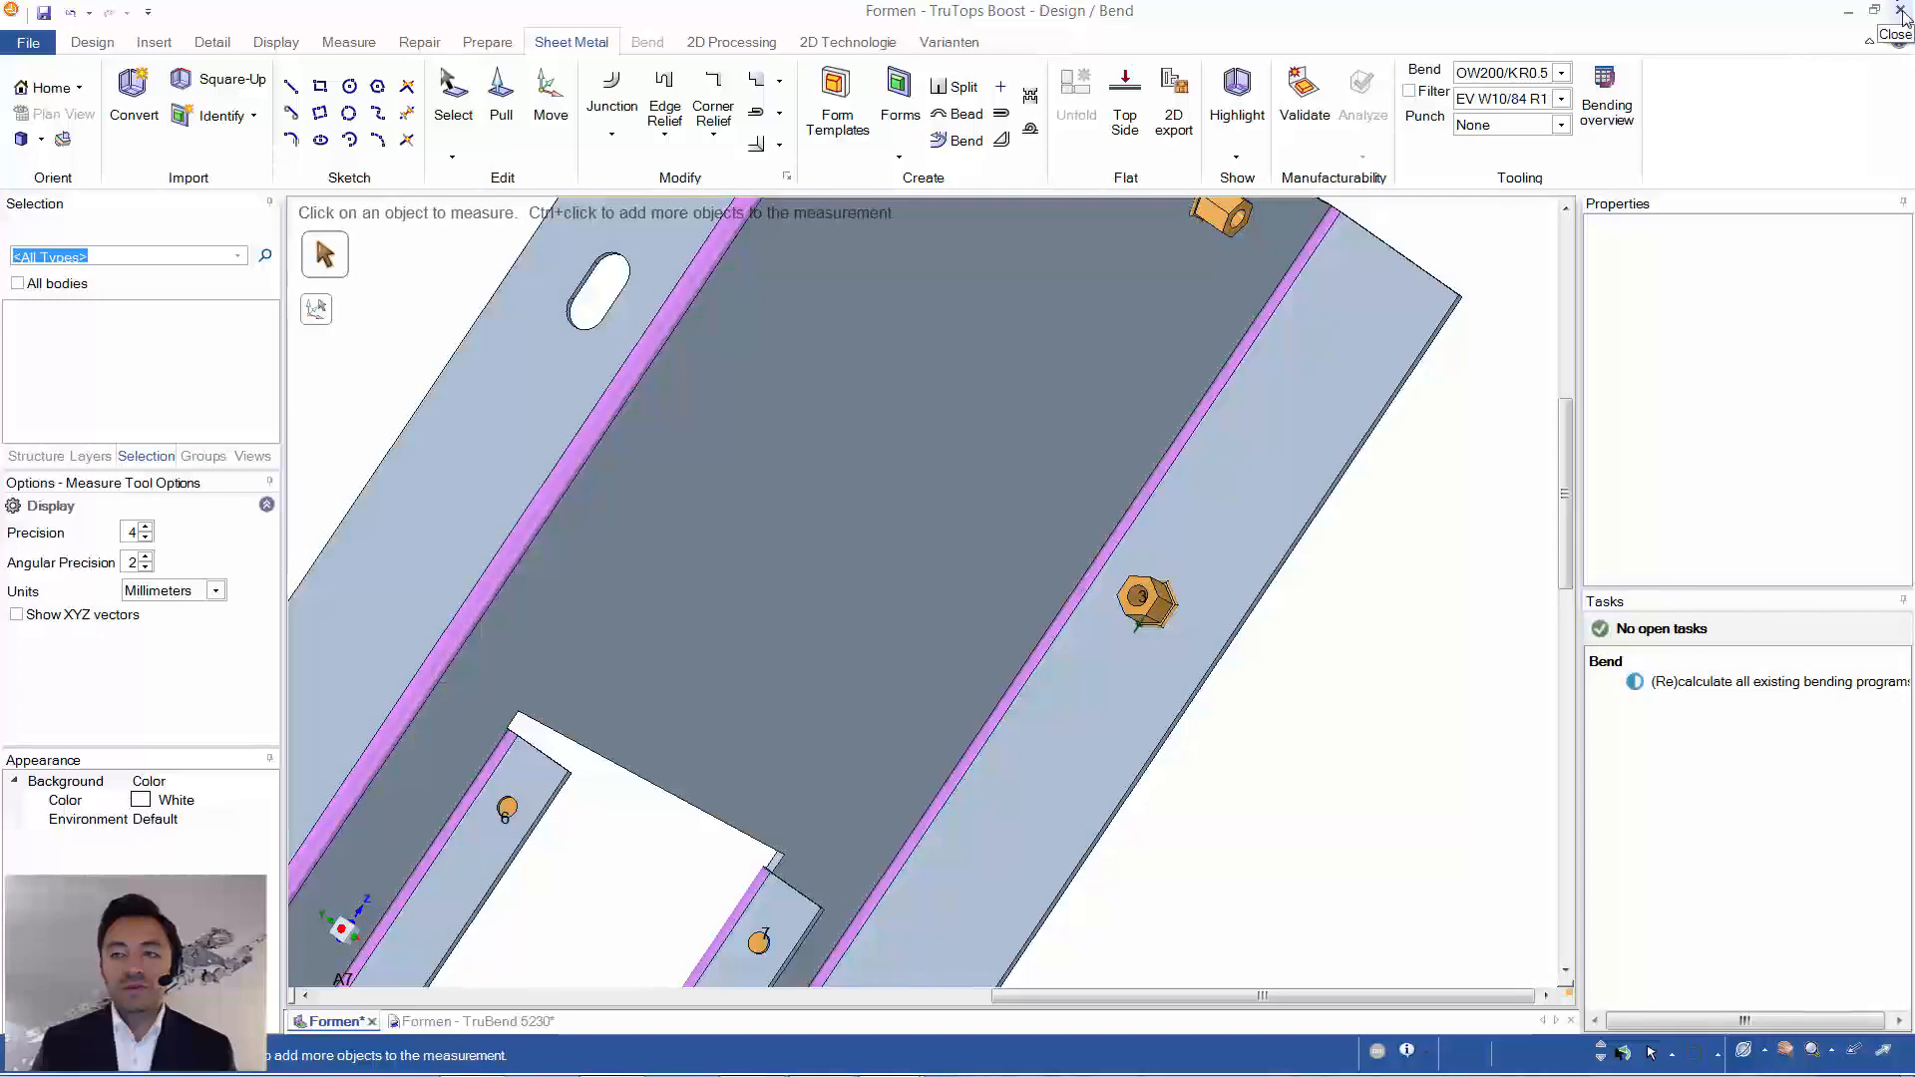
- Close the Formen design and save its changes to the order
click(1900, 11)
click(869, 634)
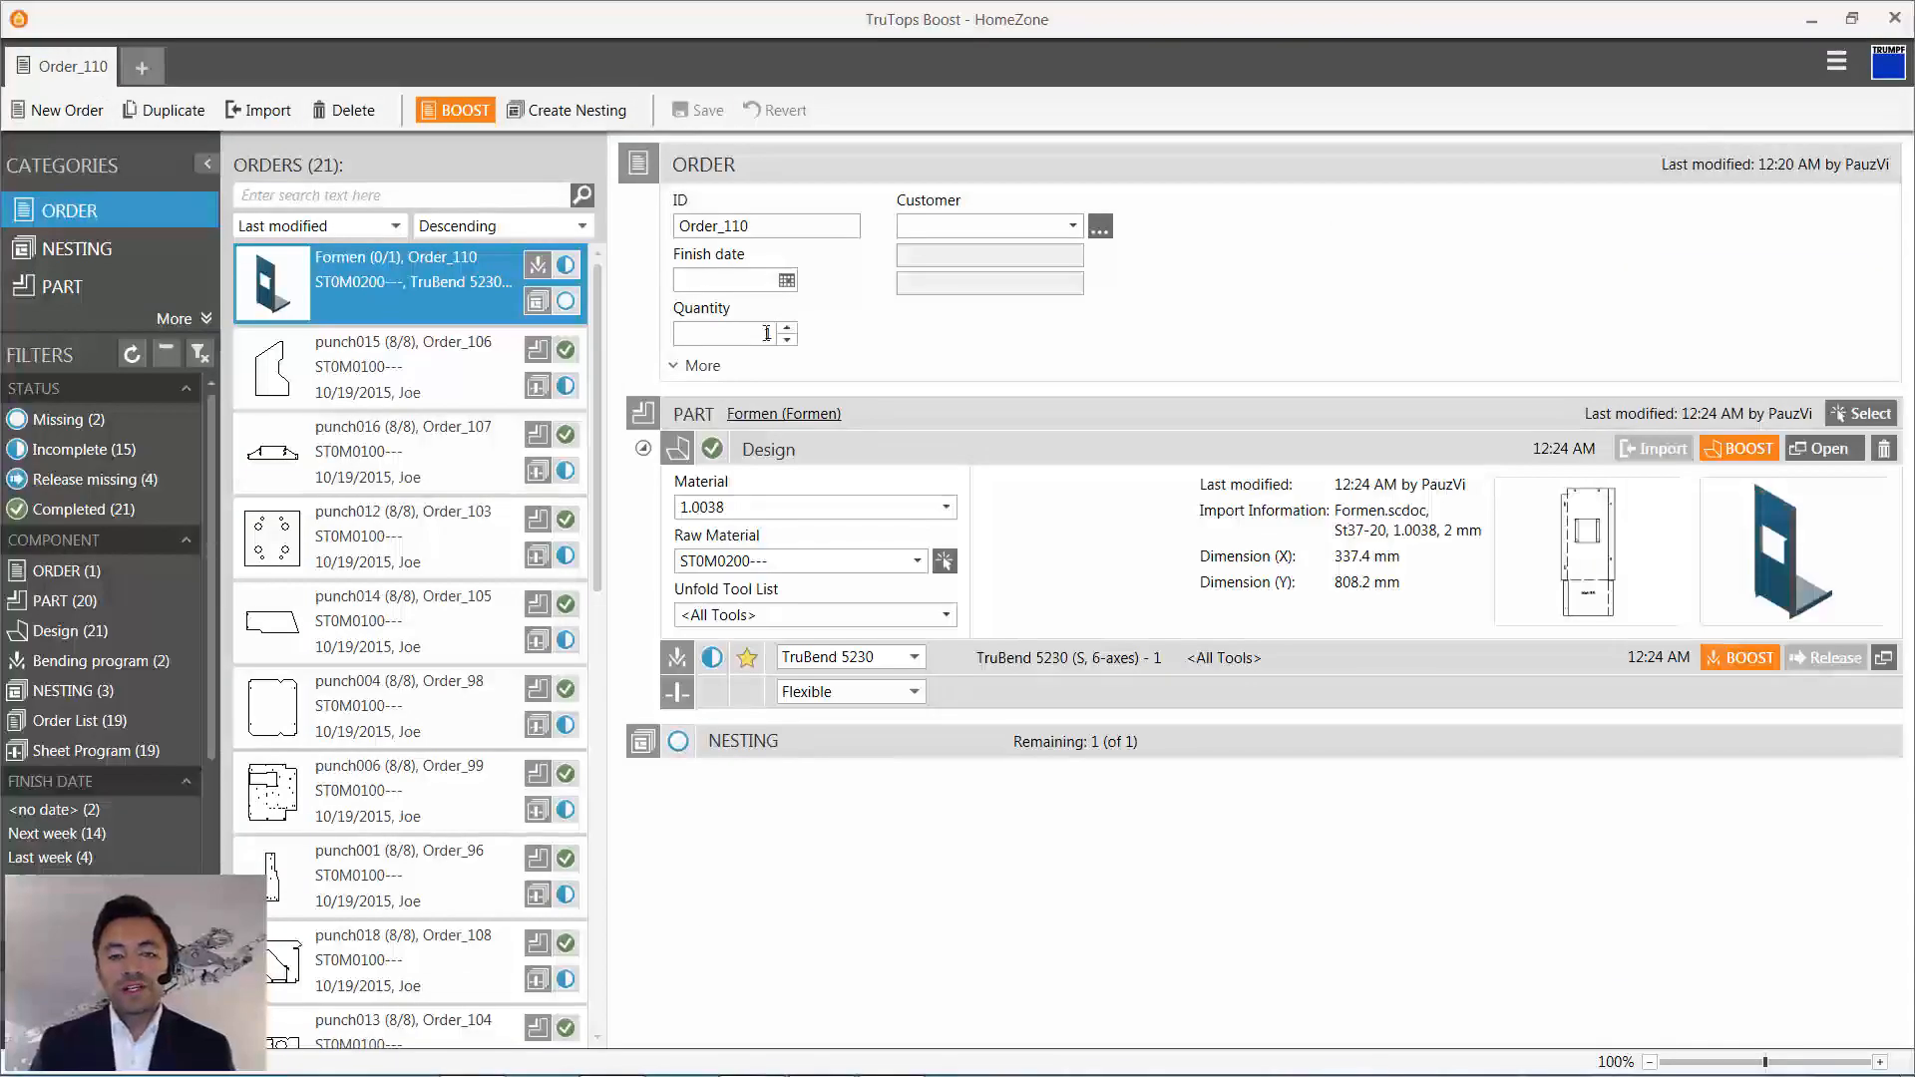
- Set the Formen order's quantity to 5 and create a nesting from it
click(766, 333)
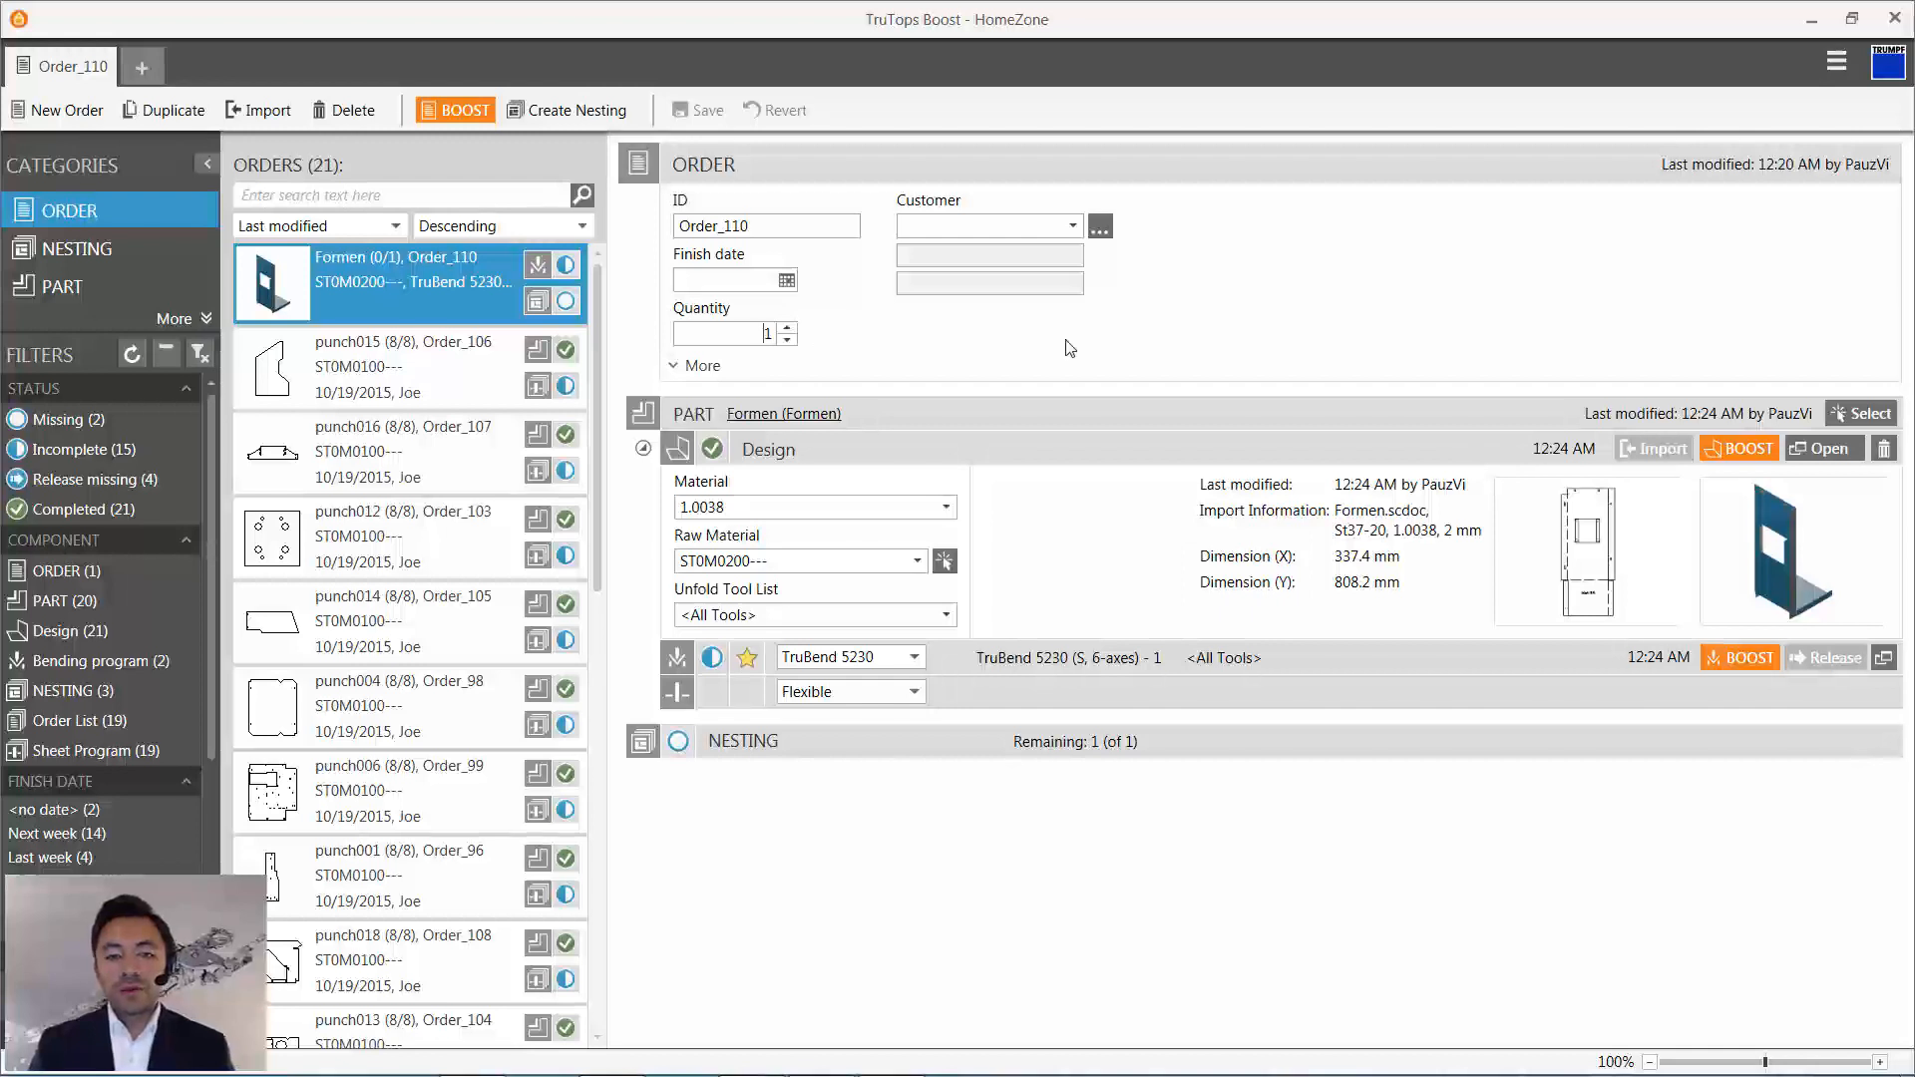
text(5)
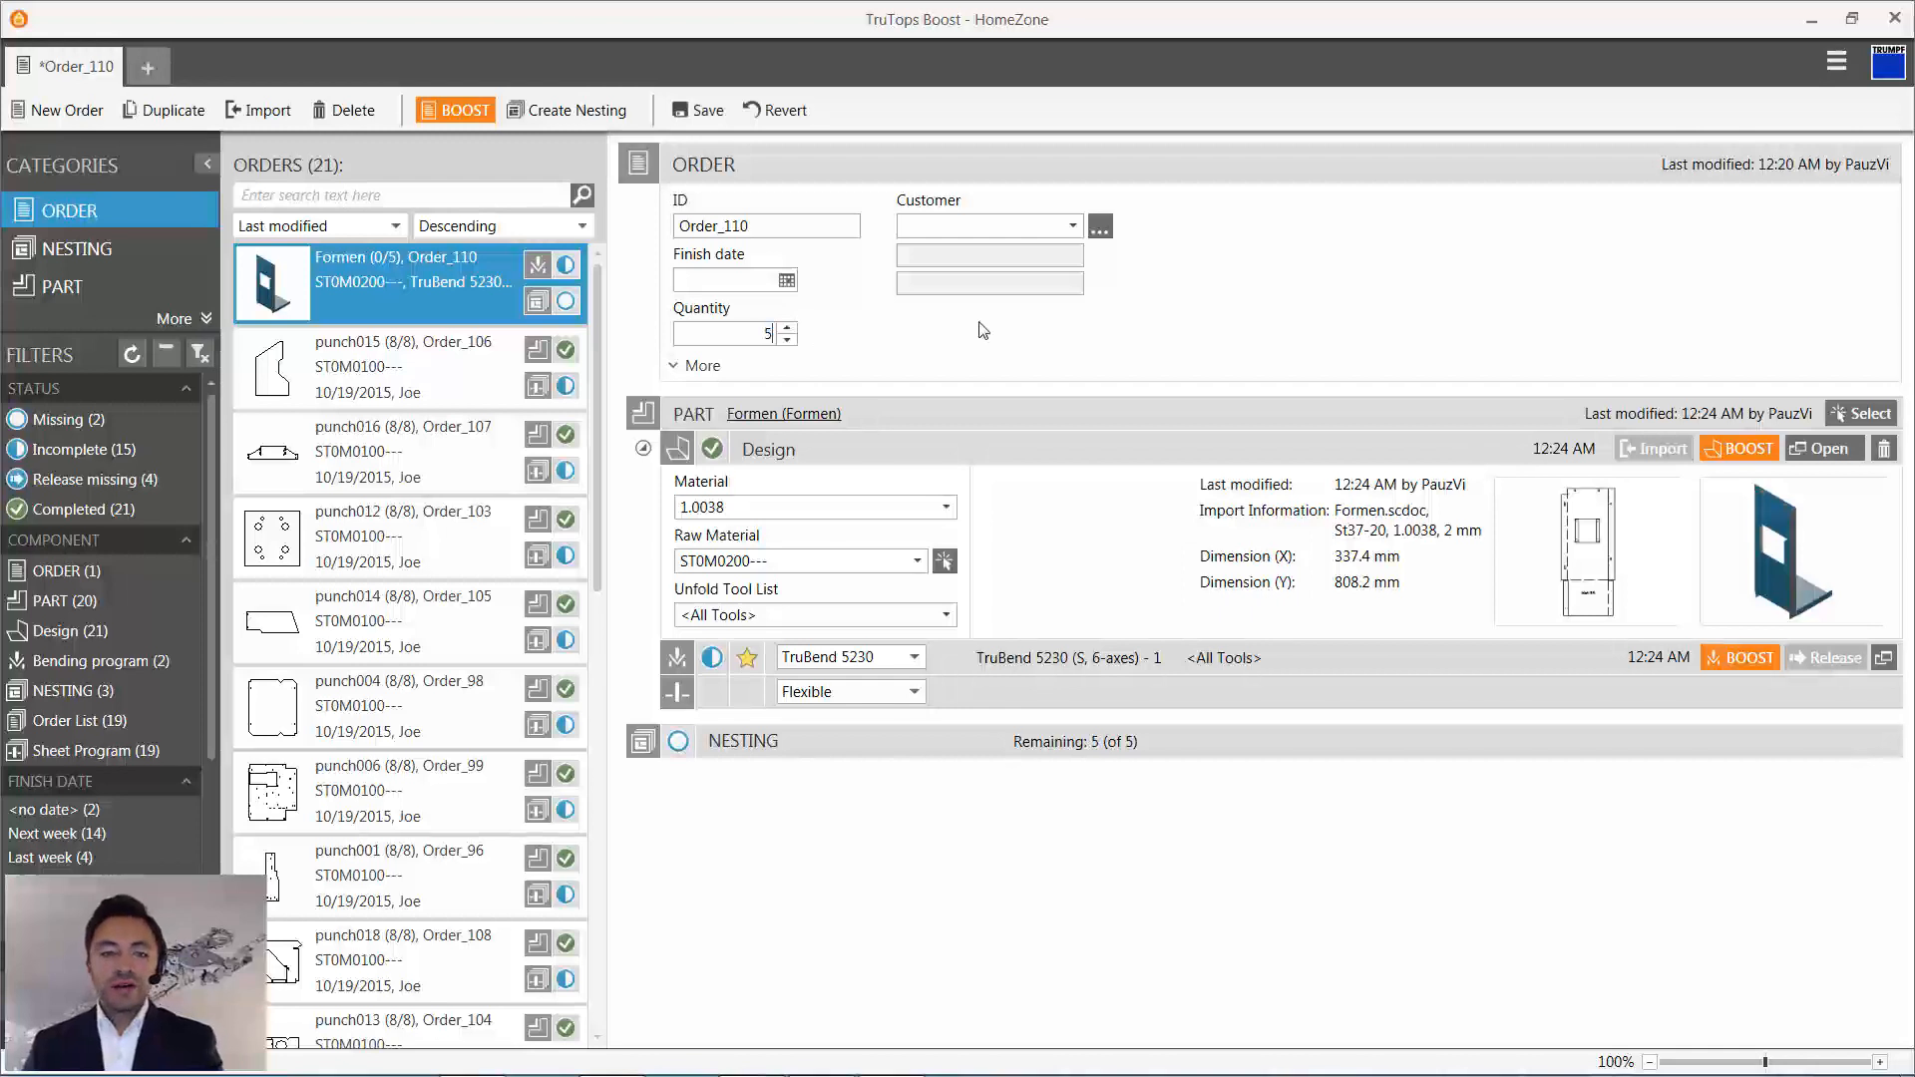
click(578, 111)
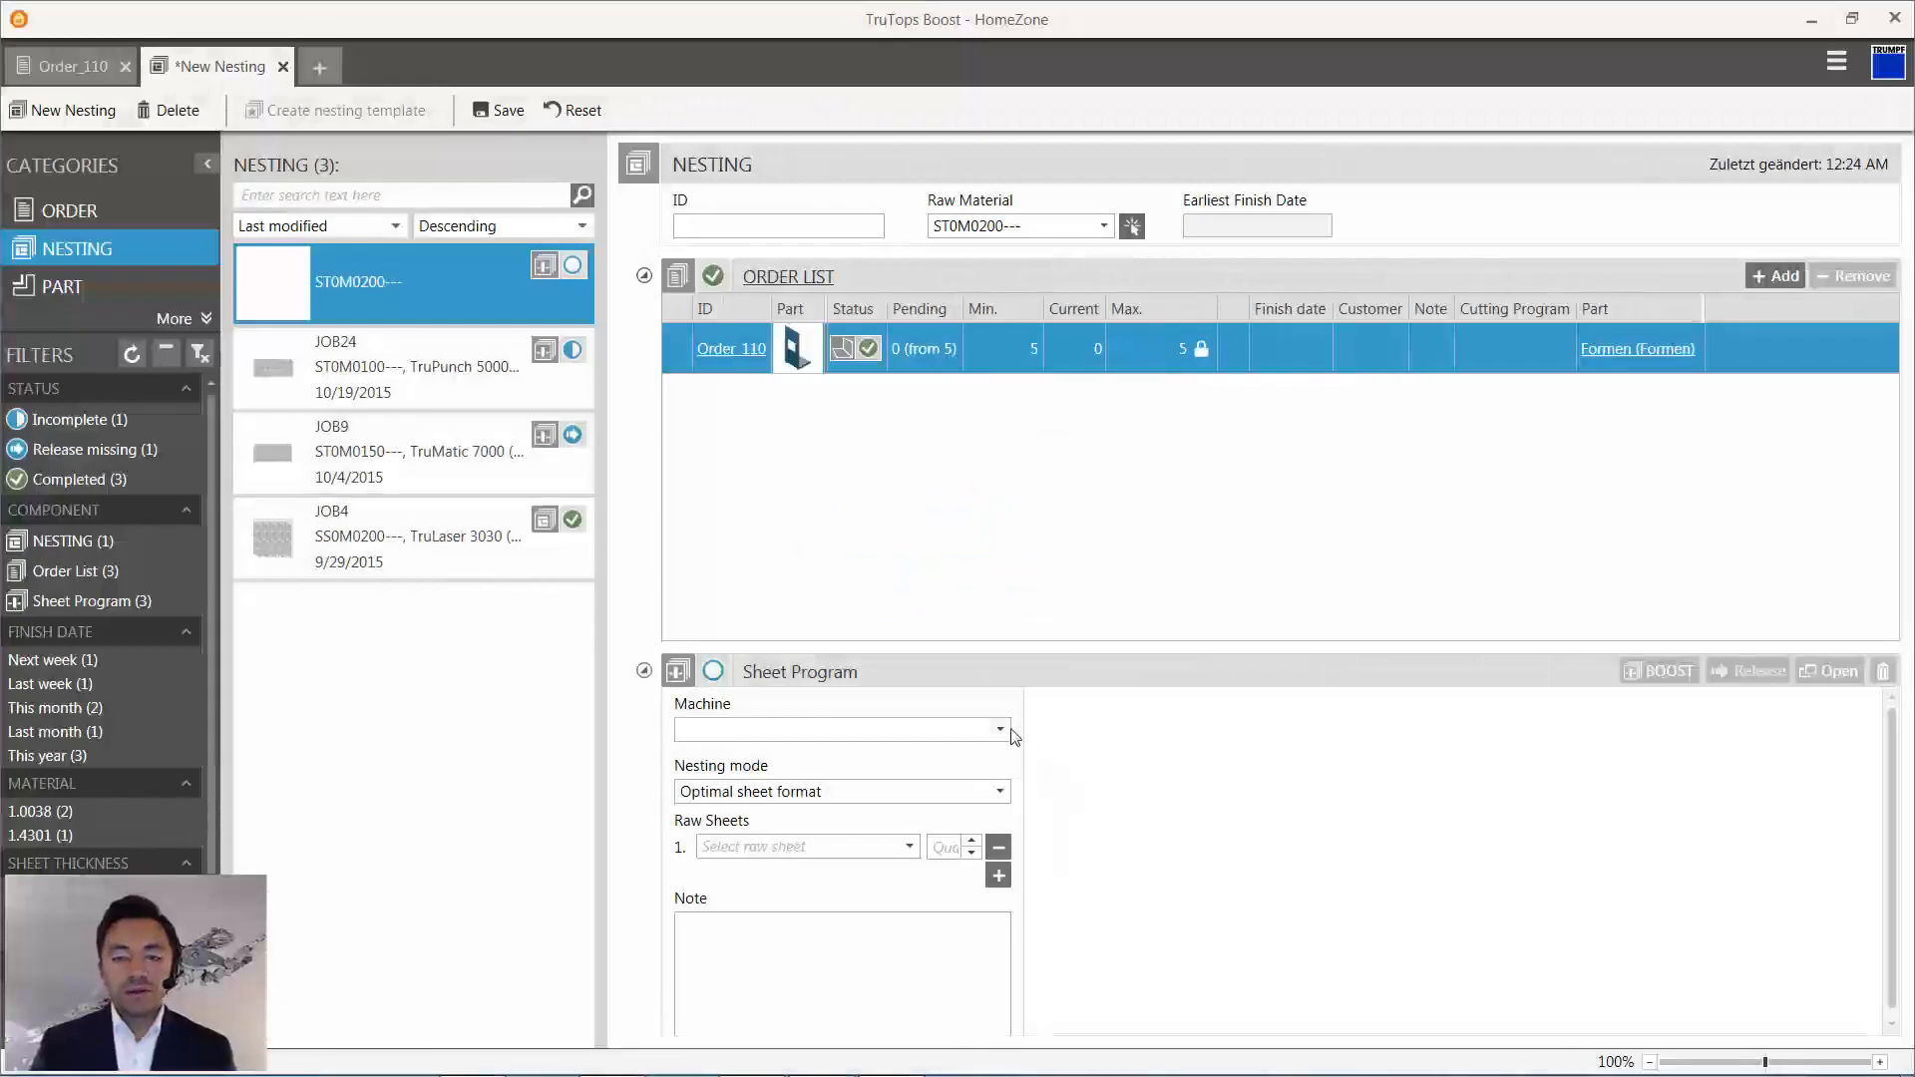
- Assign machine TruPunch 5000 (S12) and raw sheet ST0M0200----2000x1000 to the nesting, and generate the sheet program with BOOST
click(992, 734)
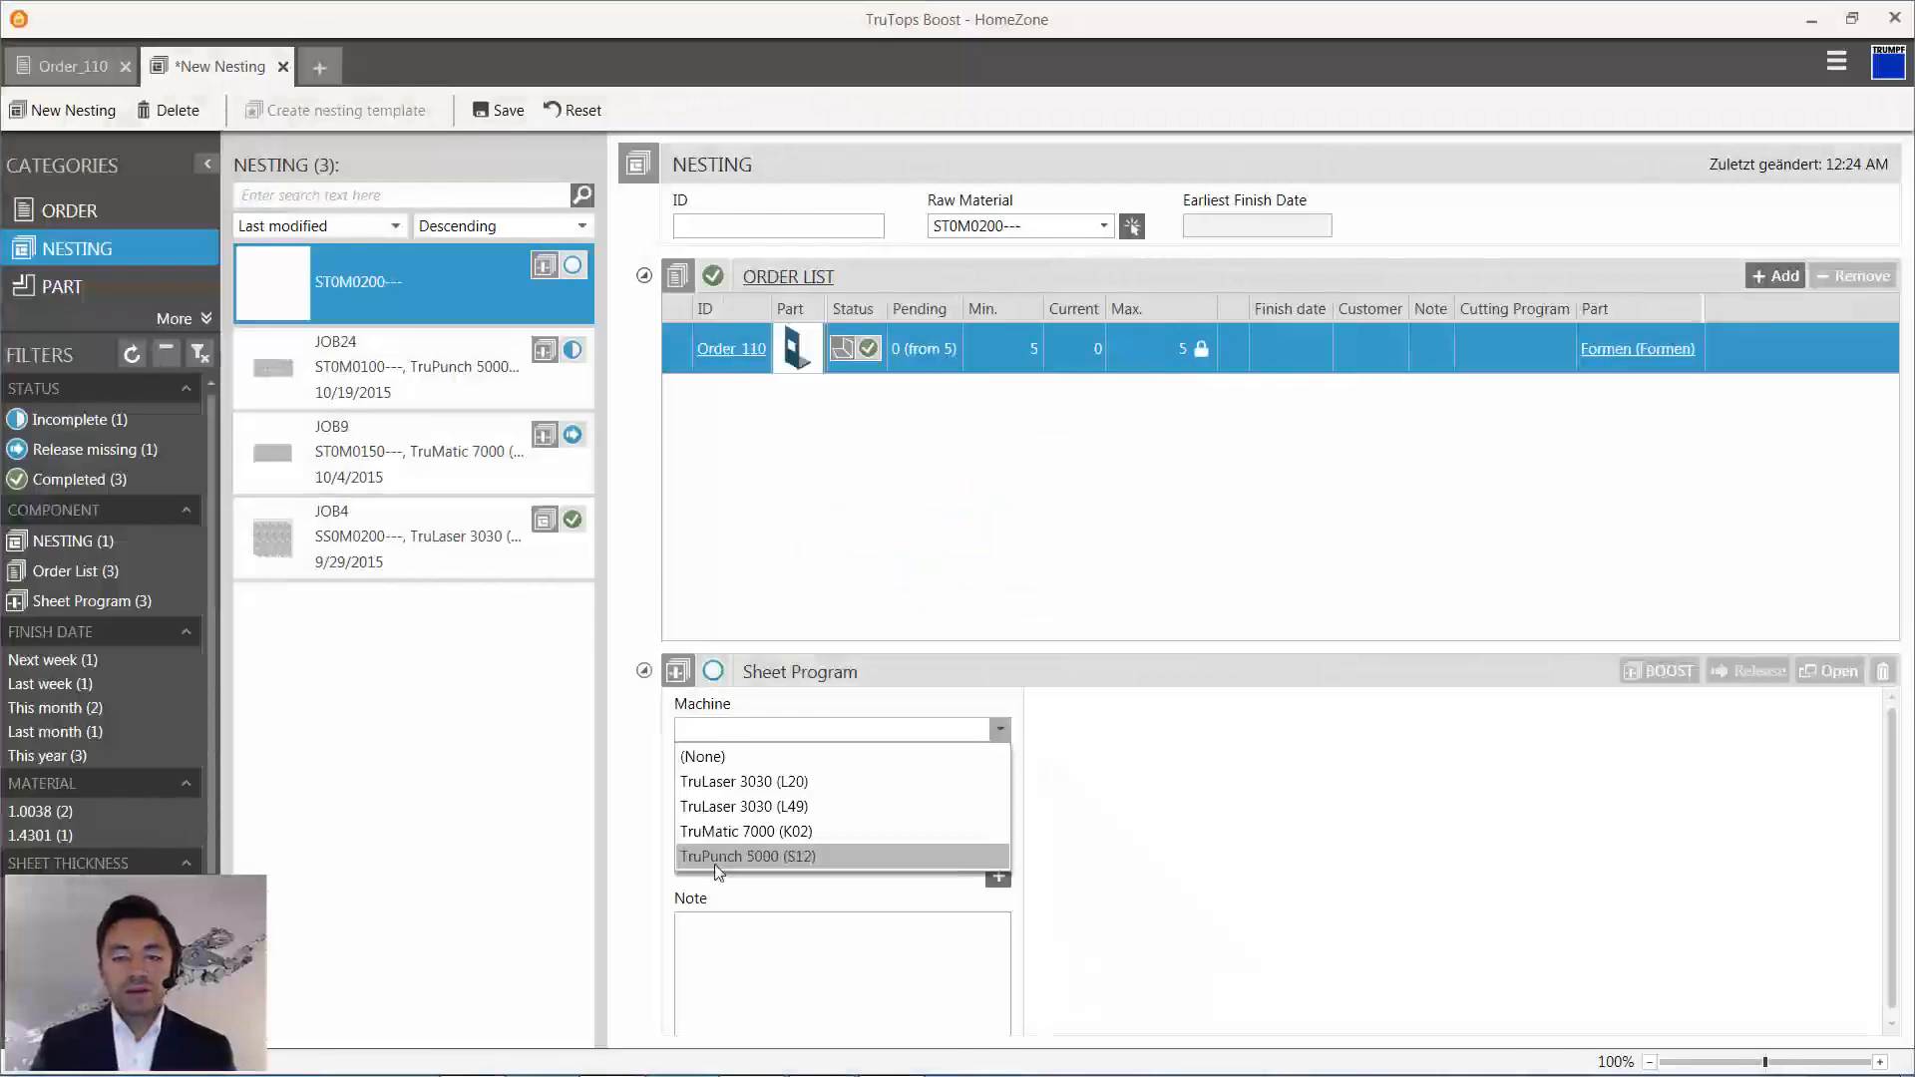
click(910, 856)
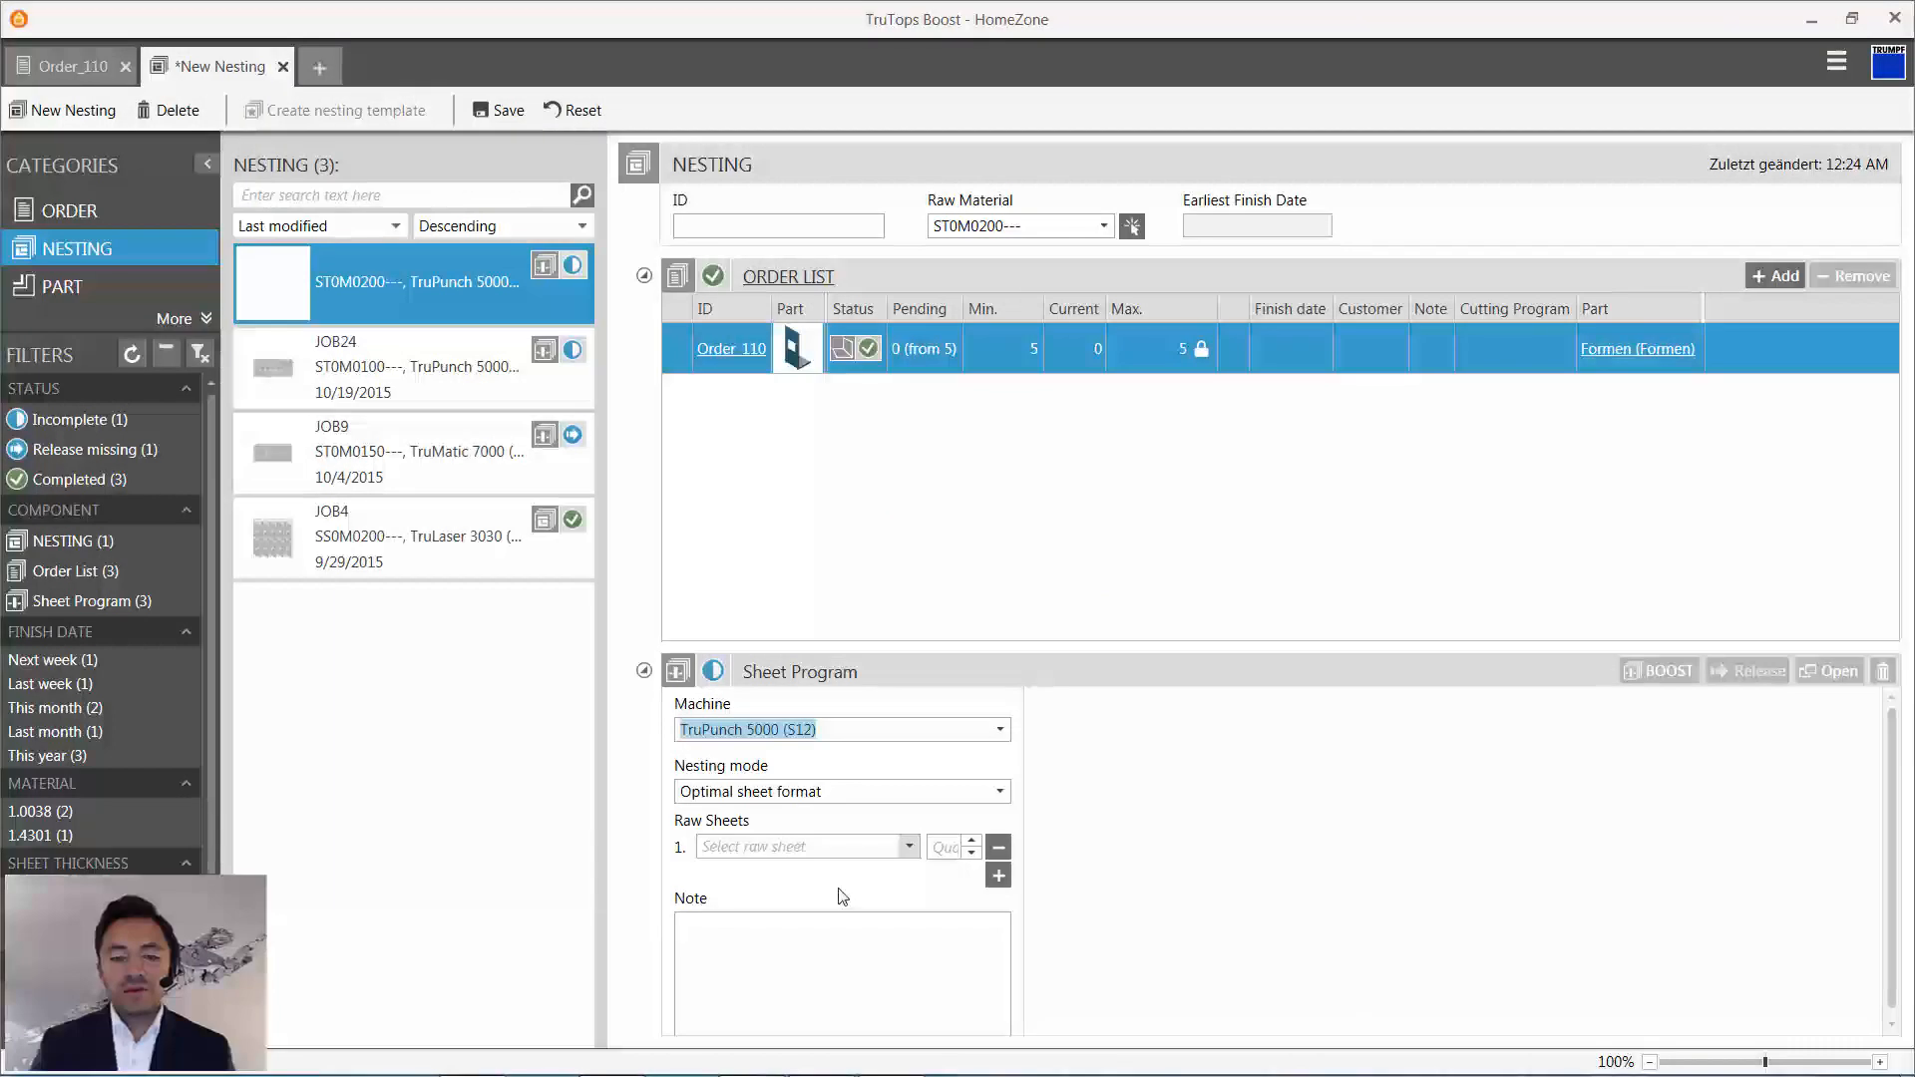
click(848, 847)
click(924, 953)
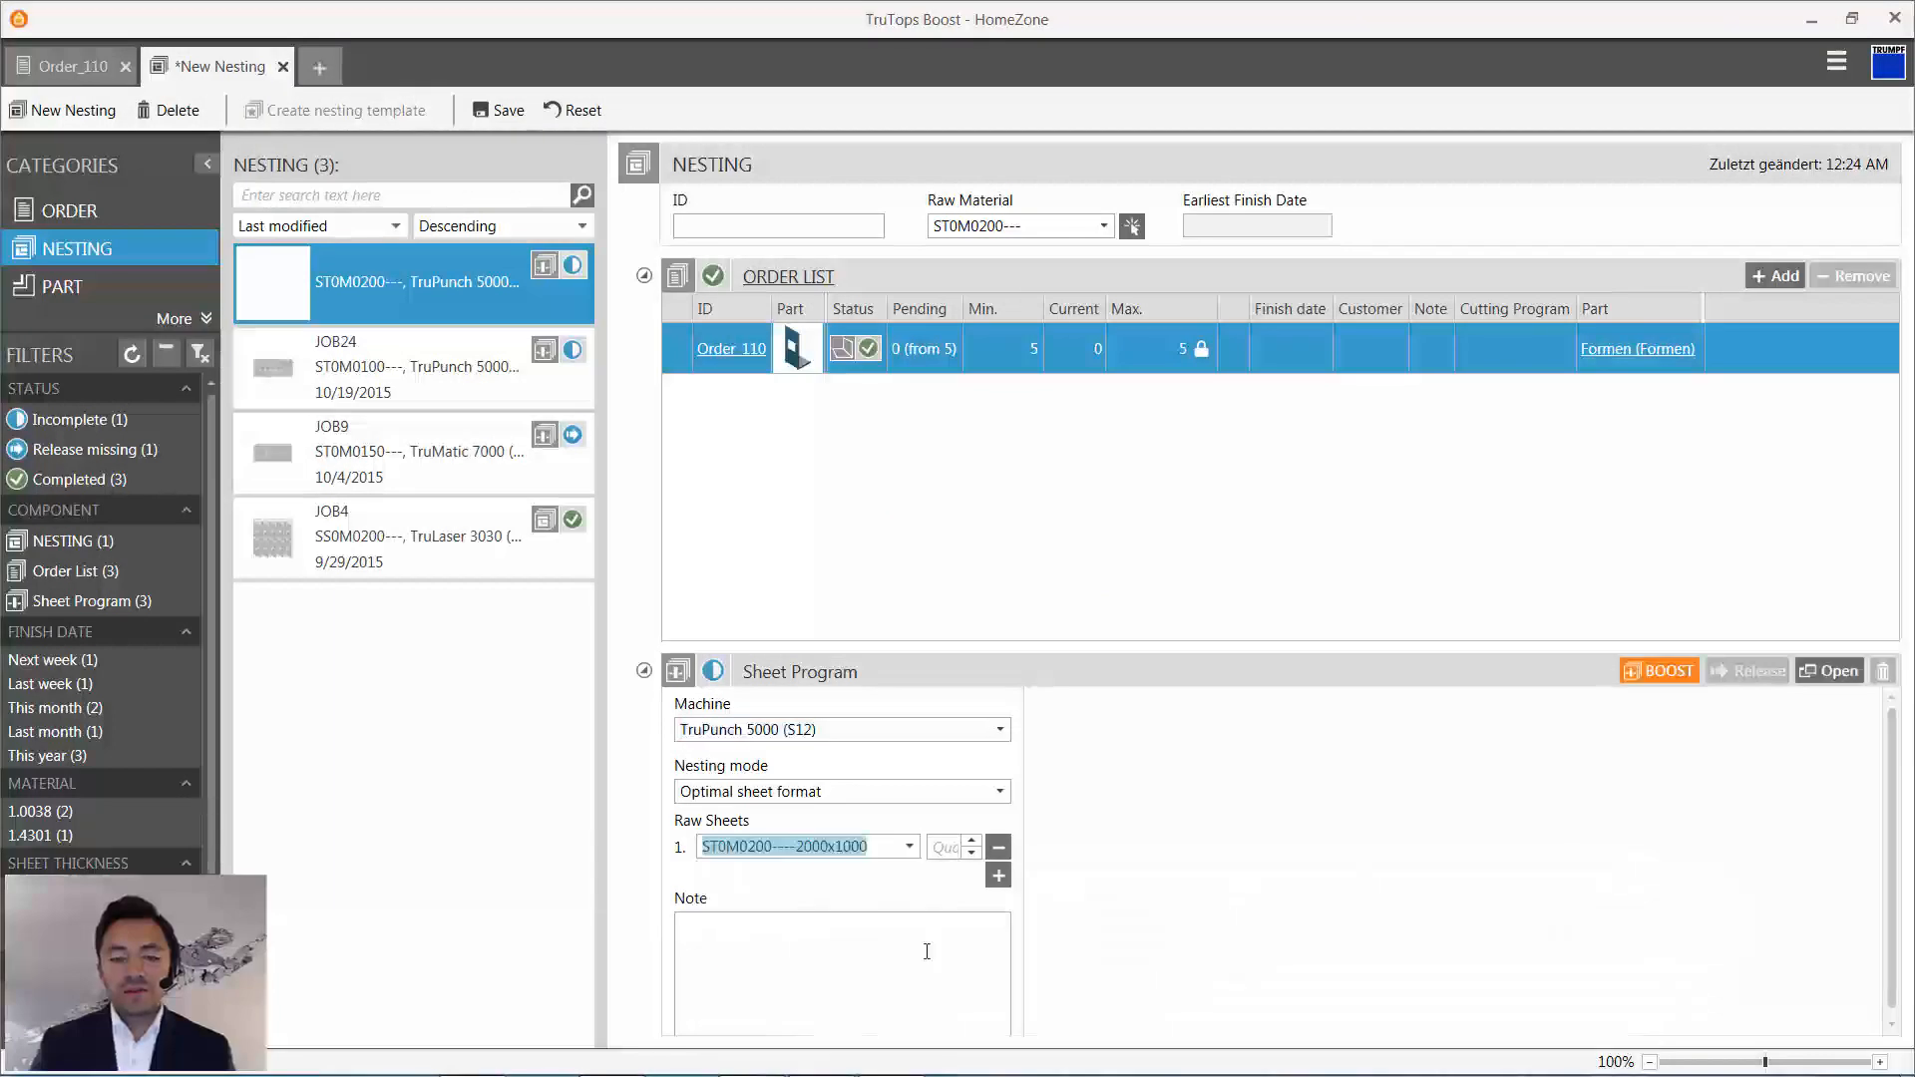
click(1690, 674)
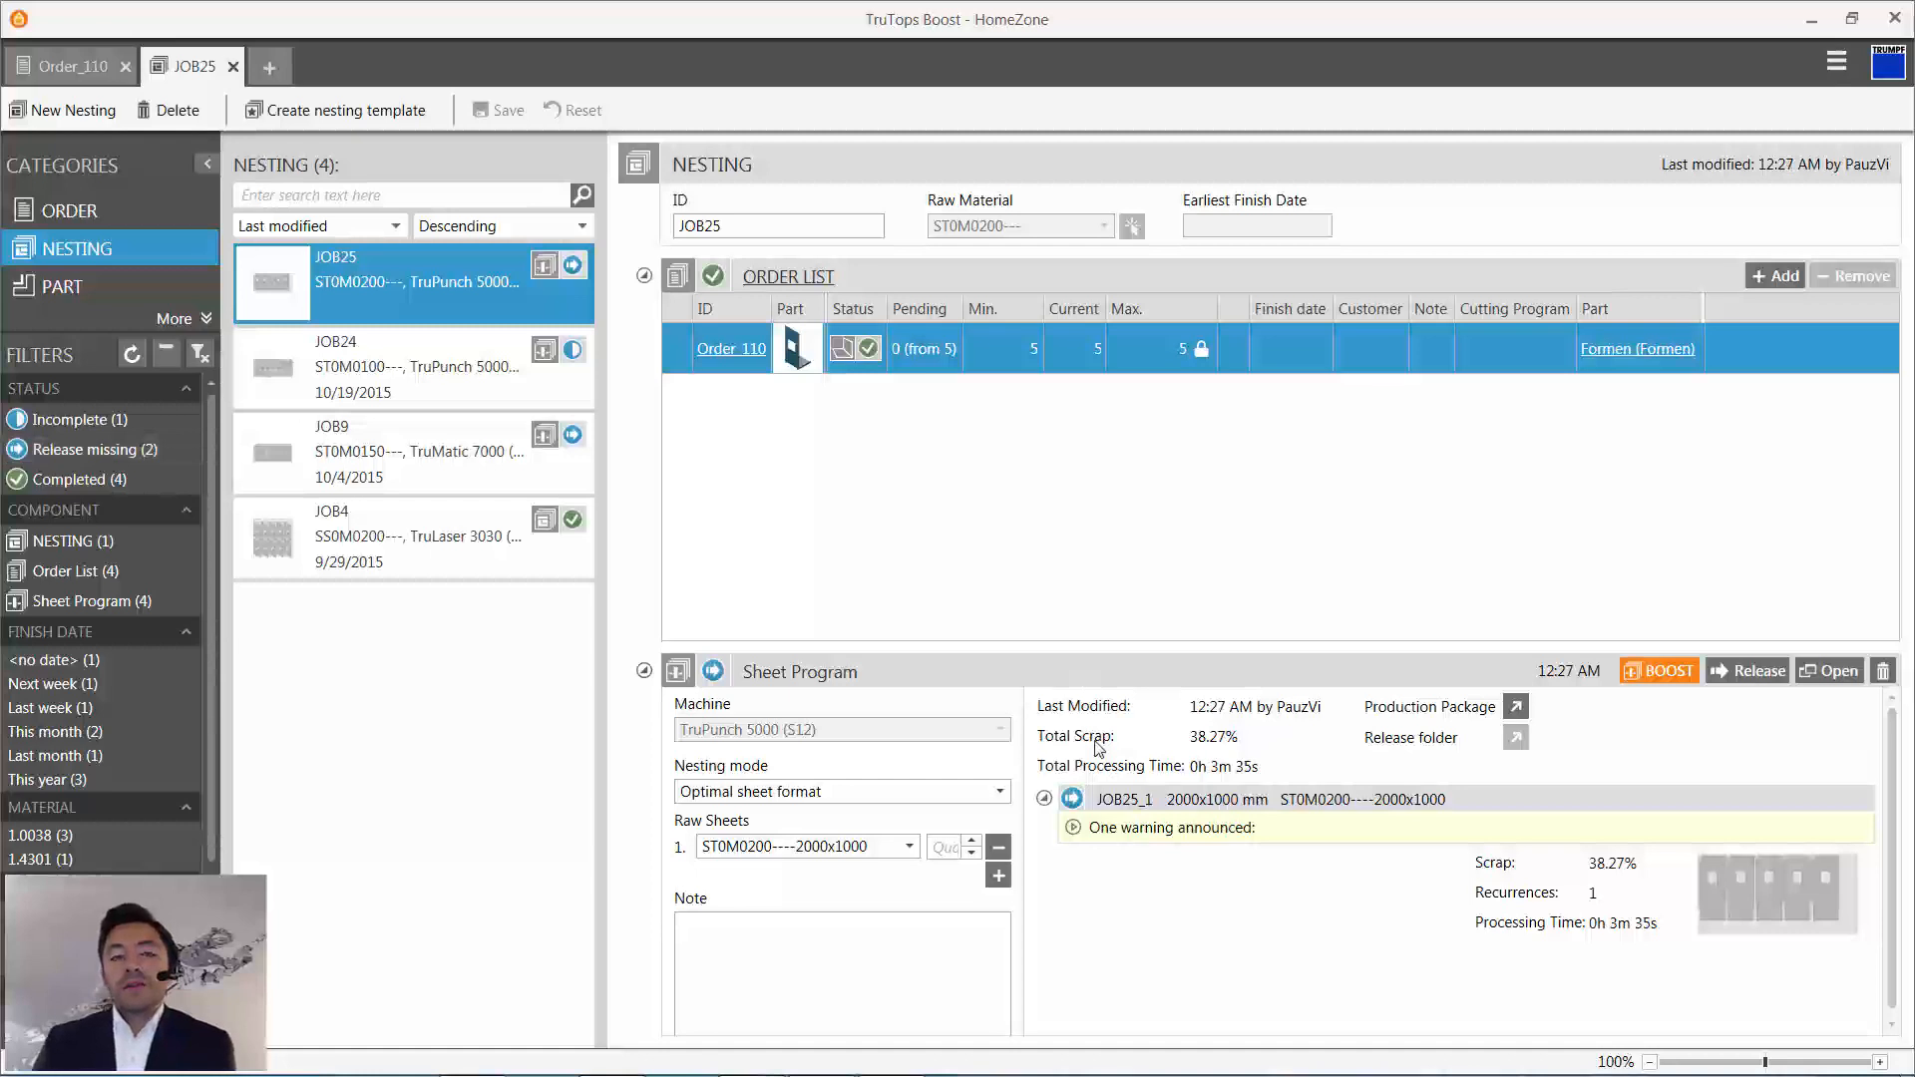
- Check the sheet program's warning details, open the program in Cut and show its 2000x1000 sheet in the editor
click(1073, 828)
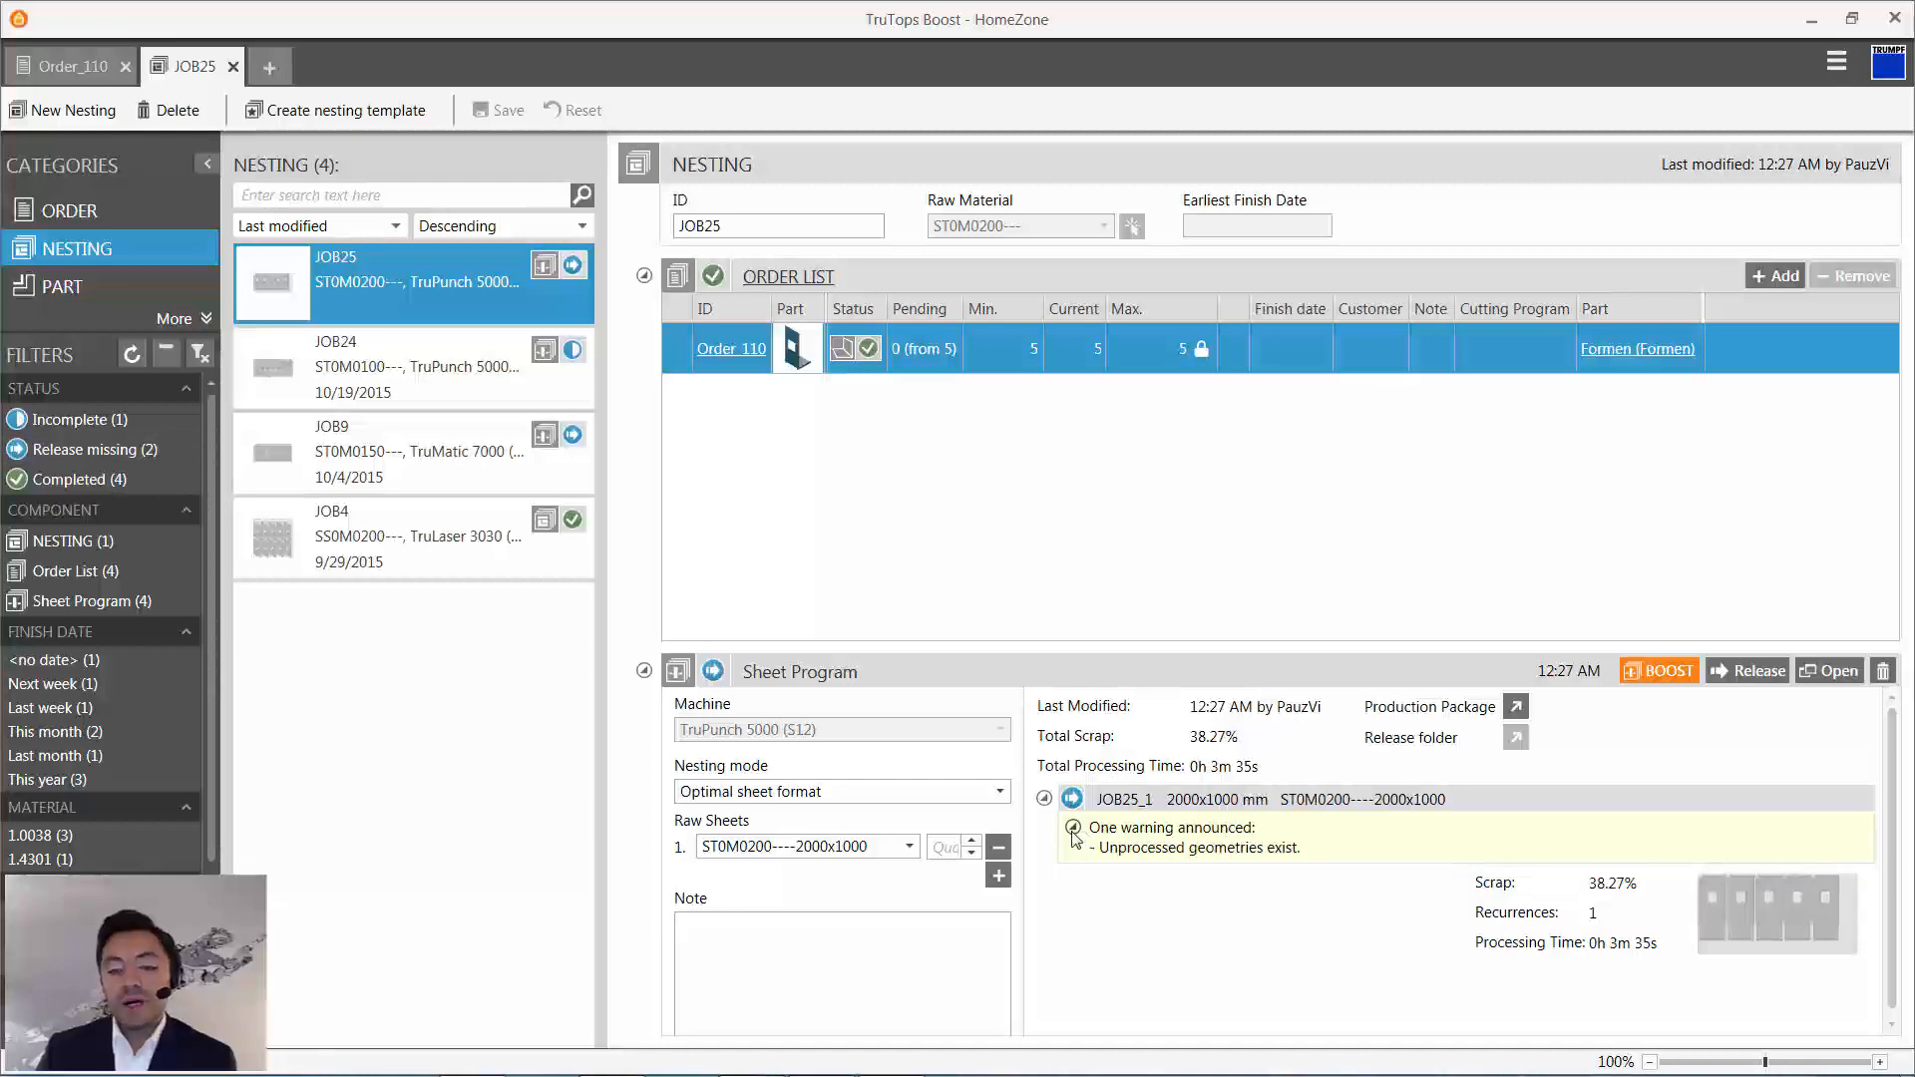
click(1073, 827)
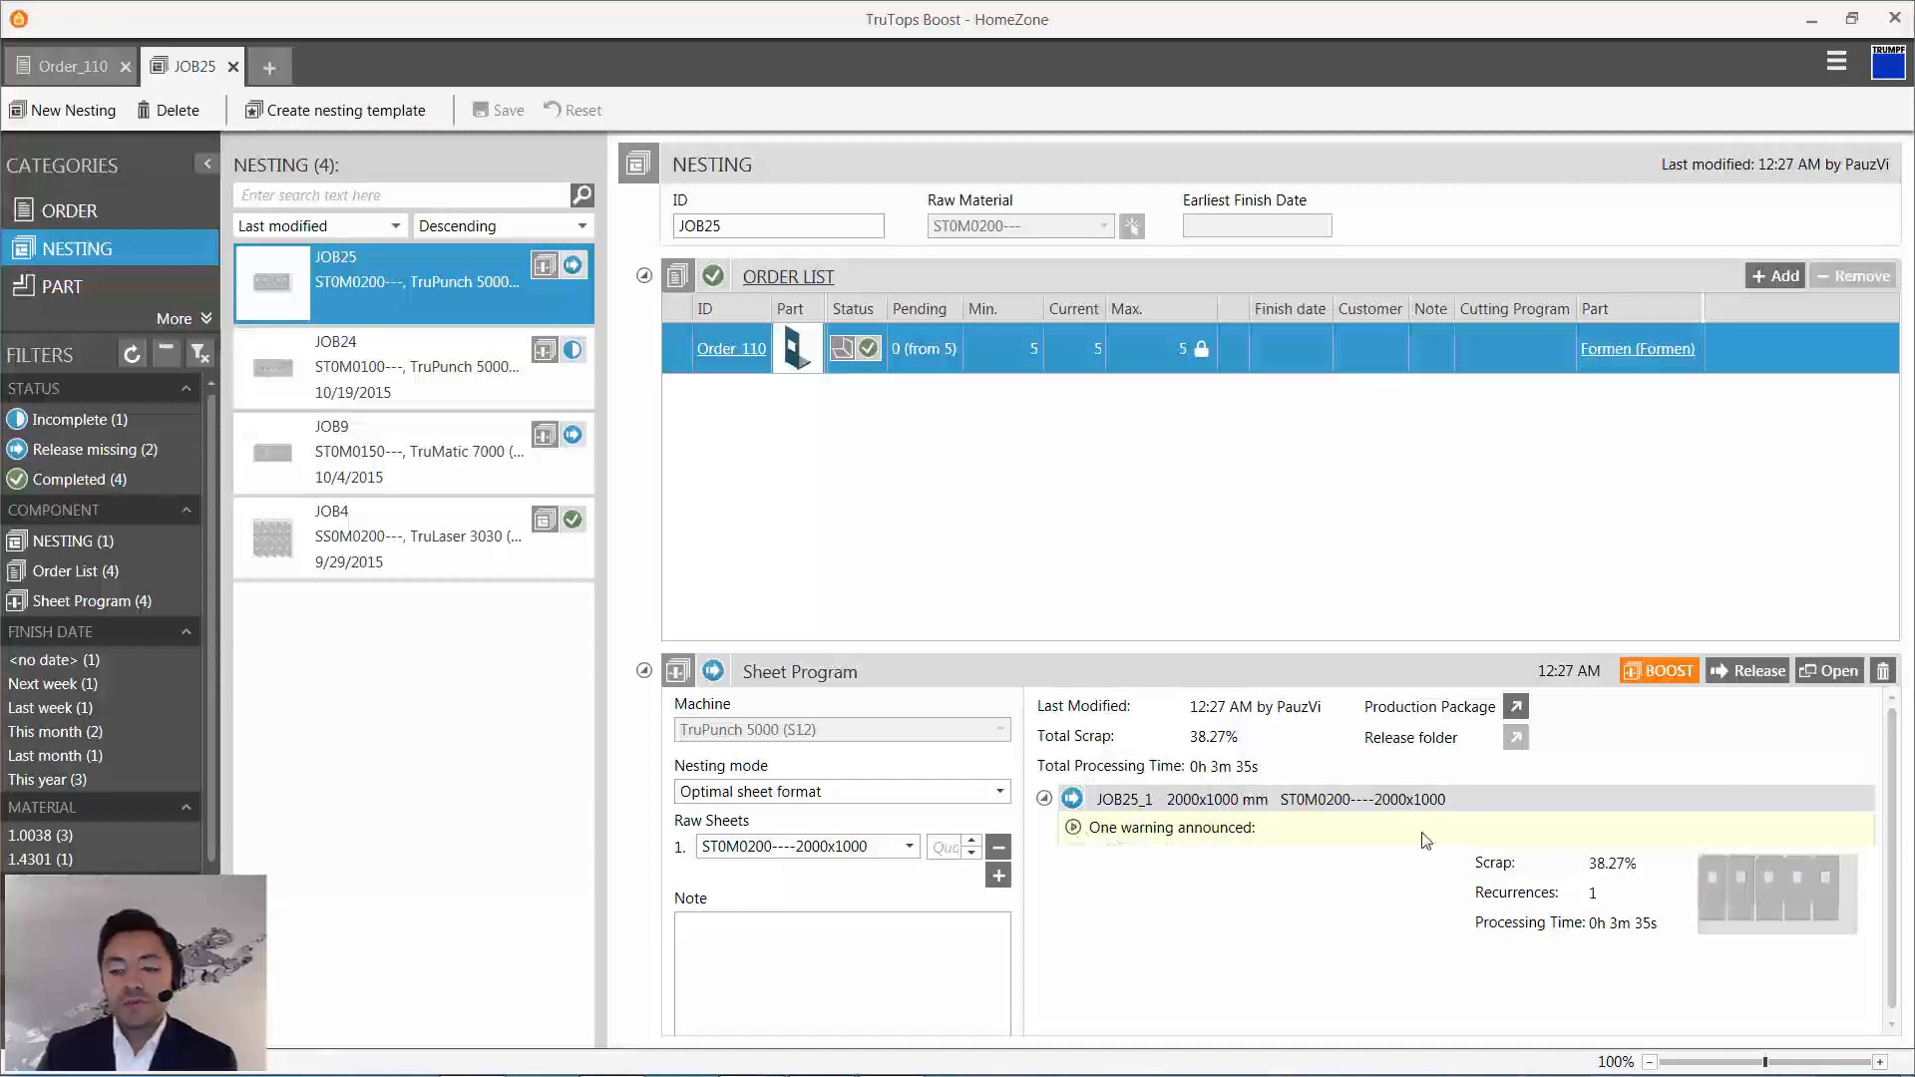
click(1830, 669)
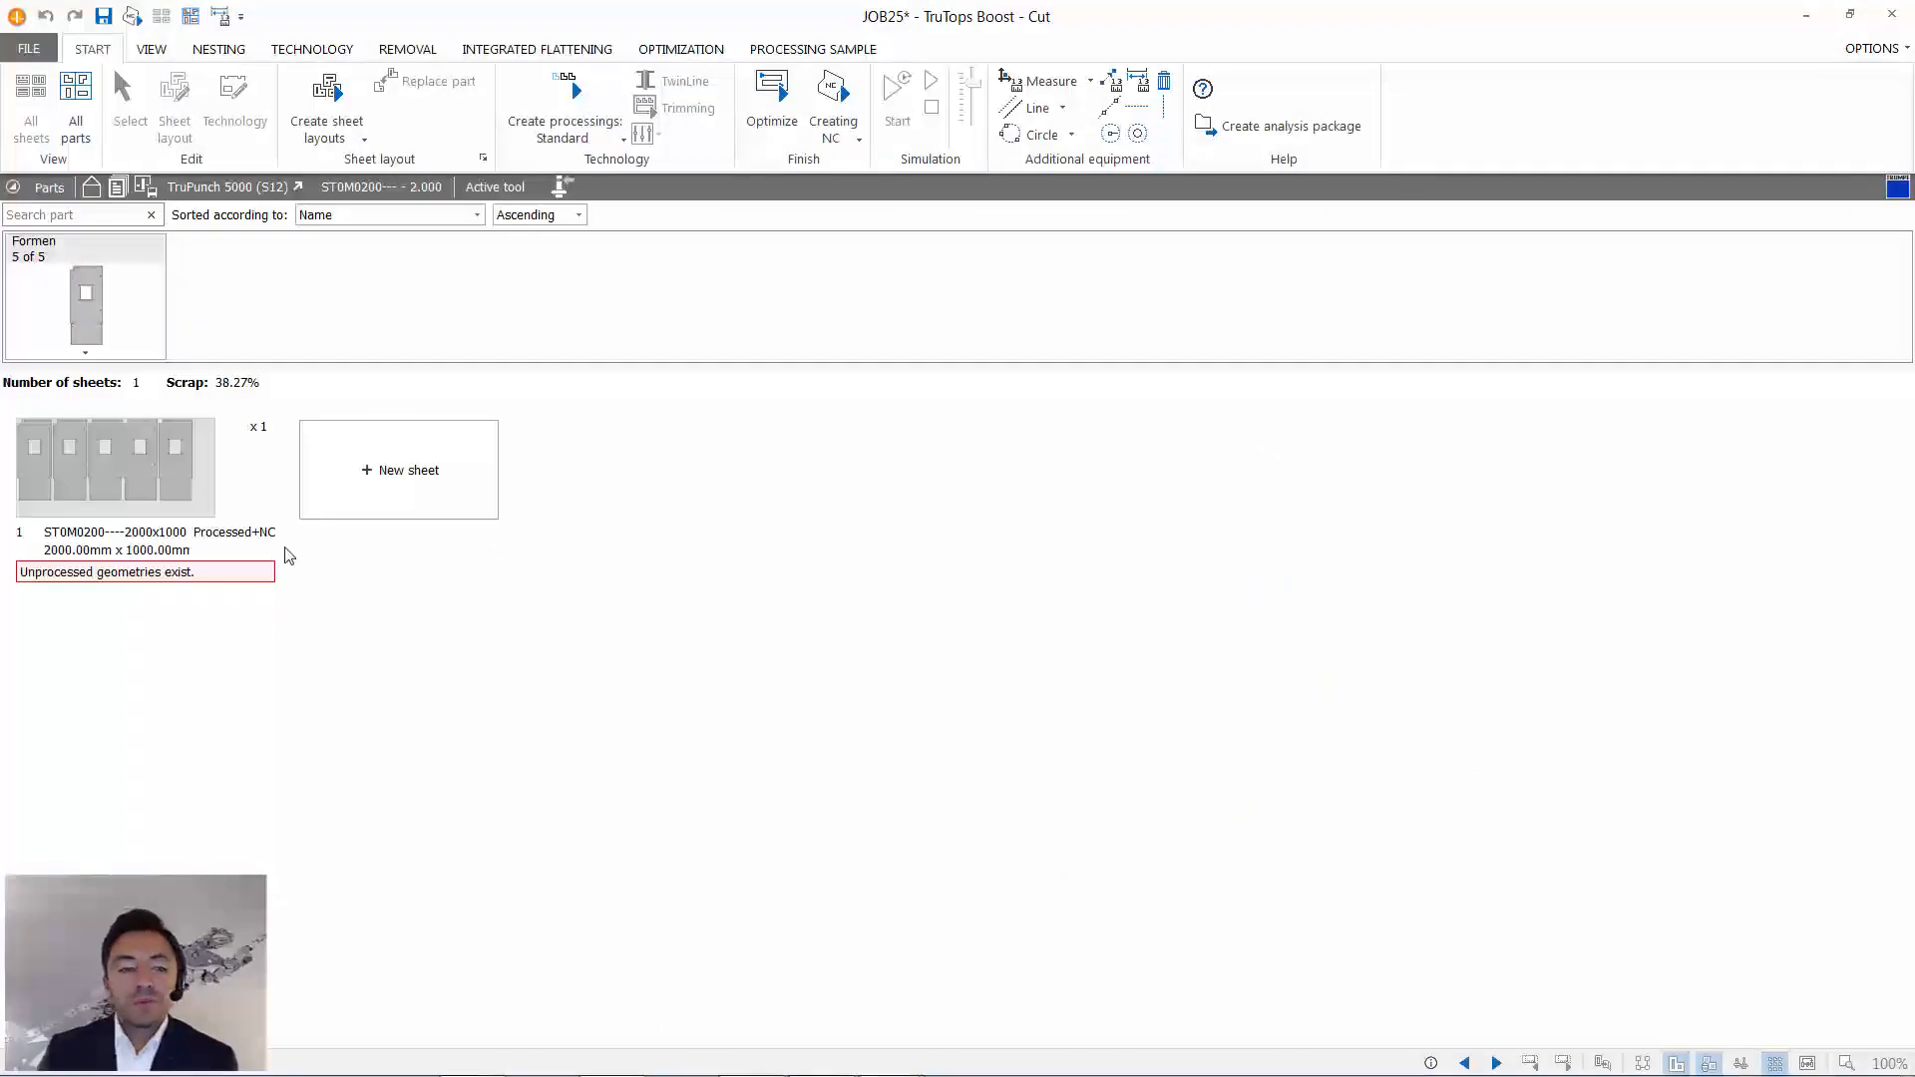
double_click(145, 483)
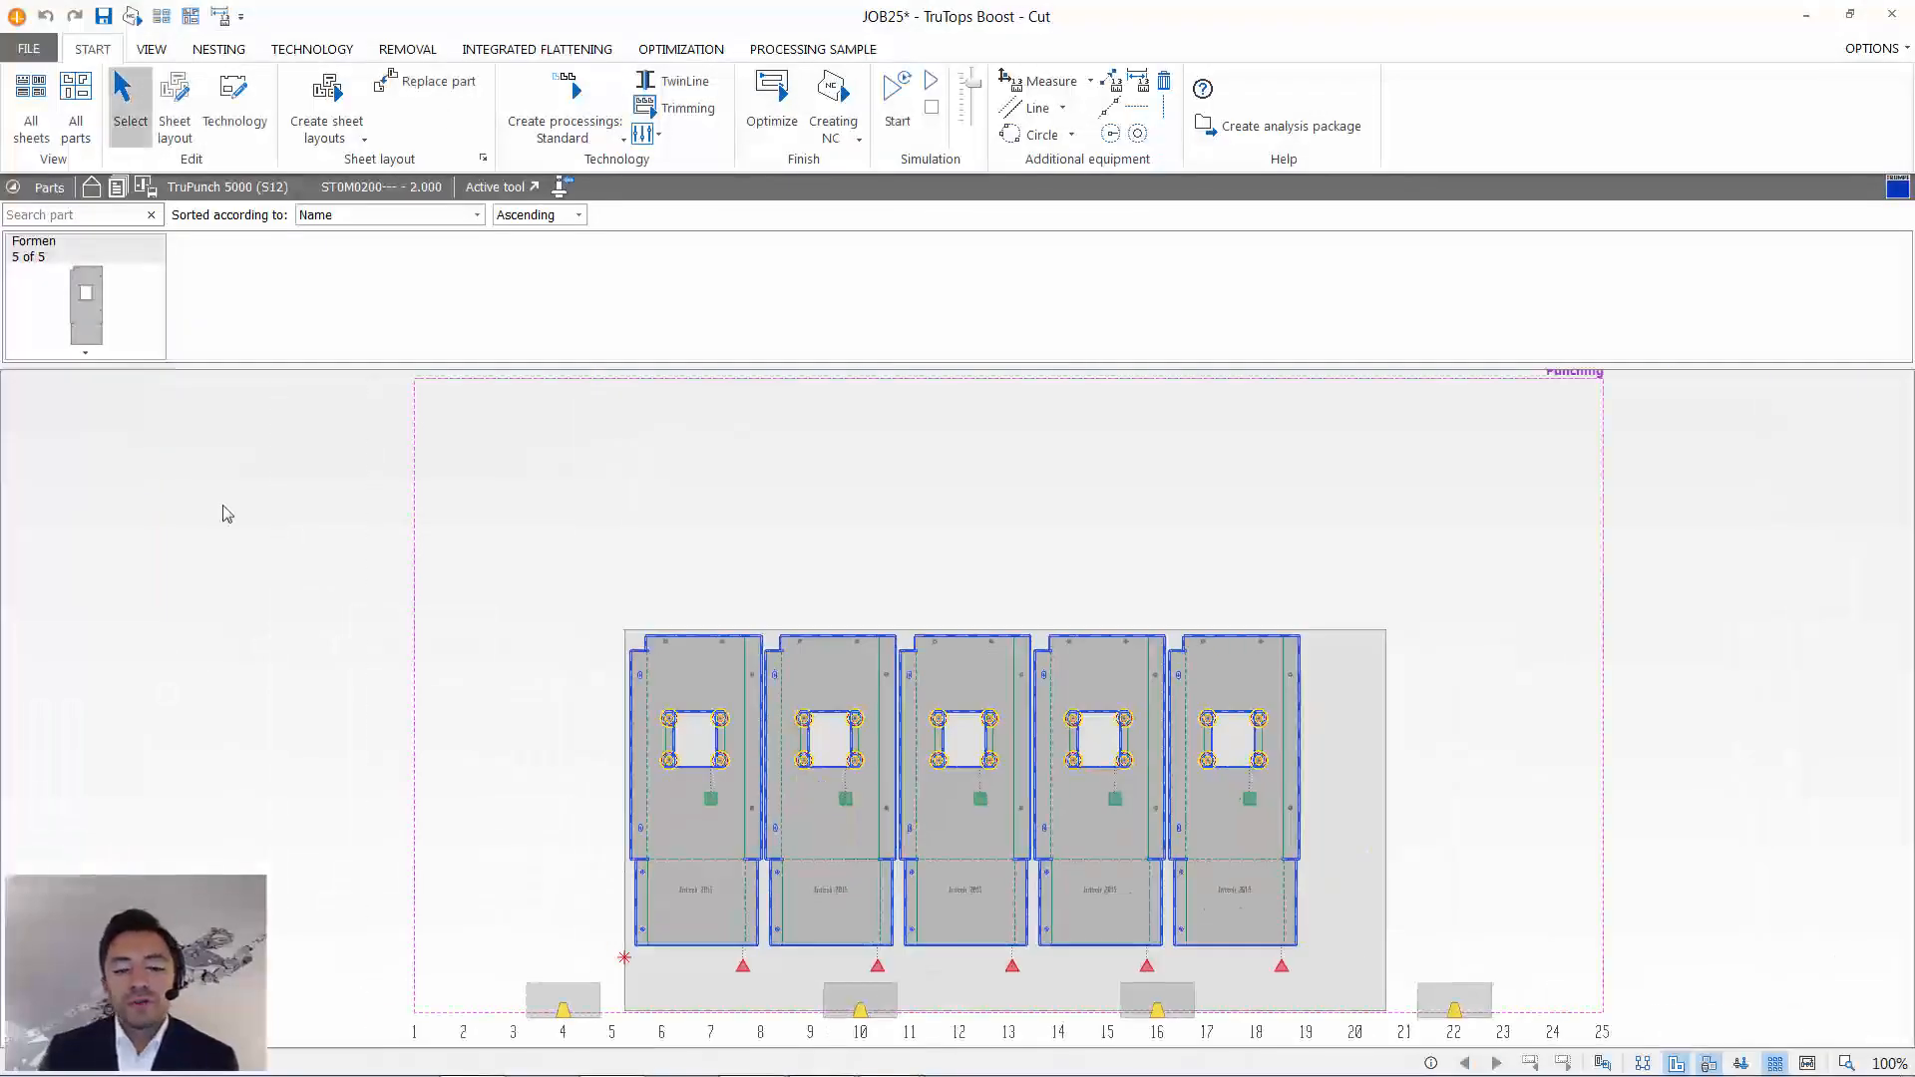
- Inspect the processing of the round forms around the first part's window and of the hexagonal form near its edge
scroll(654, 788, up, 2)
scroll(656, 766, up, 1)
scroll(750, 761, up, 9)
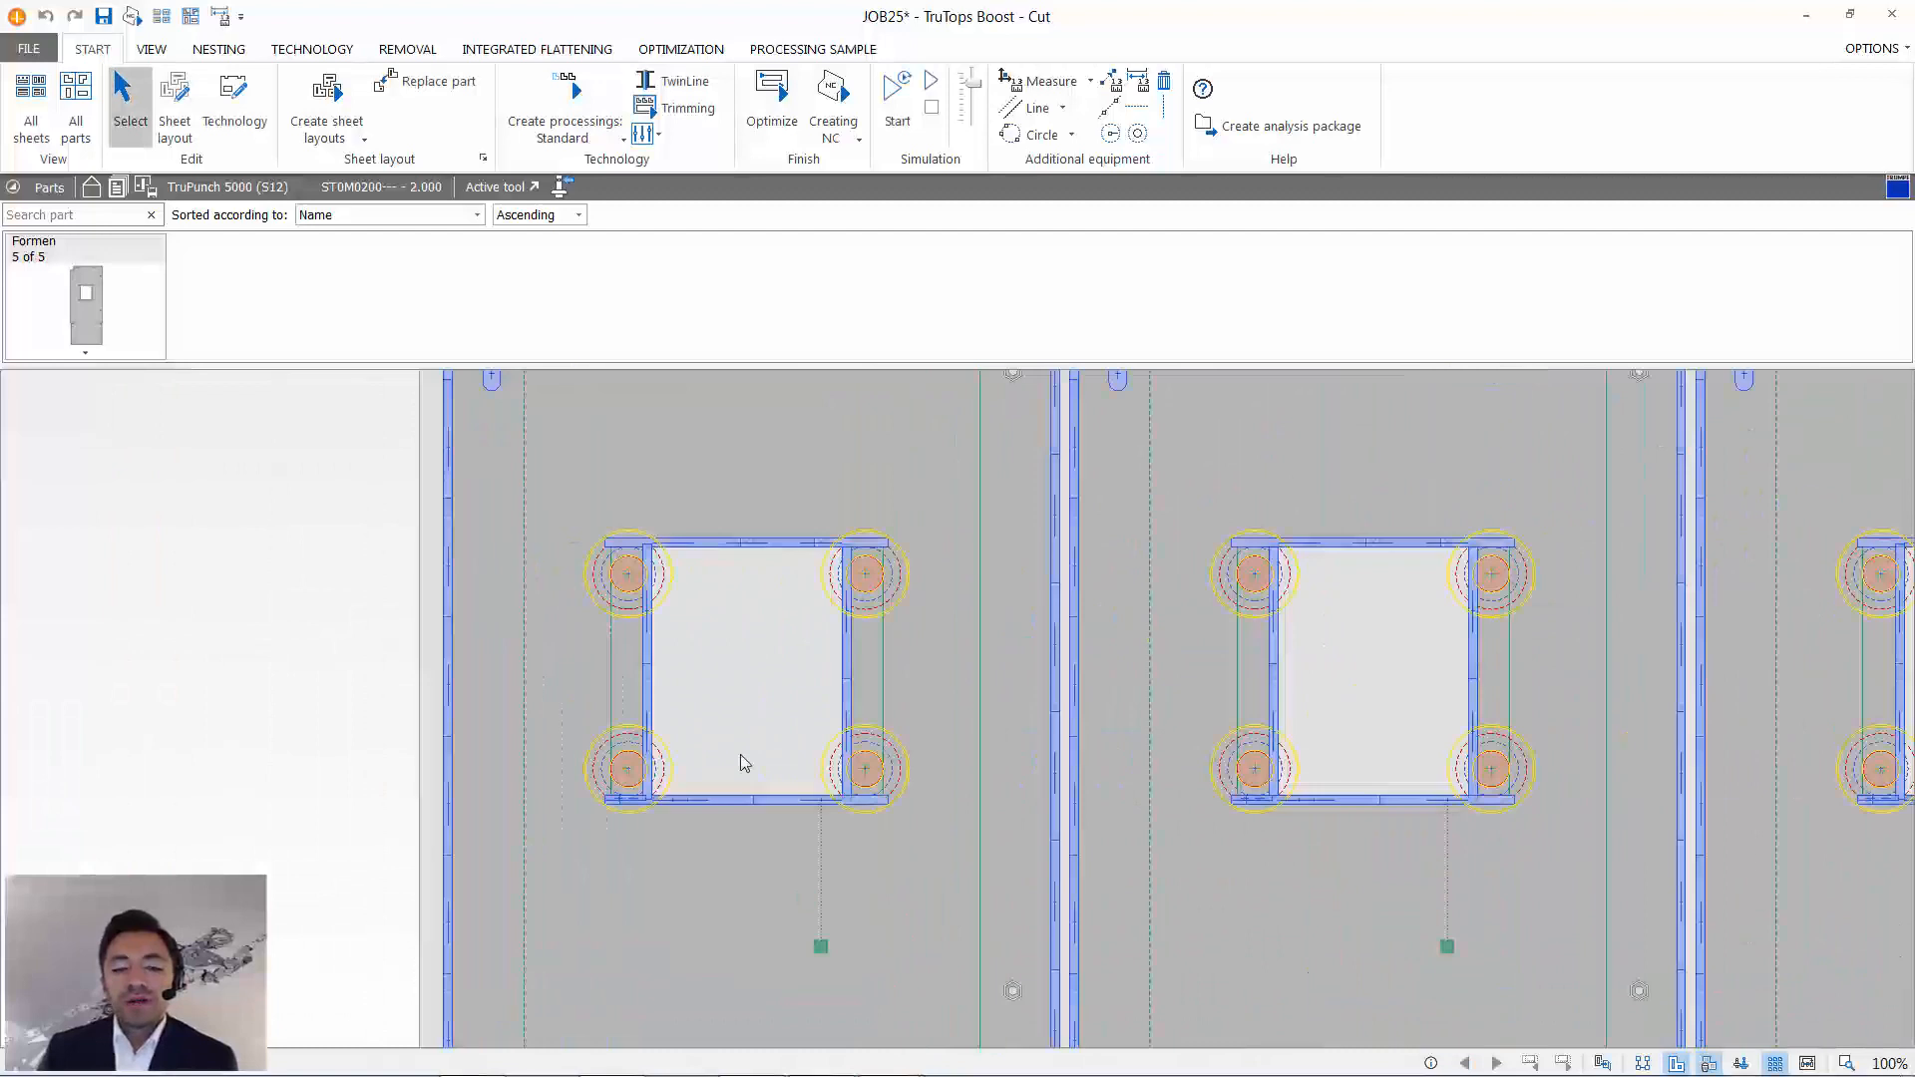
double_click(1173, 766)
click(1192, 776)
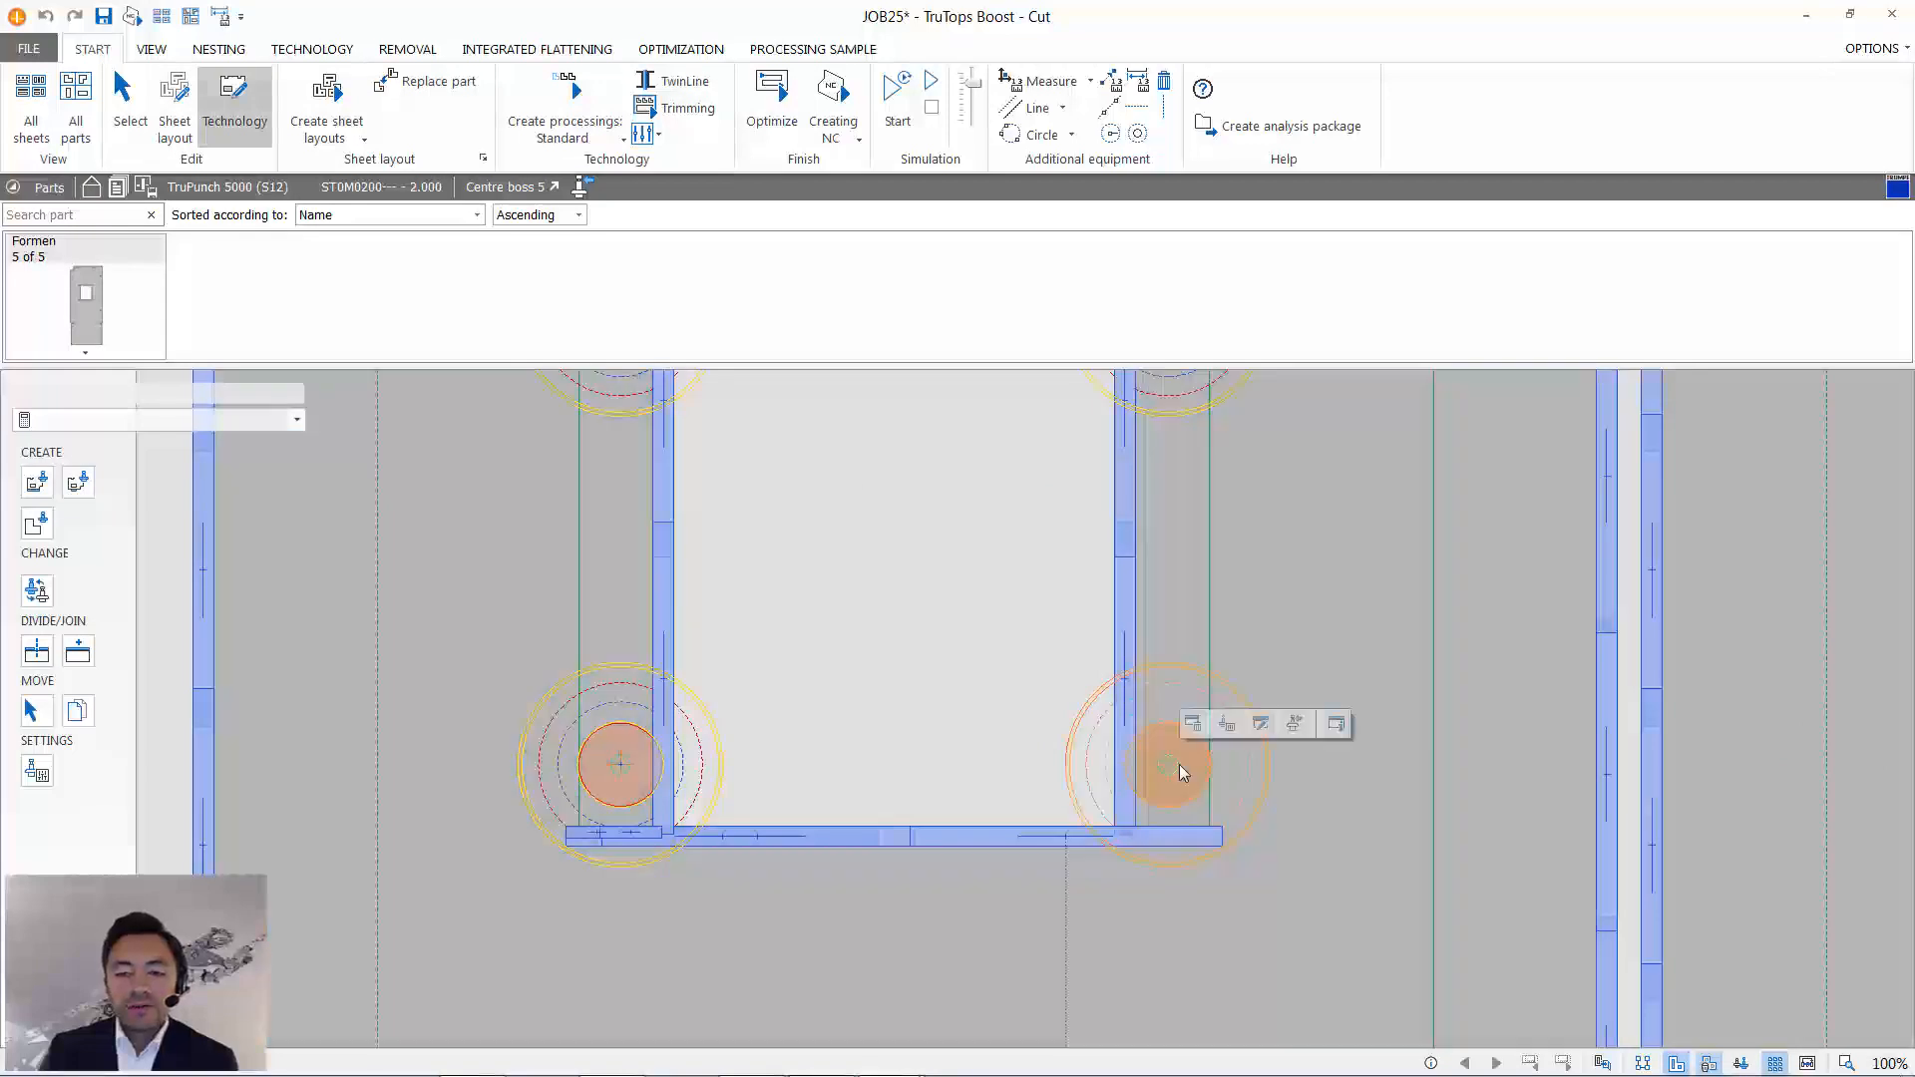
click(1295, 724)
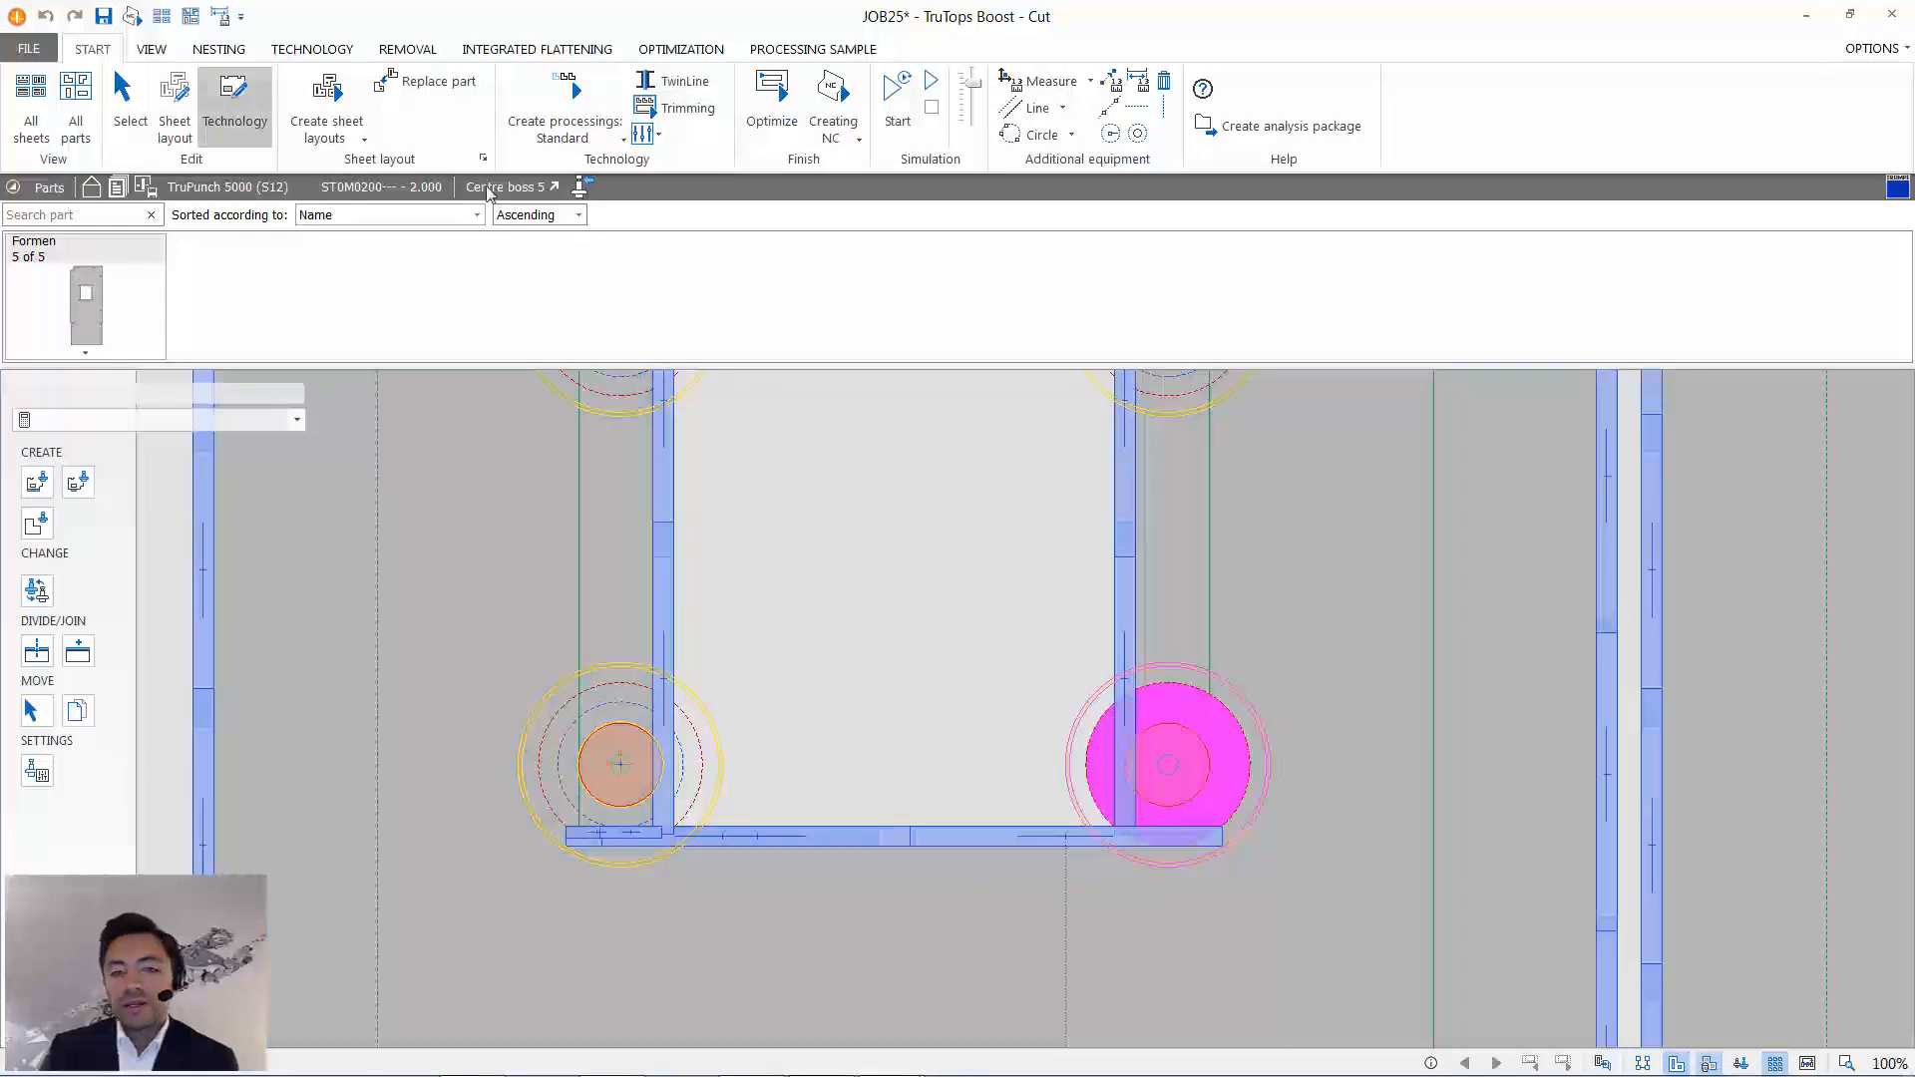
scroll(806, 516, down, 6)
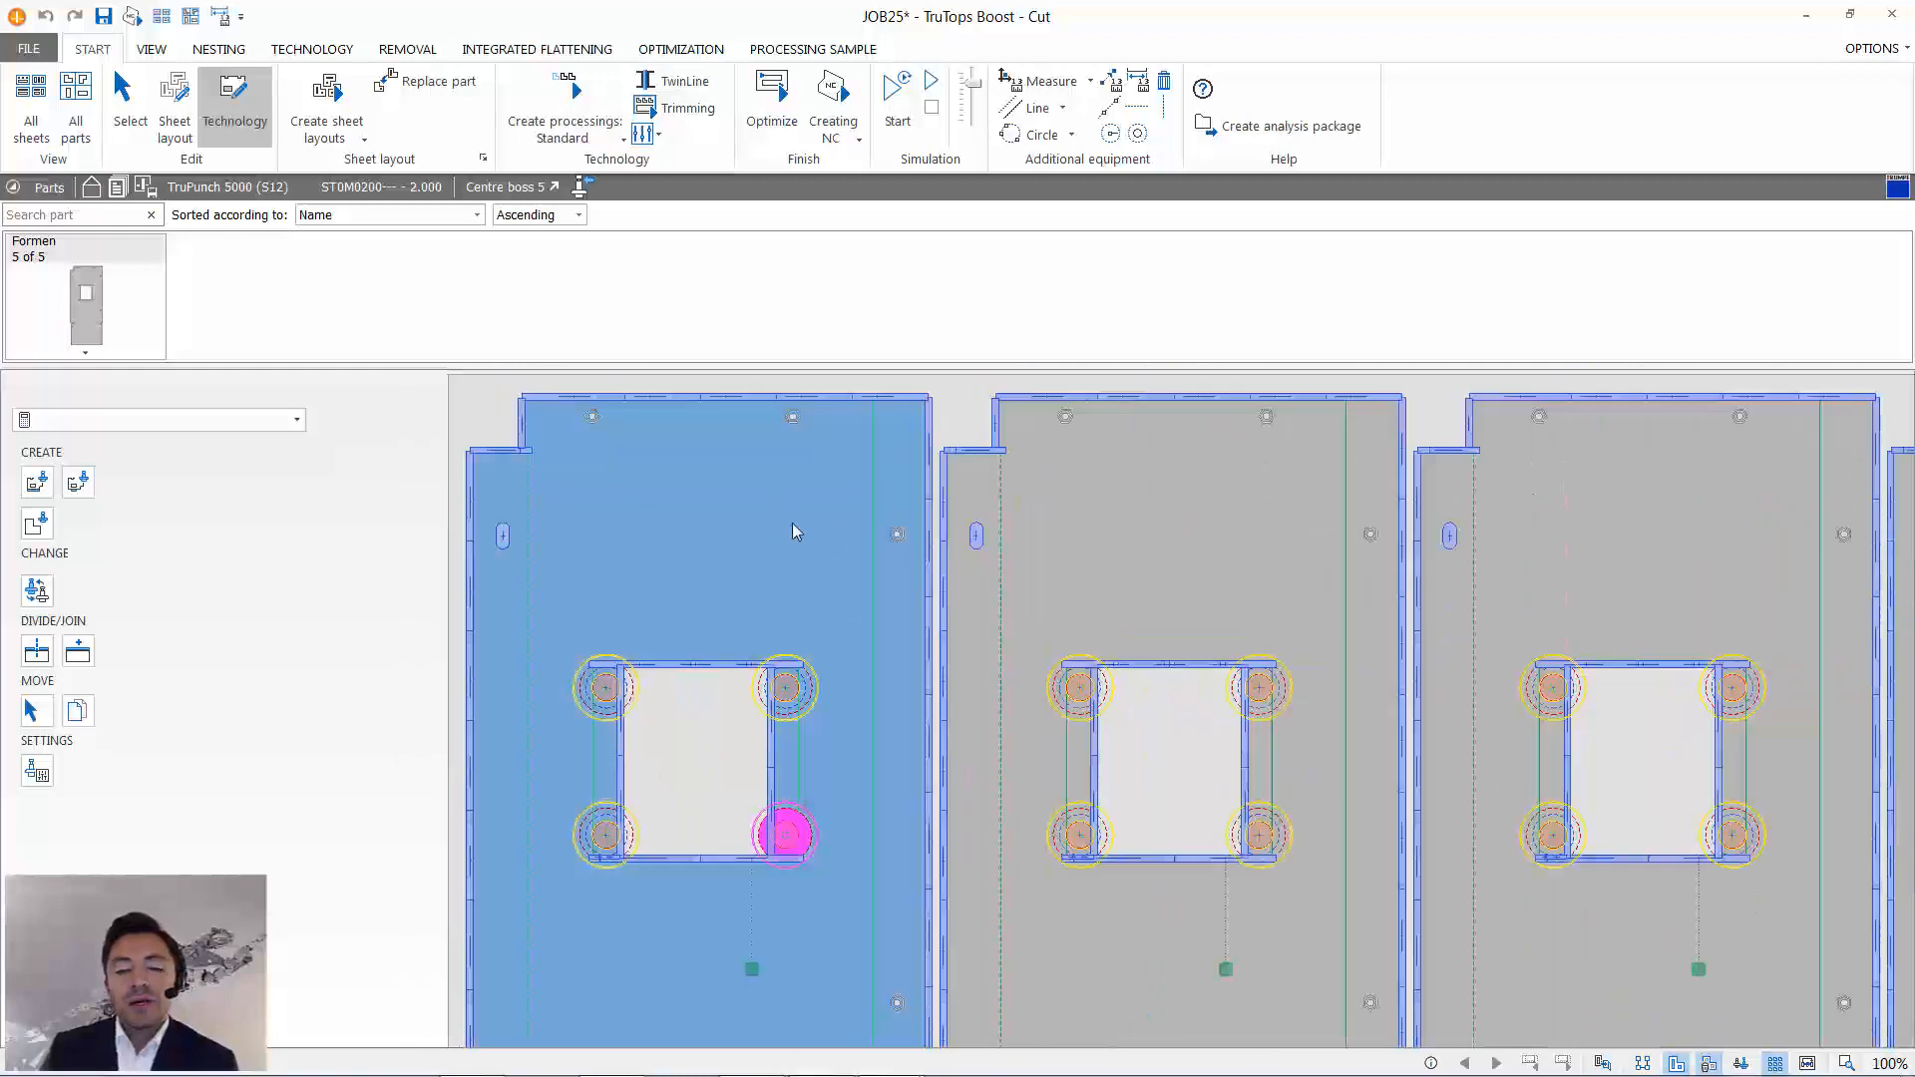
scroll(804, 535, up, 3)
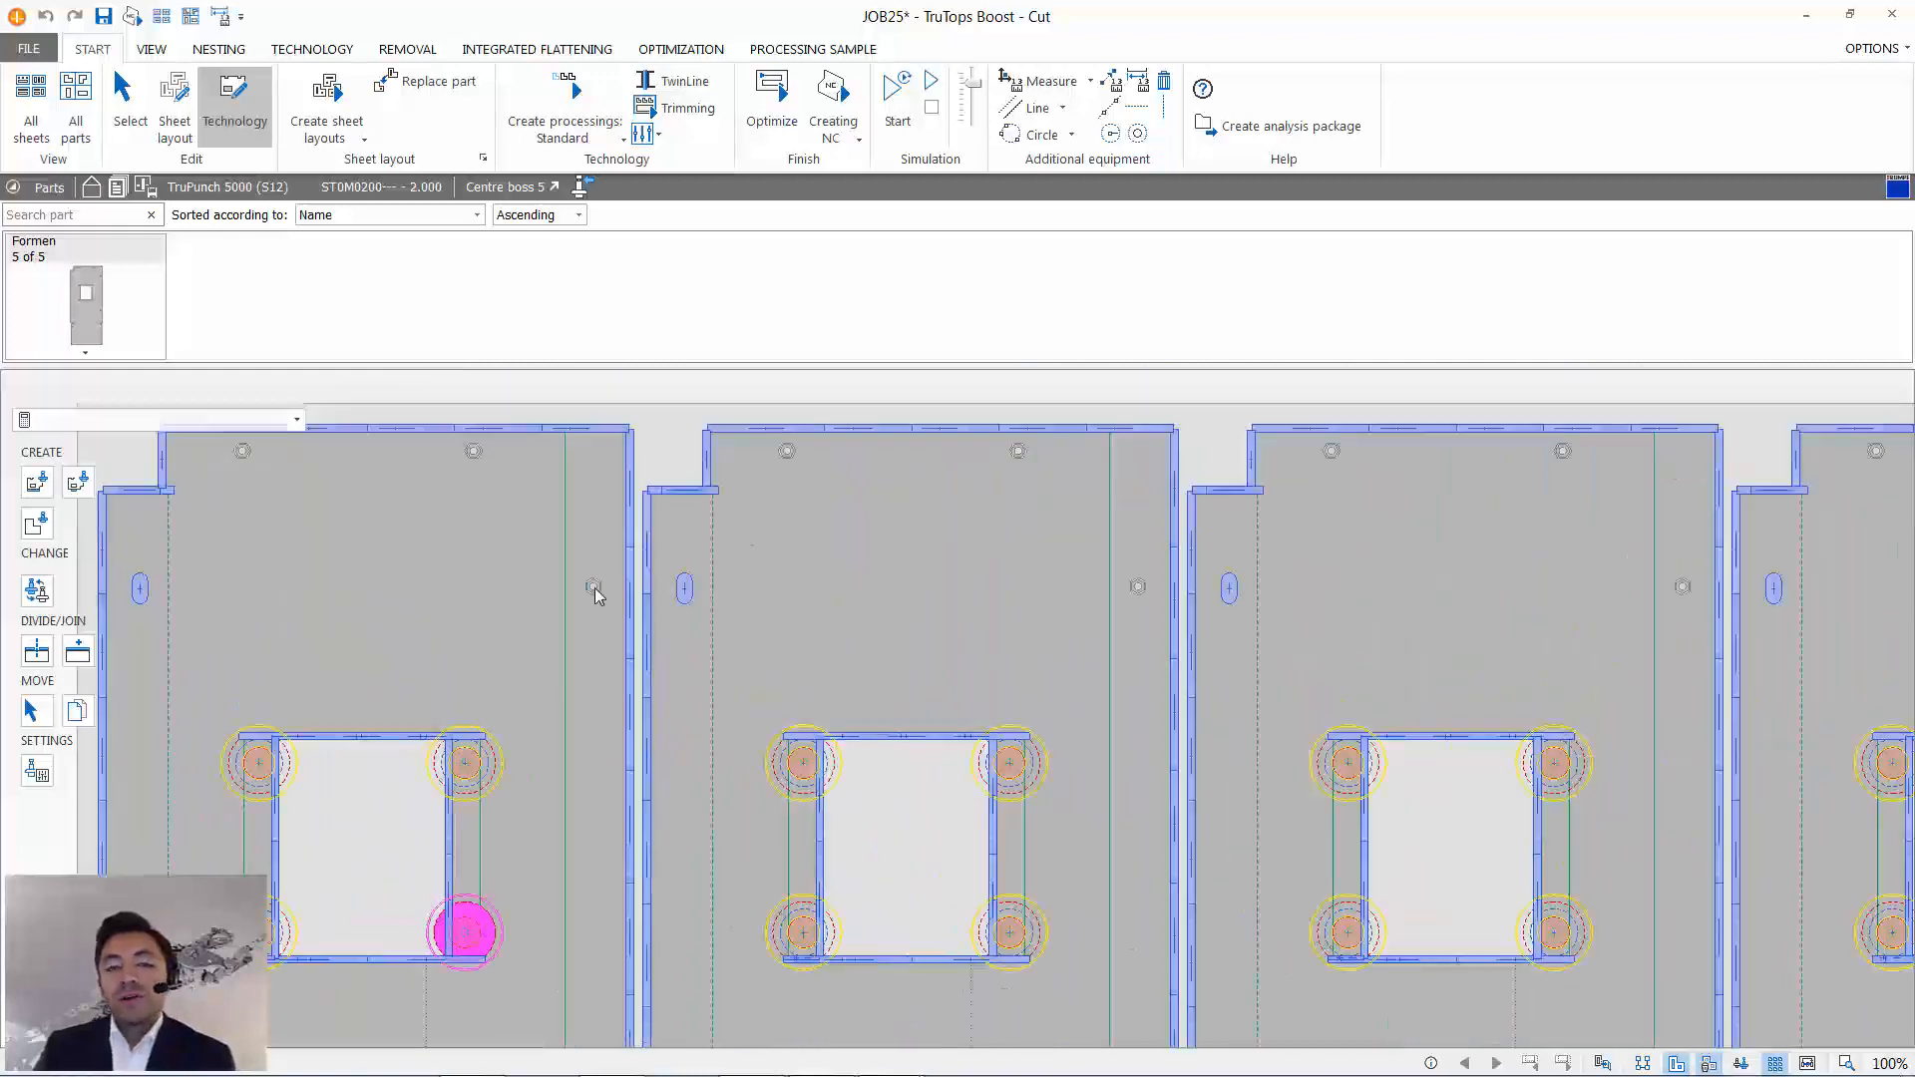
scroll(598, 596, up, 4)
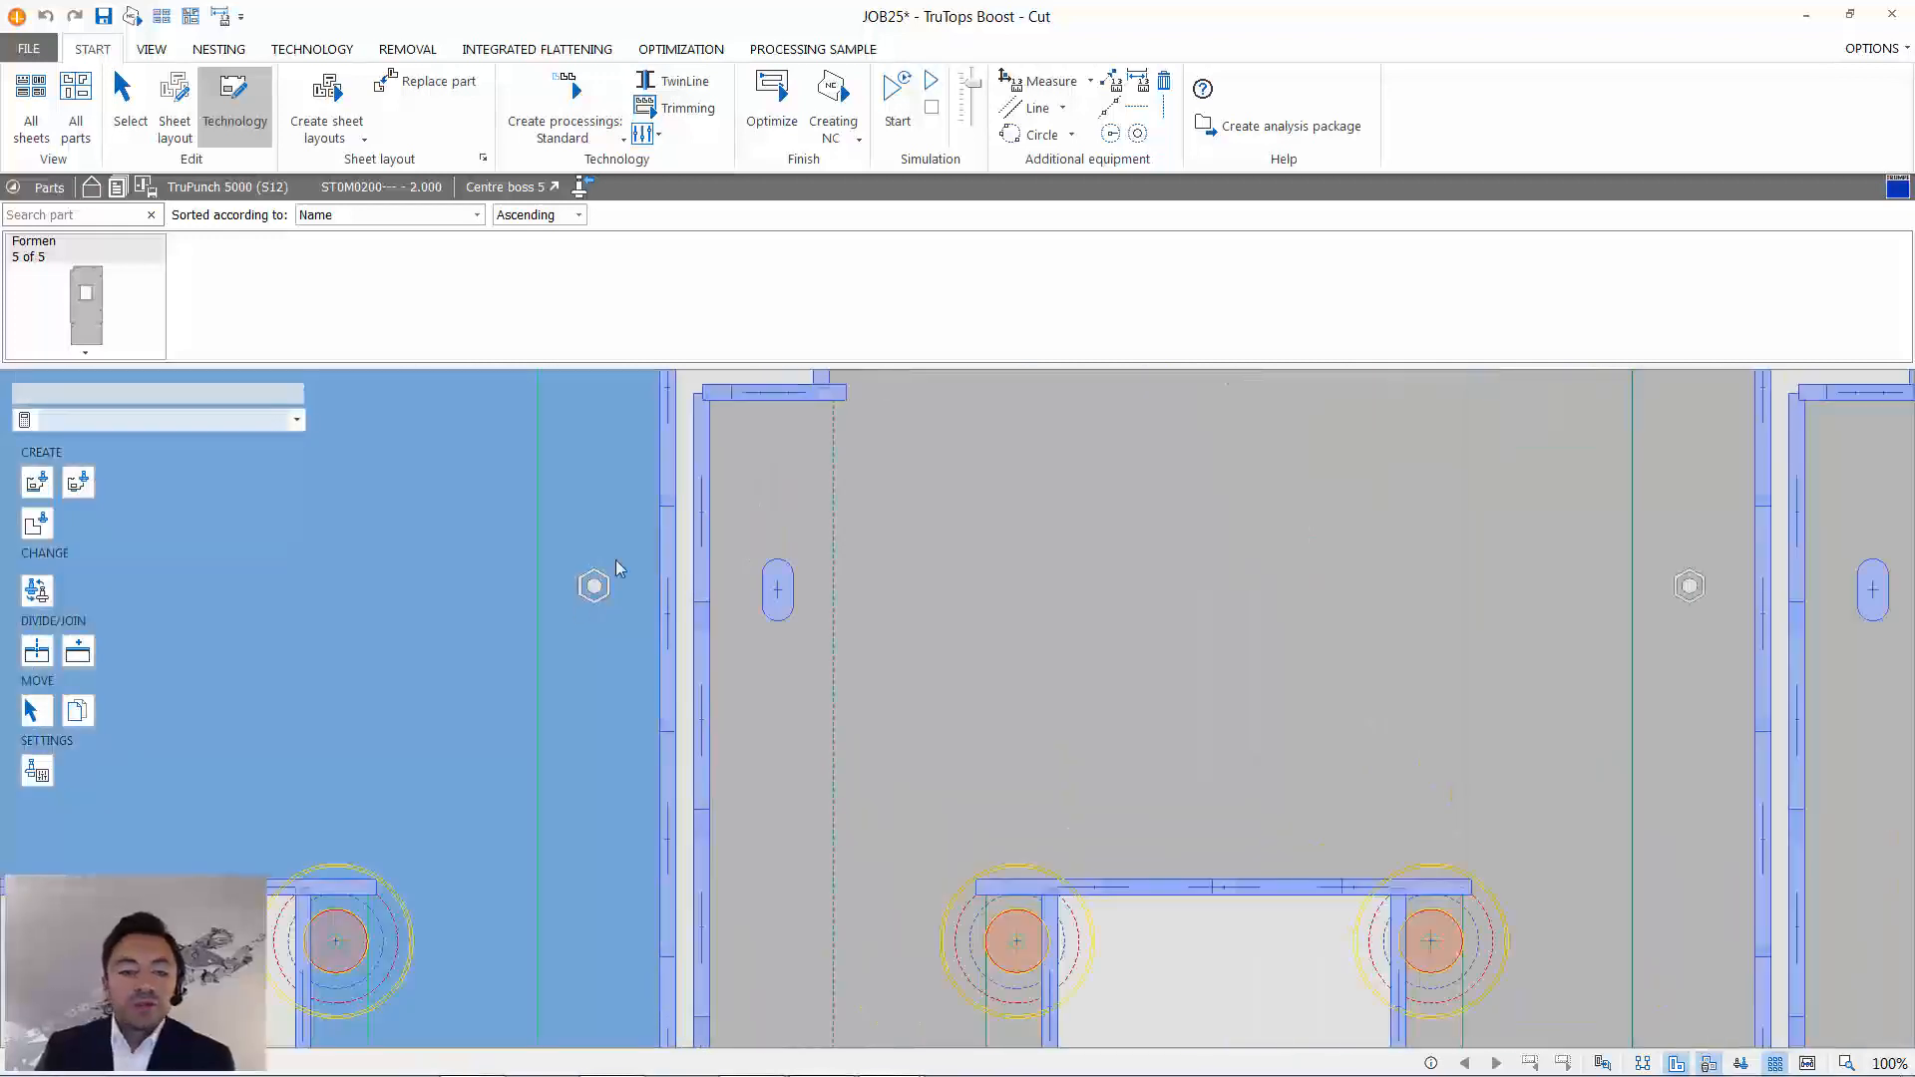
scroll(616, 568, up, 3)
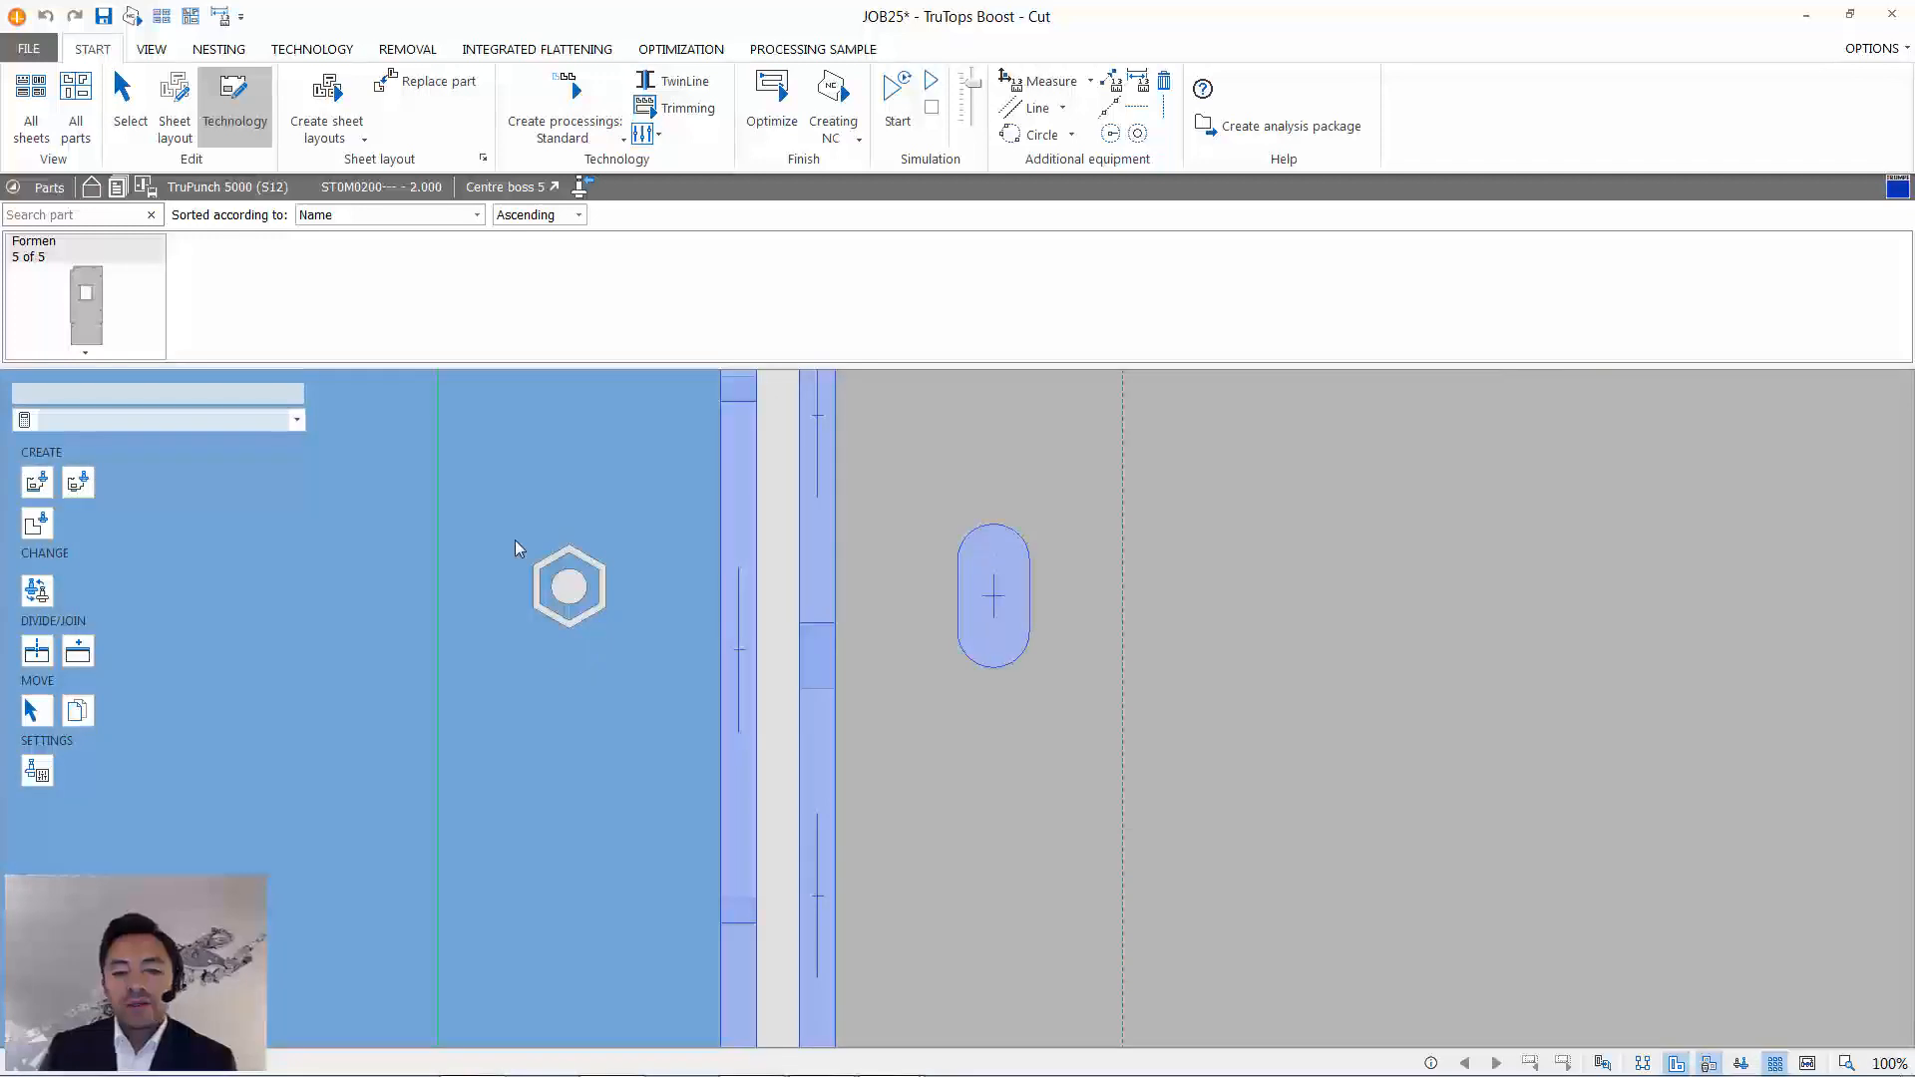
- Isolate the first Formen part on the sheet for individual editing and bring its upper-left hexagonal form into close view
click(812, 50)
scroll(499, 401, down, 5)
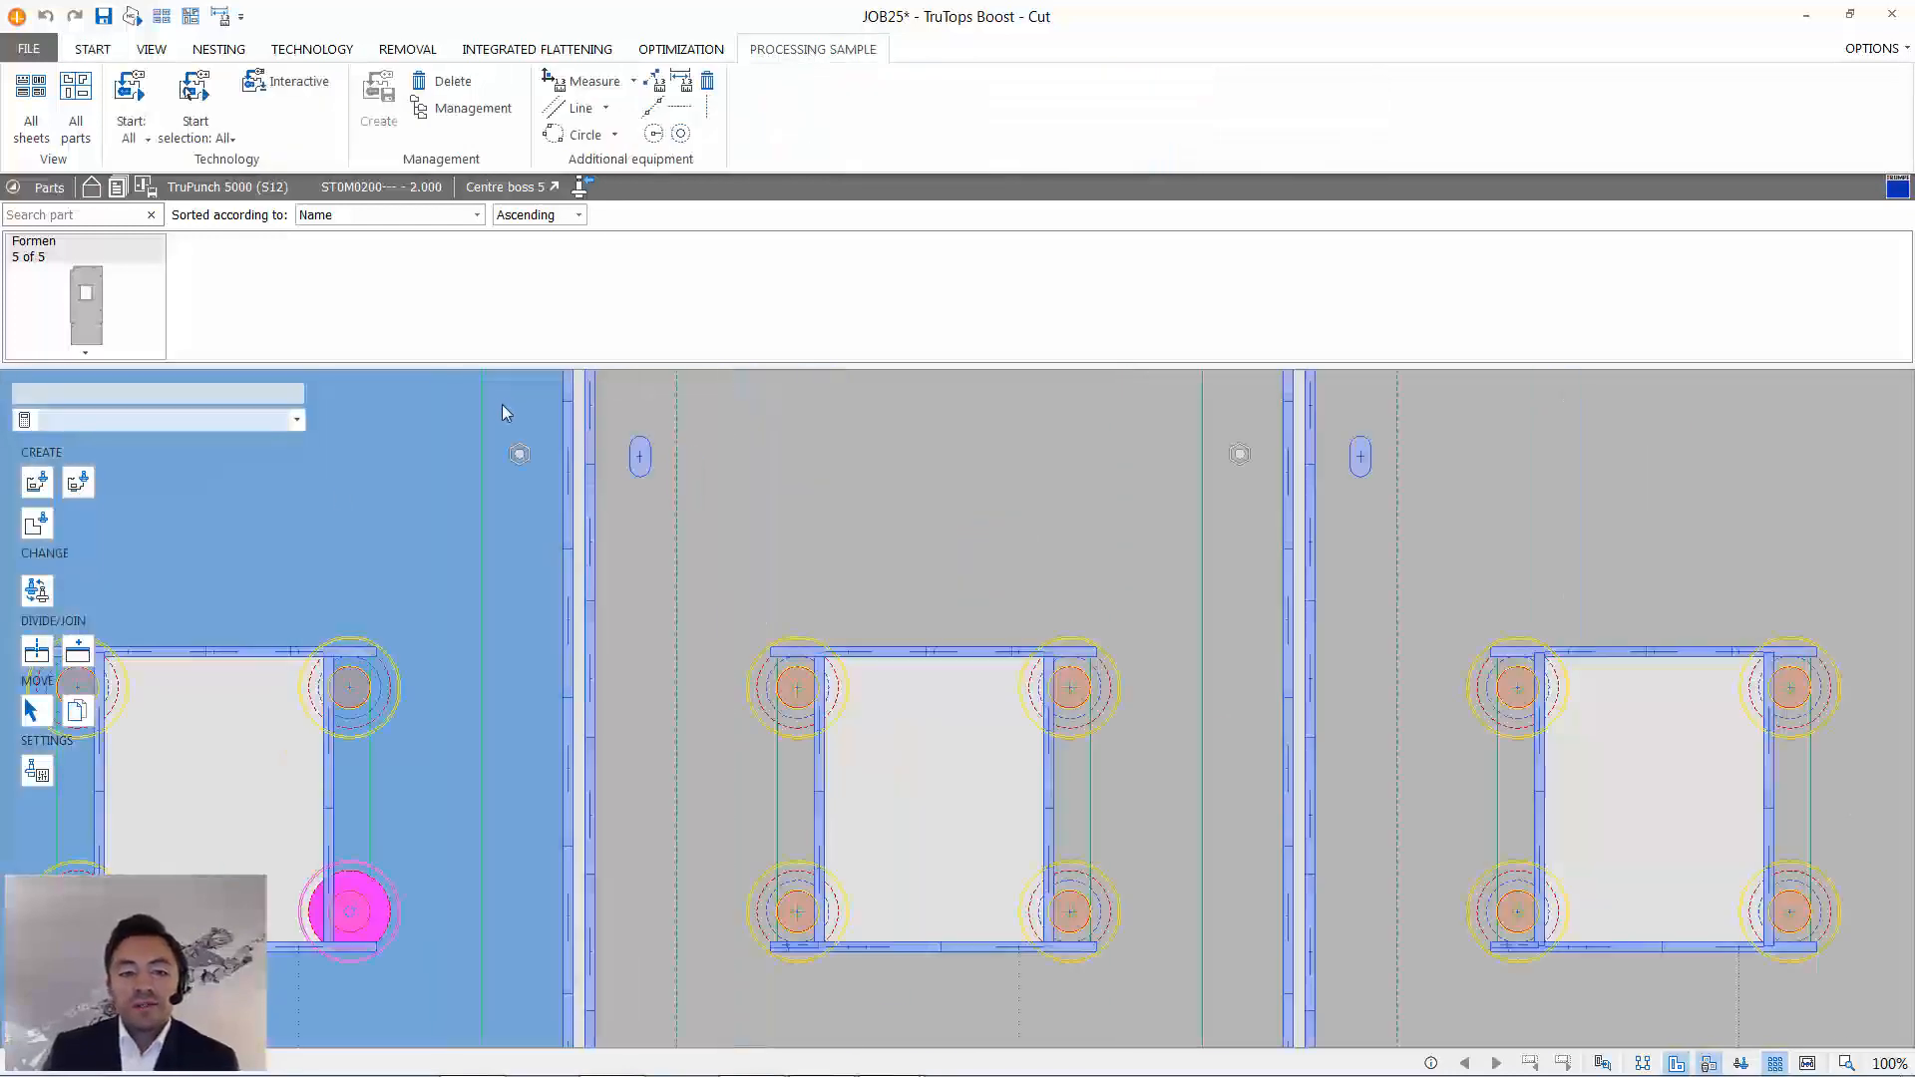
scroll(1015, 702, up, 5)
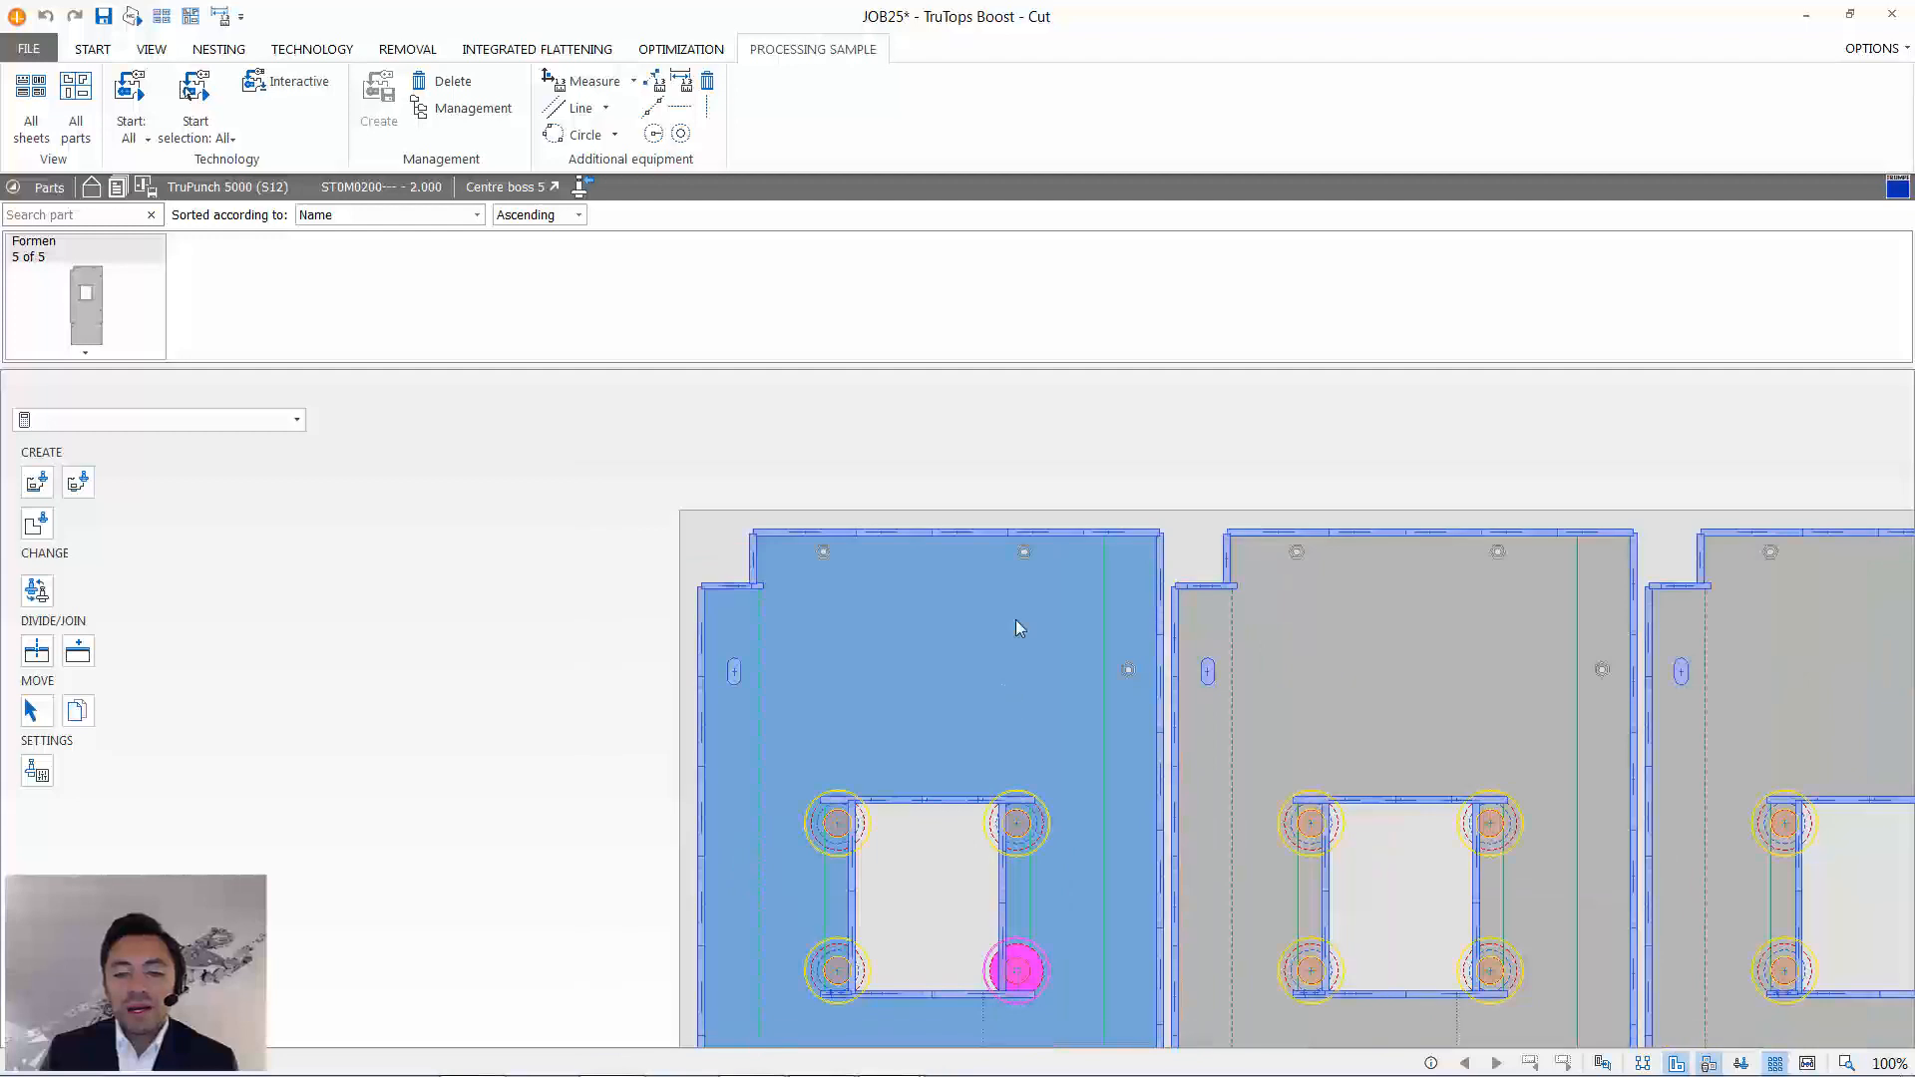
middle_drag(1016, 619, 1007, 529)
click(1603, 1064)
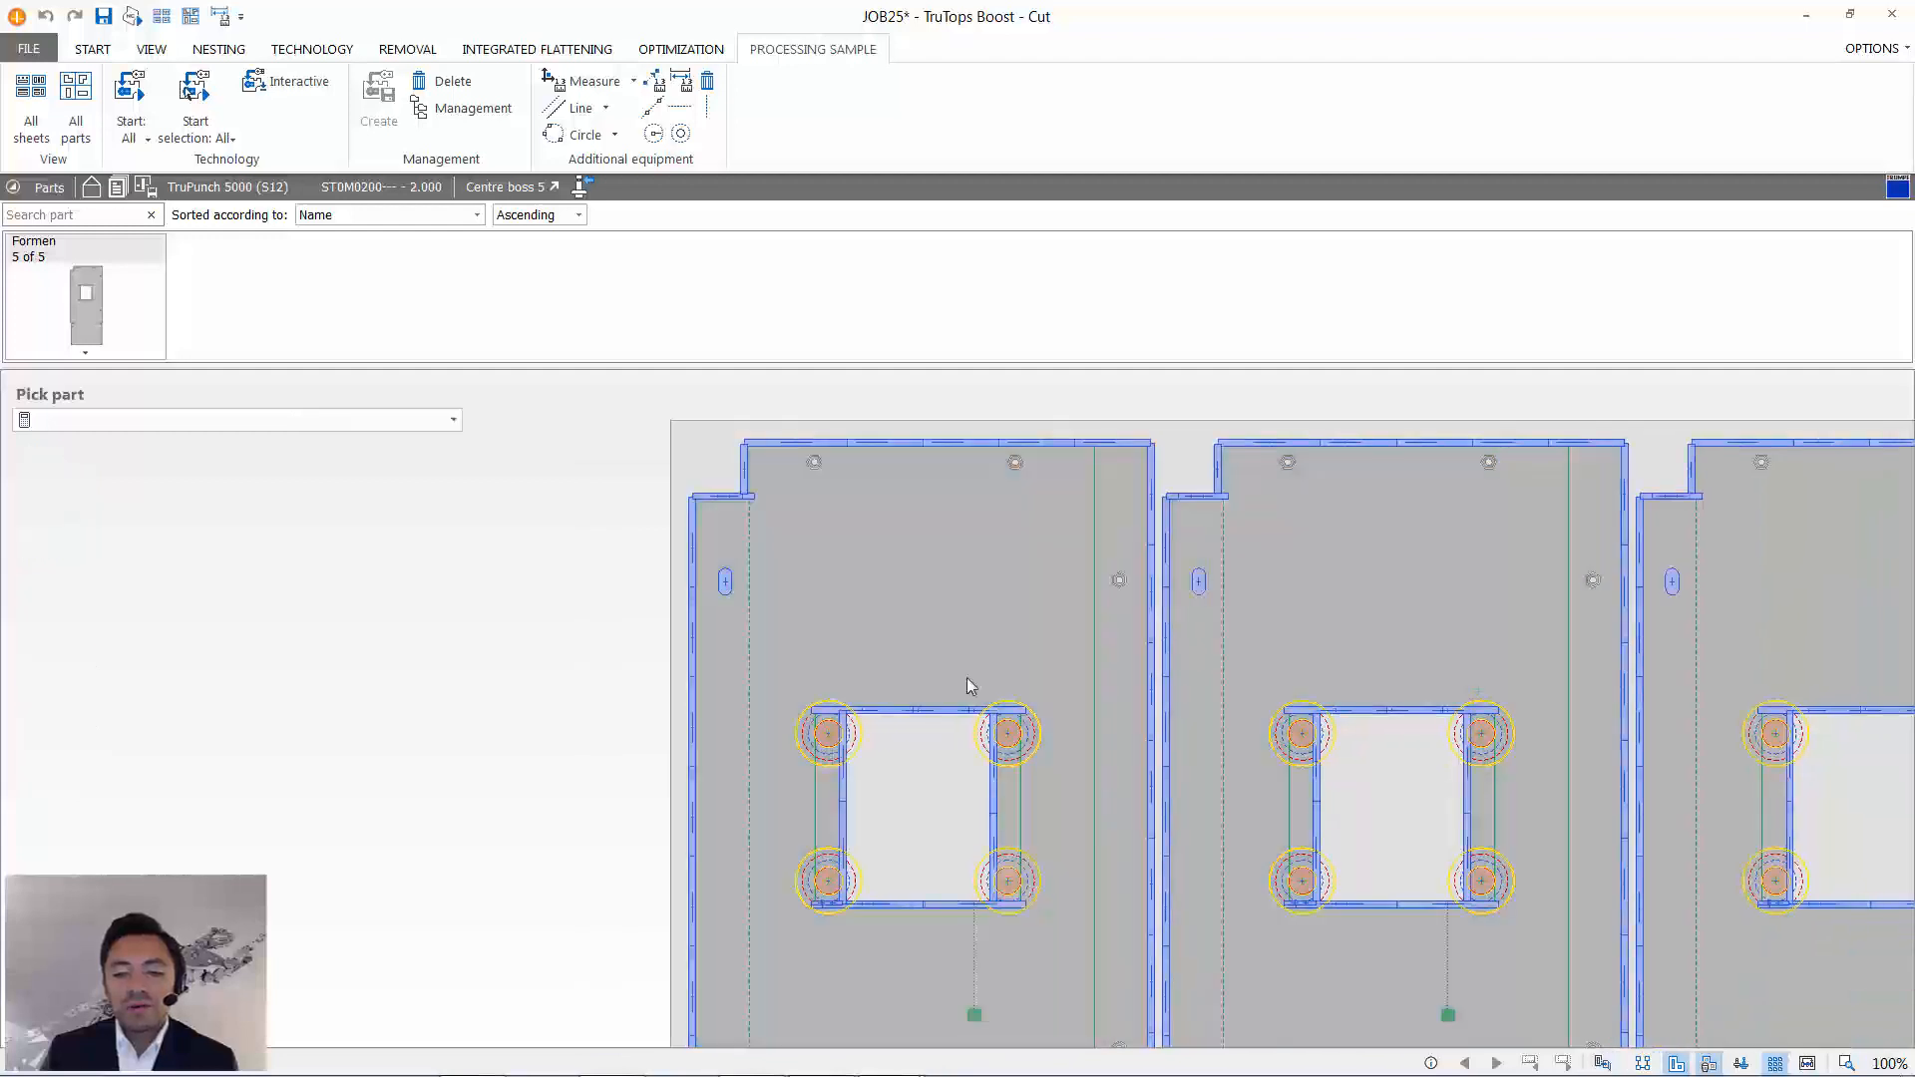
click(937, 597)
scroll(943, 590, up, 3)
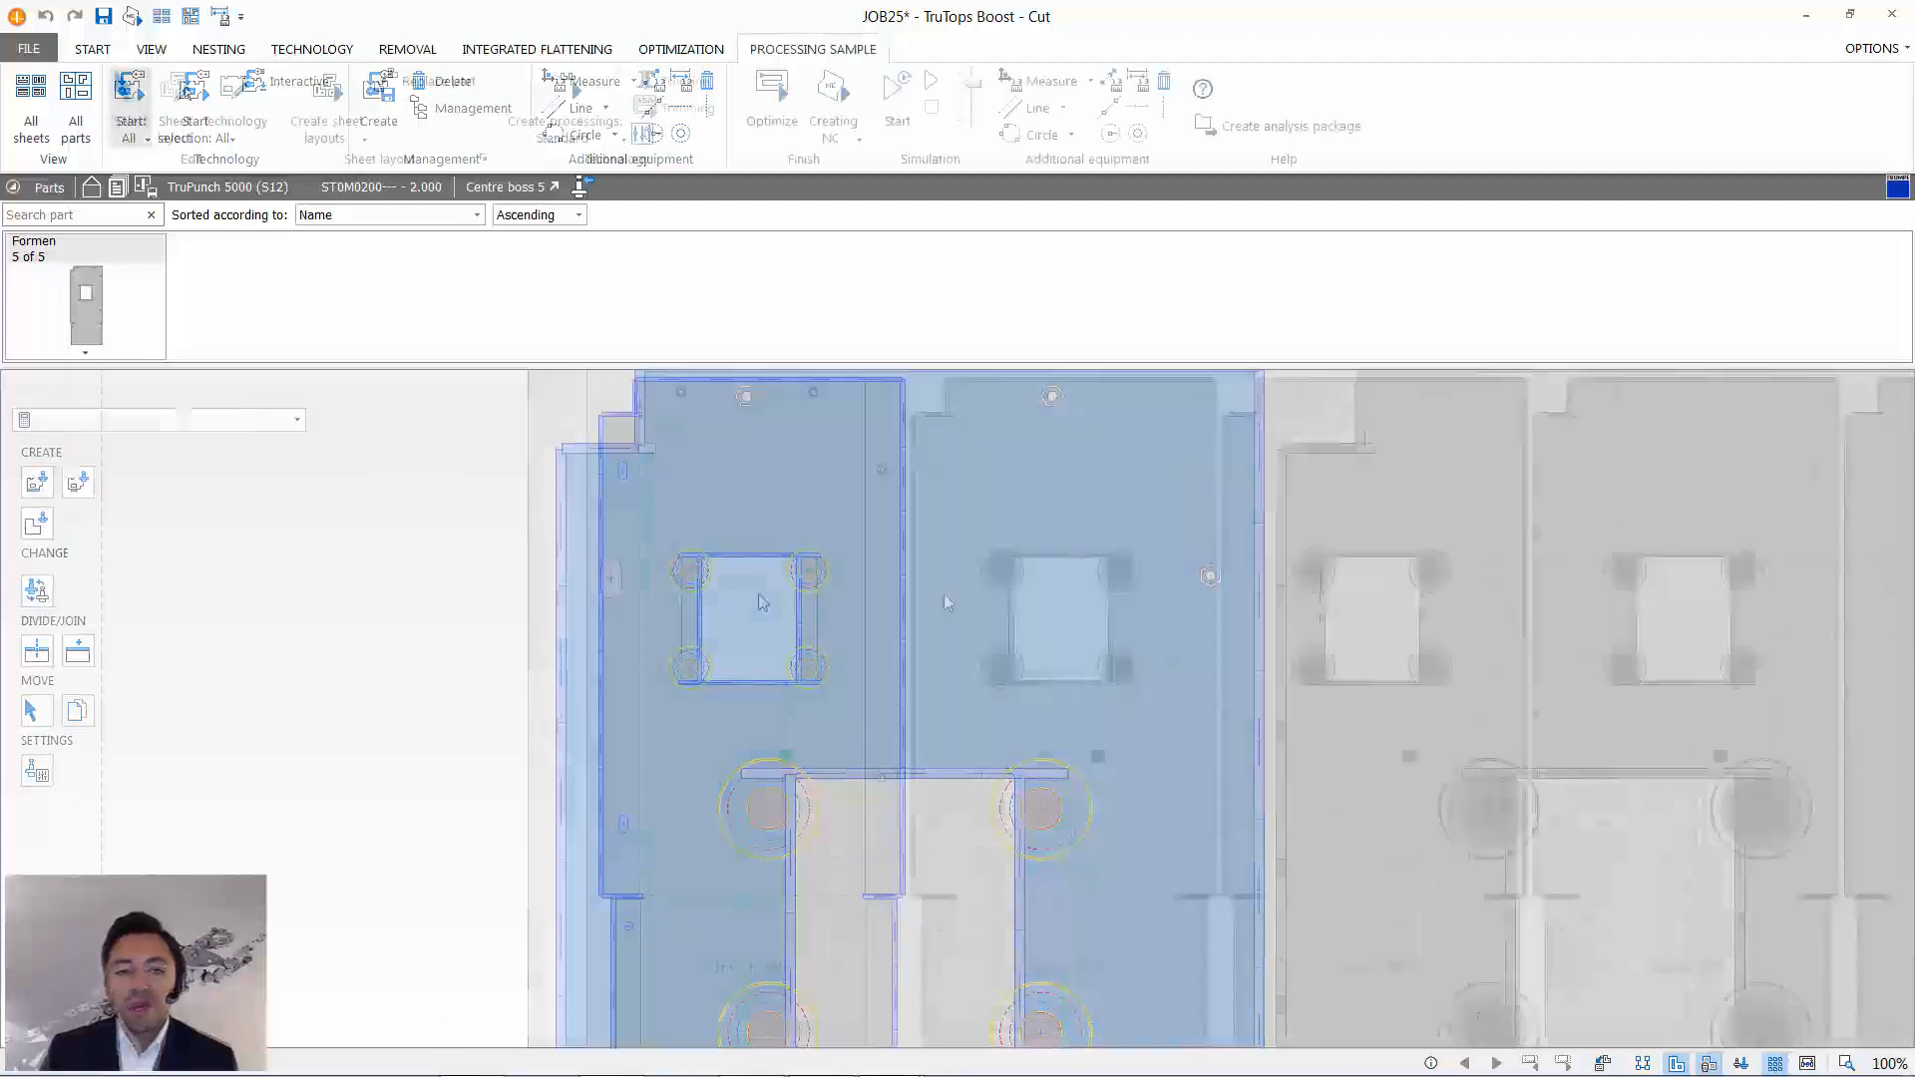
scroll(748, 530, up, 1)
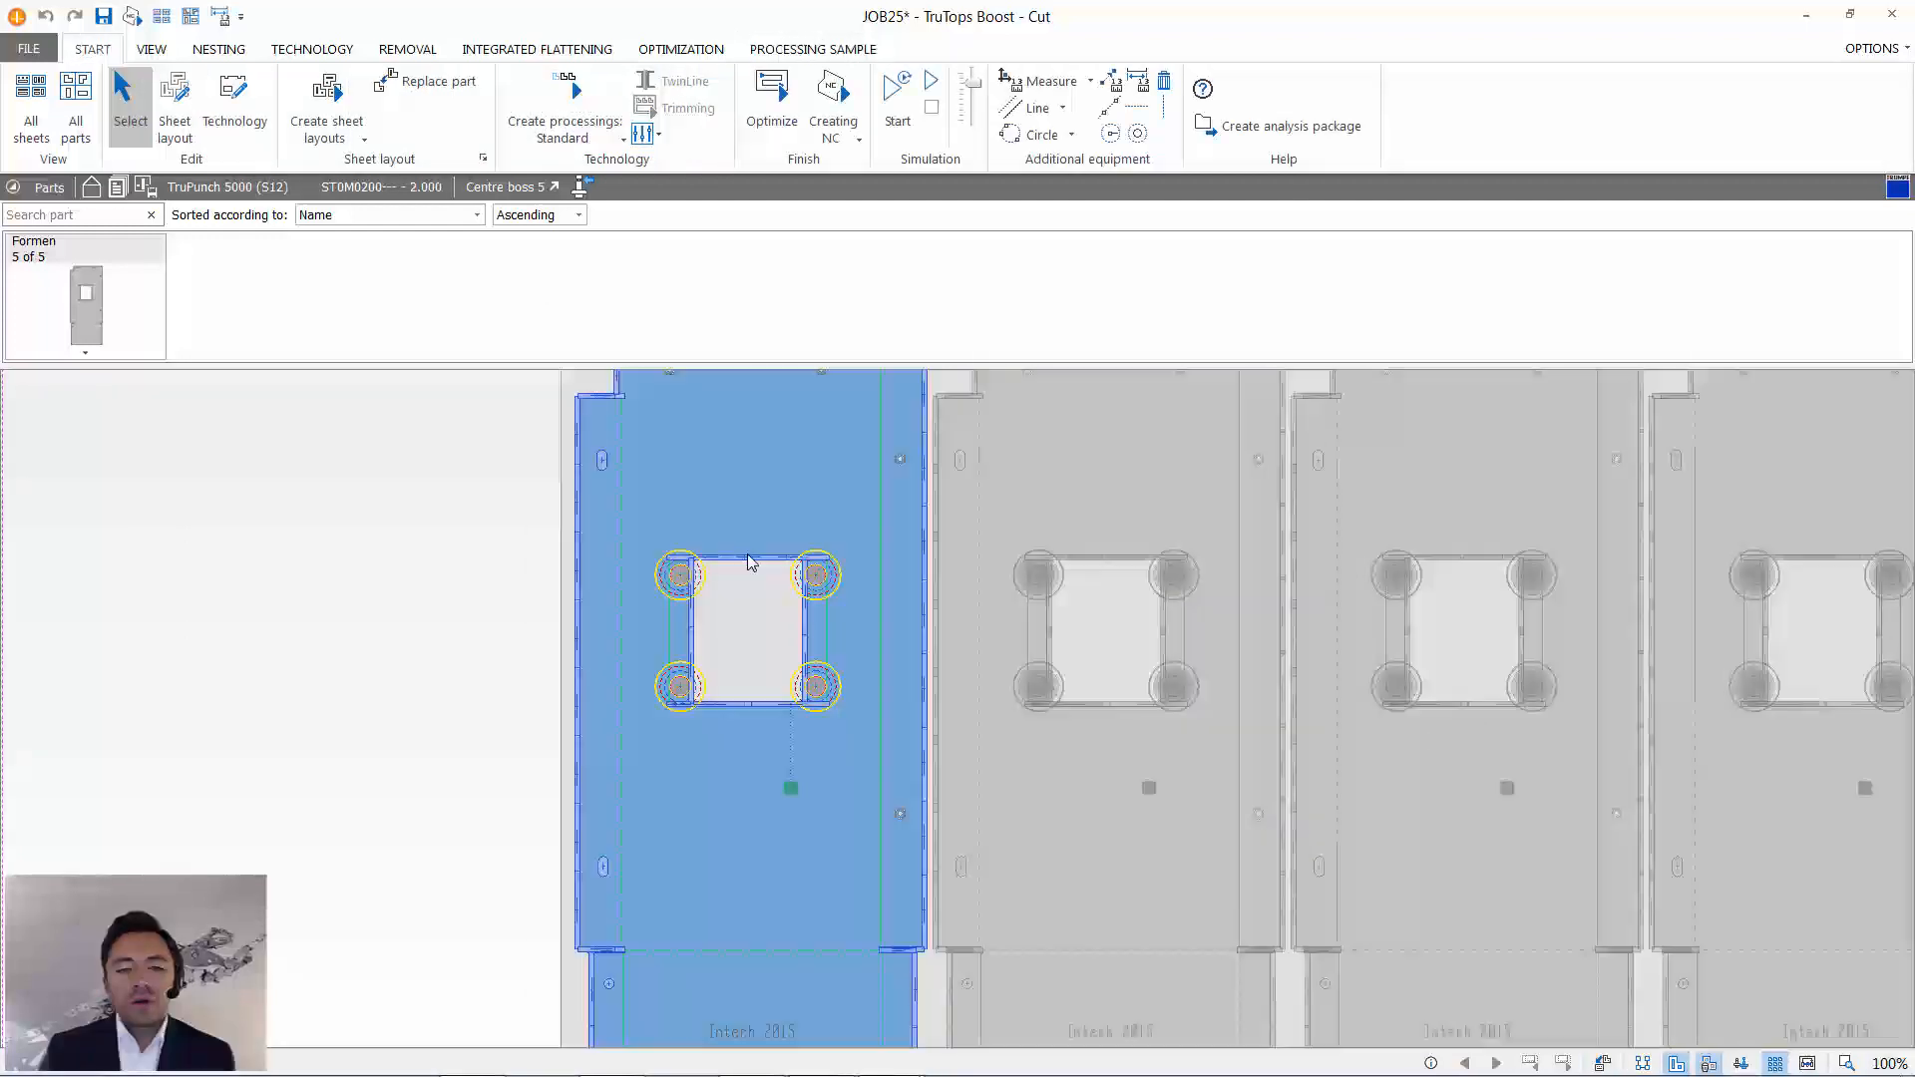
middle_drag(744, 530, 818, 703)
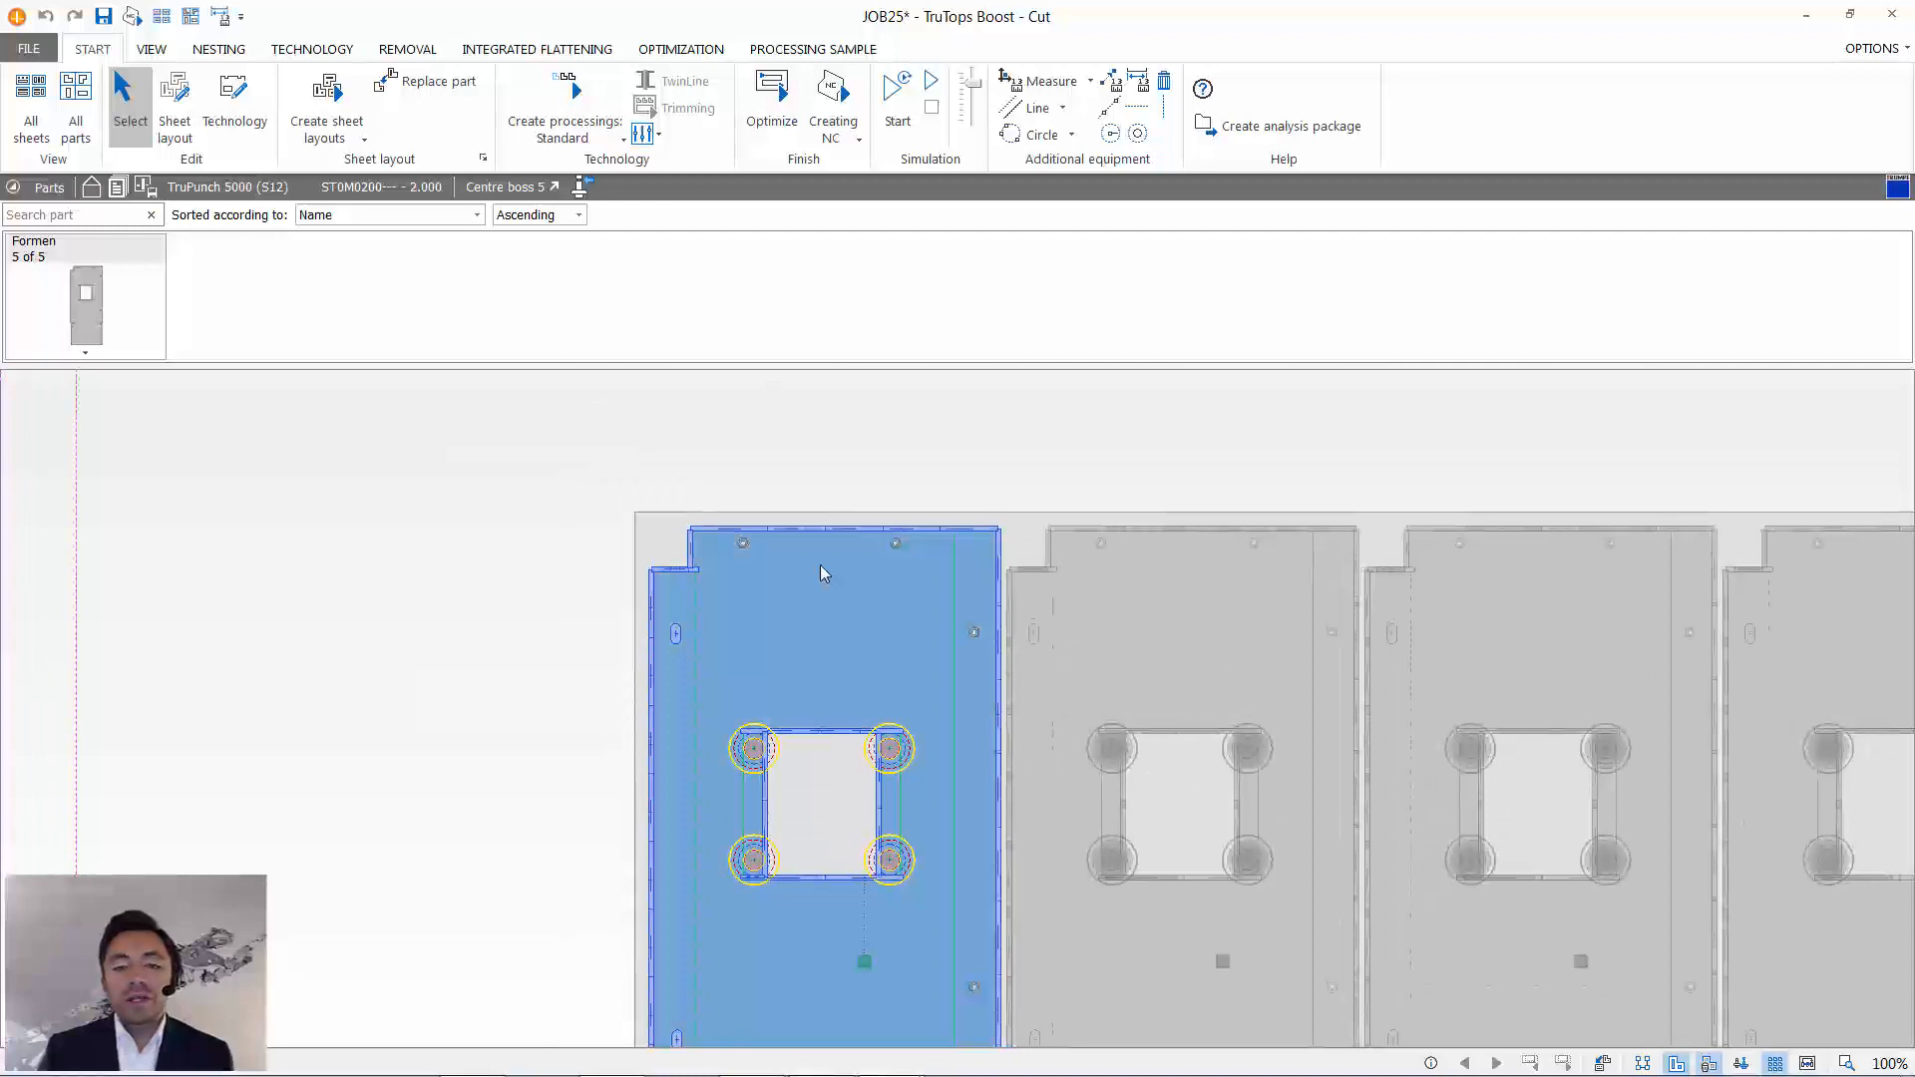
scroll(714, 524, up, 10)
scroll(614, 541, down, 4)
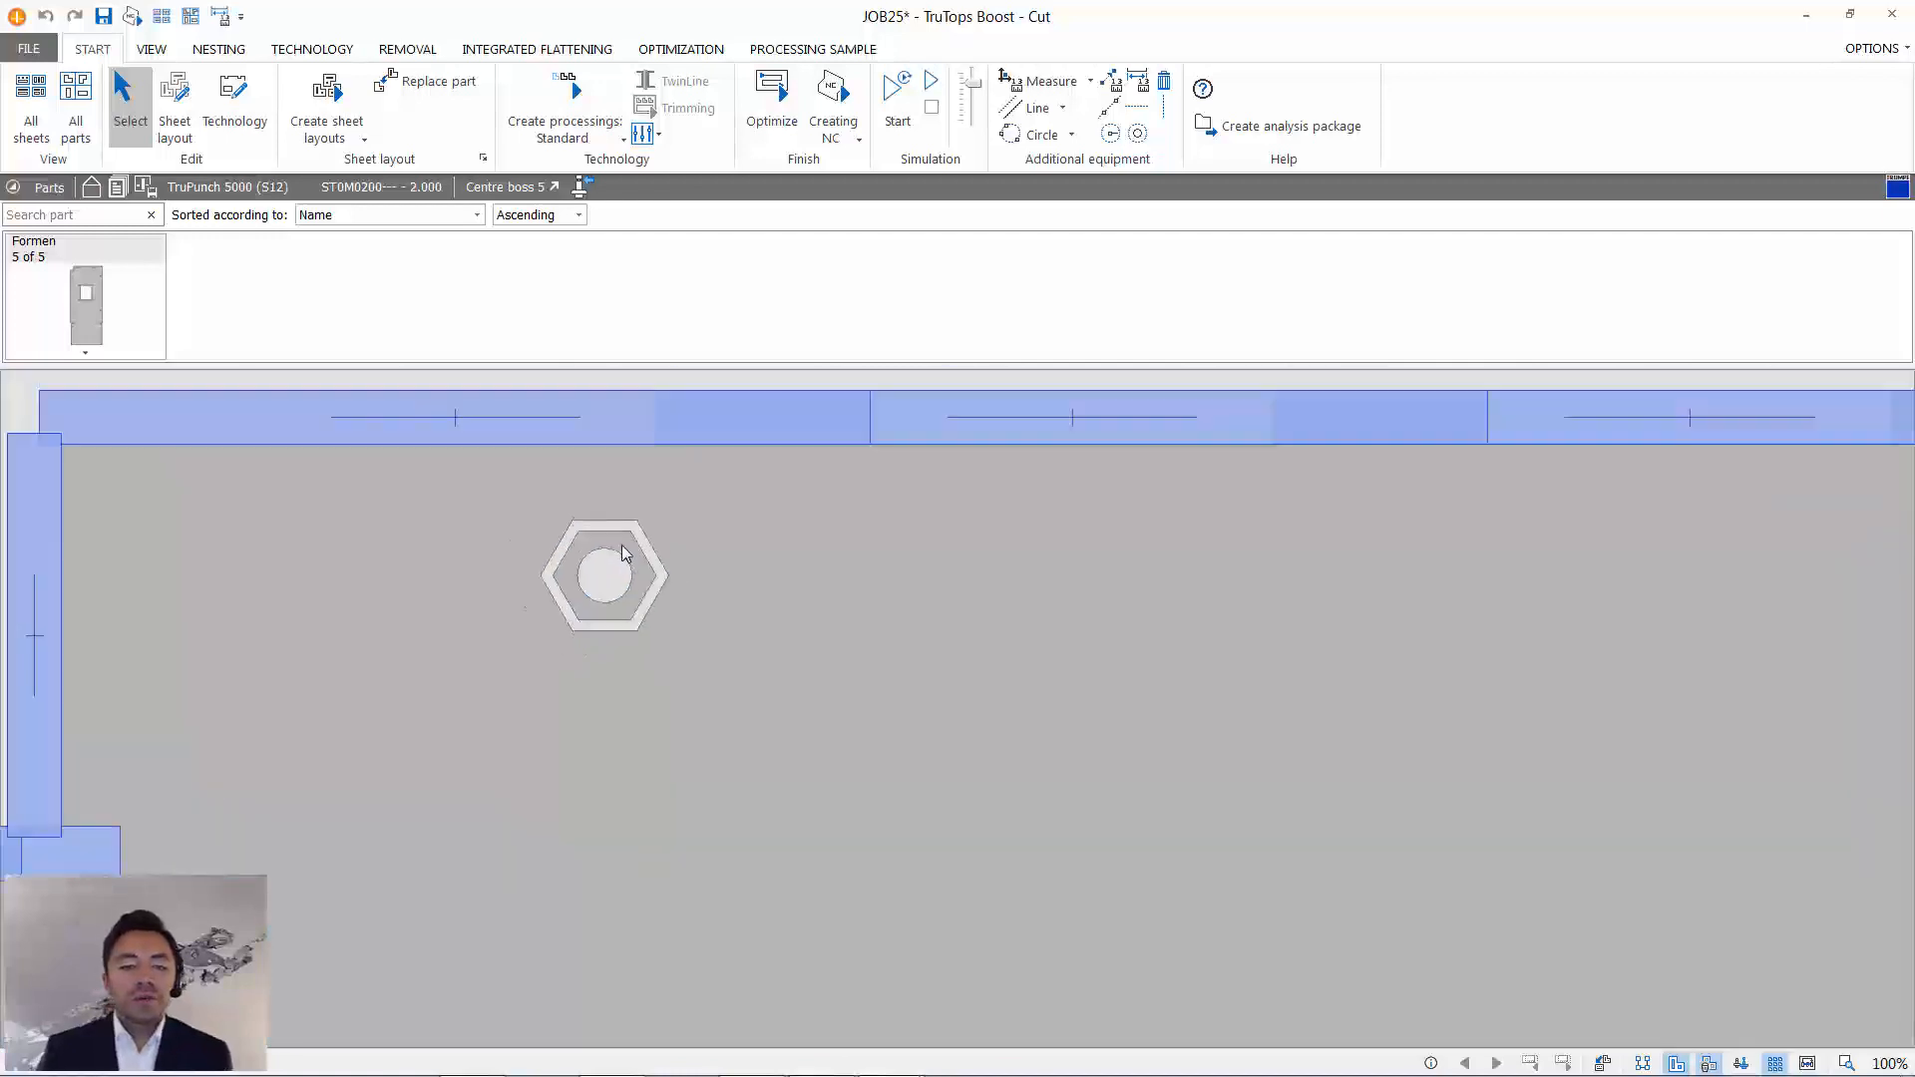
middle_drag(626, 548, 773, 603)
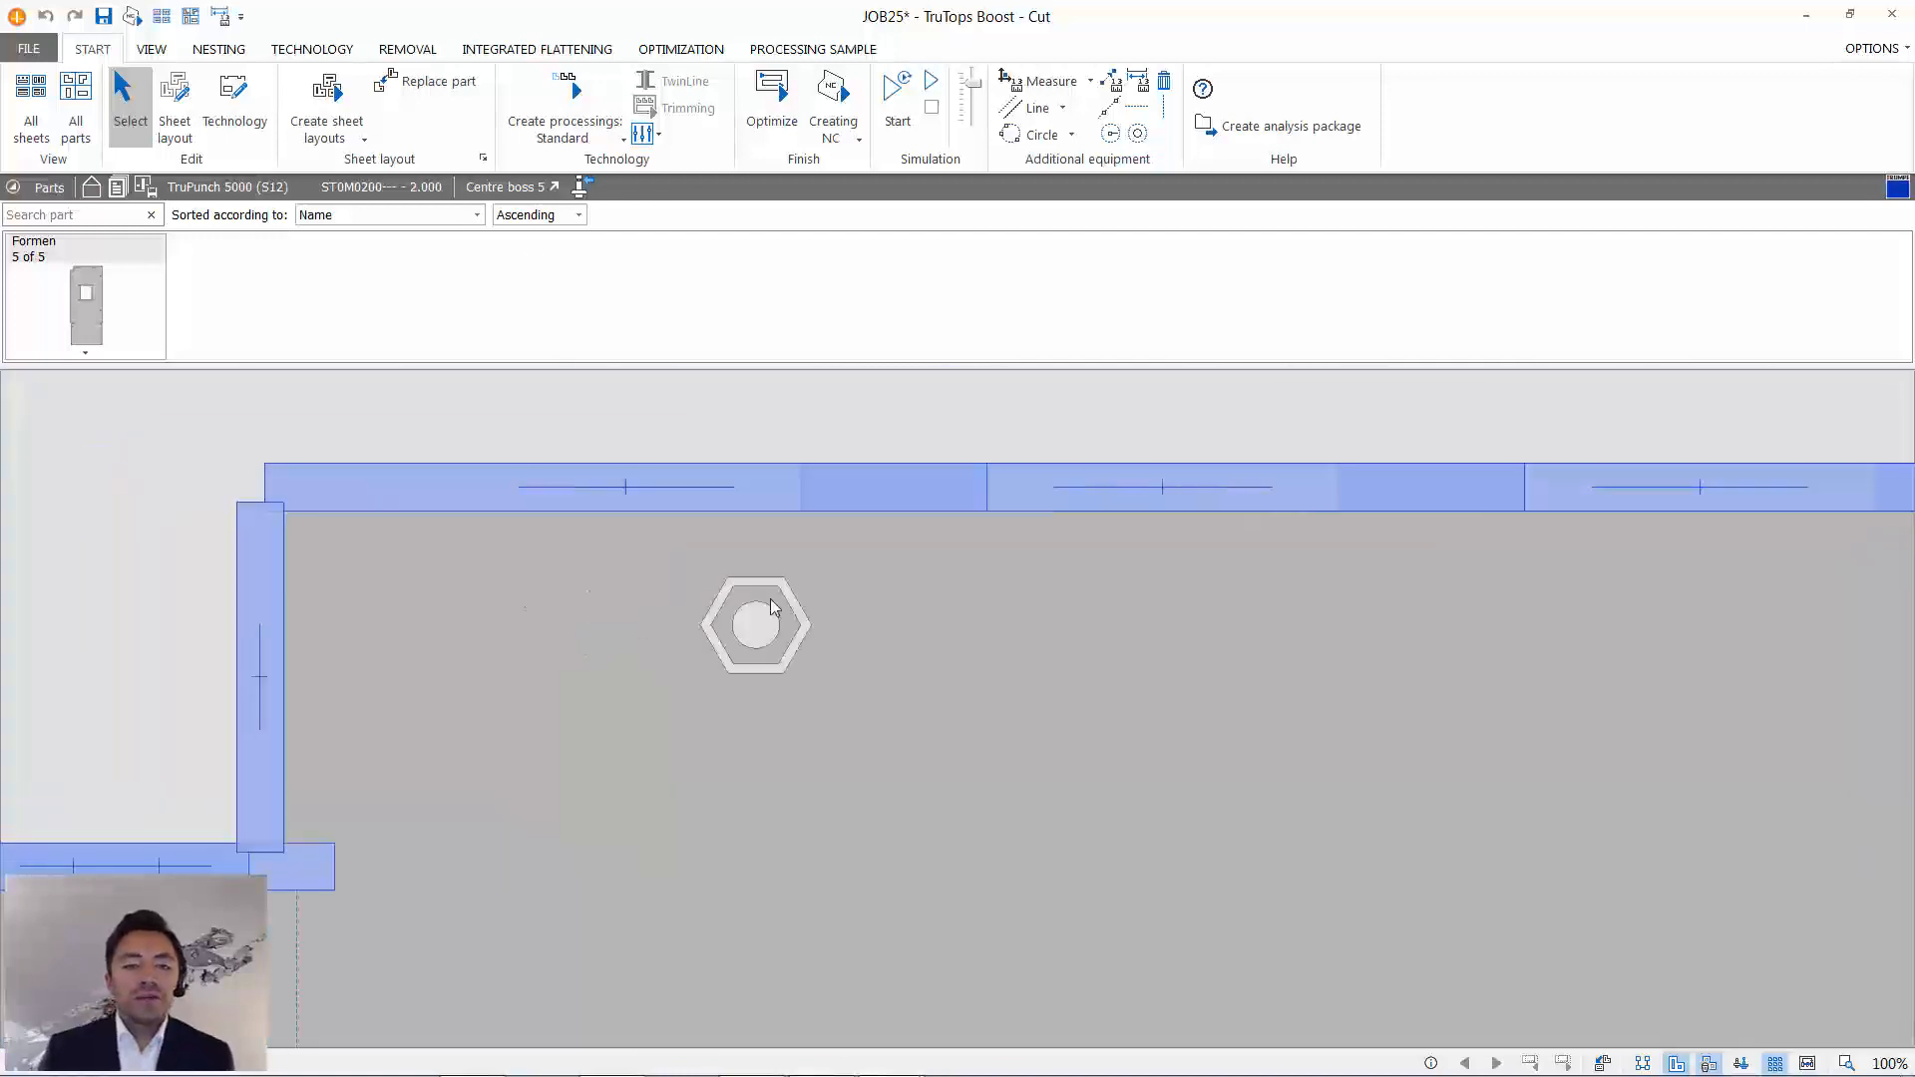
- Punch the centre hole of the upper-left hexagonal form with a single stroke of the 3/10:Rund 5.0mm tool
click(313, 49)
click(695, 98)
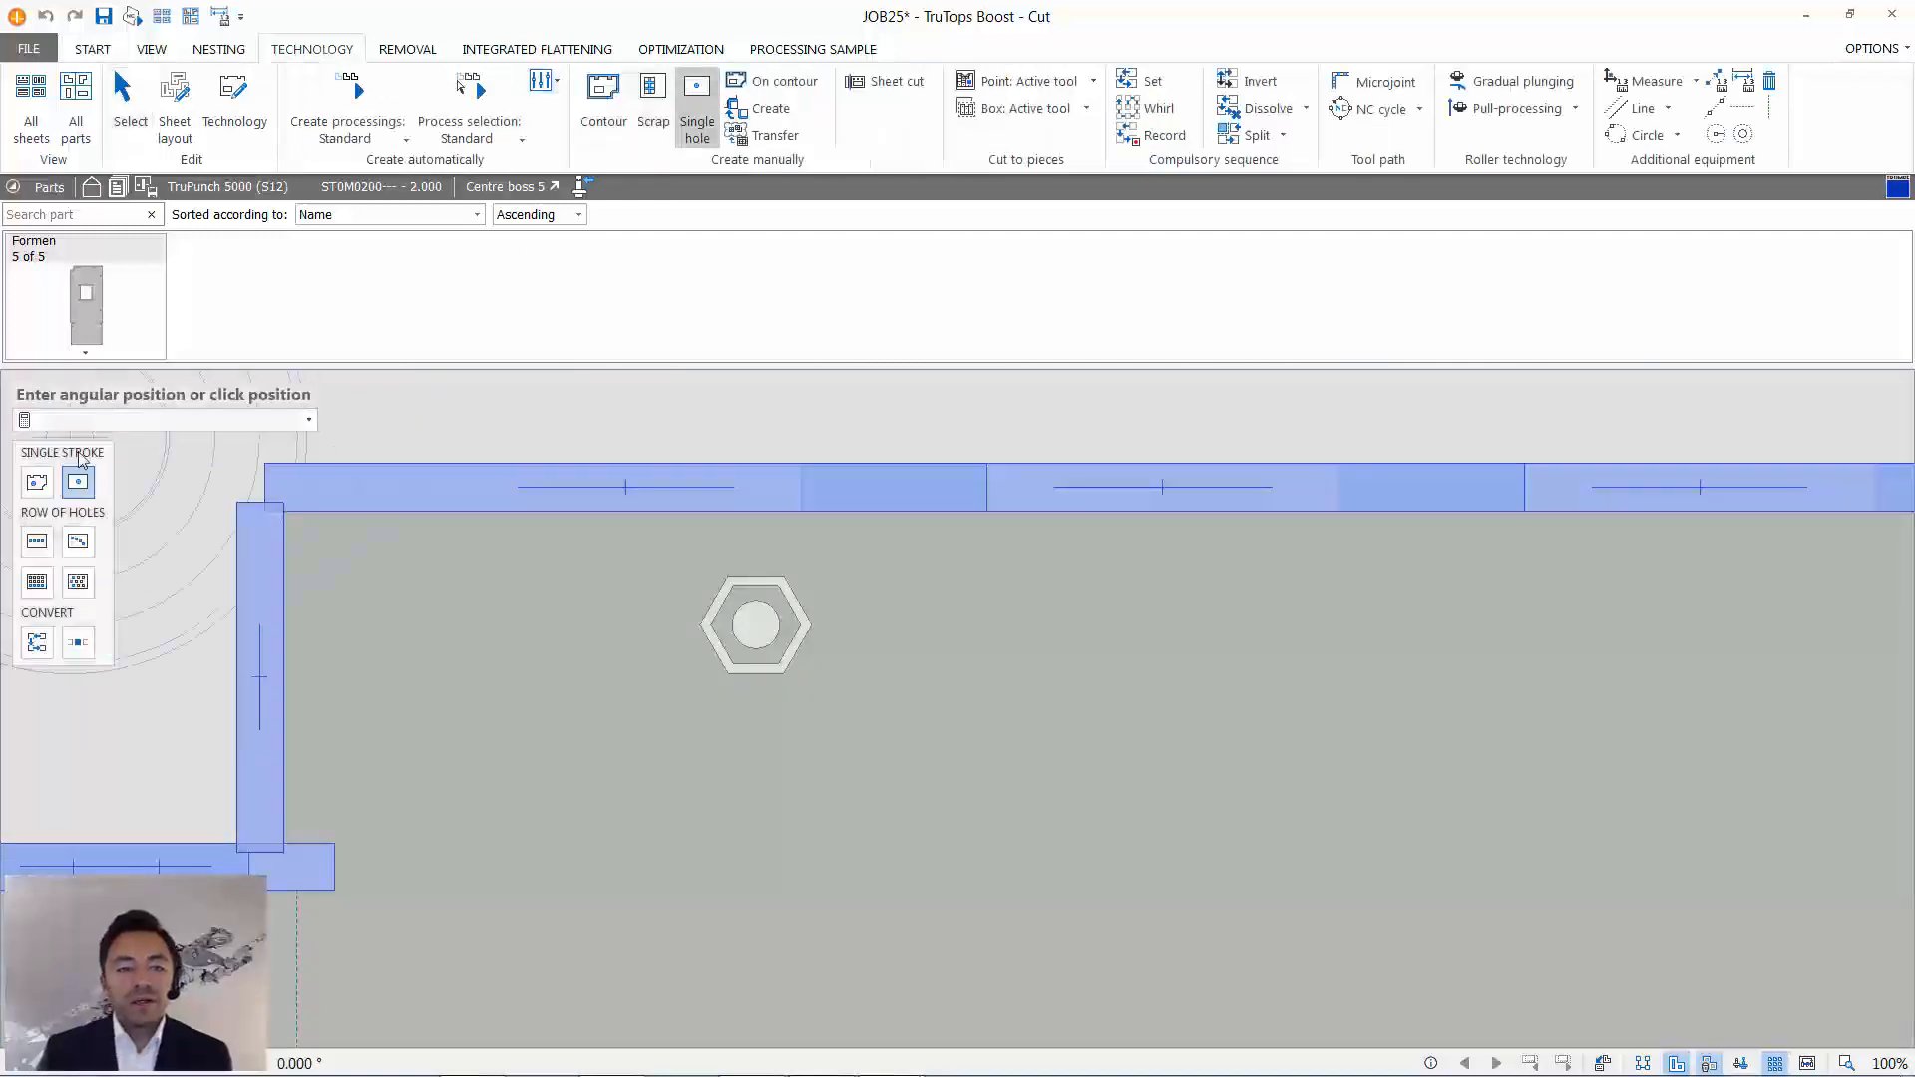
click(501, 191)
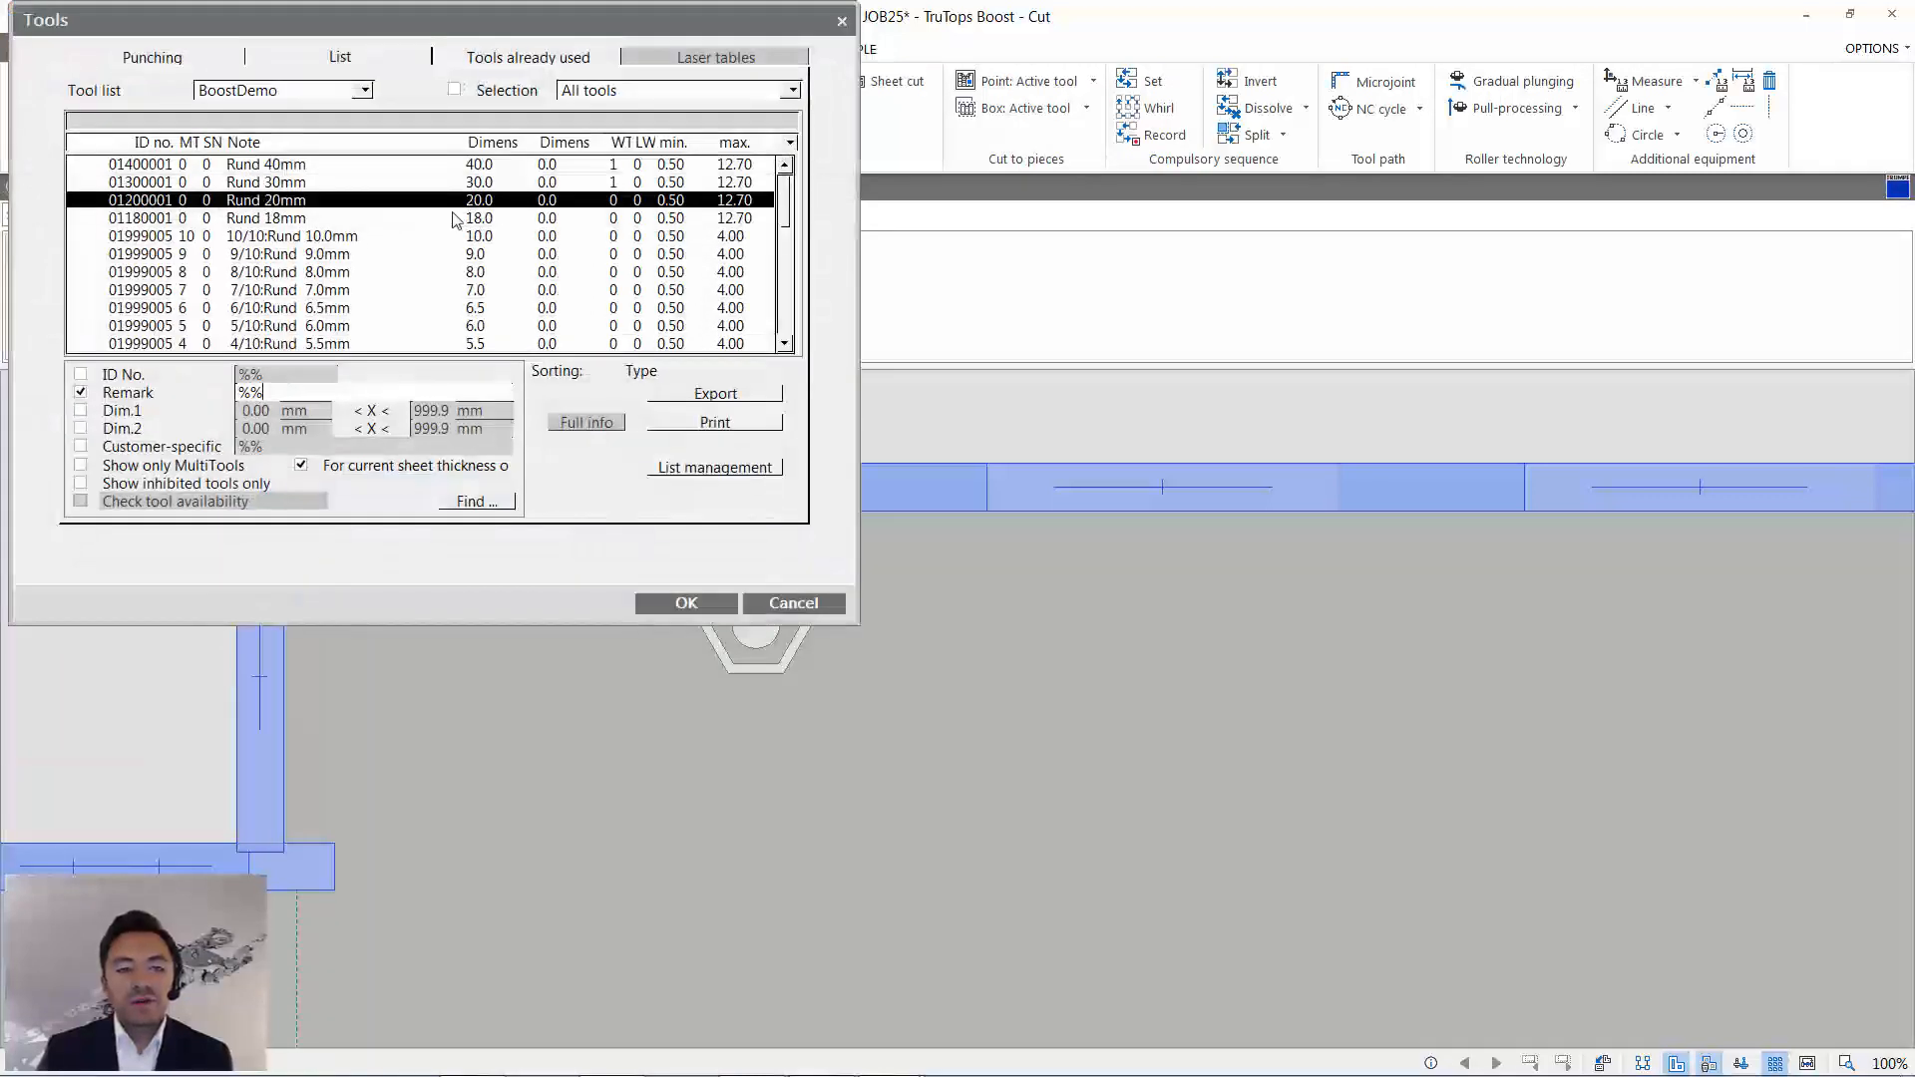
scroll(404, 299, down, 10)
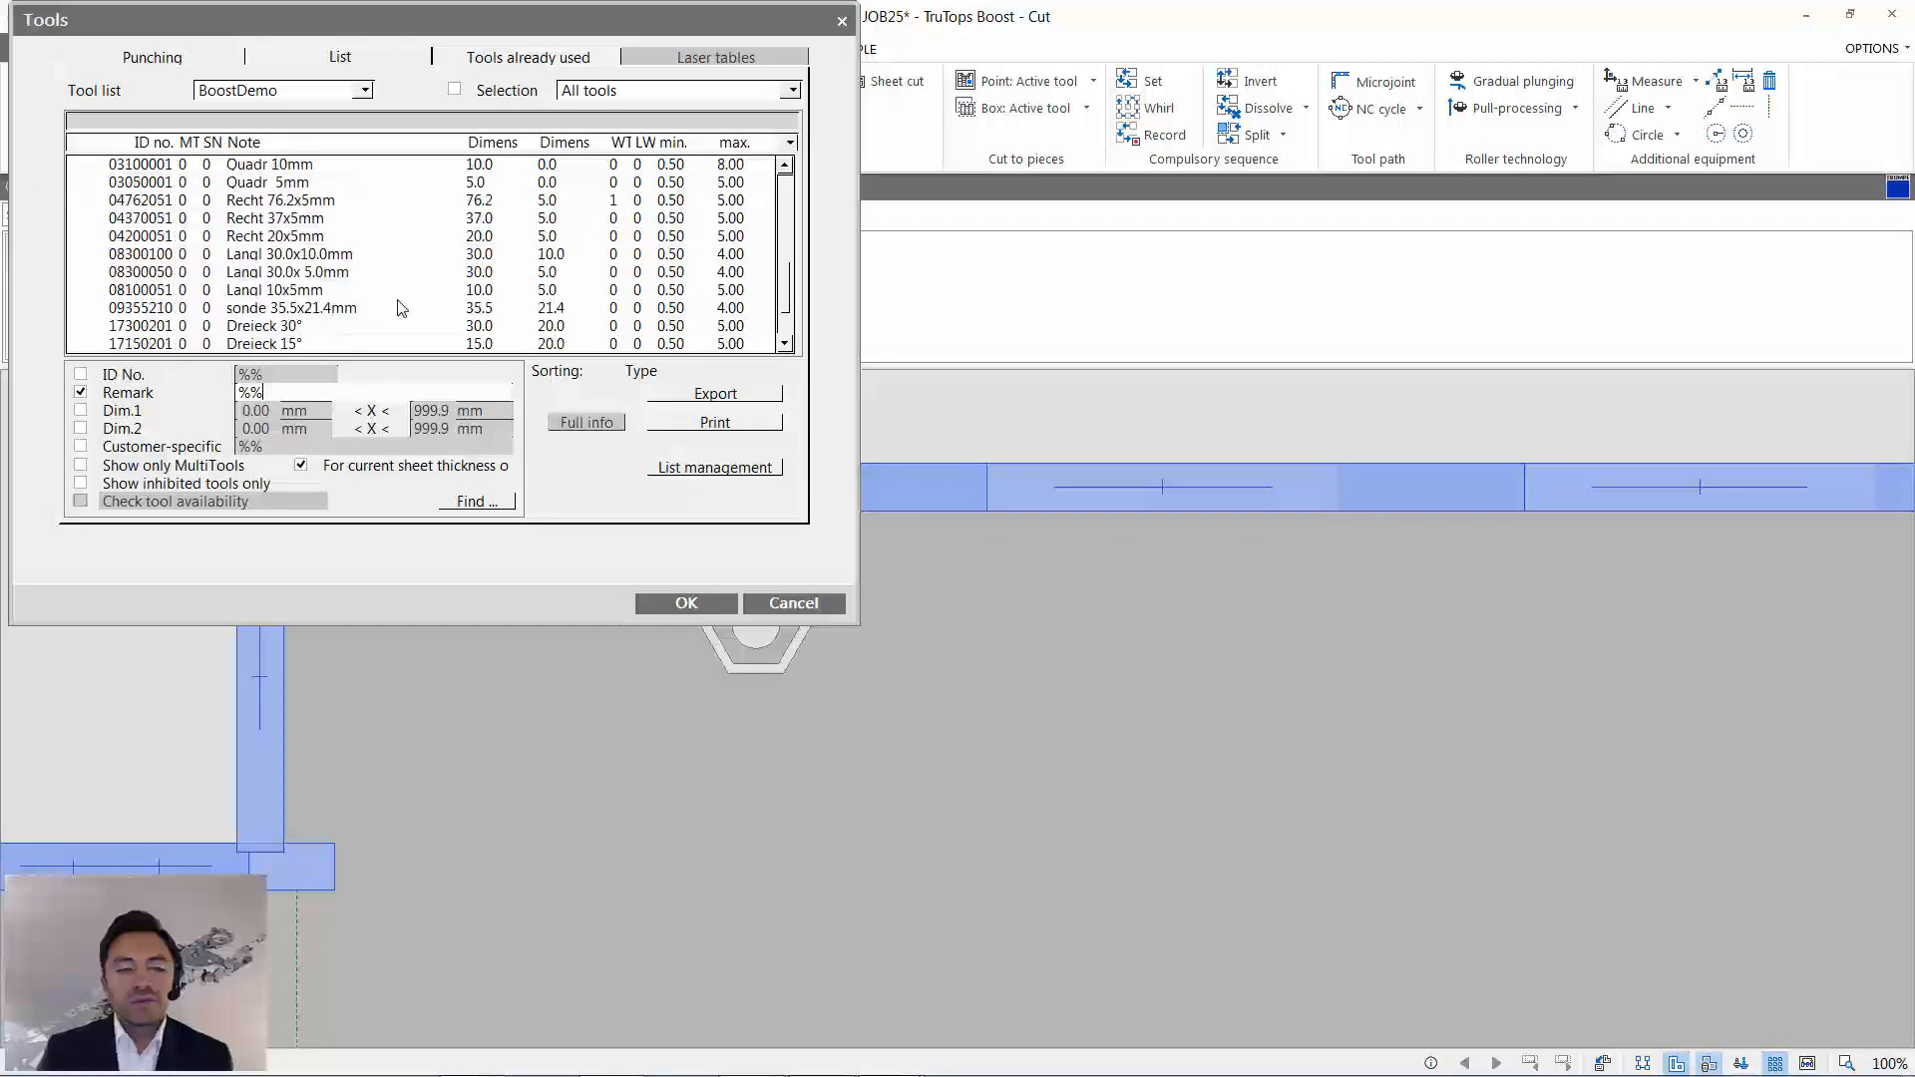
double_click(386, 288)
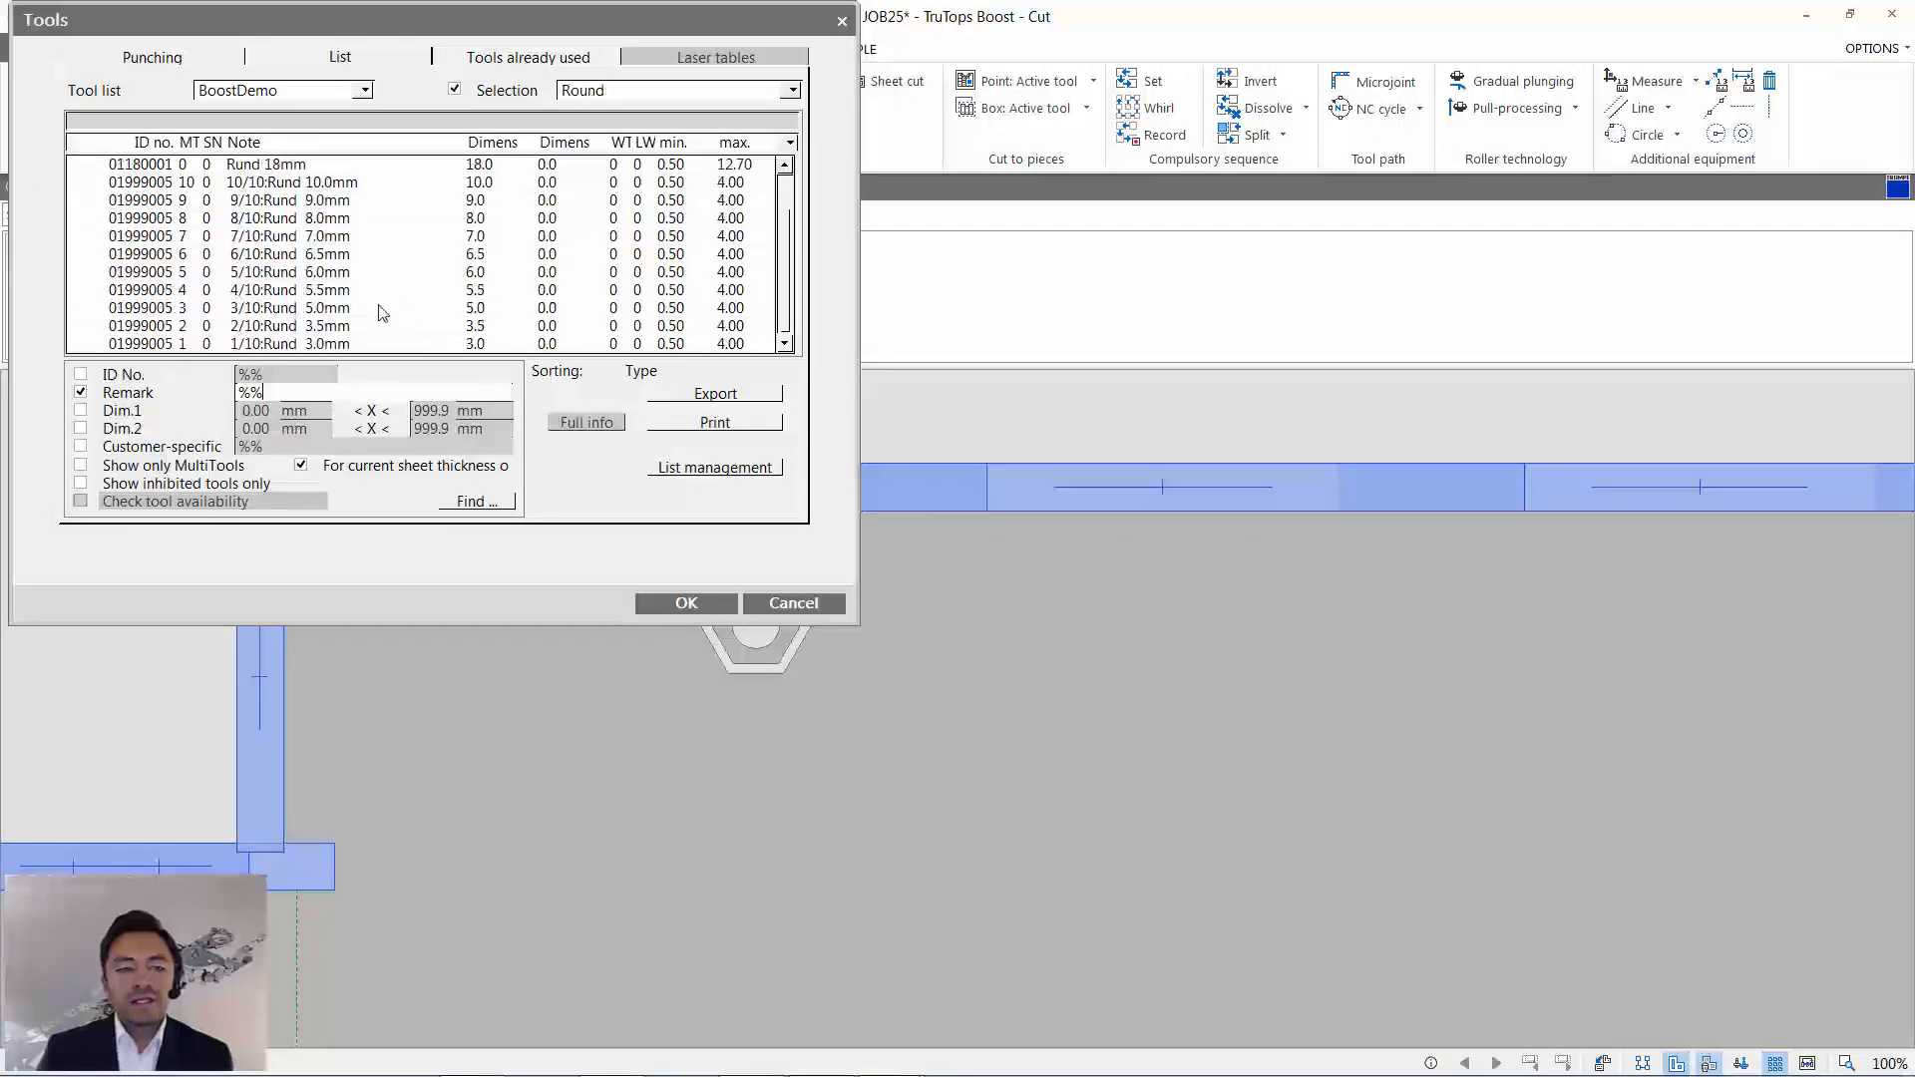
click(382, 309)
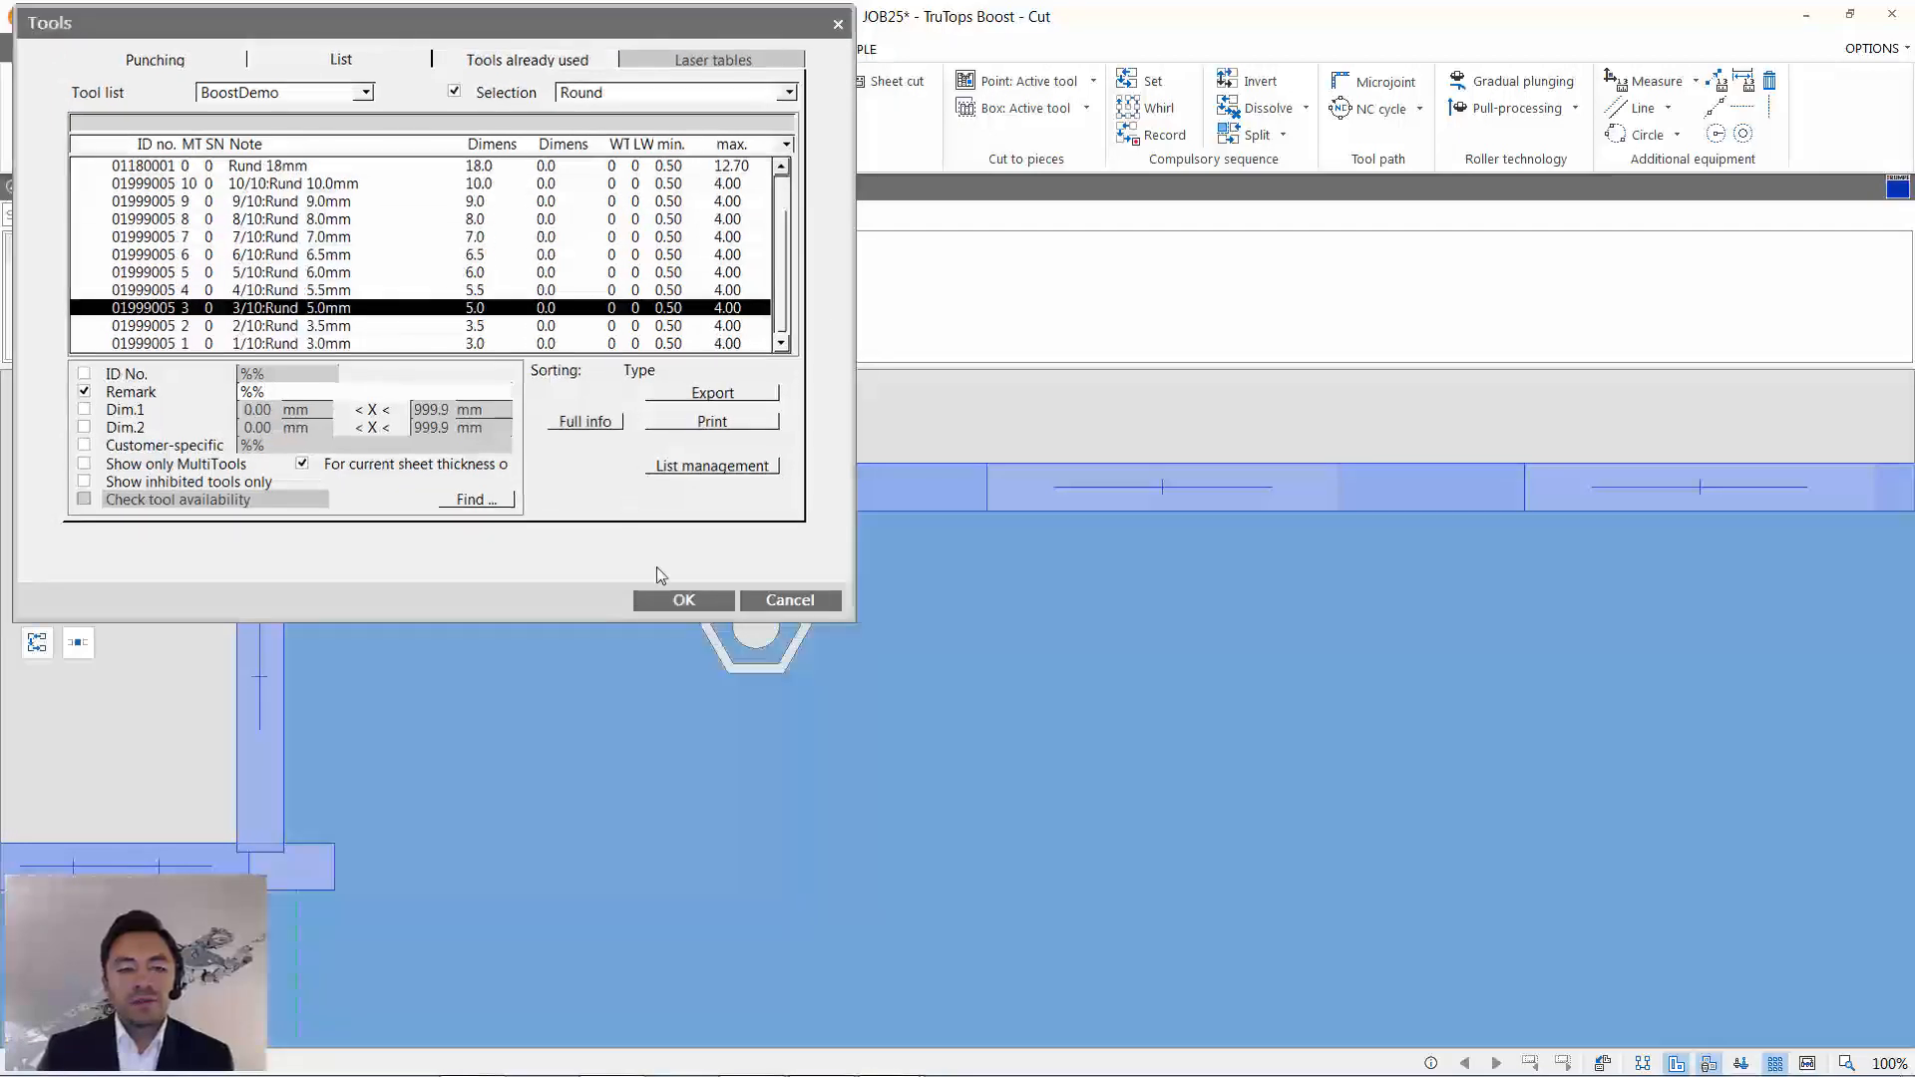
click(696, 602)
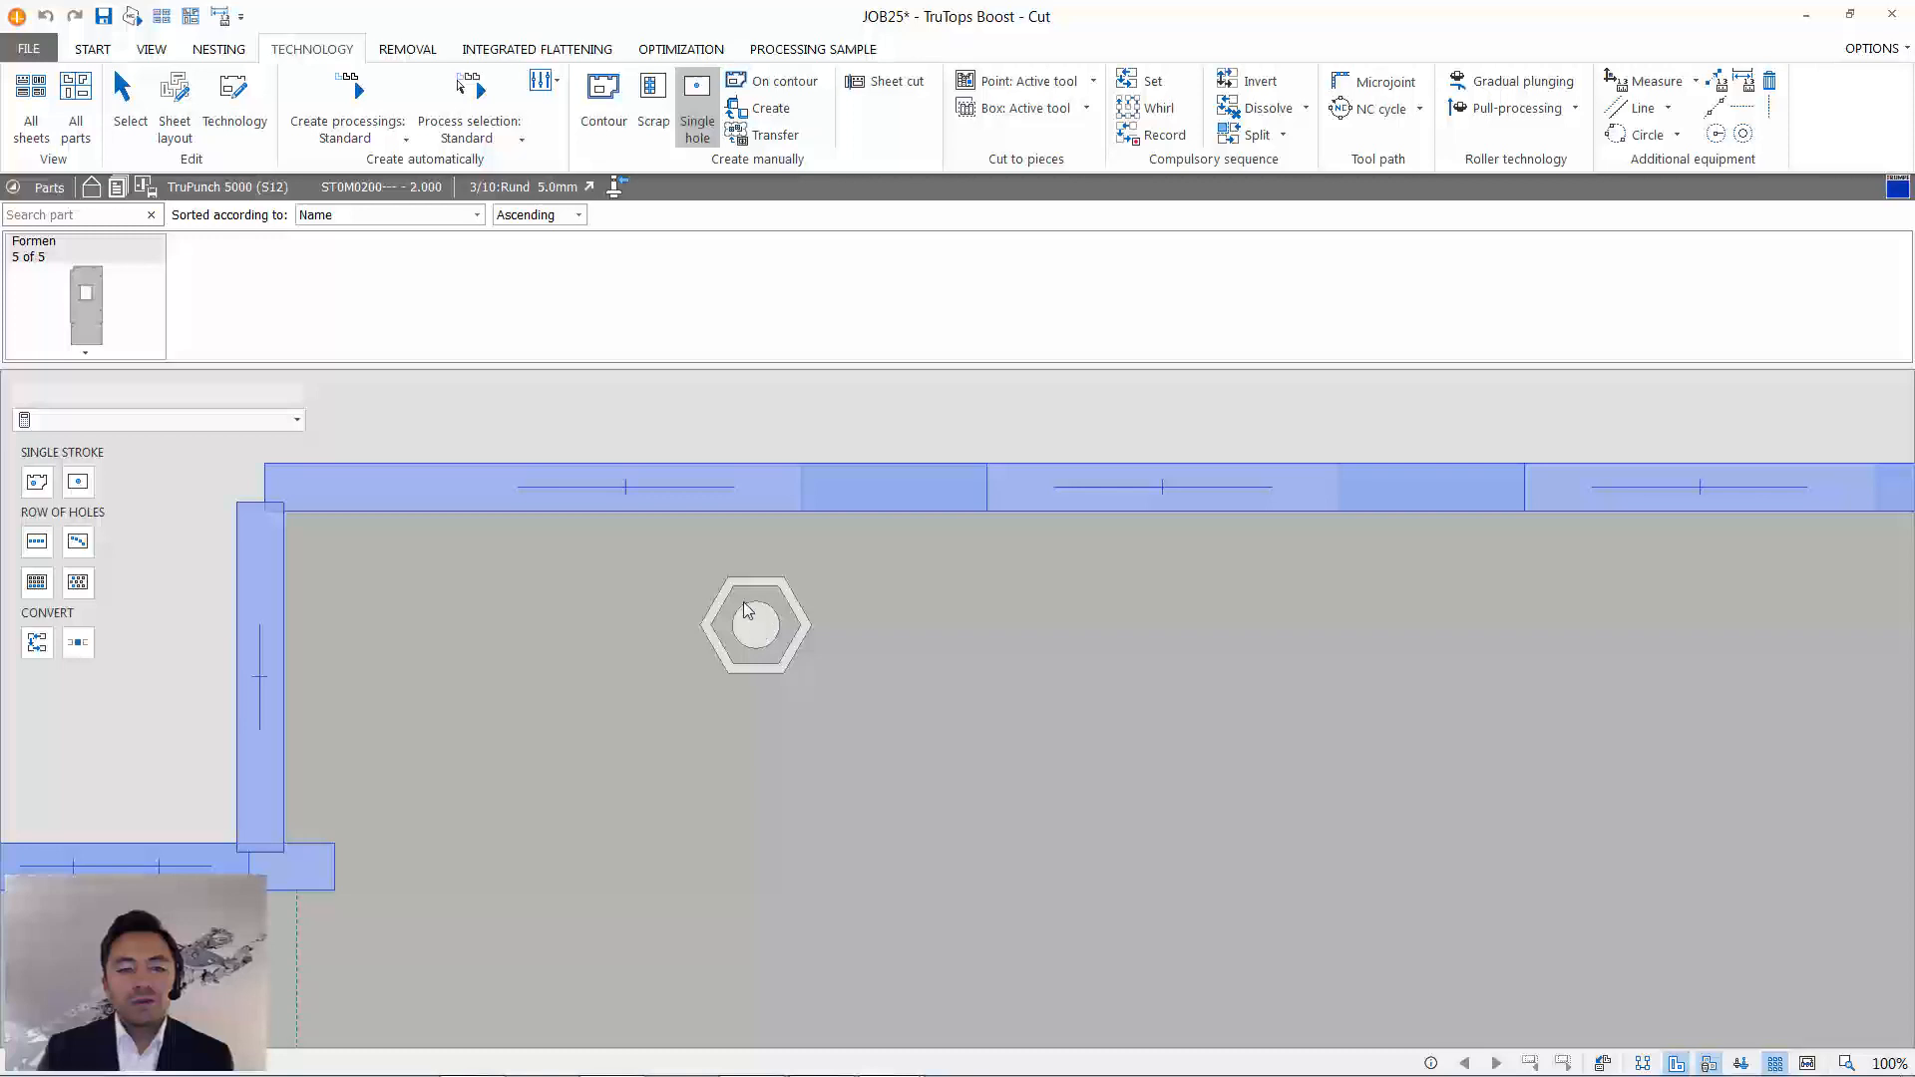
click(86, 485)
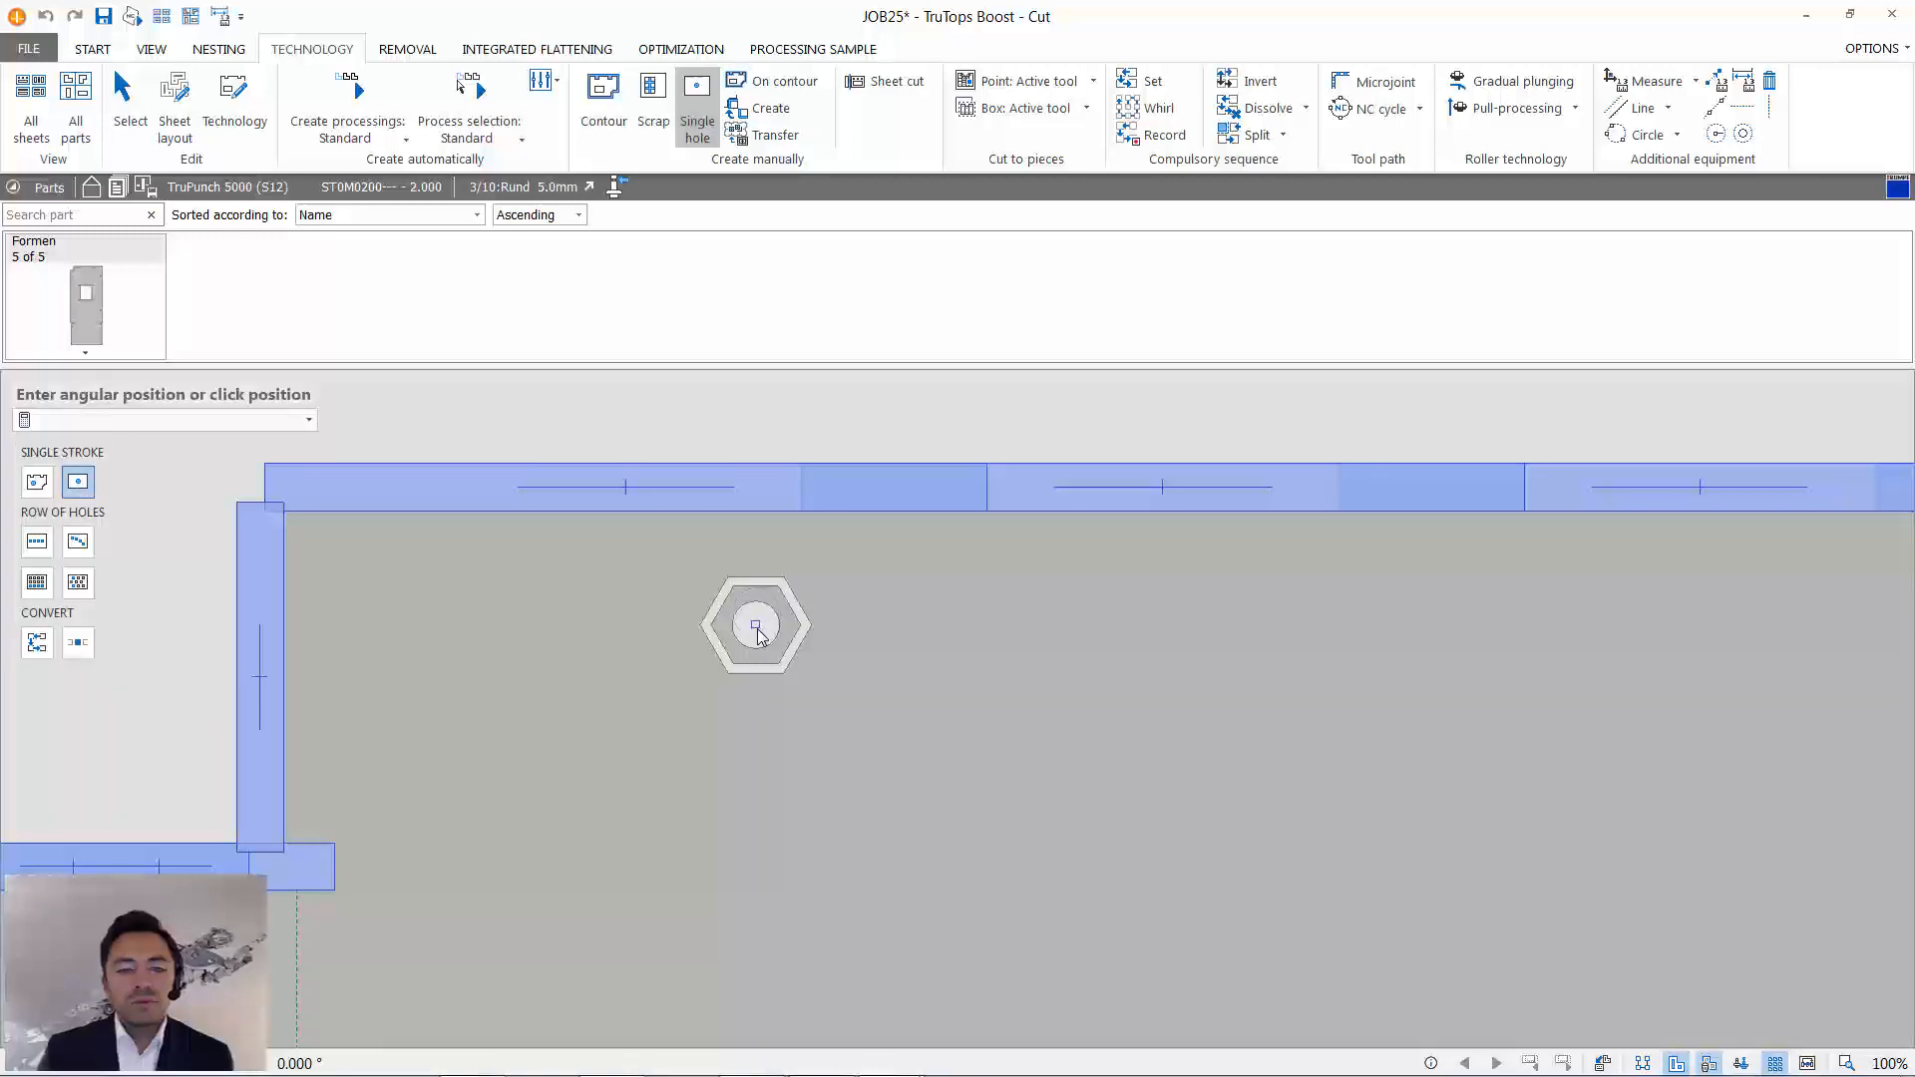
click(756, 628)
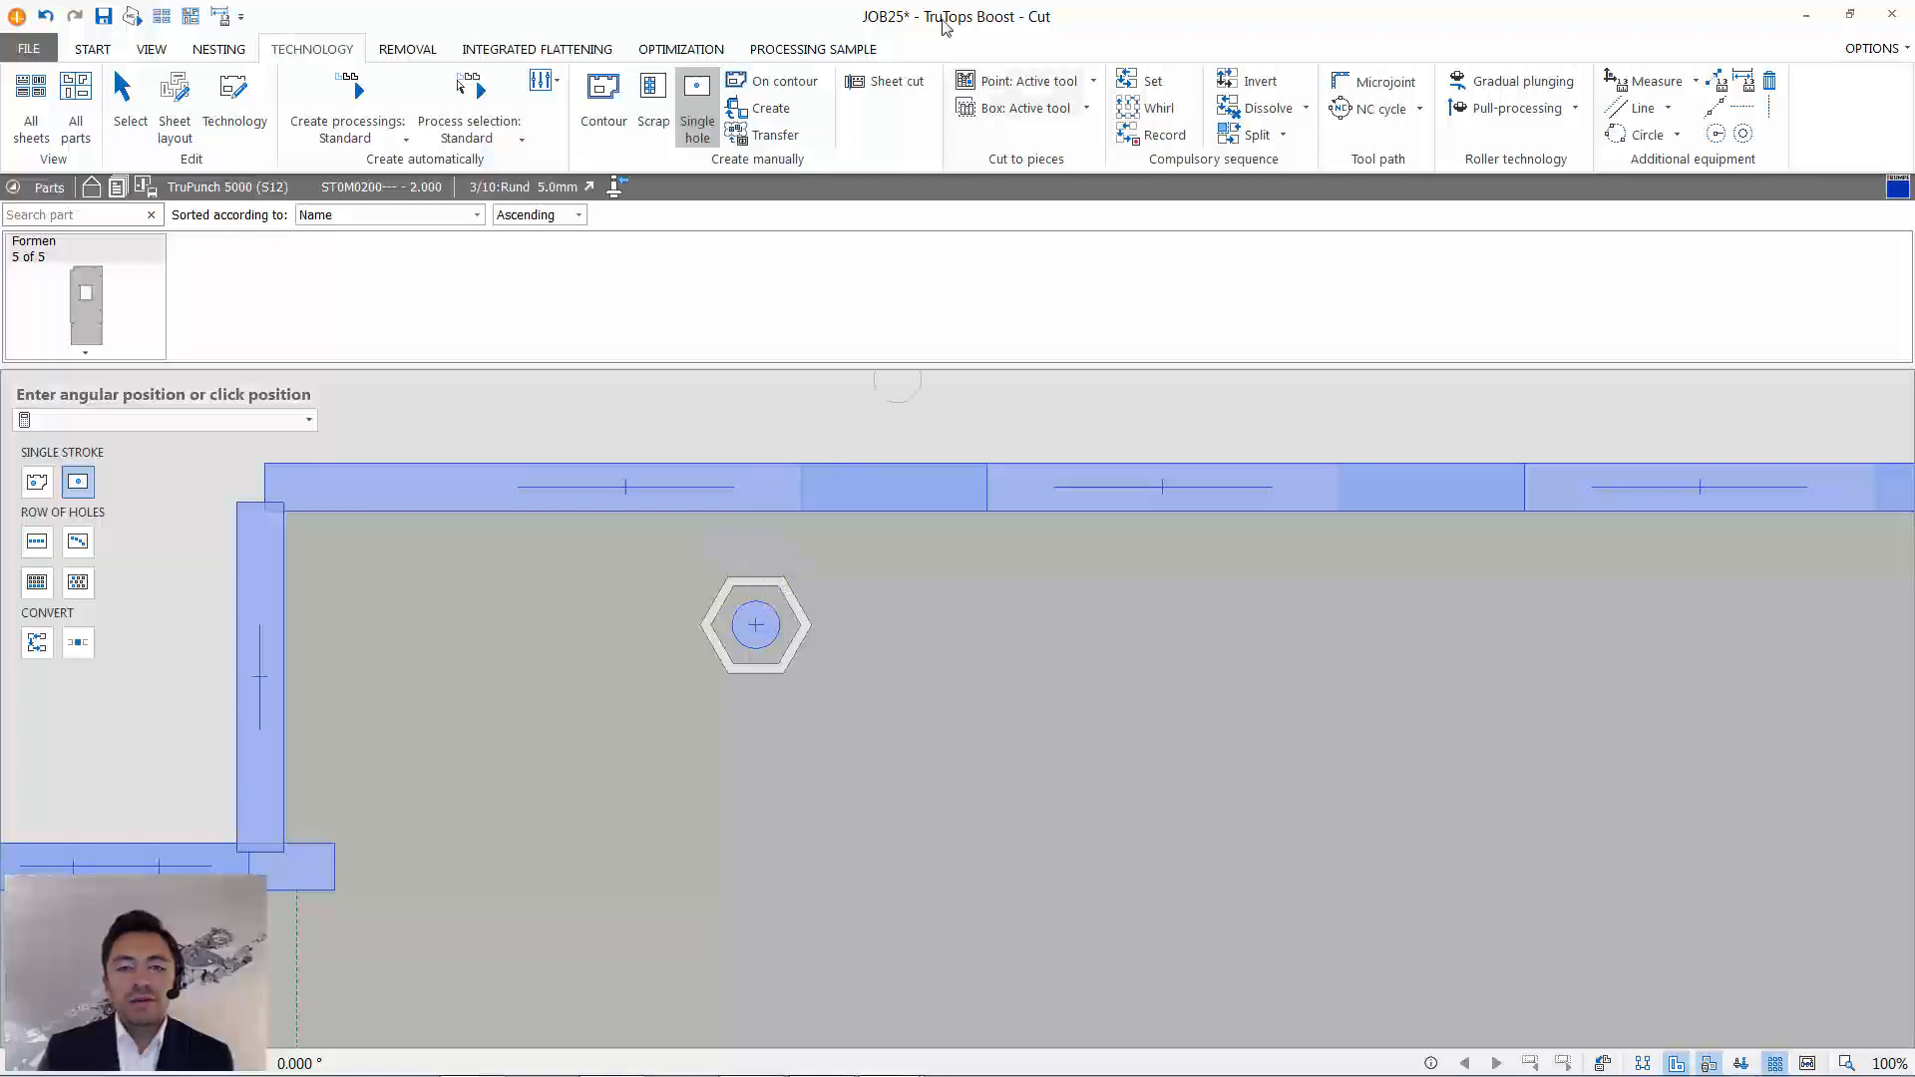
- Start a new processing sample from the upper-left hexagonal form's inner hexagon contour together with its centre round stroke
click(850, 49)
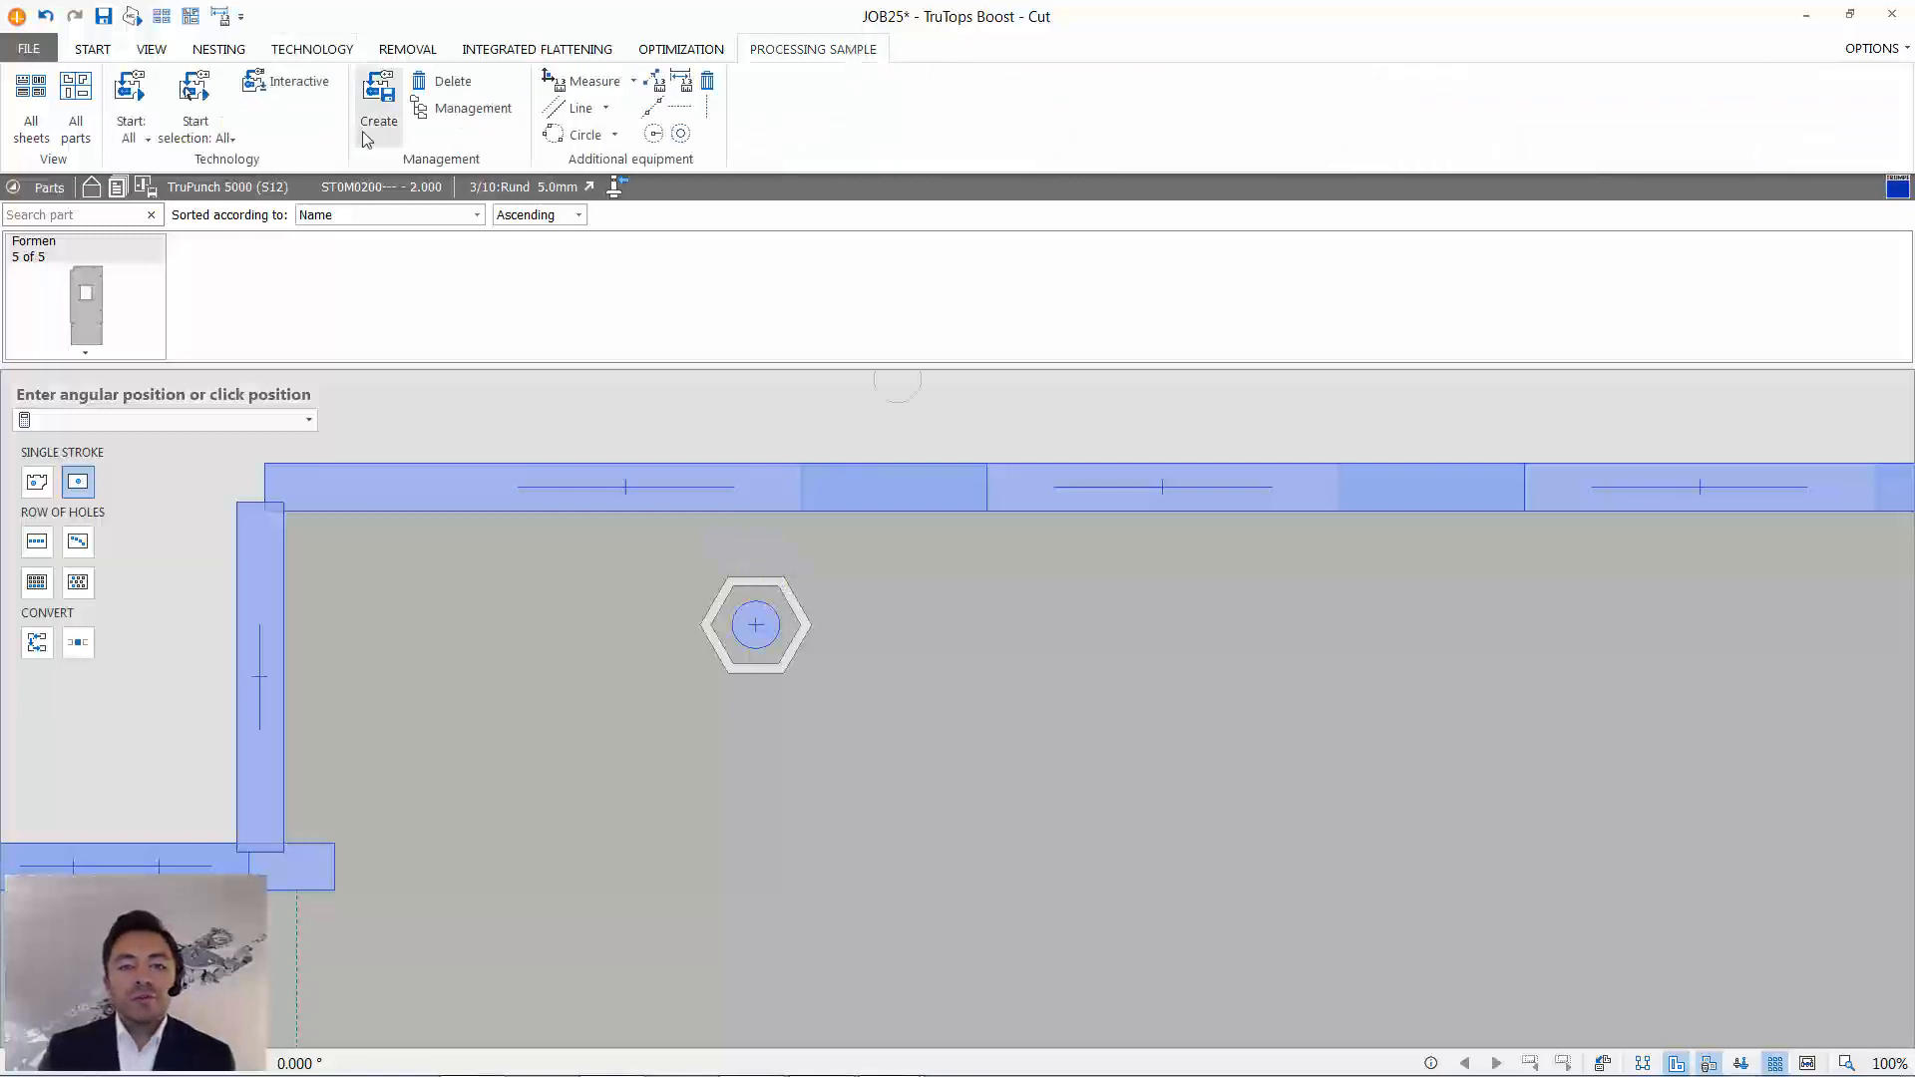
click(374, 118)
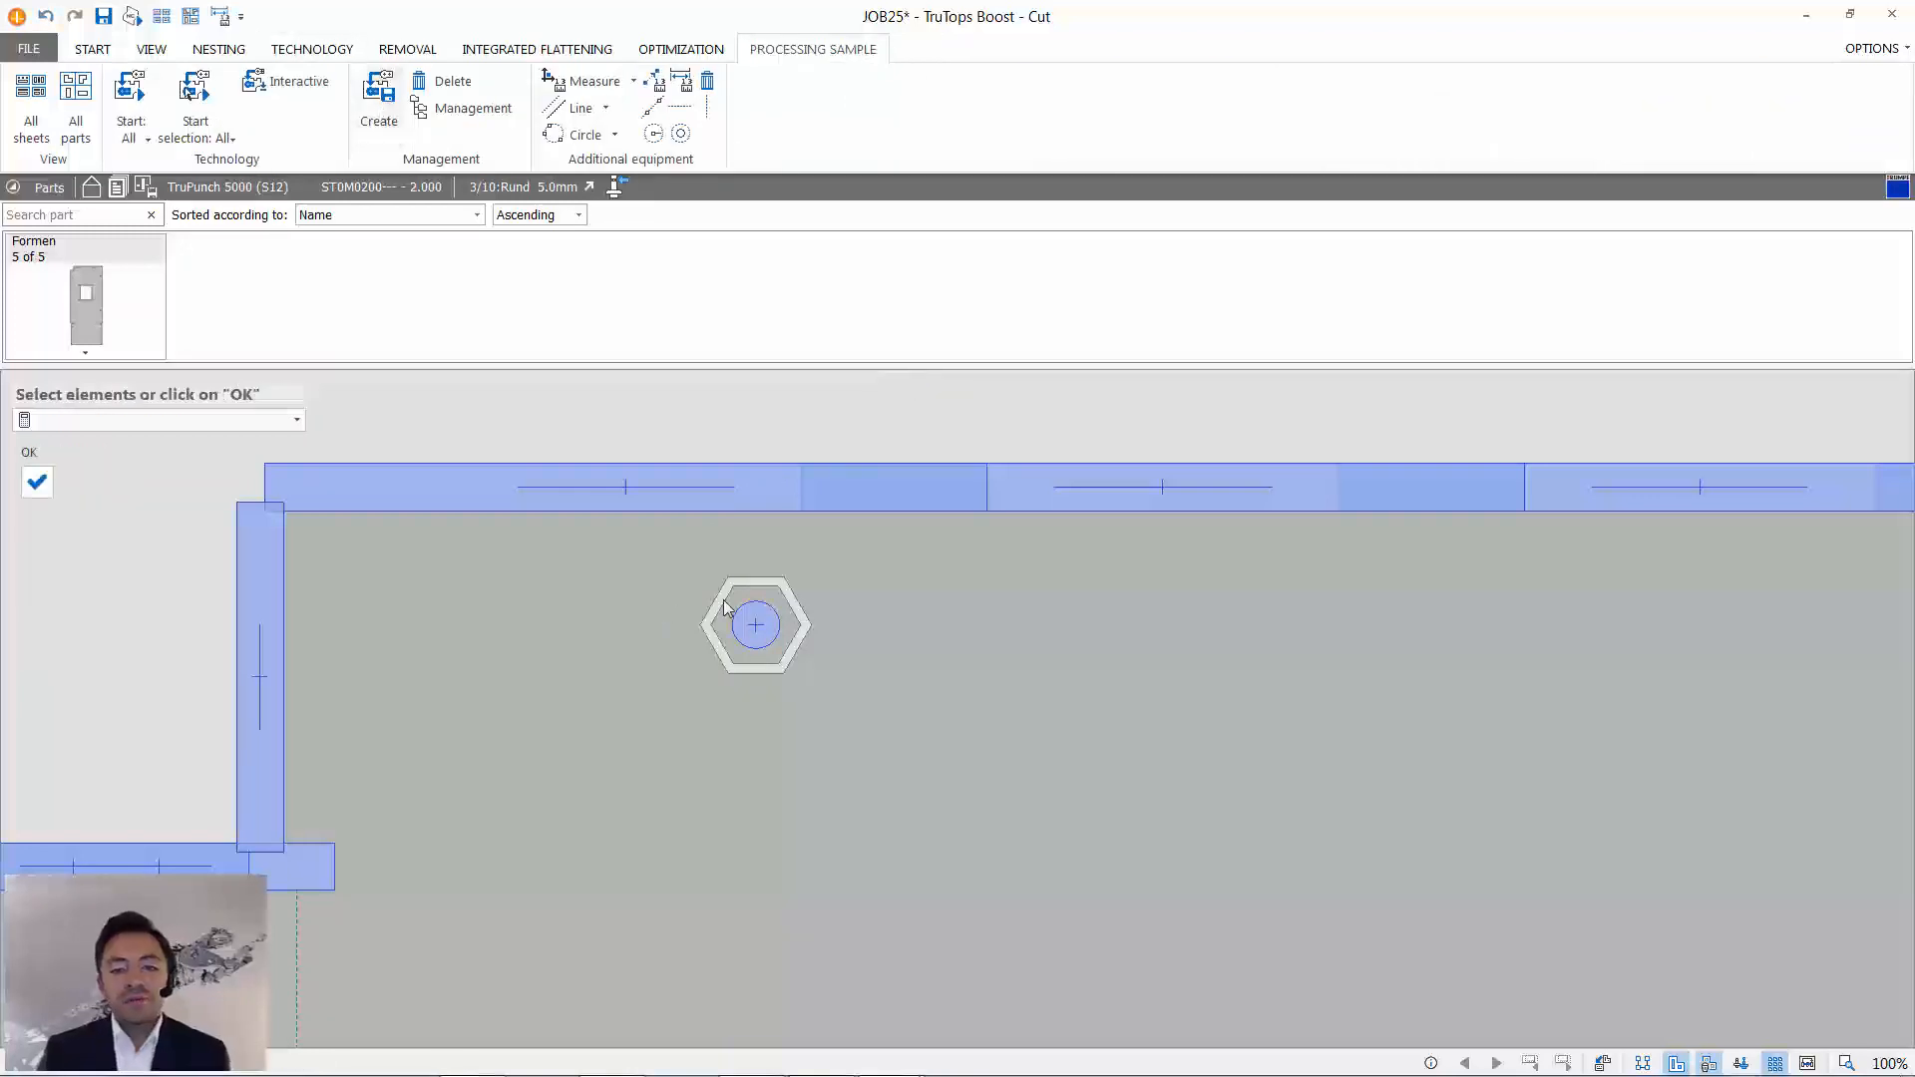
click(752, 589)
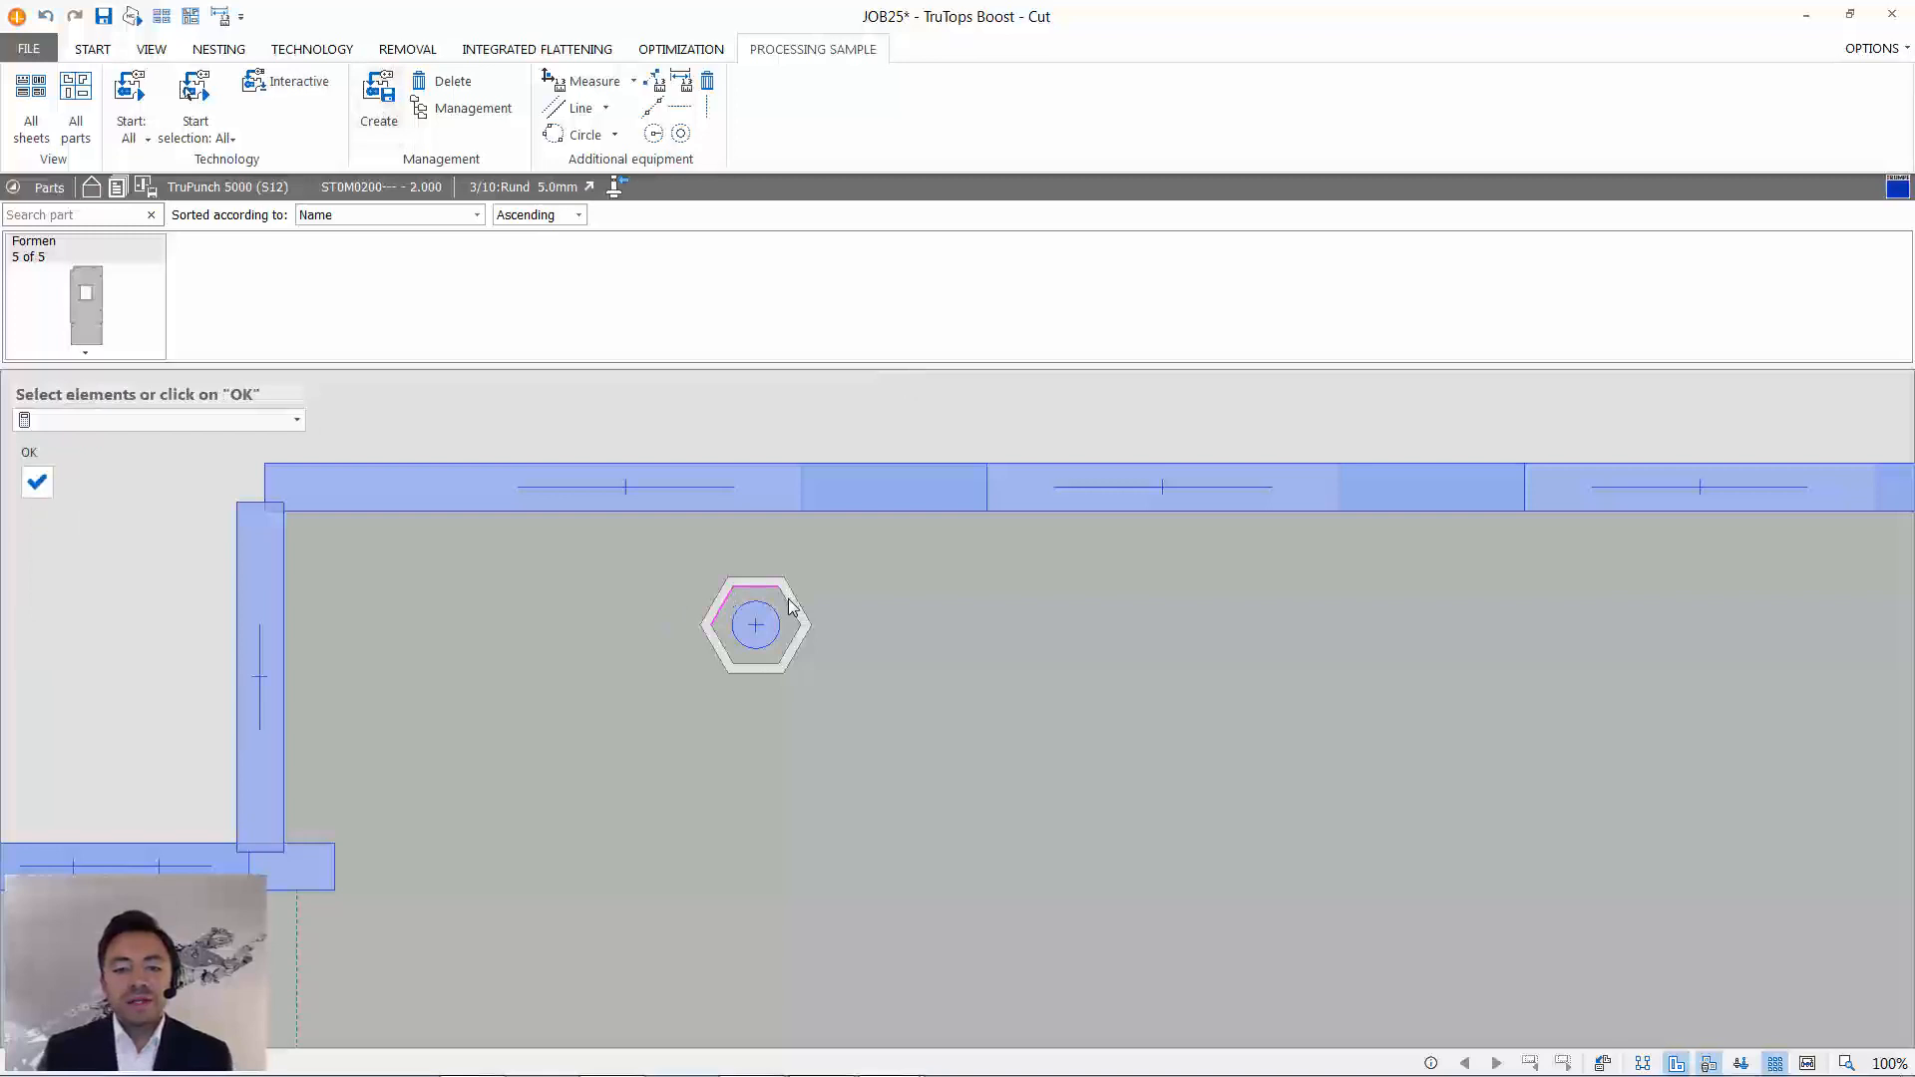
click(789, 599)
click(797, 633)
click(767, 661)
click(37, 482)
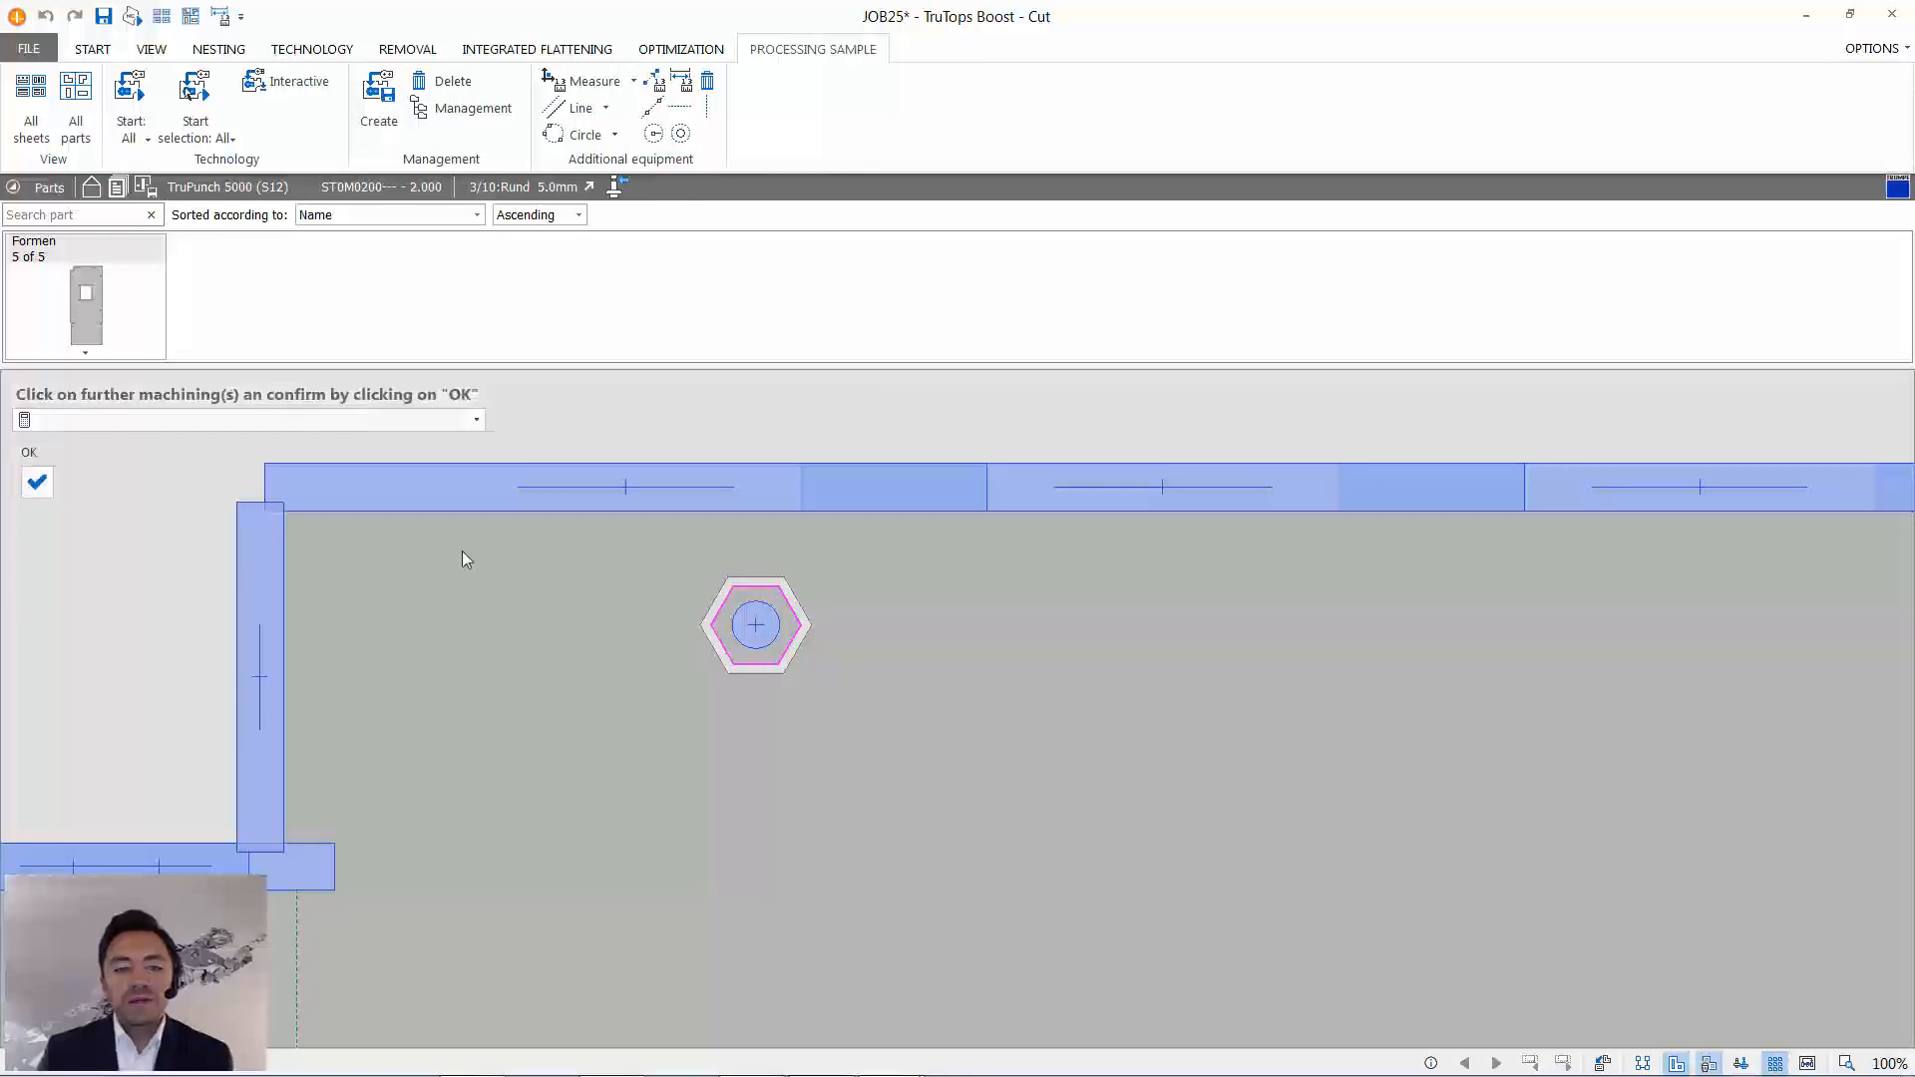
click(752, 634)
click(38, 483)
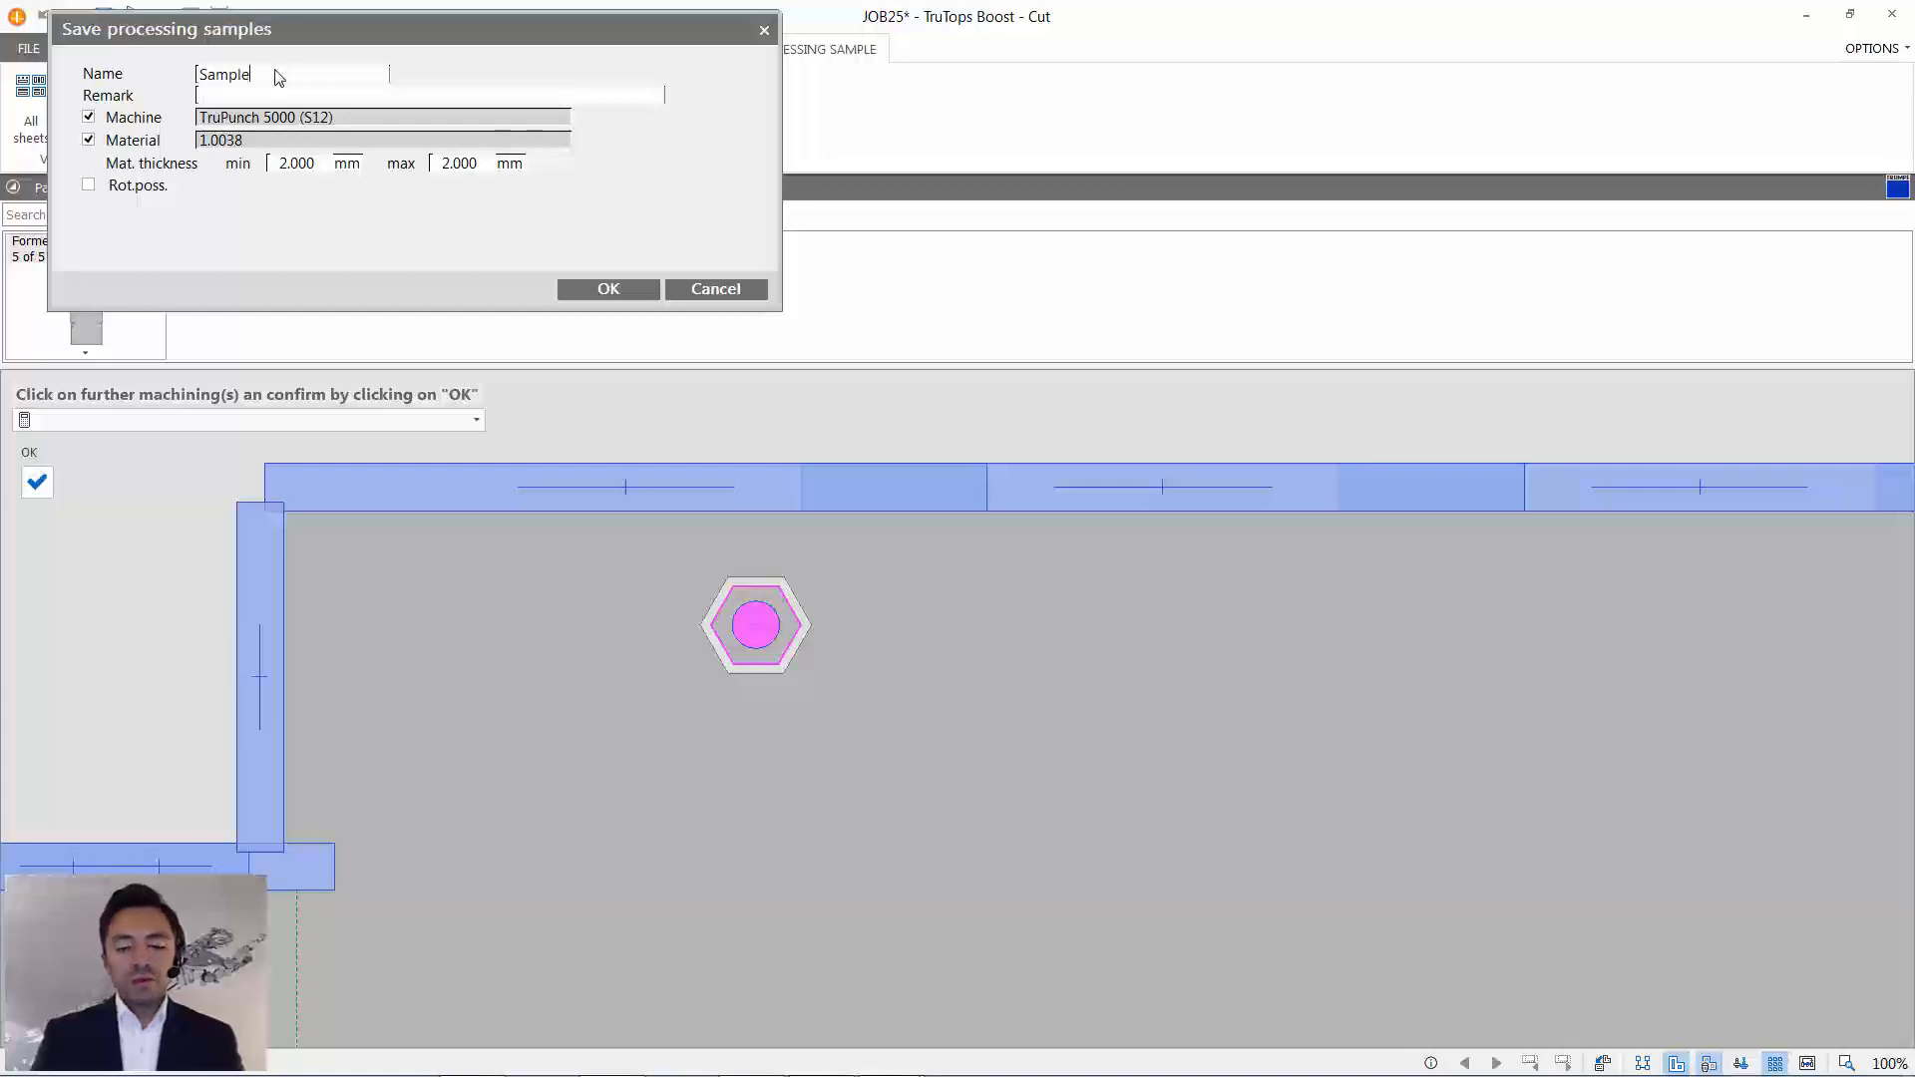
- Save the processing sample as PP_Sample for TruPunch 5000 (S12), with rotation allowed and the material restriction switched off
text(PP)
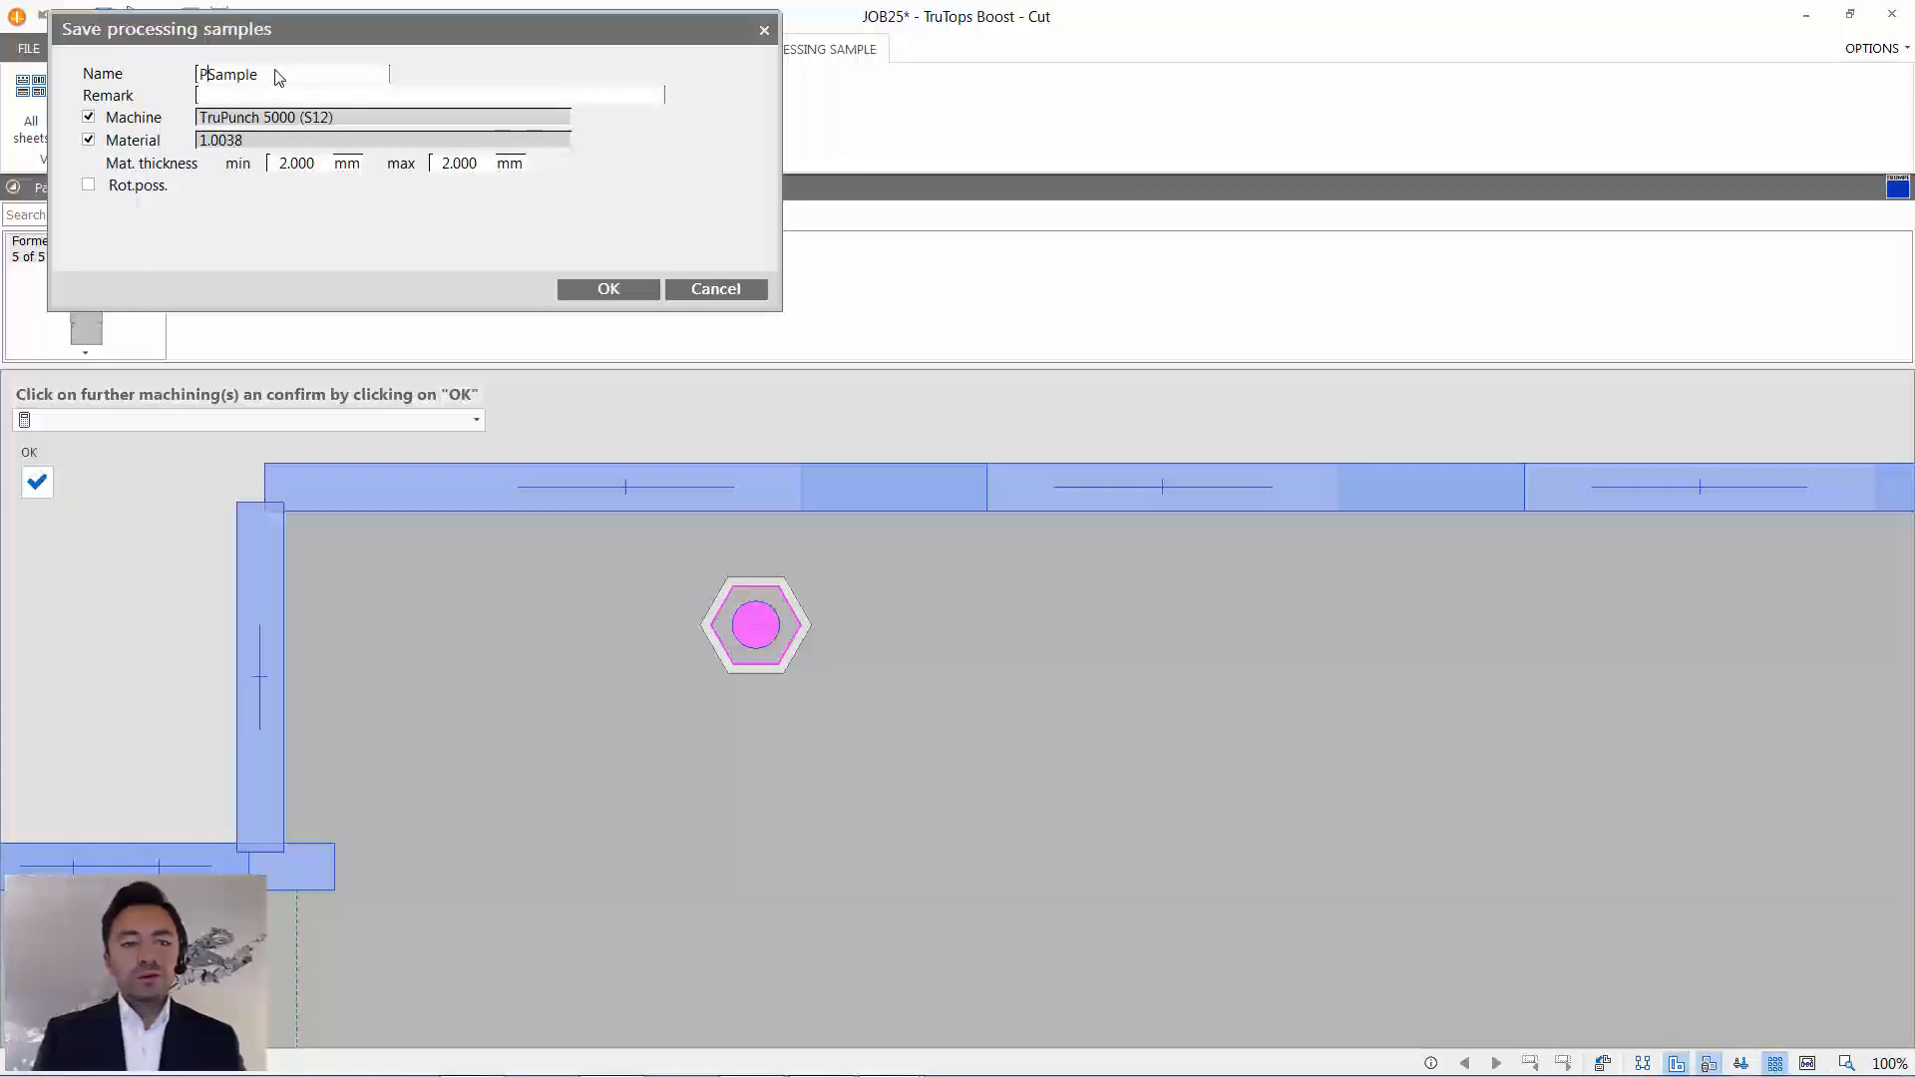
text(_)
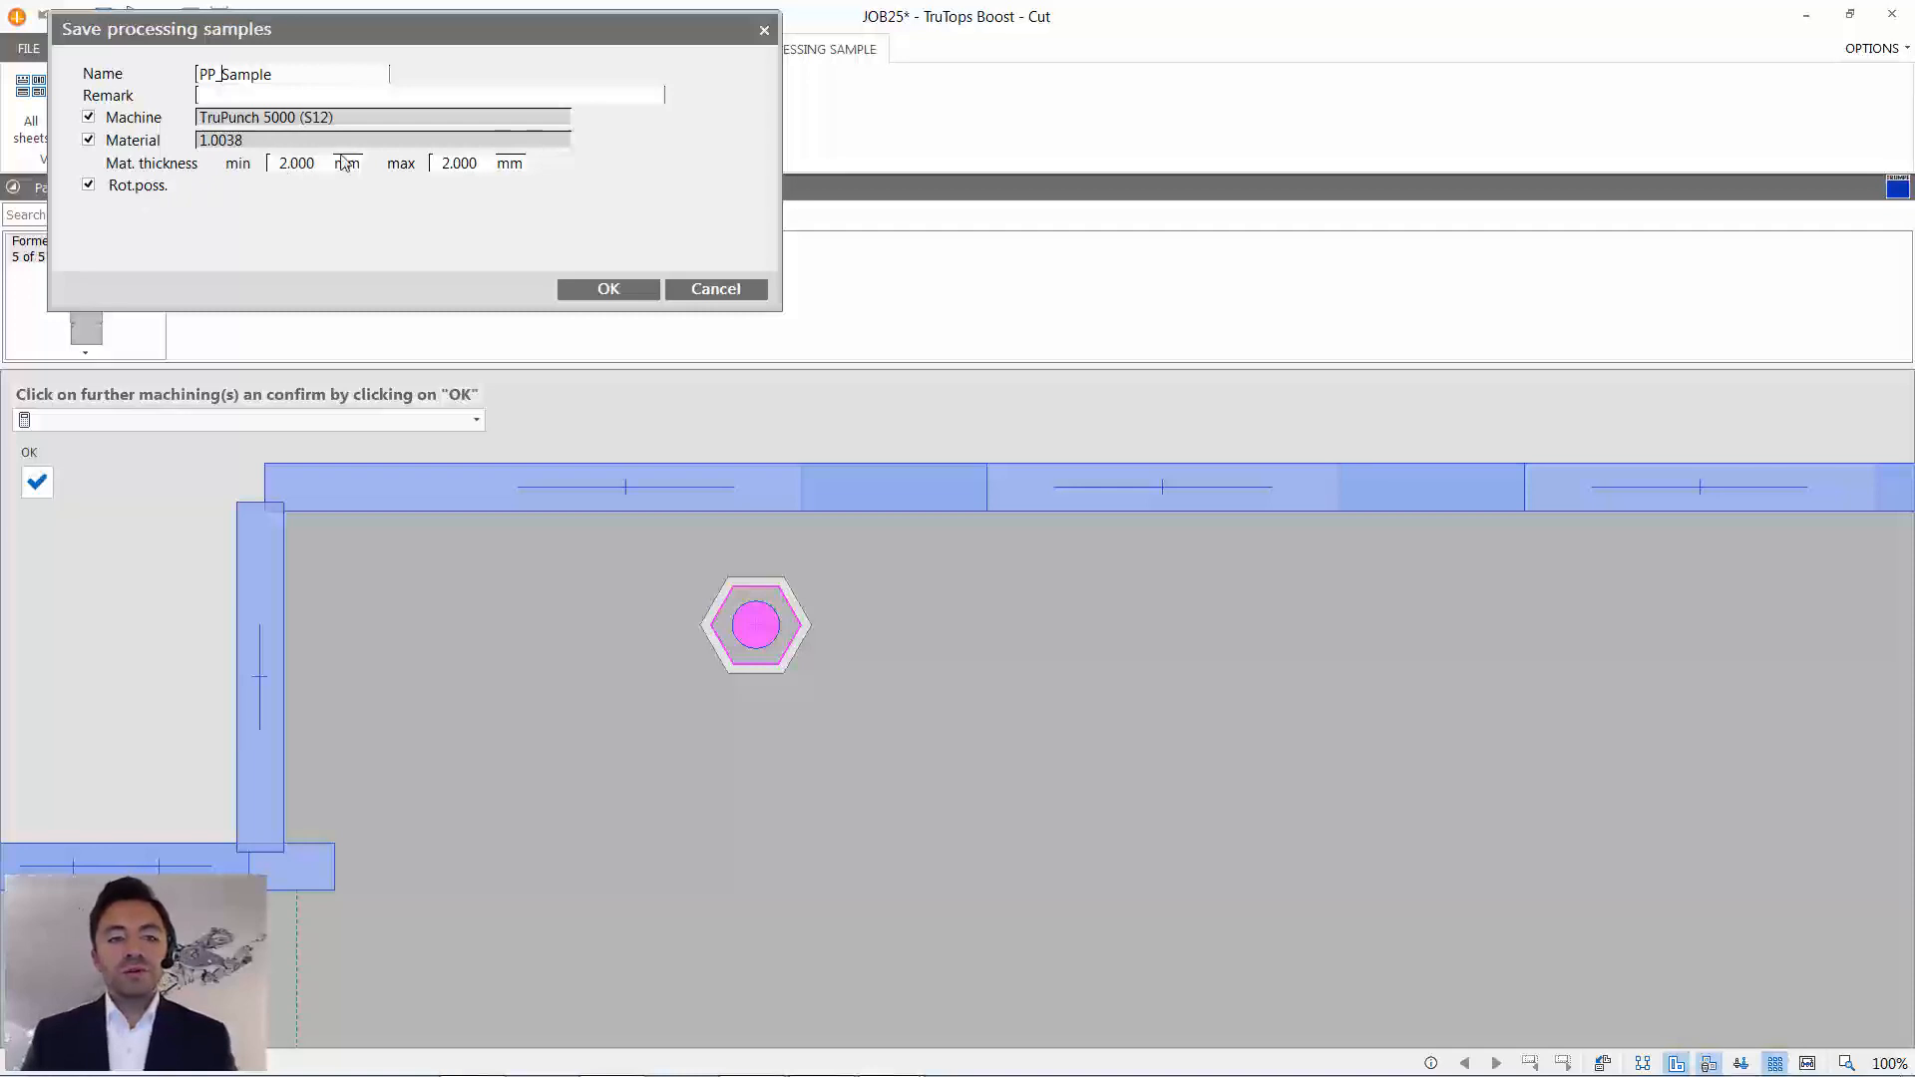
click(153, 145)
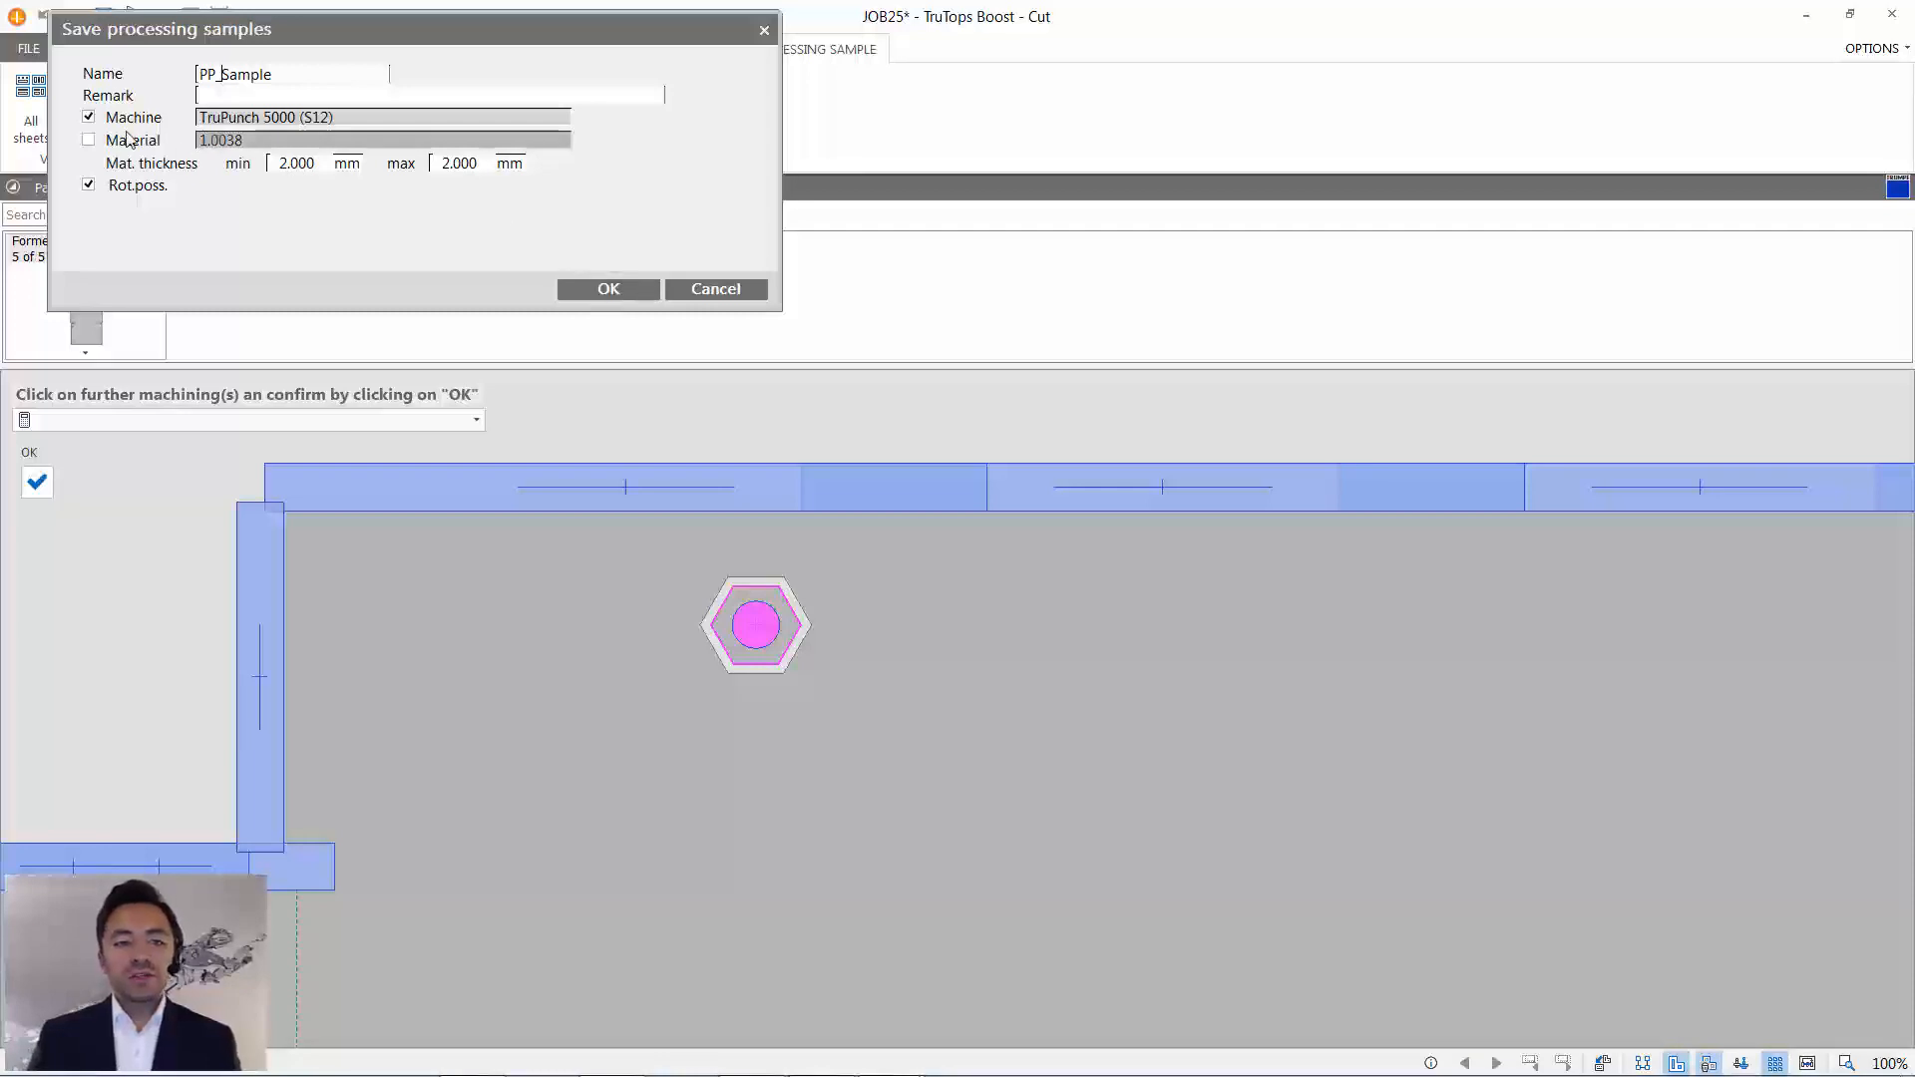
click(618, 290)
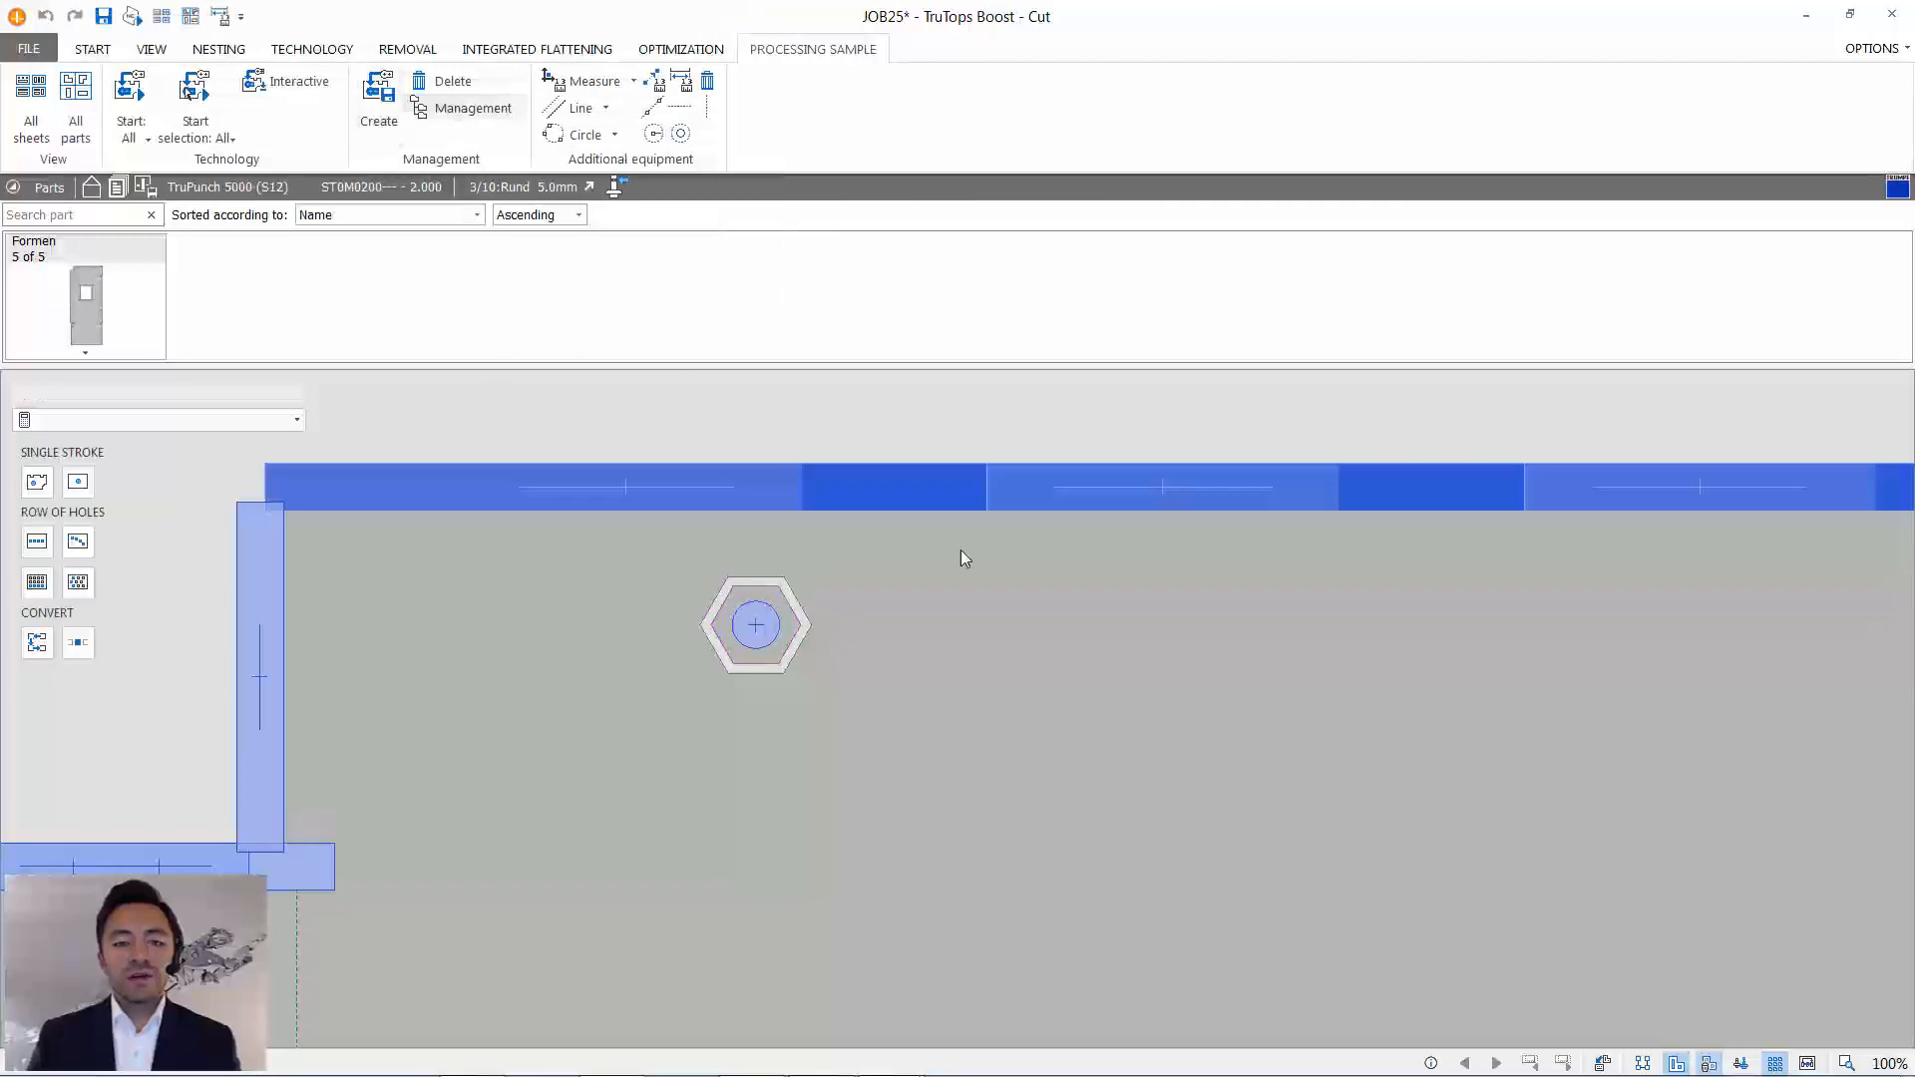
- Return from single-part editing to the sheet and apply the changes to all identical parts on it
scroll(1074, 638, down, 6)
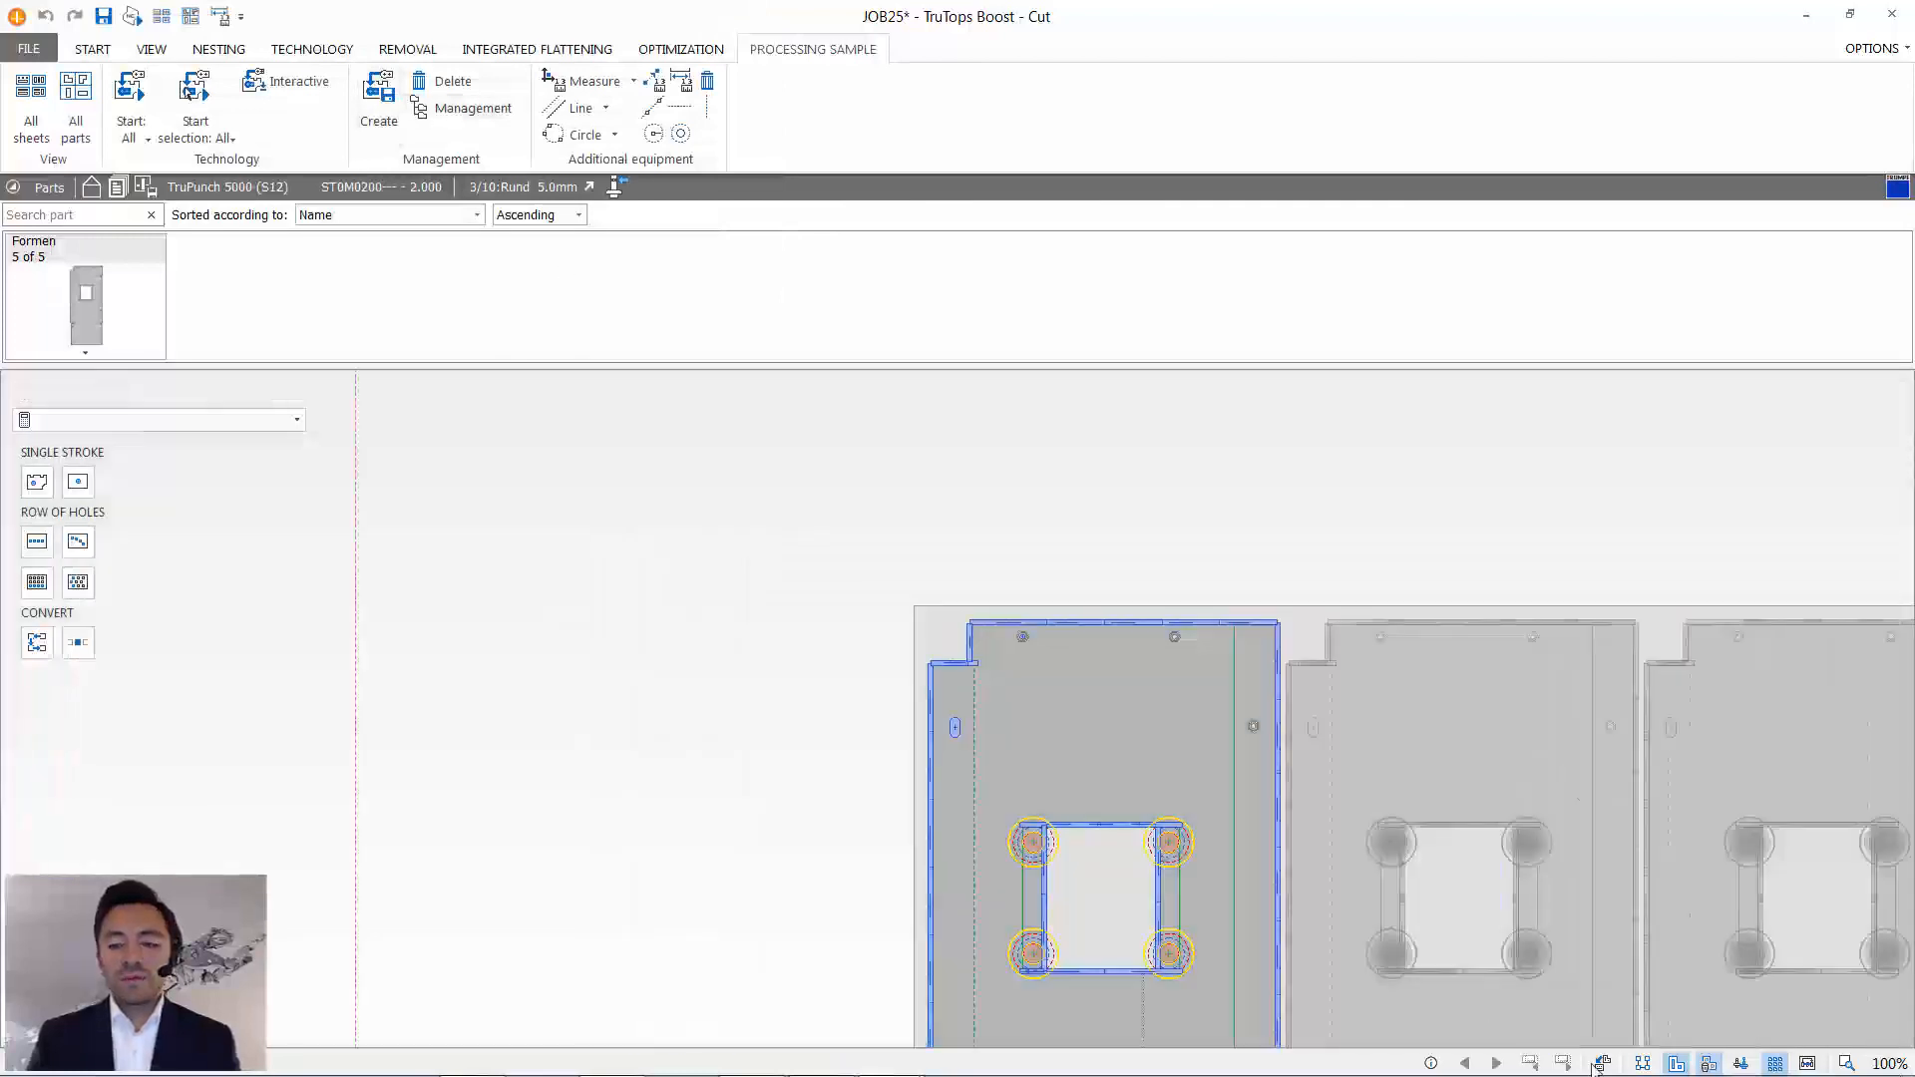
click(1600, 1064)
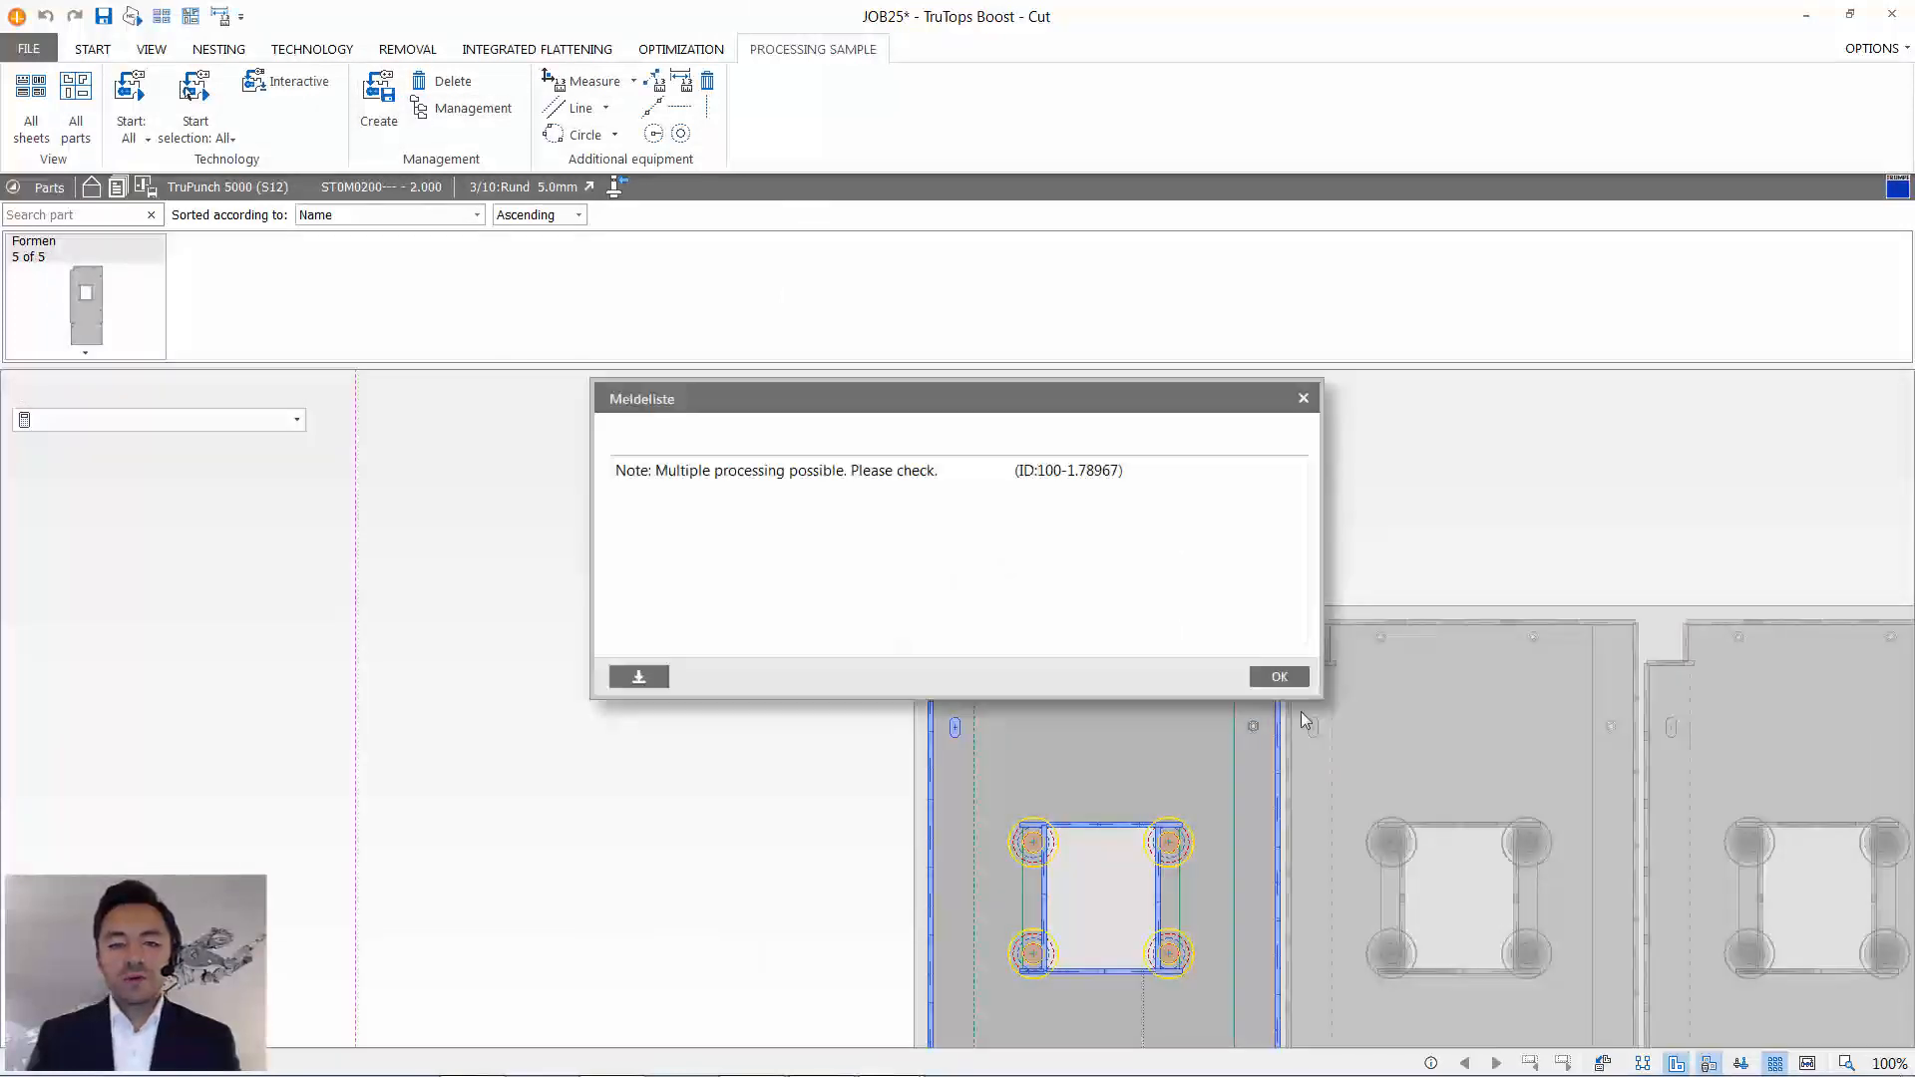
click(1278, 676)
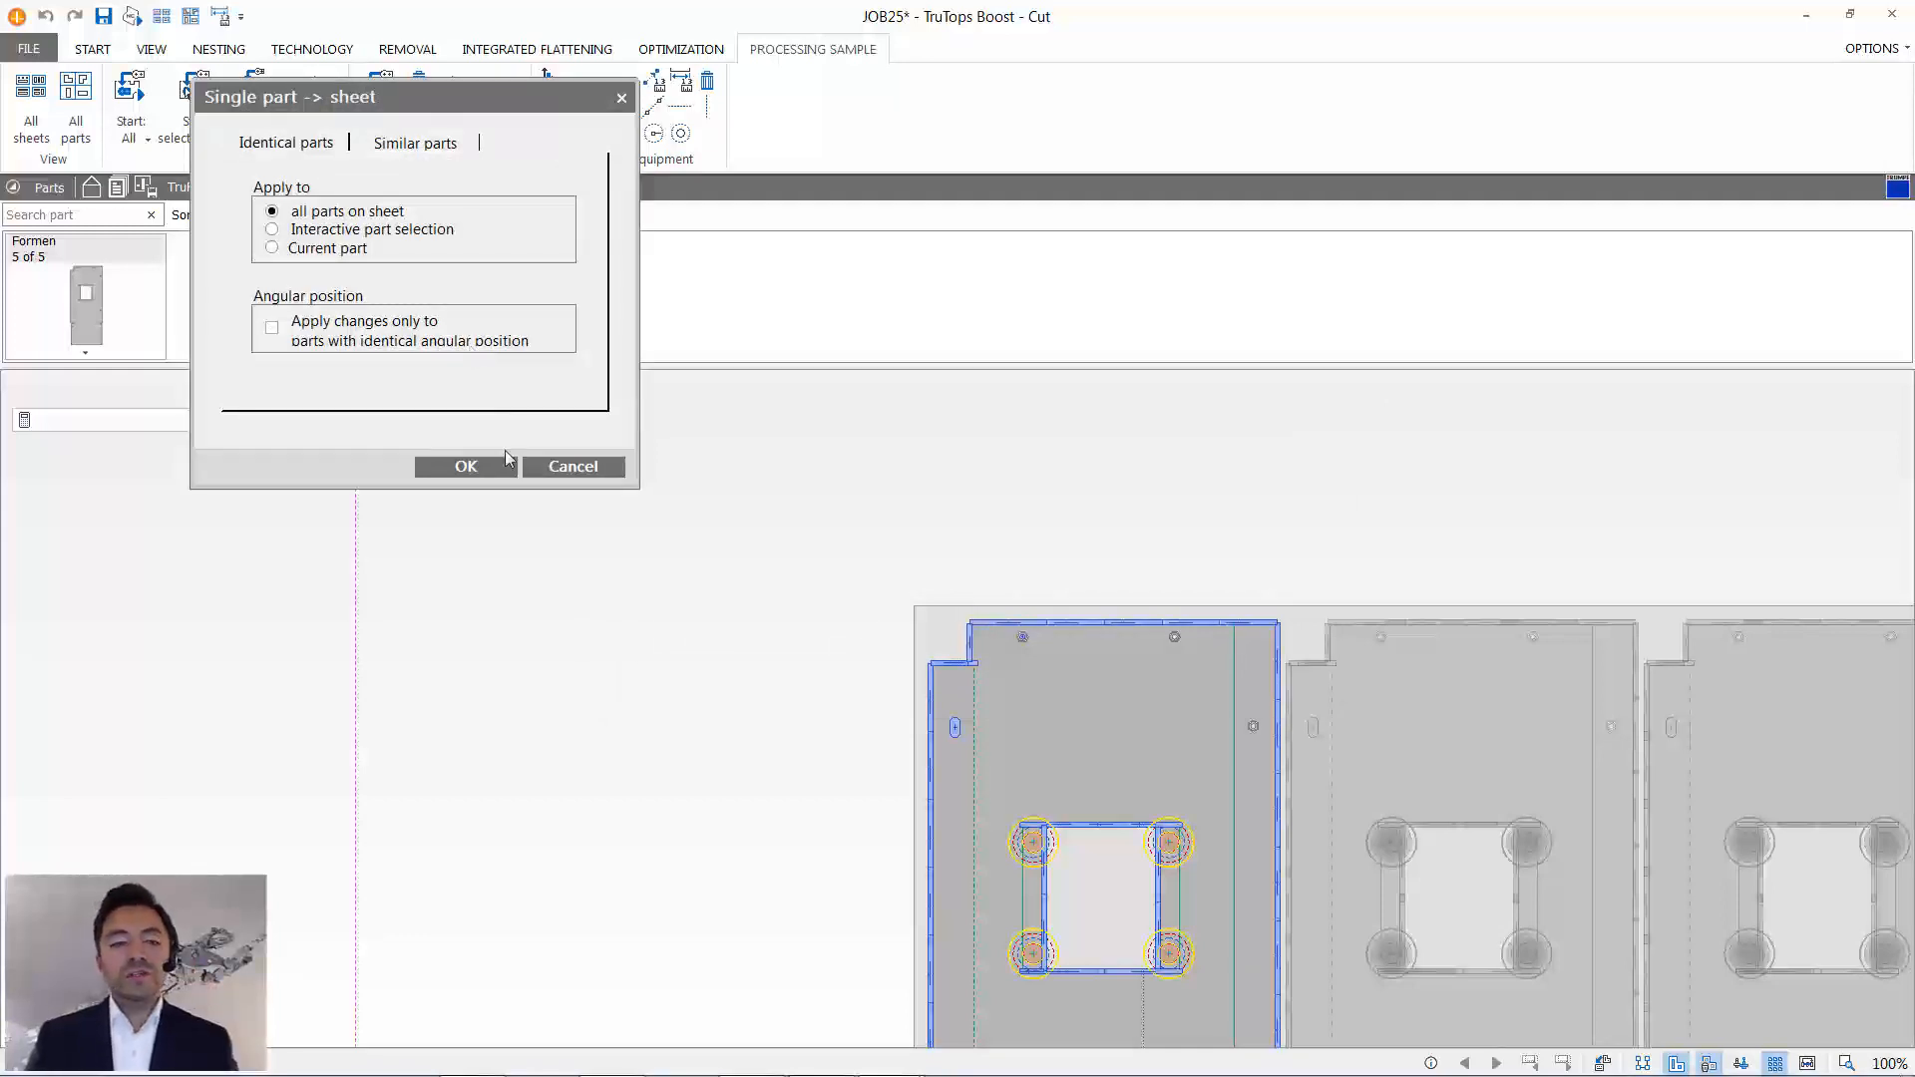
click(465, 467)
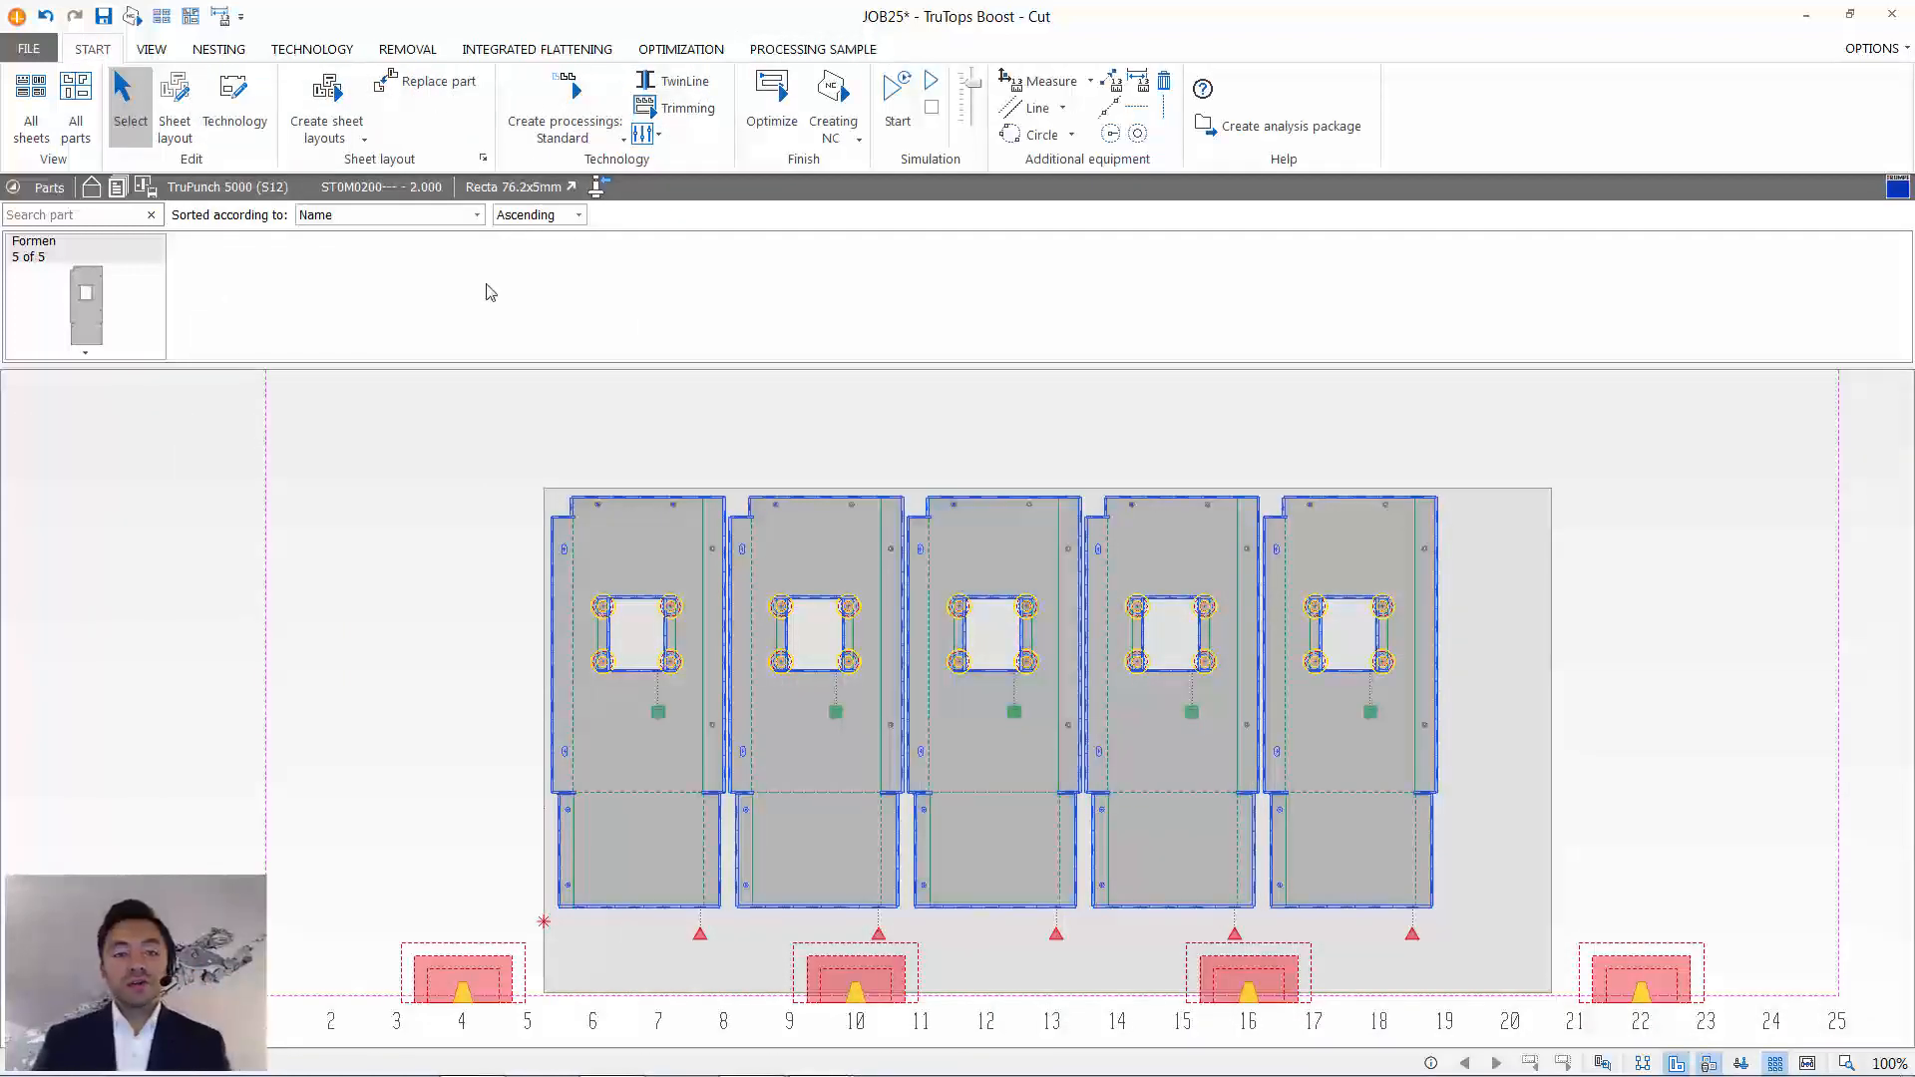
- Set the distance mode of the Formen part to TwinLine in the job's parts list
click(327, 147)
click(406, 330)
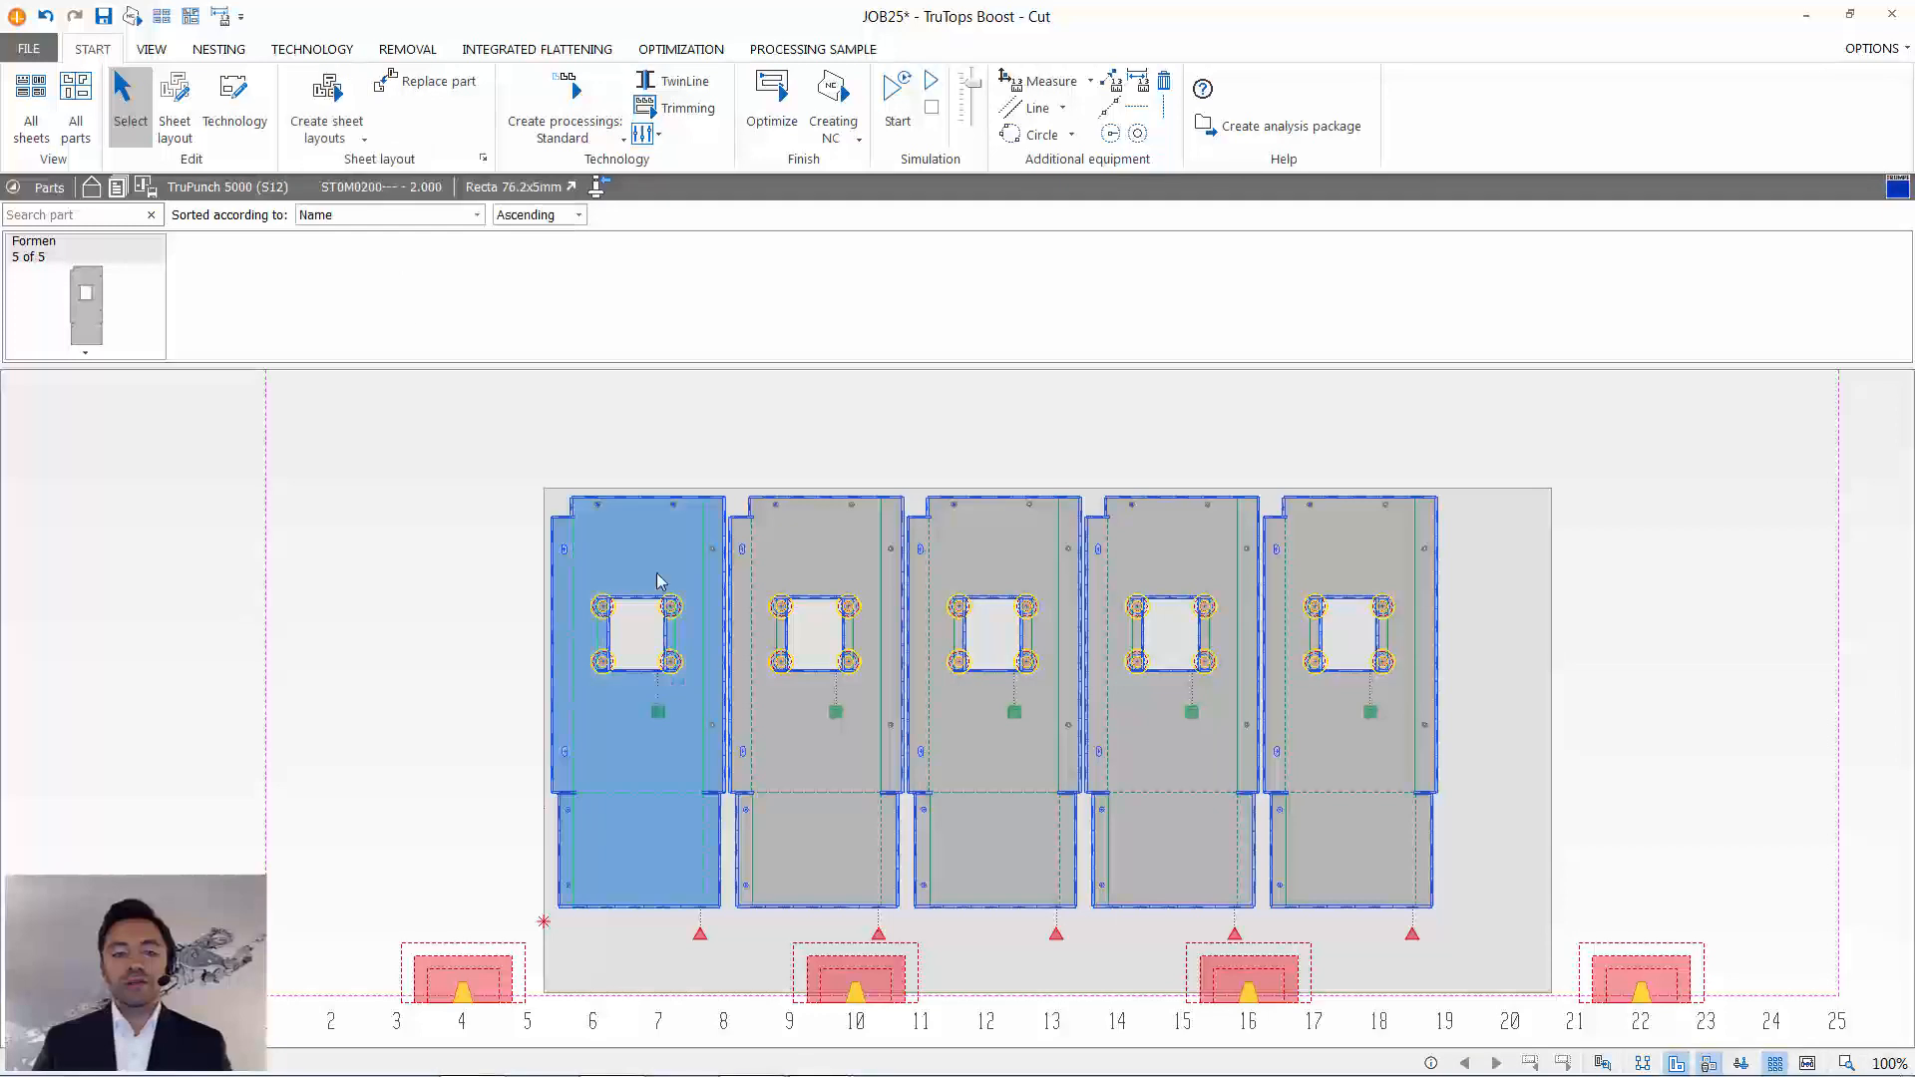
click(117, 191)
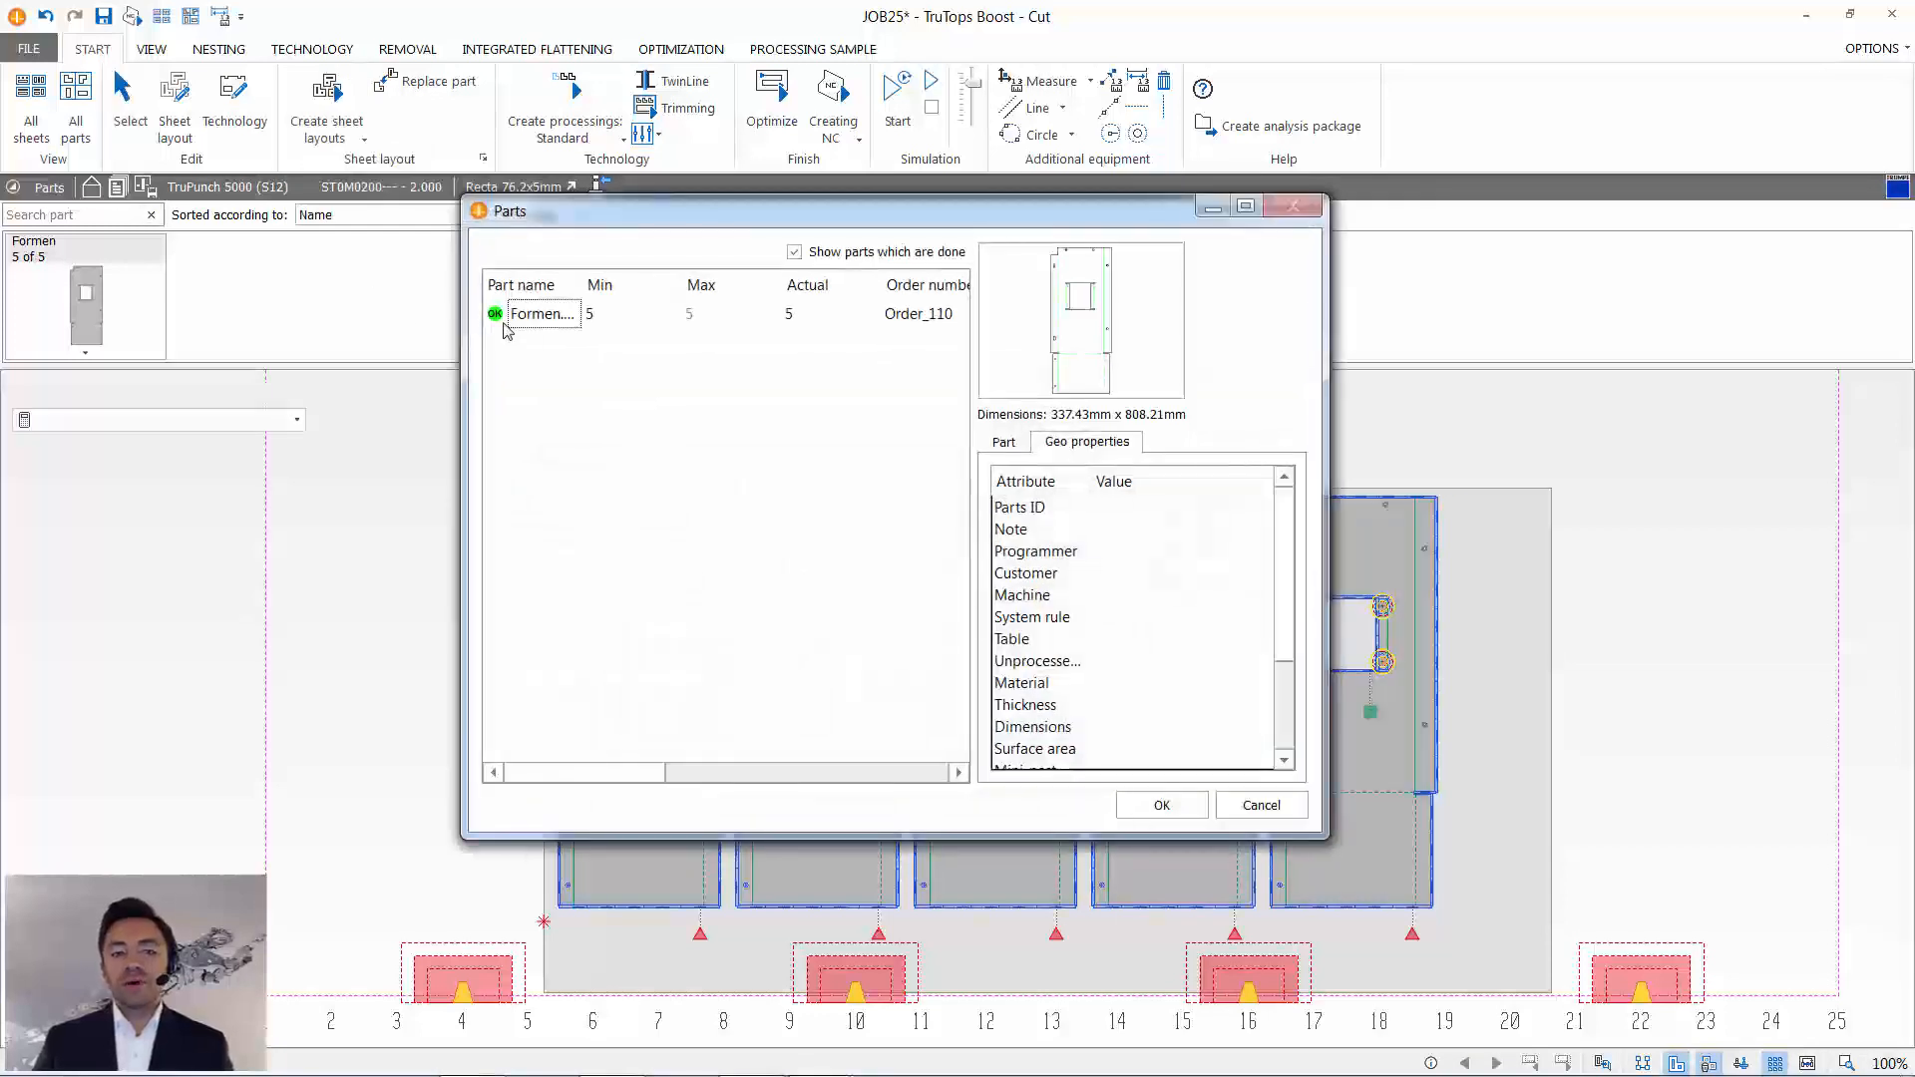
click(532, 315)
click(1005, 442)
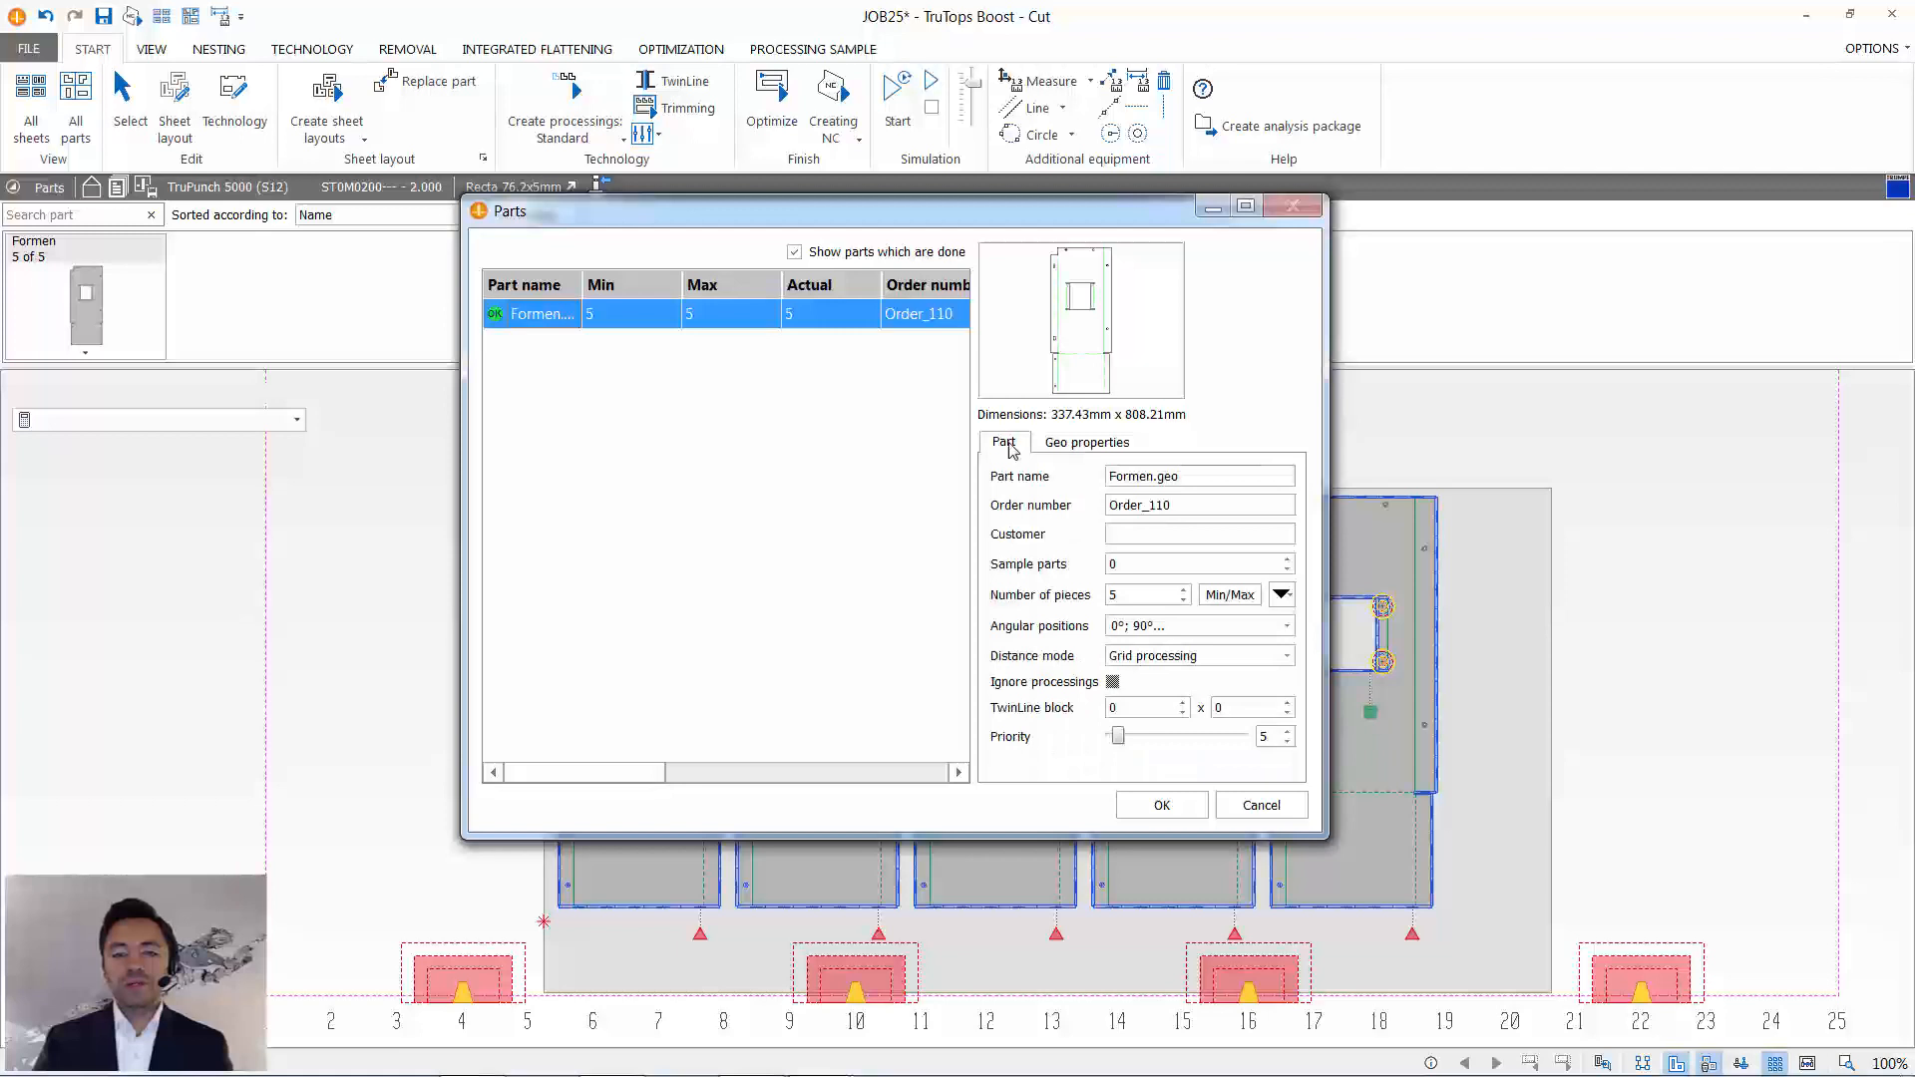
click(1179, 656)
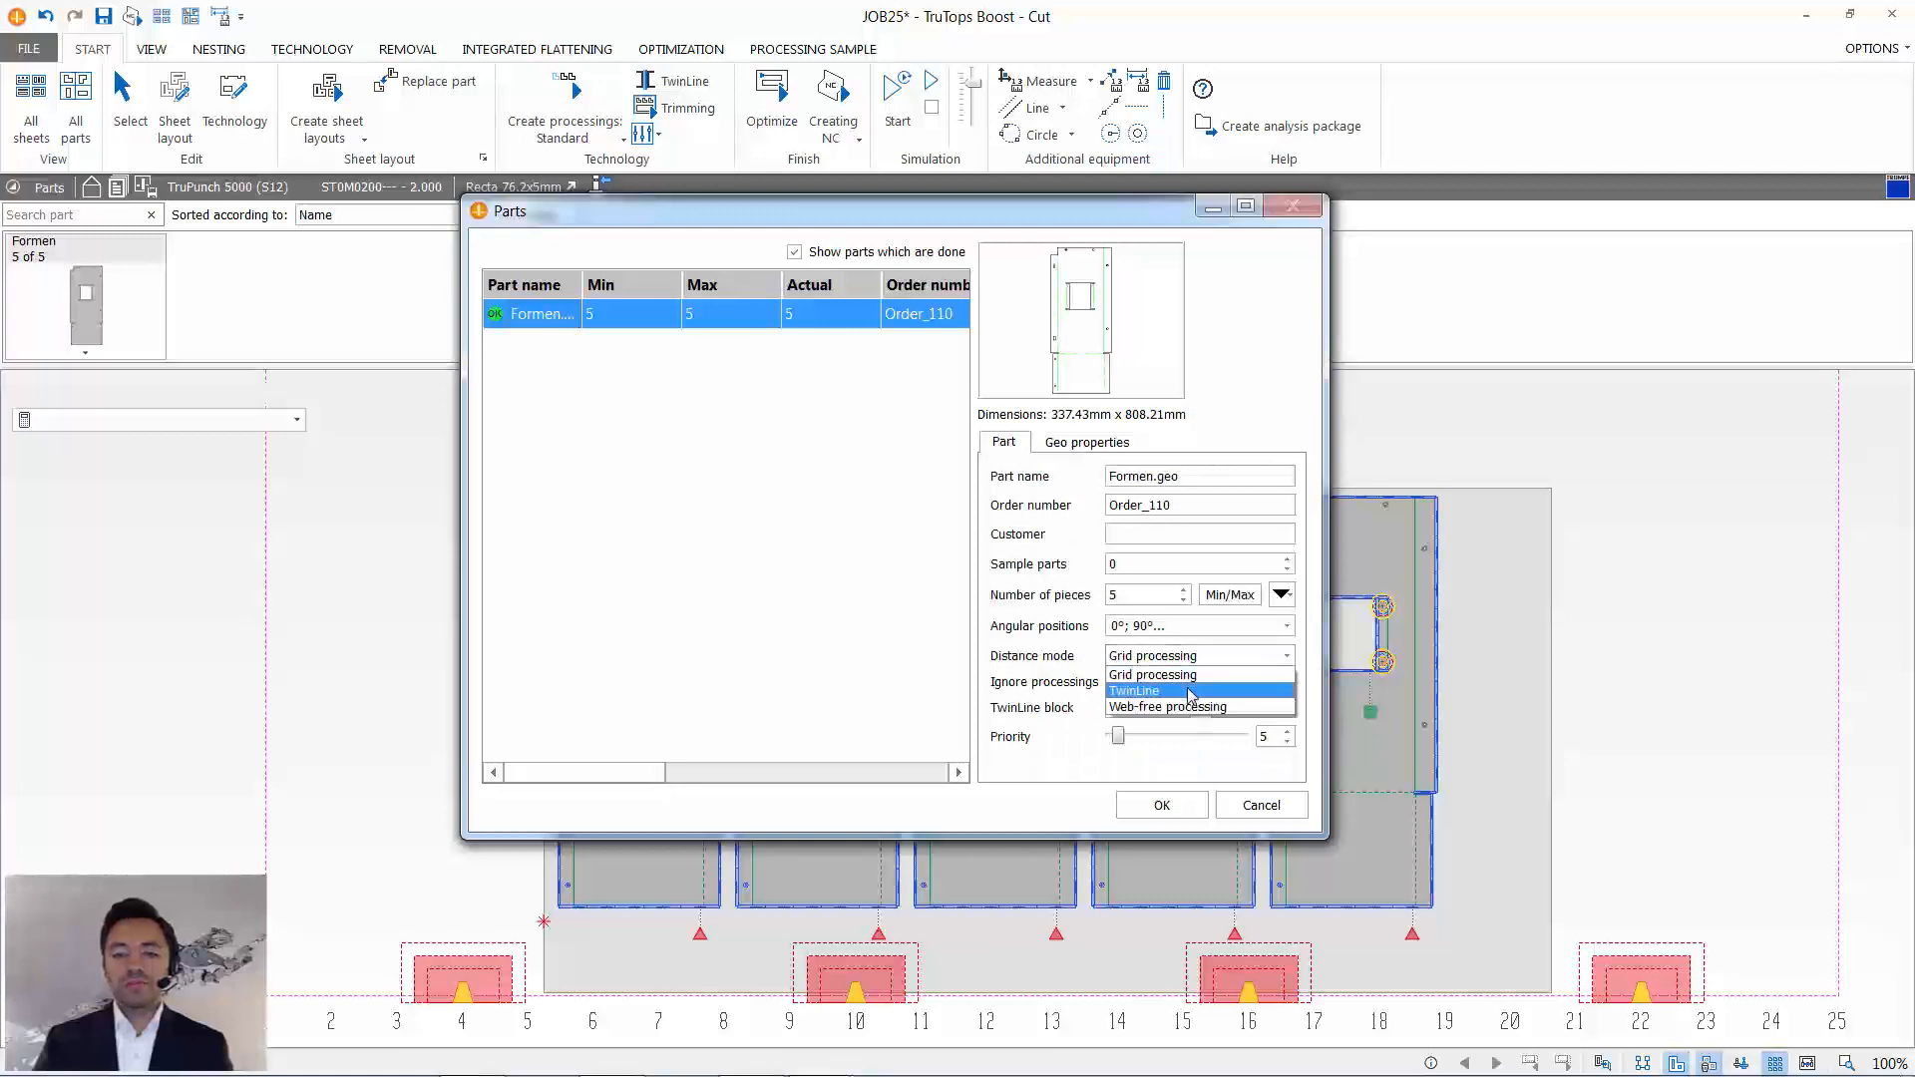
click(1192, 692)
click(1161, 805)
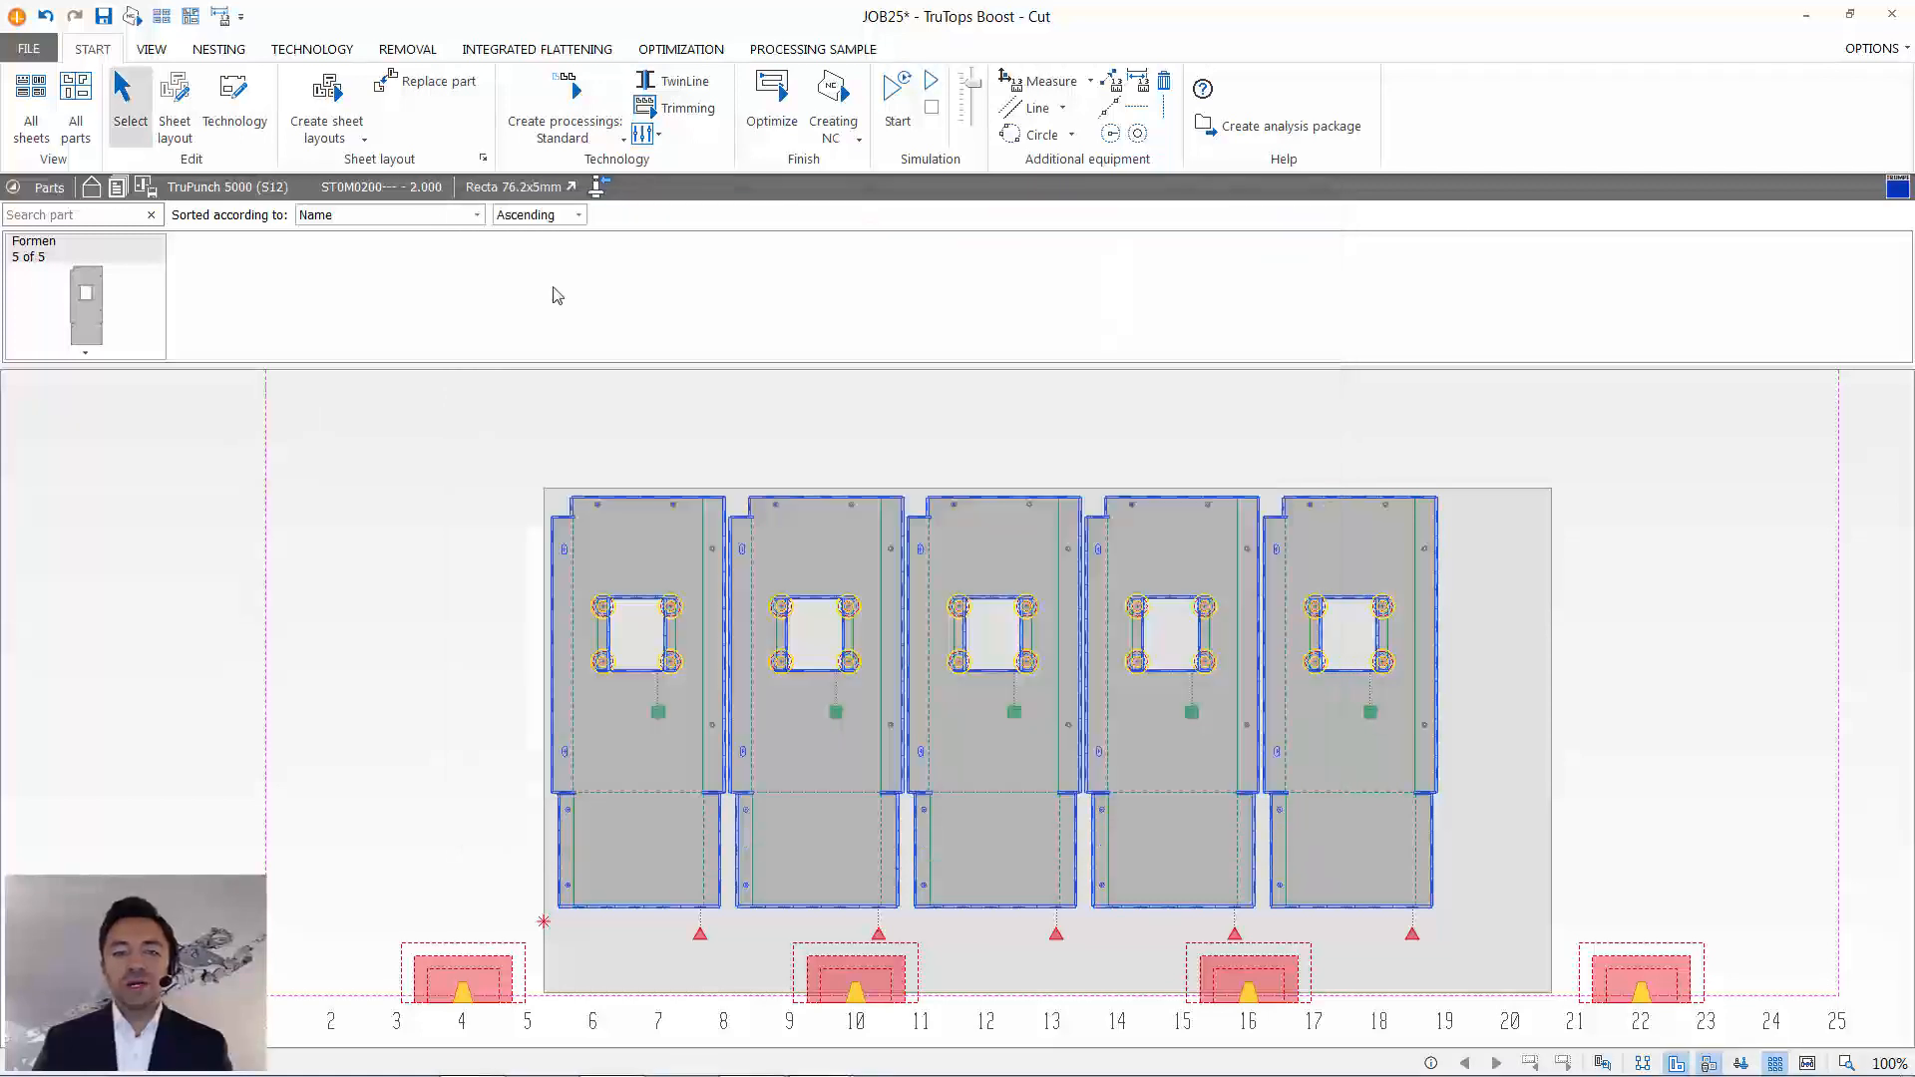
- Set the tool width to 5 mm in the part distances of the nesting parameters
click(360, 138)
click(351, 237)
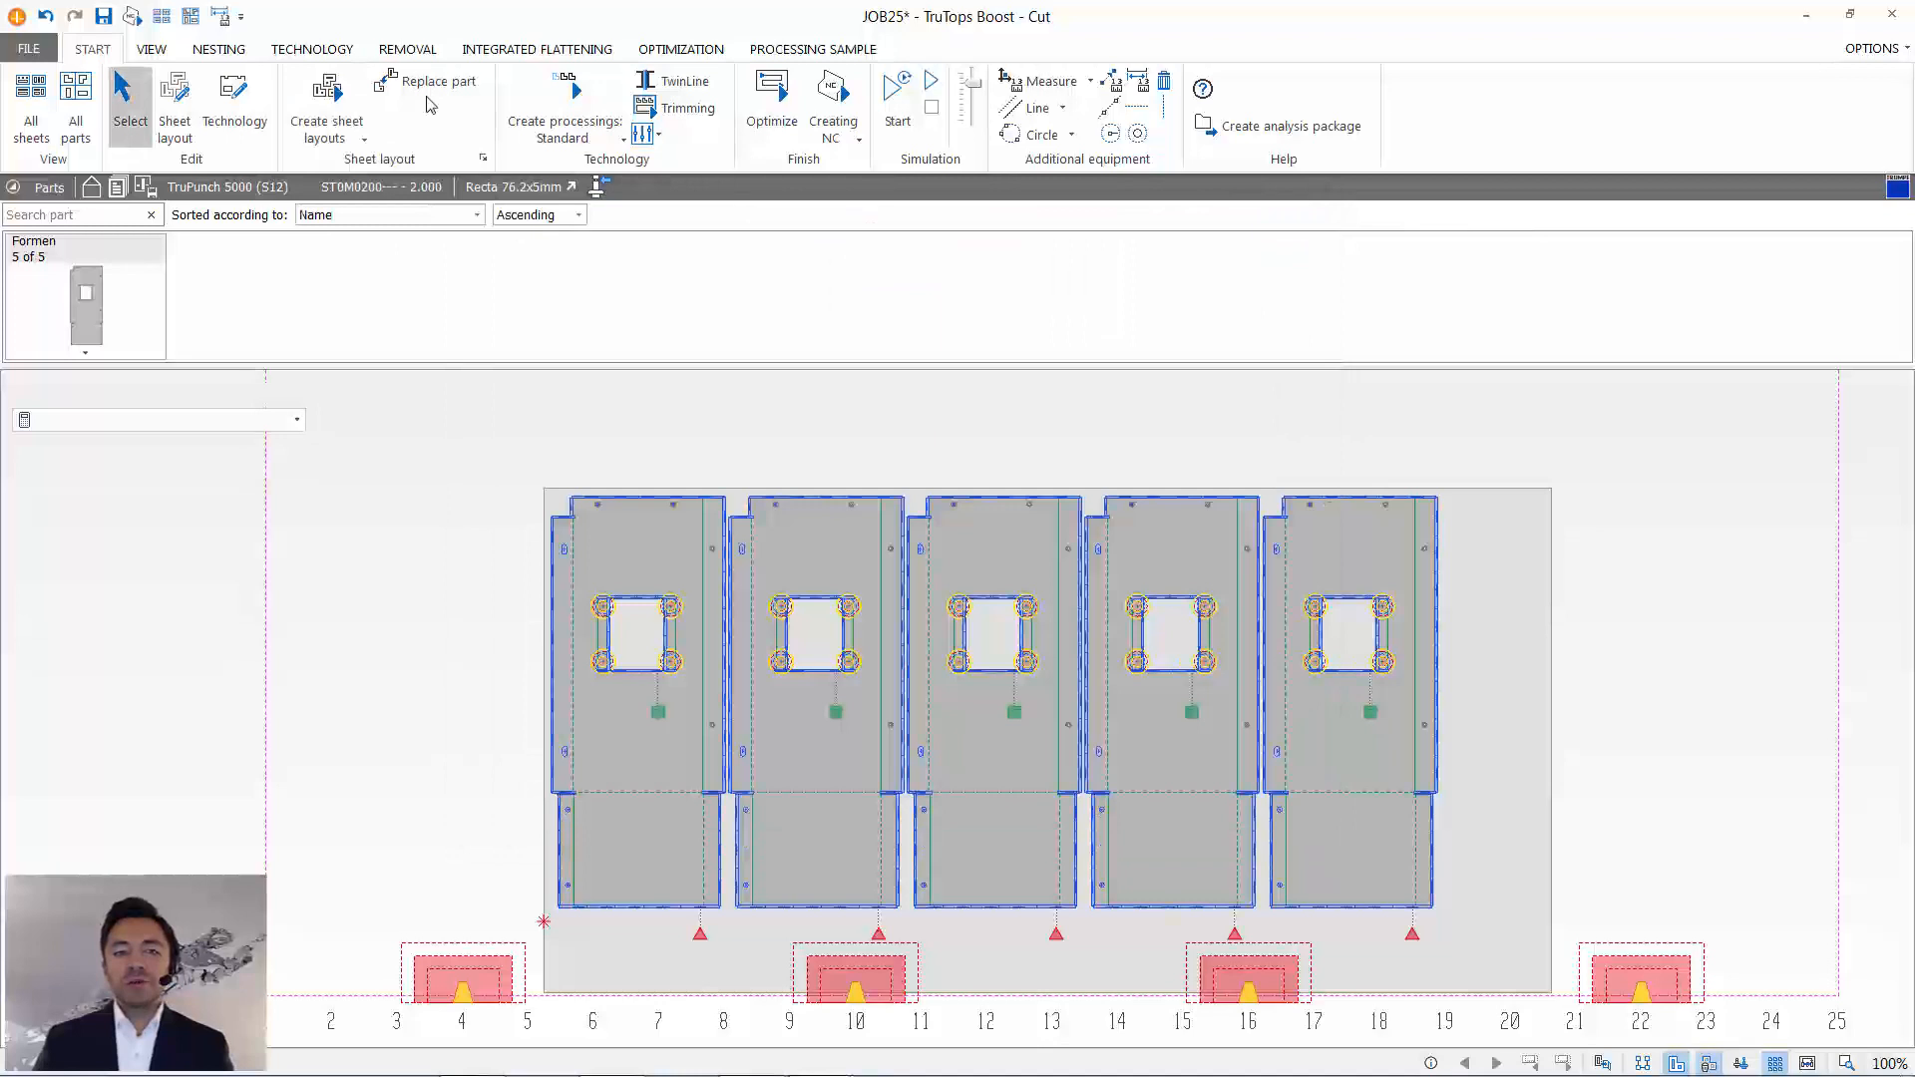
click(499, 68)
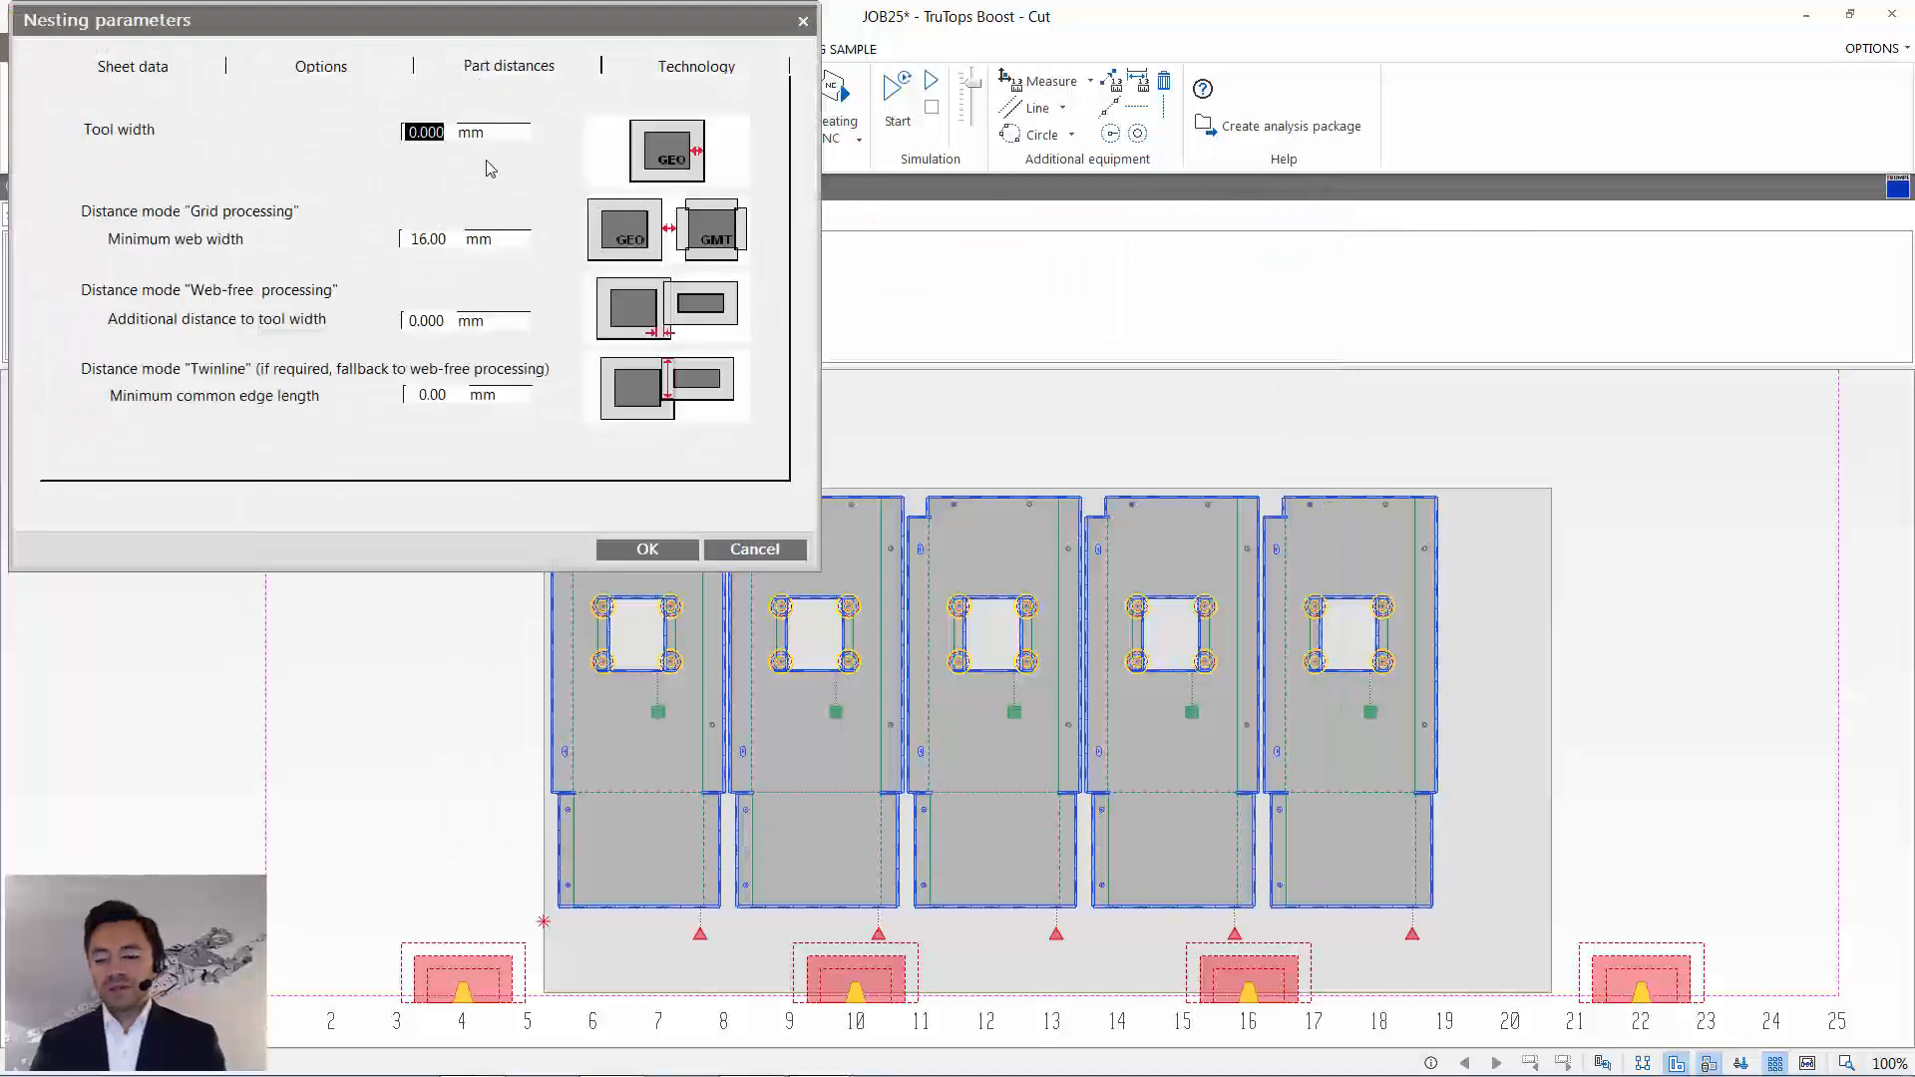
text(5)
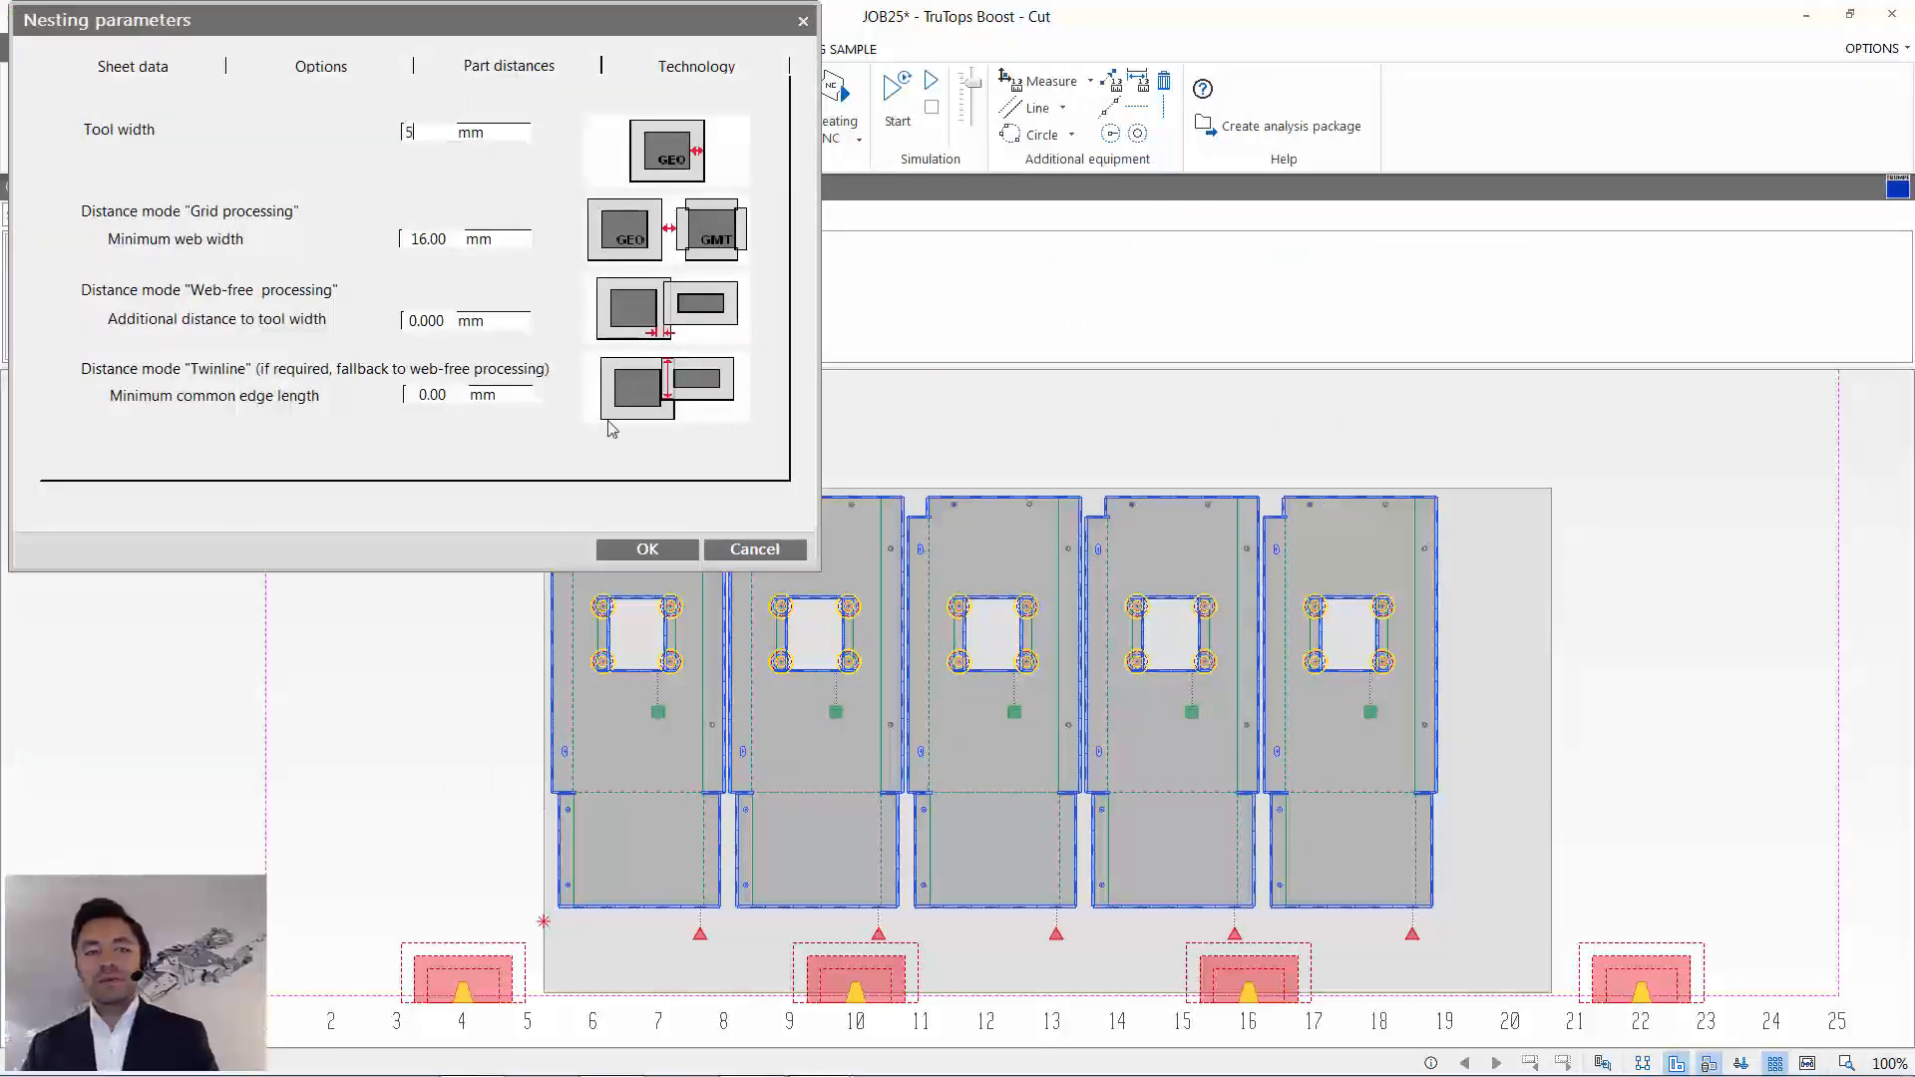
click(647, 549)
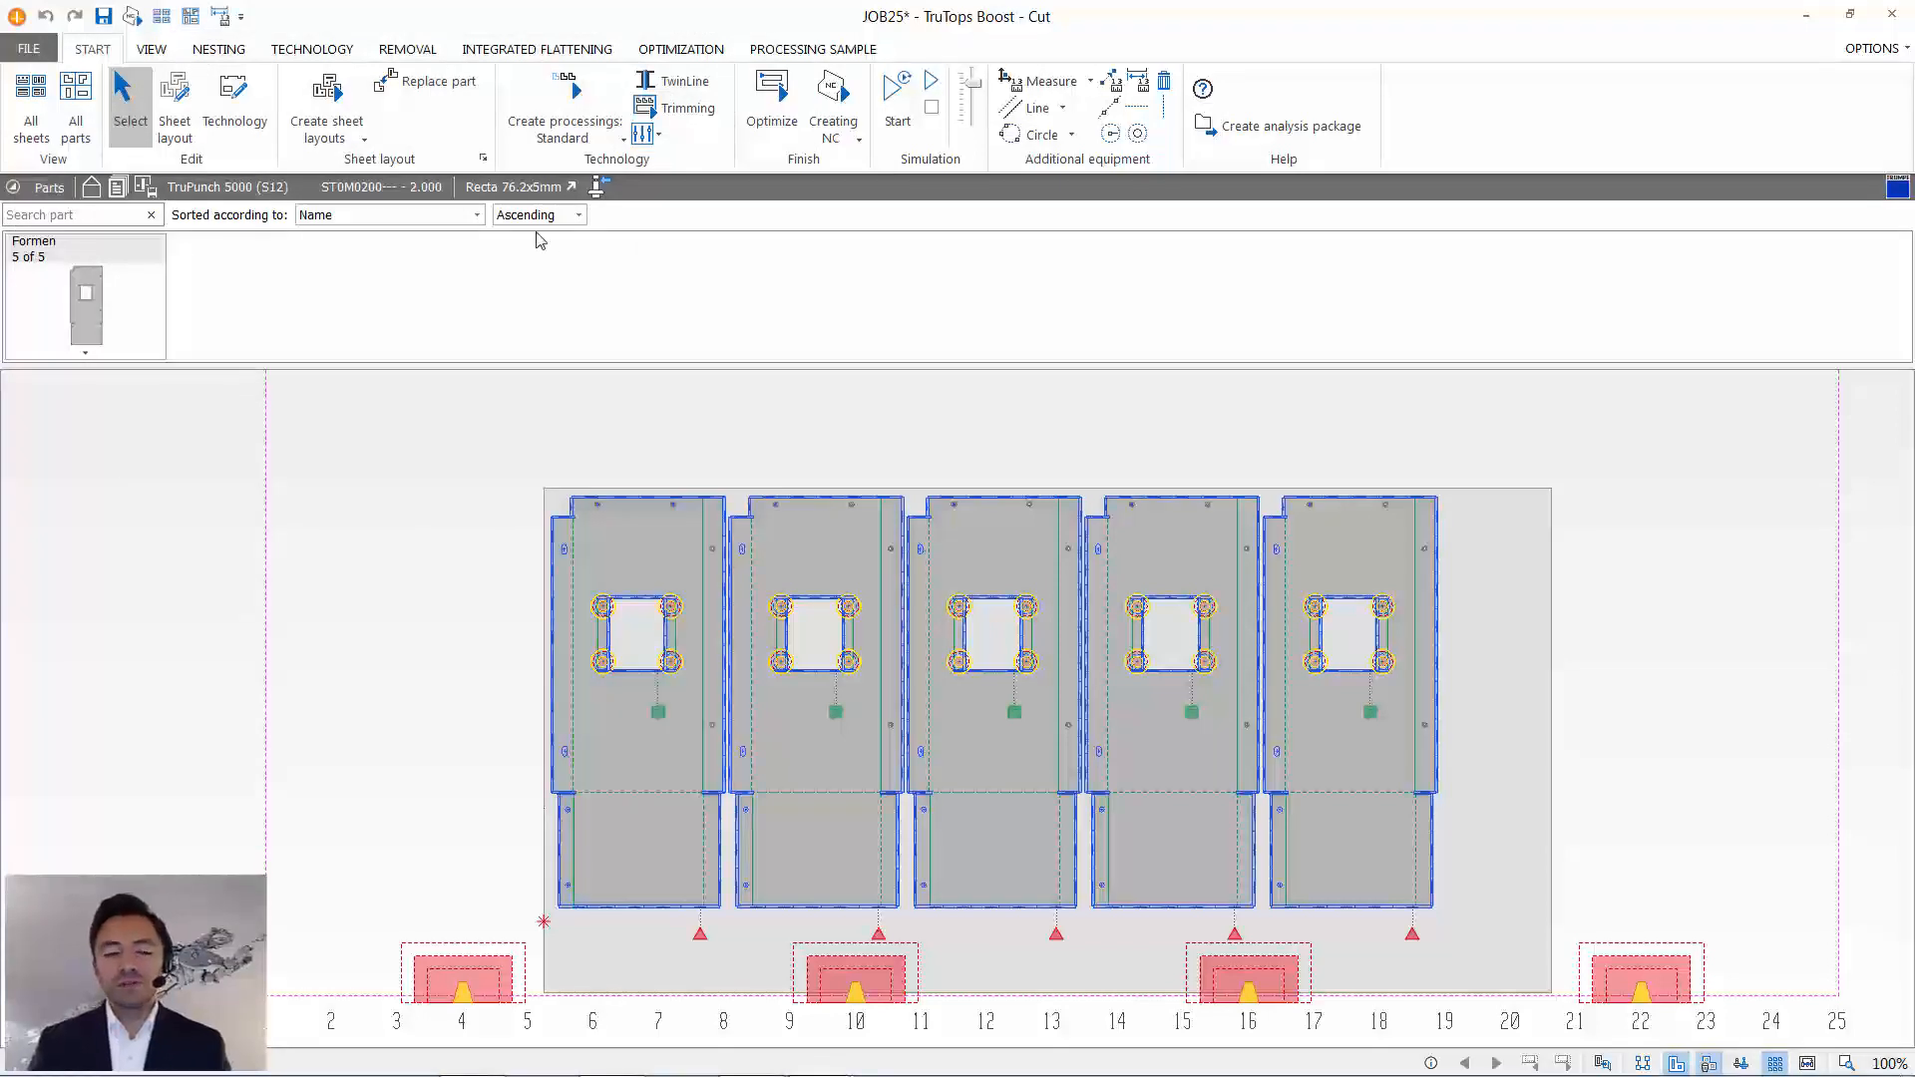
- Reject the existing sheets, restart nesting with the new distances and show the resulting sheet in the editor
click(329, 93)
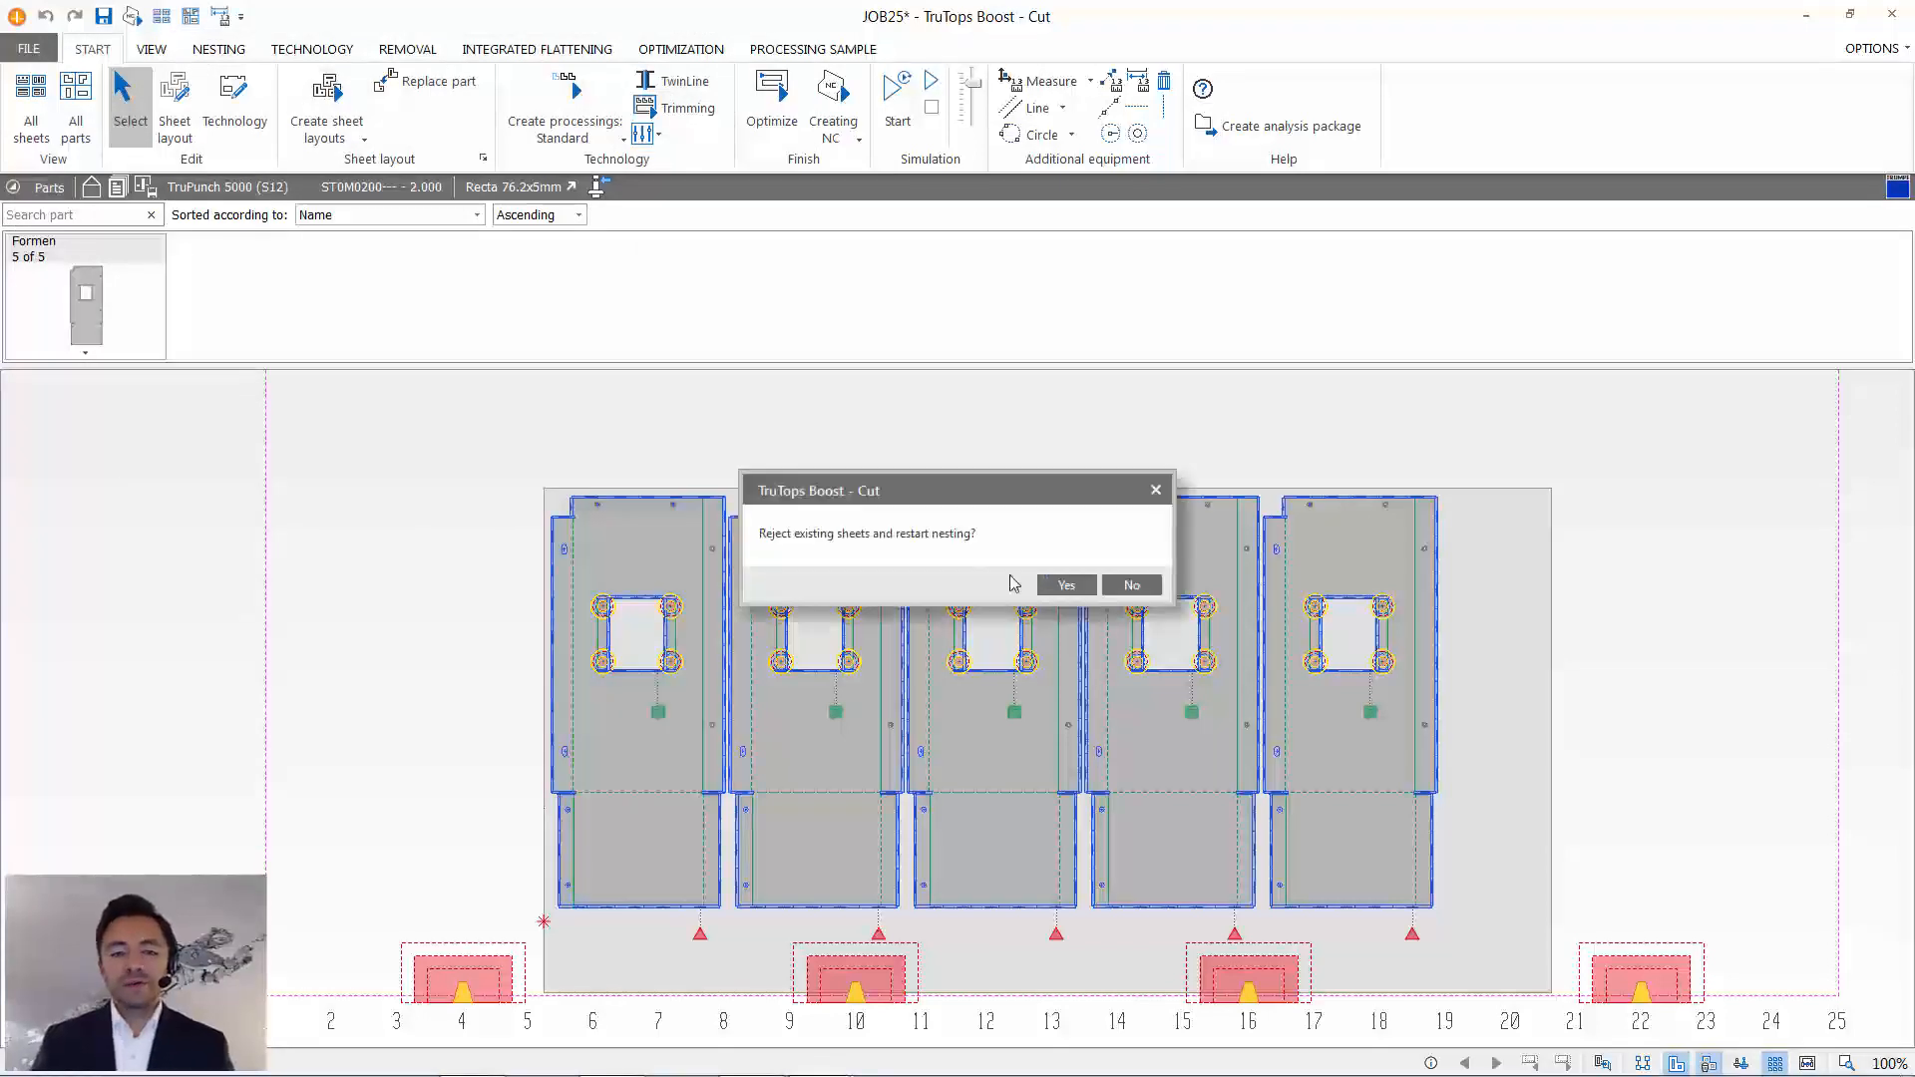
click(1066, 594)
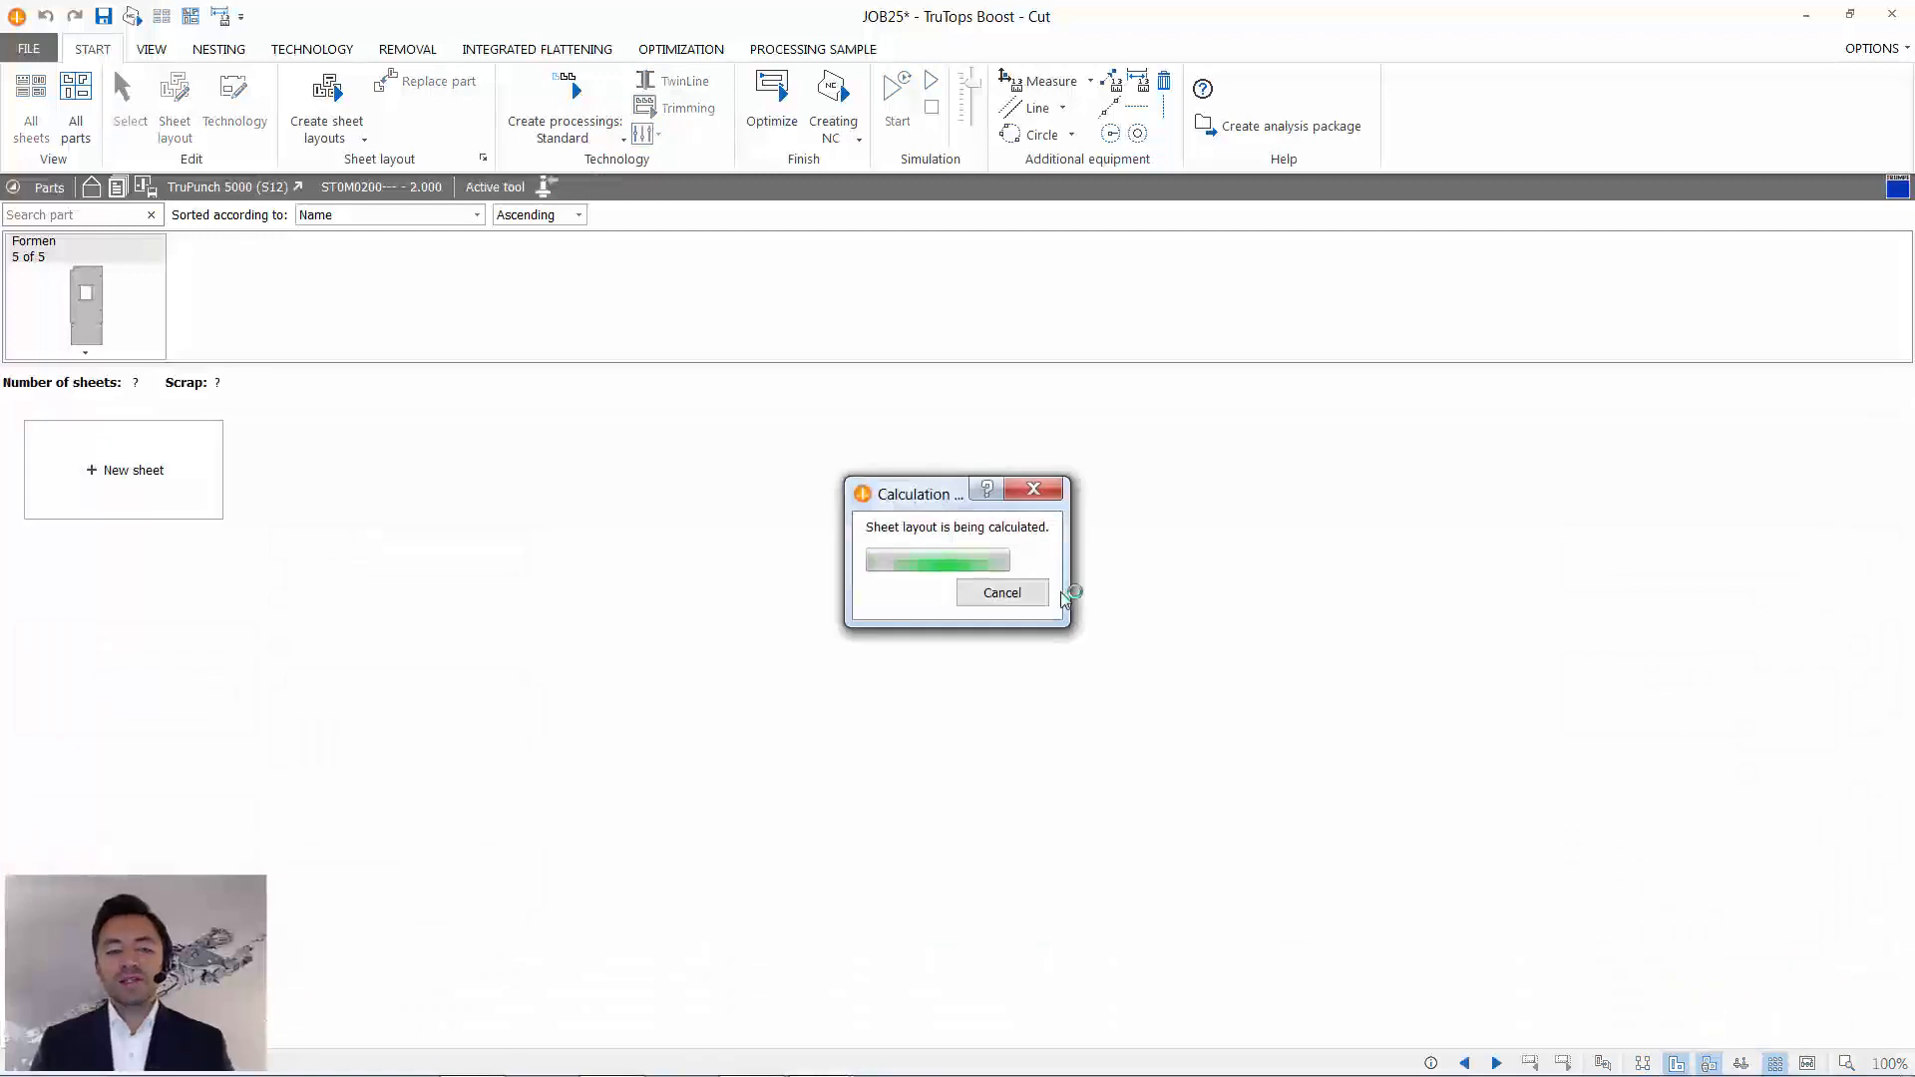
double_click(169, 470)
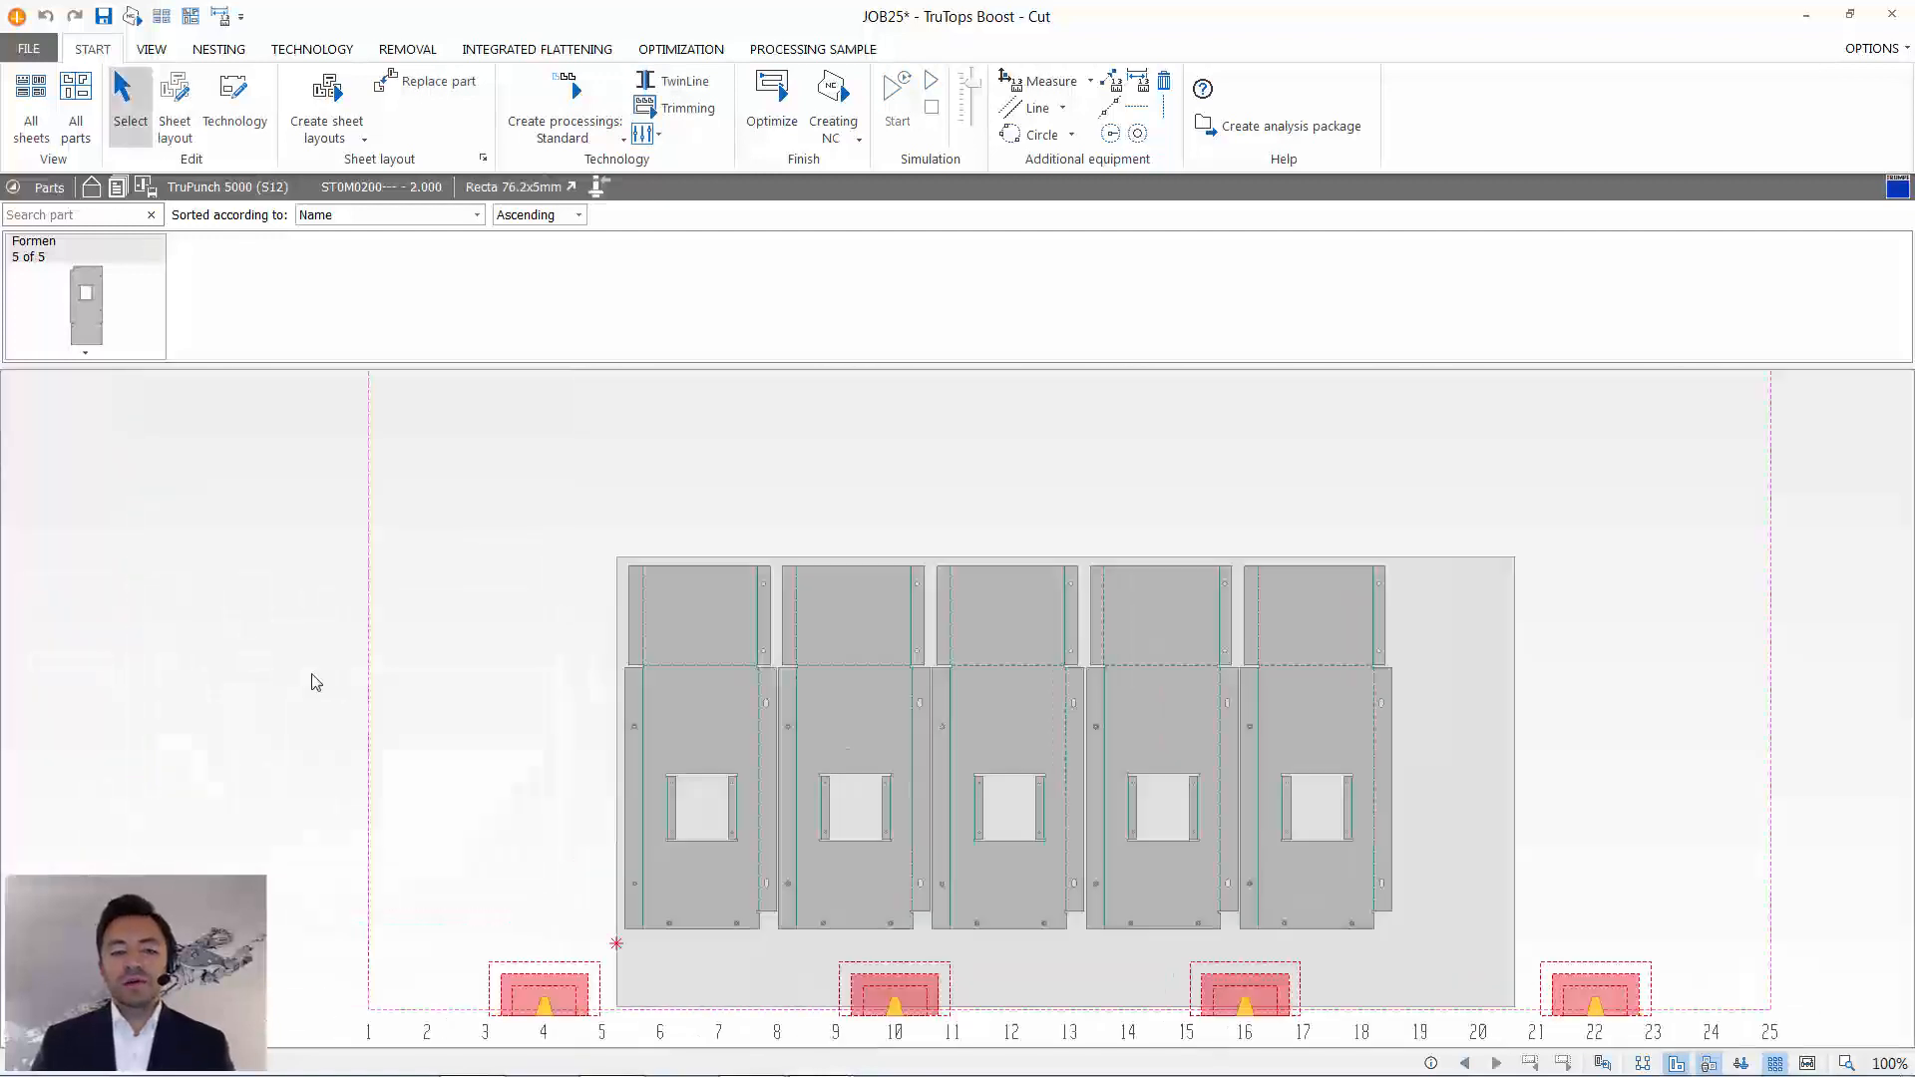
scroll(817, 786, up, 3)
scroll(818, 762, down, 5)
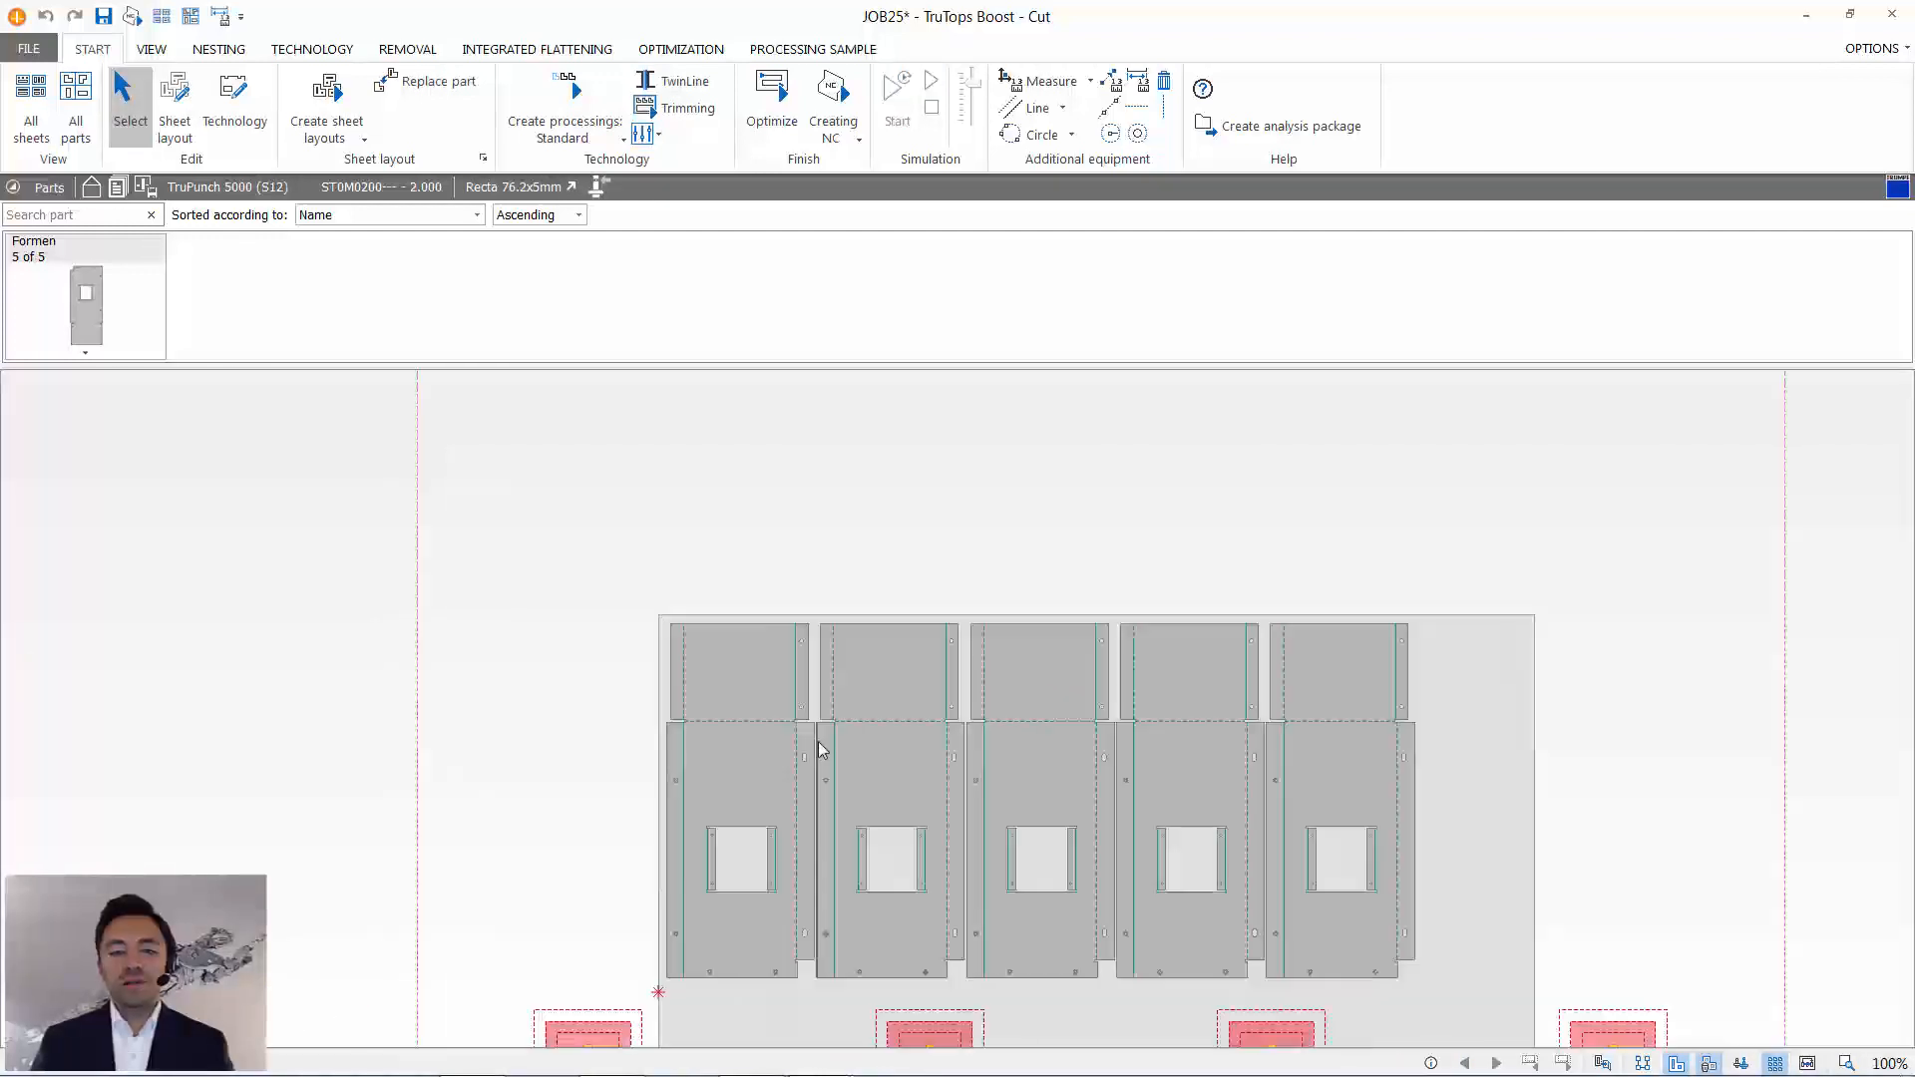
click(832, 790)
middle_drag(832, 790, 740, 702)
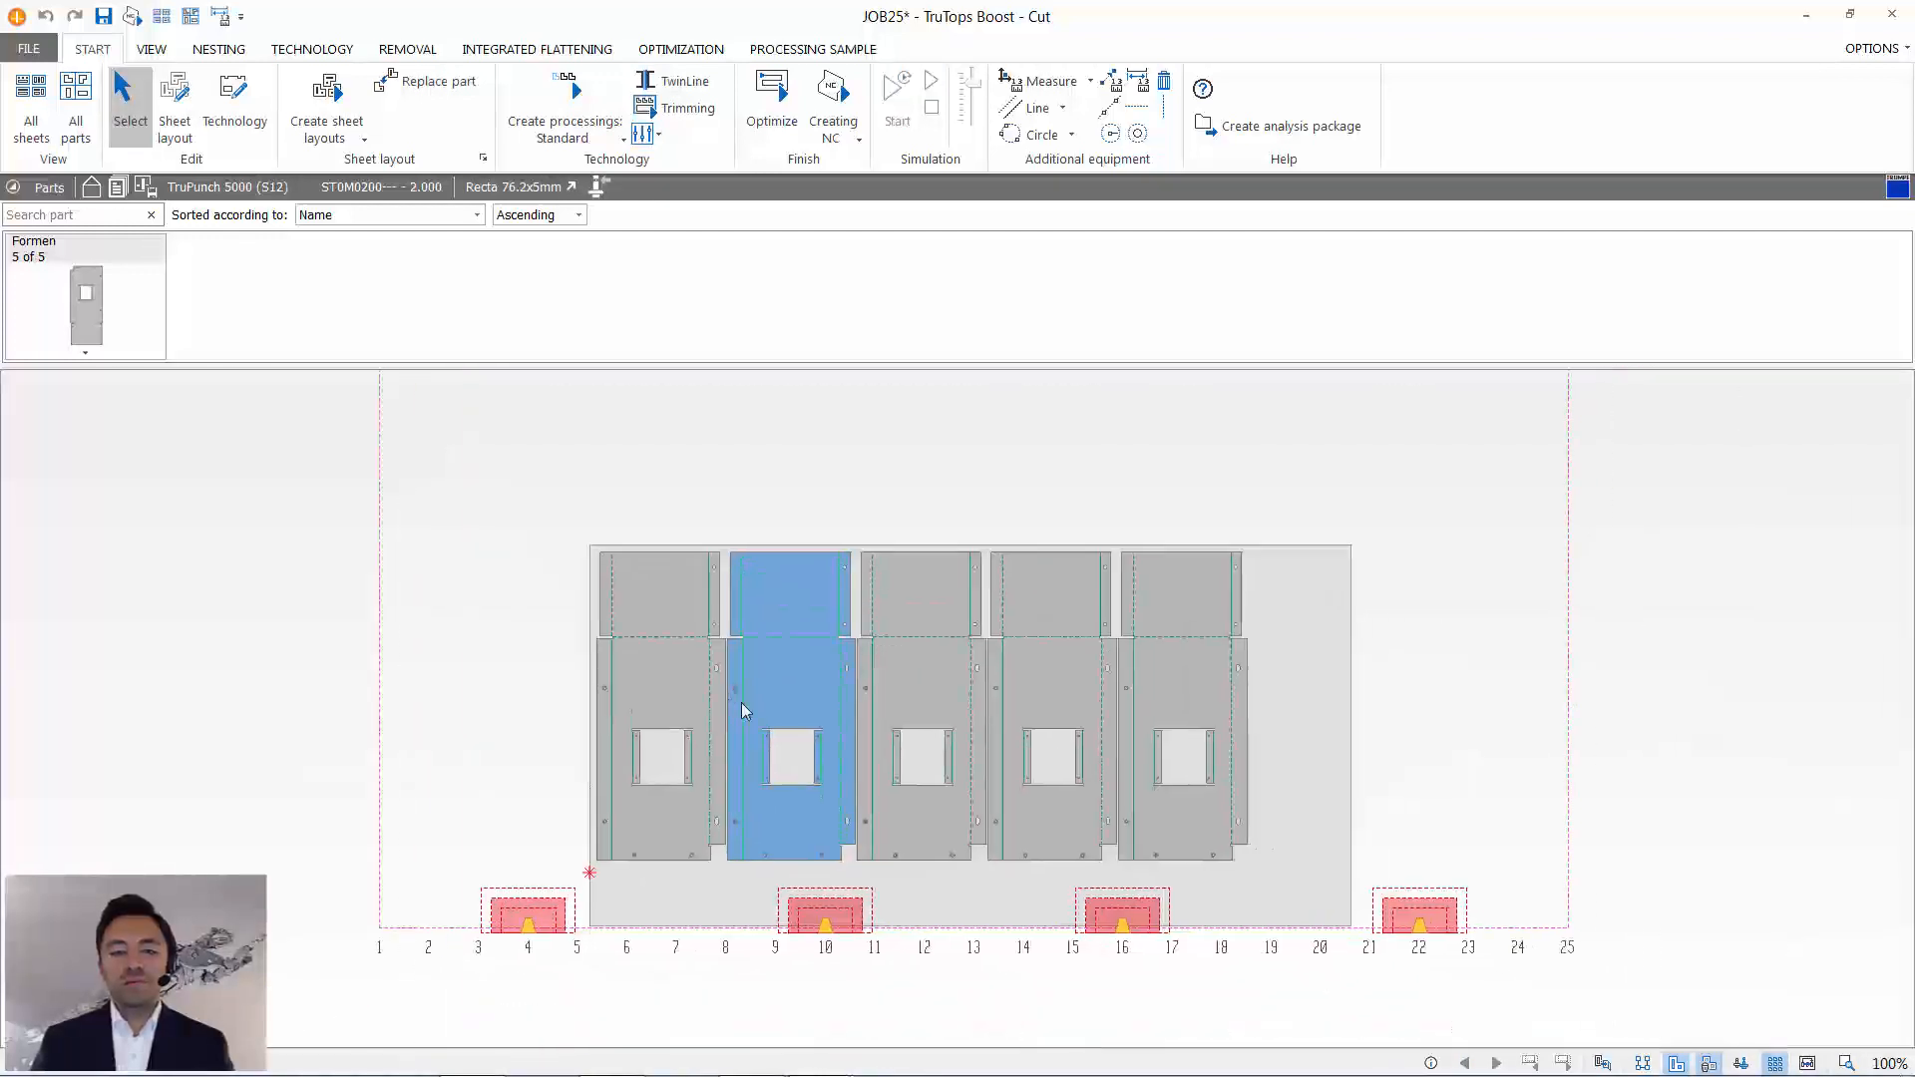
- Generate the standard processings for the nested sheet and optimize them with tool change optimization and separating part by part
click(566, 90)
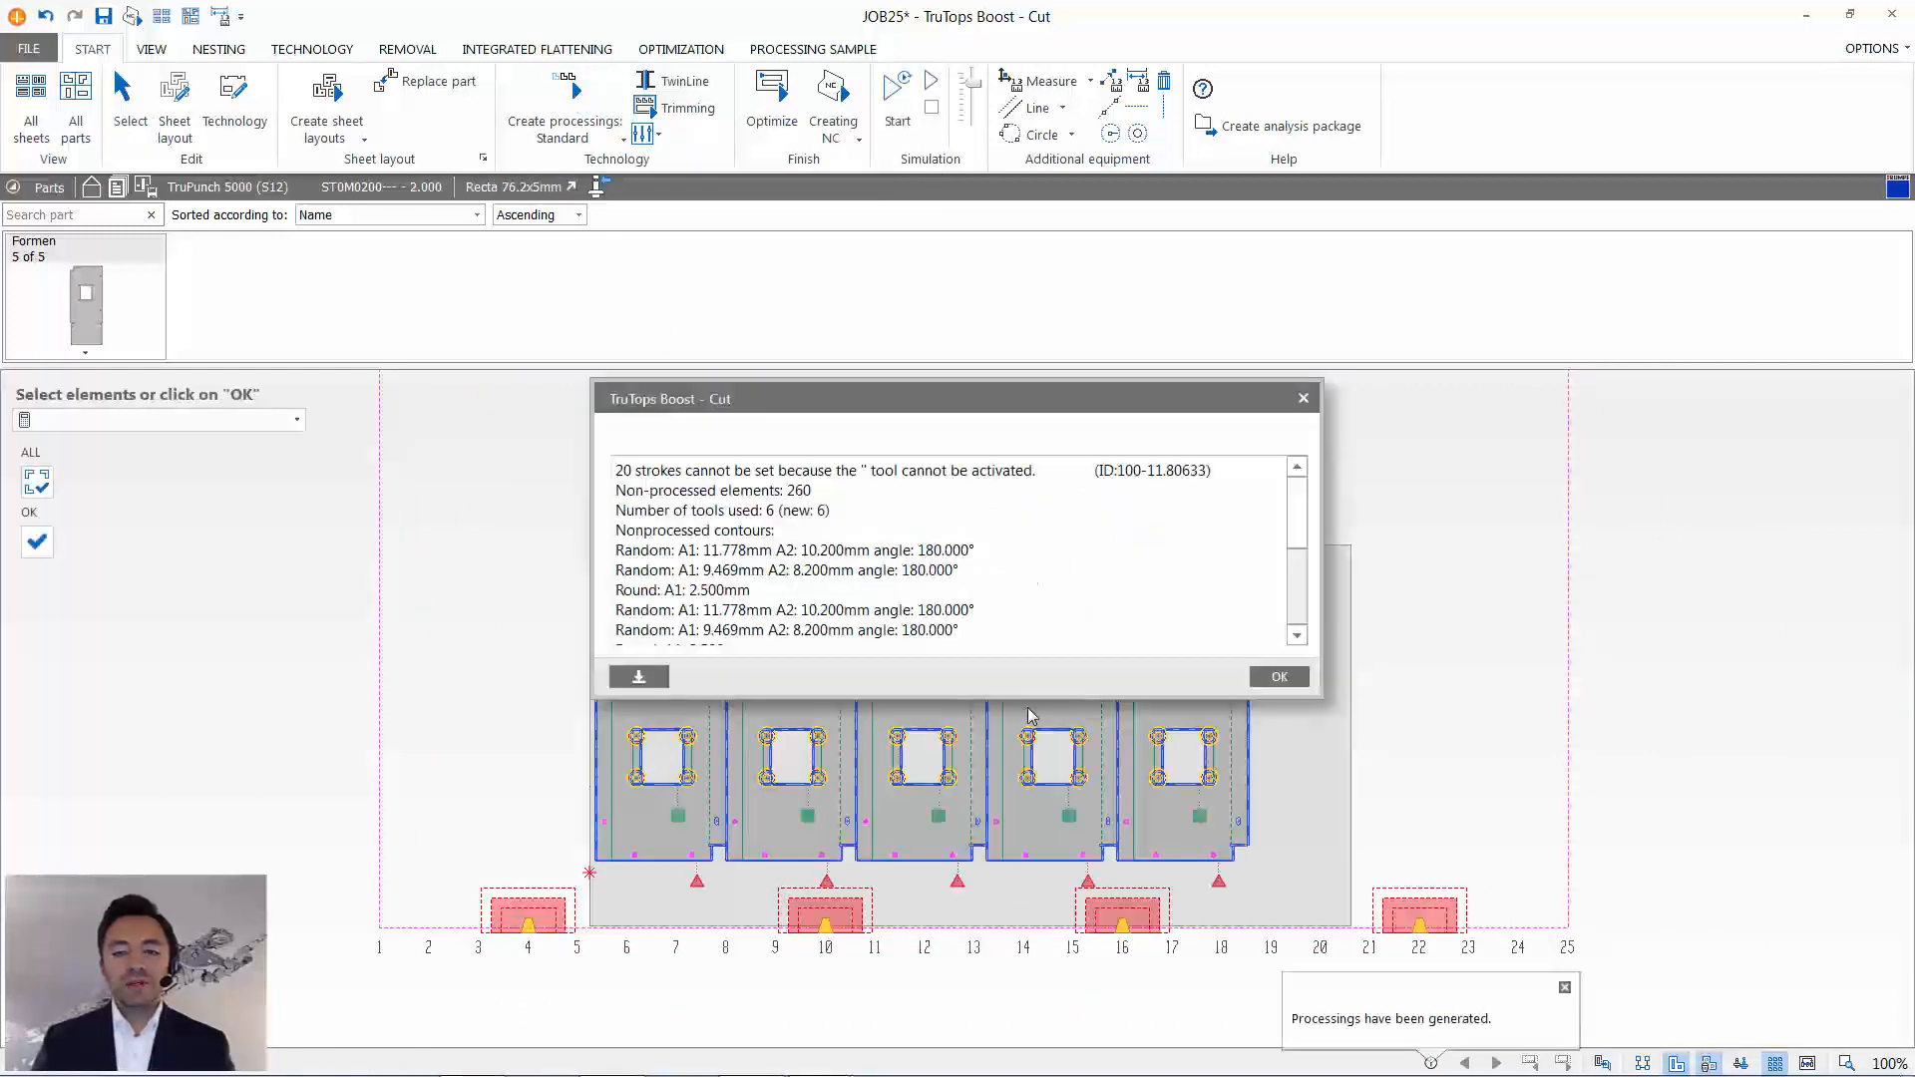
click(1278, 677)
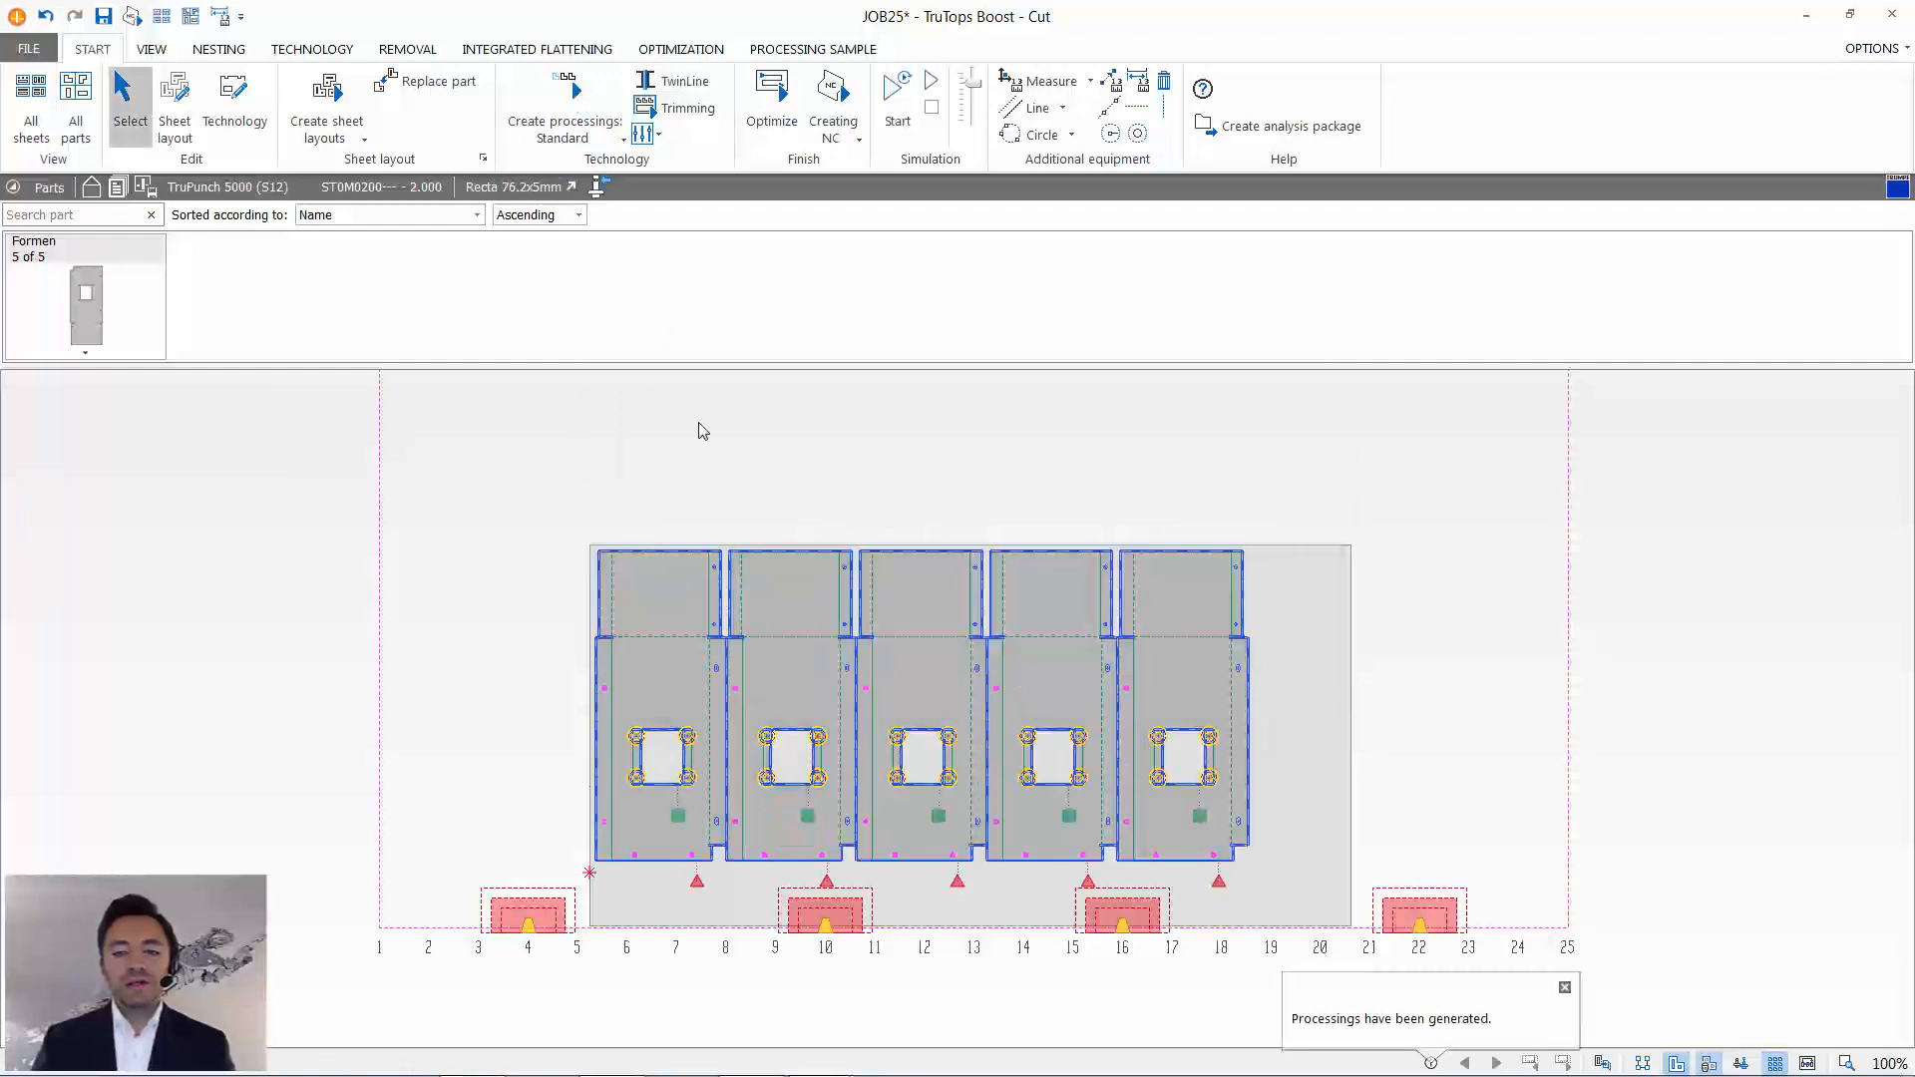
click(772, 100)
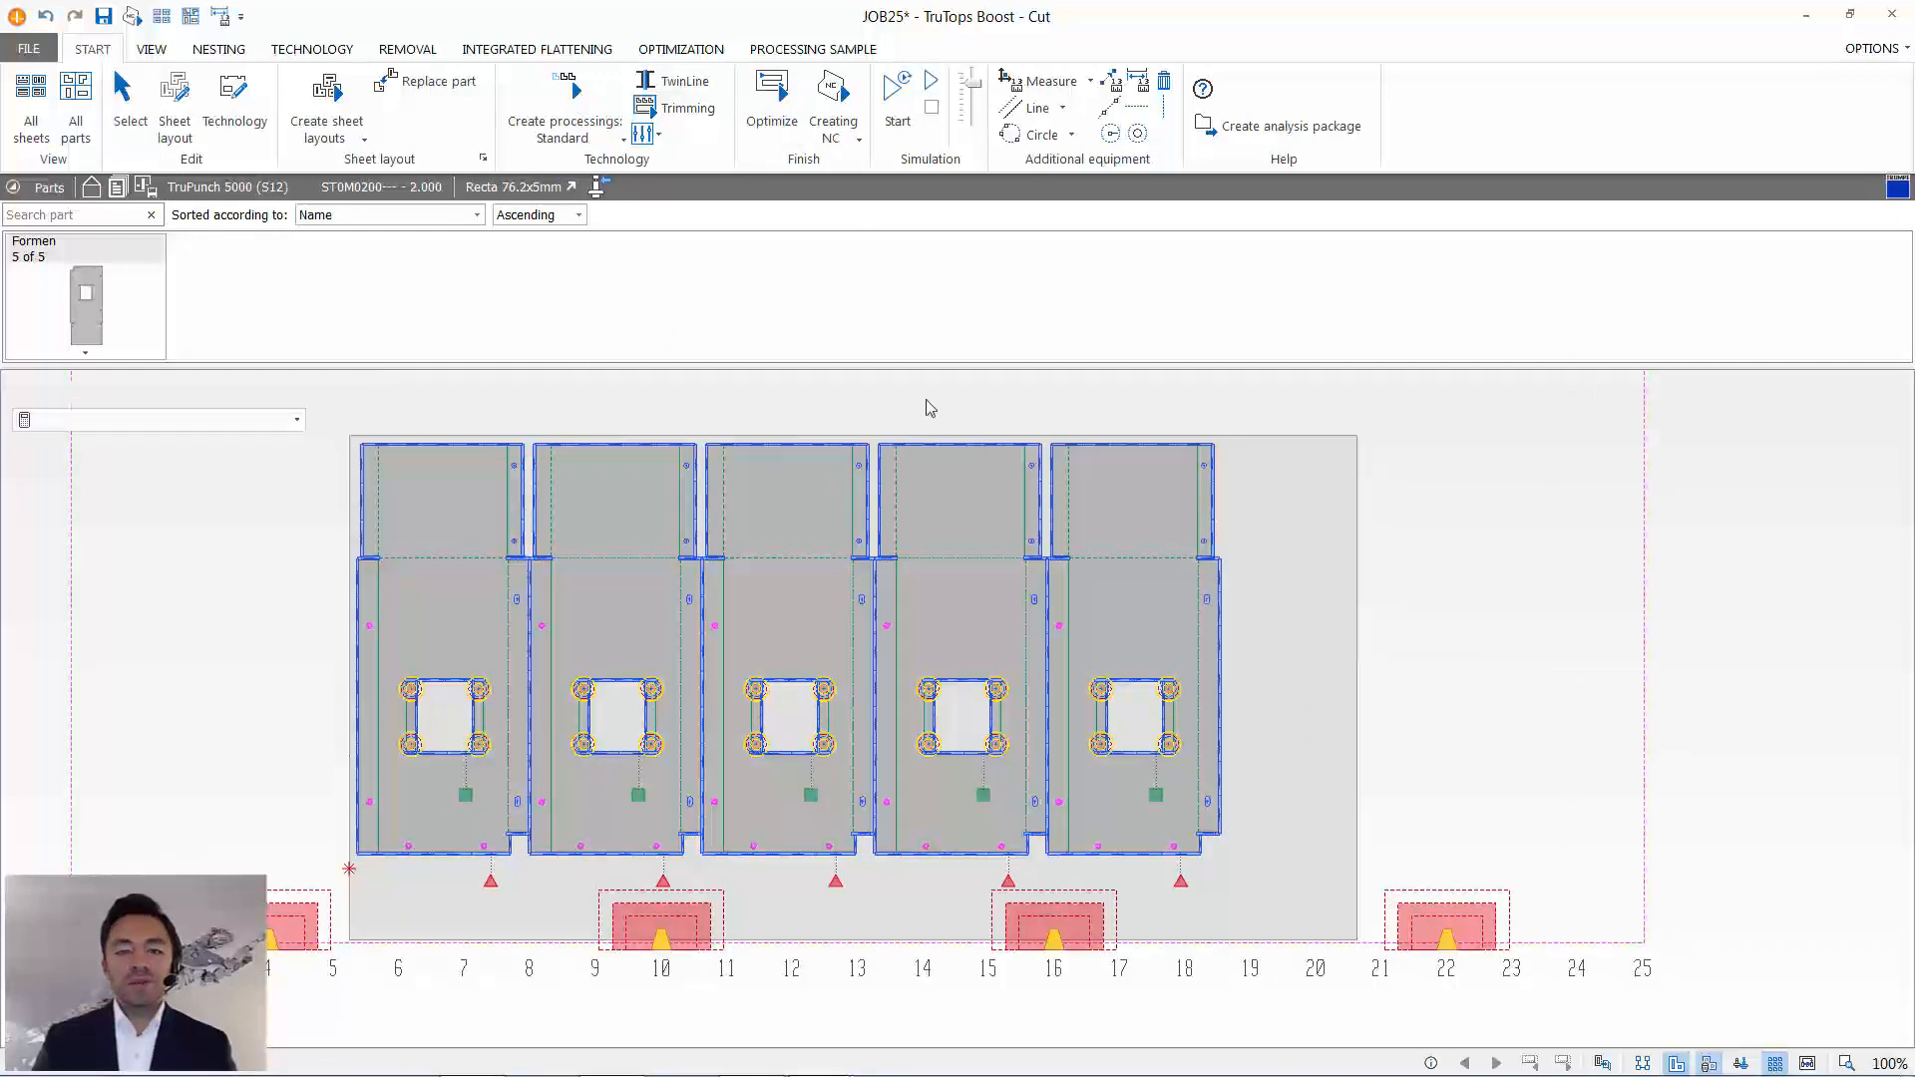
click(654, 356)
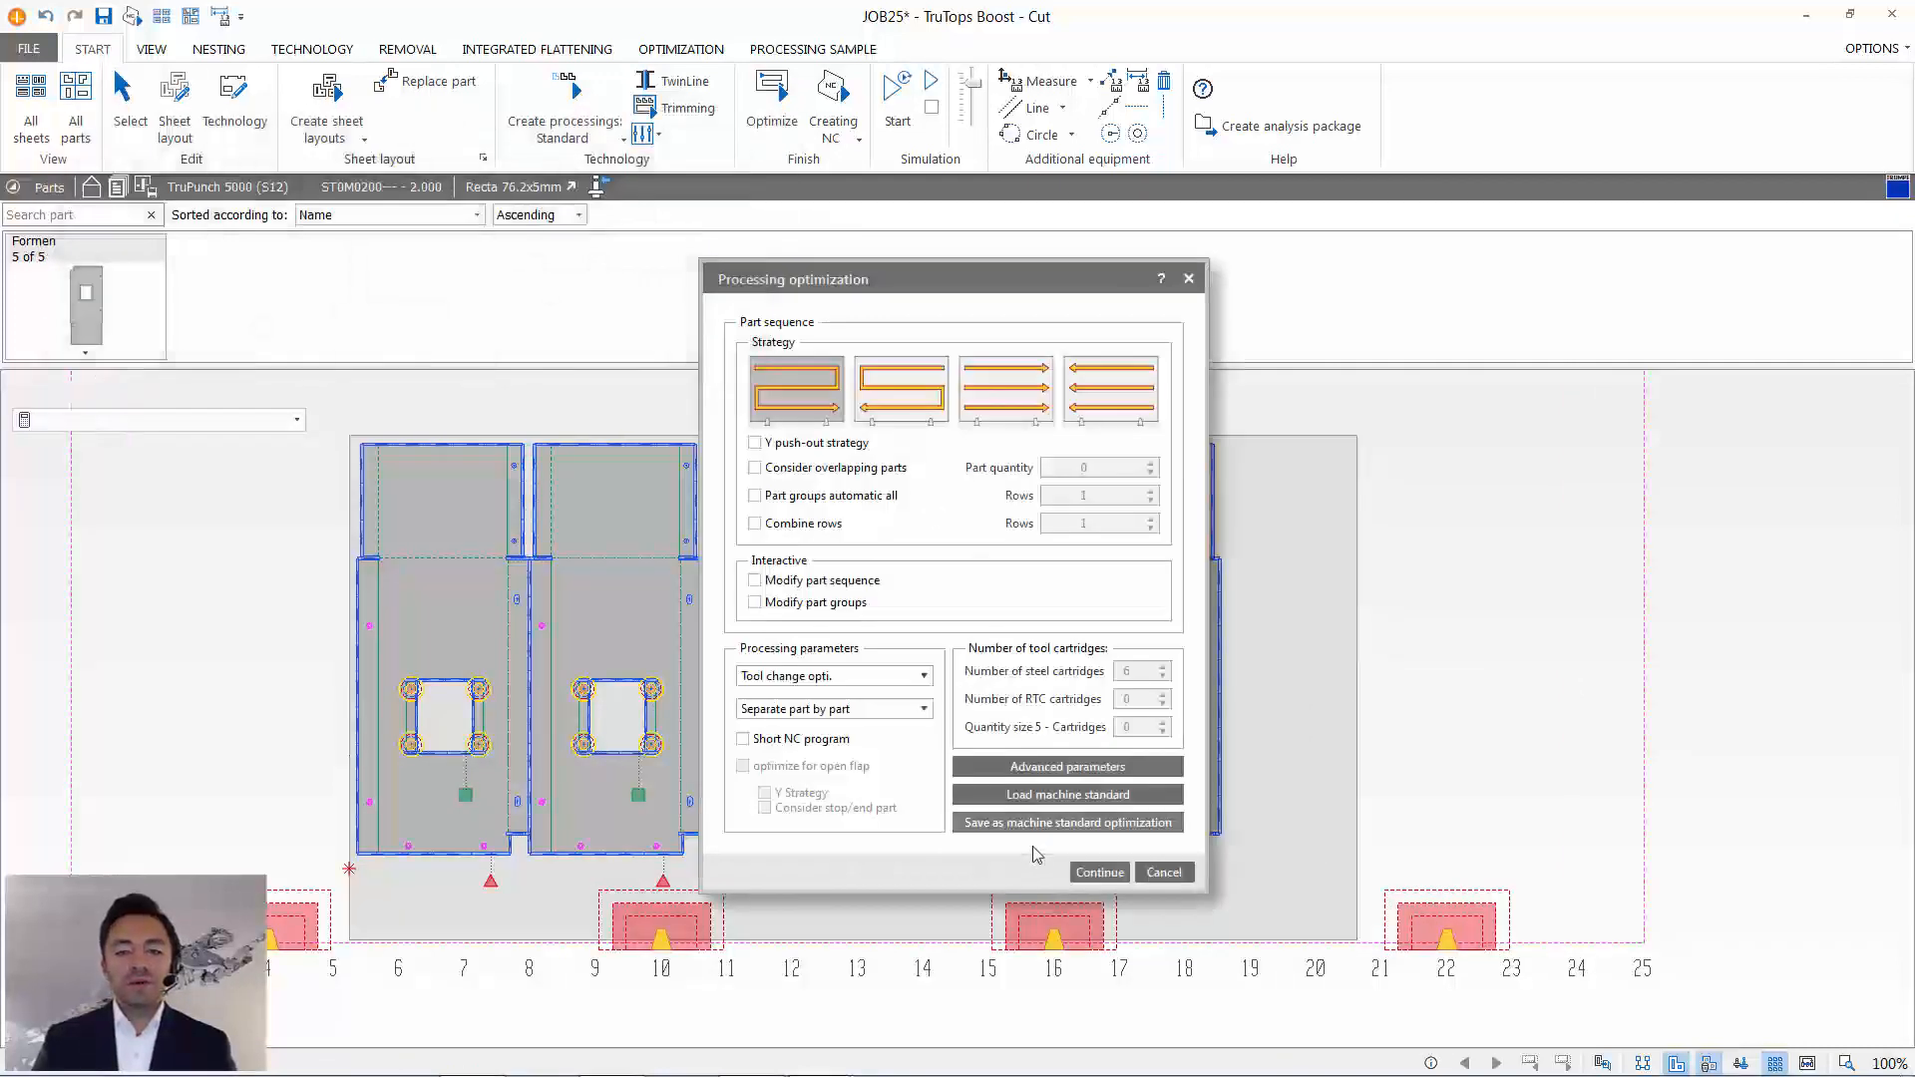
click(1097, 874)
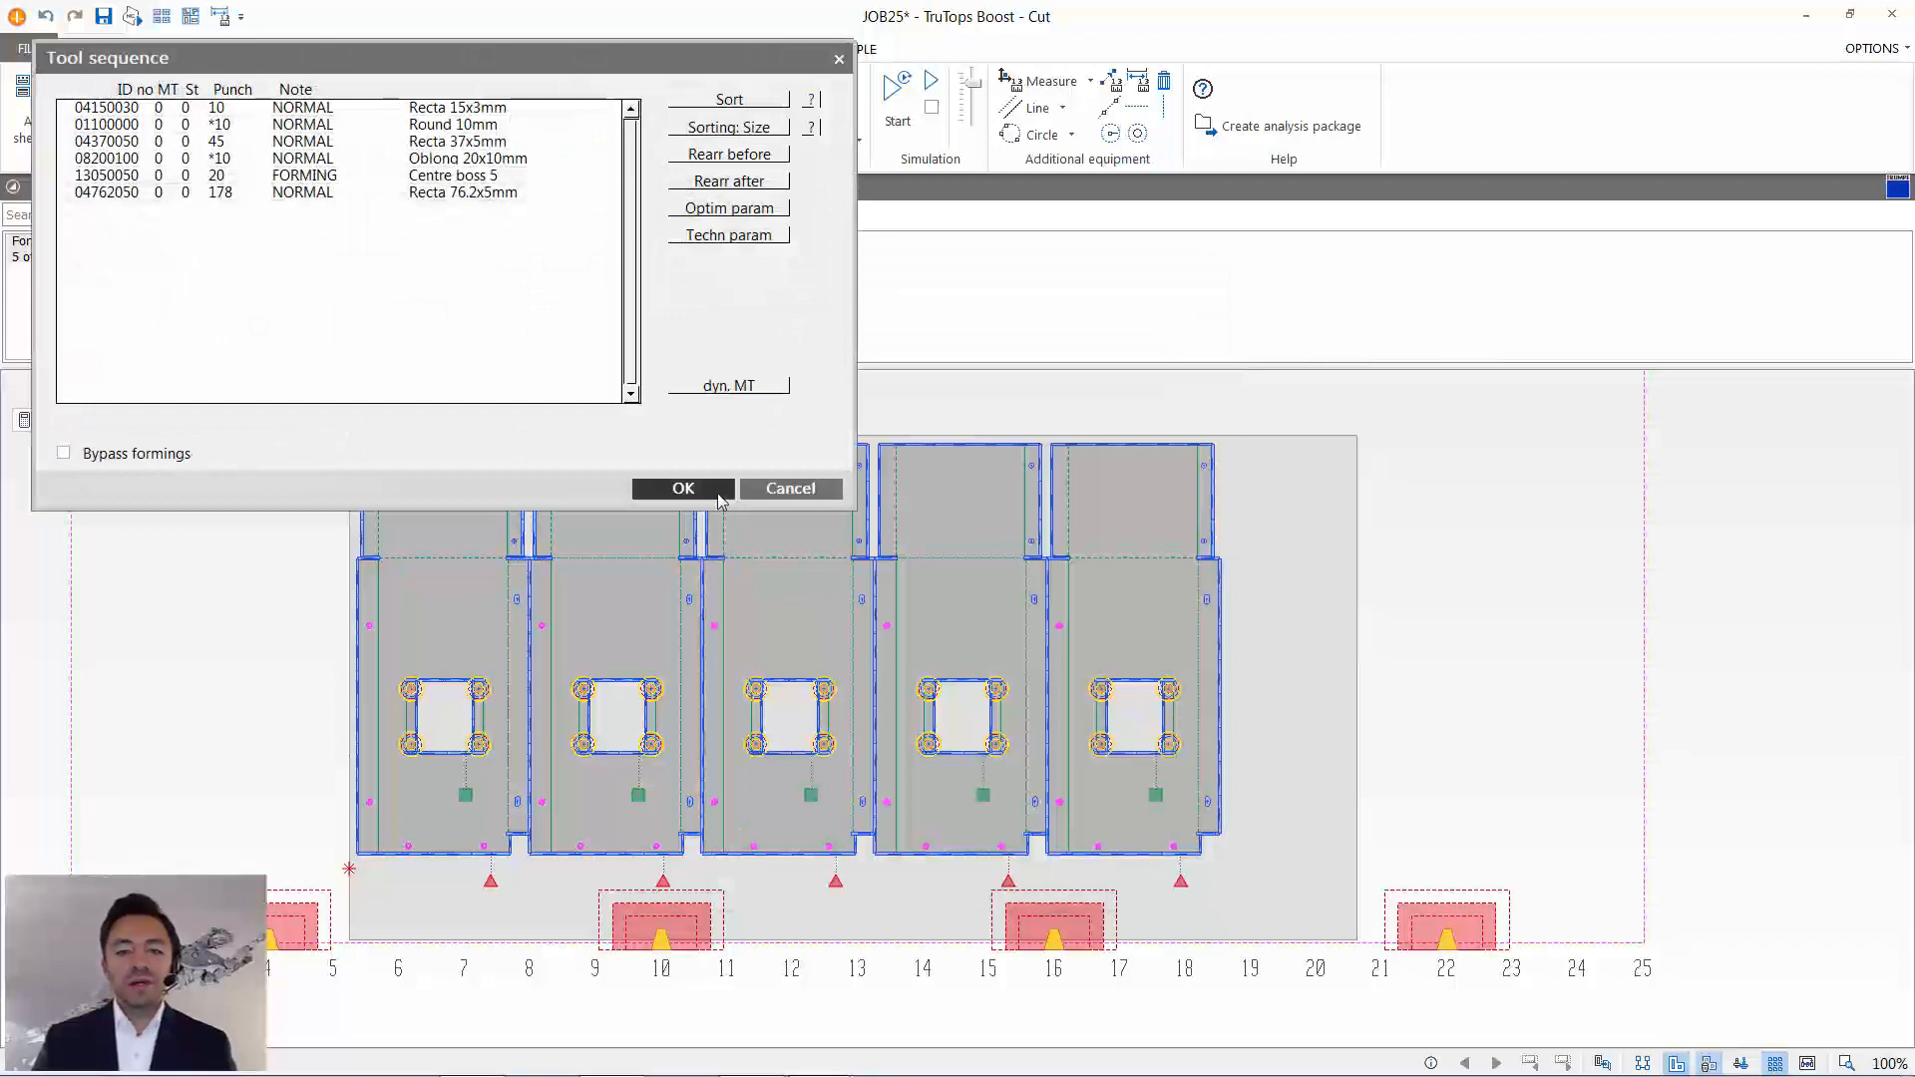
click(684, 495)
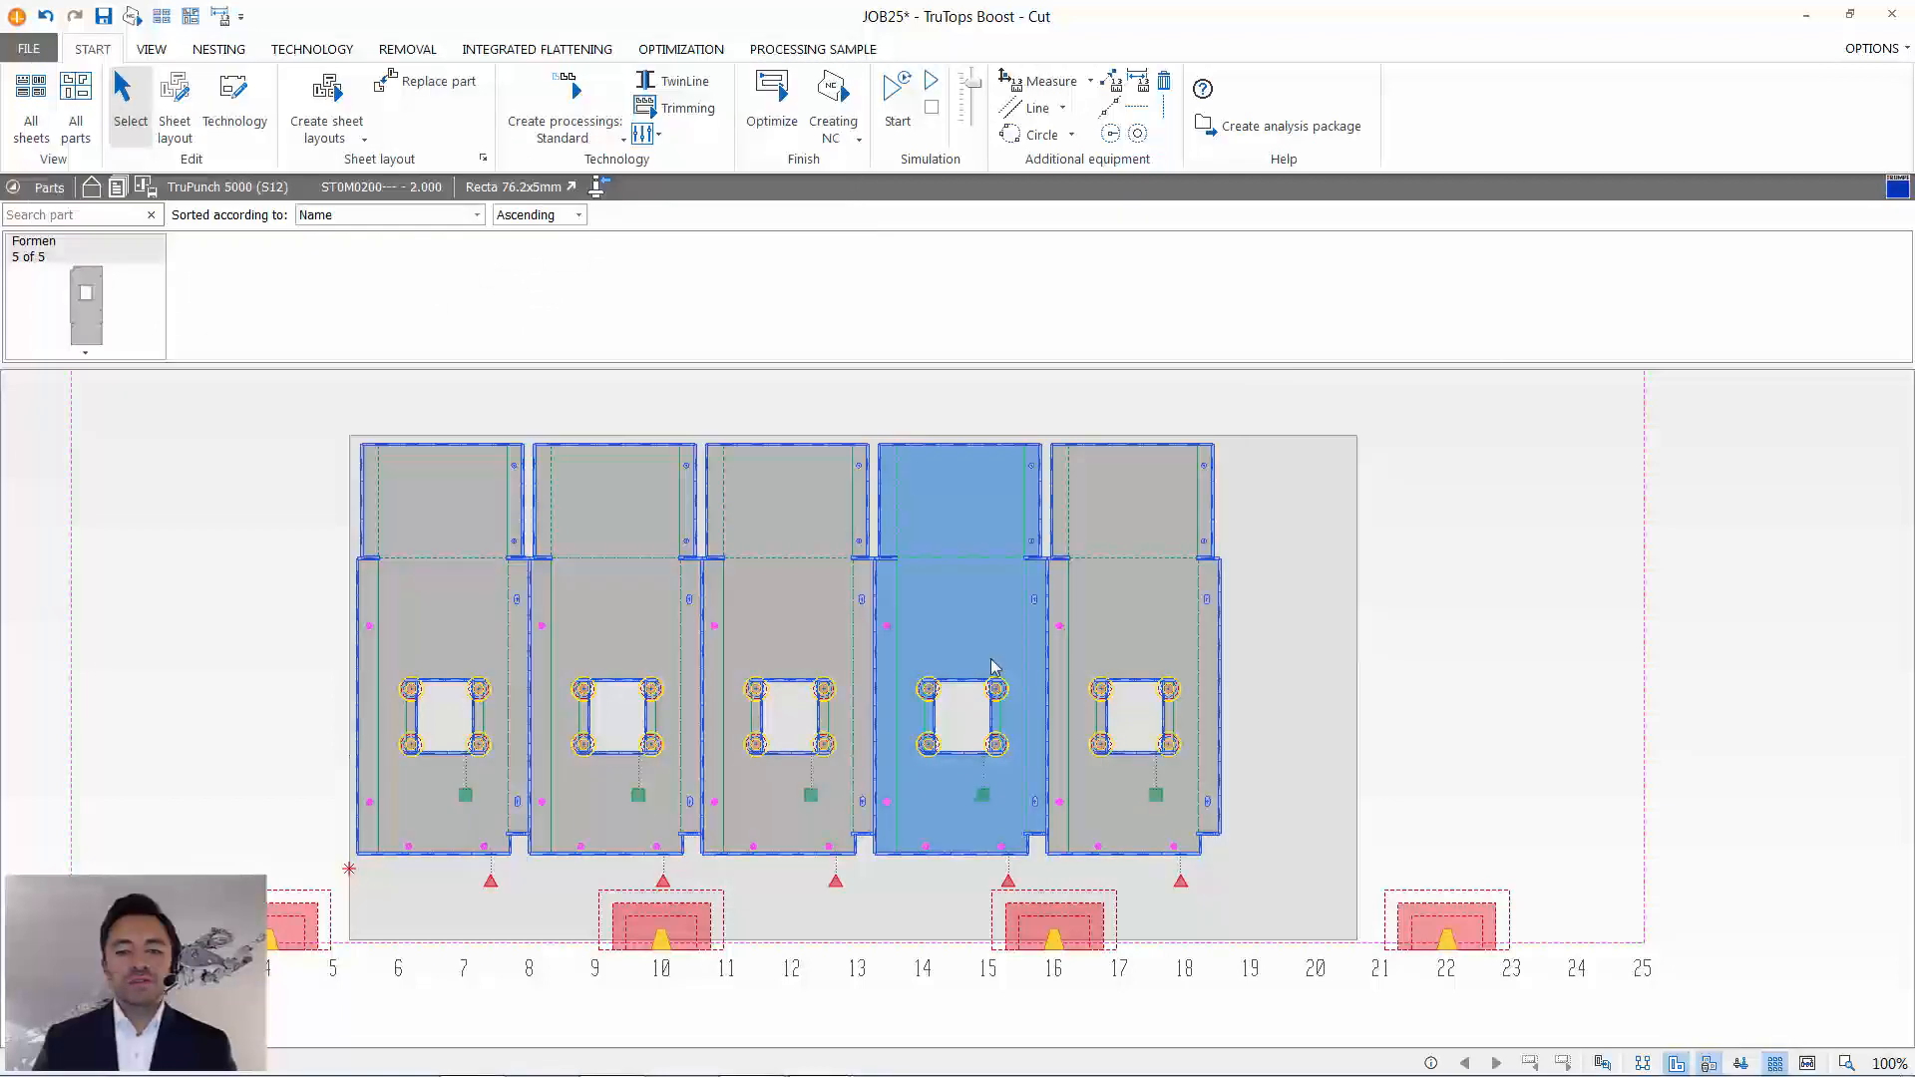
- Simulate the sheet's processing at adjusted speed, pause to examine the shared cut between neighbouring parts, and end the simulation
click(898, 95)
drag(972, 79, 975, 118)
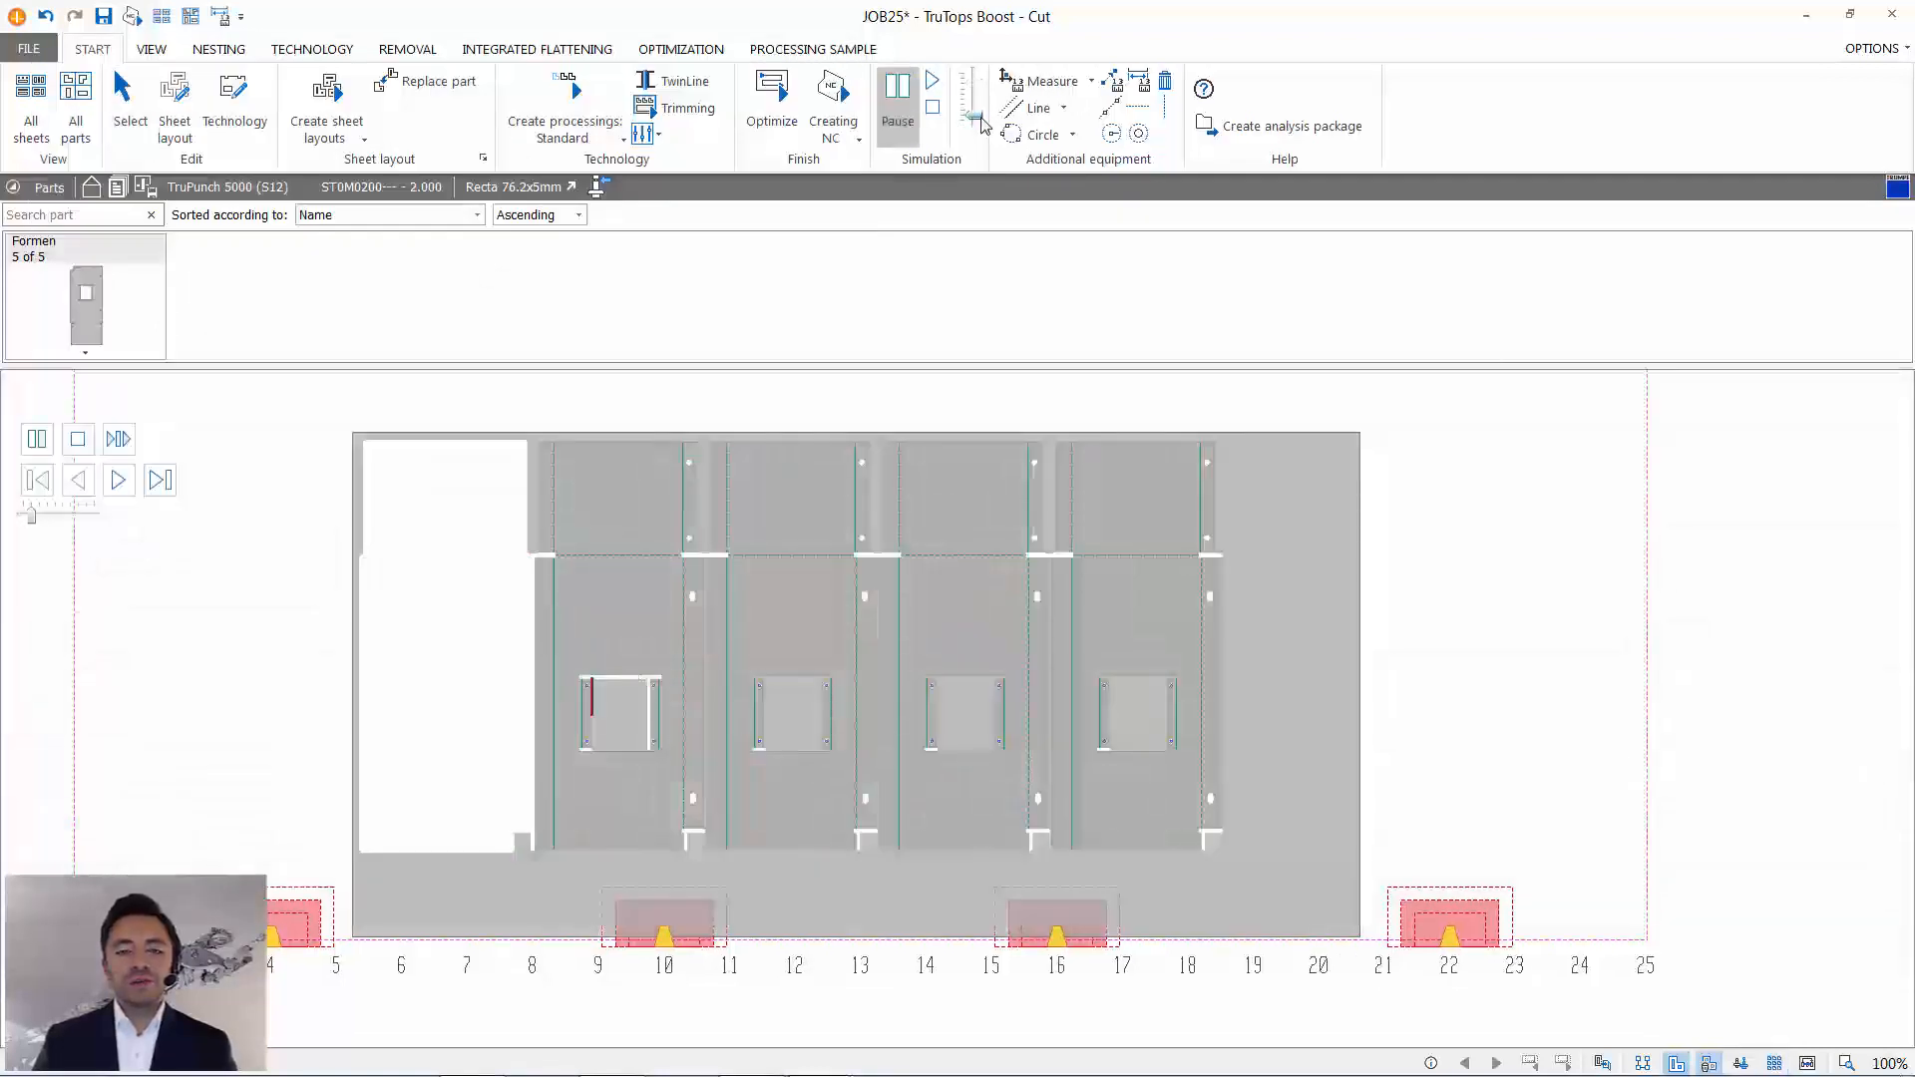
scroll(754, 638, up, 1)
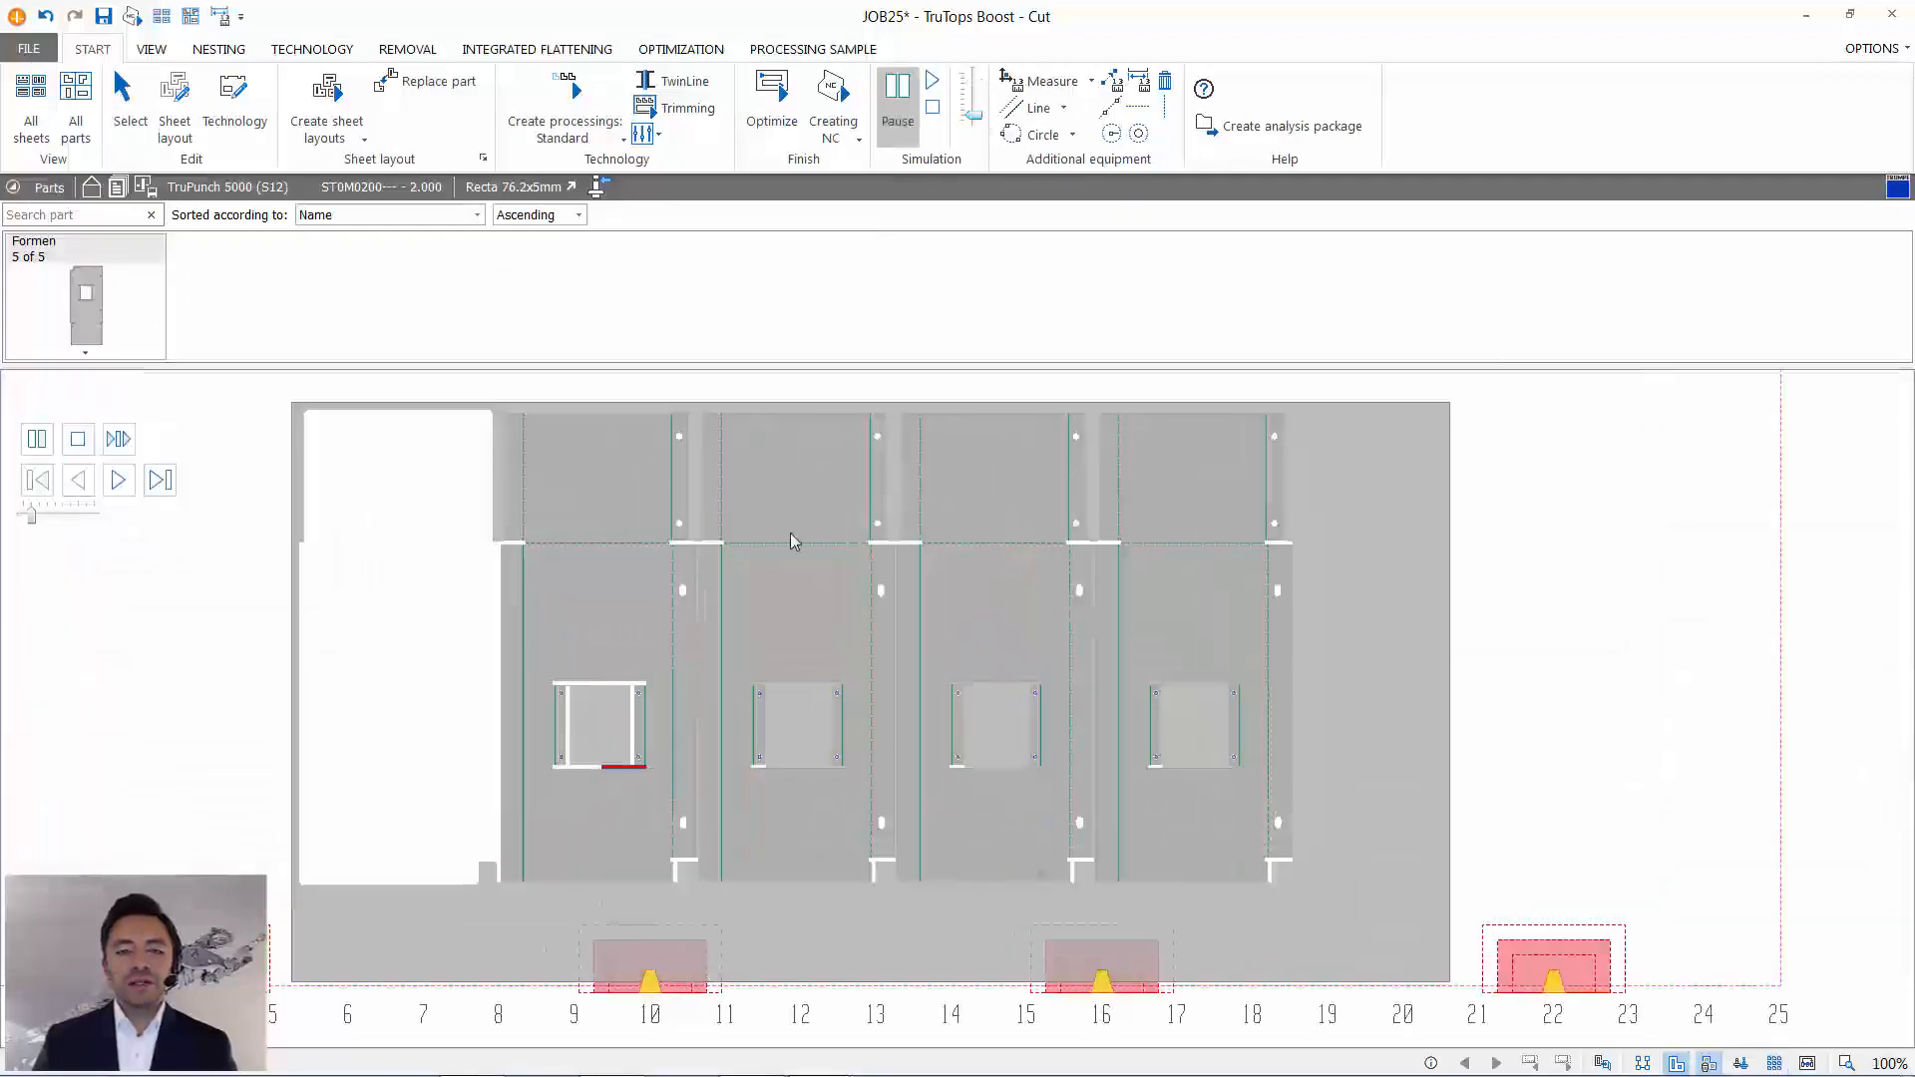
click(904, 90)
scroll(619, 706, up, 5)
scroll(866, 699, down, 5)
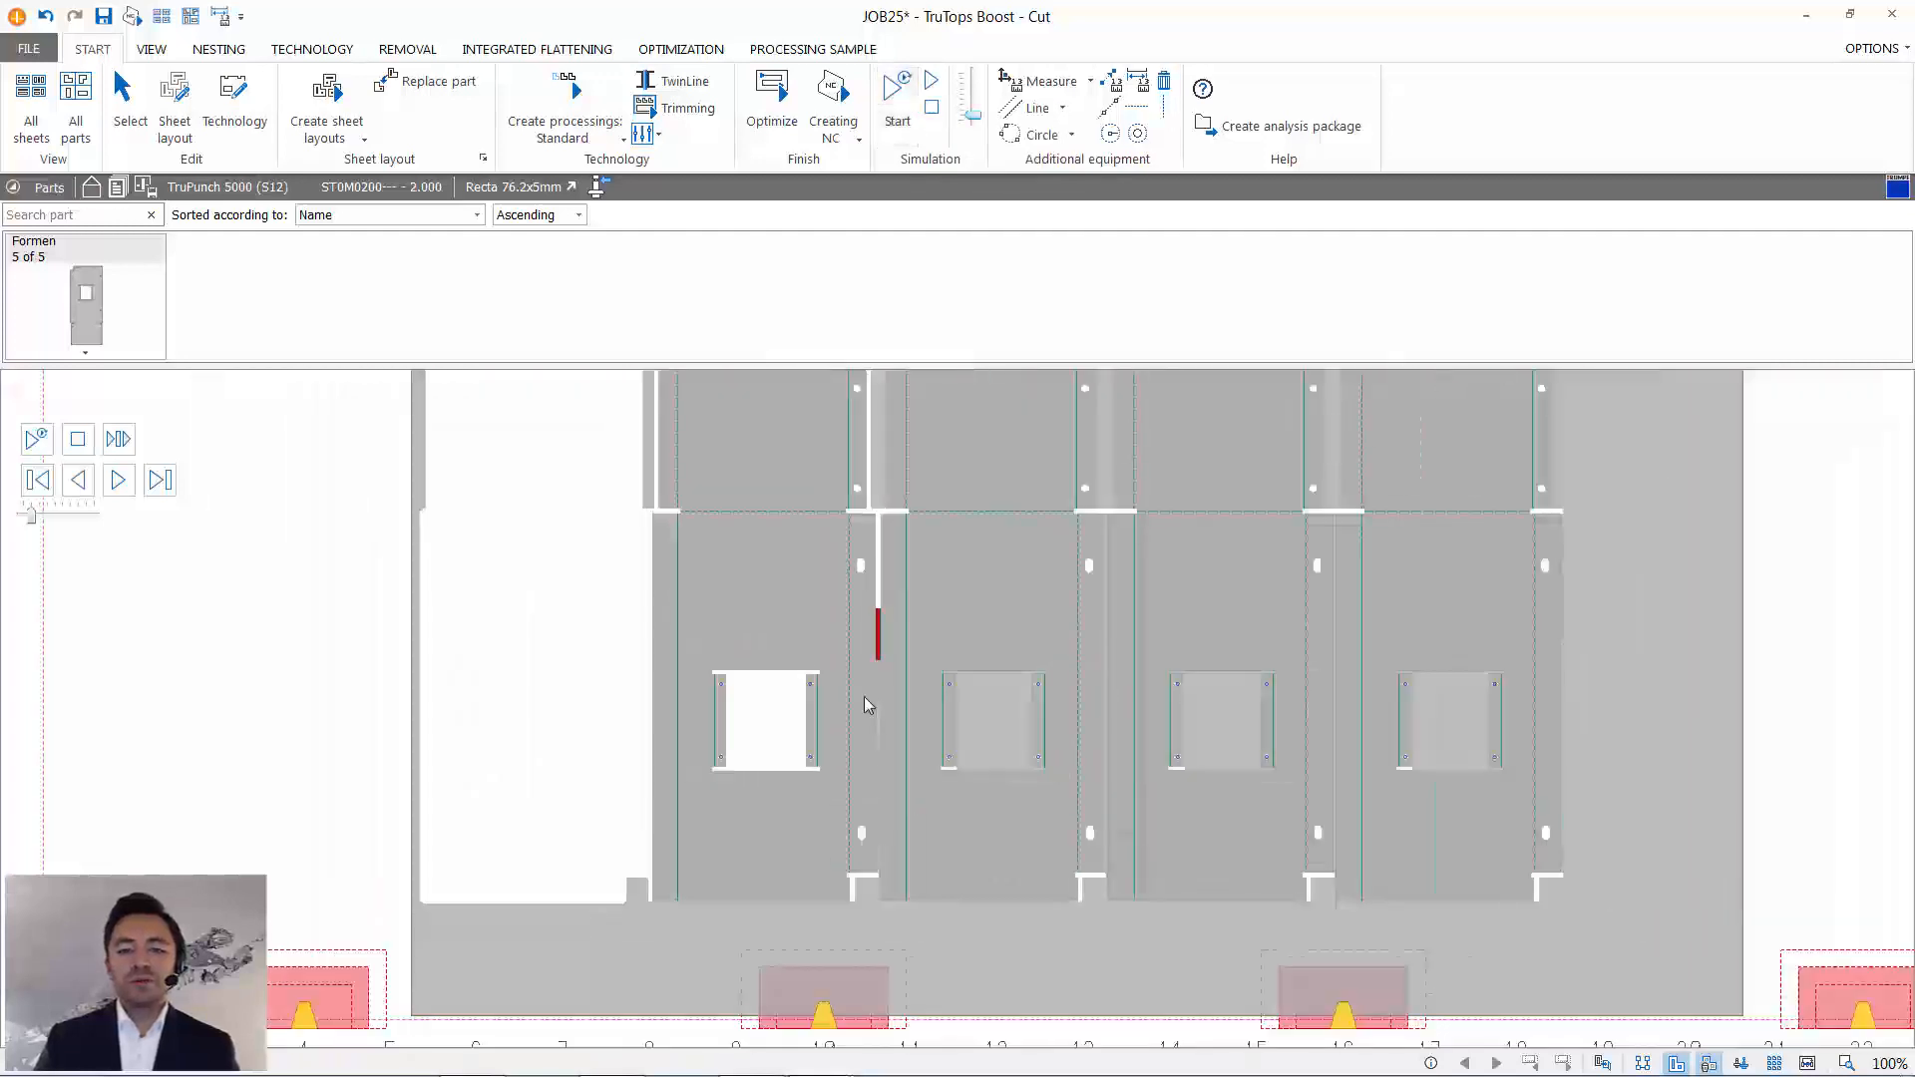
middle_drag(680, 697, 678, 810)
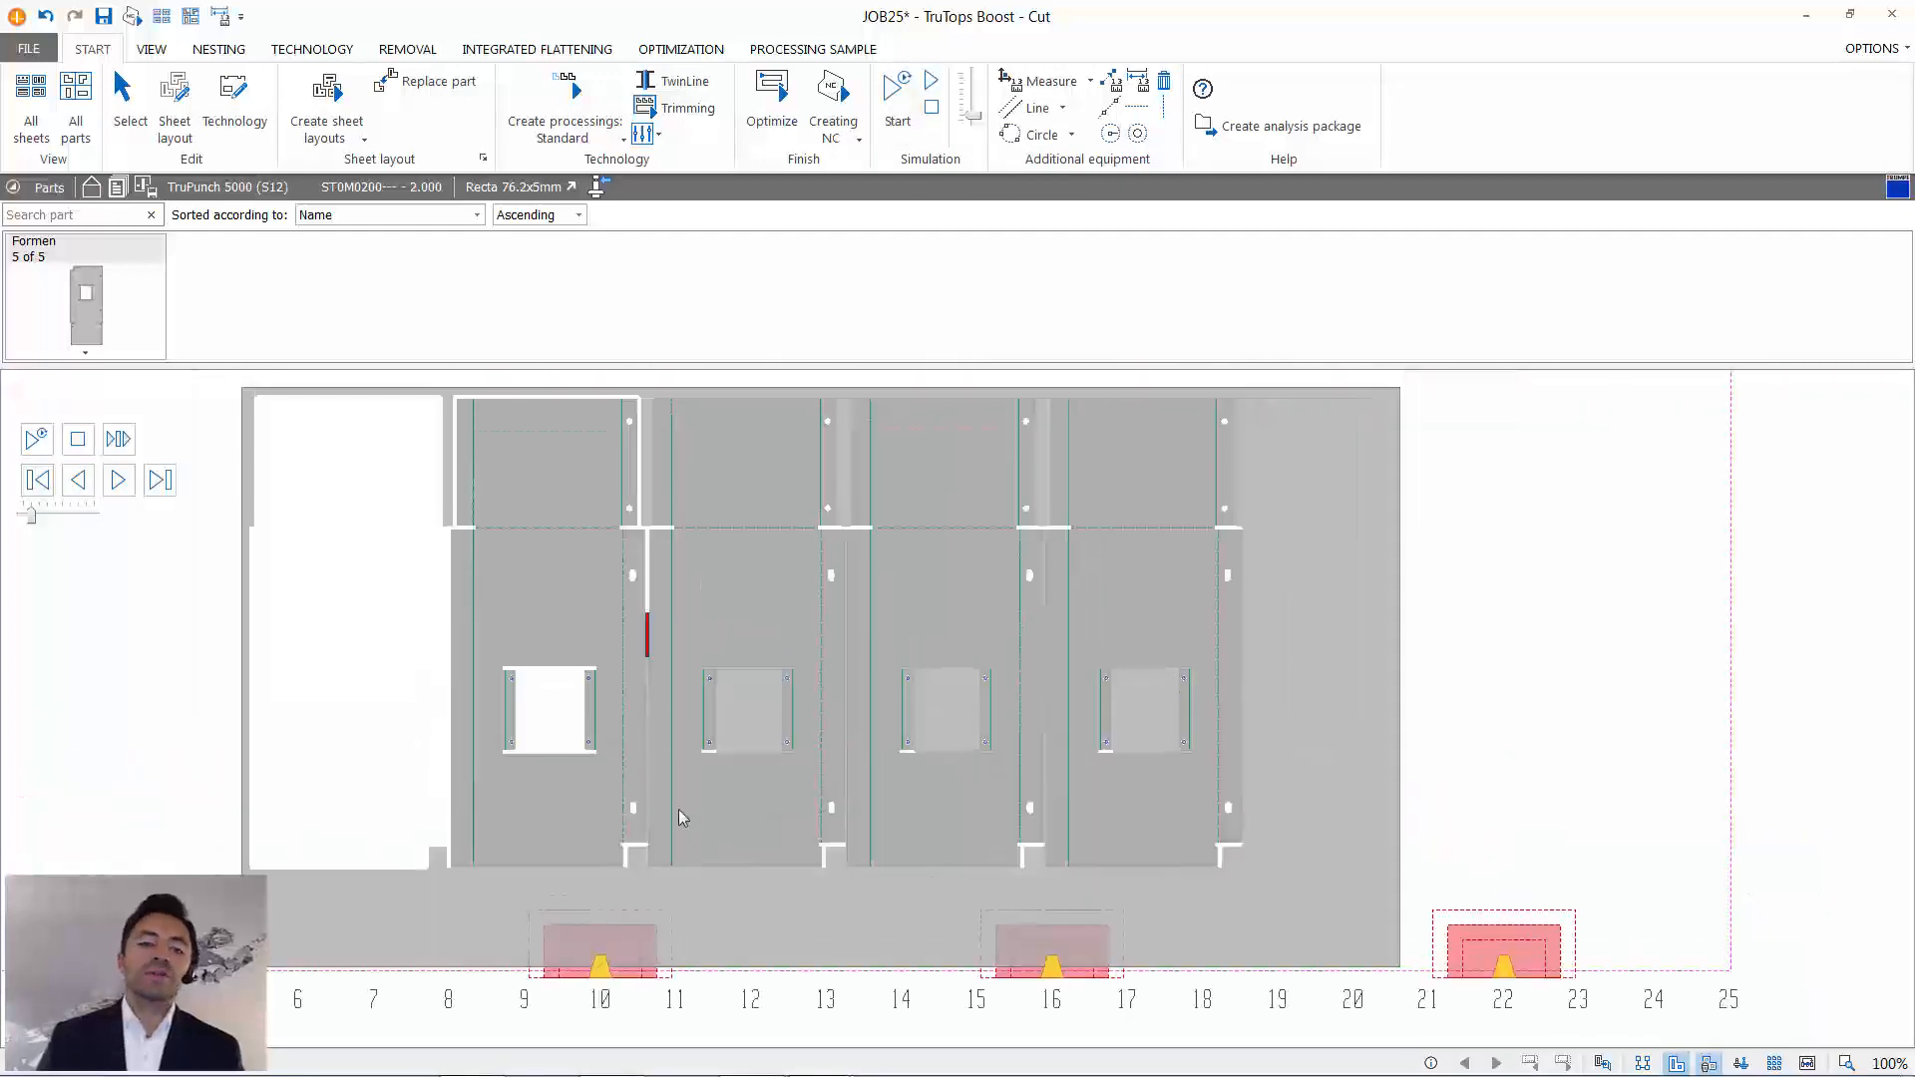
click(932, 107)
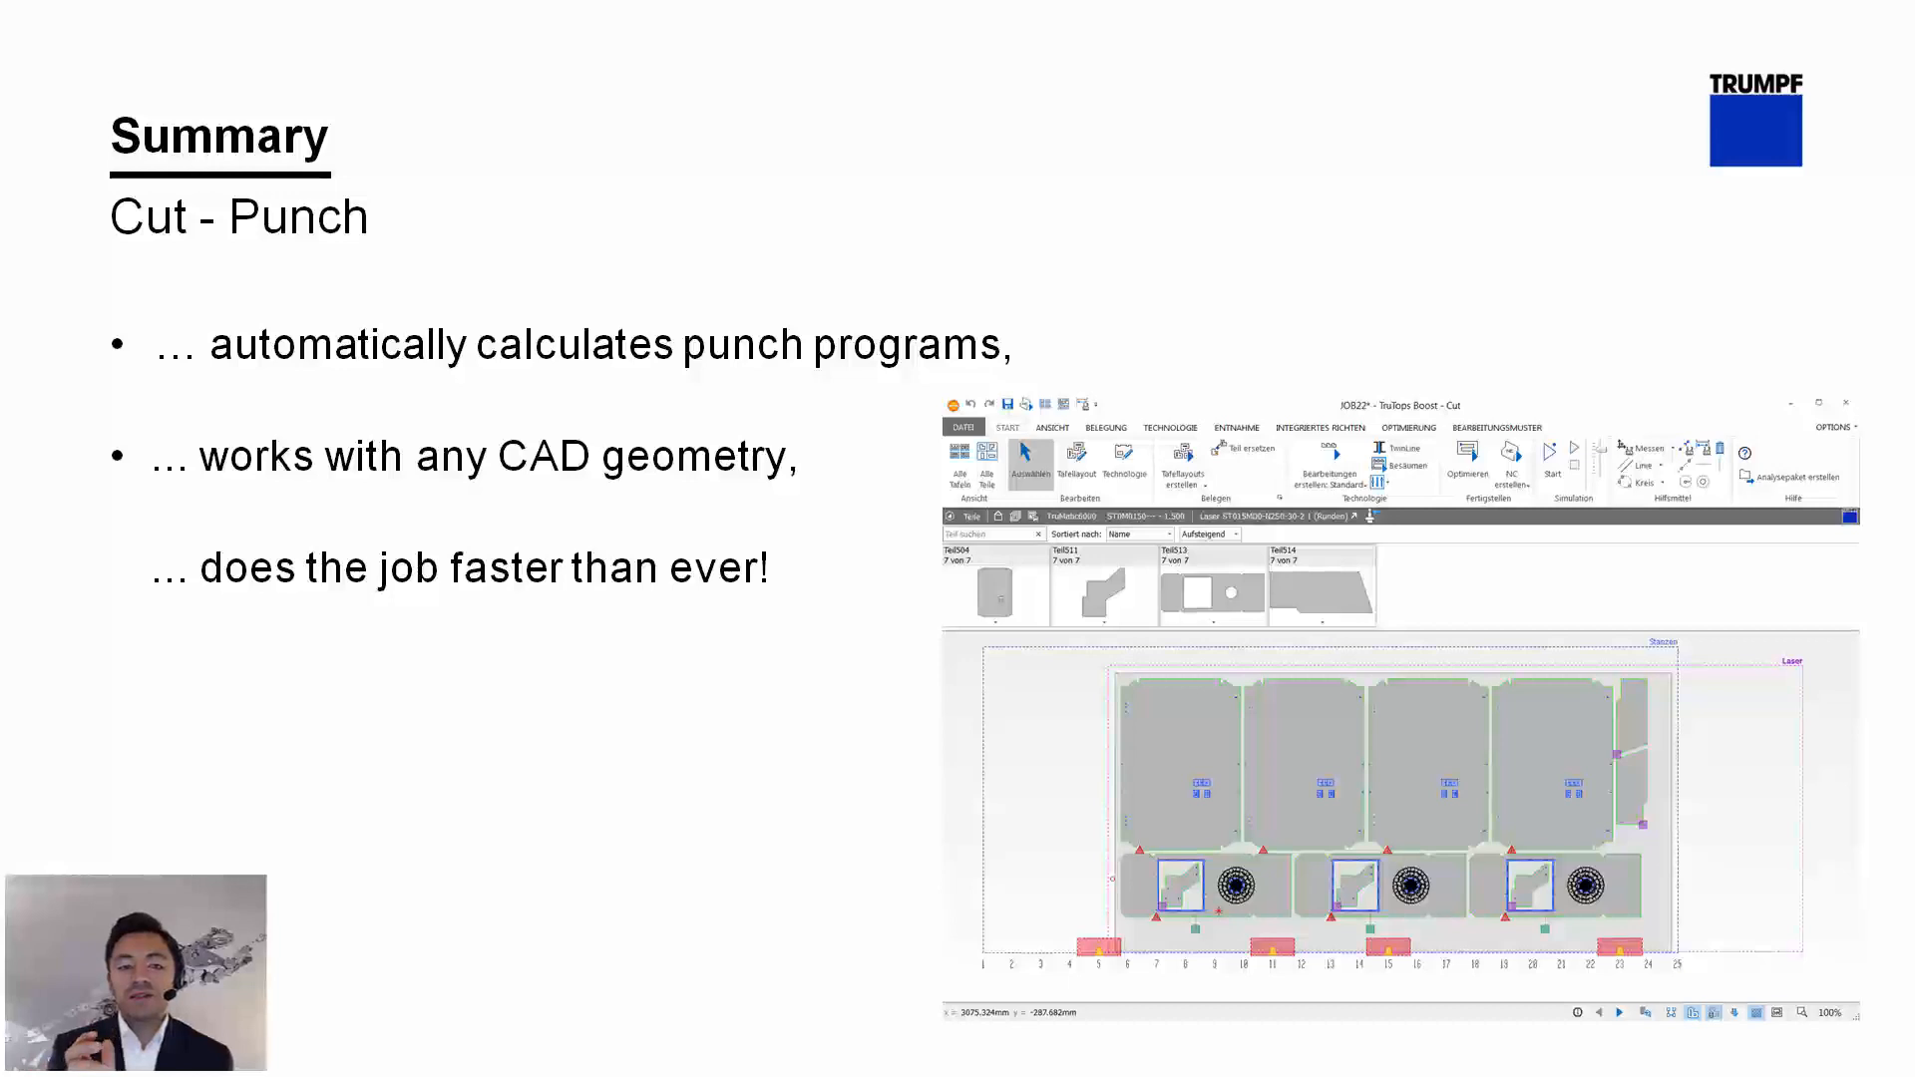
key(Right)
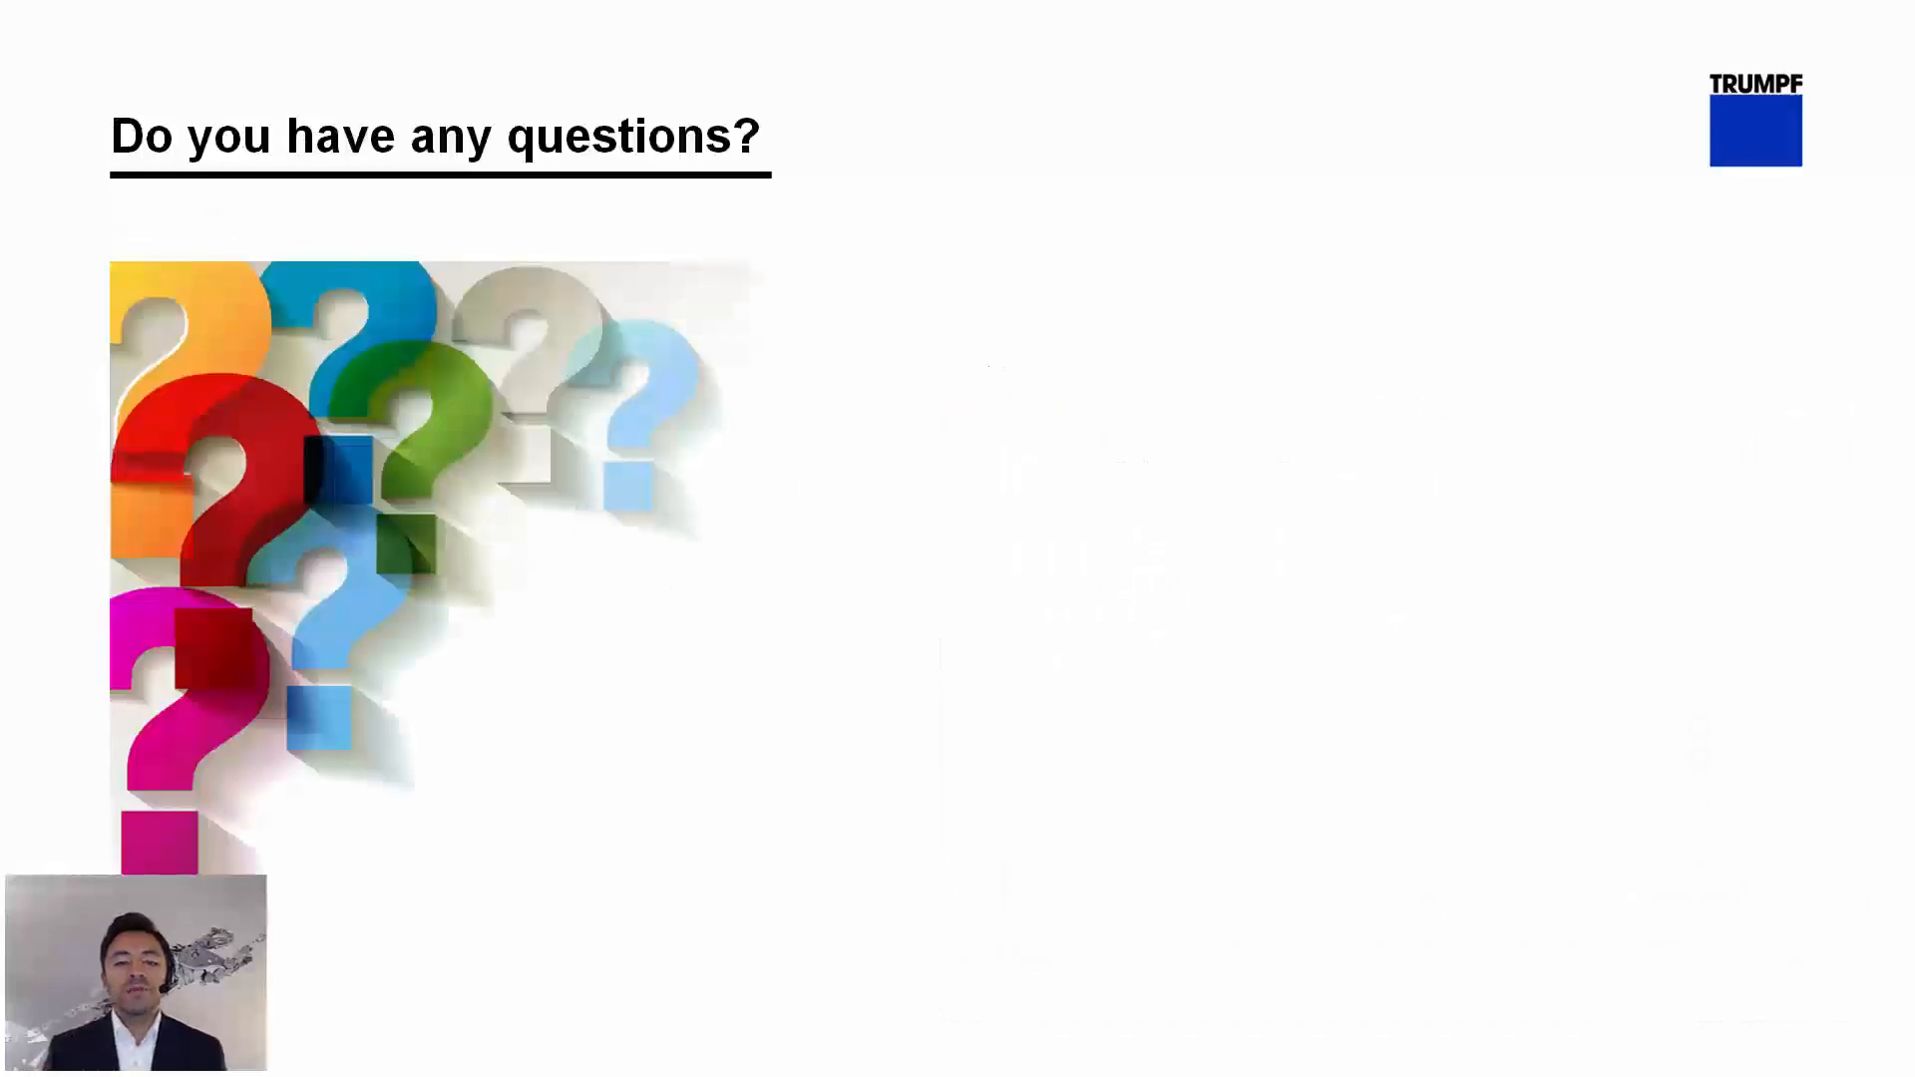